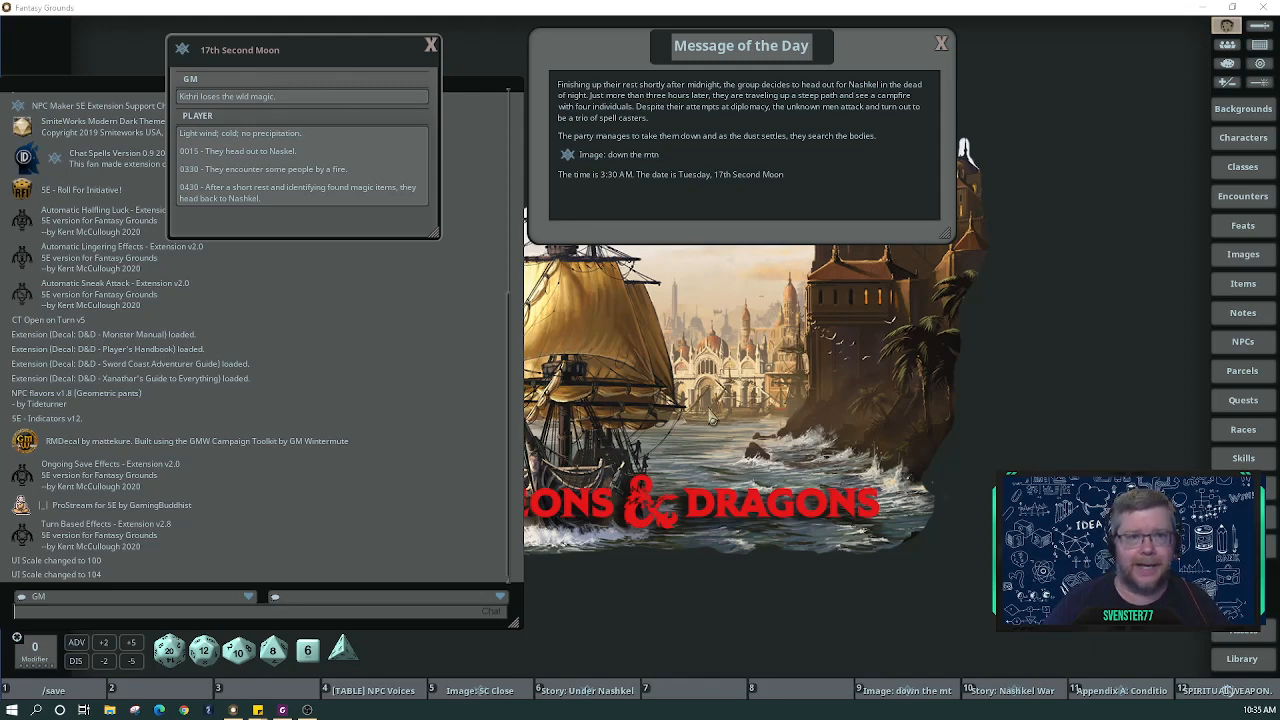
Open the calendar and start a player log entry for the 17th Second Moon: "0800 - They arrive in Nashkel and head toward the guard".
drag(356, 49, 324, 77)
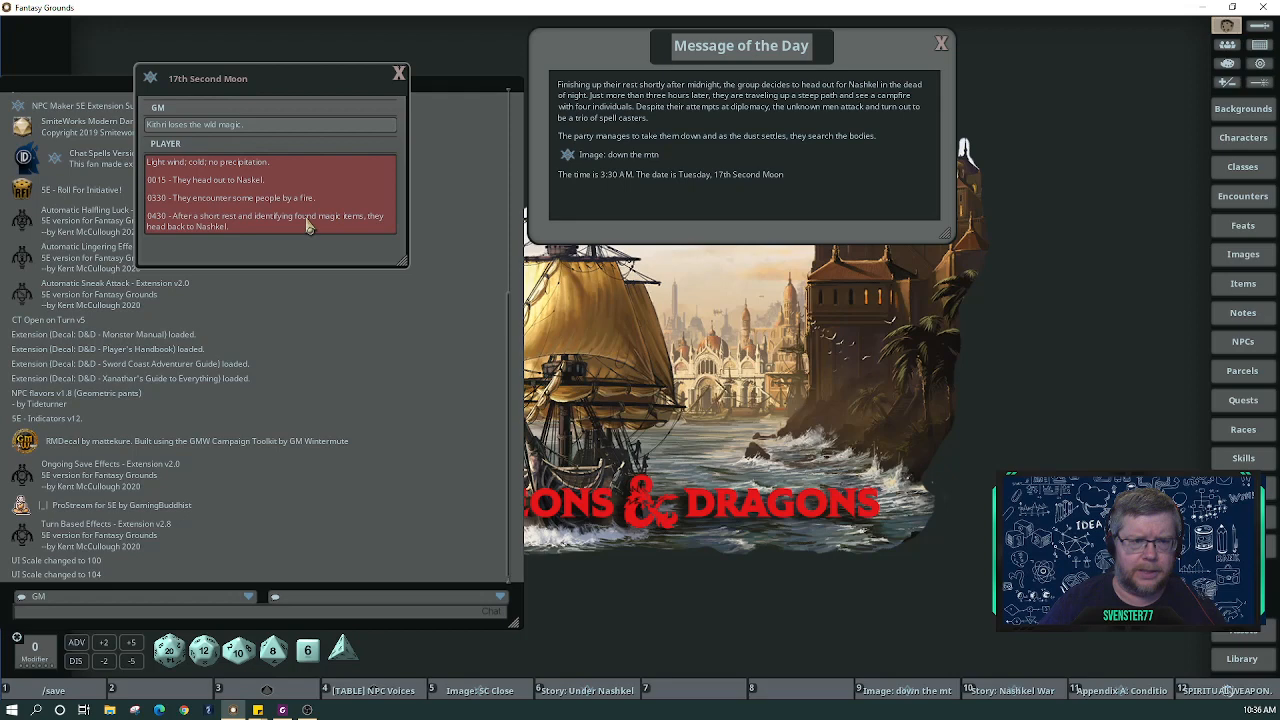
click(1260, 48)
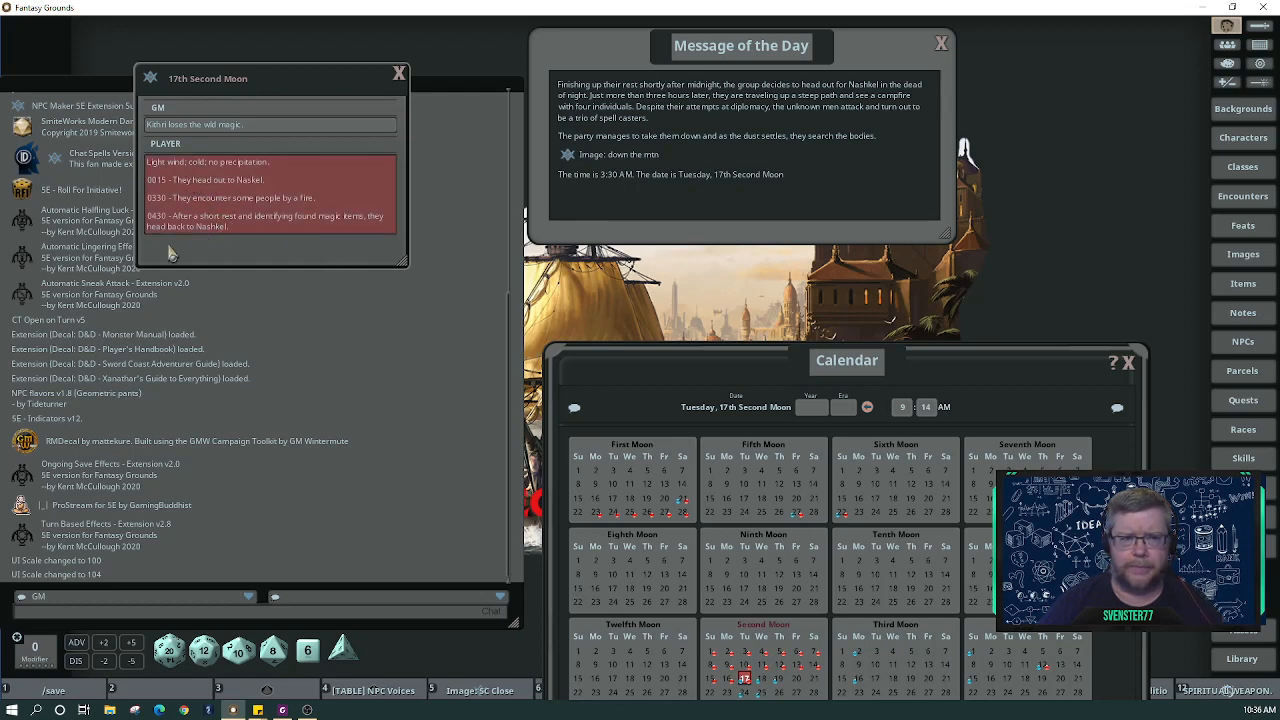
click(256, 230)
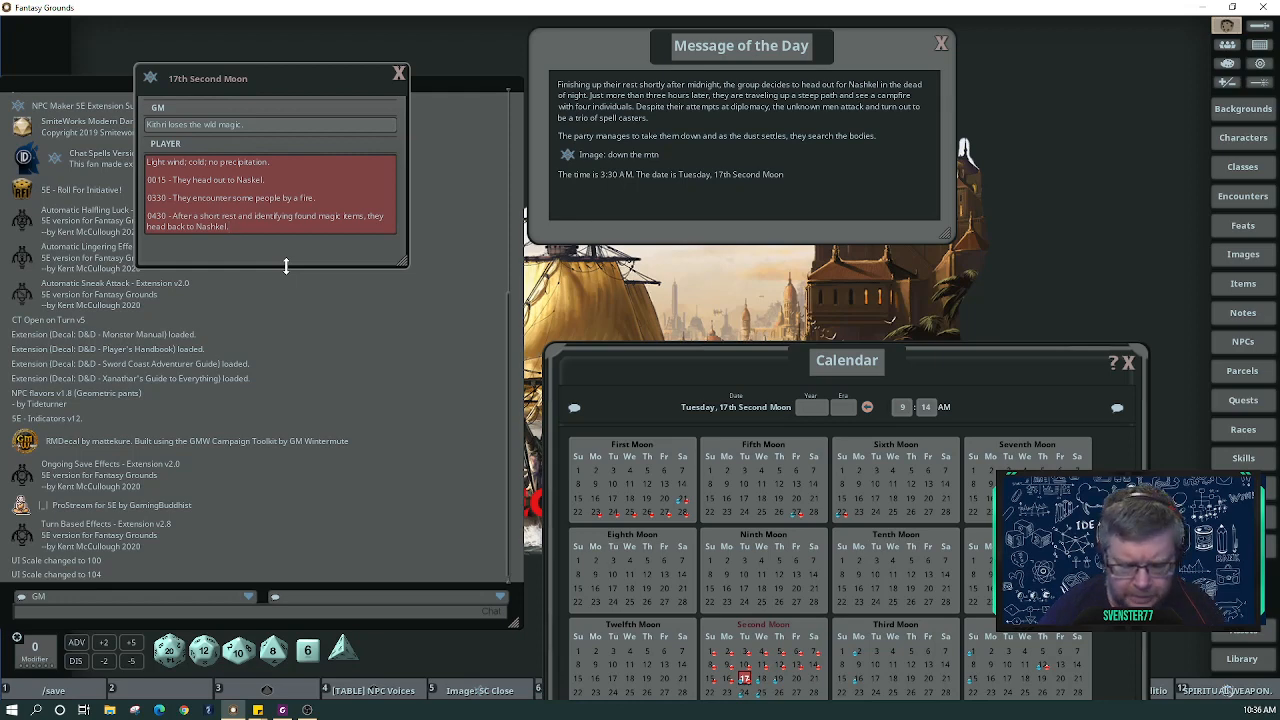
key(Return)
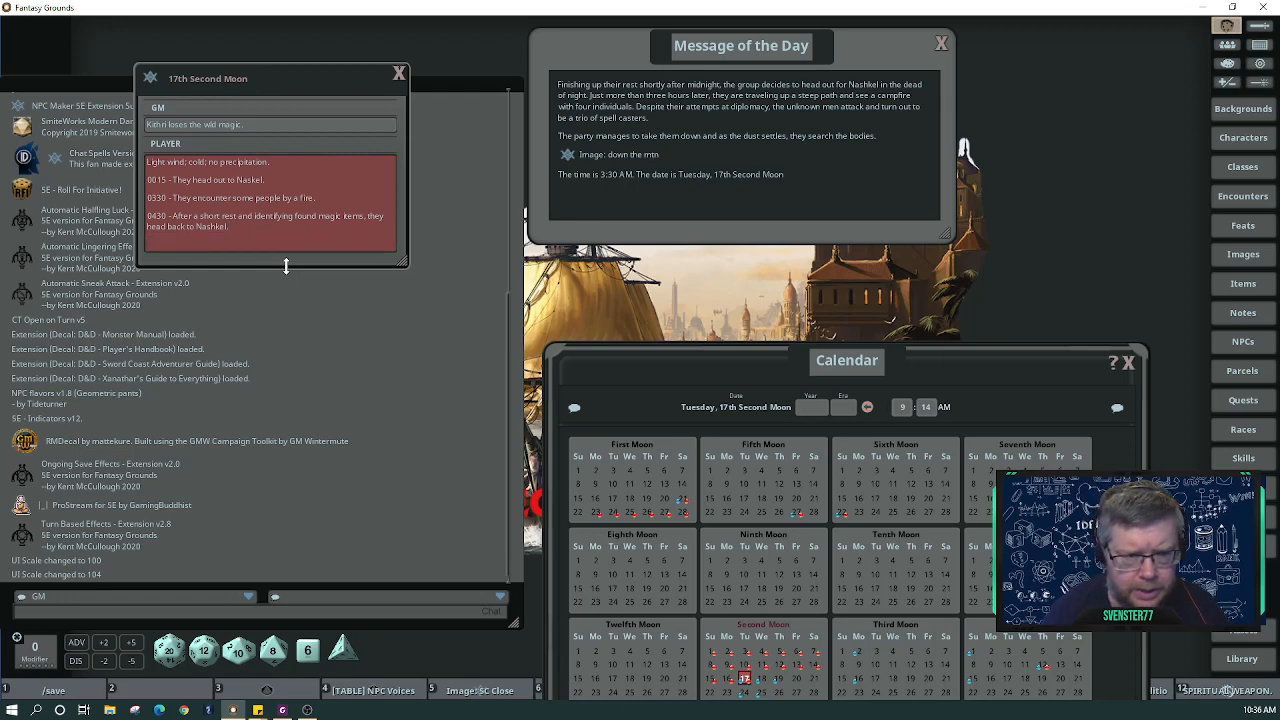
text(0)
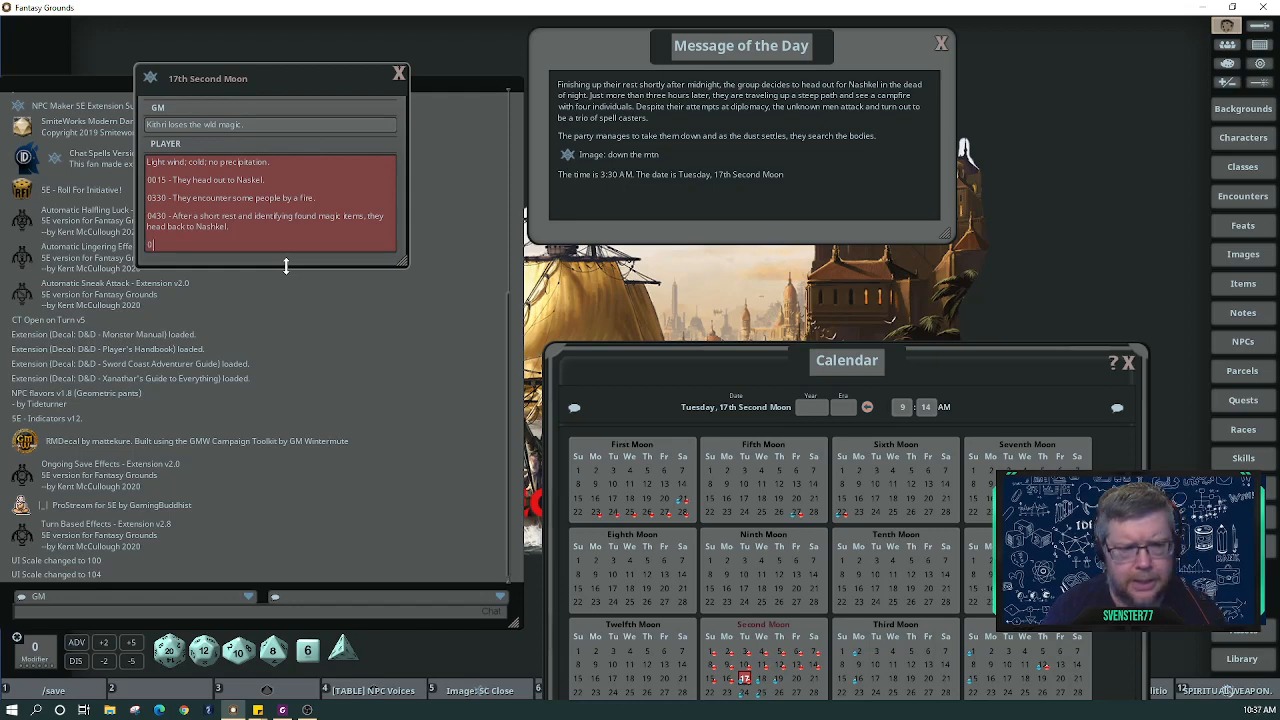
text(800 -)
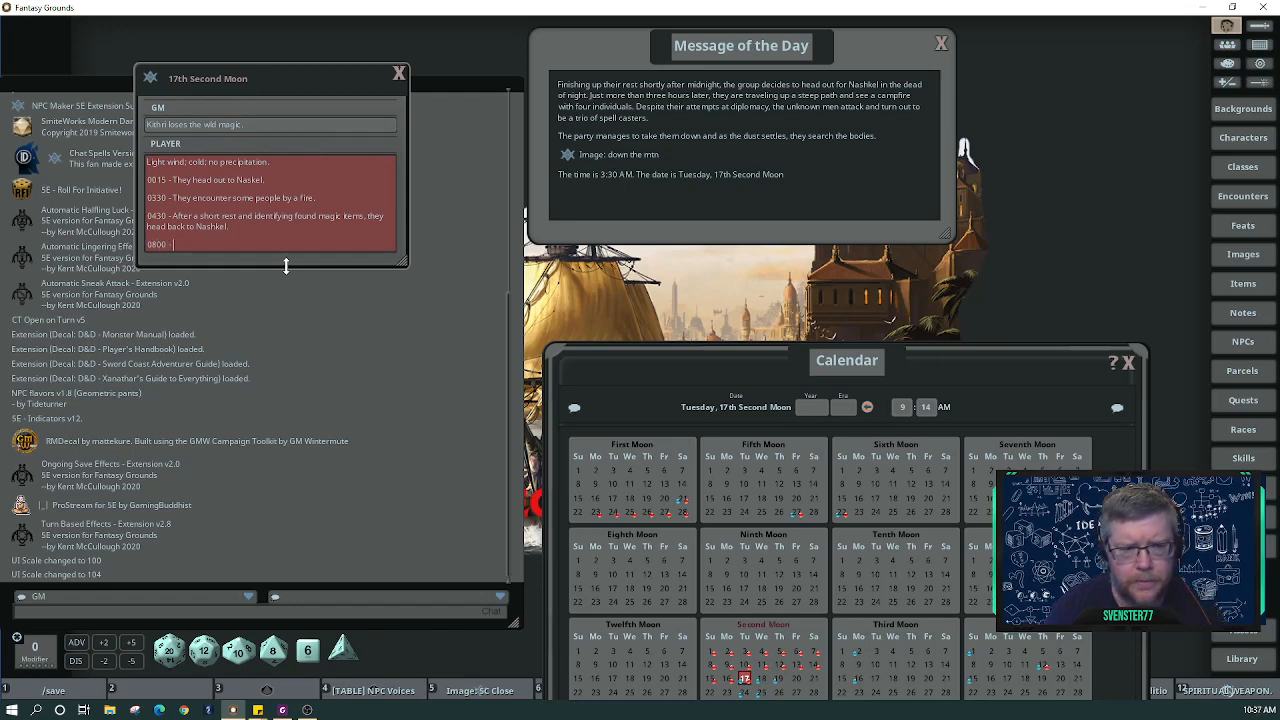
text( They a)
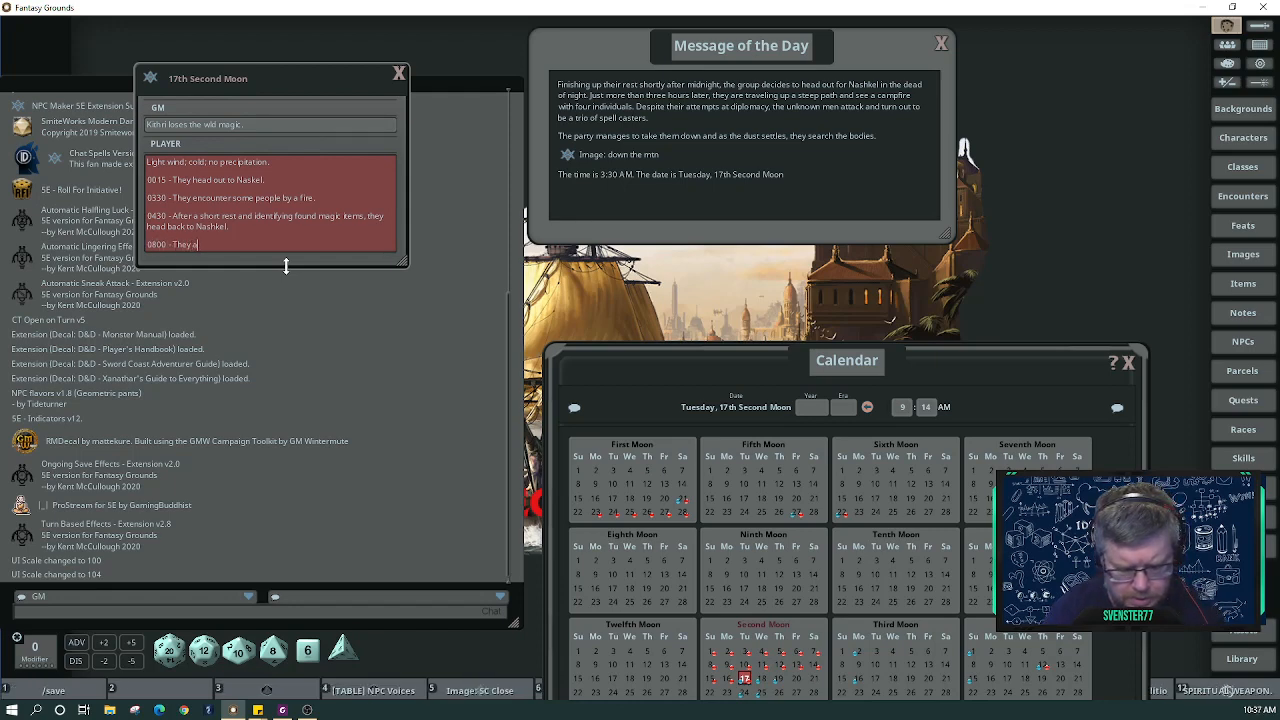
text(rrive in Na)
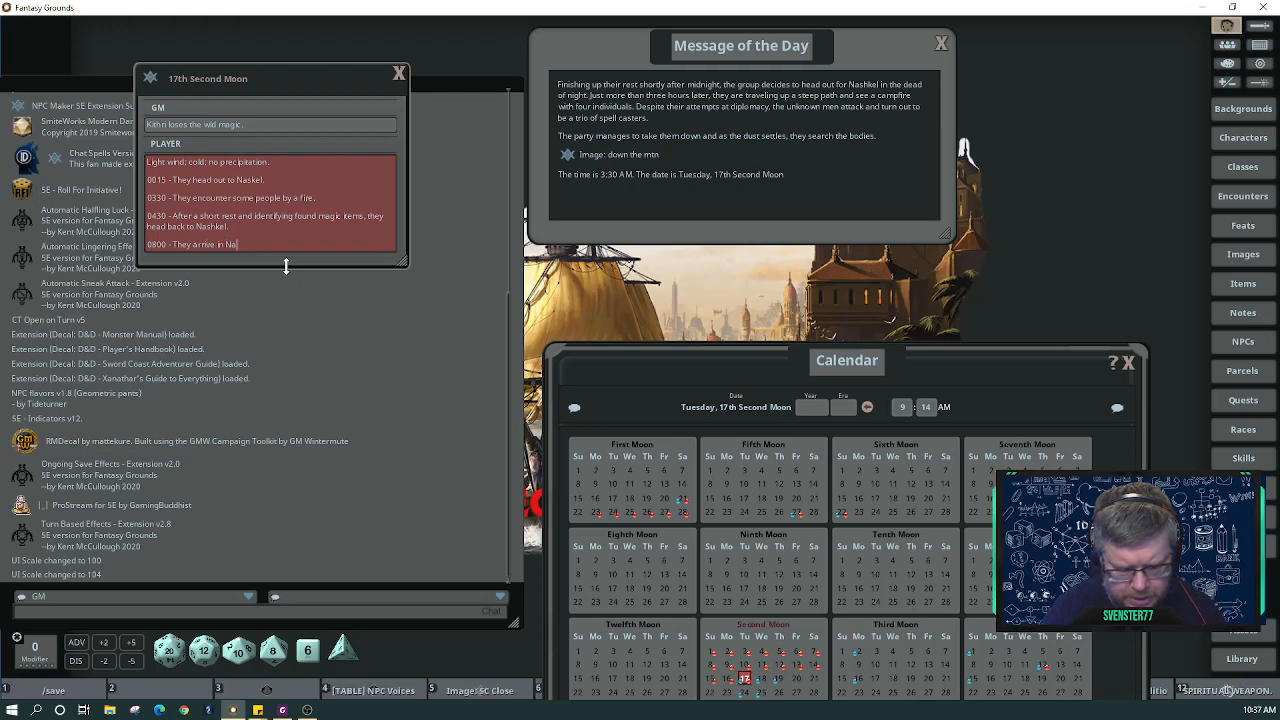
text(shkel )
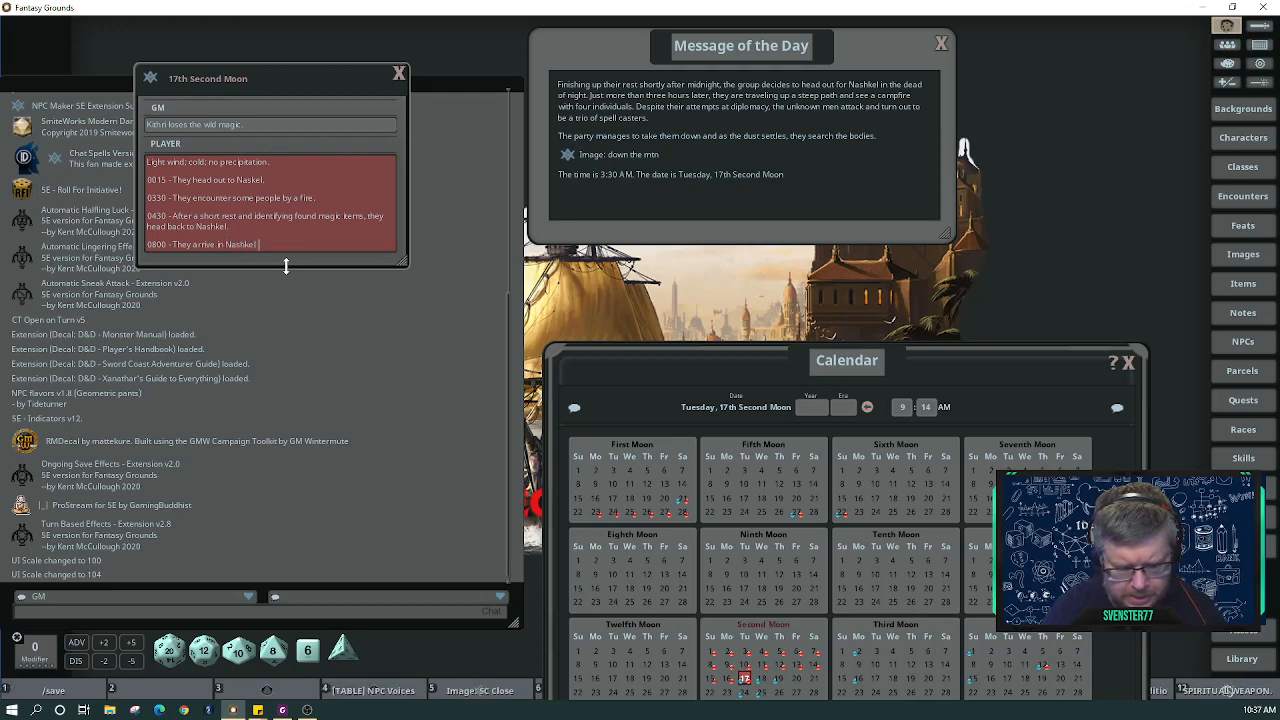
text(and head toward the)
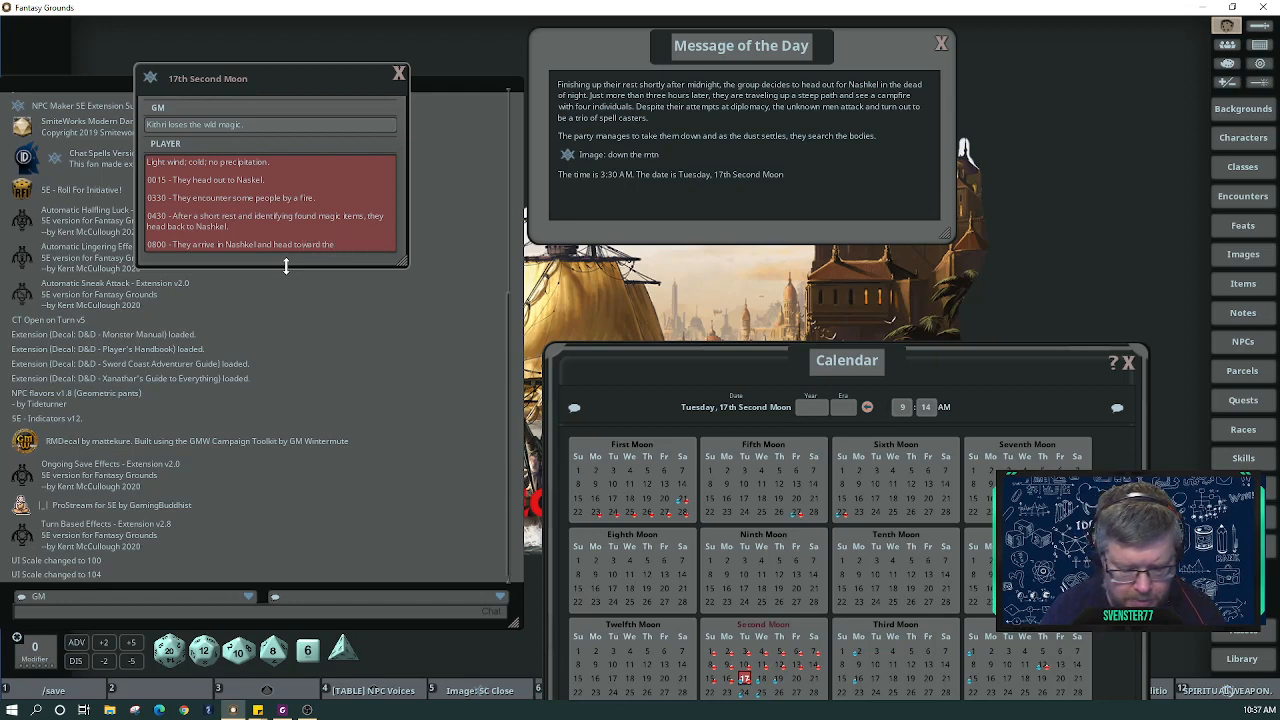
text( guard)
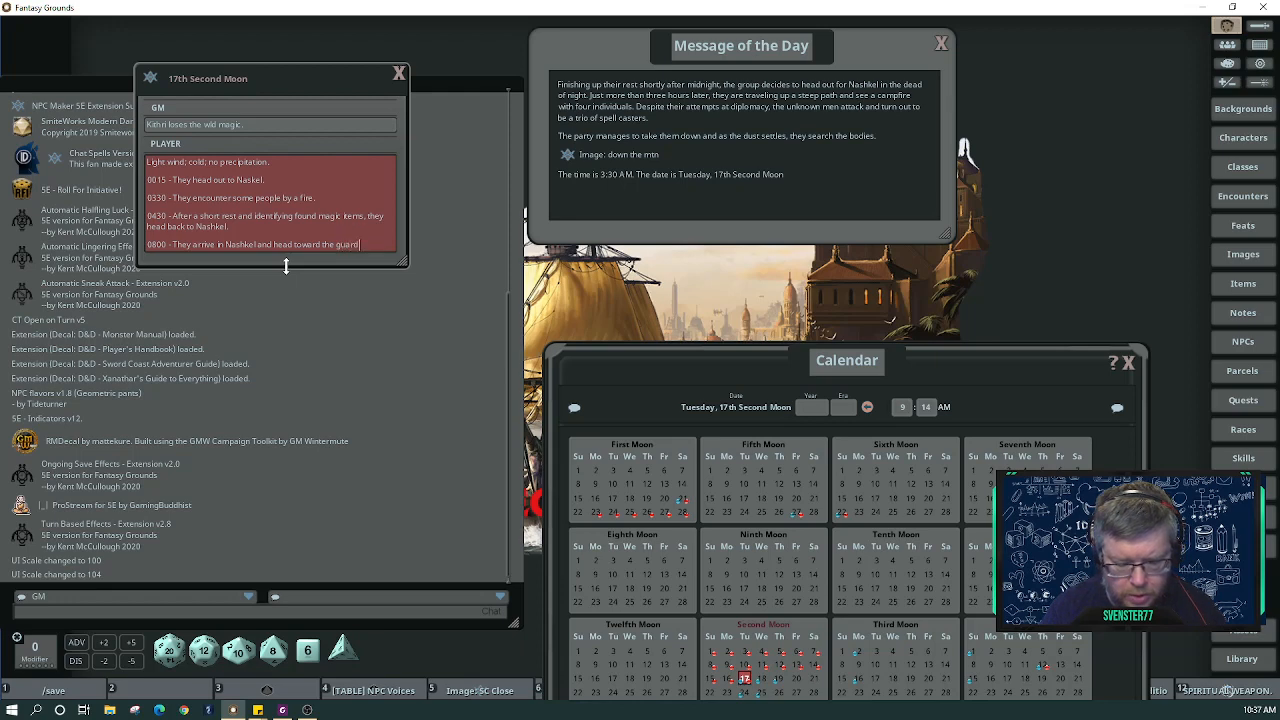
Replace "guard" in the 0800 player entry with "city watch offices.".
key(BackSpace)
key(BackSpace)
key(BackSpace)
key(BackSpace)
key(BackSpace)
text(c)
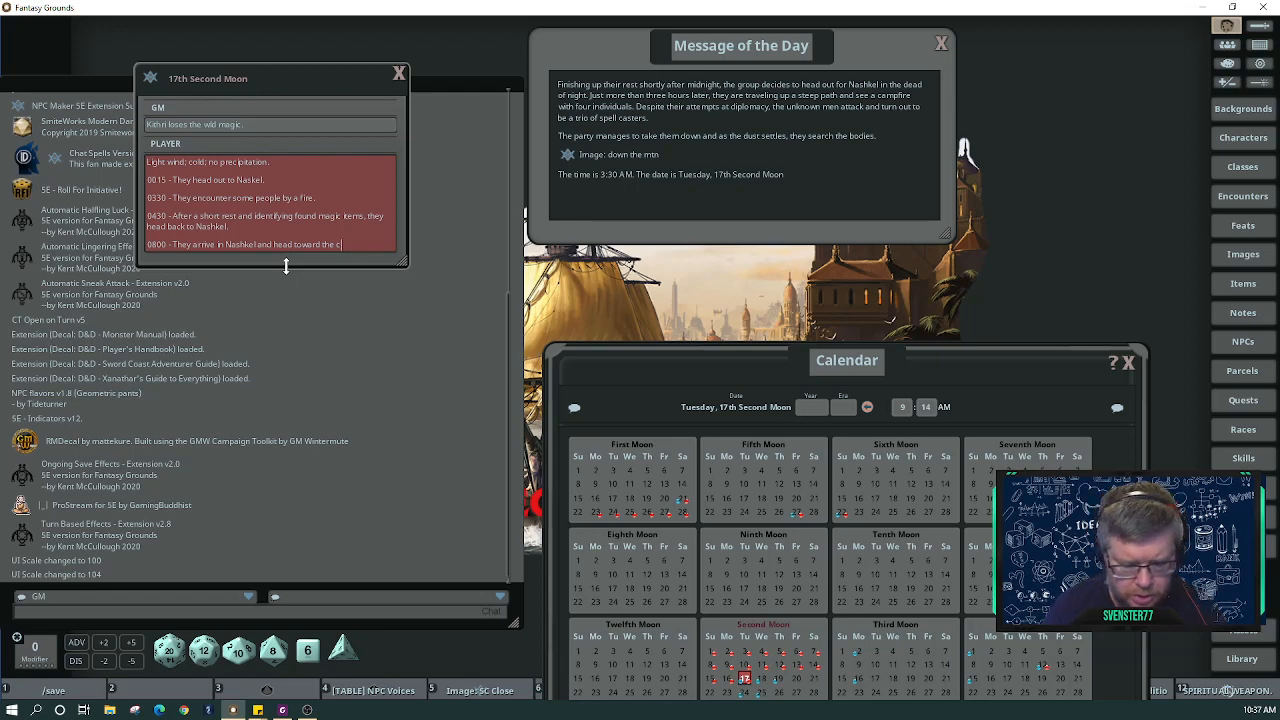
text(ity watch off)
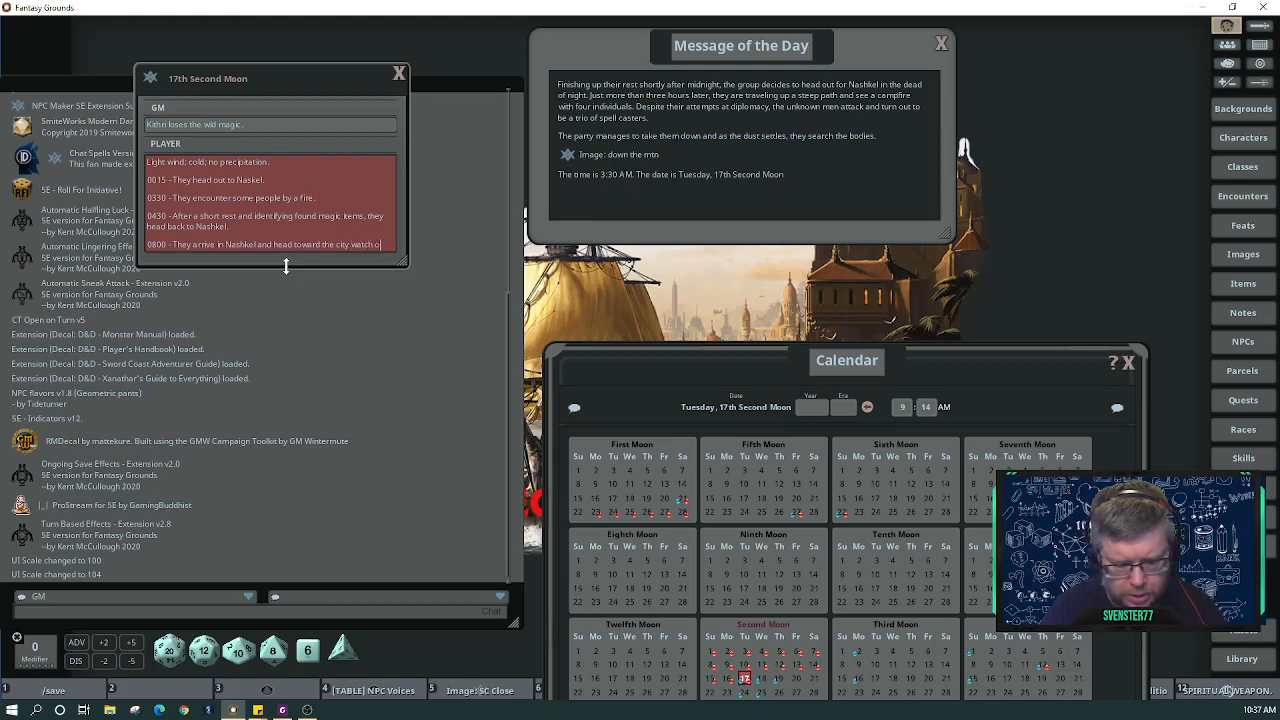
text(ices.)
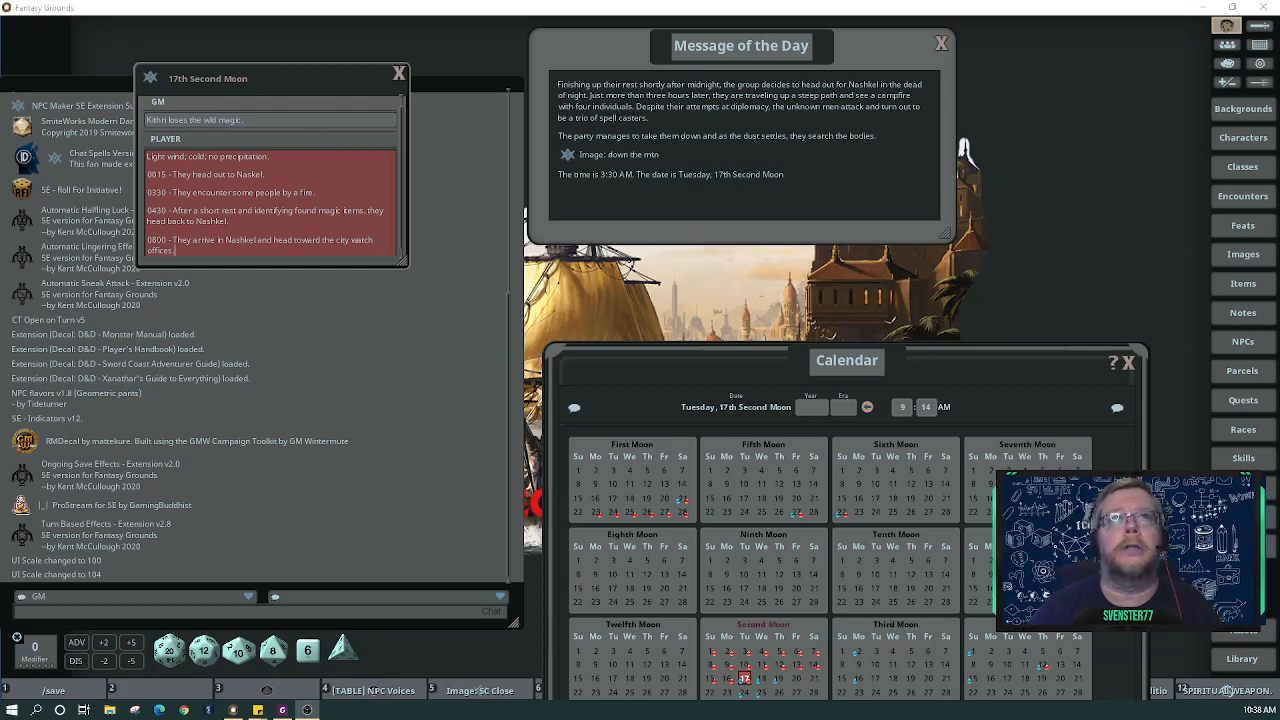
Reword the end of the 0800 player entry, replacing "offices." with "headquarters.".
click(262, 254)
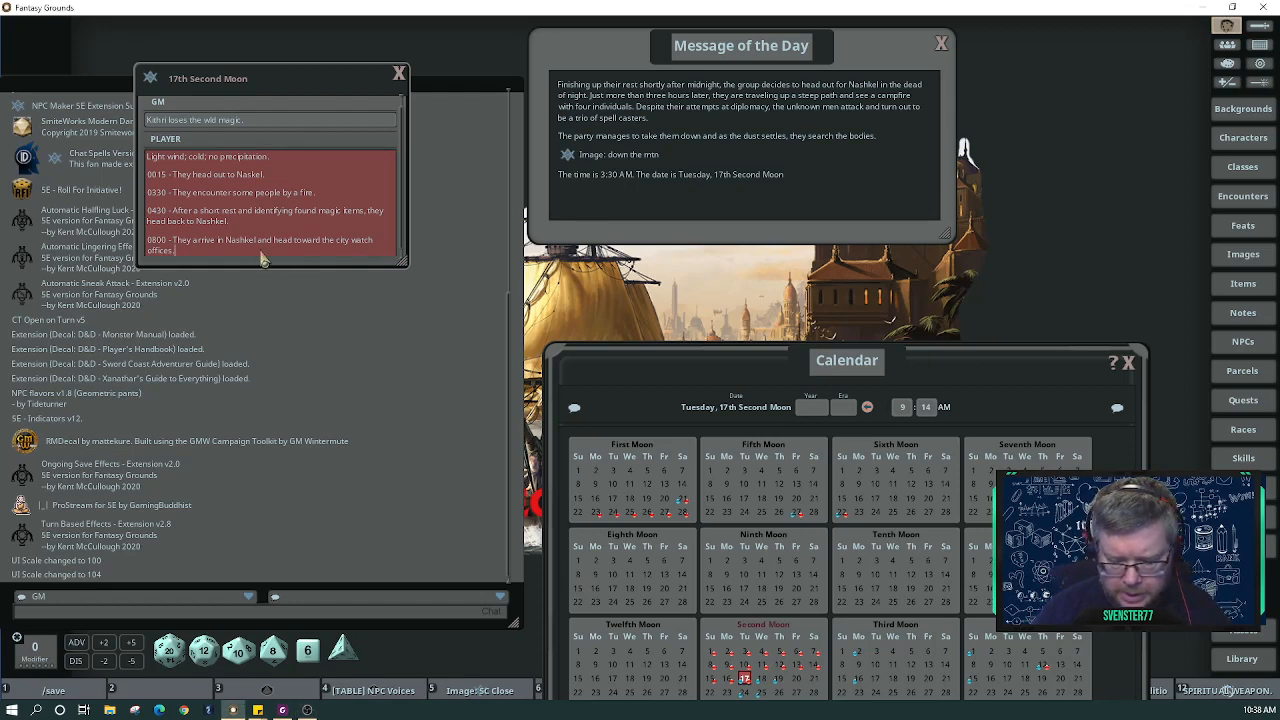
key(BackSpace)
key(BackSpace)
key(BackSpace)
key(BackSpace)
key(BackSpace)
key(BackSpace)
key(BackSpace)
key(BackSpace)
key(BackSpace)
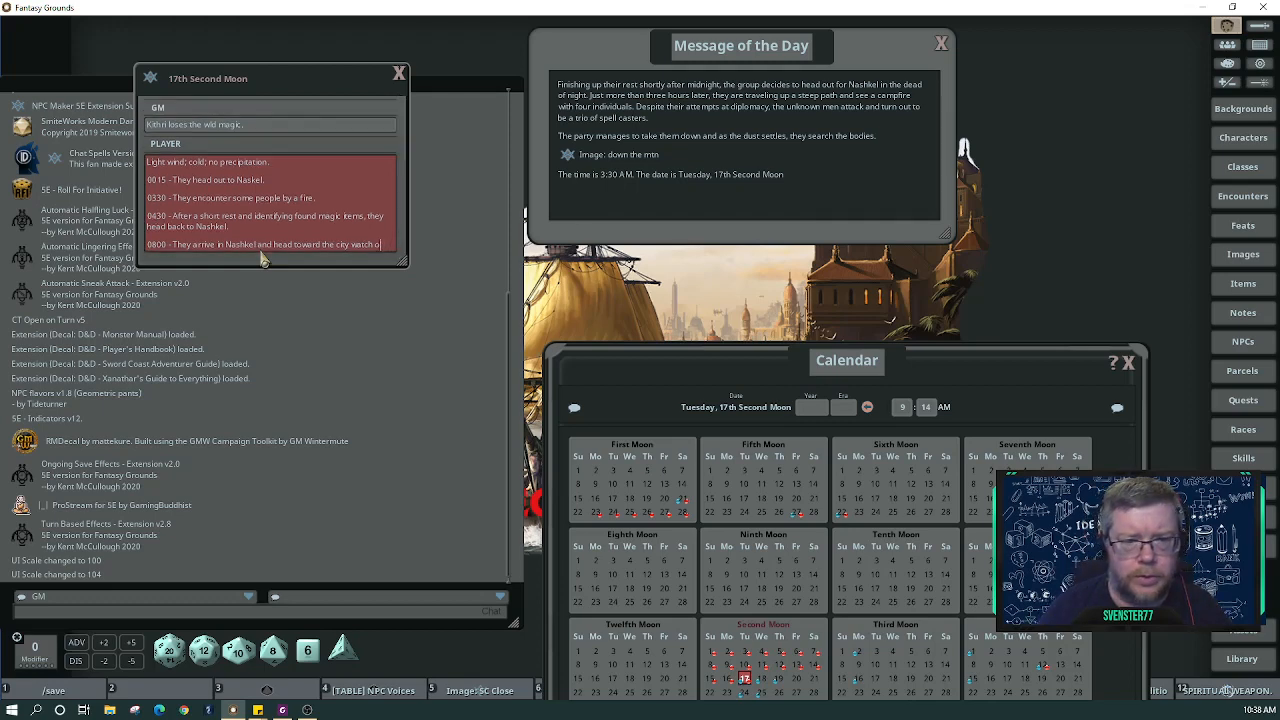
text(headquar)
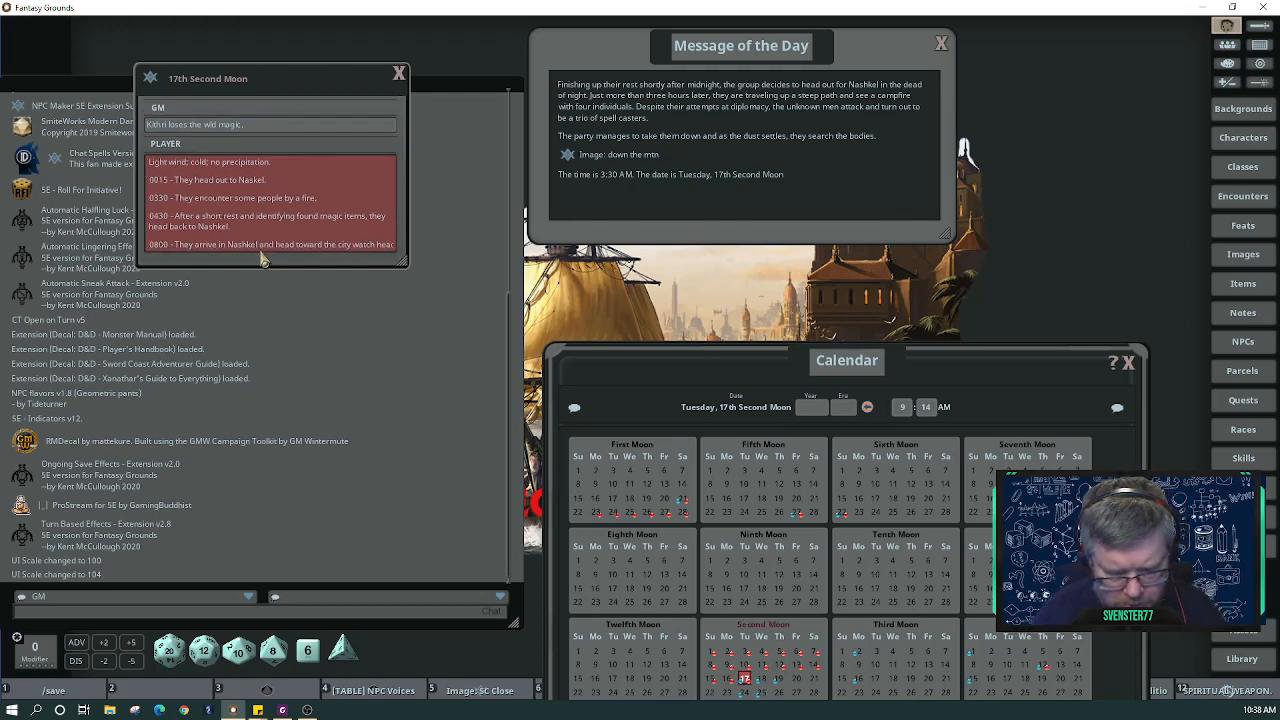
text(ters.)
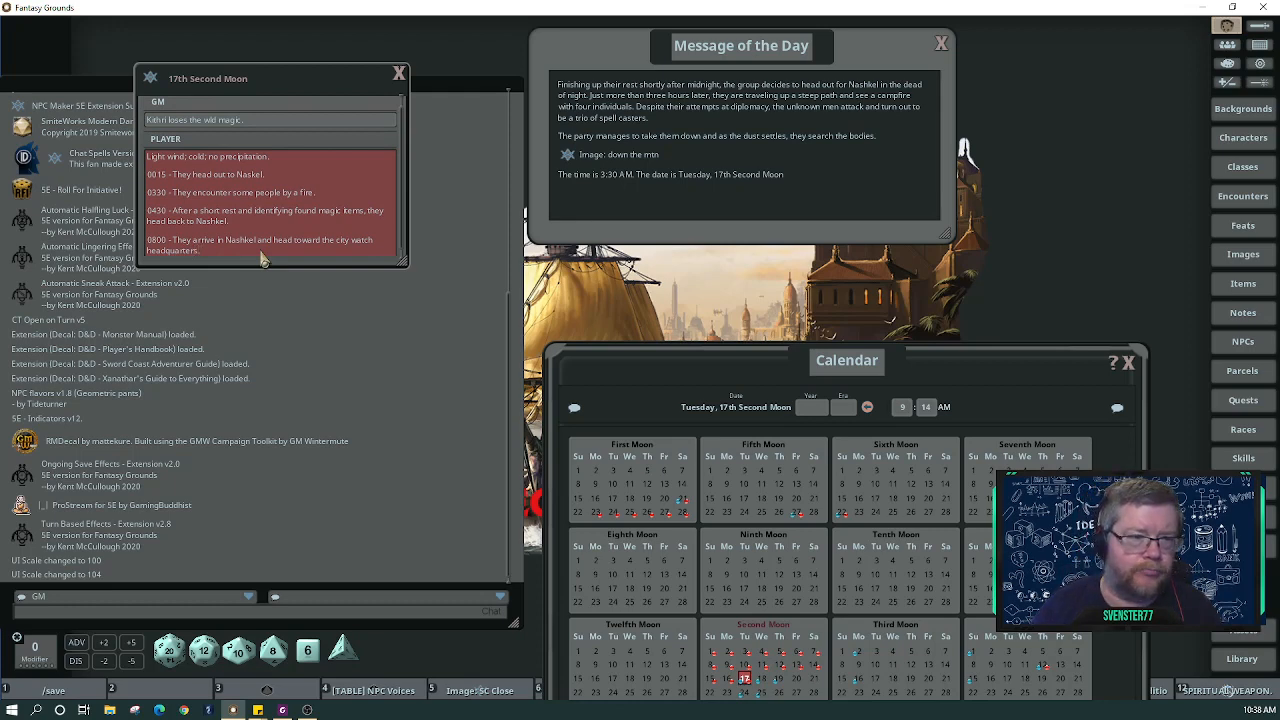
Add a new player entry below the 0800 one: "0815 - Captain Smilodon is not there.".
scroll(264, 260, down, 1)
key(Return)
text(08)
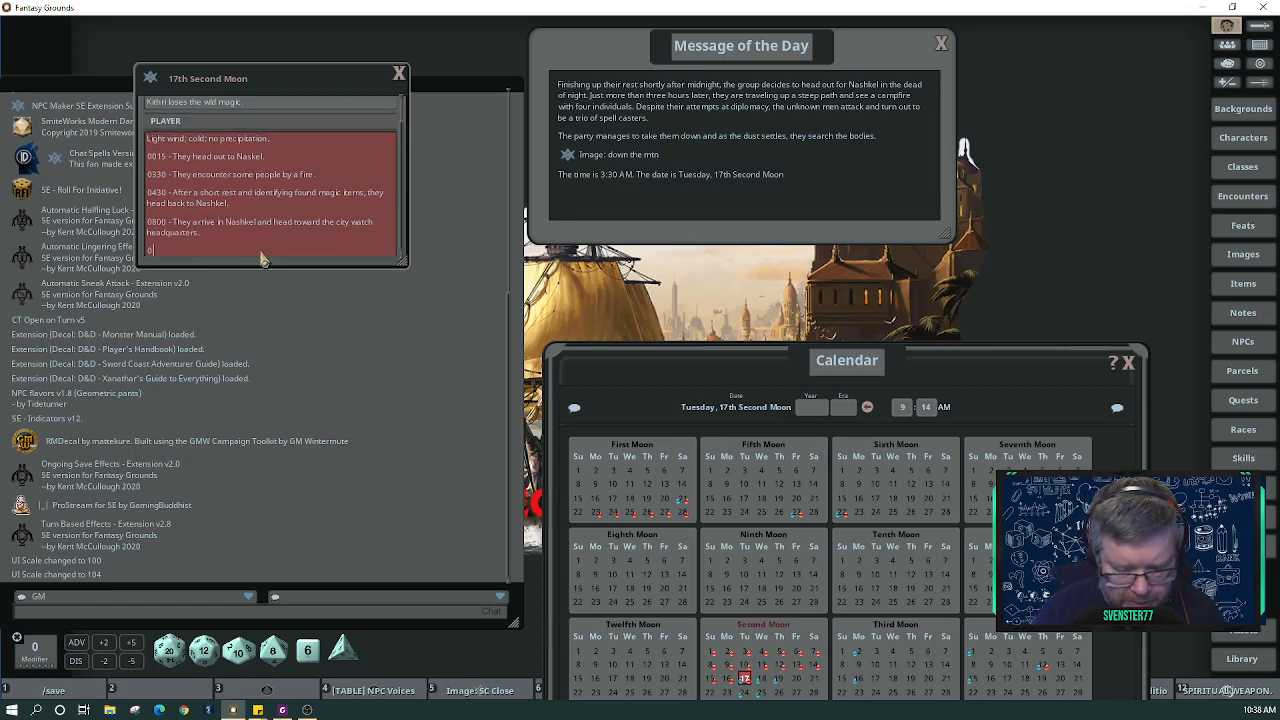
text(15 )
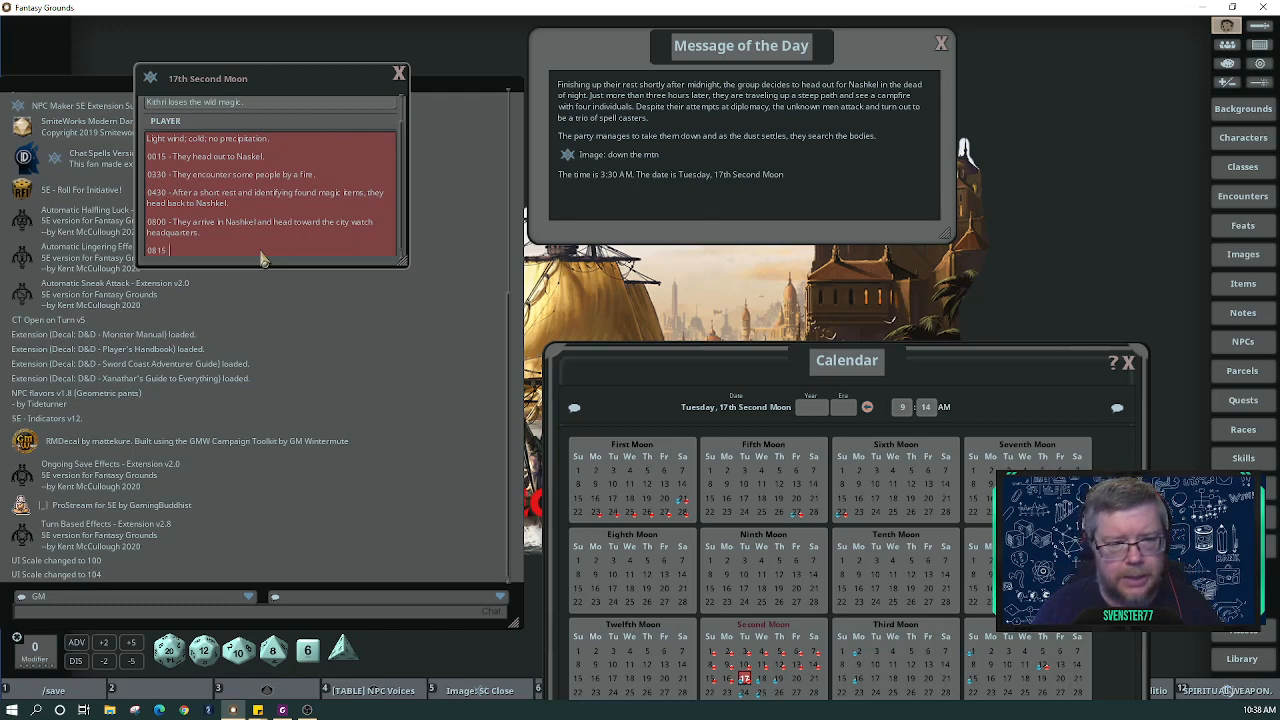
text(- )
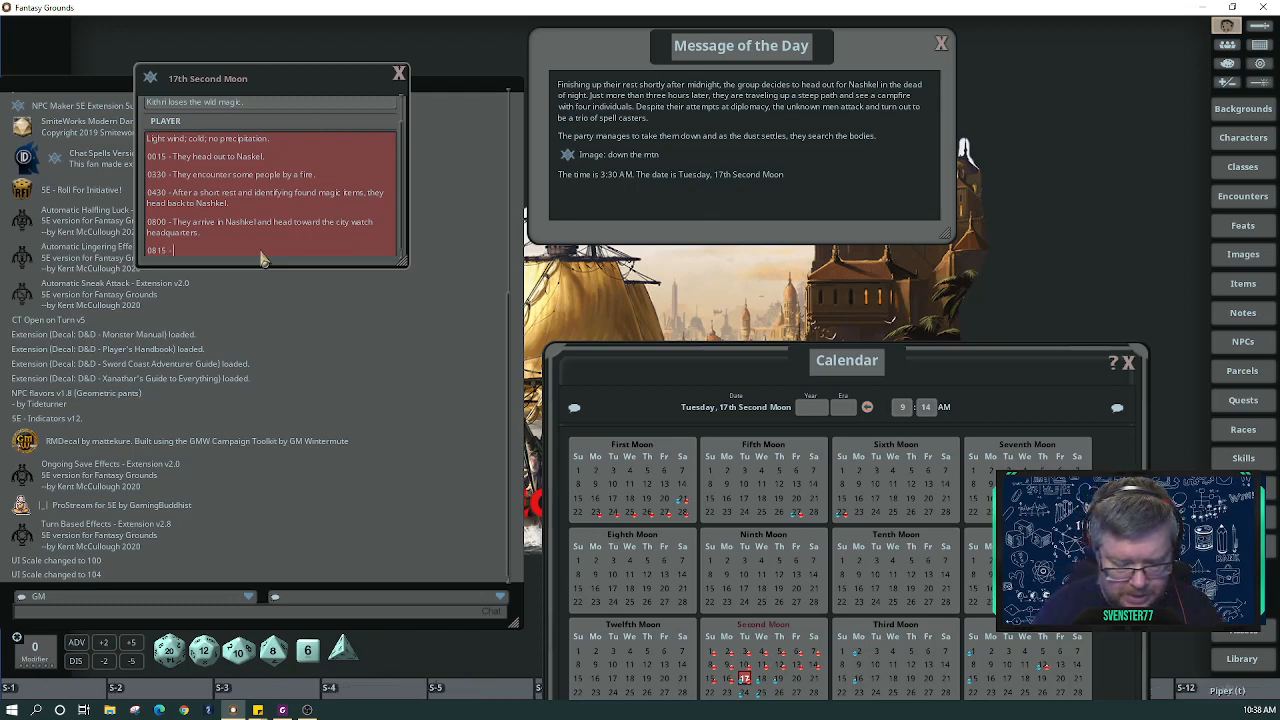
text(Capta)
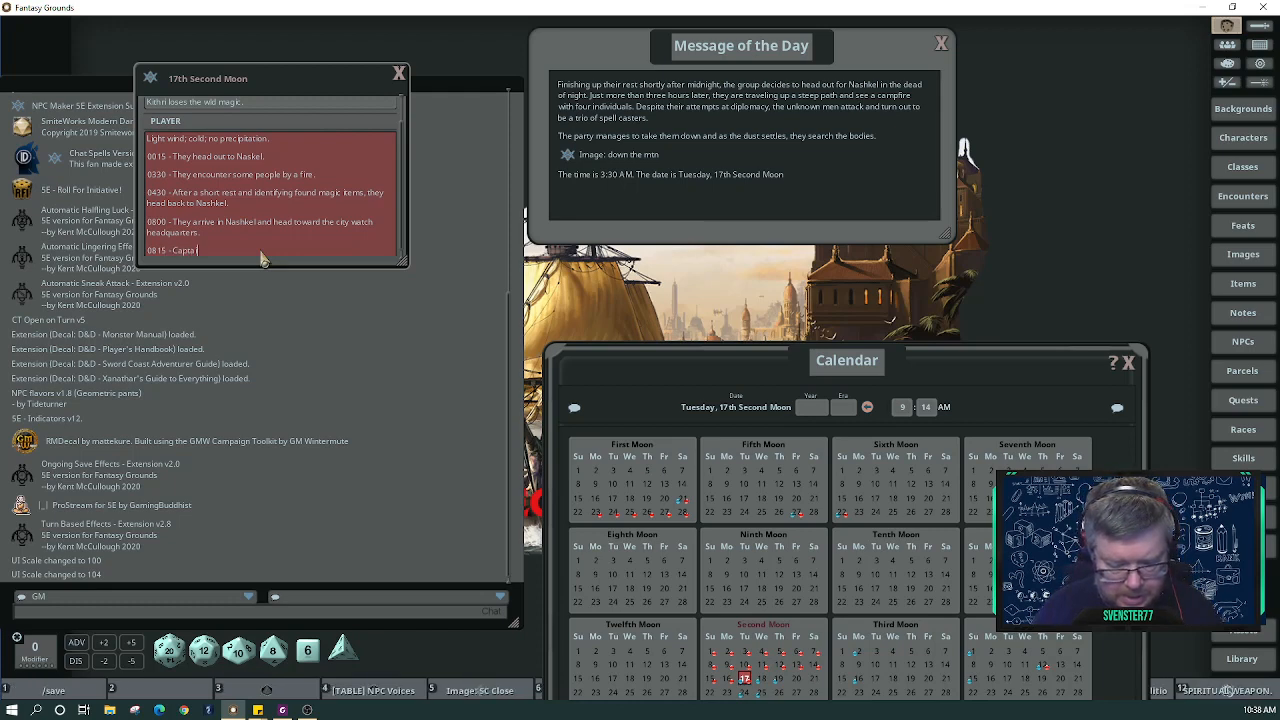
text(in Smilod)
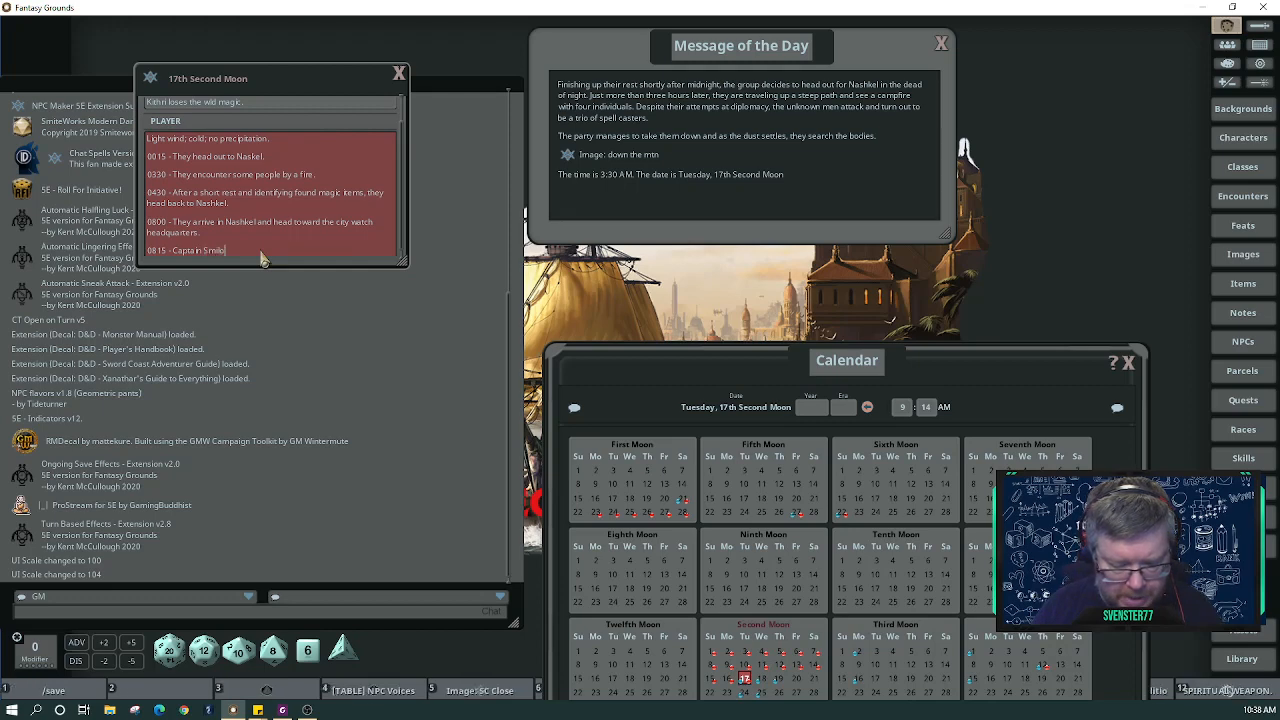
text(on is not)
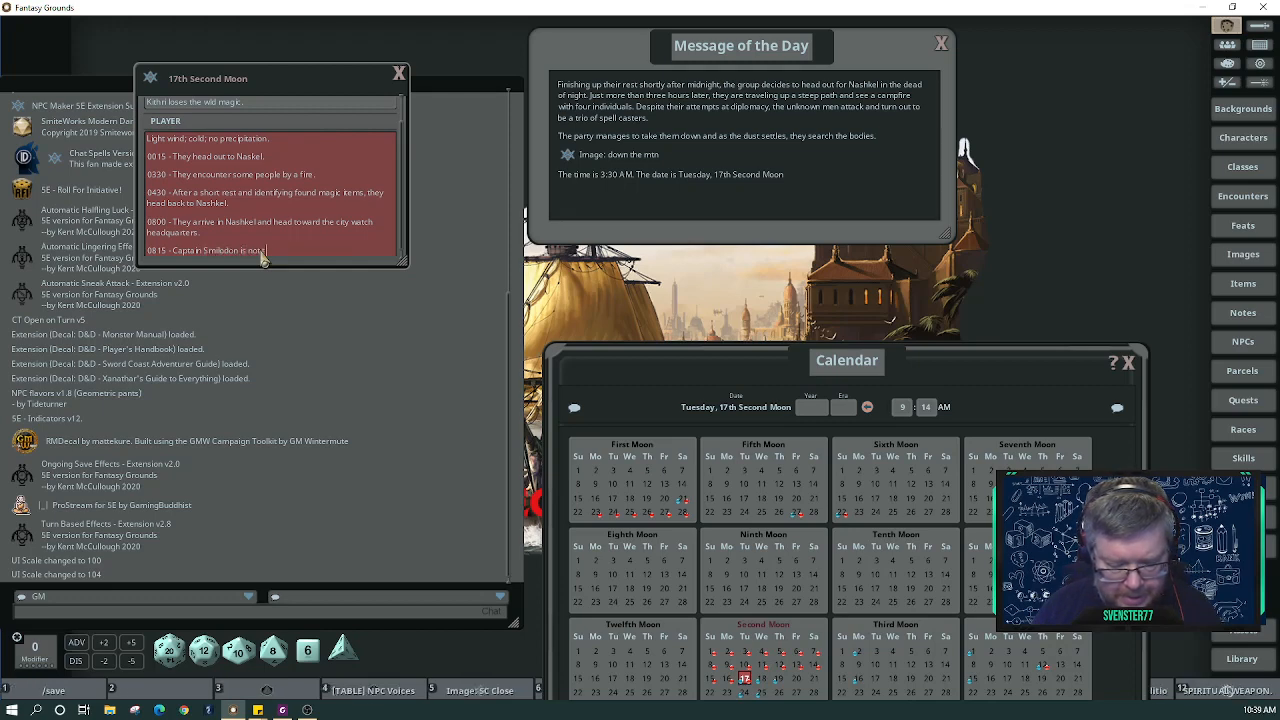
text( there. )
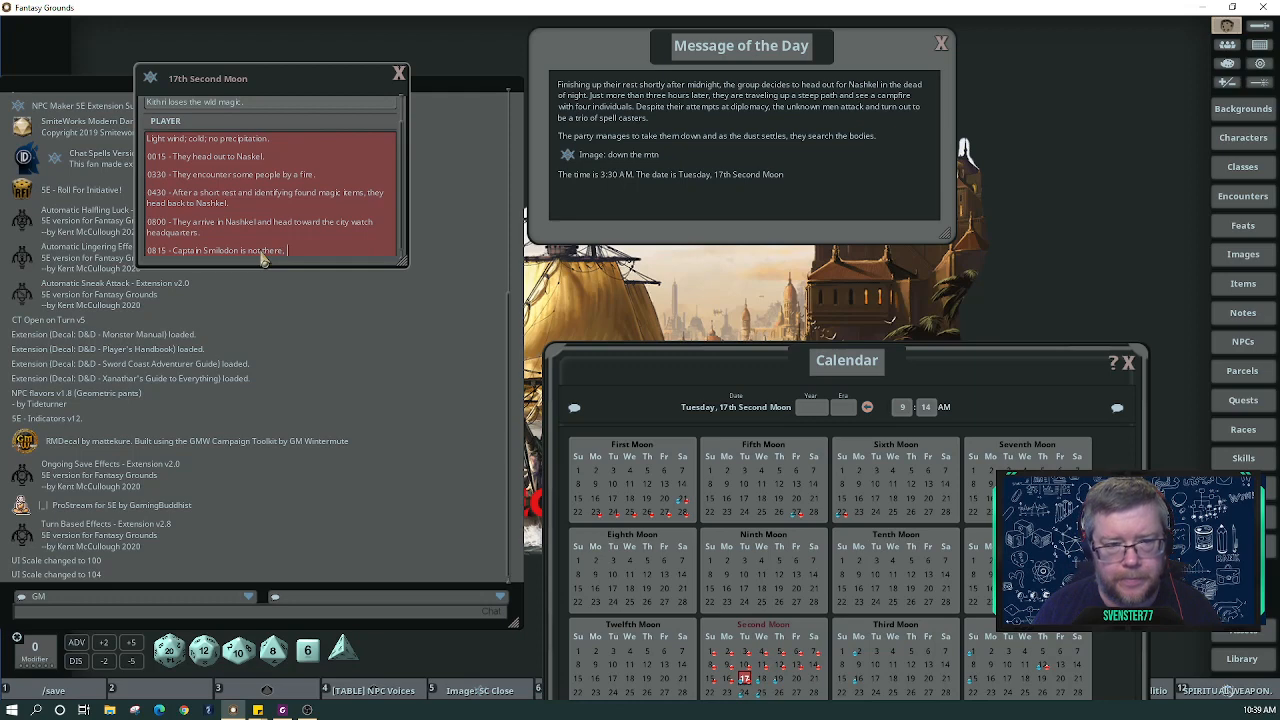
text(they)
key(BackSpace)
key(BackSpace)
key(BackSpace)
key(BackSpace)
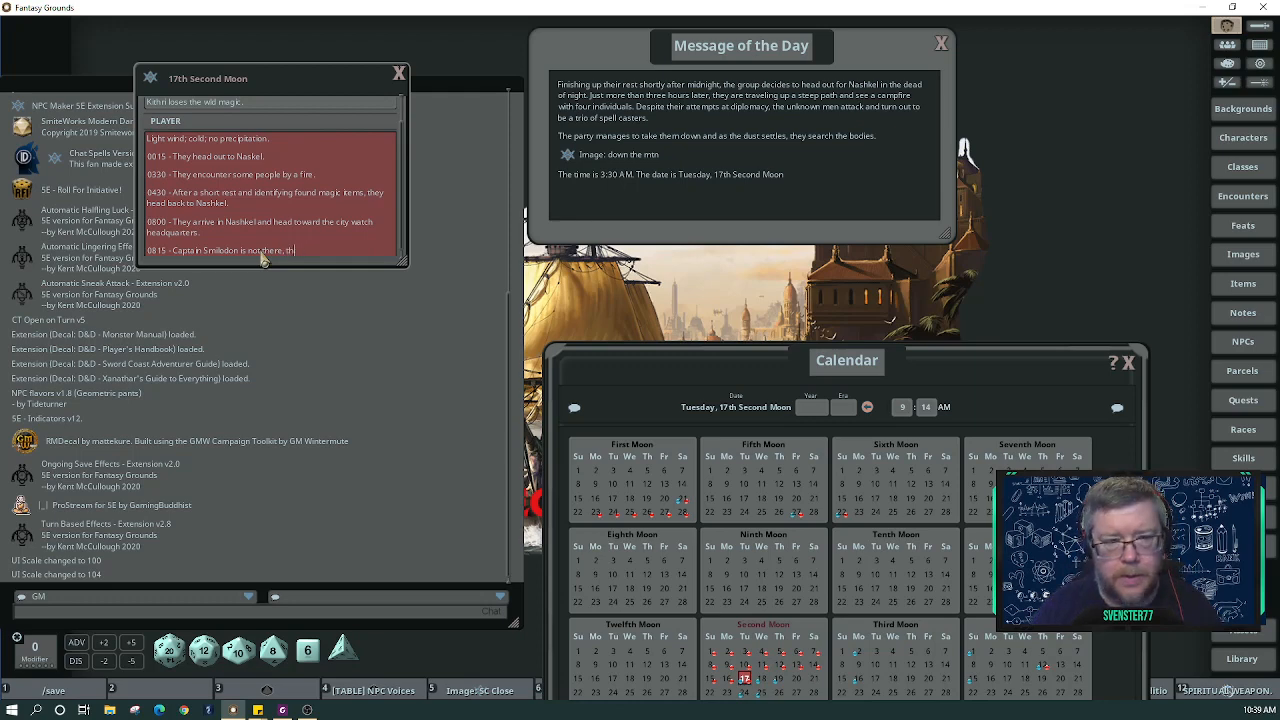
key(BackSpace)
key(BackSpace)
text(. )
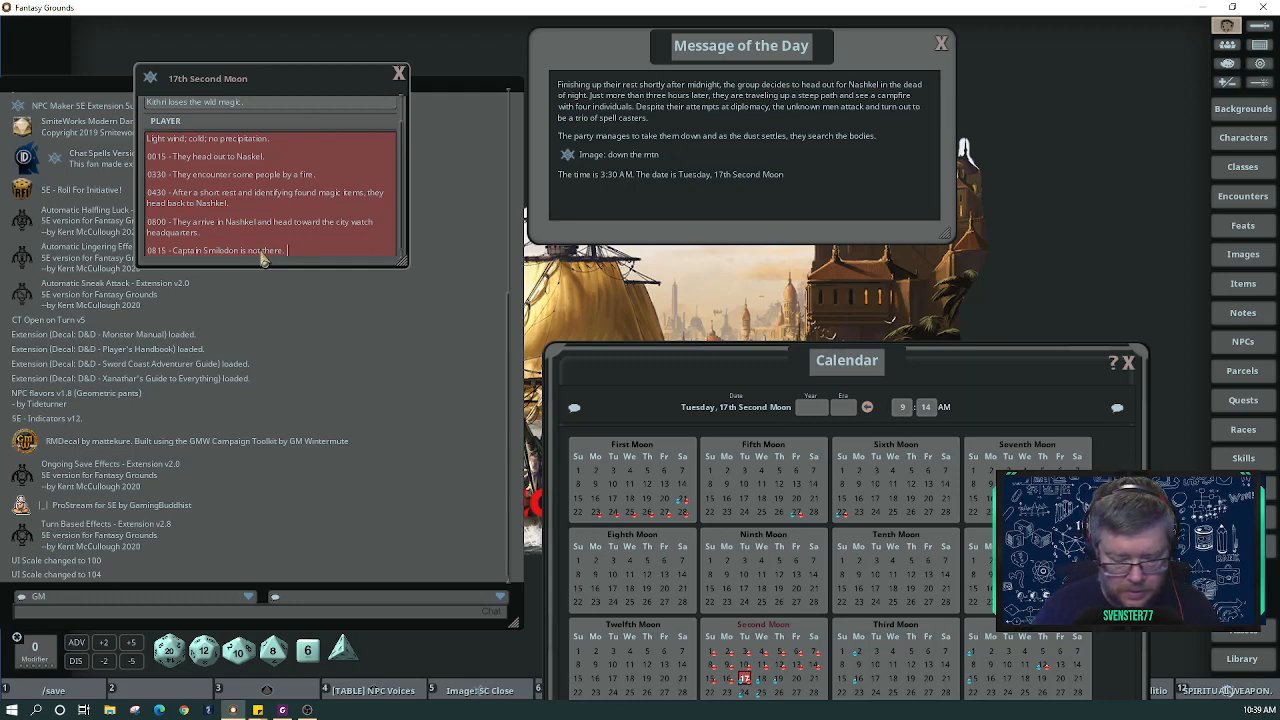
Continue the 0815 player entry with "They head to the market and run across FODR".
text(They head to the market)
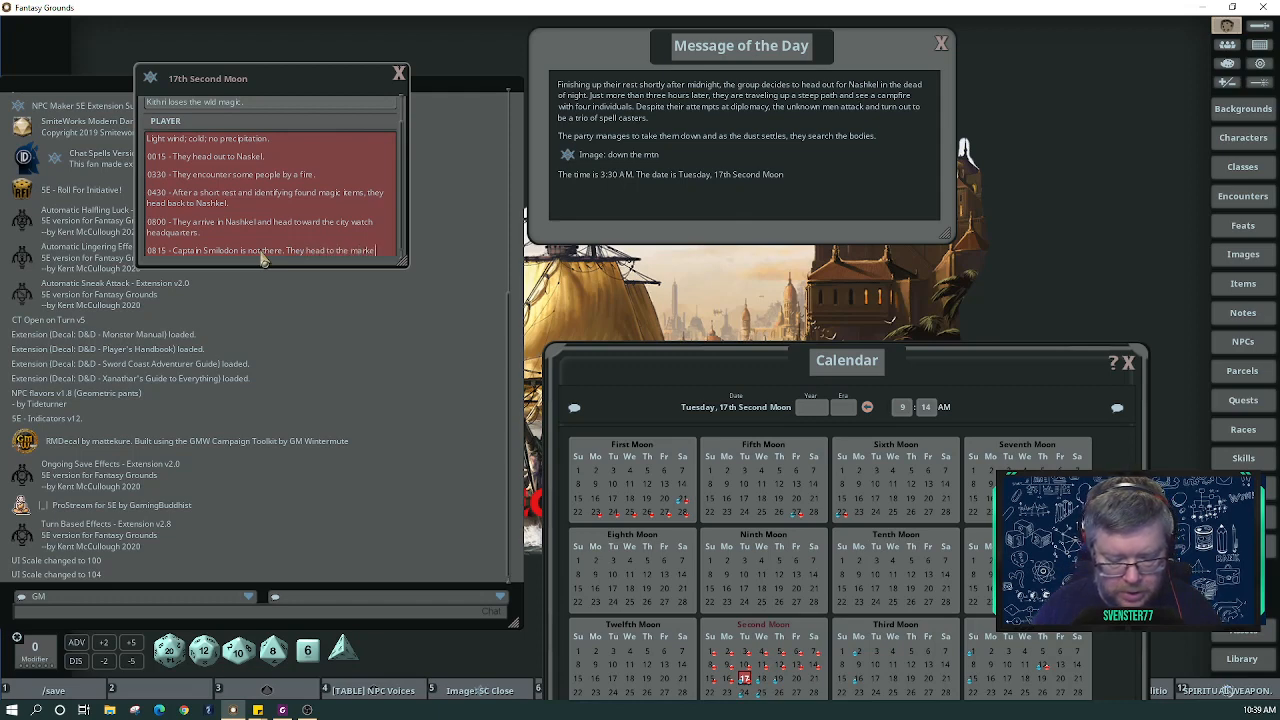
text( to)
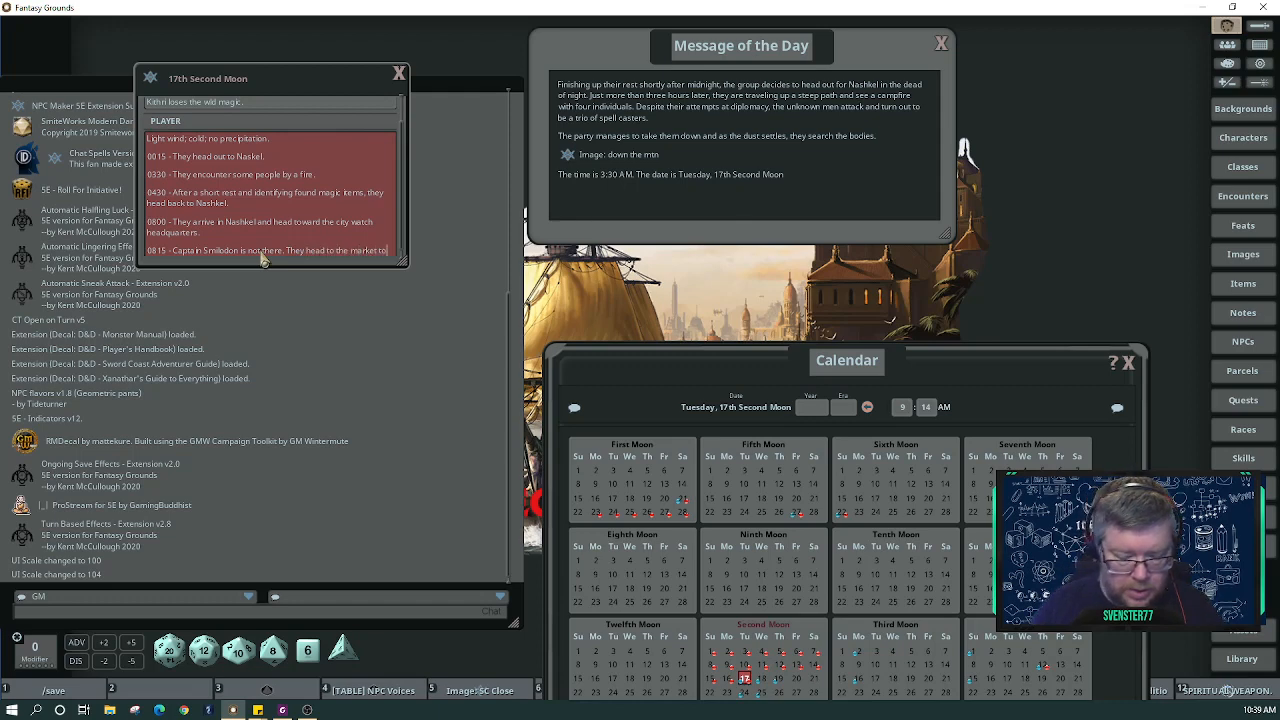
key(BackSpace)
key(BackSpace)
key(BackSpace)
text(and)
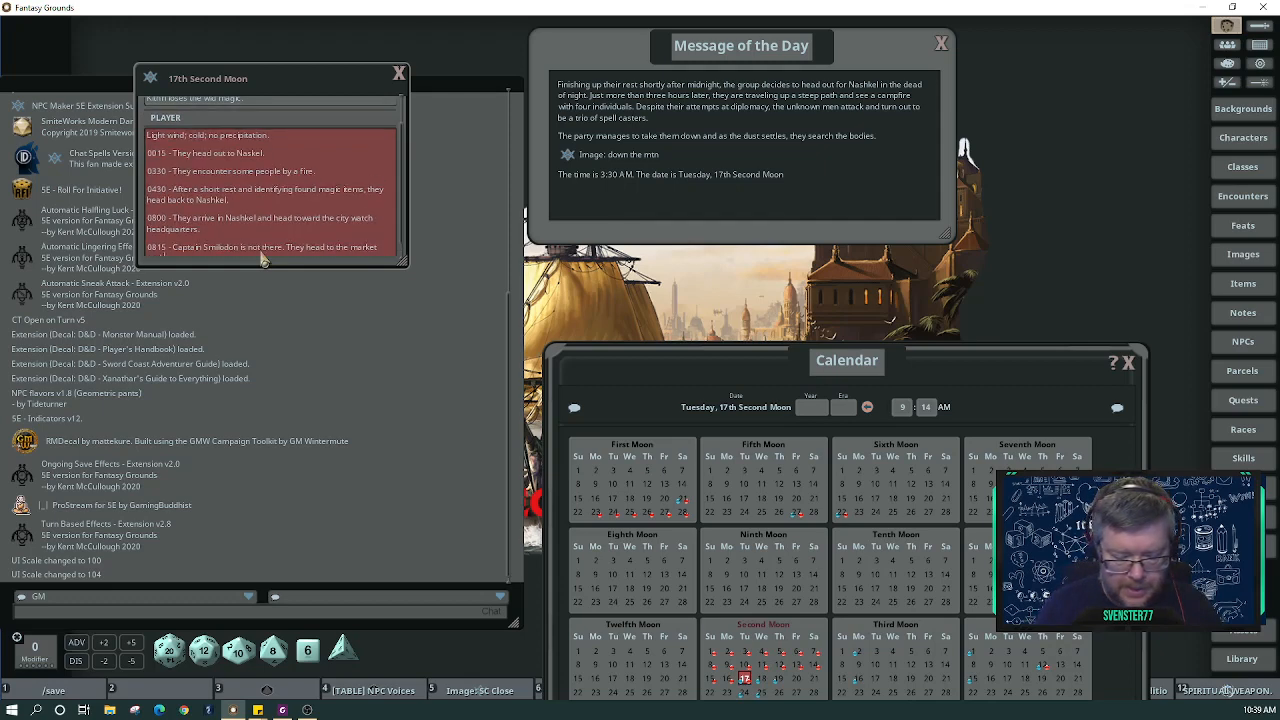
text( run ac)
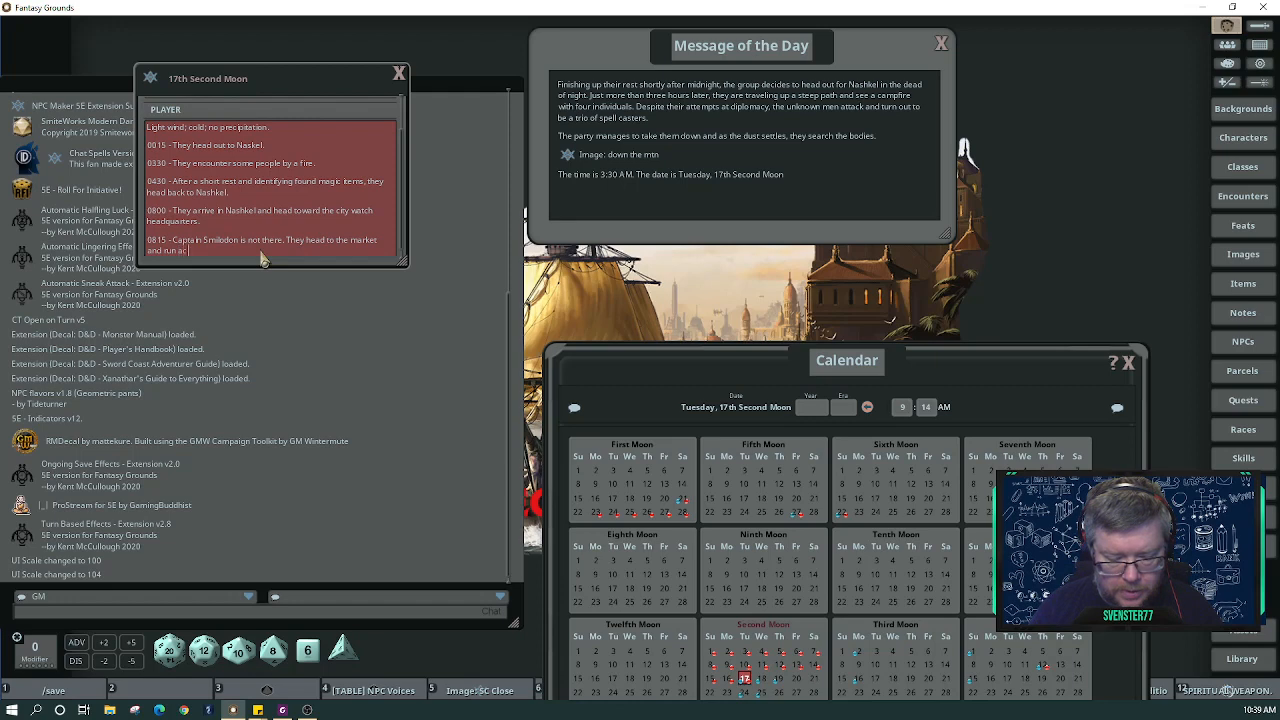
text(ross t)
key(BackSpace)
text(FOUR)
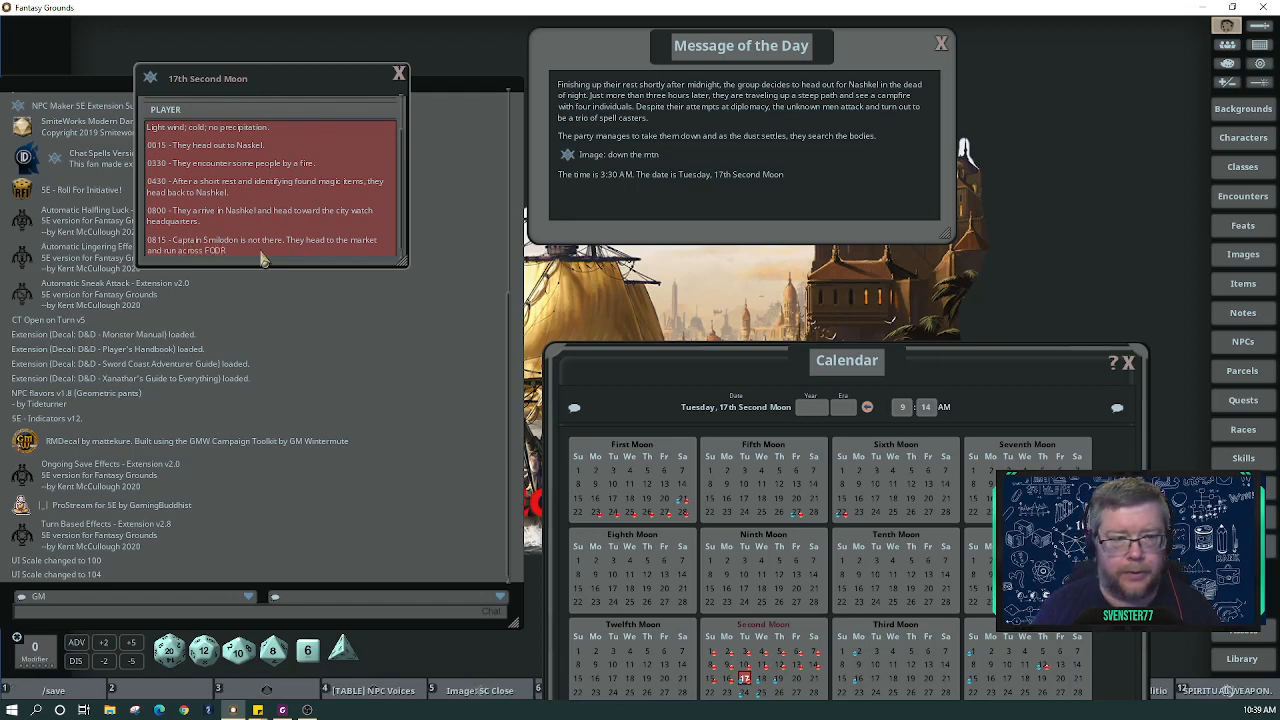
Continue the 0815 player entry after "FODR" with "(First Order of D20 Roleplayers) and bought some potions.".
text( ()
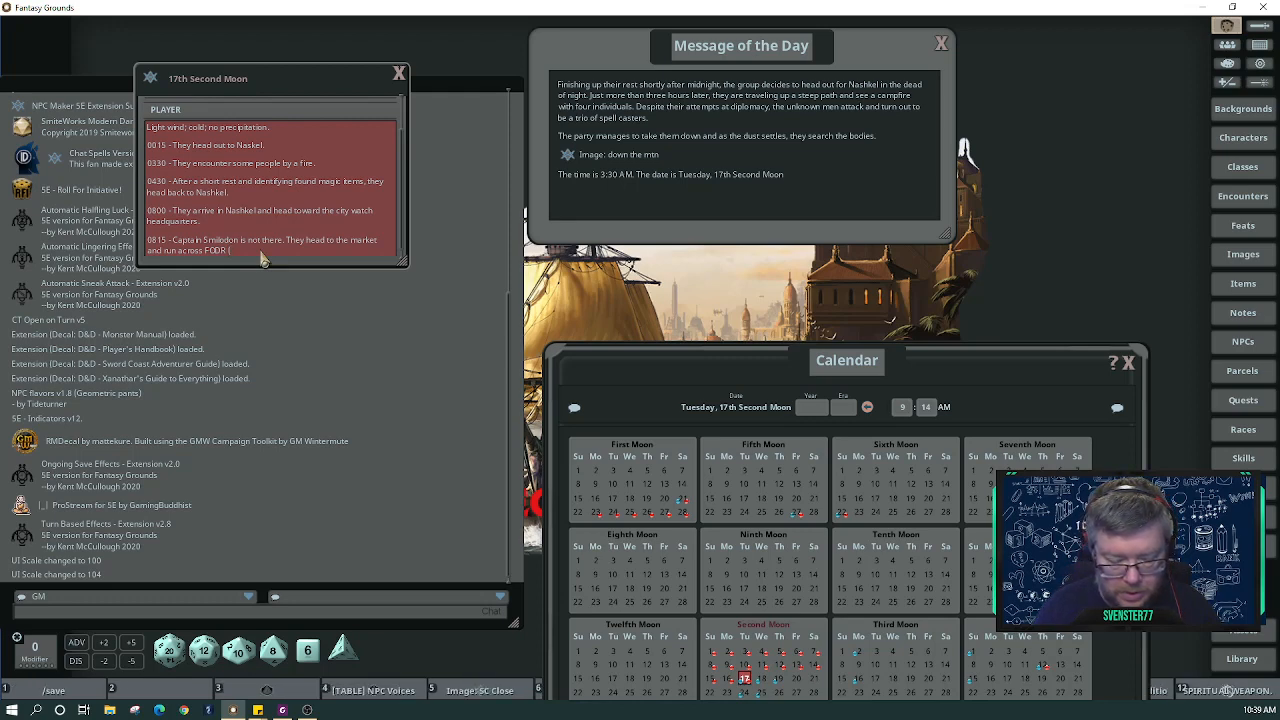
text(First o)
key(BackSpace)
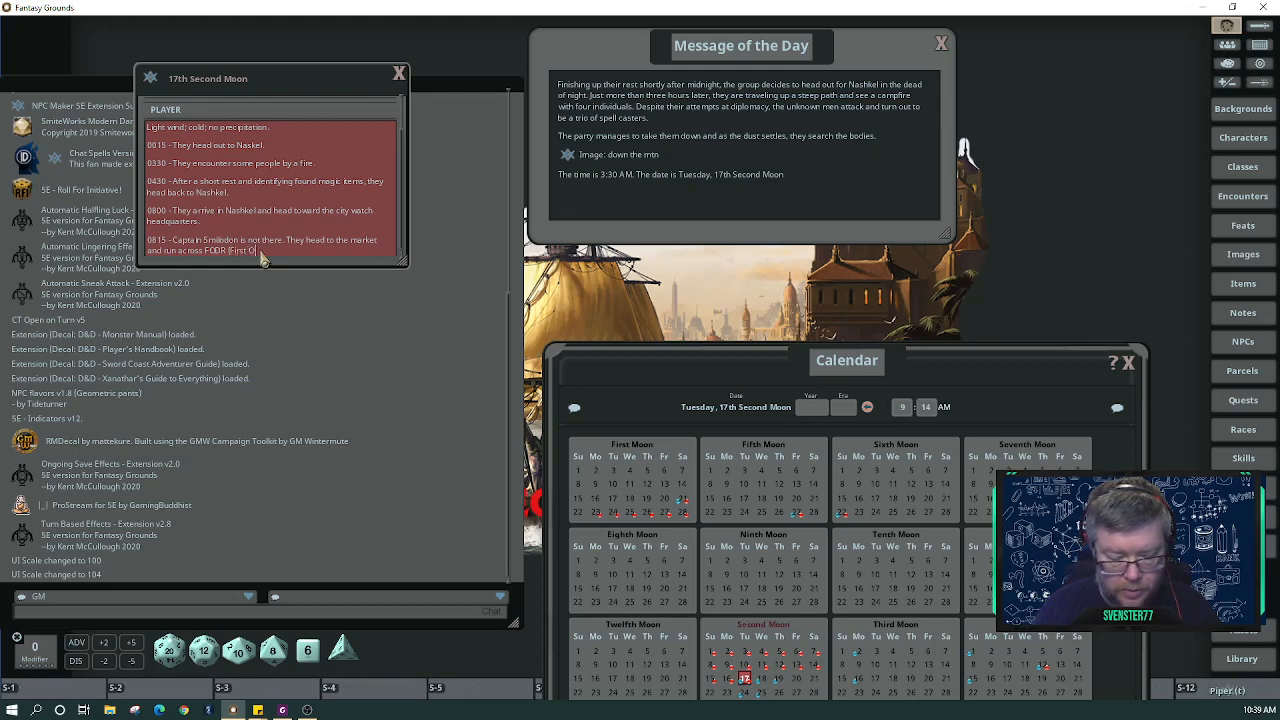
text(Order))
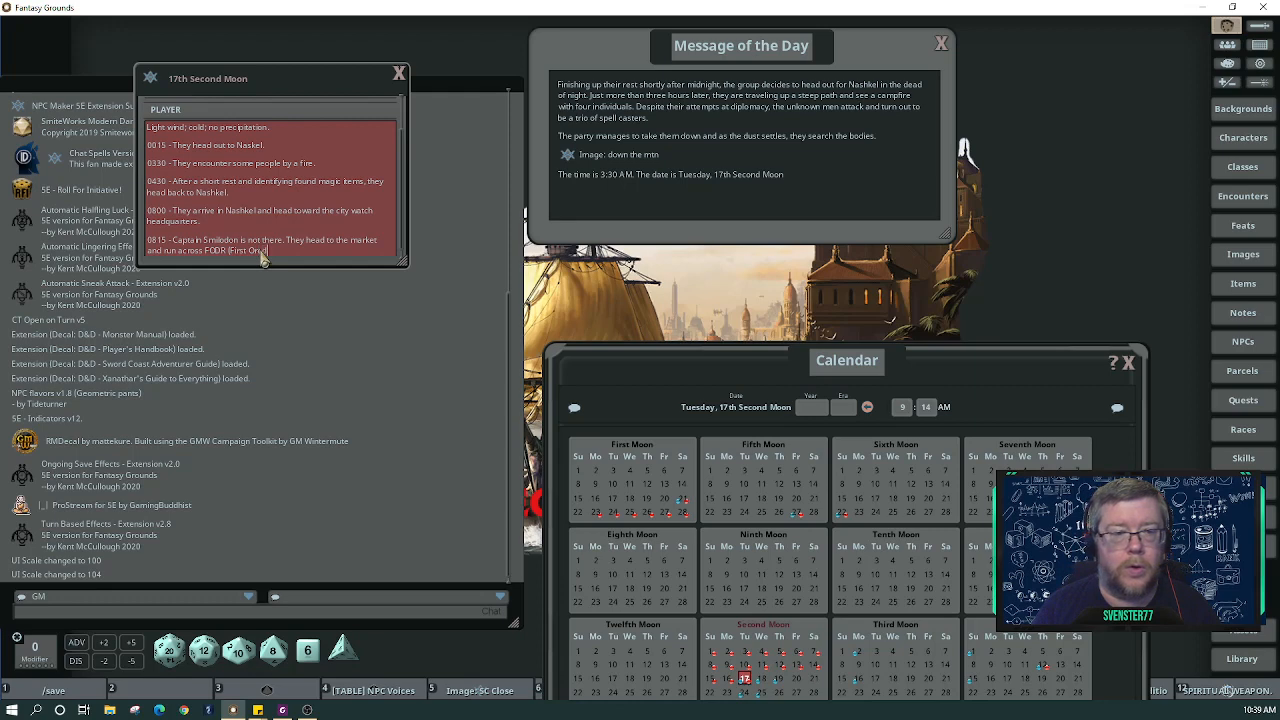
key(BackSpace)
key(BackSpace)
key(BackSpace)
key(BackSpace)
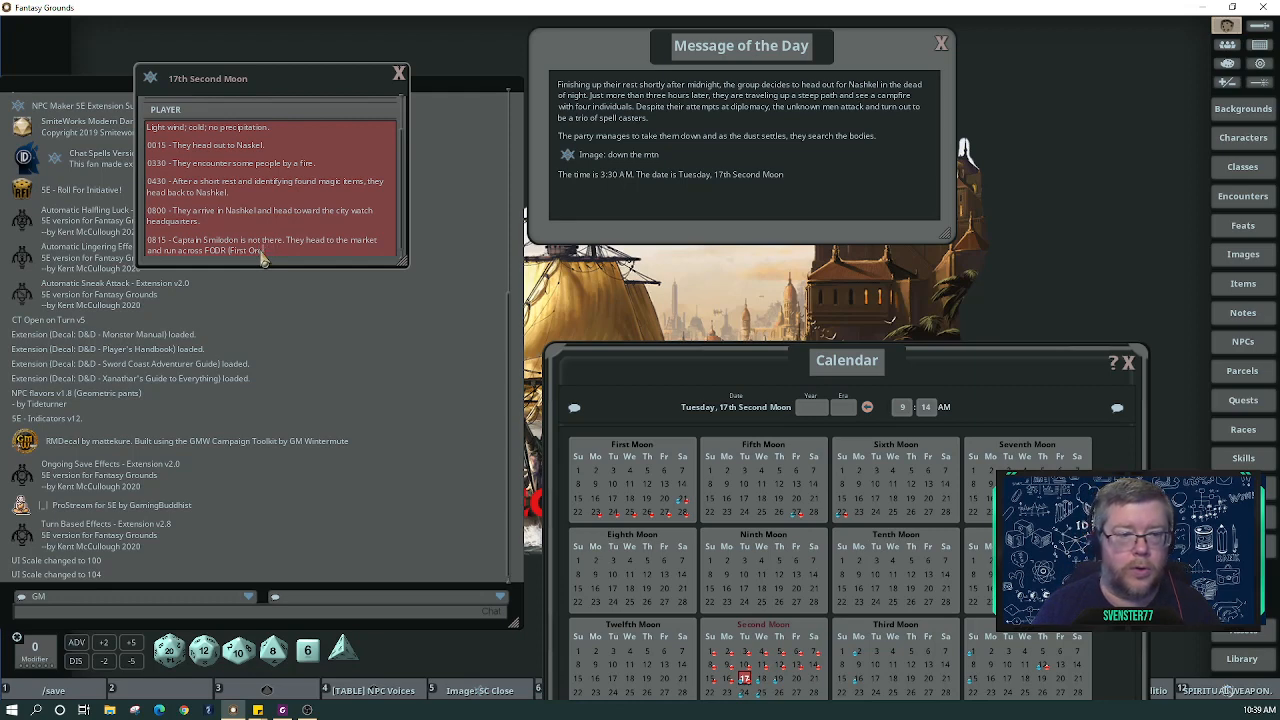
text(der of )
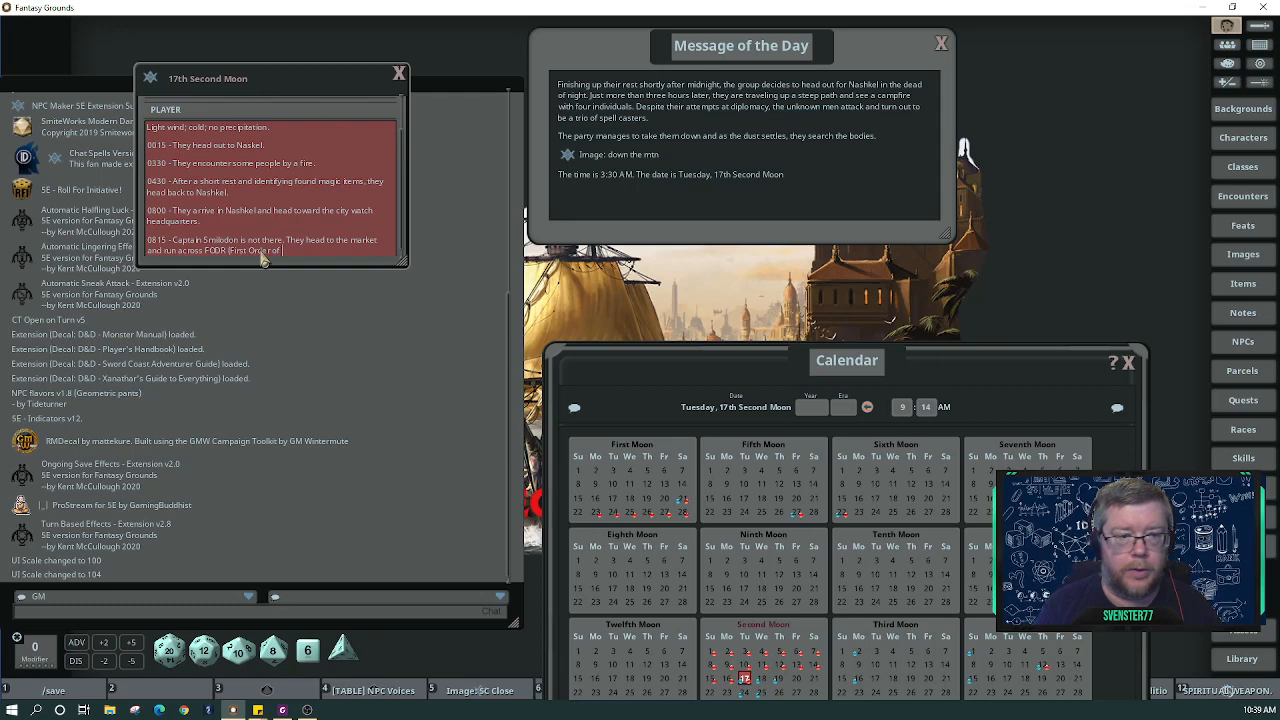
text(t D)
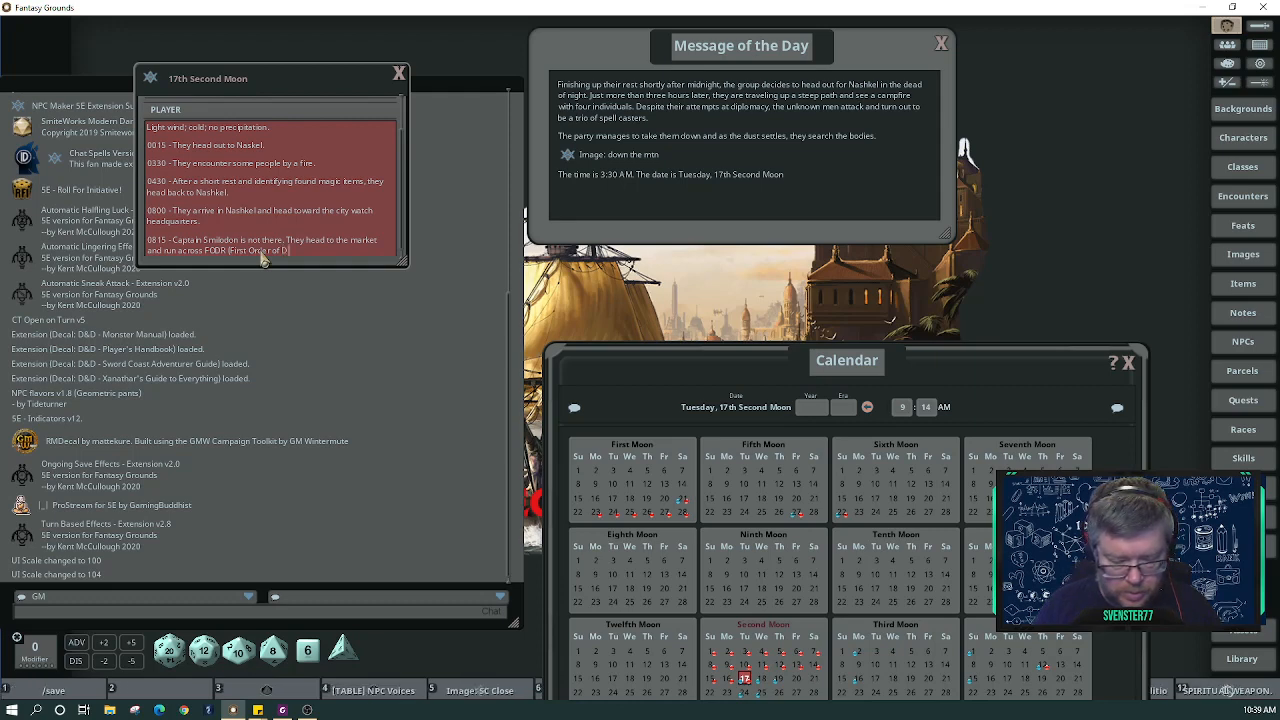
text(20)
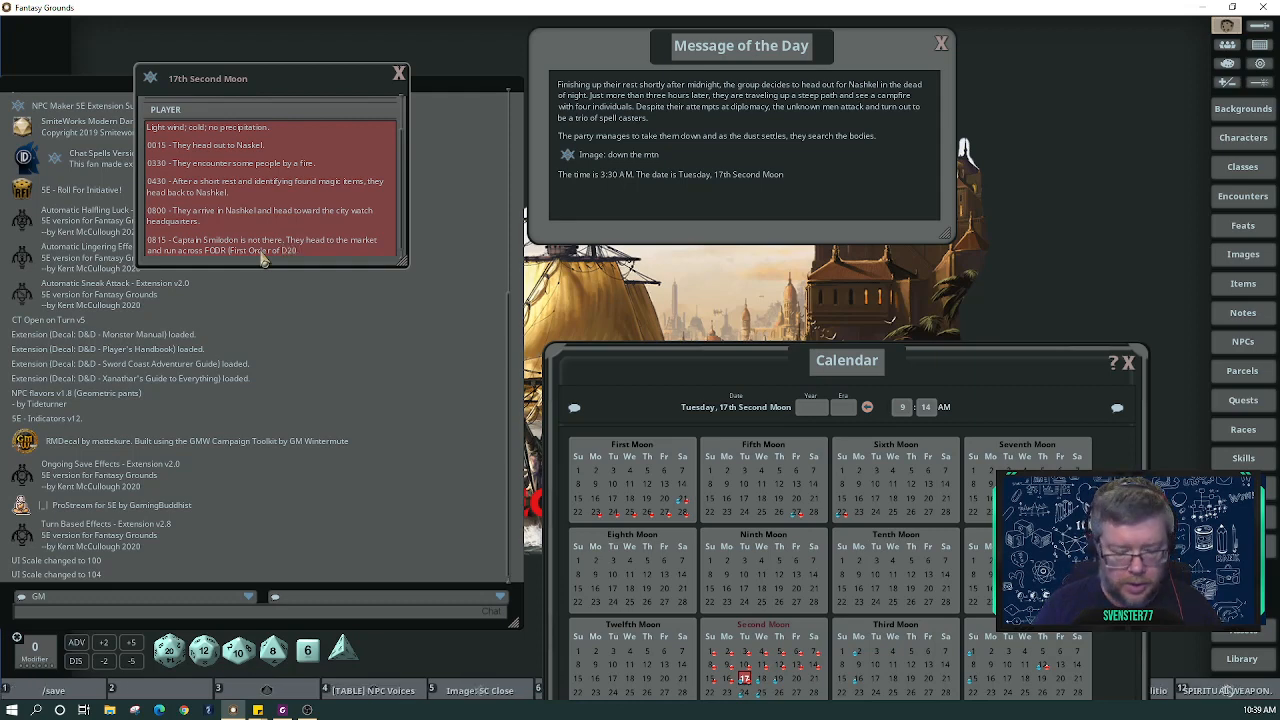
text( Rp)
text(oleplayer)
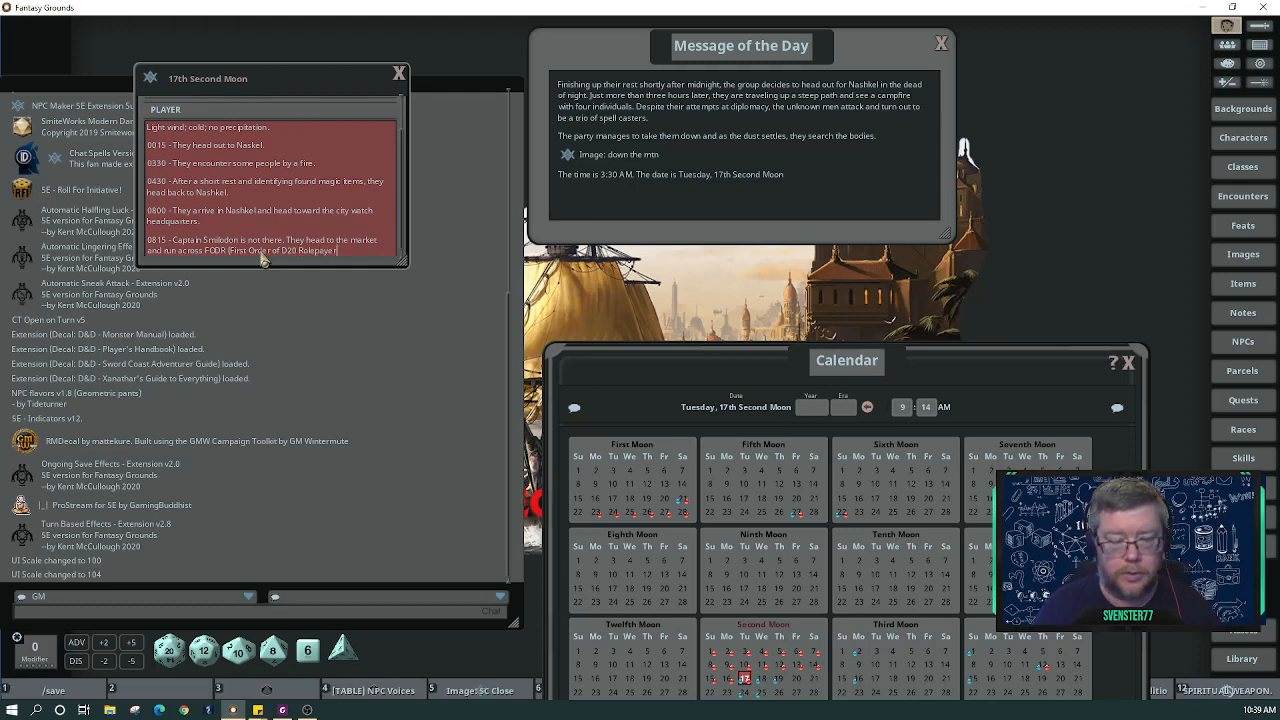
text(s))
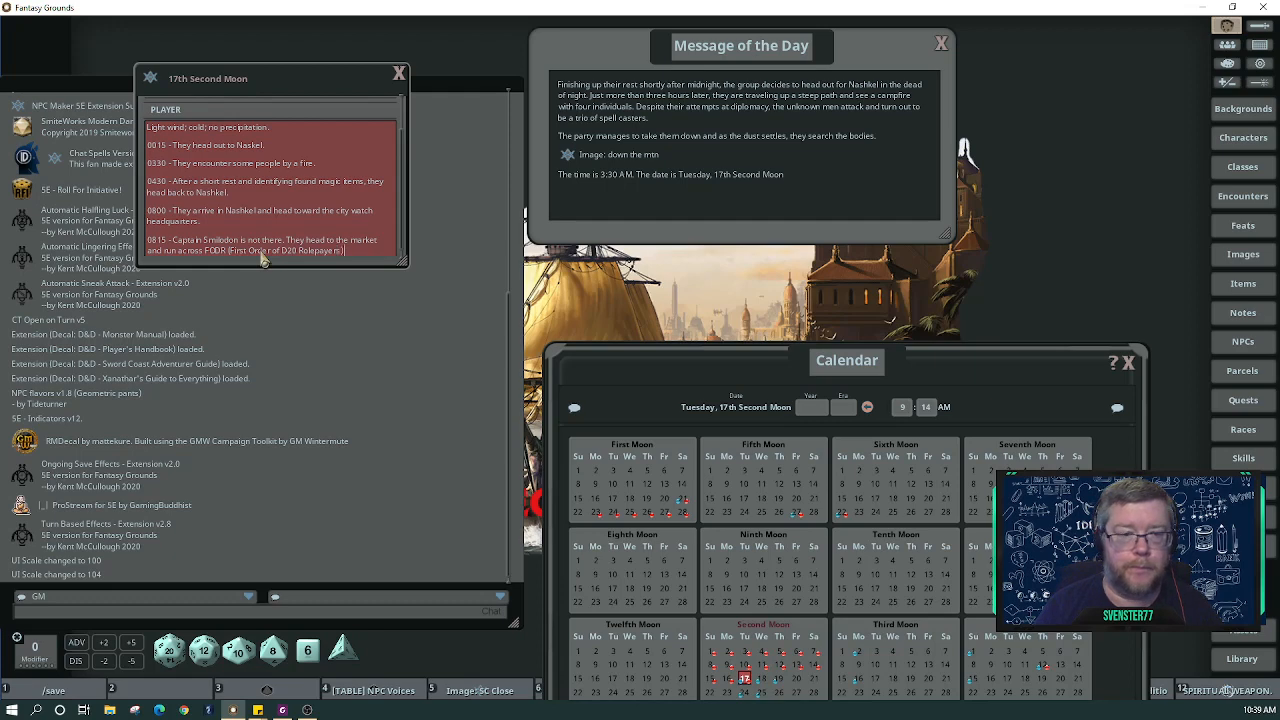
text(l)
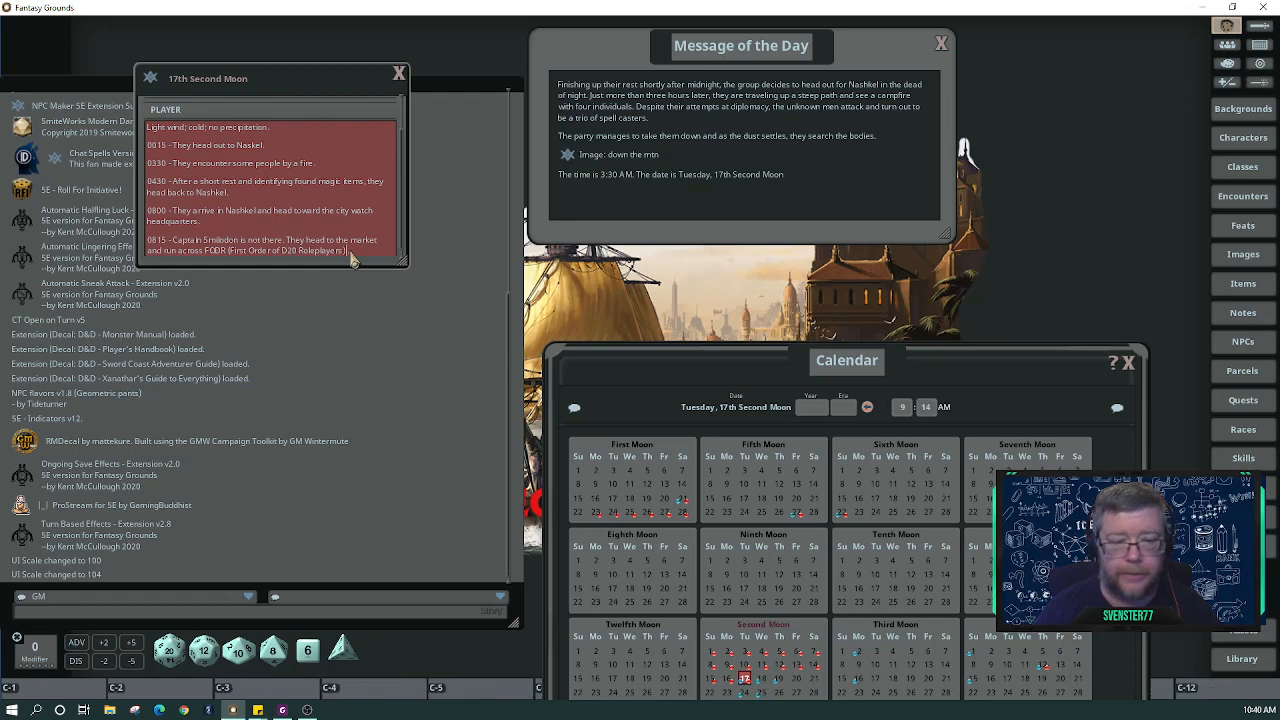
text(and bought)
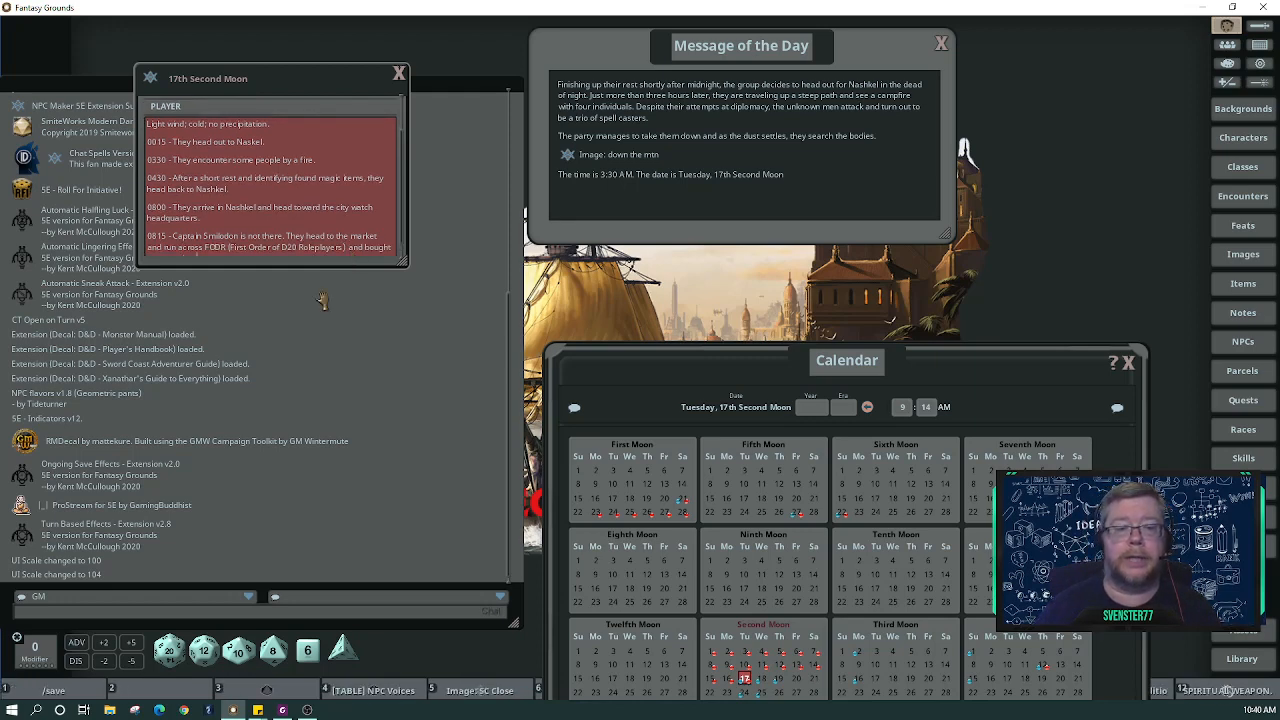
text( some potions.)
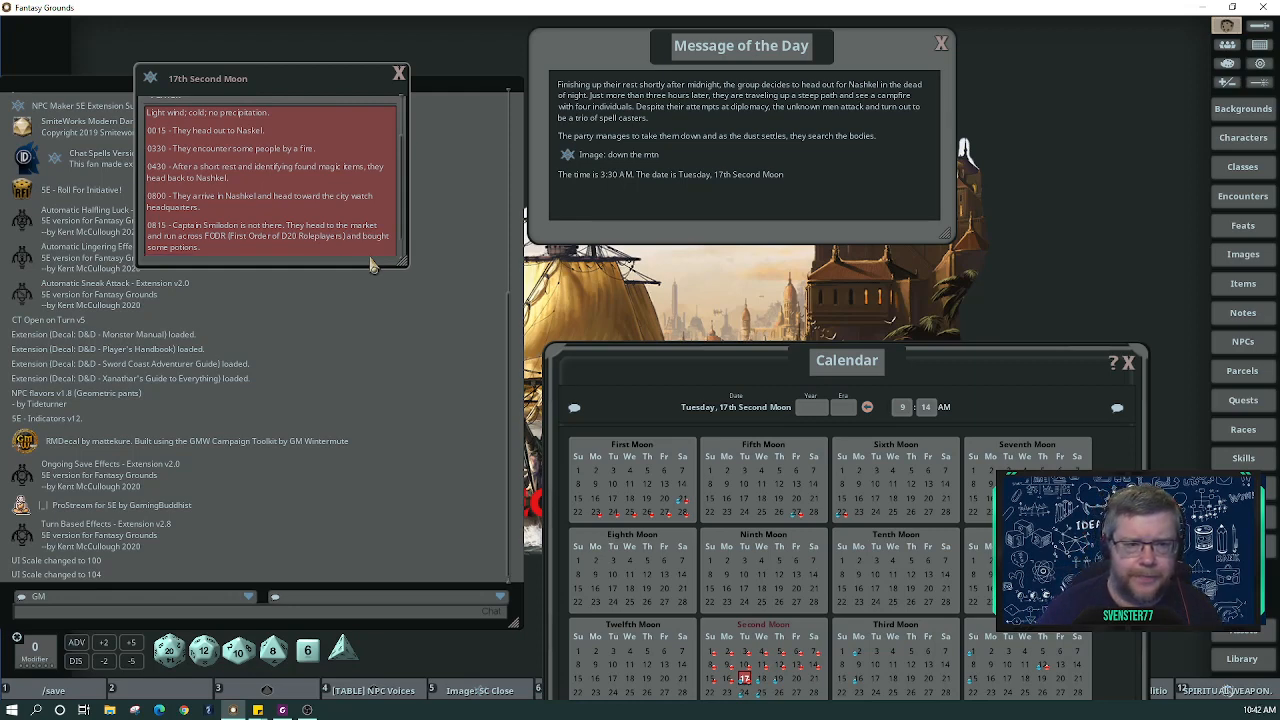
Split the market sentence of the 0815 player entry into its own paragraph starting with "0845 -".
scroll(310, 218, down, 1)
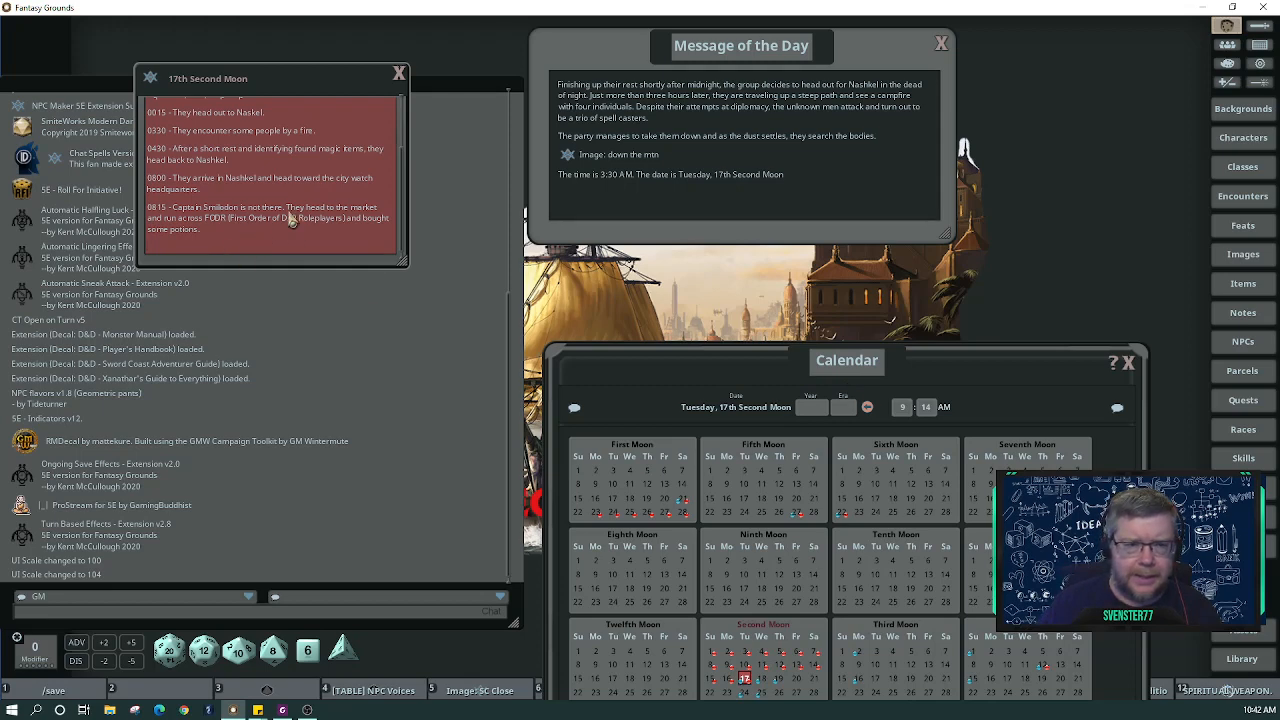
key(Return)
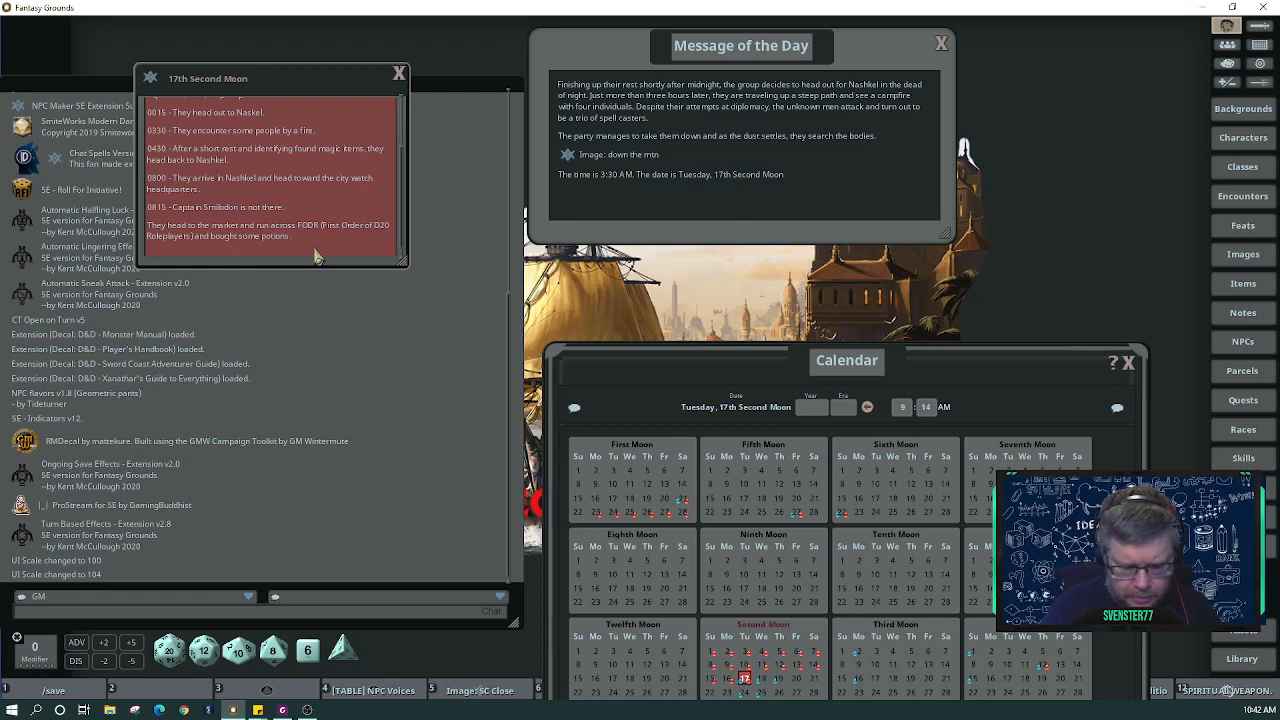
text(0845 )
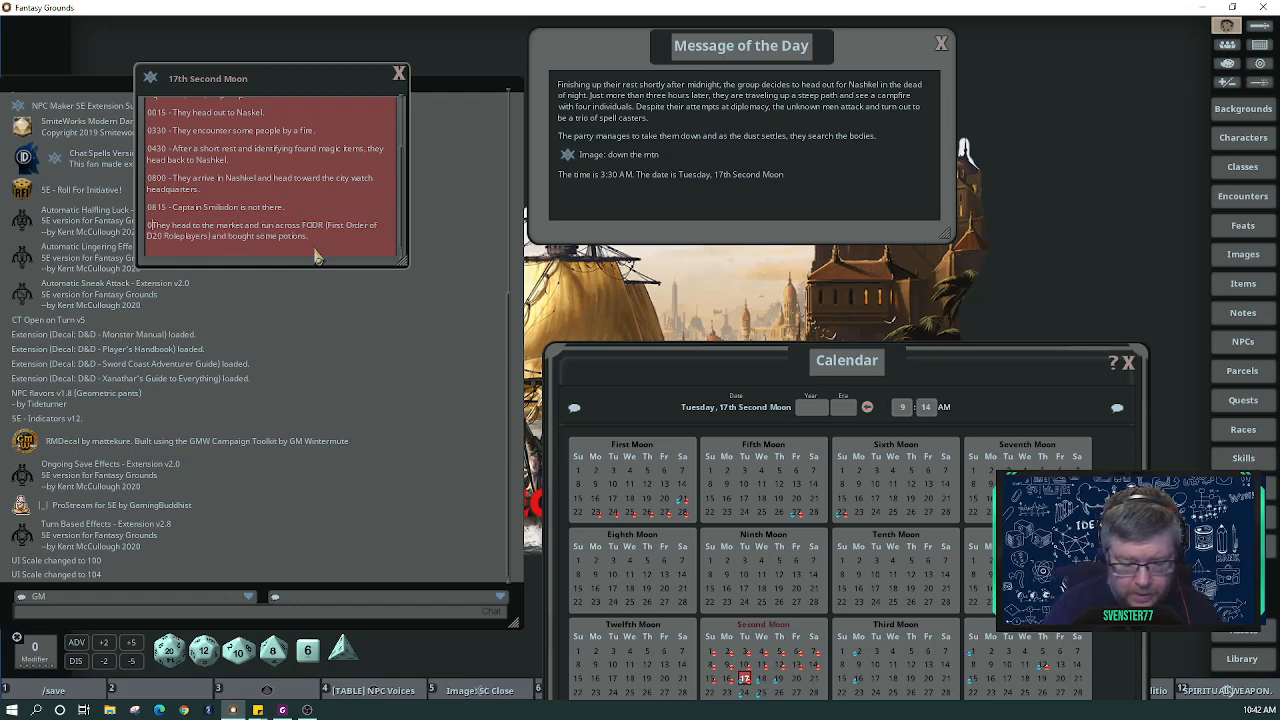
text(-)
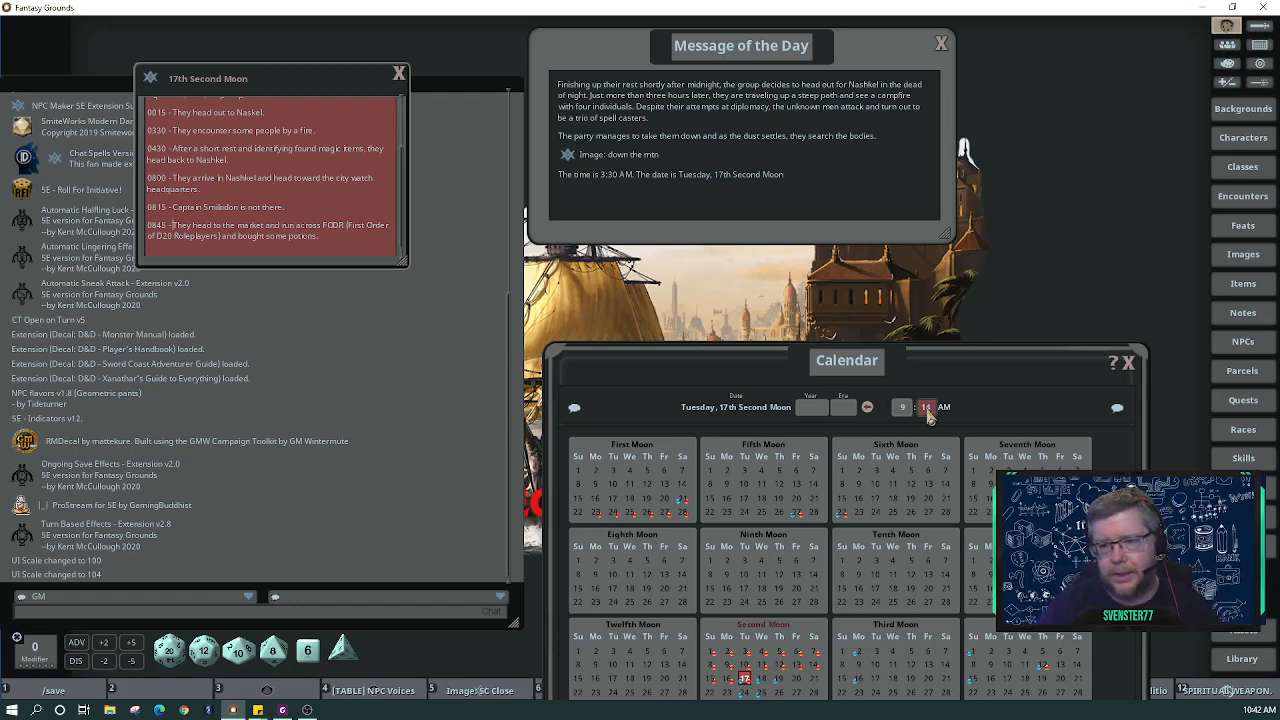
Set the calendar clock to 9:15 AM and close the calendar.
scroll(929, 418, down, 2)
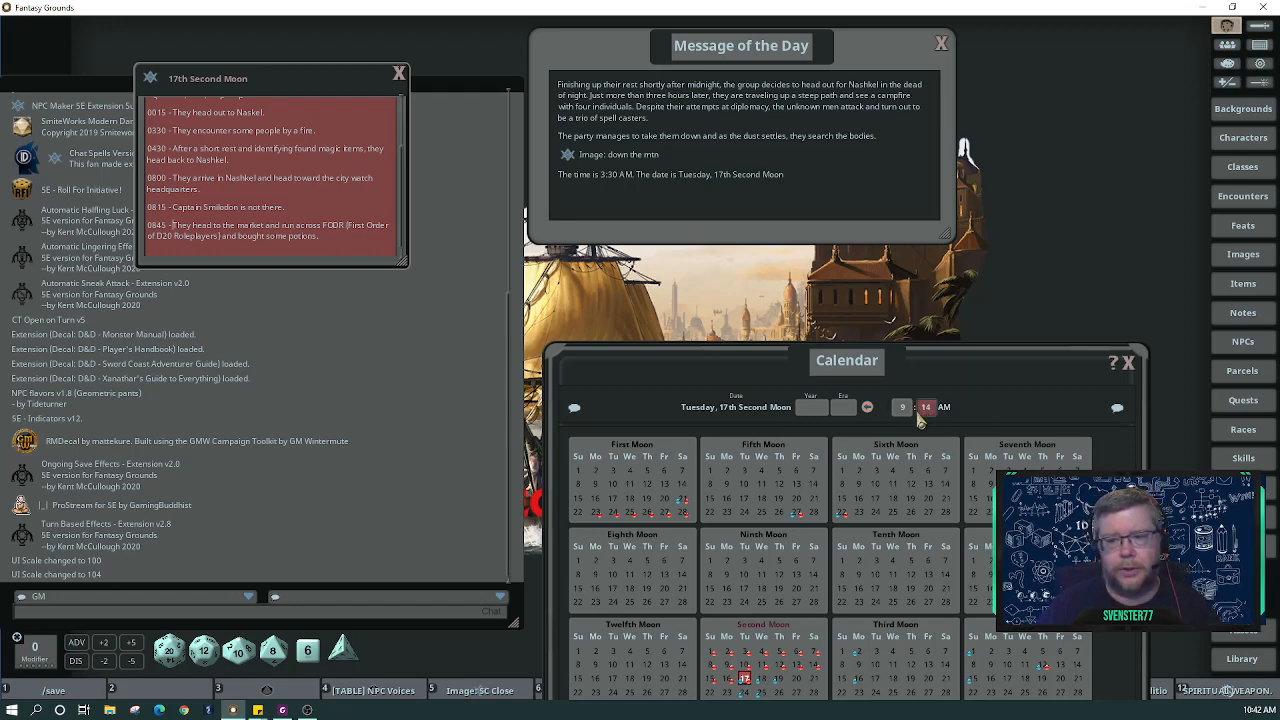
key(ctrl)
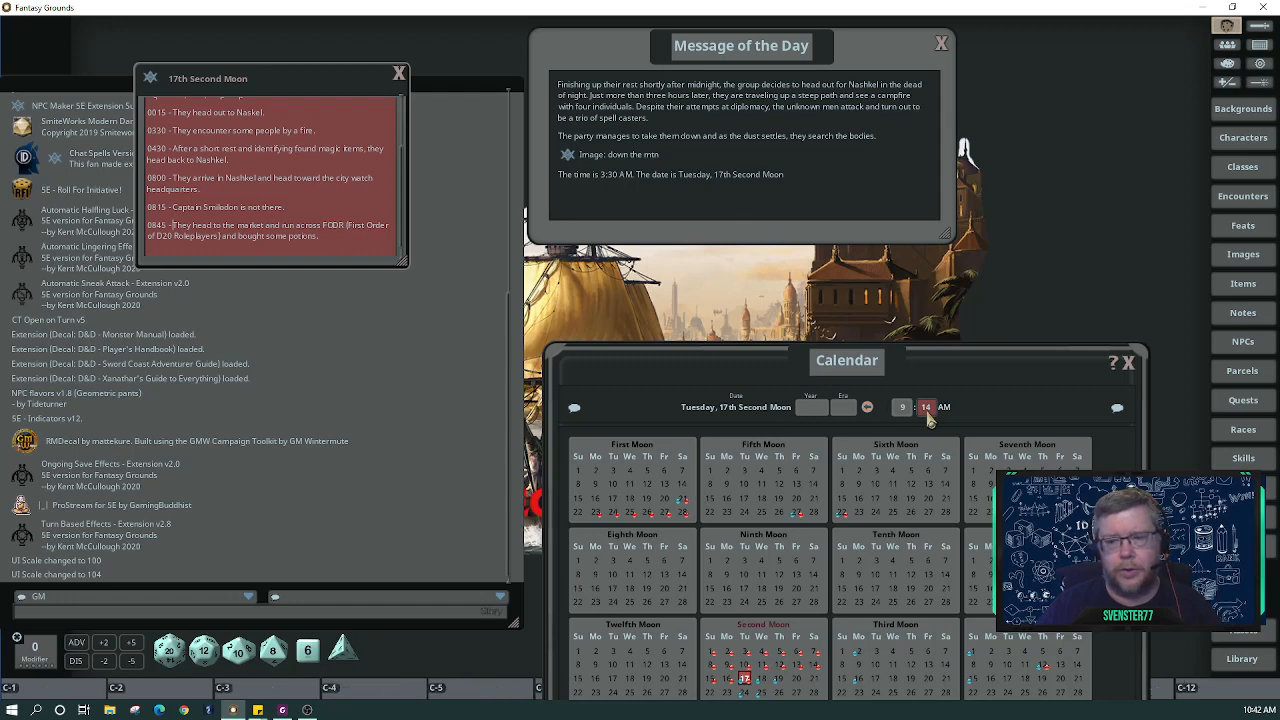
drag(953, 380, 903, 191)
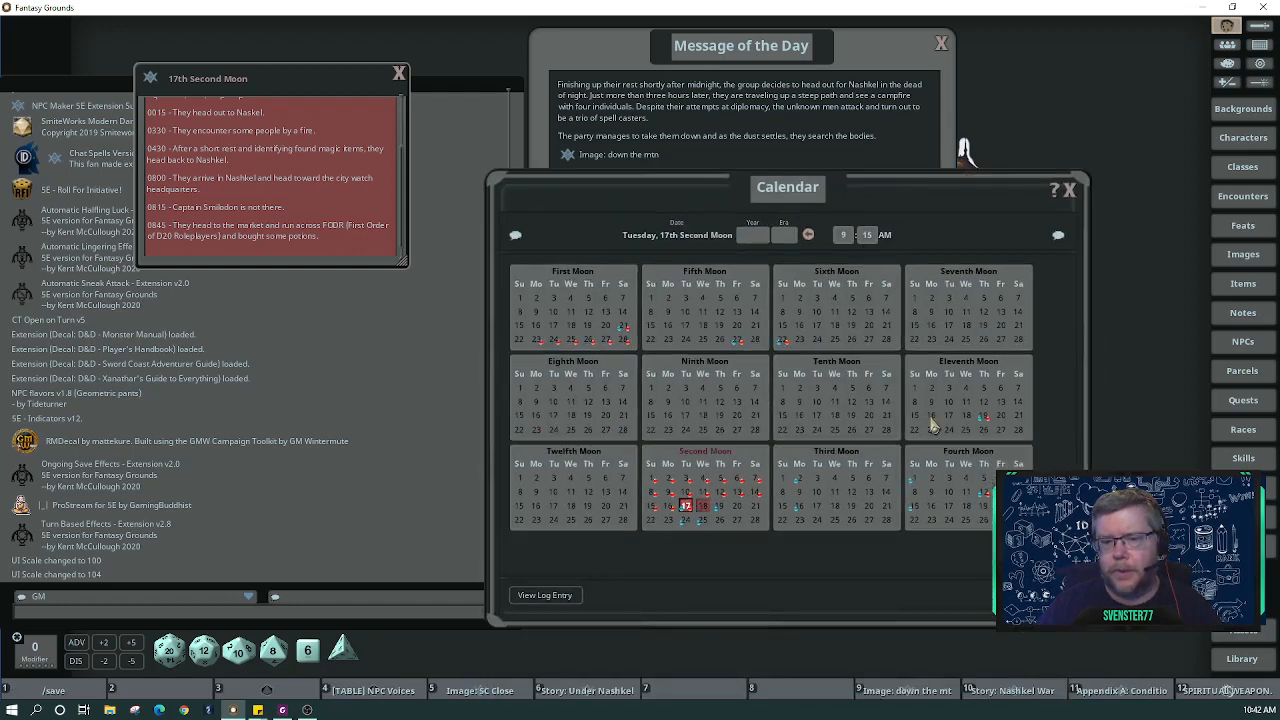
click(1069, 190)
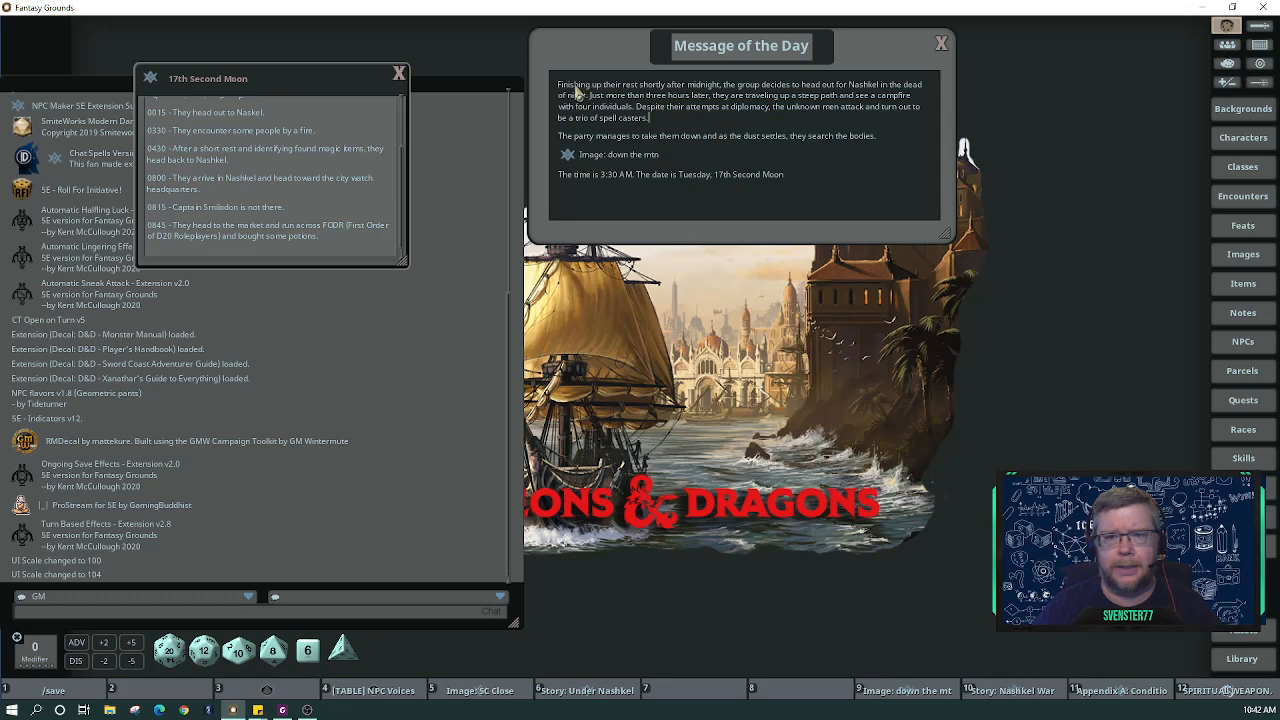
Replace the Message of the Day text above the time line with the 0430 to 0845 entries copied from the player log.
drag(557, 84, 887, 165)
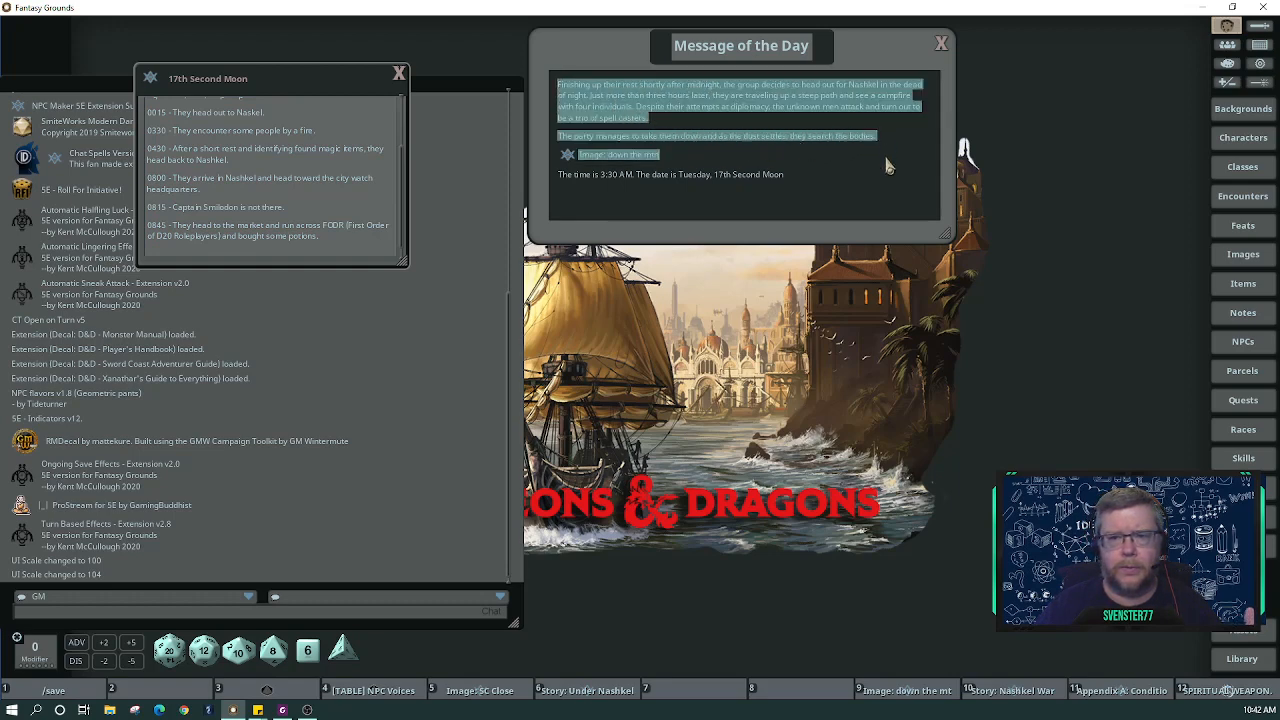
key(Delete)
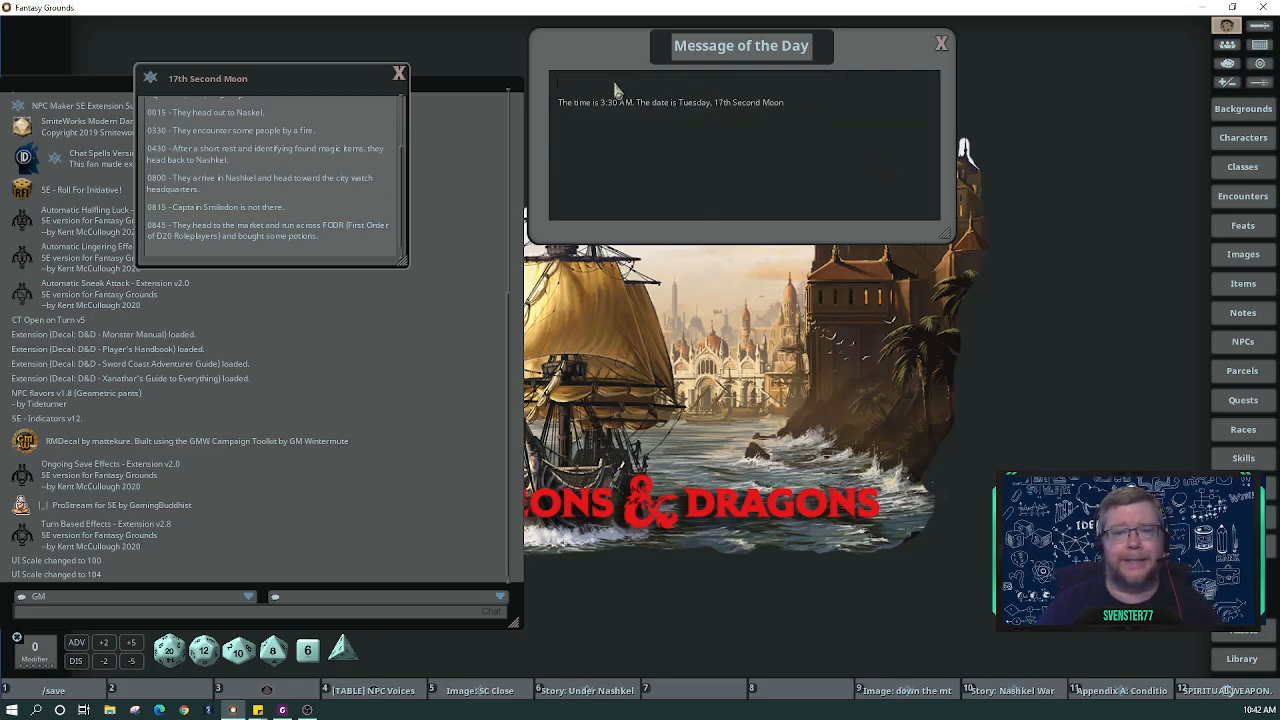
click(300, 178)
key(ctrl+a)
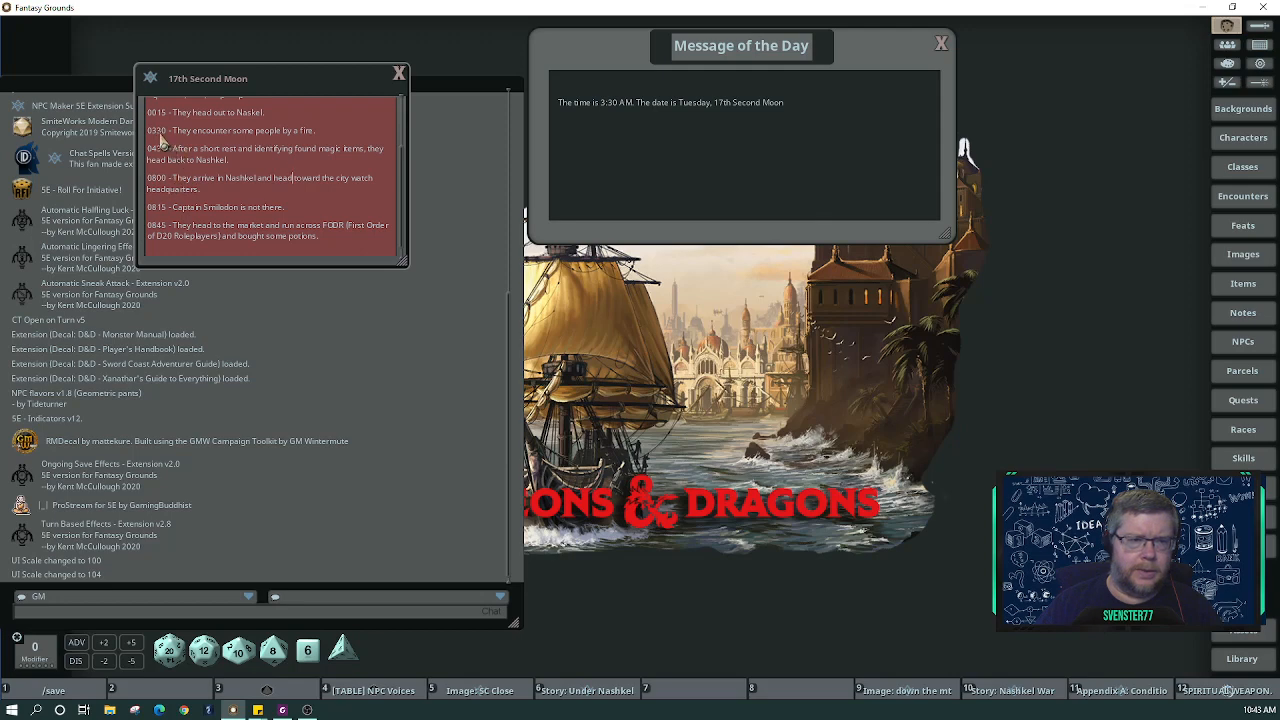
drag(150, 156, 336, 244)
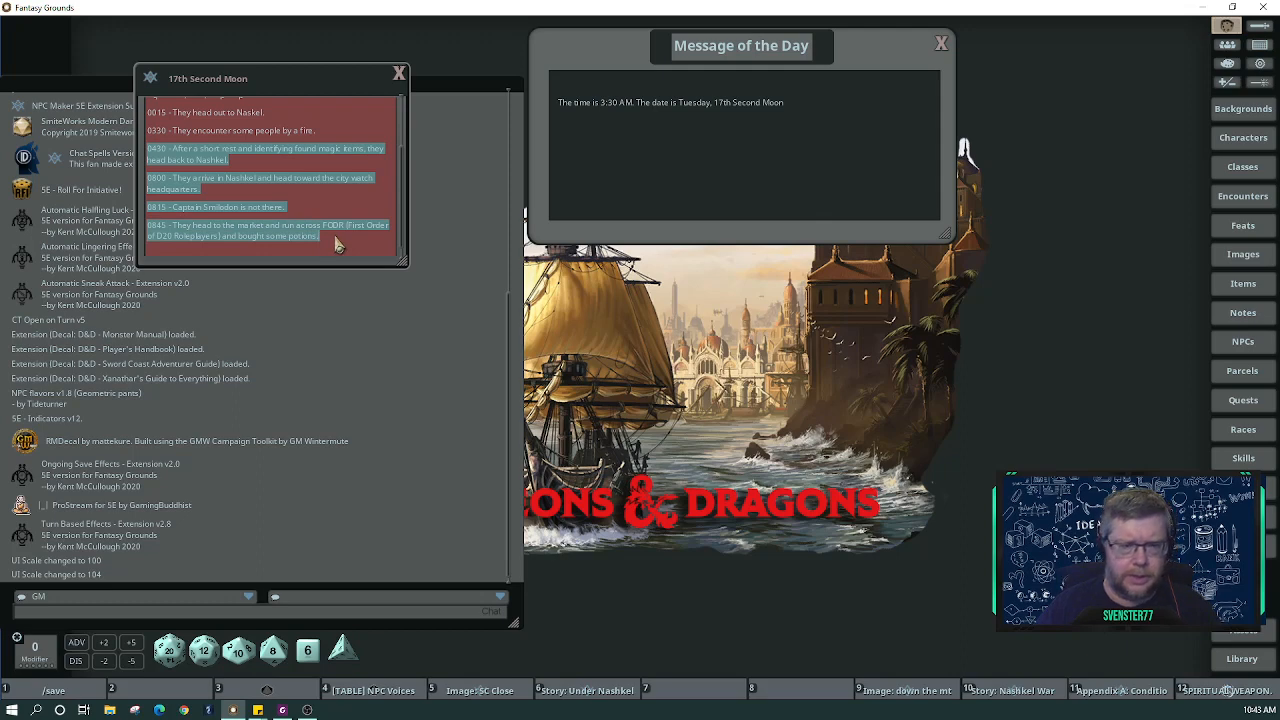
click(590, 88)
key(ctrl+v)
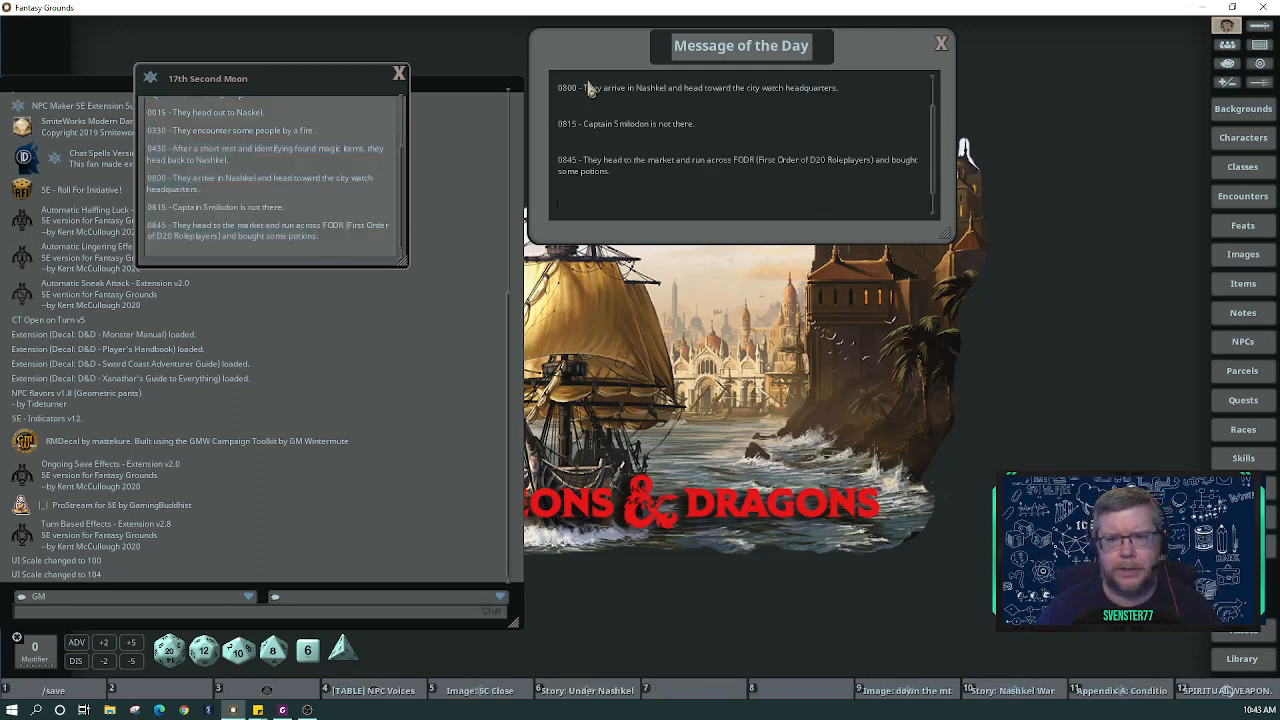
Remove the blank lines around the 0815 and 0845 entries in the Message of the Day.
click(590, 110)
key(Delete)
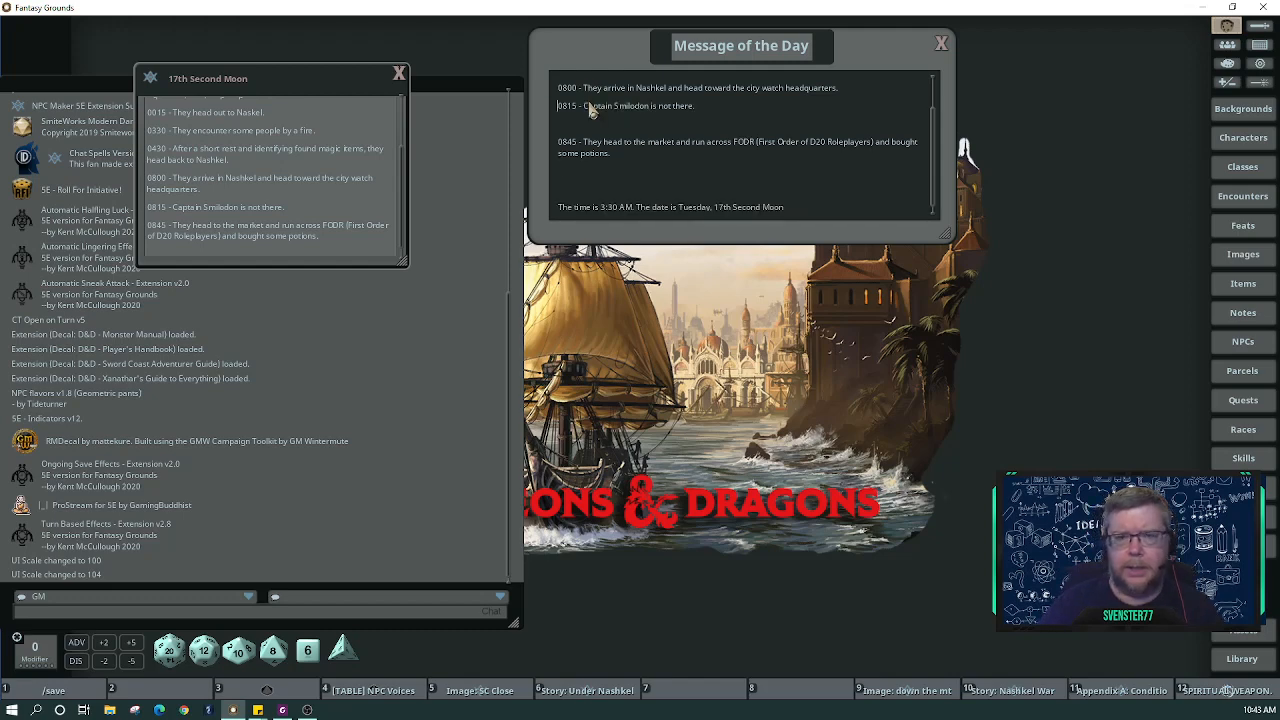
key(Delete)
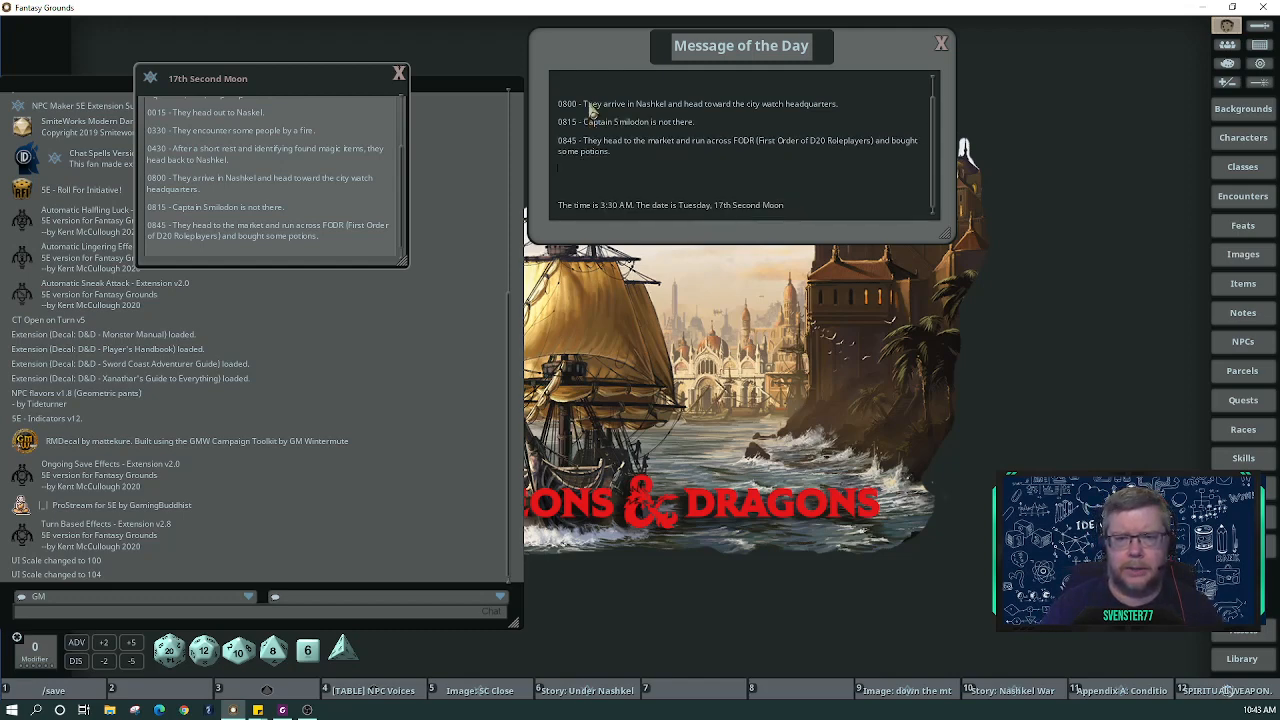
key(Delete)
key(Delete)
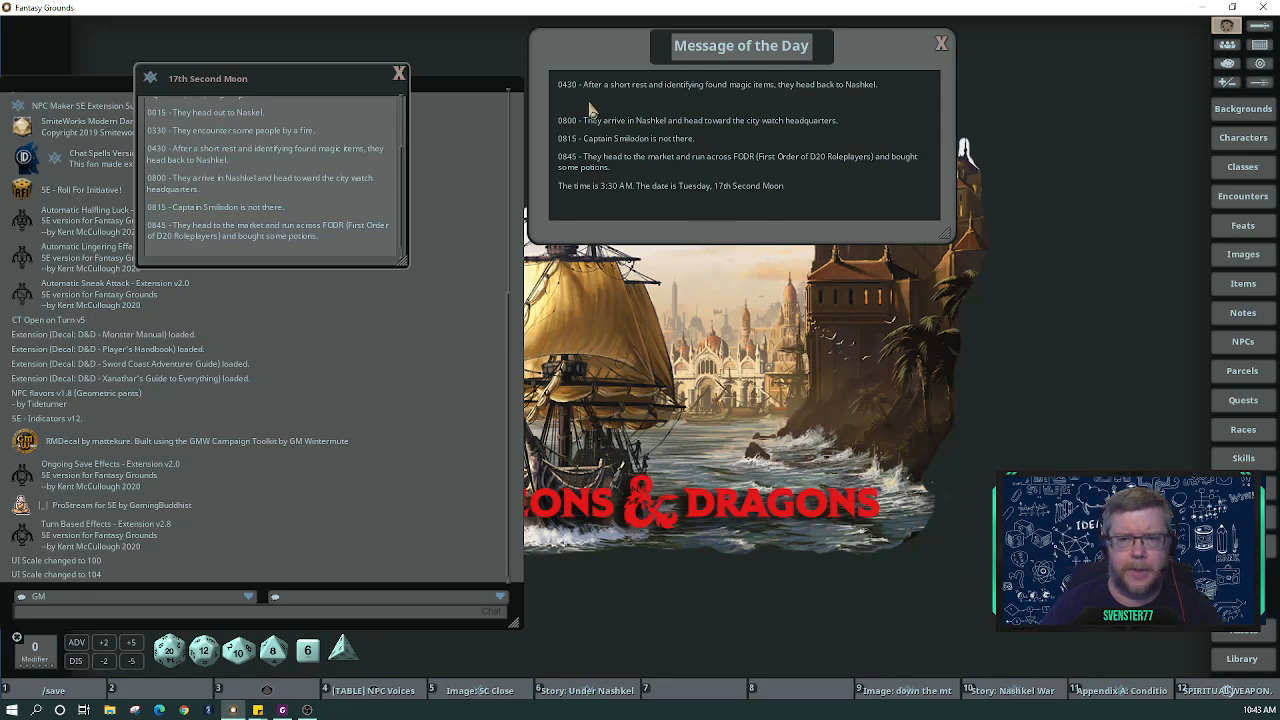
Change the time stated in the last line of the Message of the Day to 9:15 AM.
click(614, 190)
key(BackSpace)
key(BackSpace)
key(BackSpace)
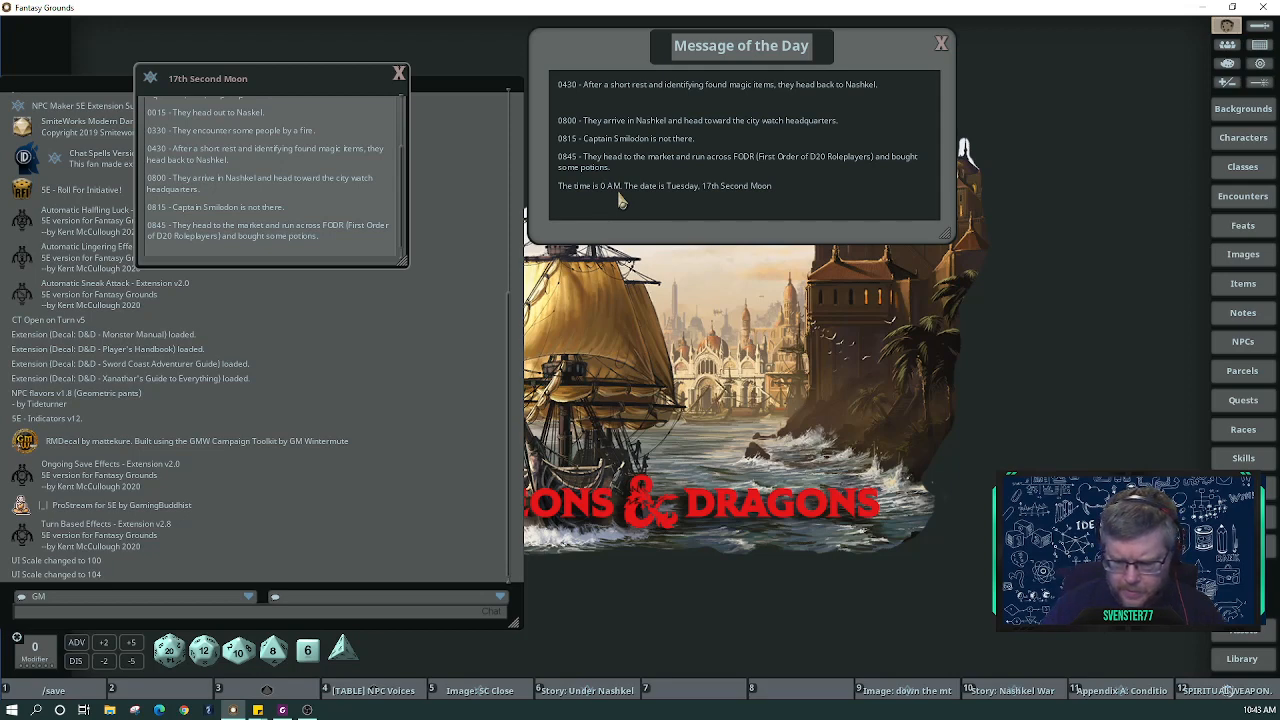
key(Delete)
text(9)
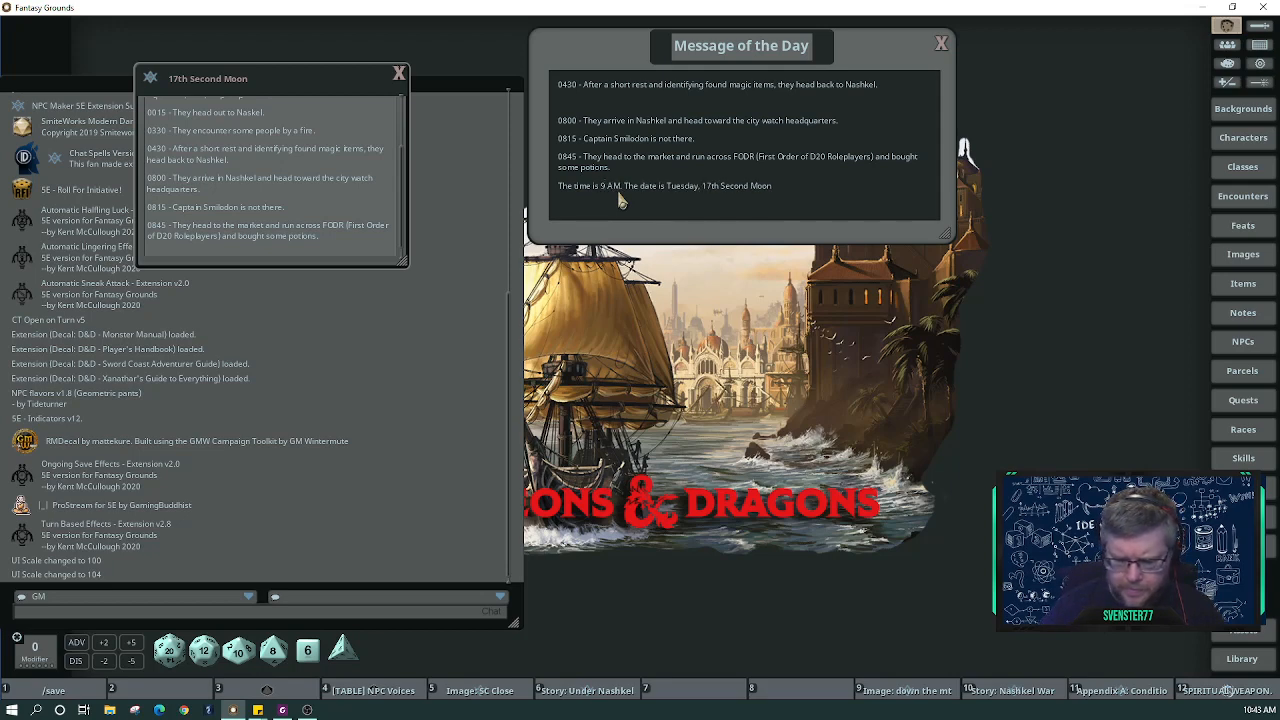
text(:15)
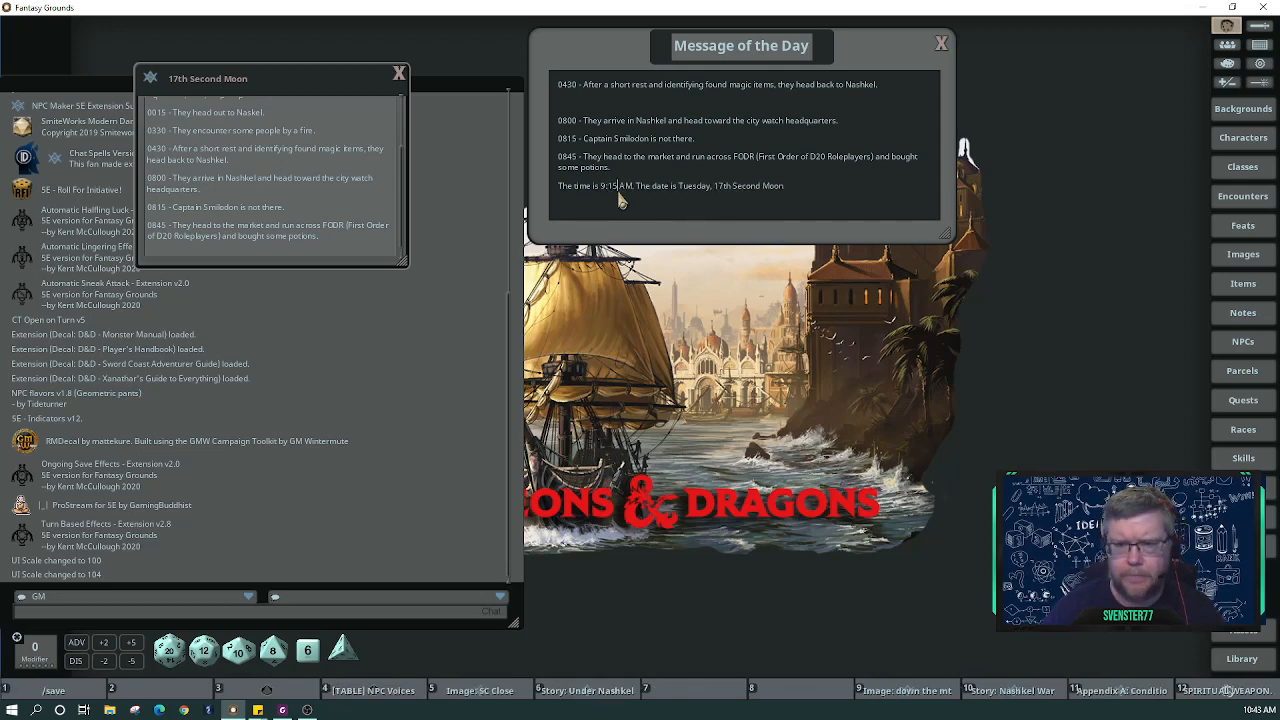
Remove the blank line above the 0800 entry in the Message of the Day, and close both the day's log and the message.
click(398, 74)
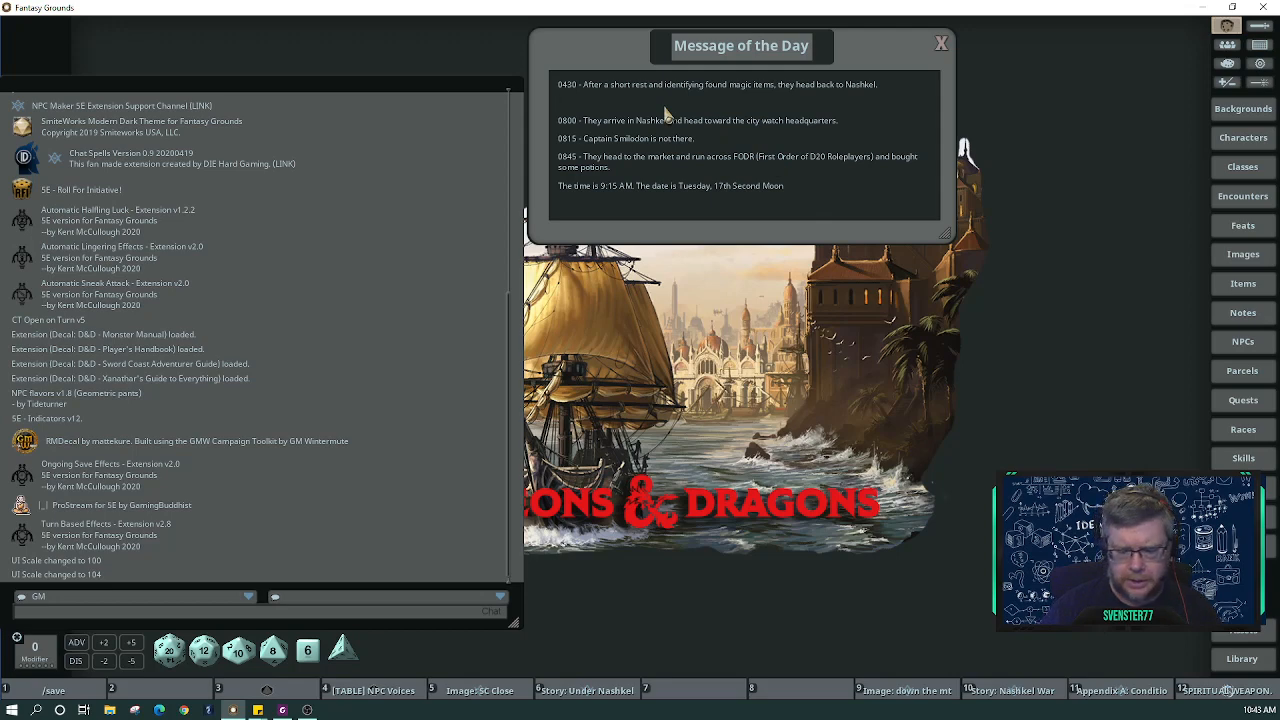
key(Delete)
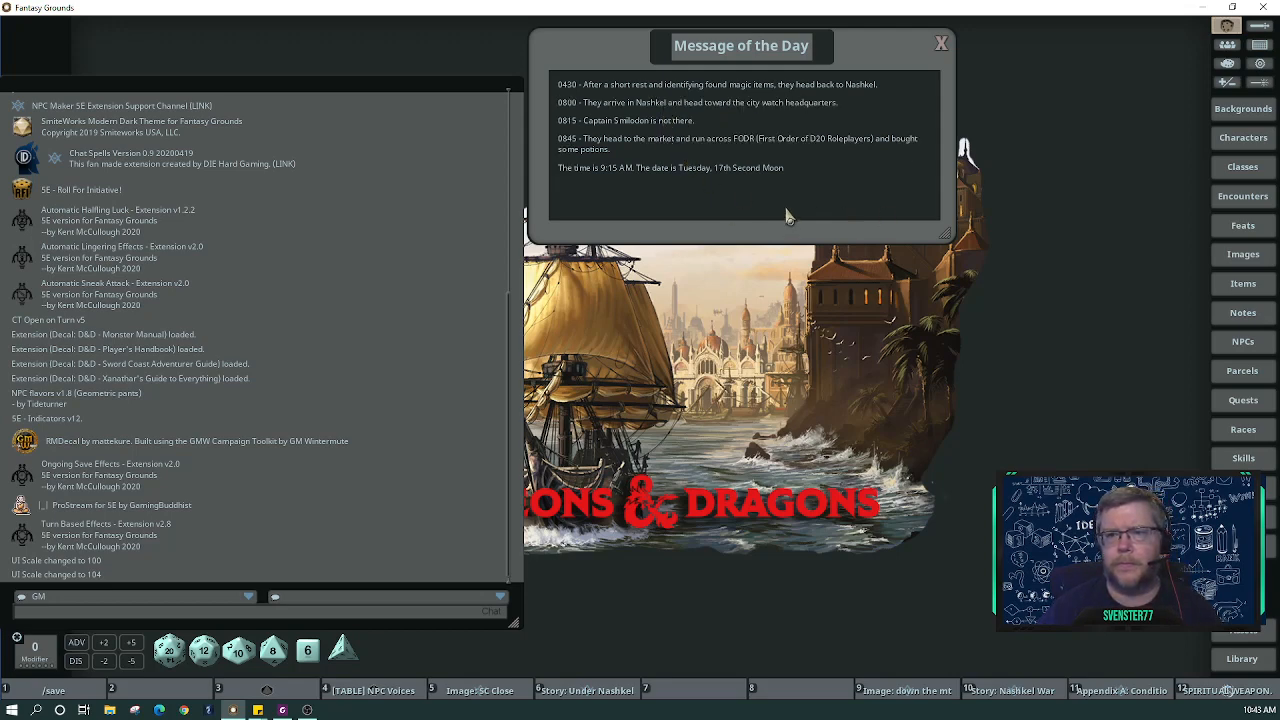
click(941, 45)
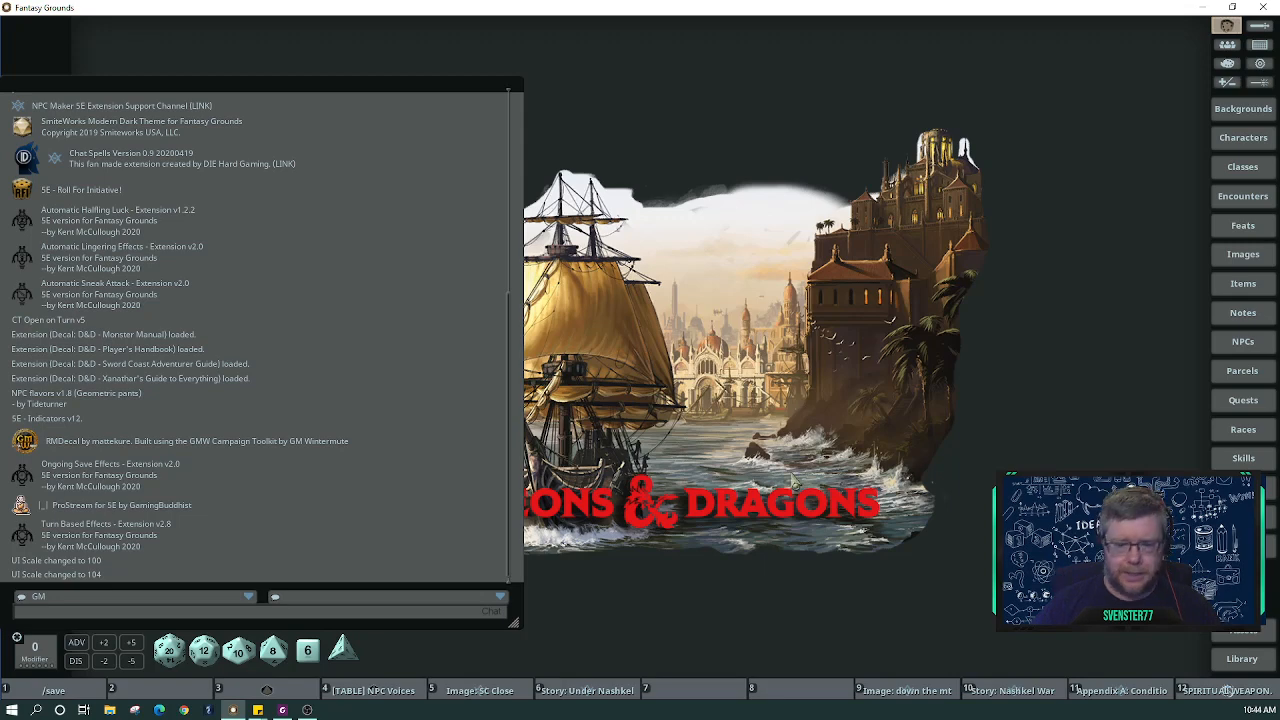
Open the SC Close map image.
click(485, 692)
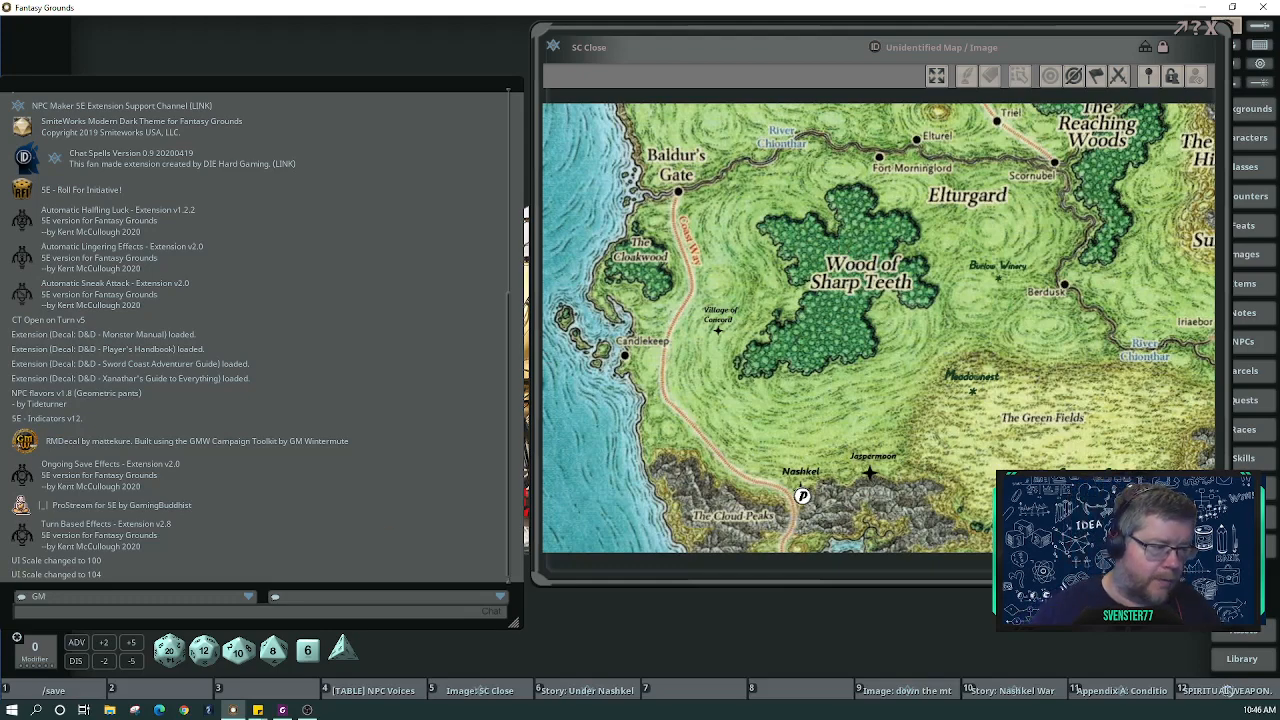
Switch to Foxit PhantomPDF, place its window over the campaign map, and view the Level 4 Shatterstone map.
click(283, 710)
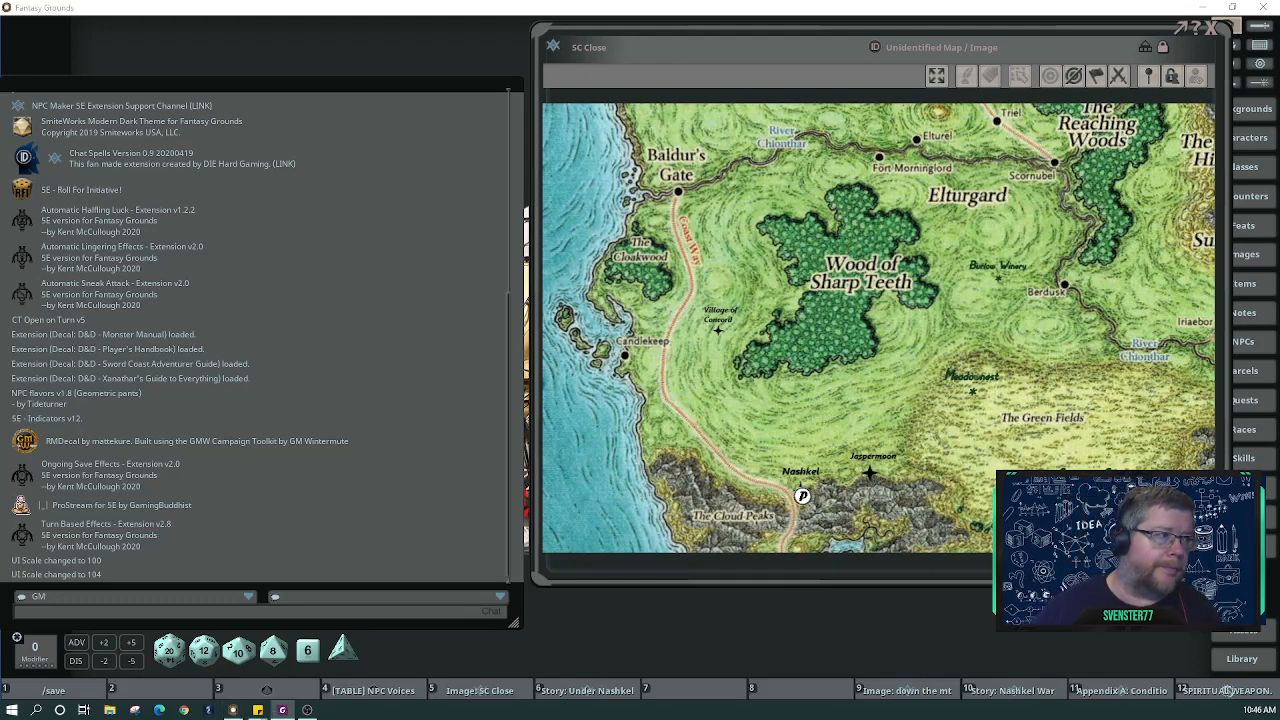
drag(0, 5, 660, 40)
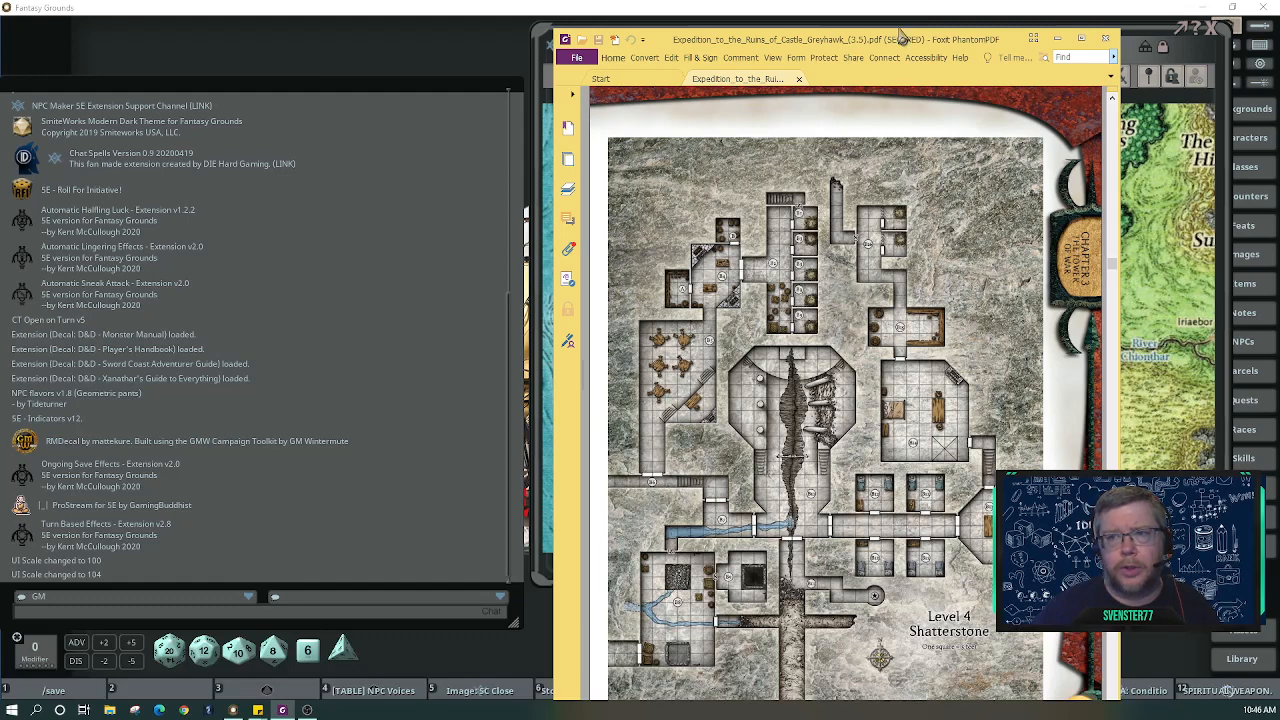
drag(898, 28, 900, 76)
drag(669, 89, 678, 40)
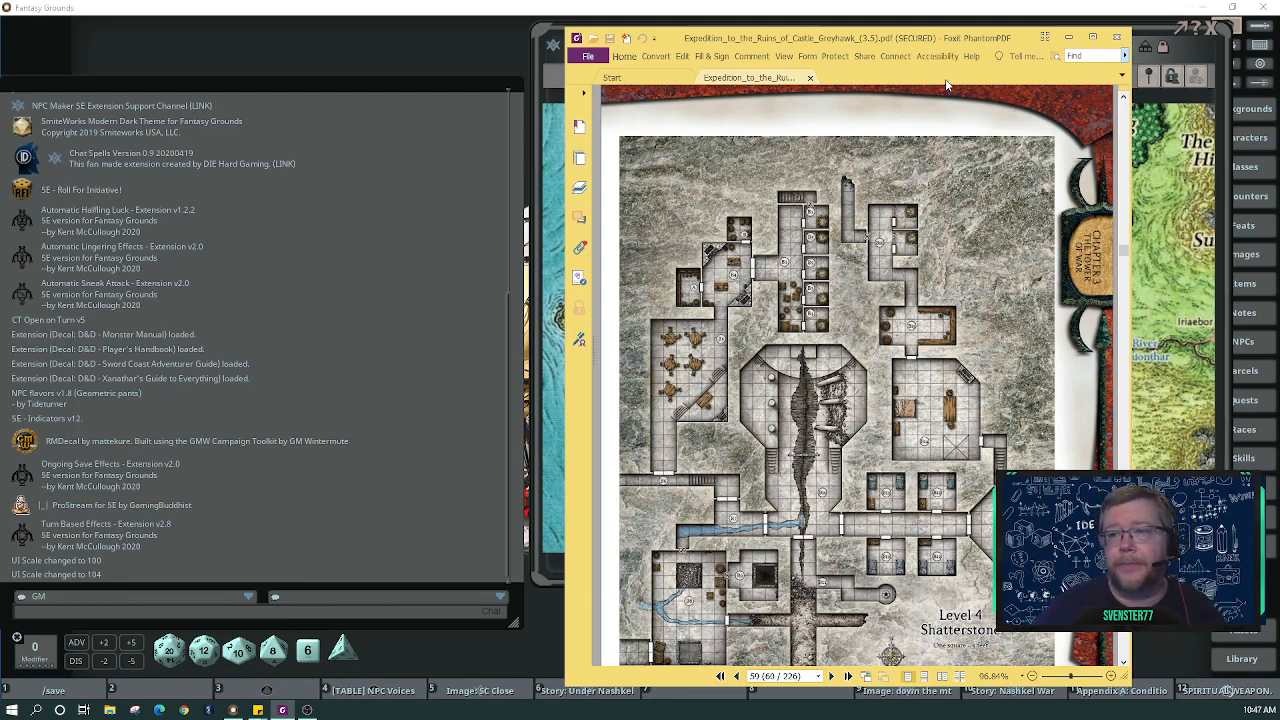
drag(1020, 38, 1028, 25)
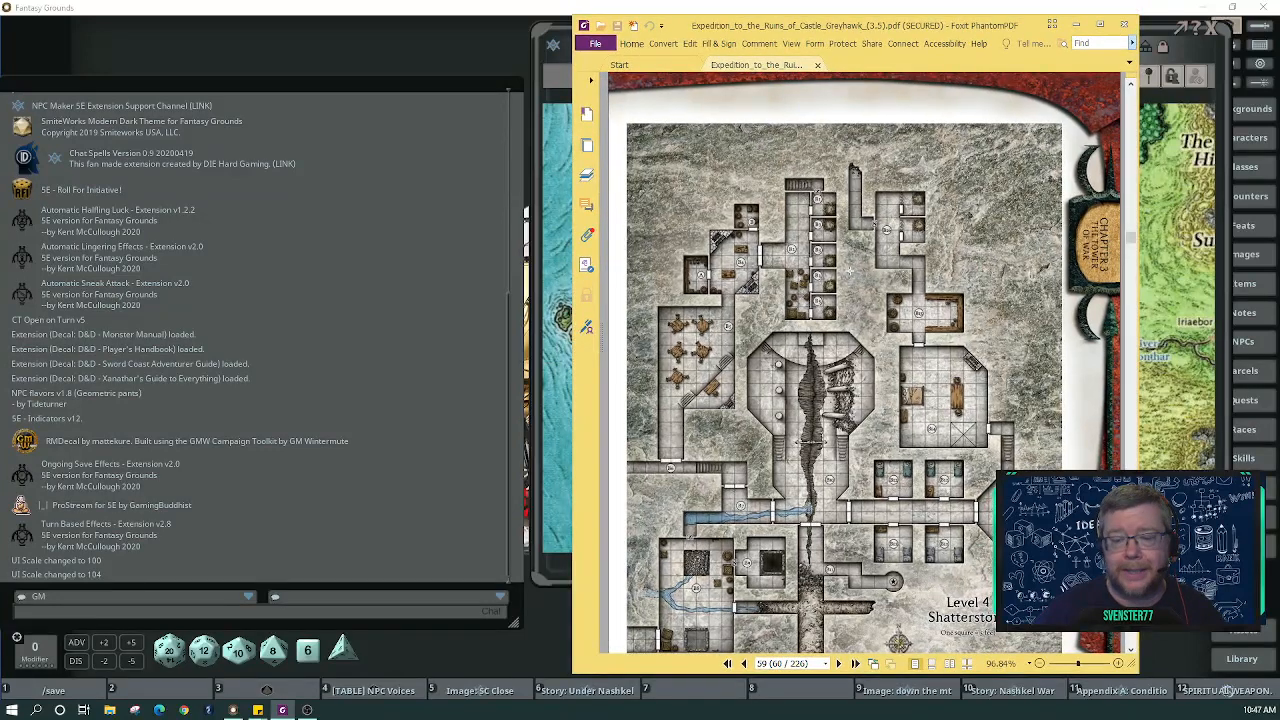
scroll(836, 545, down, 2)
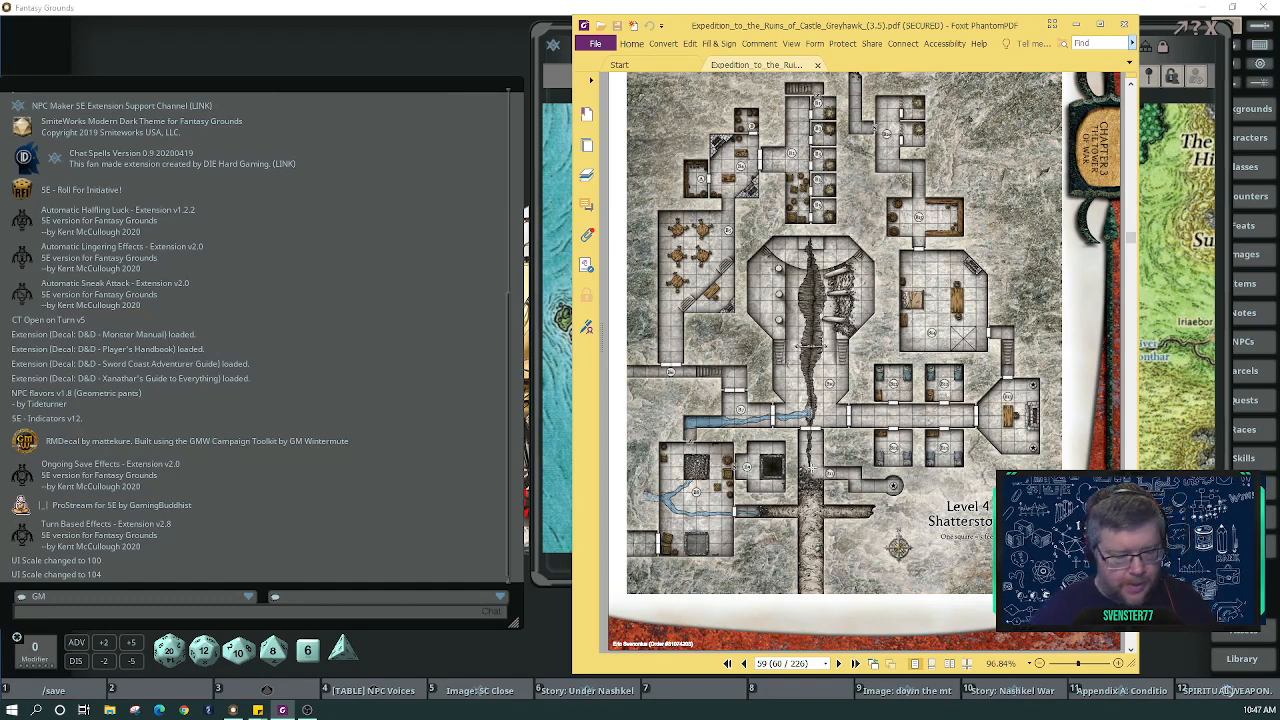
Go to page 43 of the Castle Greyhawk adventure and view the cross-section of the three towers' dungeons.
click(797, 663)
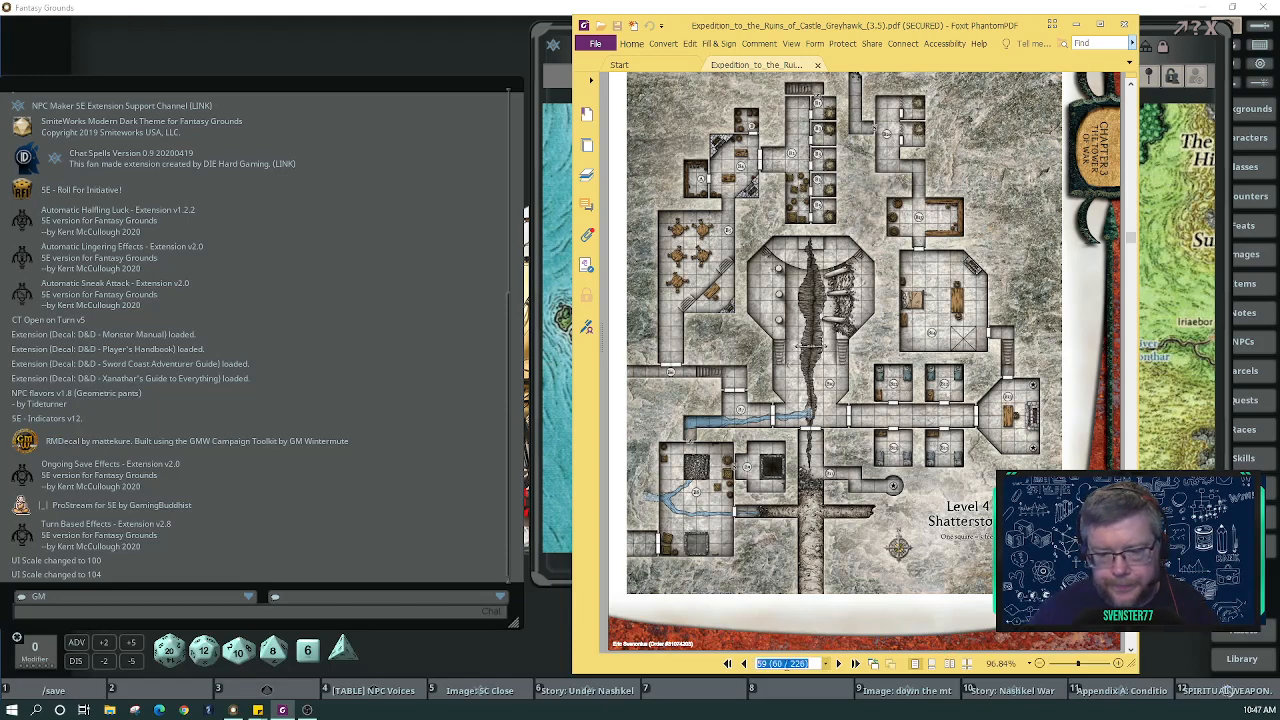
text(43)
key(Return)
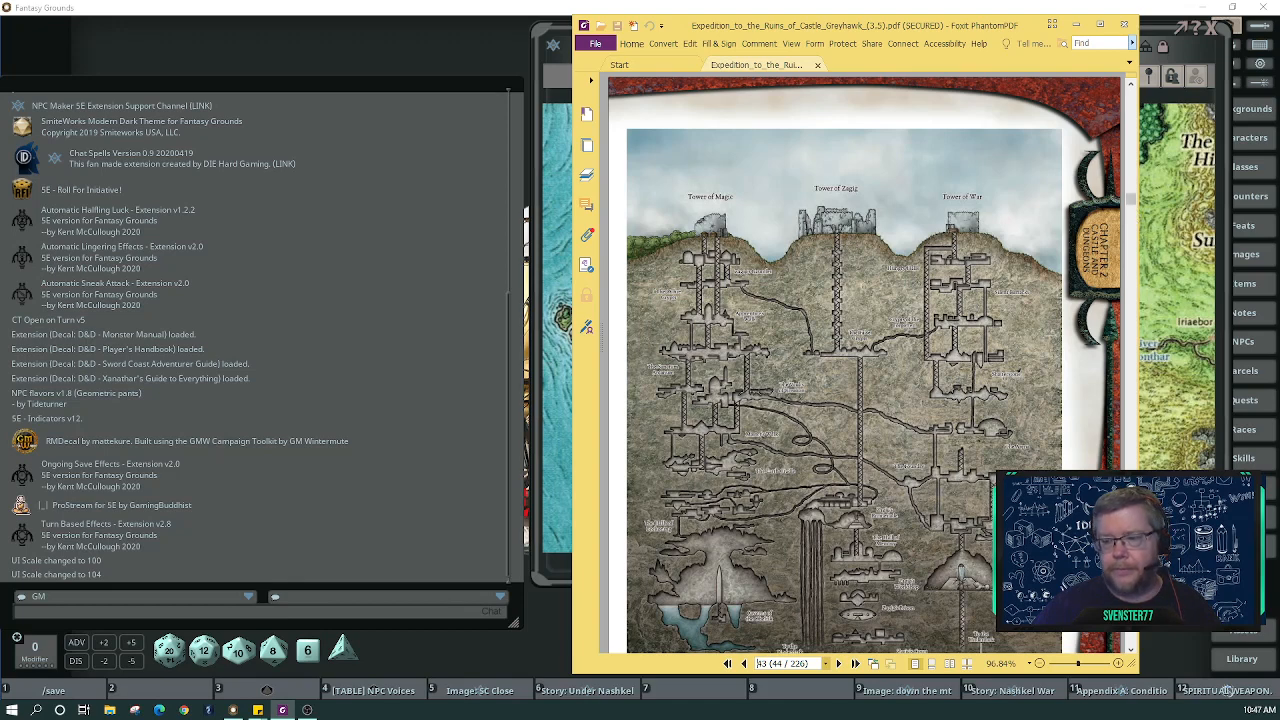
scroll(1137, 650, down, 1)
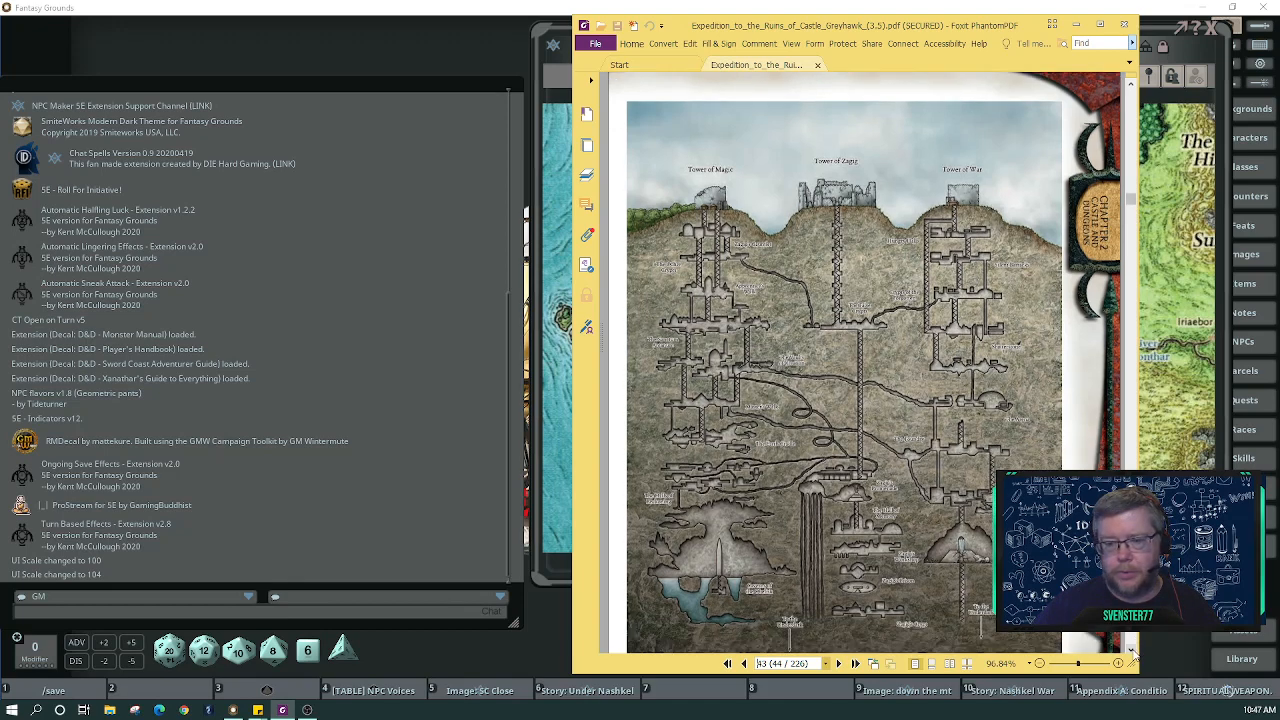
Page forward through the adventure's random chambers, encounters and Tower of War chapter to examine the Level 4 Shatterstone map on page 59.
click(838, 664)
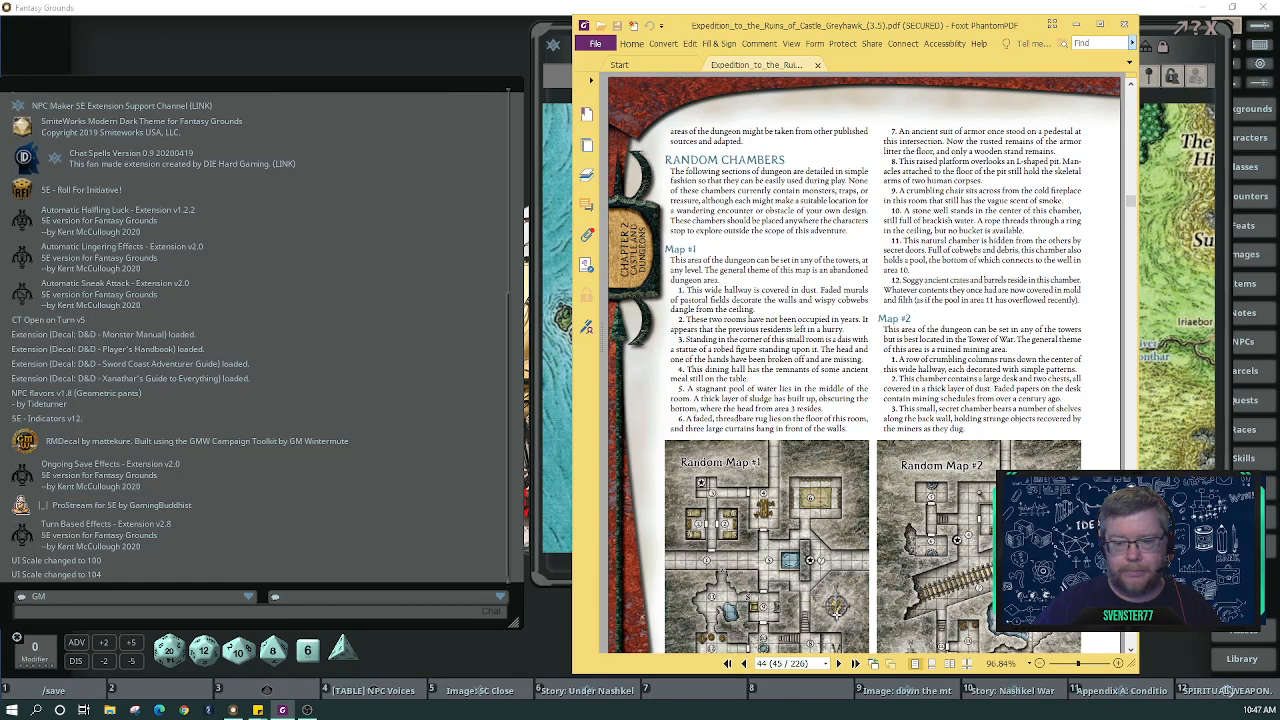
click(841, 665)
click(841, 665)
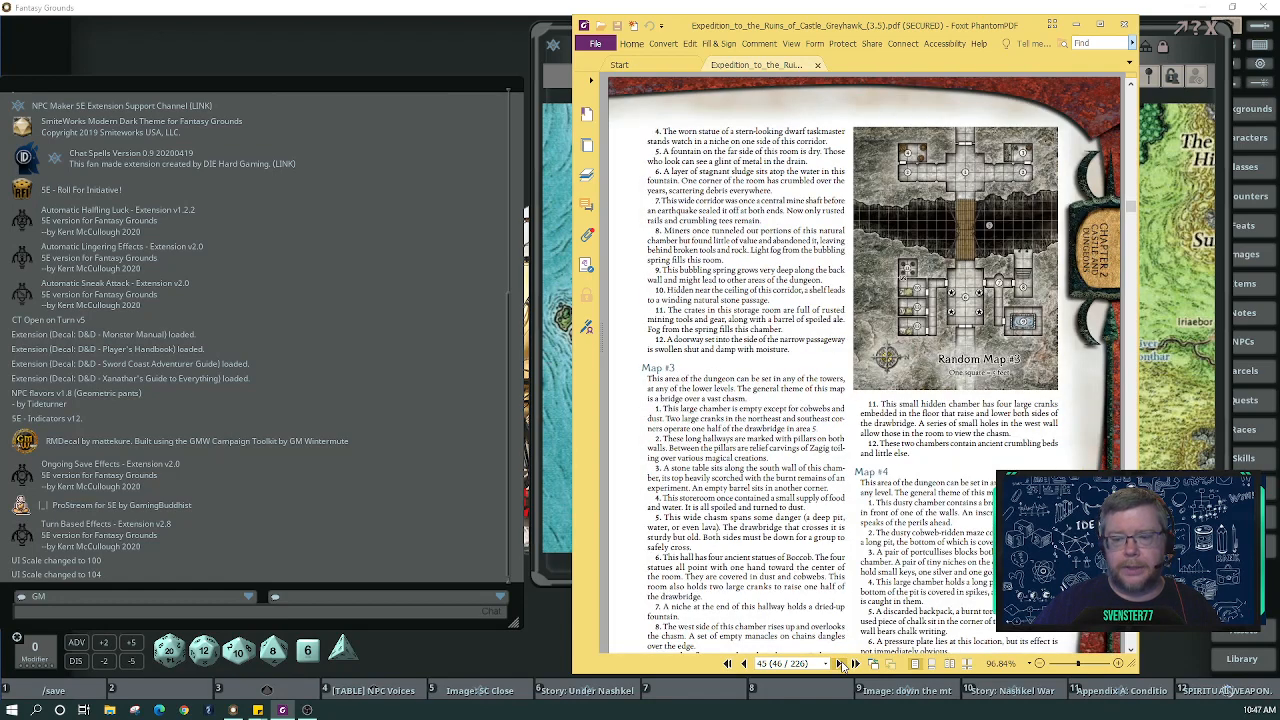
click(841, 665)
click(841, 665)
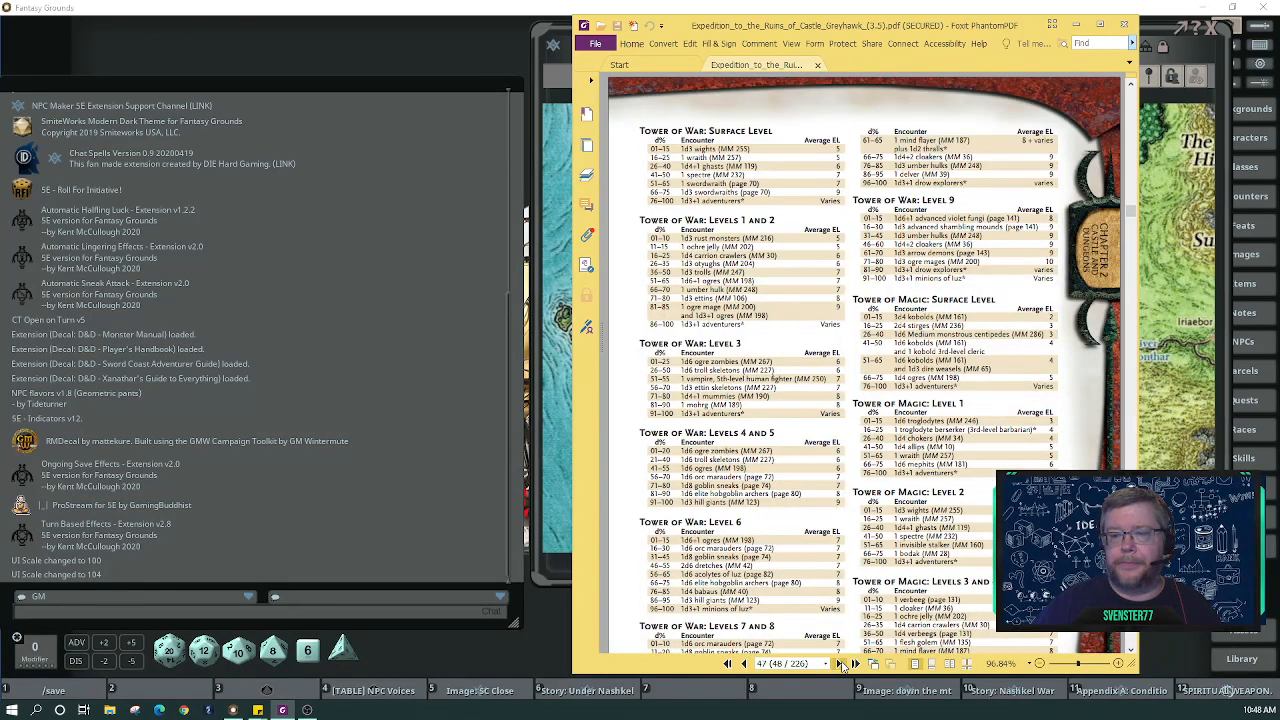
click(841, 665)
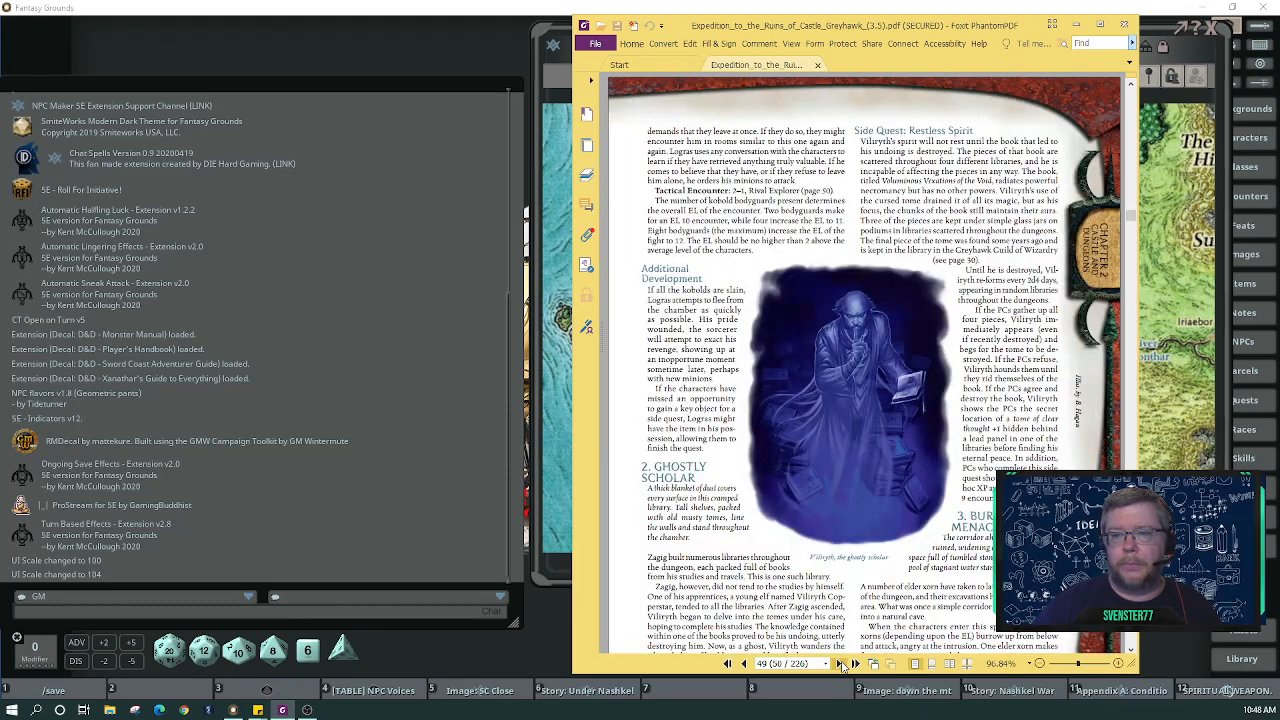
click(841, 665)
click(841, 665)
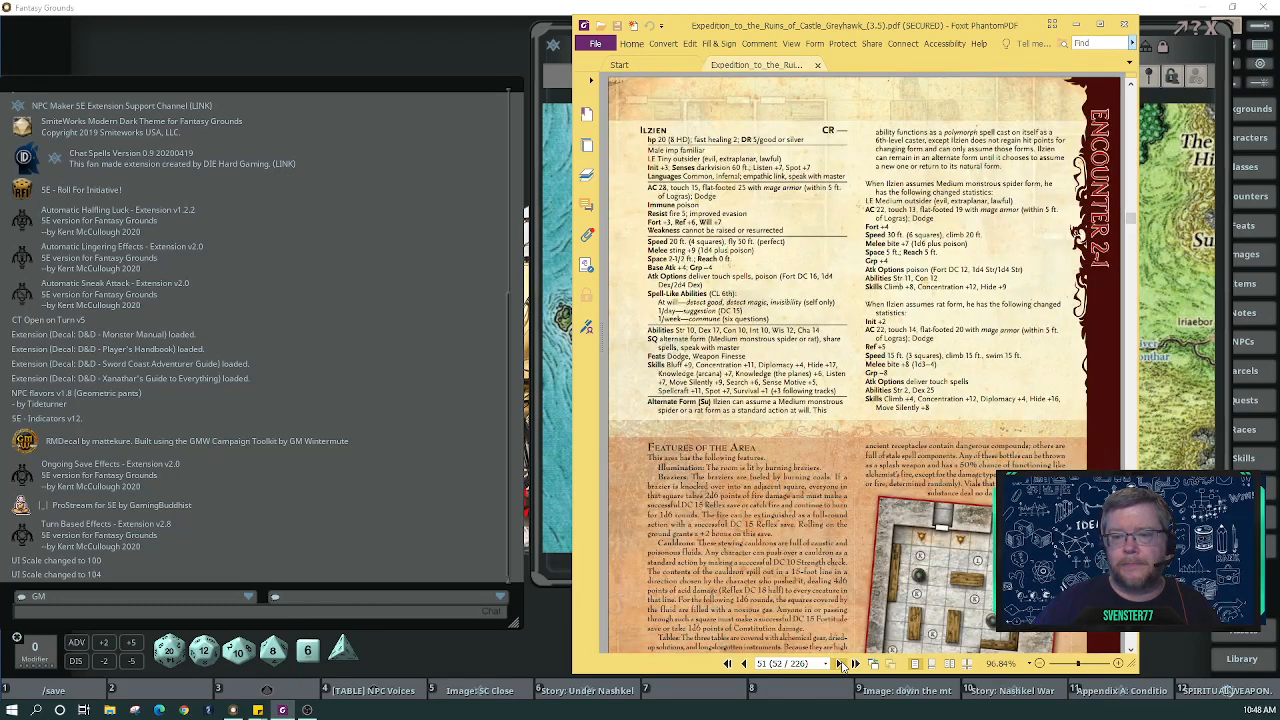
click(841, 665)
click(841, 665)
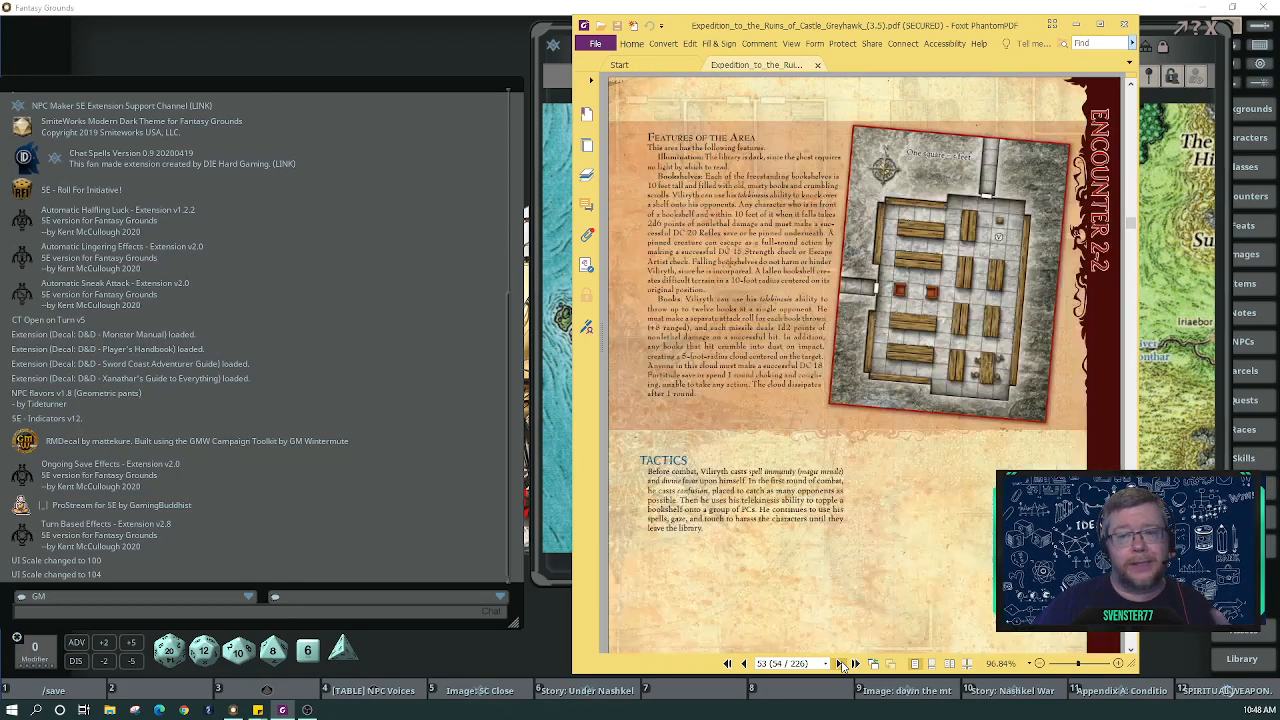
click(841, 665)
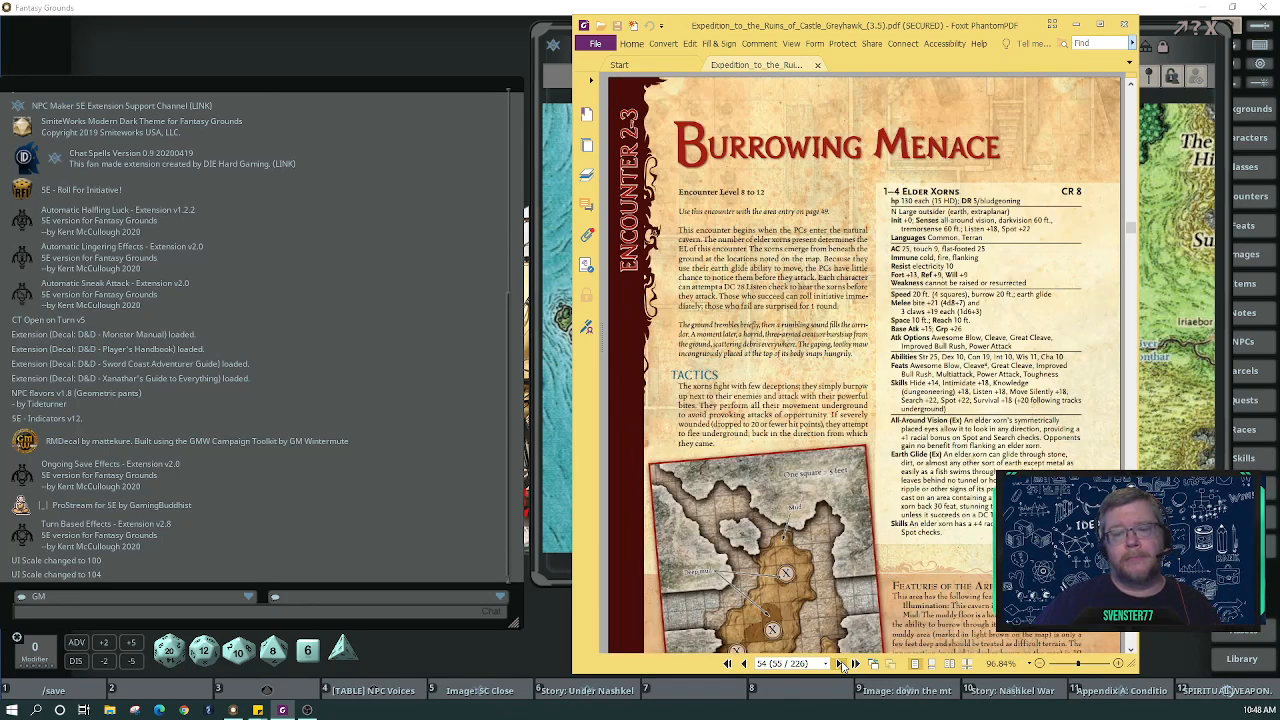
click(841, 665)
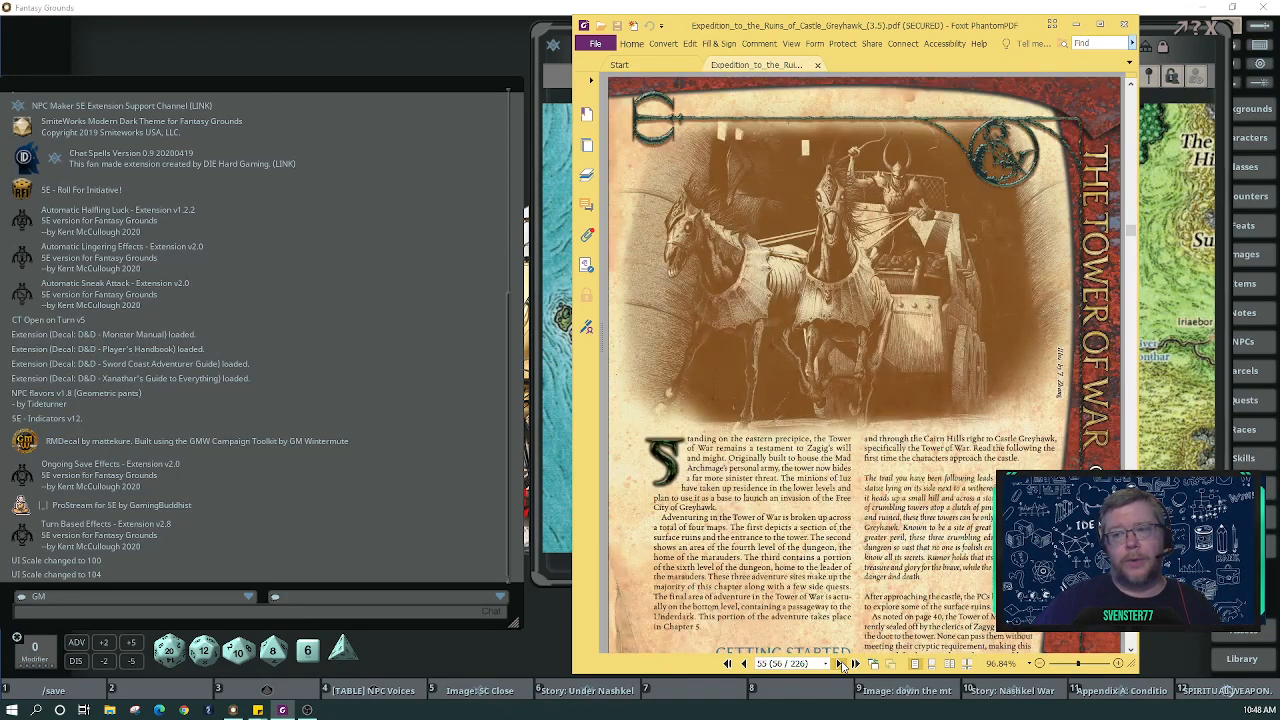
click(841, 665)
click(841, 665)
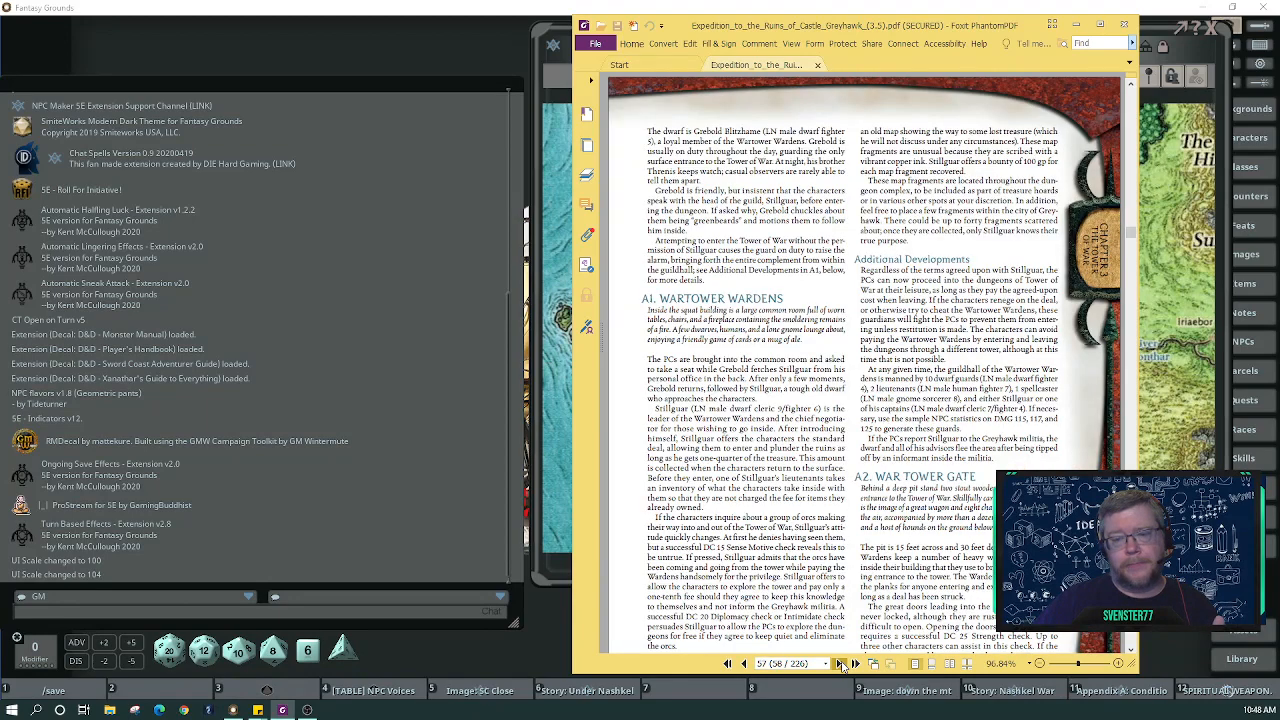
click(841, 665)
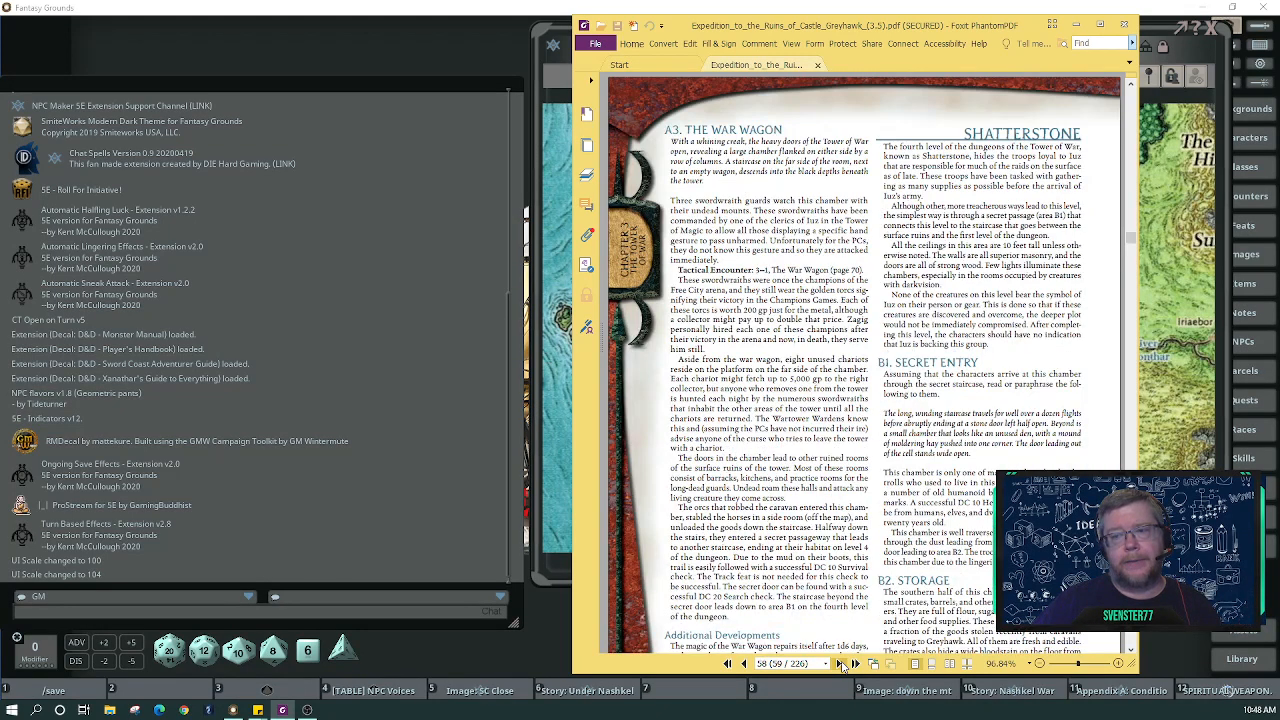
click(841, 665)
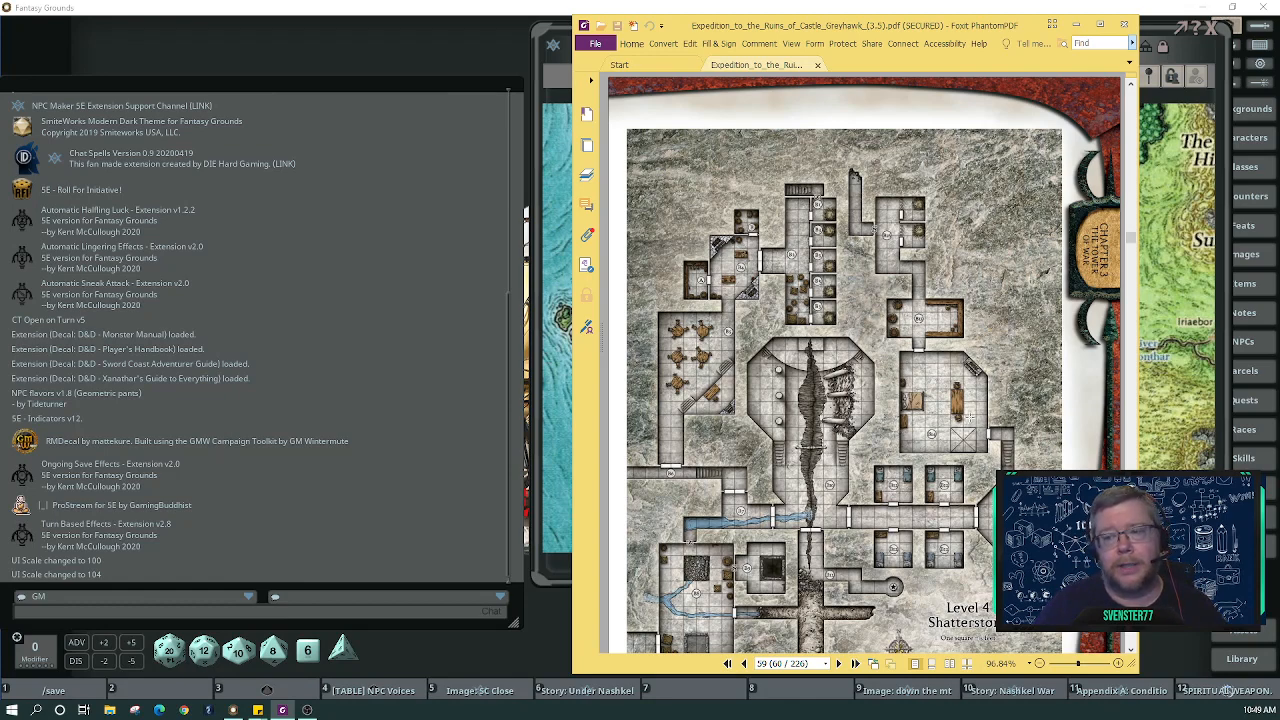
click(1132, 650)
click(1132, 650)
click(1132, 650)
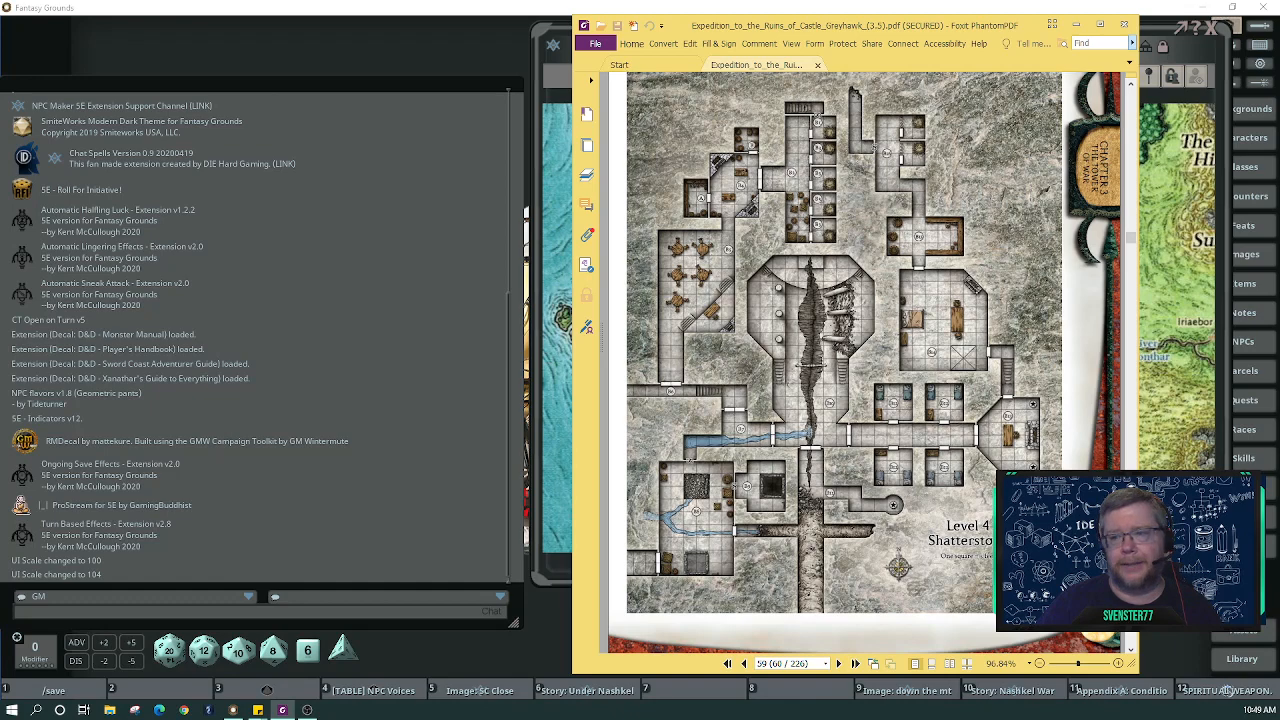
Switch back to Fantasy Grounds and close the SC Close map image.
key(alt+Tab)
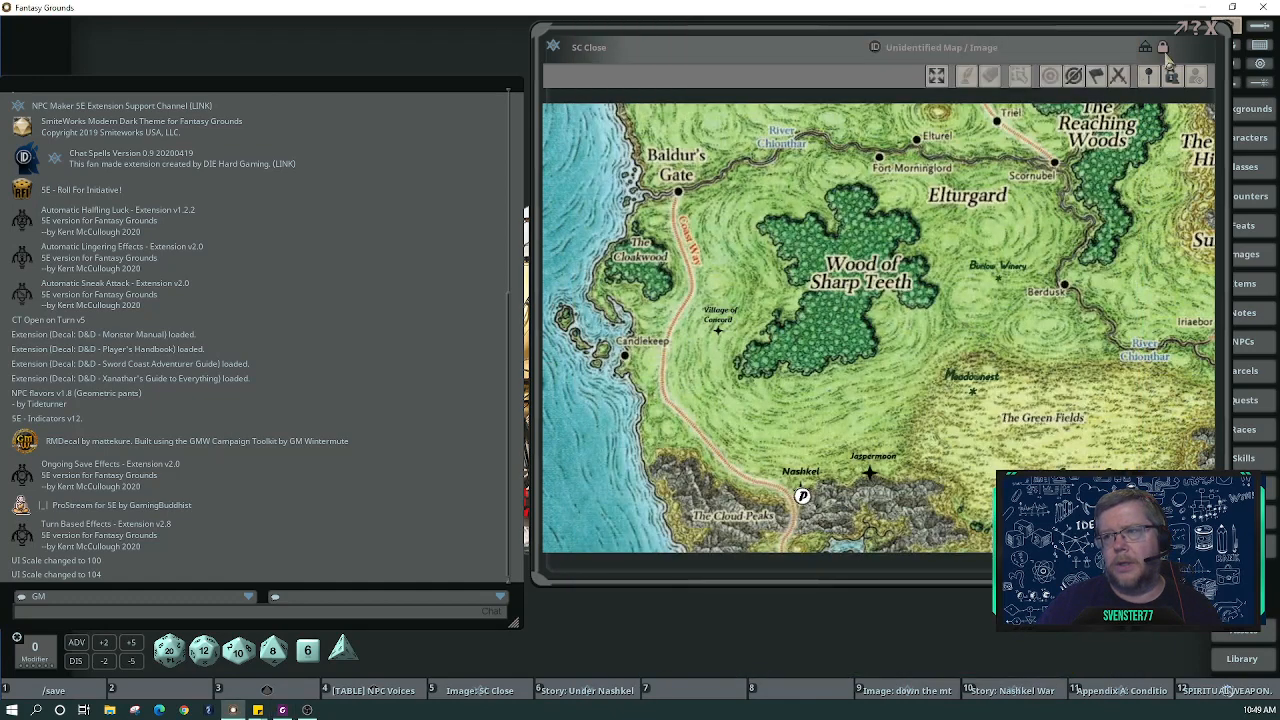
click(1214, 33)
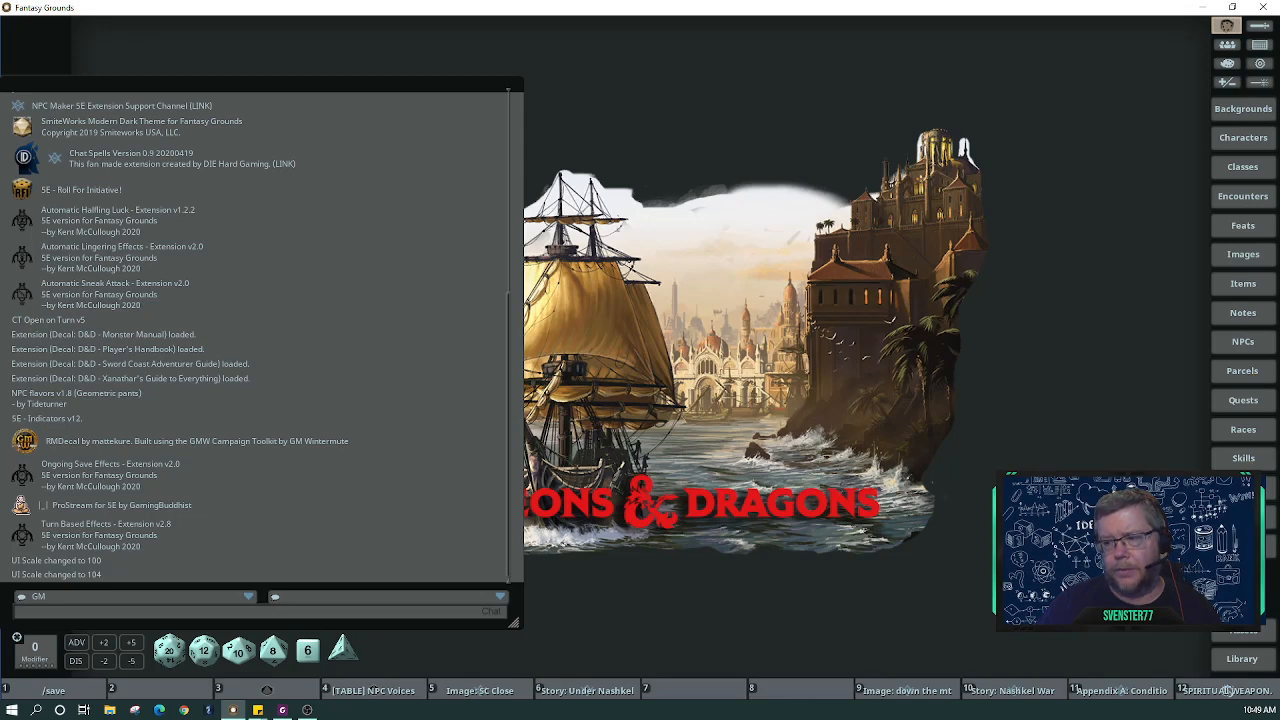
Open the Story list, filter it to the ! Wednesdays group, and move the list clear of the chat window.
click(1243, 515)
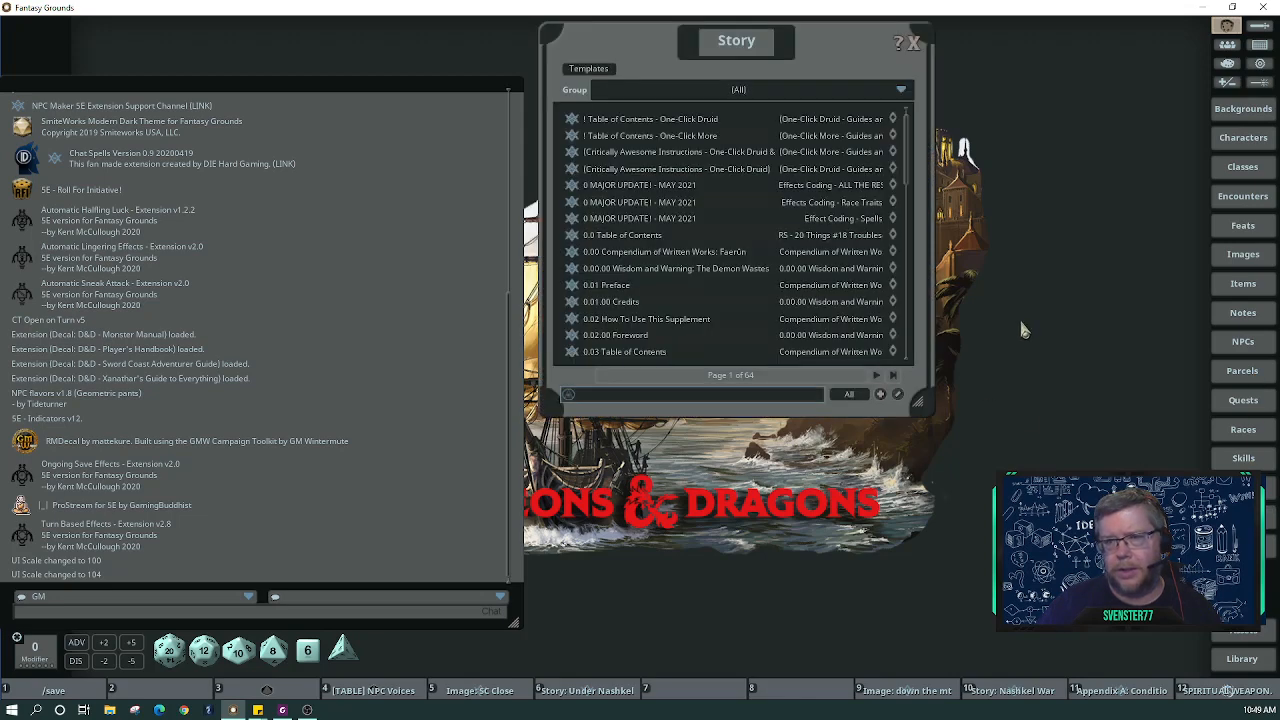
click(760, 92)
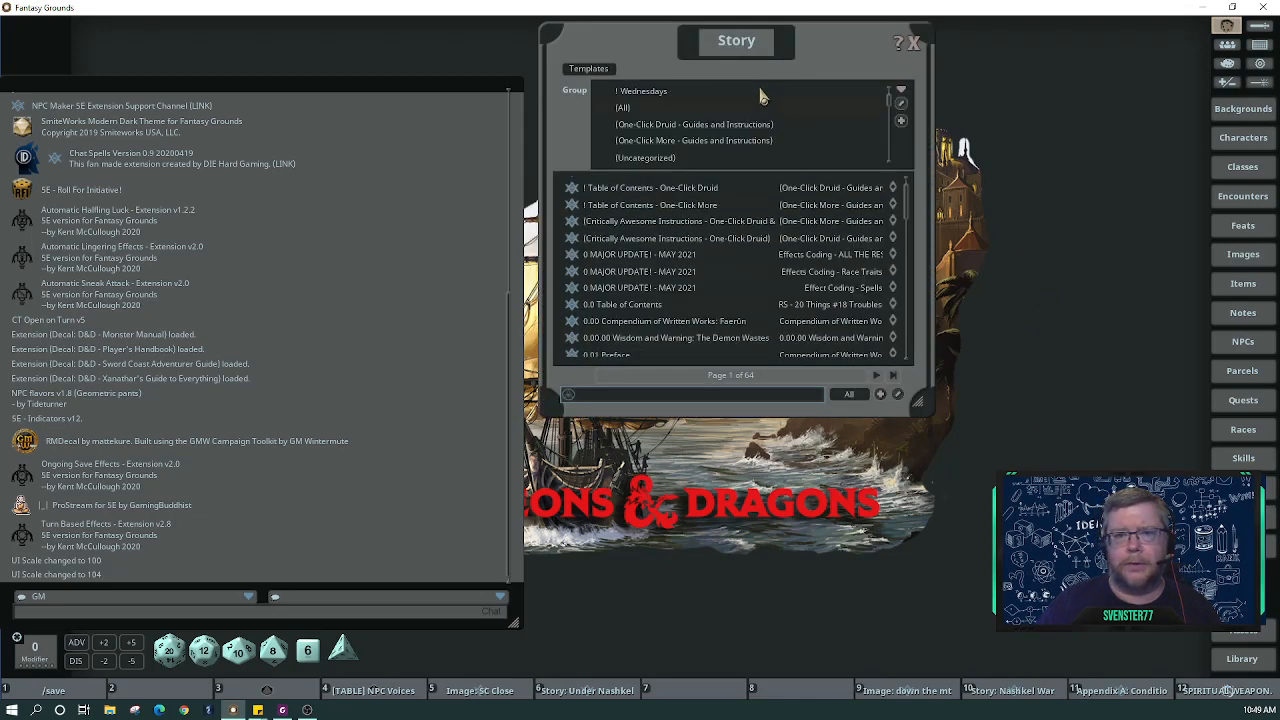
click(641, 92)
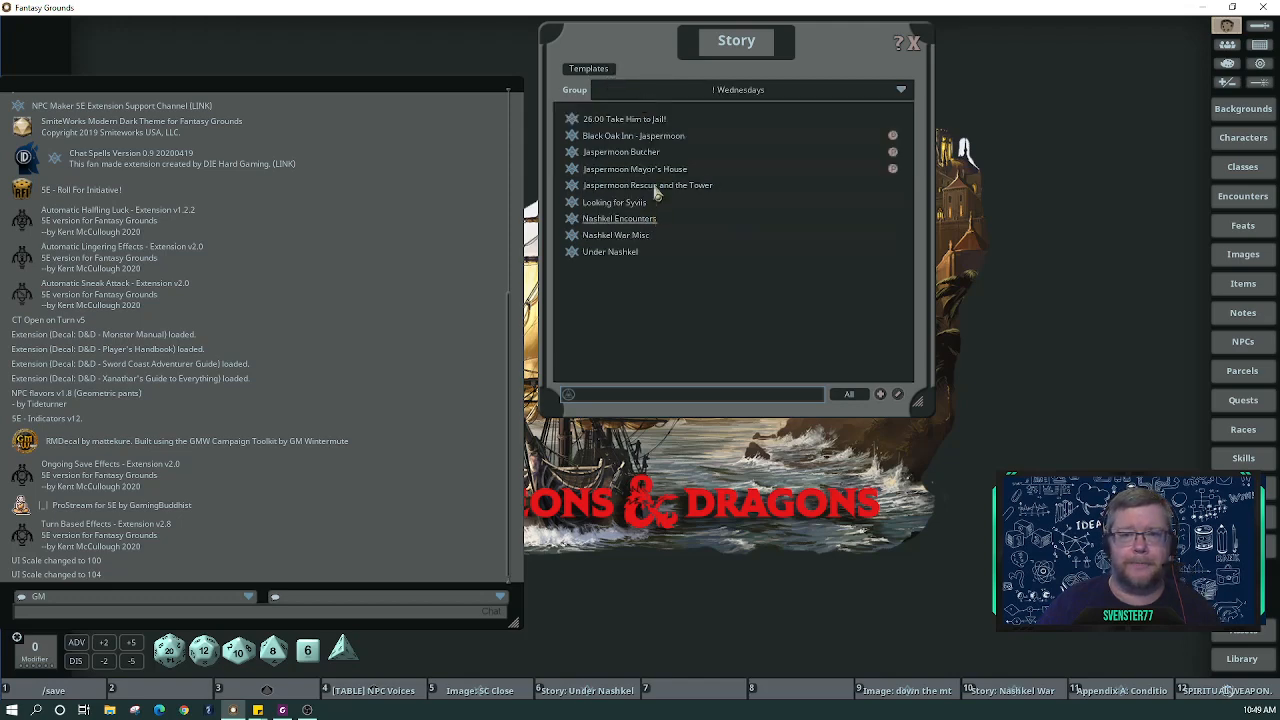
drag(625, 28, 890, 36)
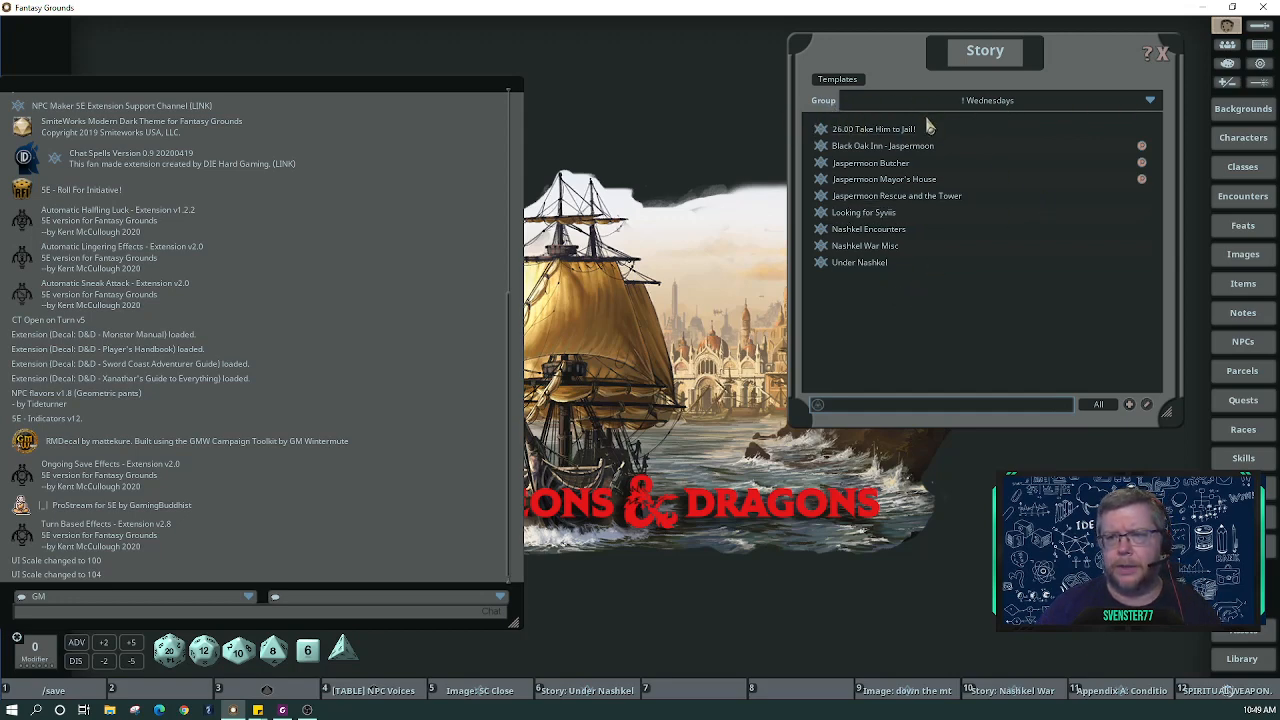
Open the Under Nashkel story entry, close the Story list, and place the entry partly over the chat window.
click(822, 270)
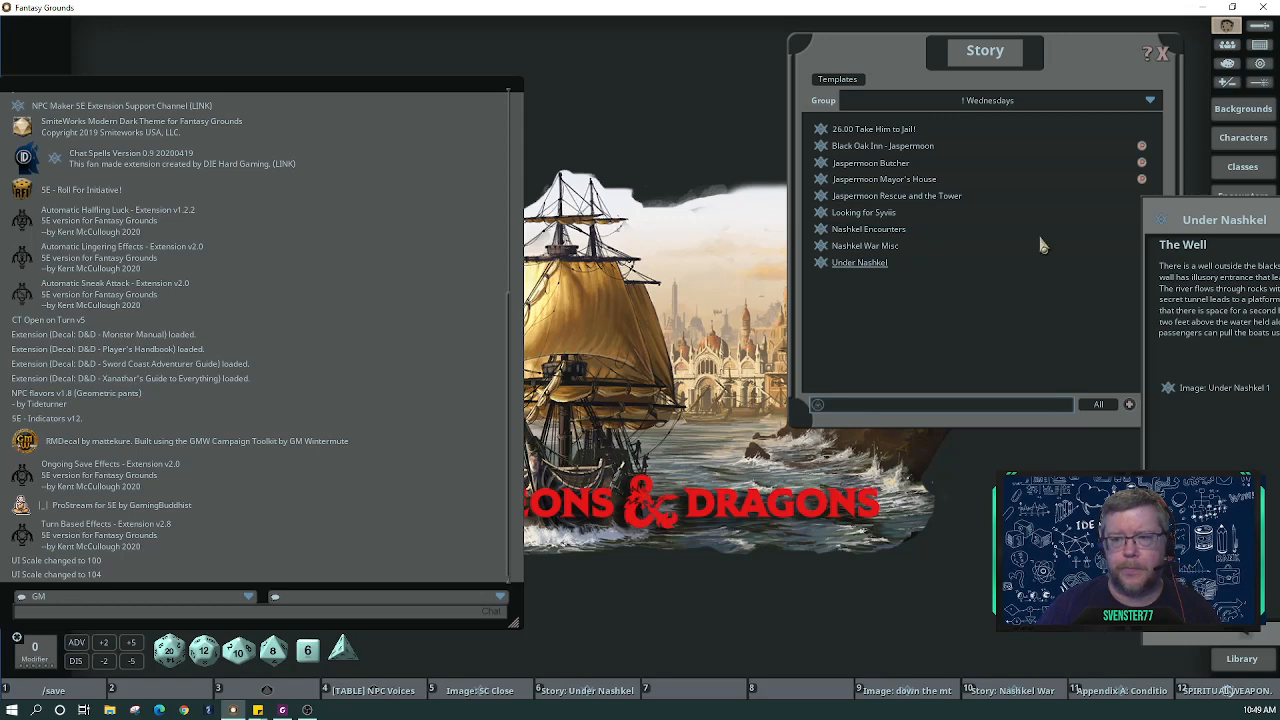
drag(1190, 212, 337, 97)
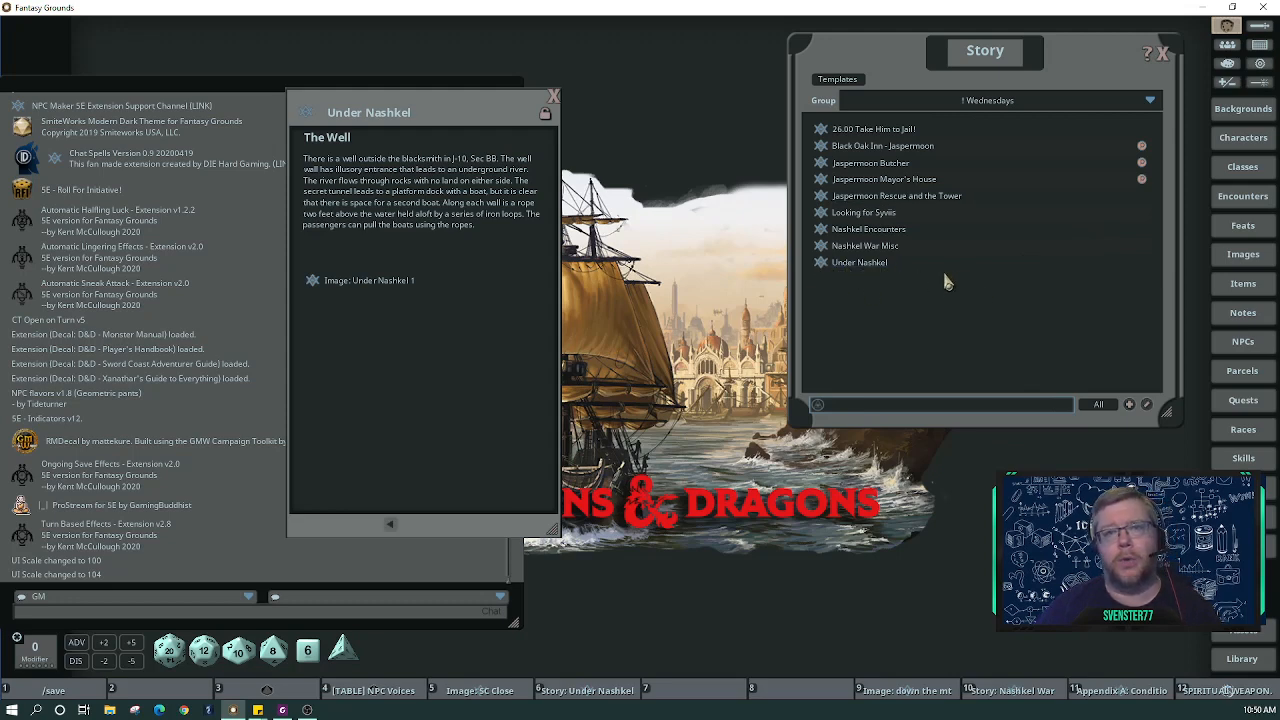
click(1163, 54)
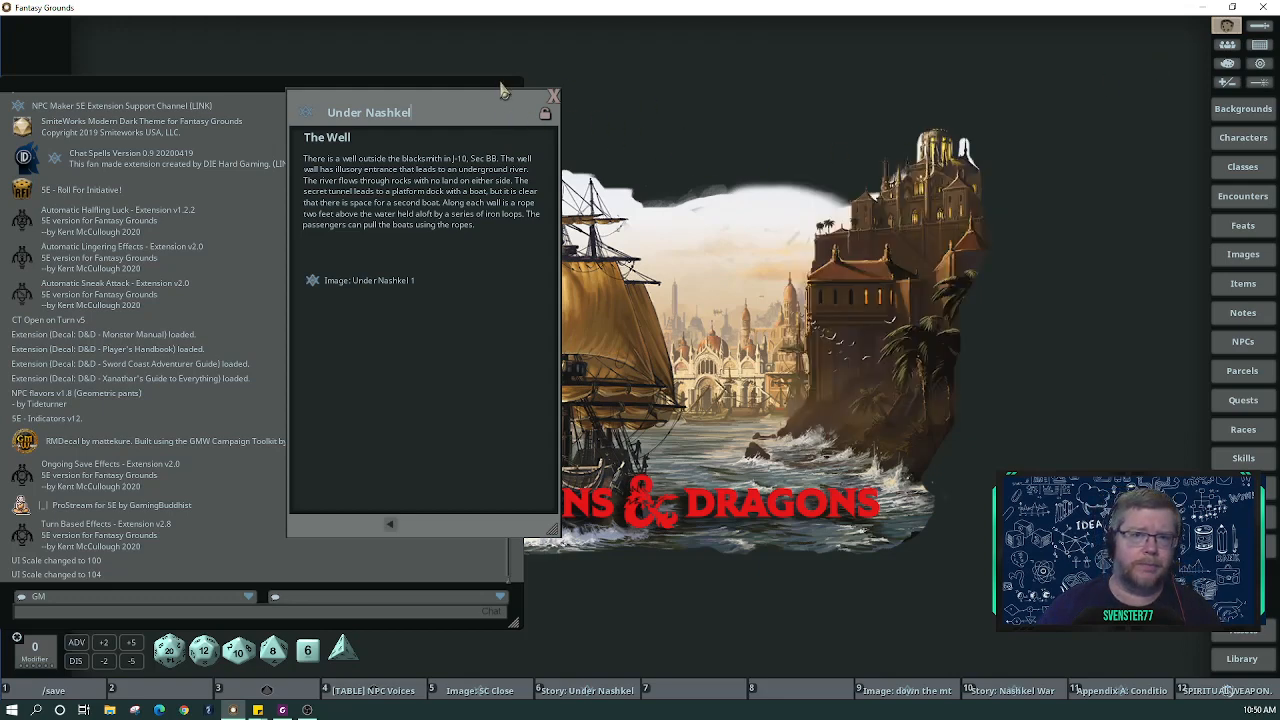
drag(588, 102, 598, 48)
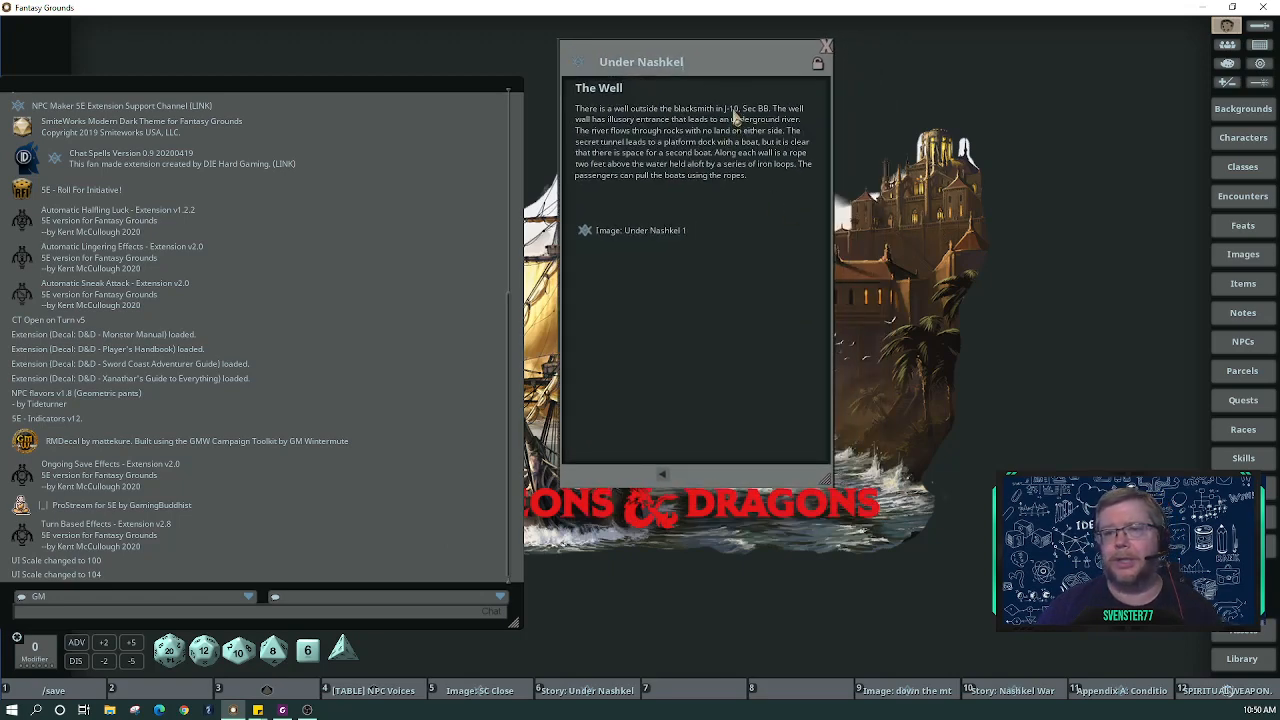
drag(727, 48, 462, 61)
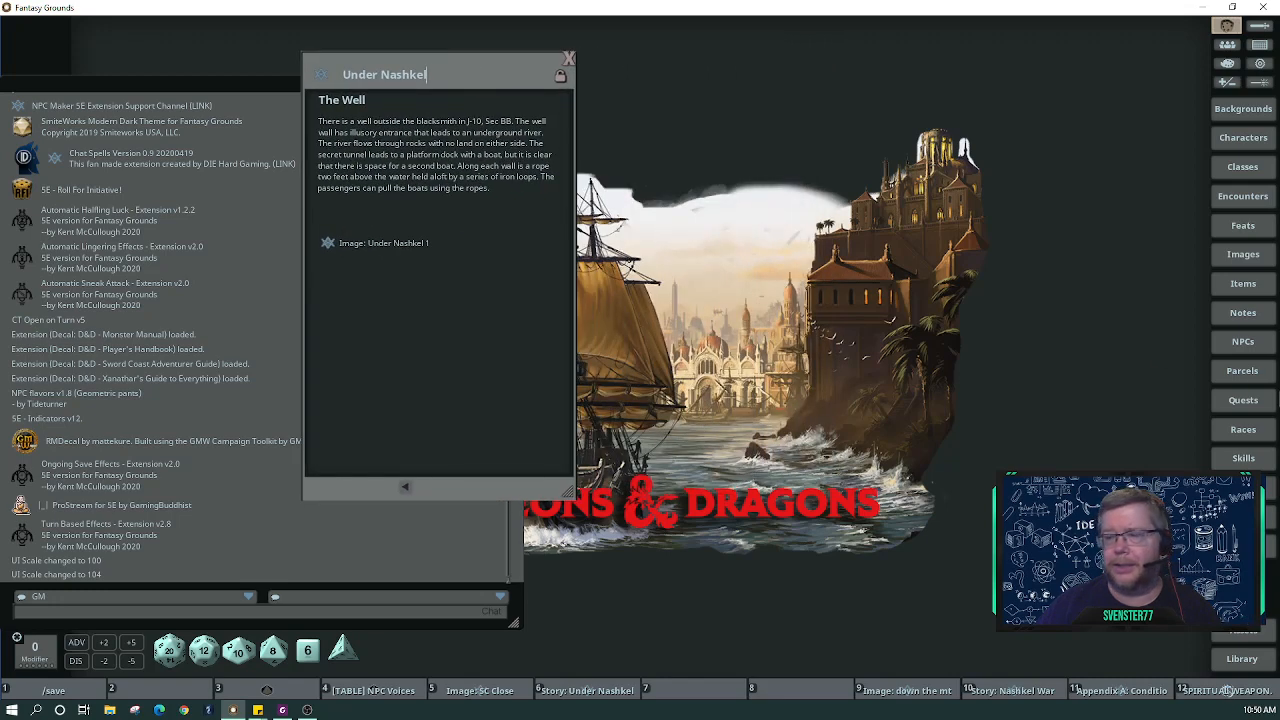
Search the Images list for "sec", open the sec bb map, and close the Items and Images lists.
click(1243, 262)
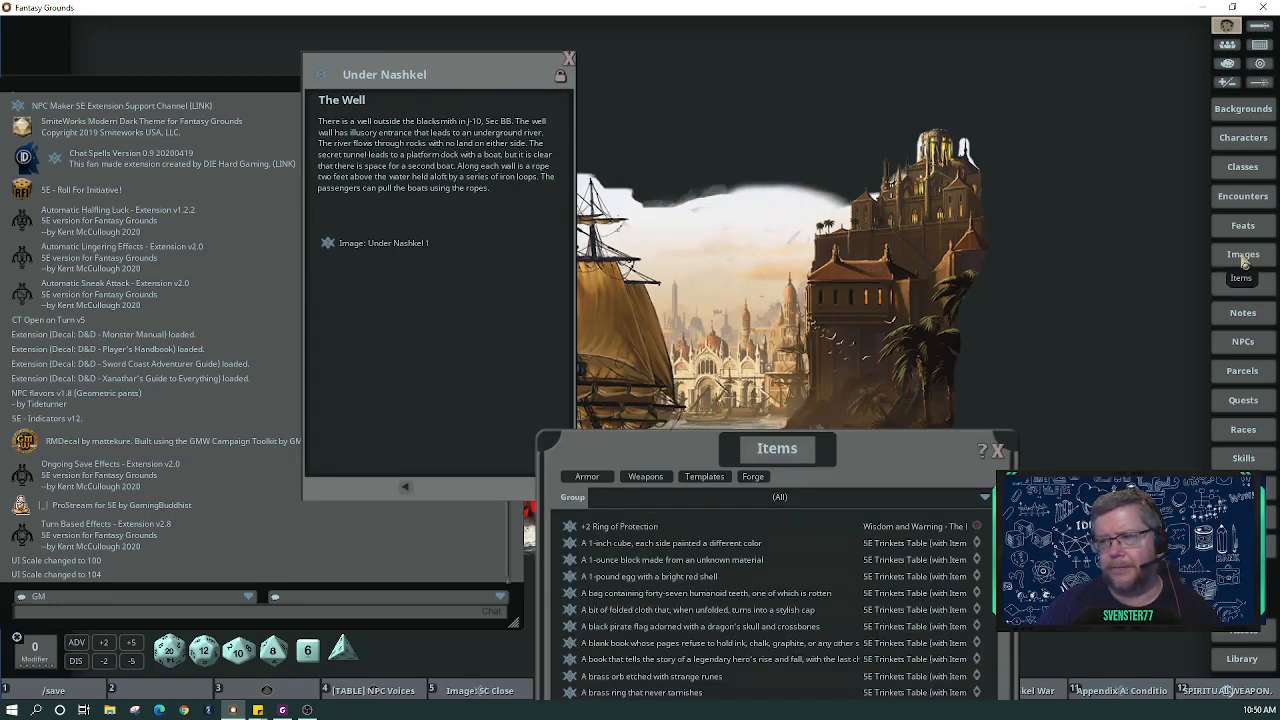
click(1243, 255)
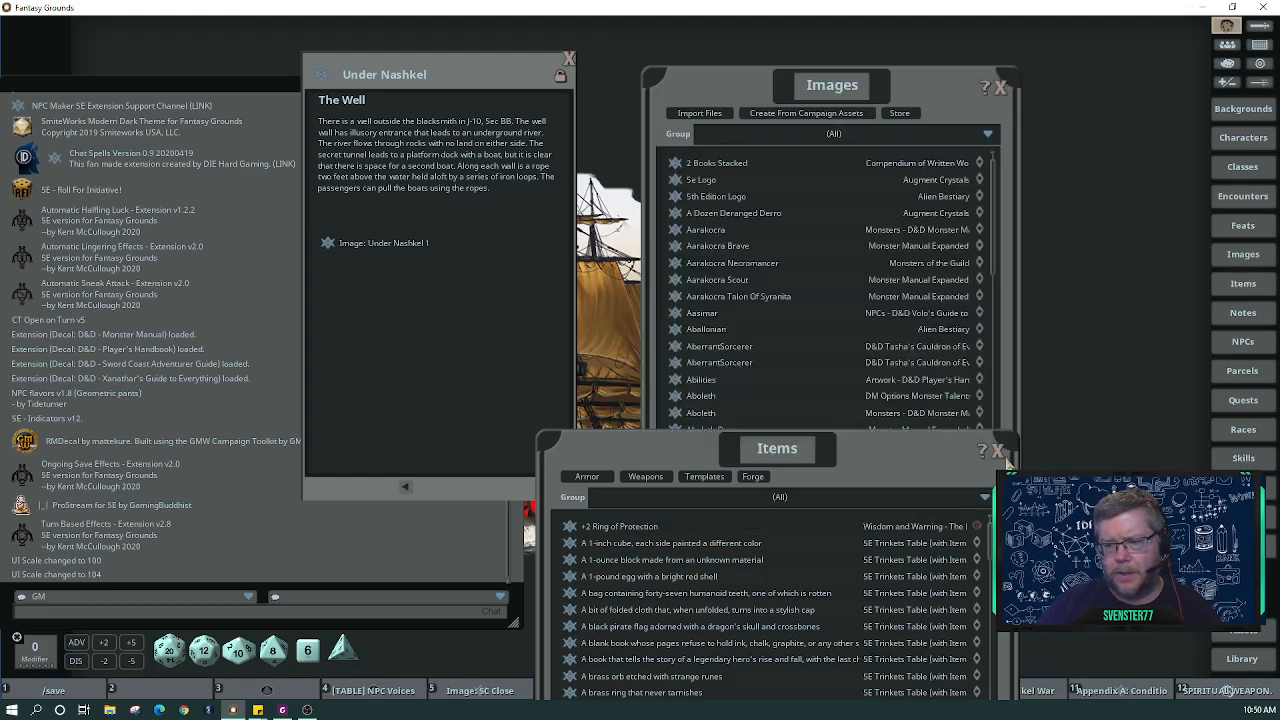
click(999, 452)
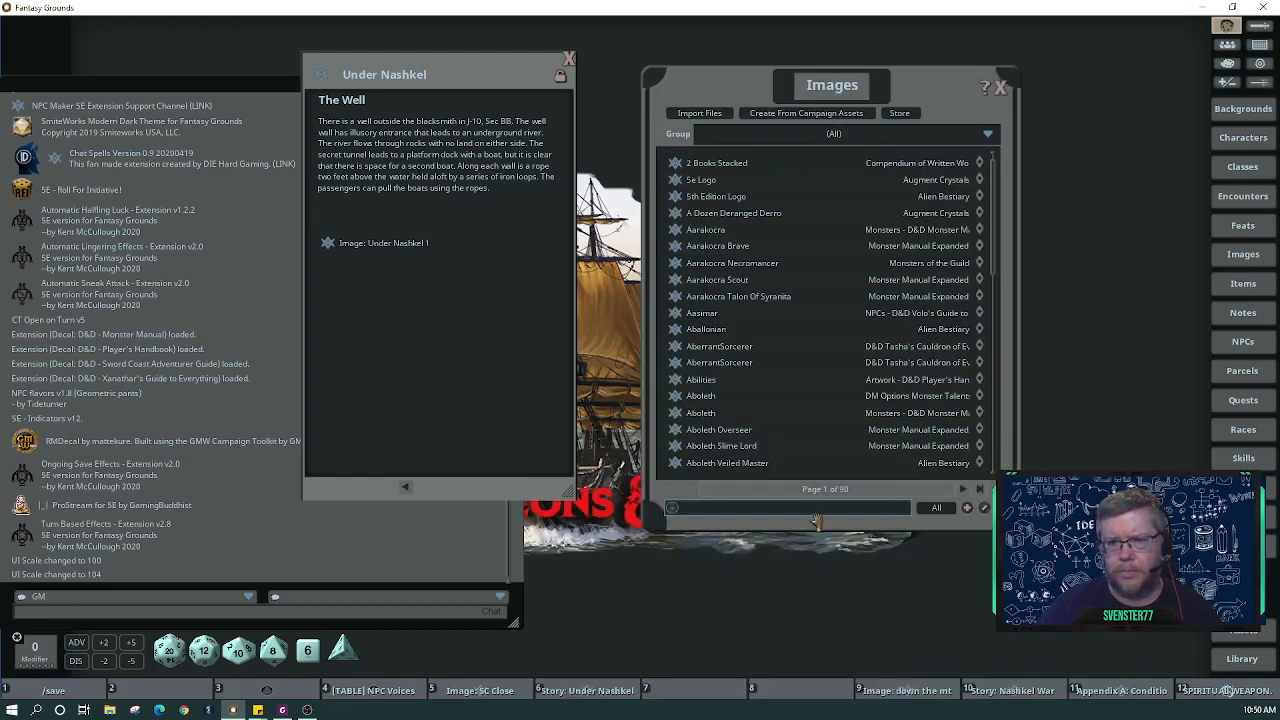
text(se)
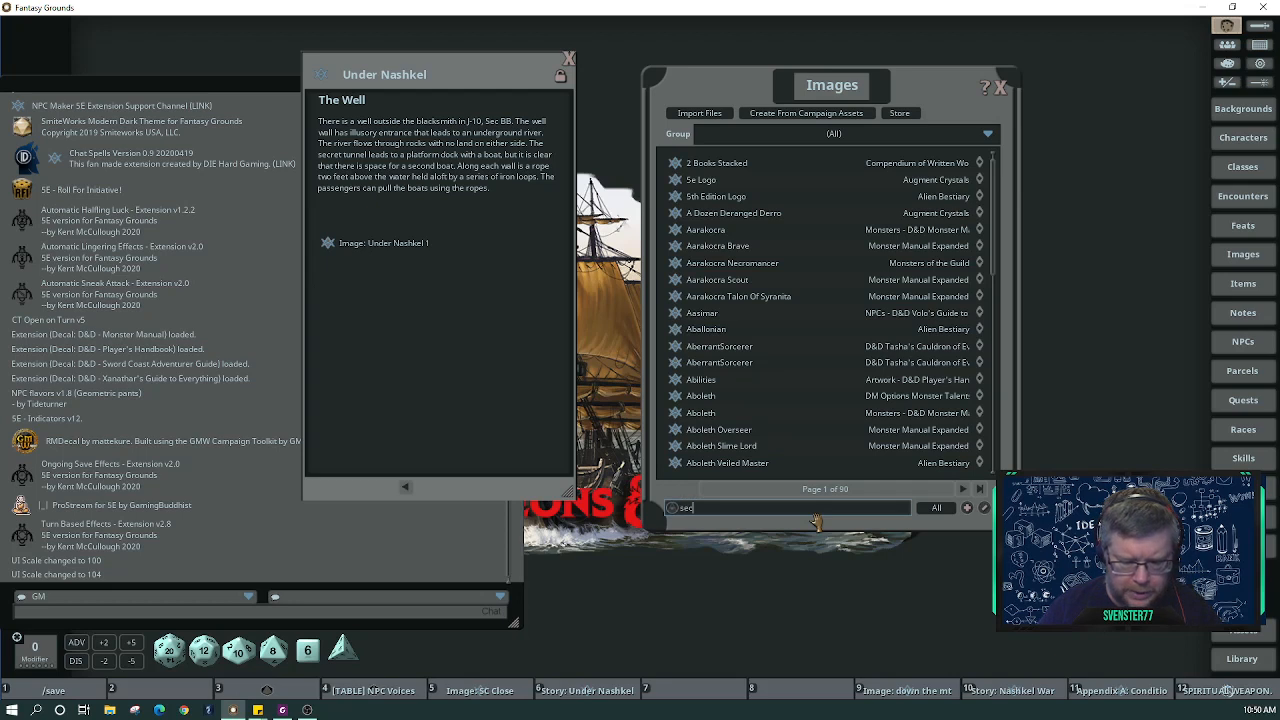
text(c)
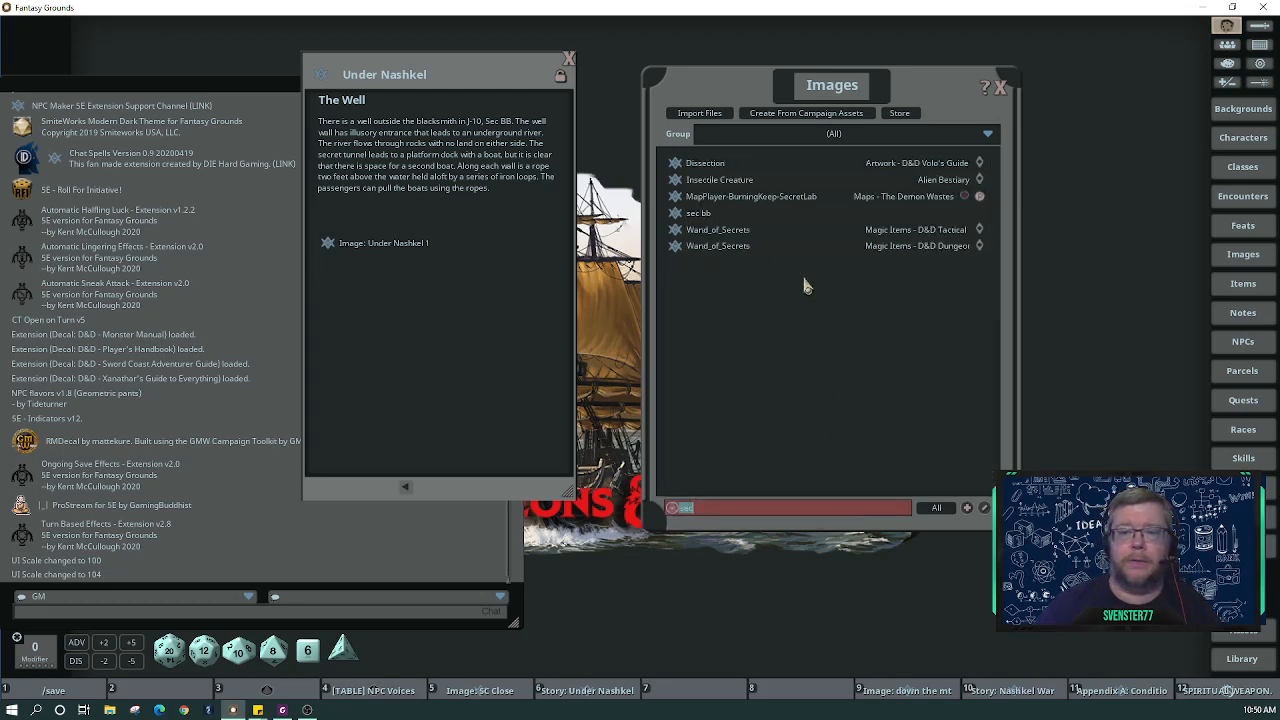
click(680, 216)
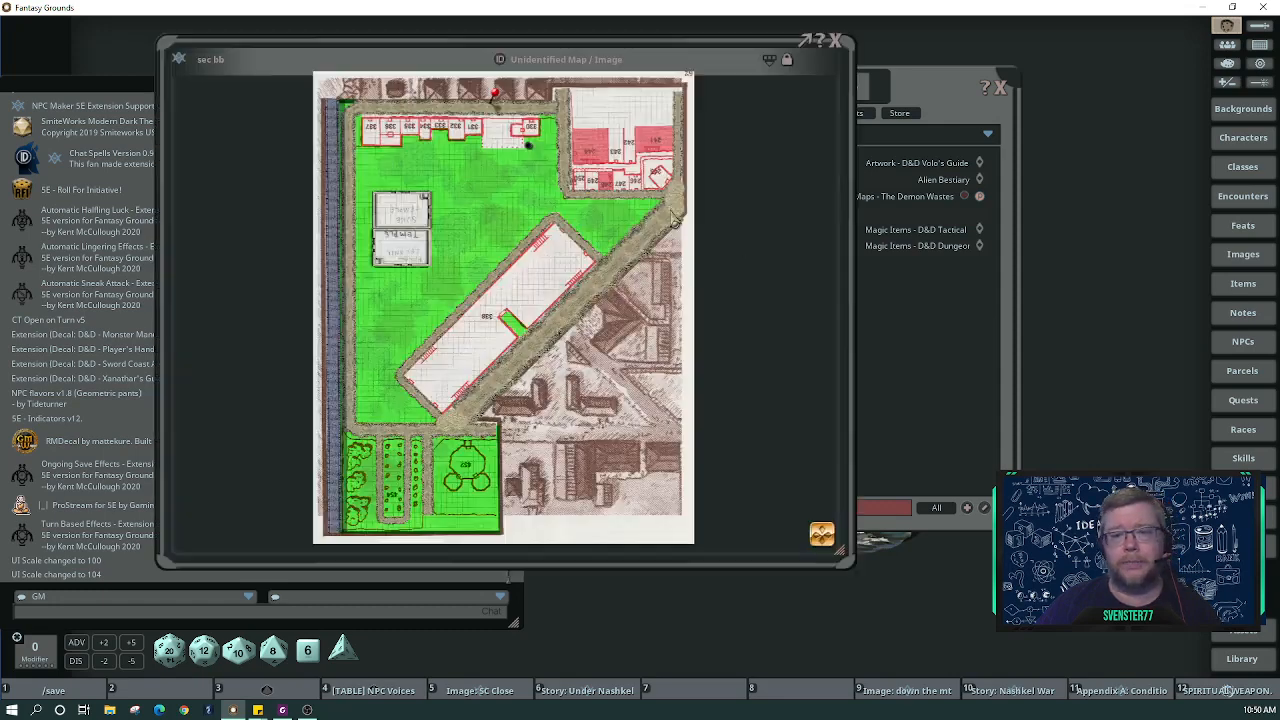
click(1003, 89)
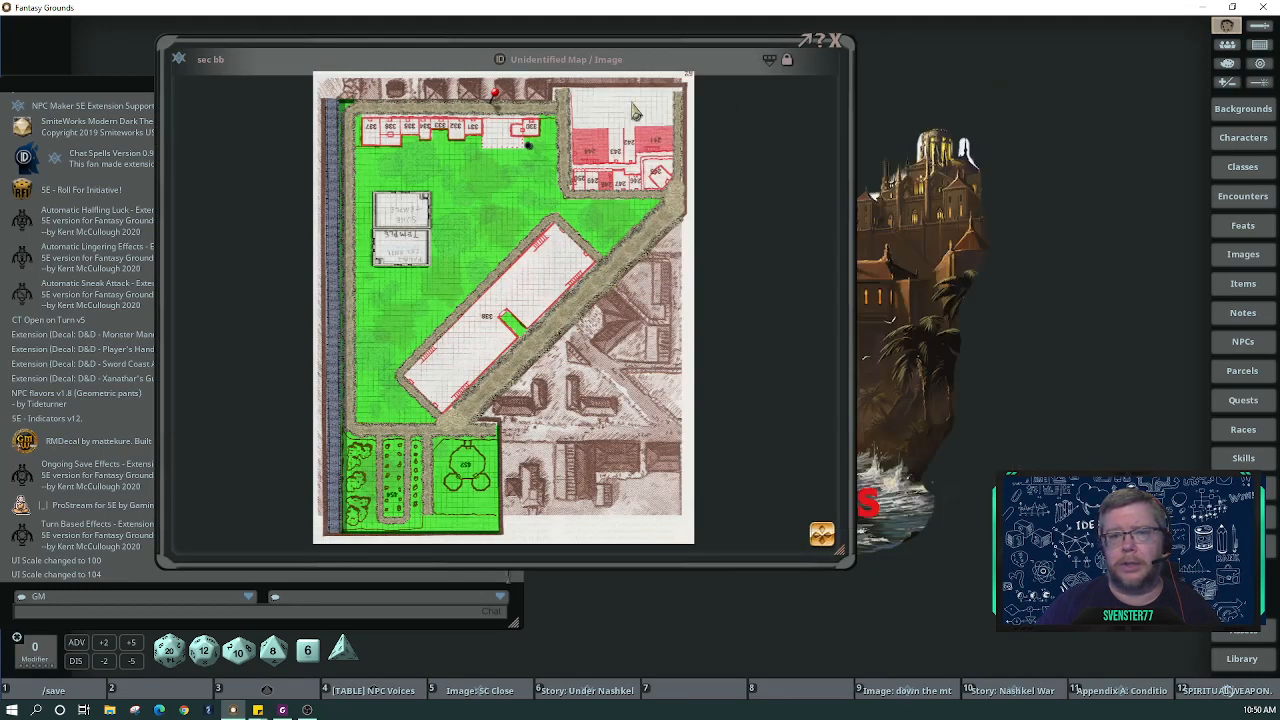
Place the sec bb map and the Under Nashkel story entry side by side so both can be read.
drag(615, 48, 1002, 59)
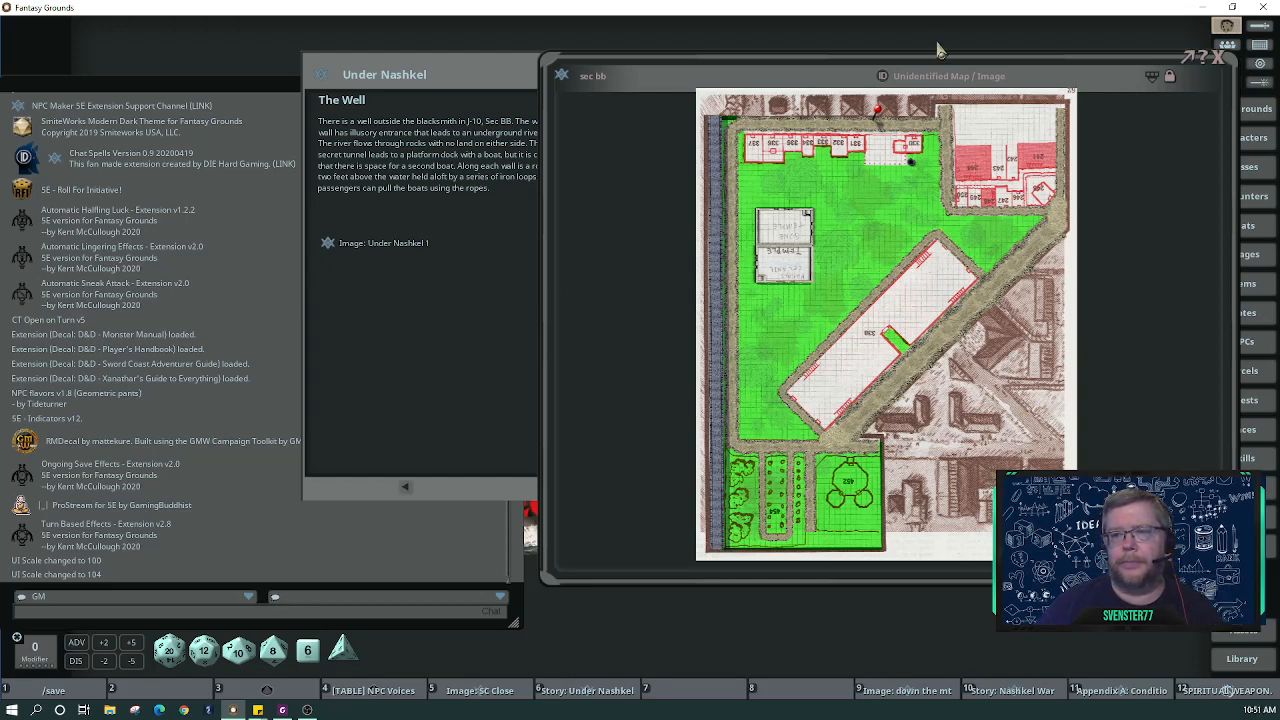
click(458, 75)
drag(458, 75, 97, 40)
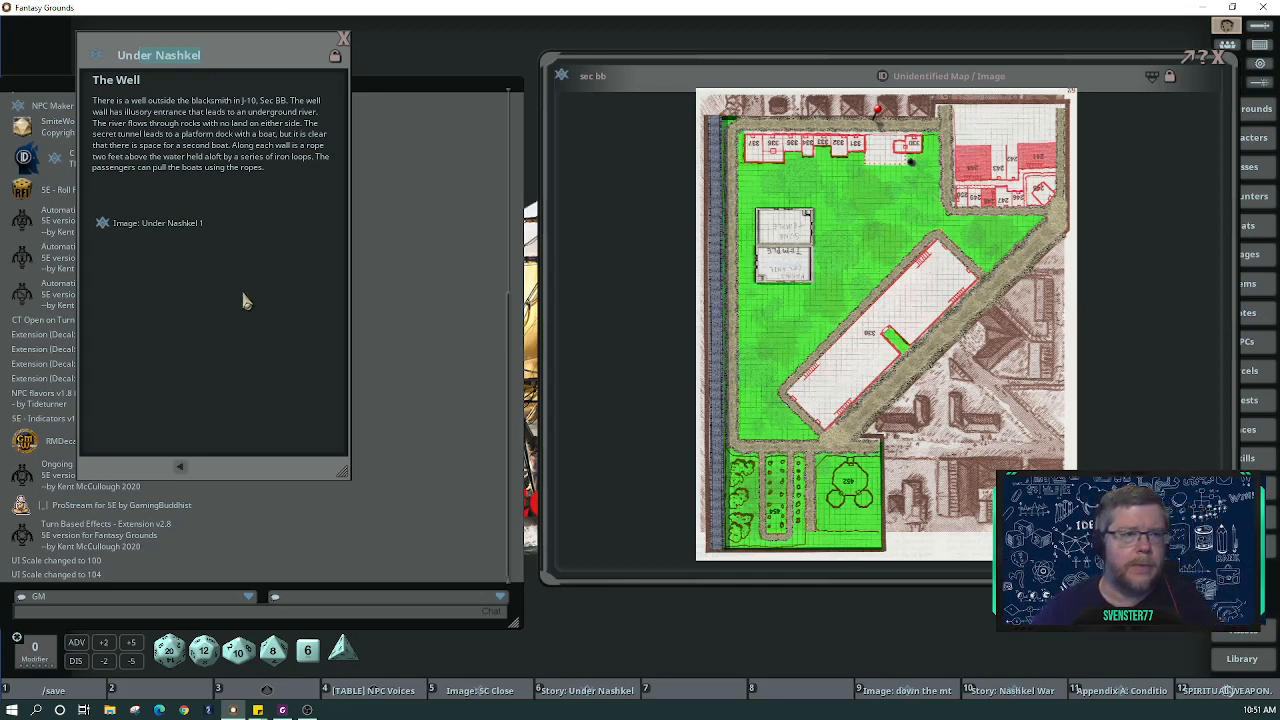
Open the Under Nashkel 1 image linked in the story entry, move it into full view, and disable its line-of-sight.
click(104, 224)
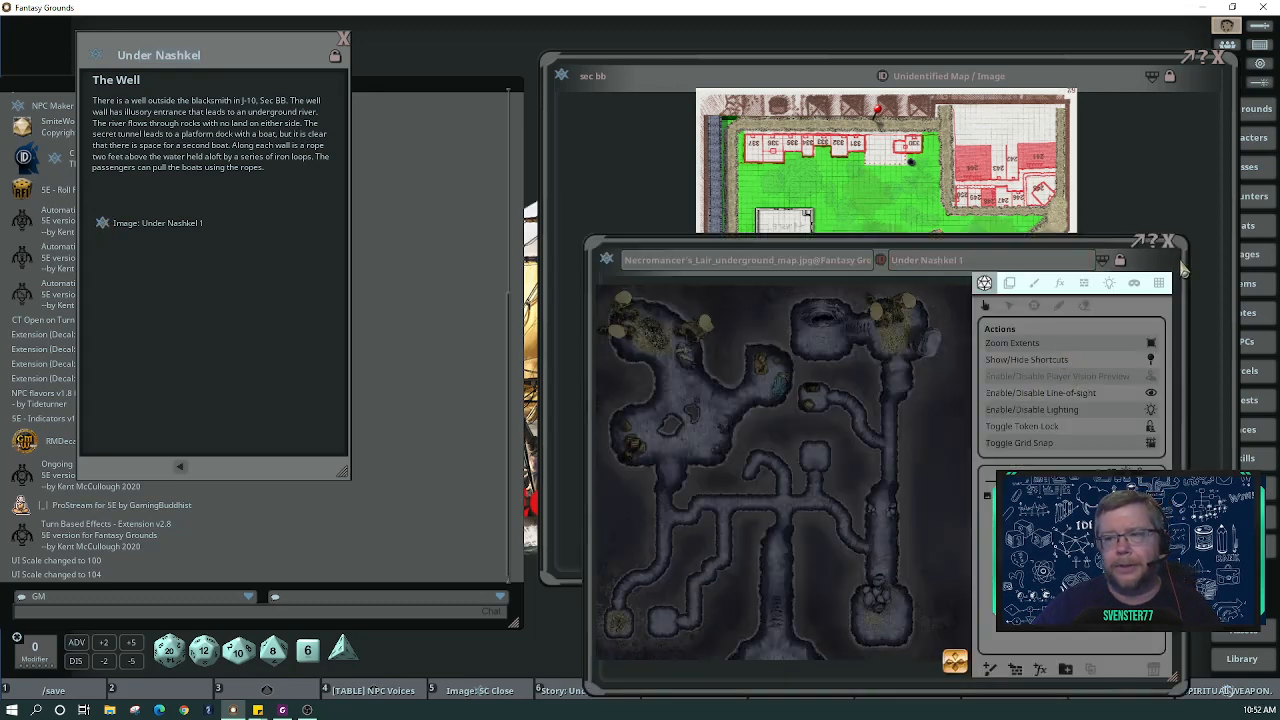
drag(1150, 262, 996, 92)
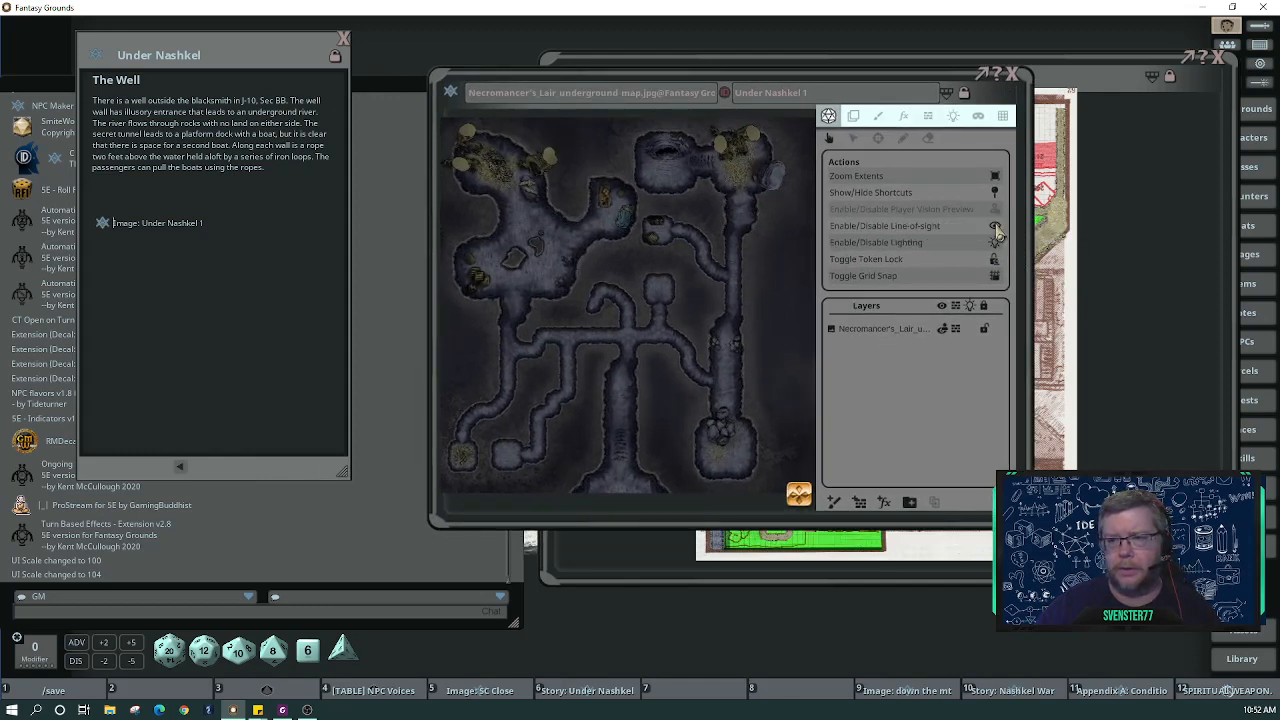
click(995, 228)
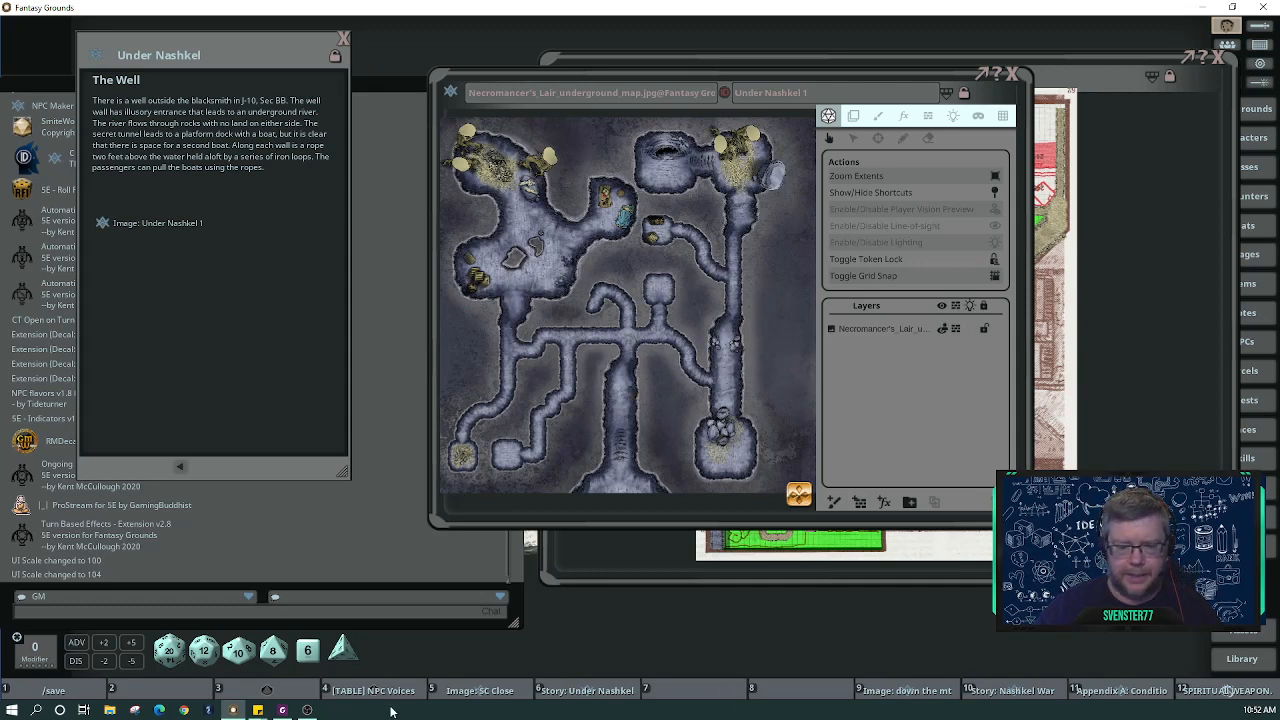
Glance at the Castle Greyhawk PDF, then return to Fantasy Grounds and arrange the Under Nashkel 1 and sec bb maps side by side.
click(282, 710)
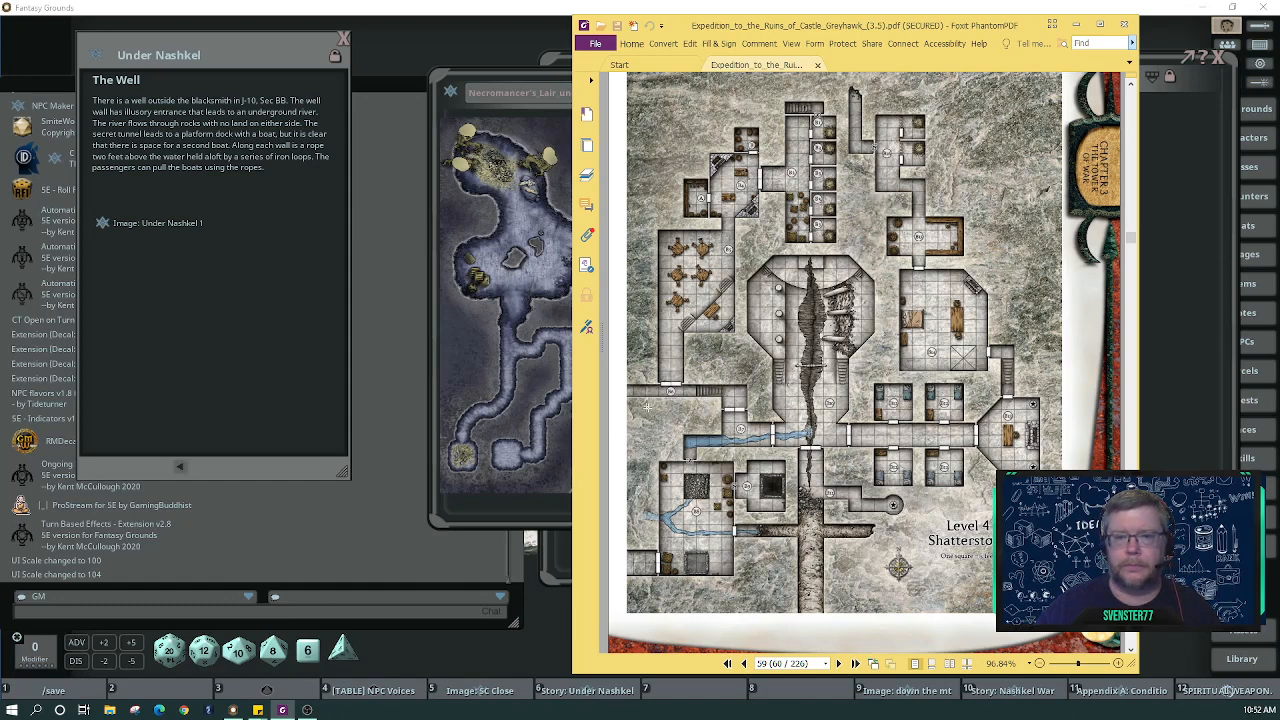
click(474, 390)
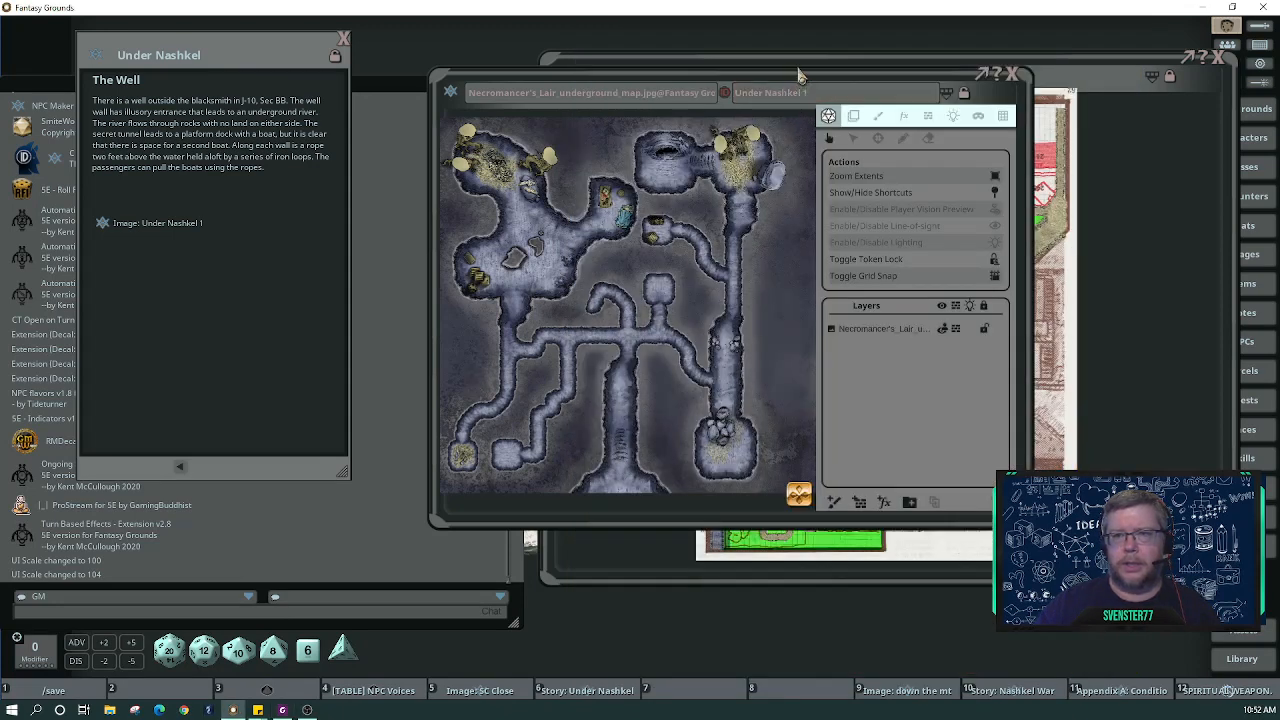
drag(799, 61, 809, 107)
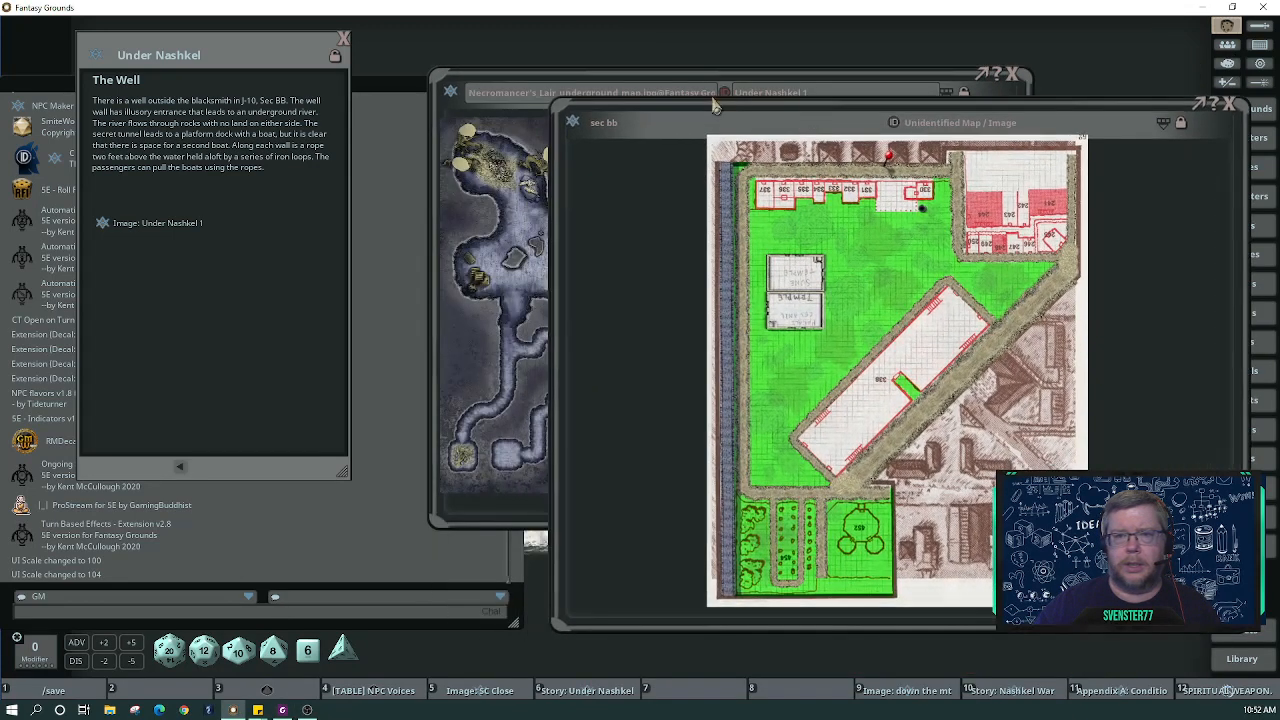
click(700, 86)
drag(785, 265, 447, 334)
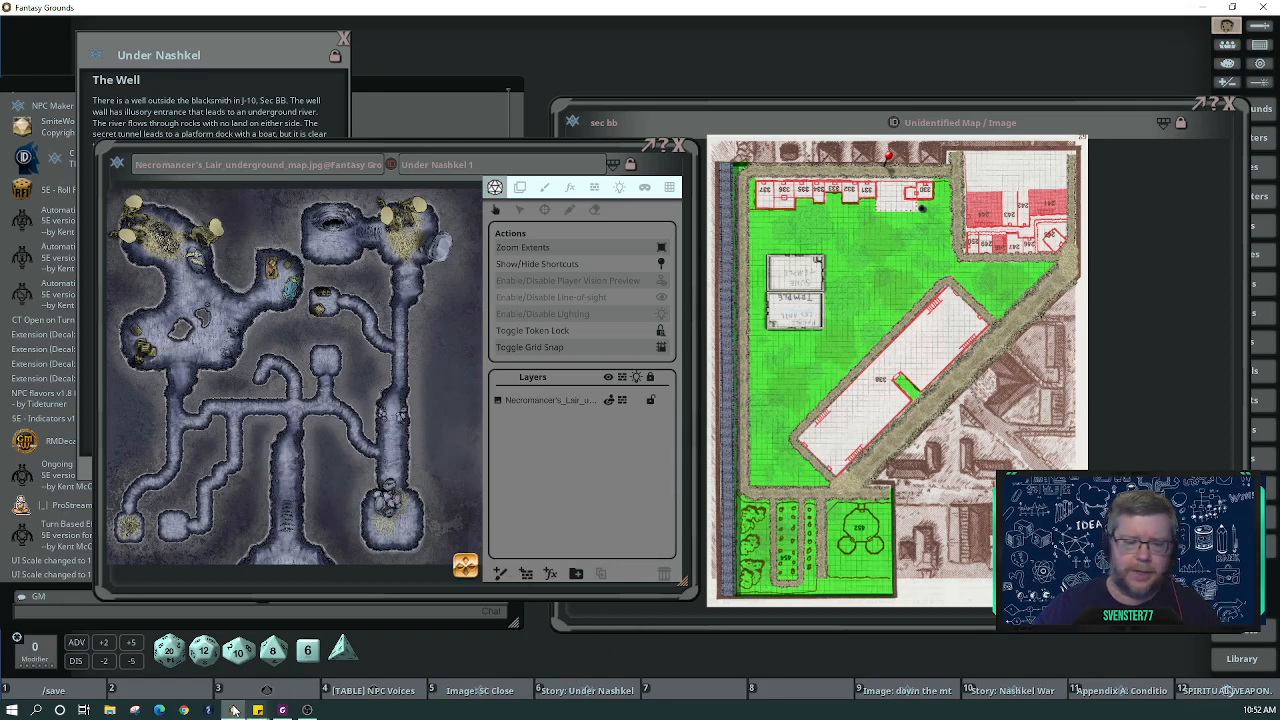
Check the Shatterstone map in the PDF again, then return to Fantasy Grounds and close the Under Nashkel 1 image.
mouse_move(262, 711)
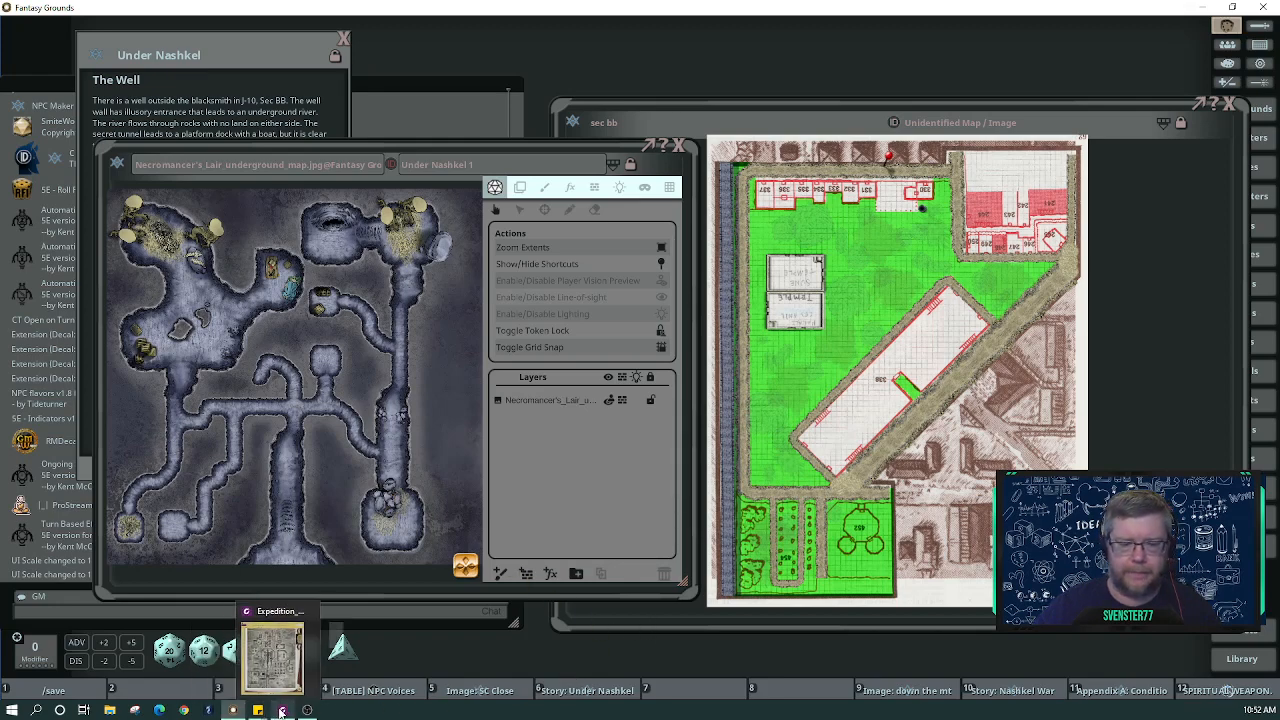
click(268, 680)
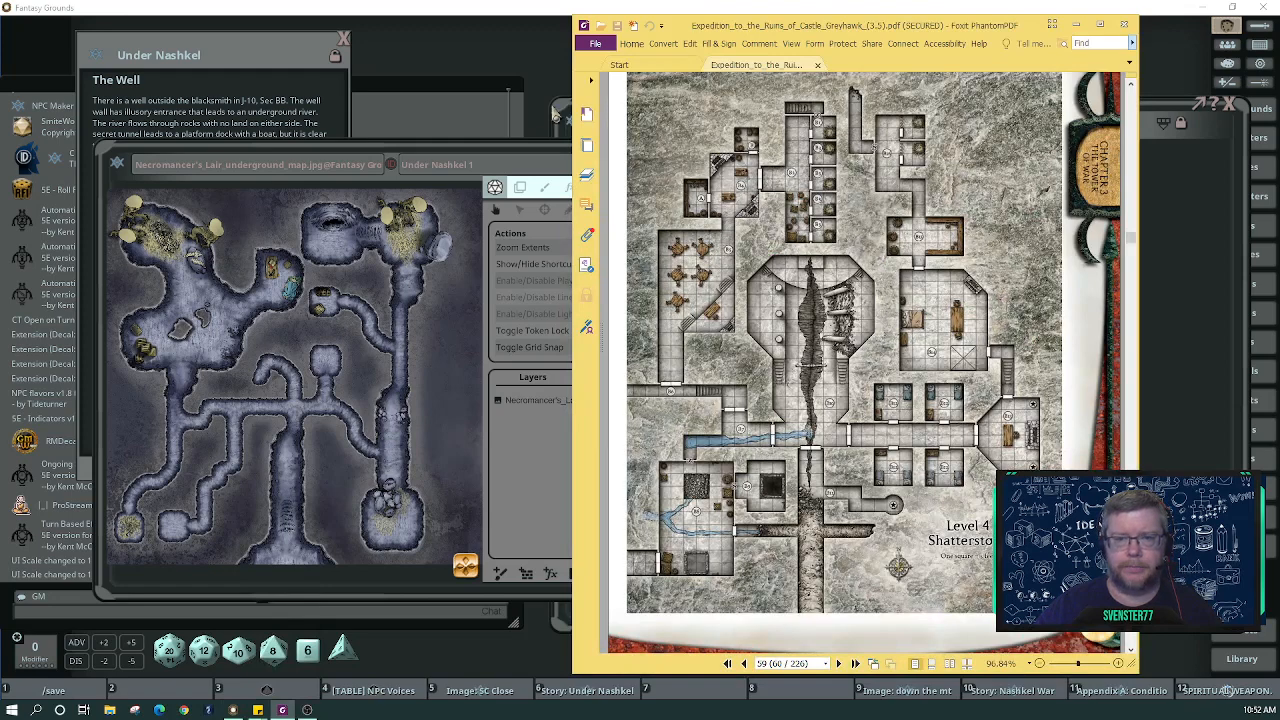
click(522, 172)
click(684, 156)
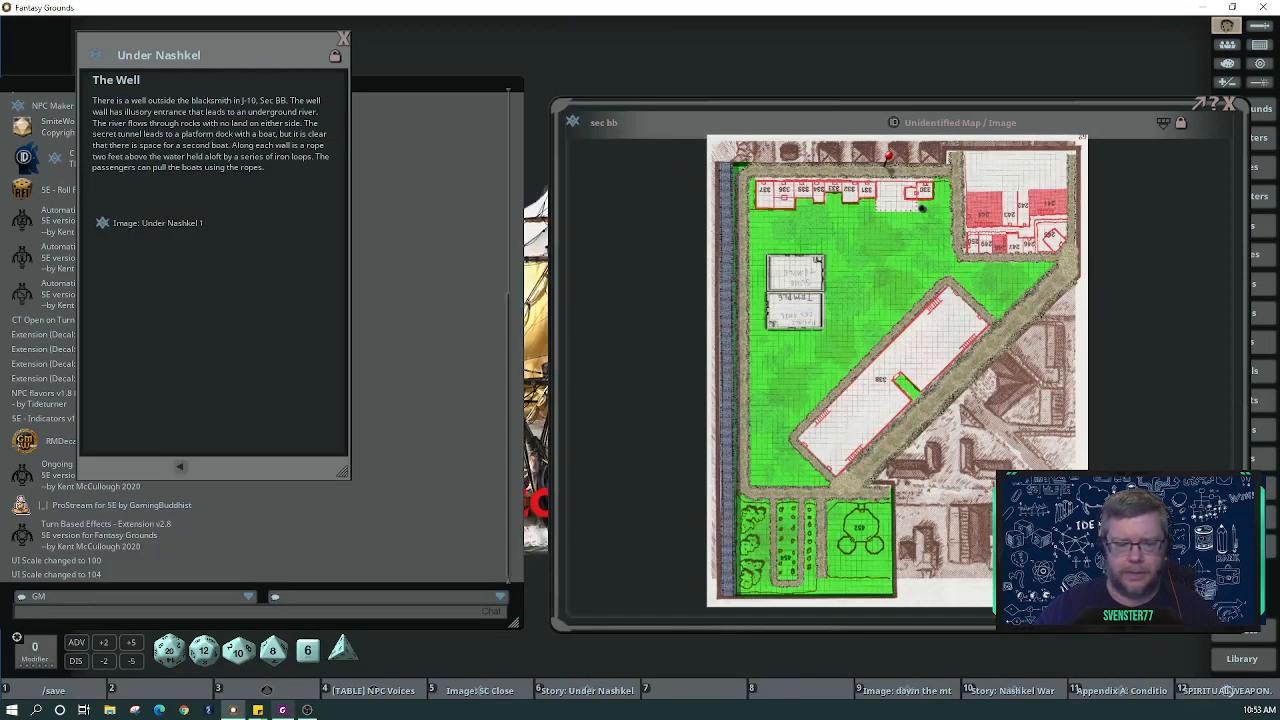
Switch to the Castle Greyhawk PDF in Foxit PhantomPDF and go to page 72.
mouse_move(289, 711)
click(282, 658)
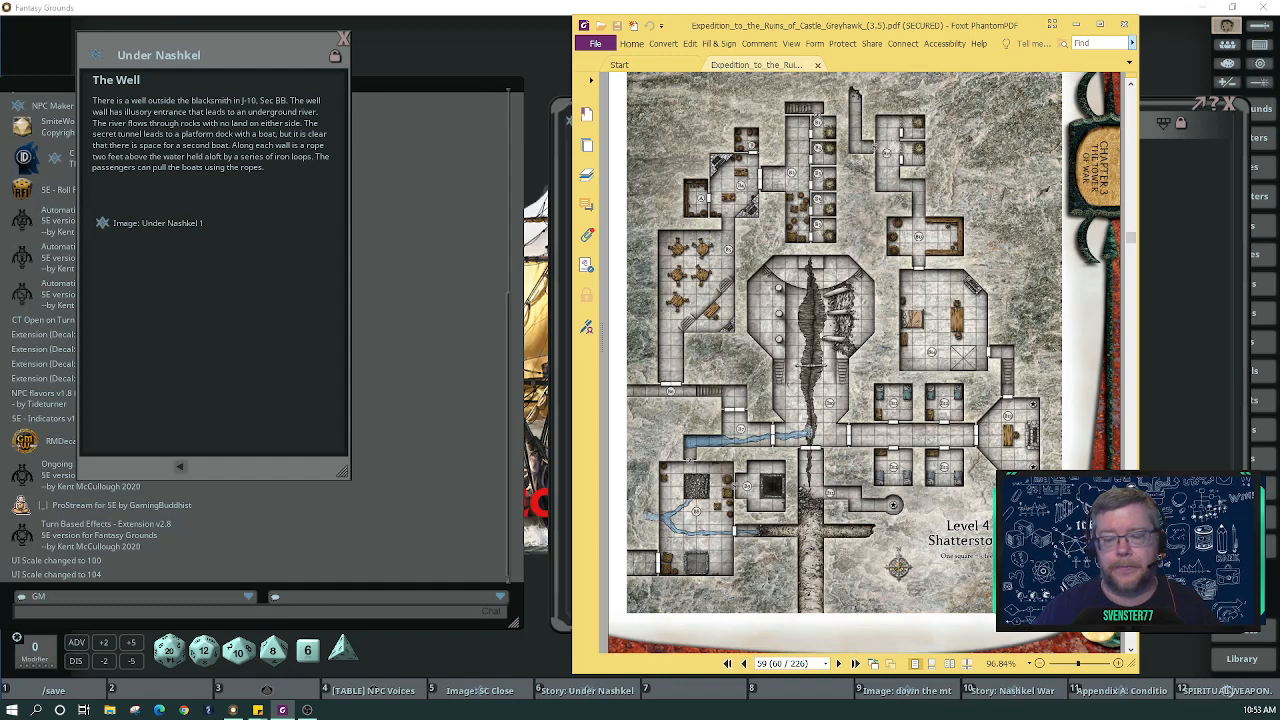
click(766, 662)
text(72)
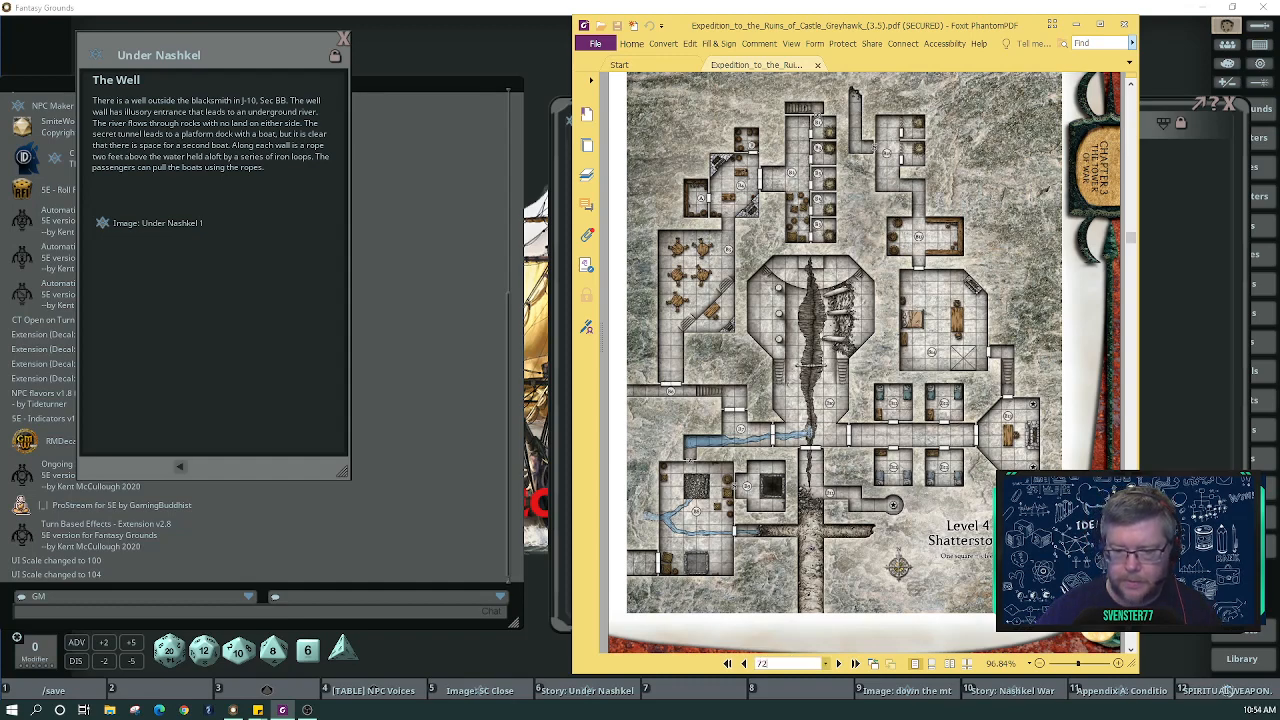
key(Return)
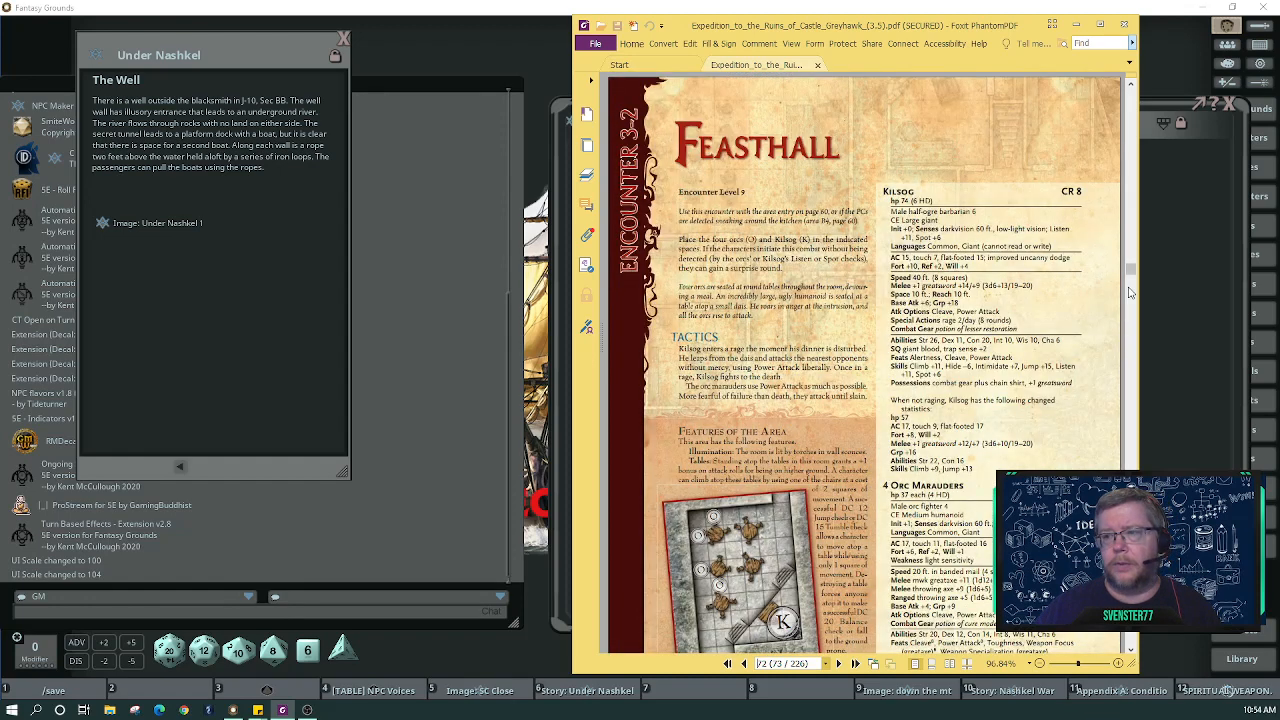
Skip ahead to page 77 and page back to 72, examining the Nerull's Temple and Feasthall encounters at 95.84% zoom.
drag(1131, 273, 1131, 284)
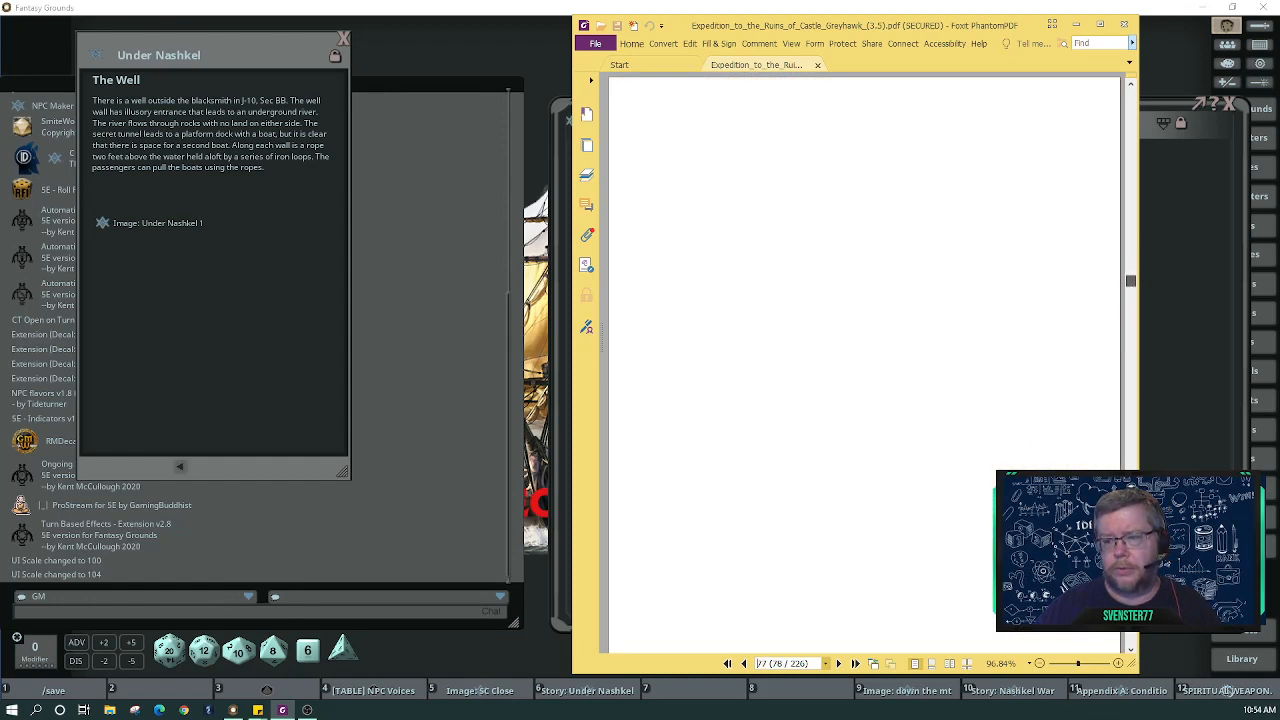
click(745, 666)
click(745, 666)
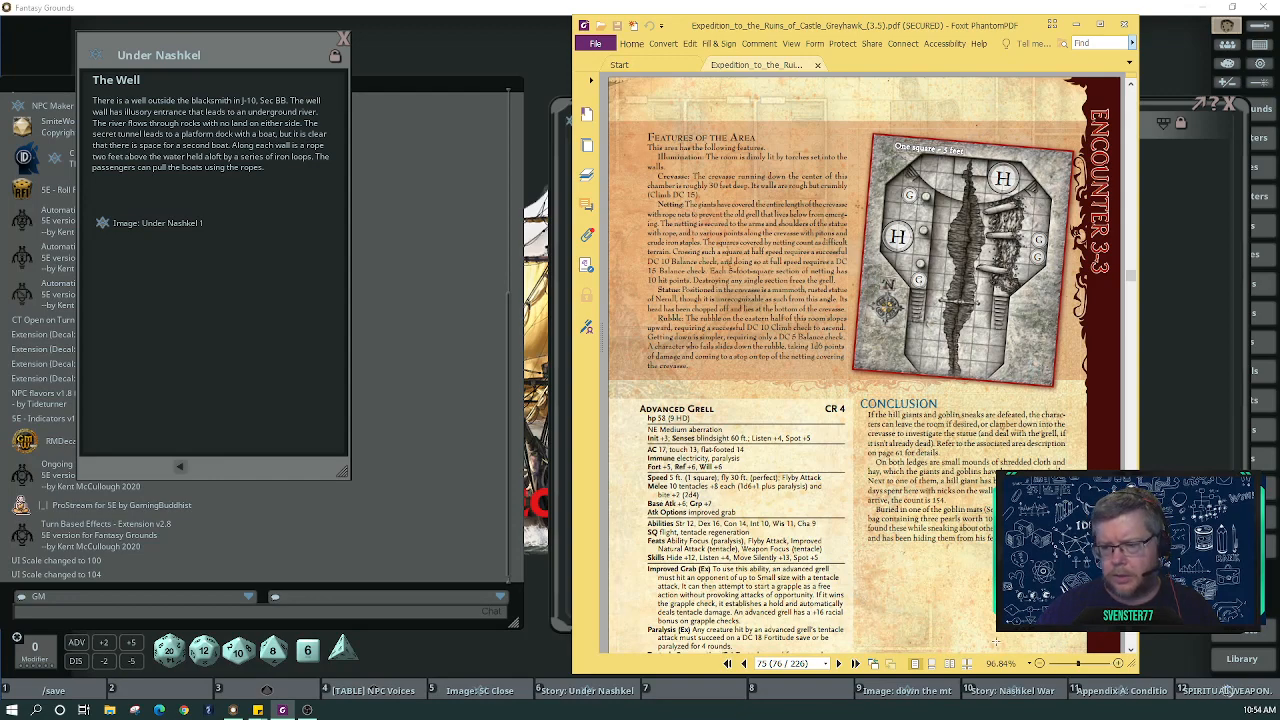
click(1040, 665)
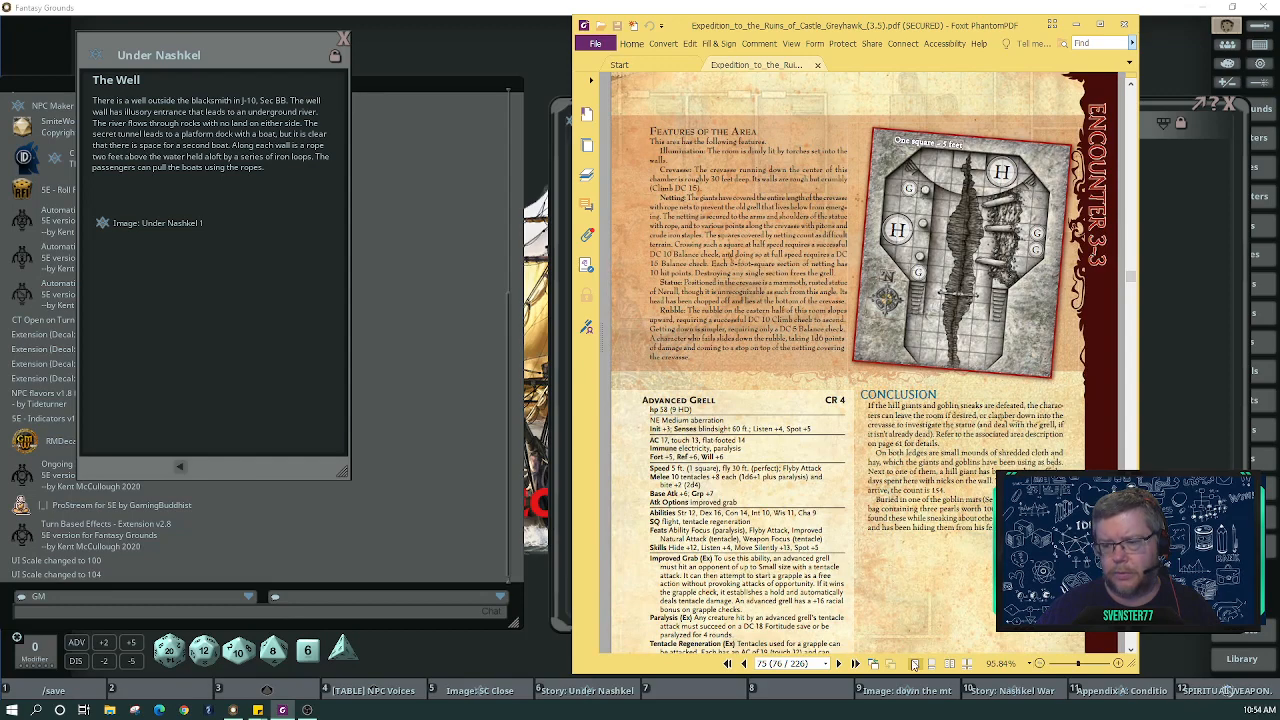
click(746, 664)
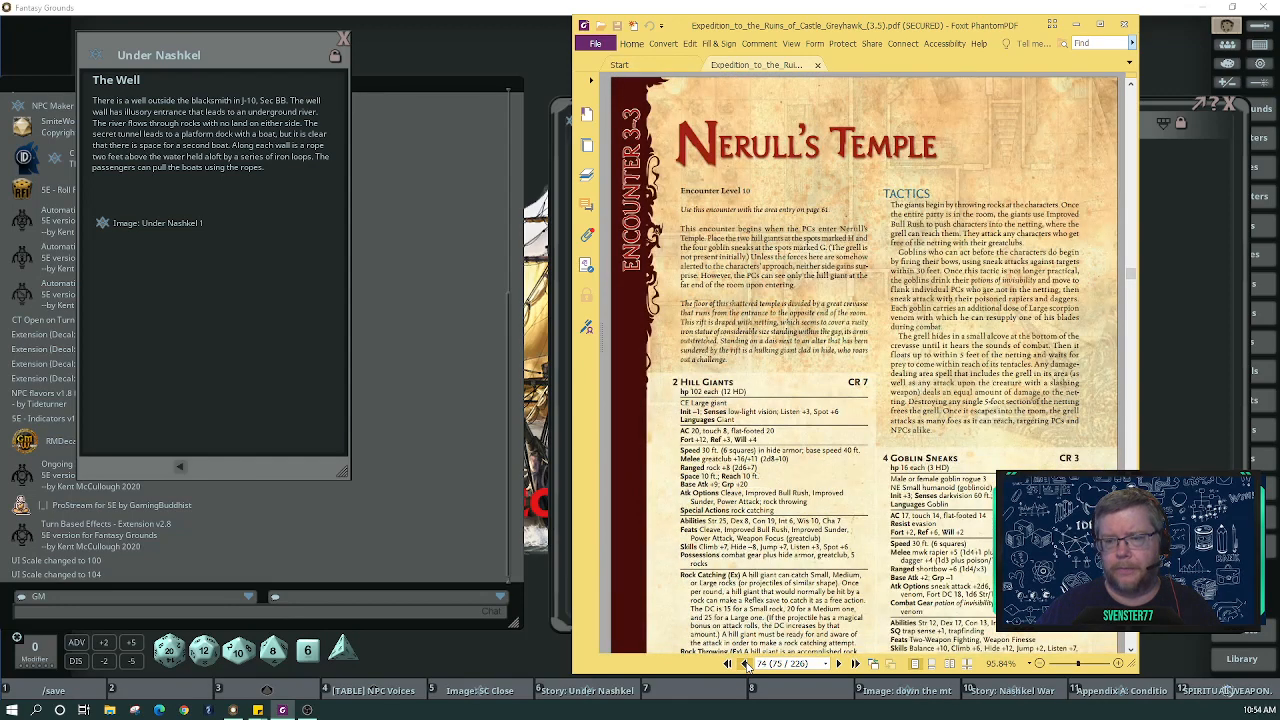
click(746, 664)
click(746, 664)
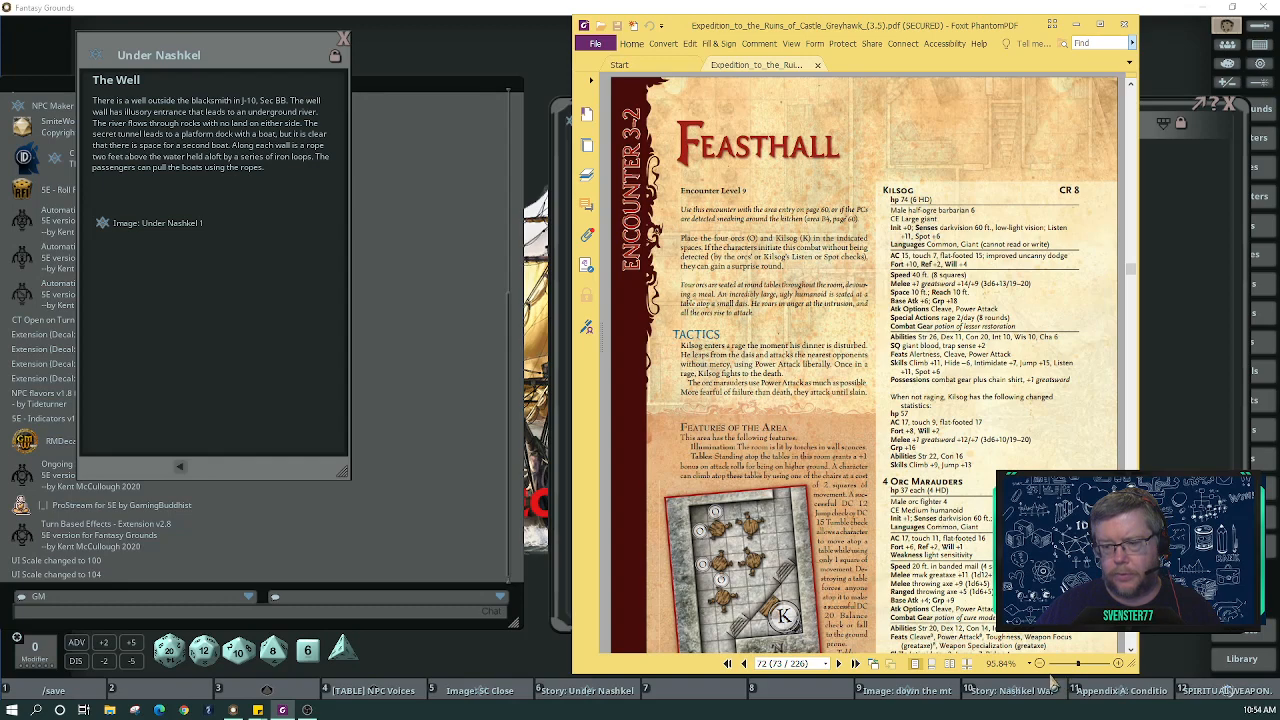
Make the PDF window taller and jump to page 60 of the file.
drag(1051, 677, 1046, 699)
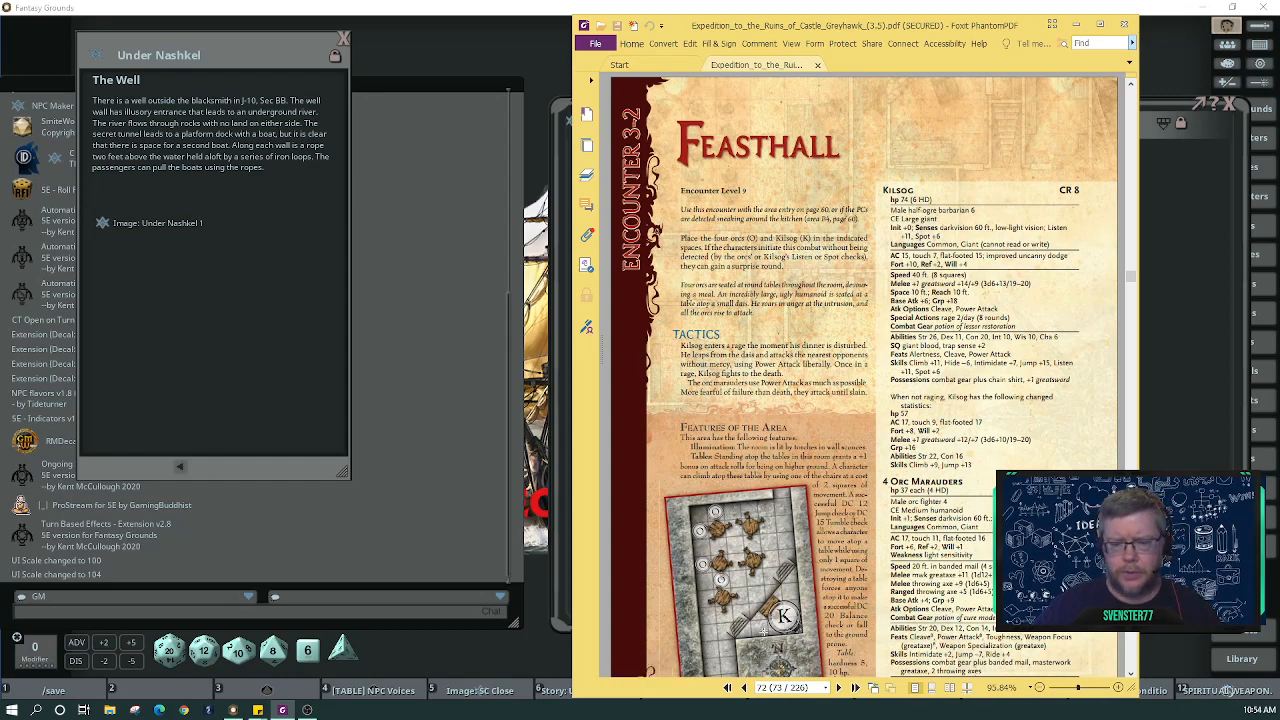
click(763, 688)
text(60)
key(Return)
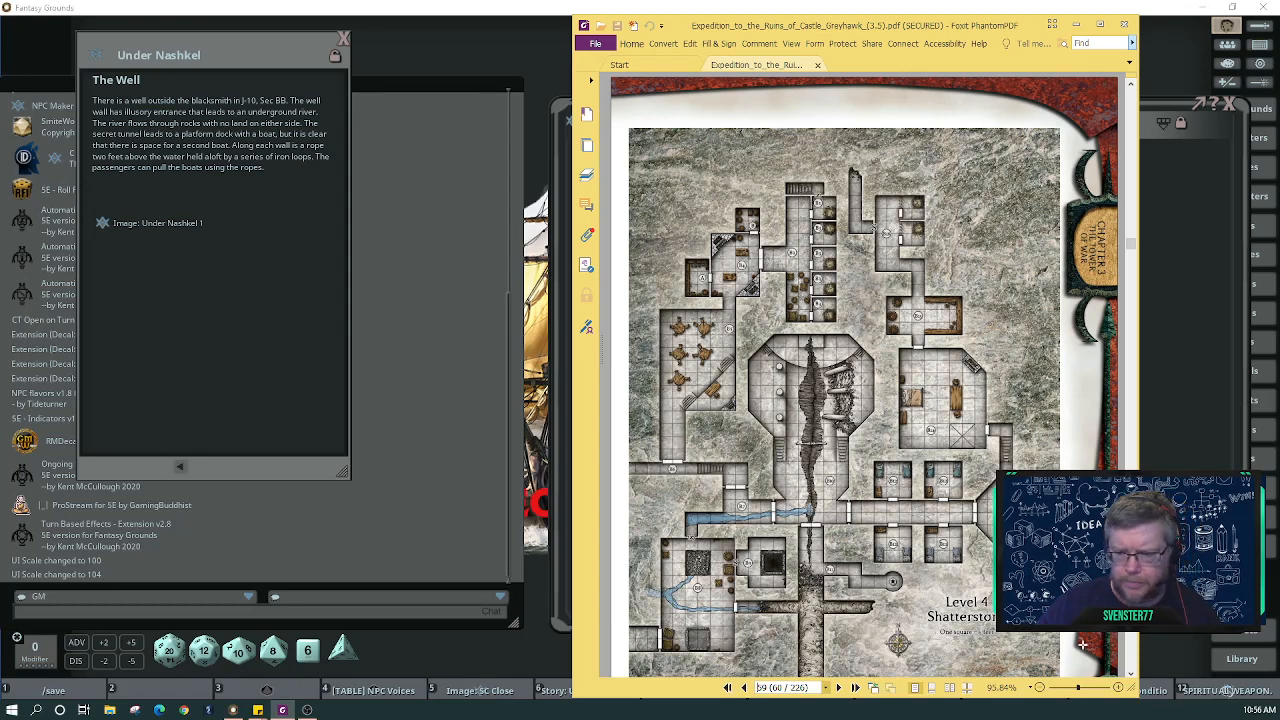
Bring the whole Level 4 Shatterstone map on page 59 into view in the PDF window.
drag(1130, 251, 1132, 251)
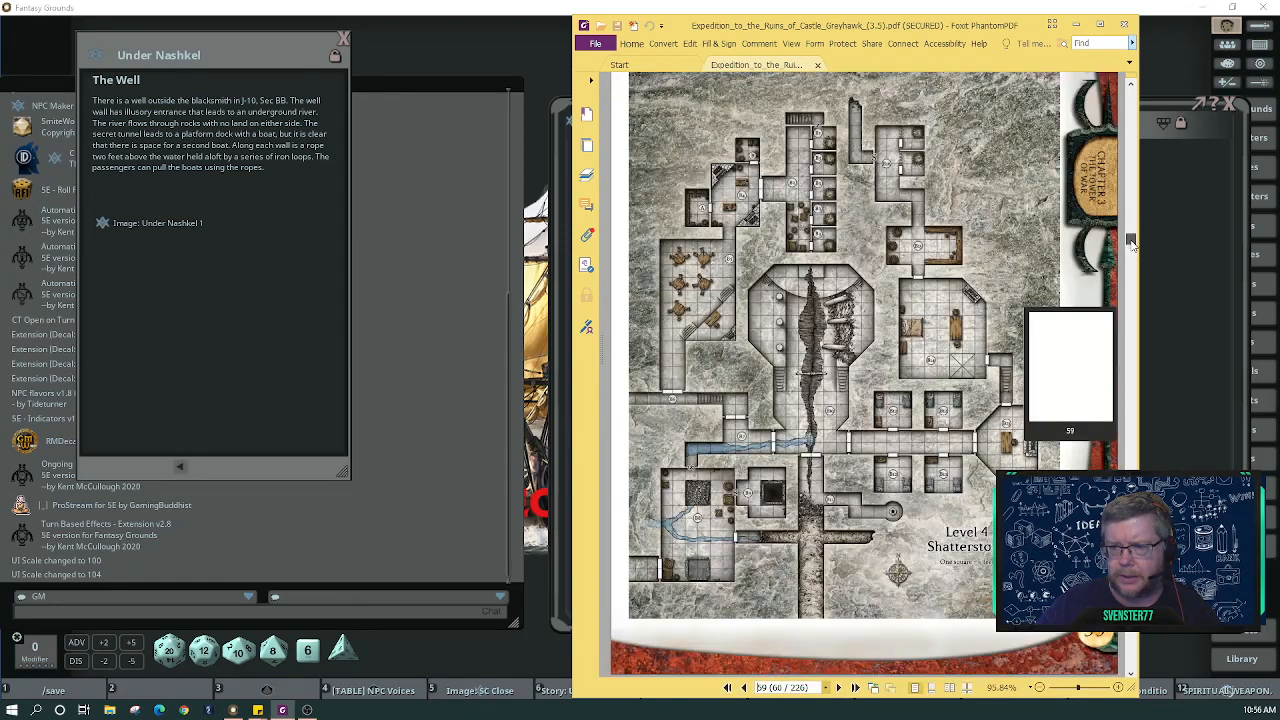
click(1131, 676)
click(1131, 676)
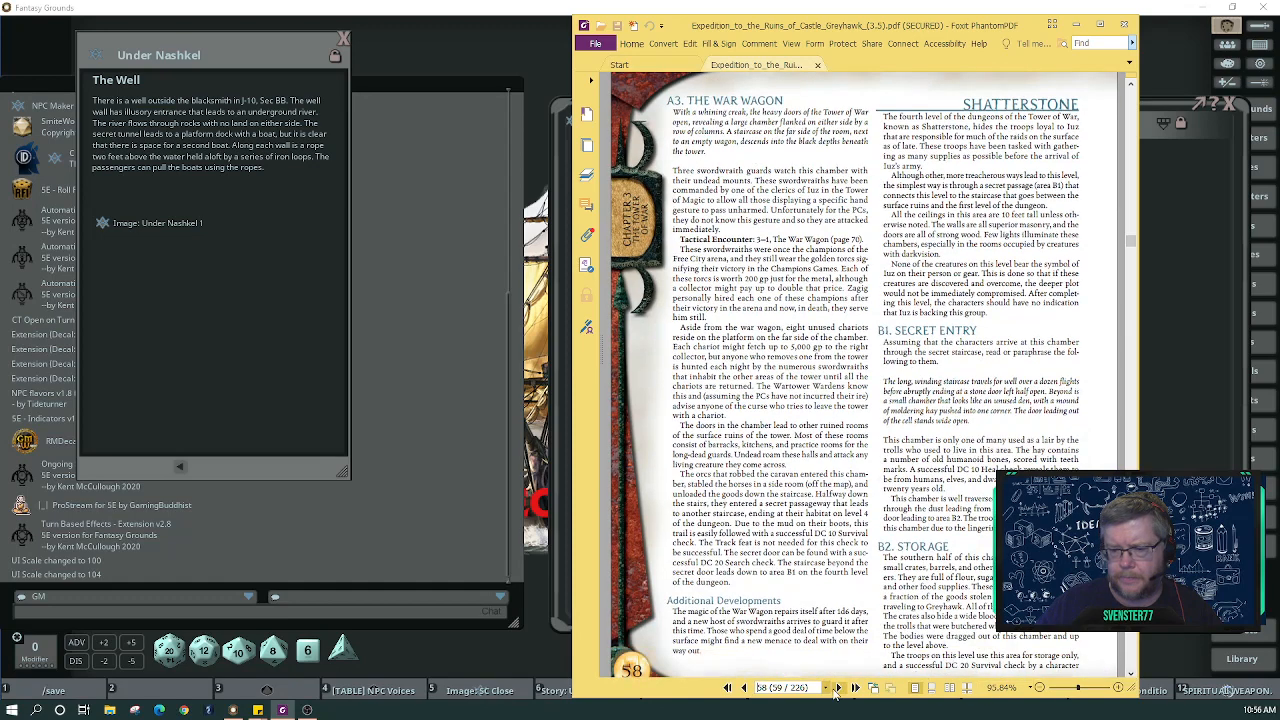
click(1131, 676)
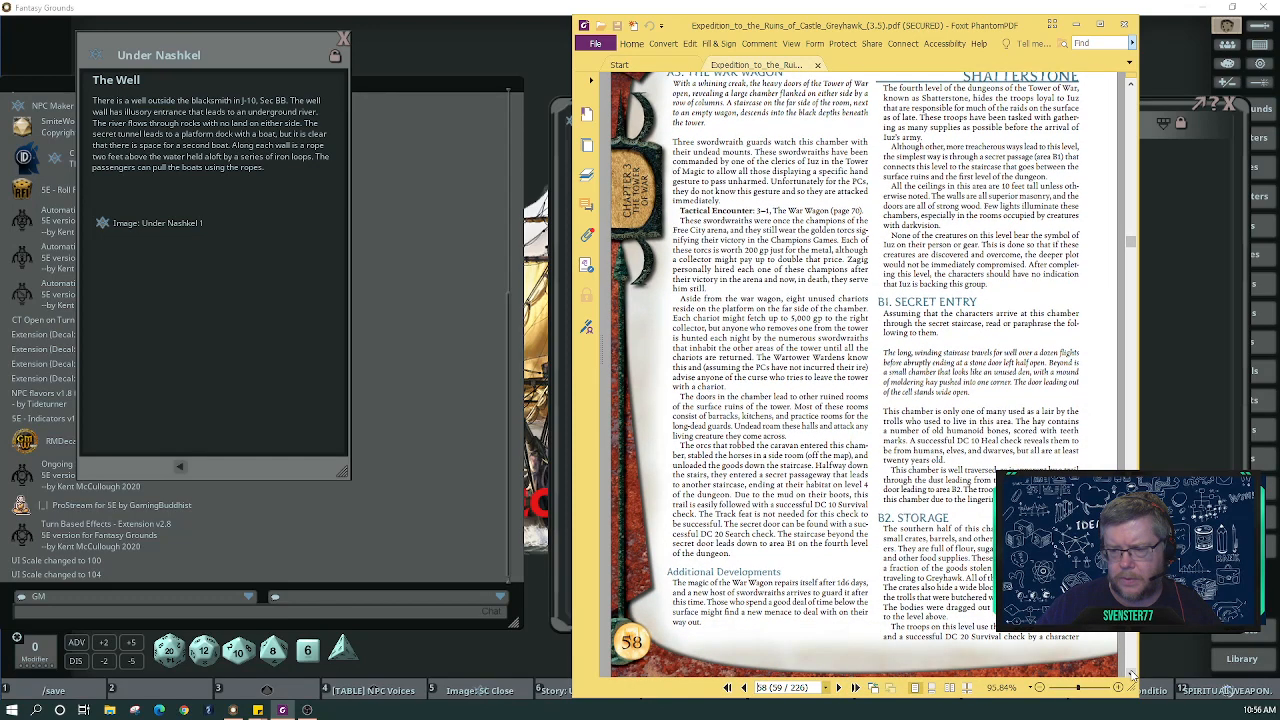
click(1131, 676)
click(1131, 676)
click(1131, 676)
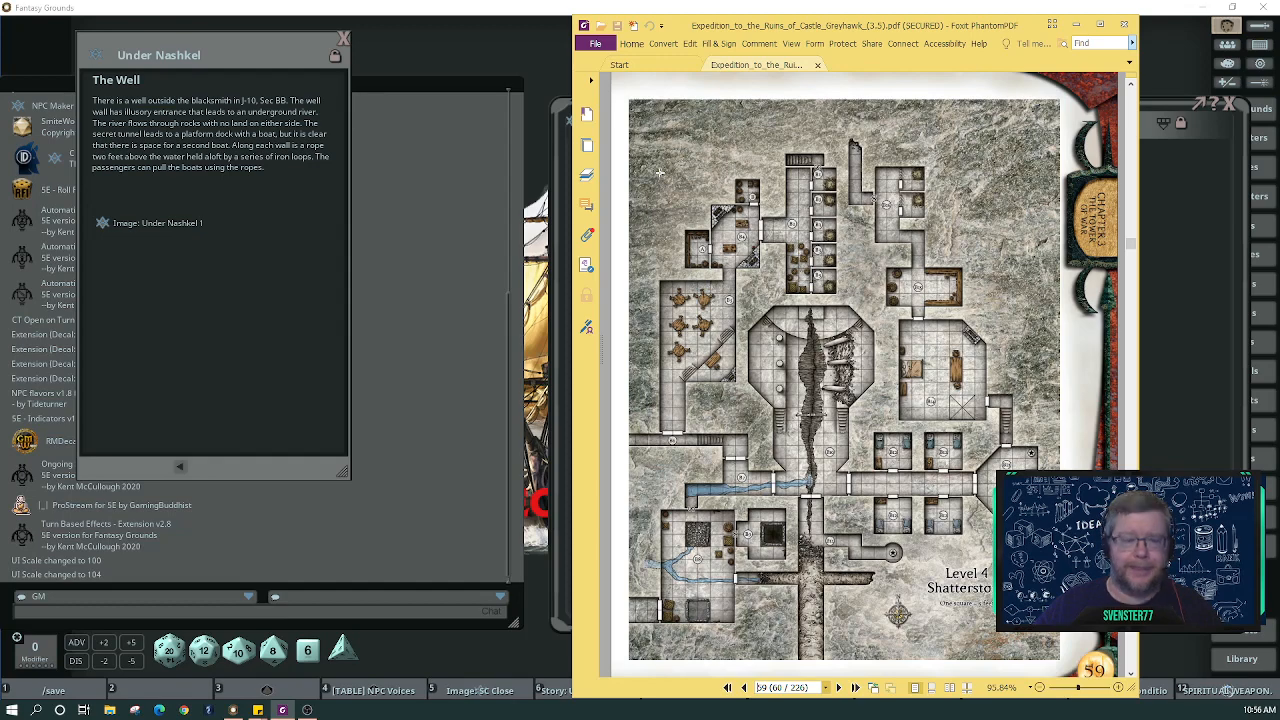
Capture the Level 4 Shatterstone map from the PDF page as a rectangular snip with the Snipping Tool.
click(138, 710)
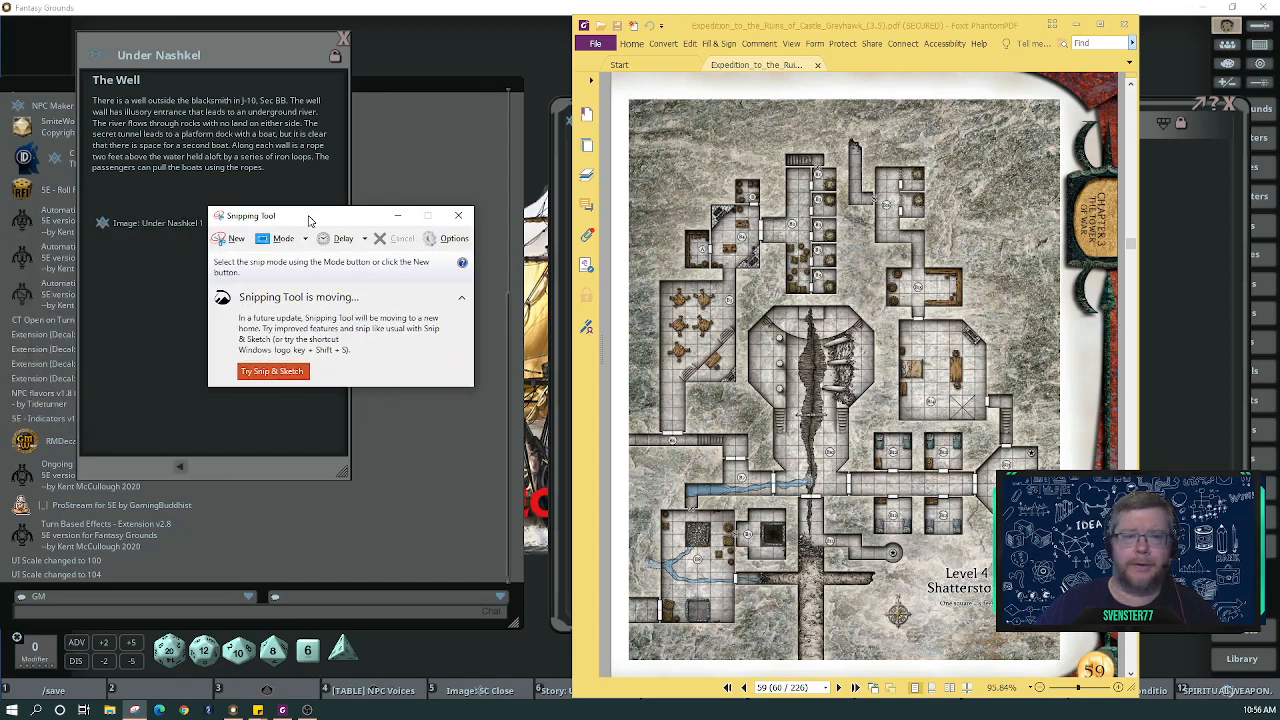
click(235, 239)
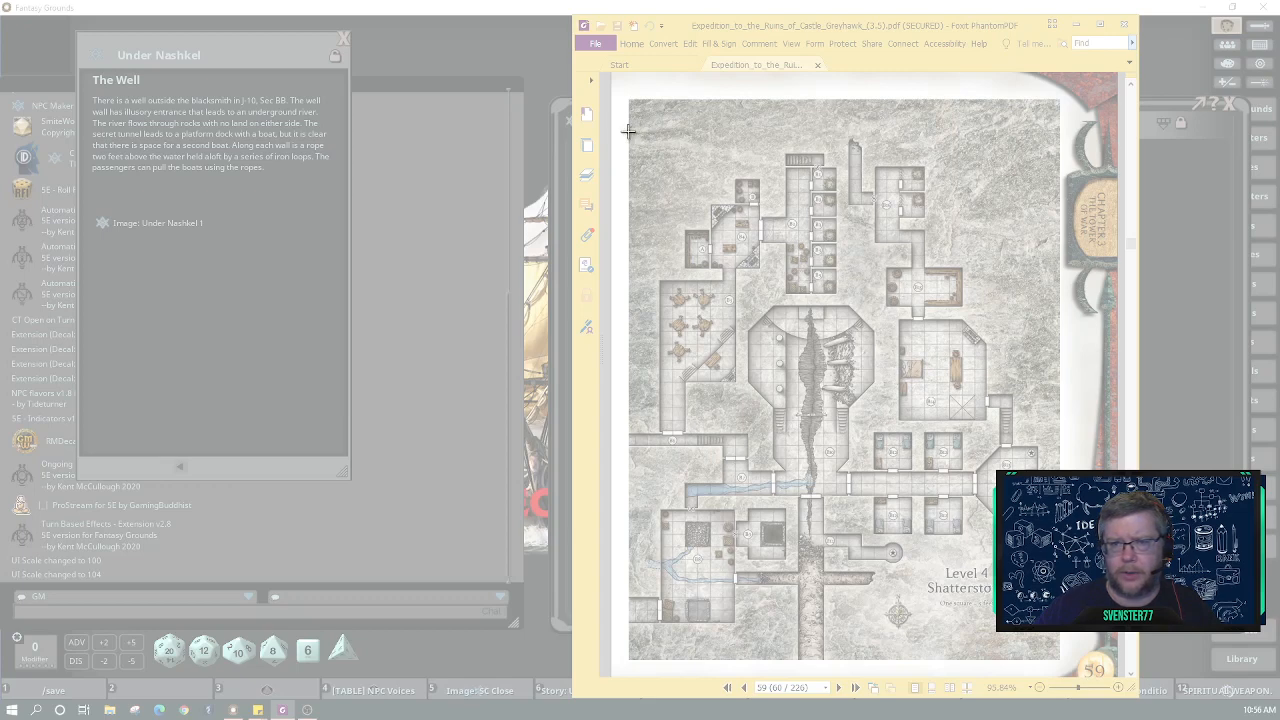
drag(628, 132, 1043, 662)
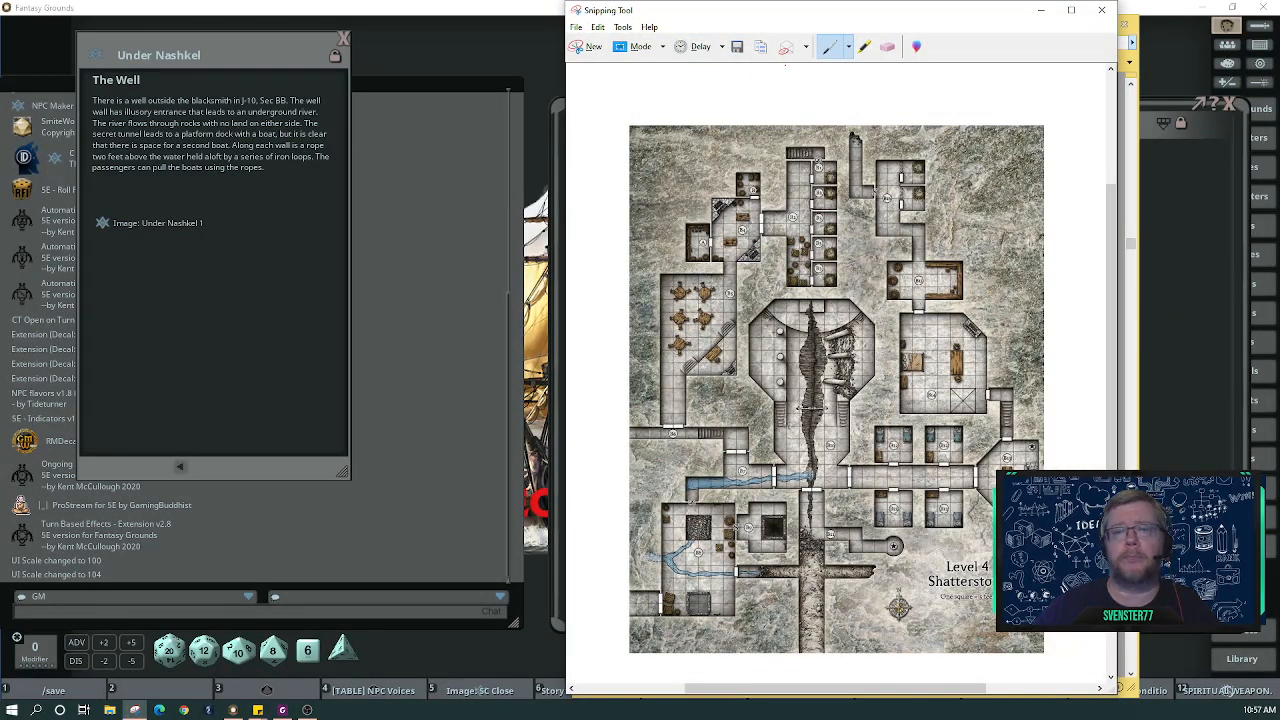
Start saving the snip and choose the FG Maps folder inside Pictures as its destination.
click(737, 48)
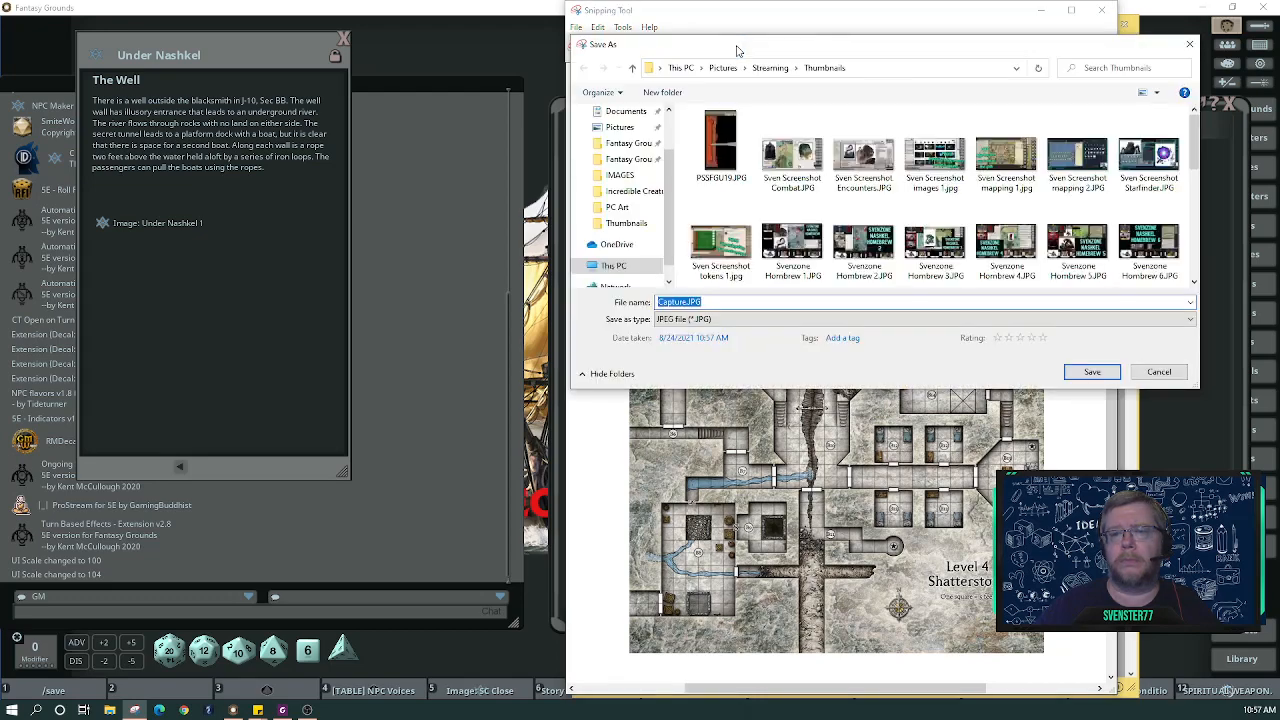
click(621, 132)
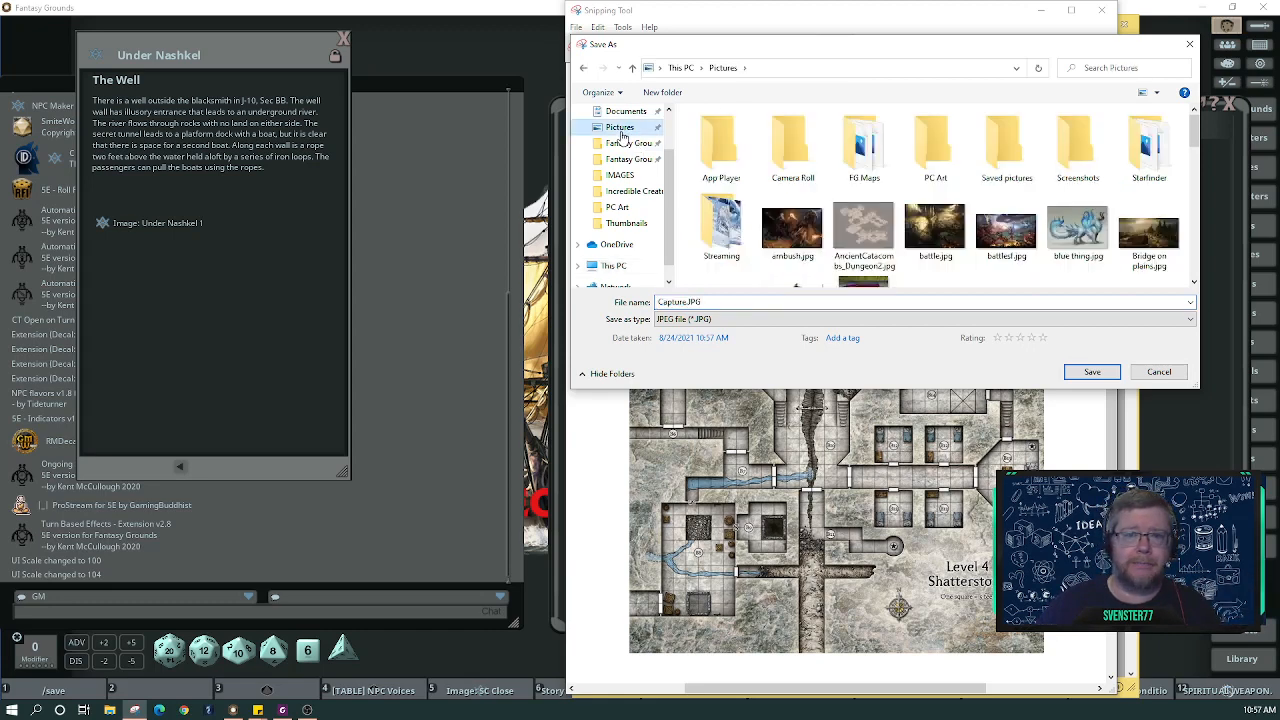
double_click(845, 157)
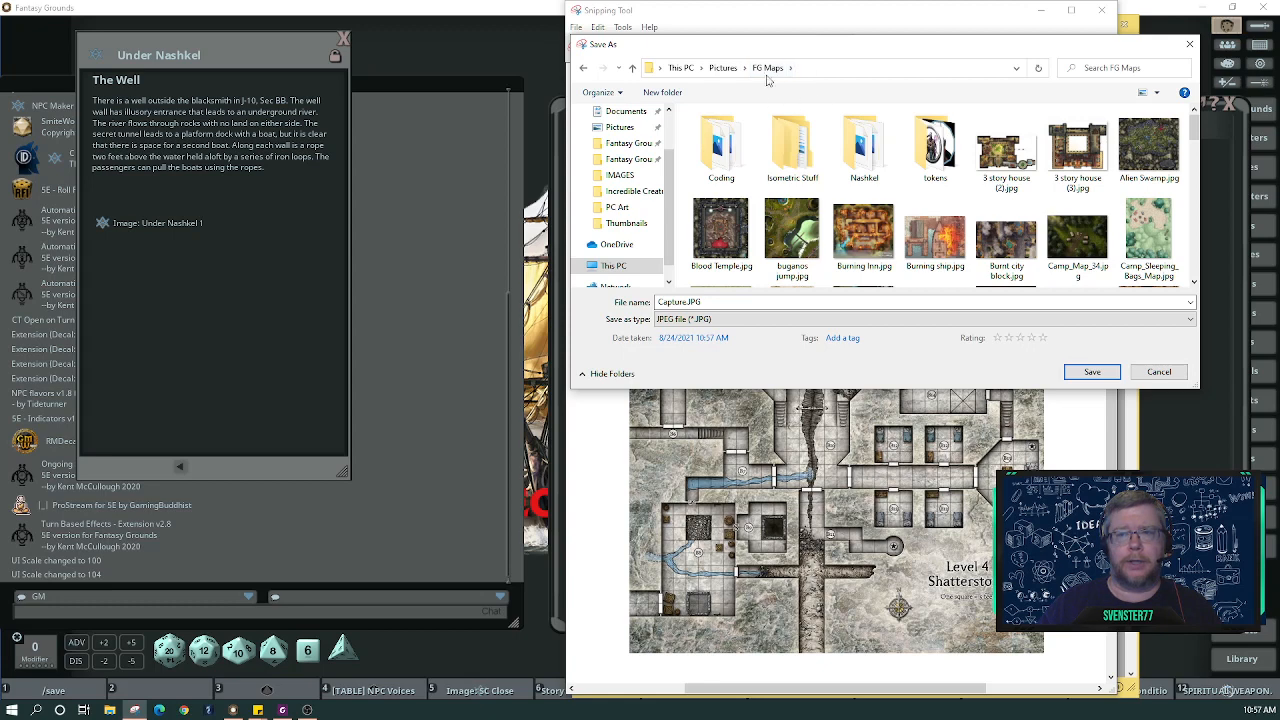
Save the snip as Shatterstone.JPG and close the Snipping Tool.
double_click(688, 302)
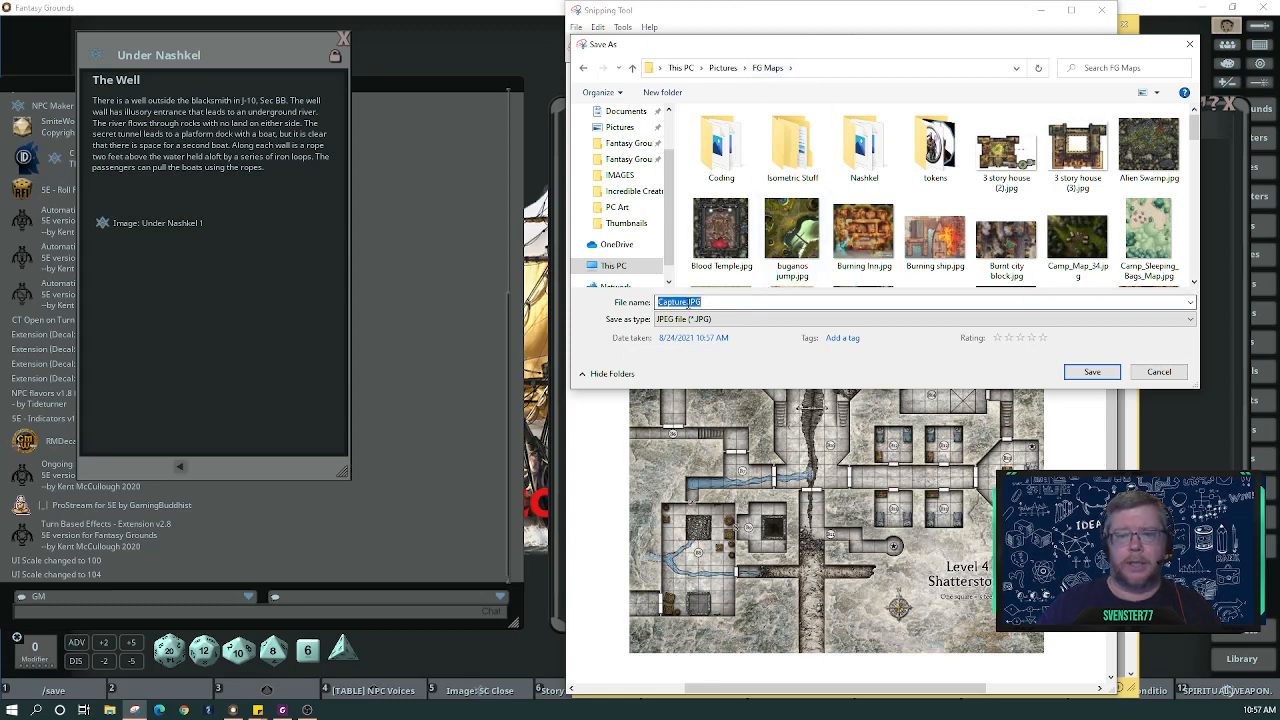
click(690, 302)
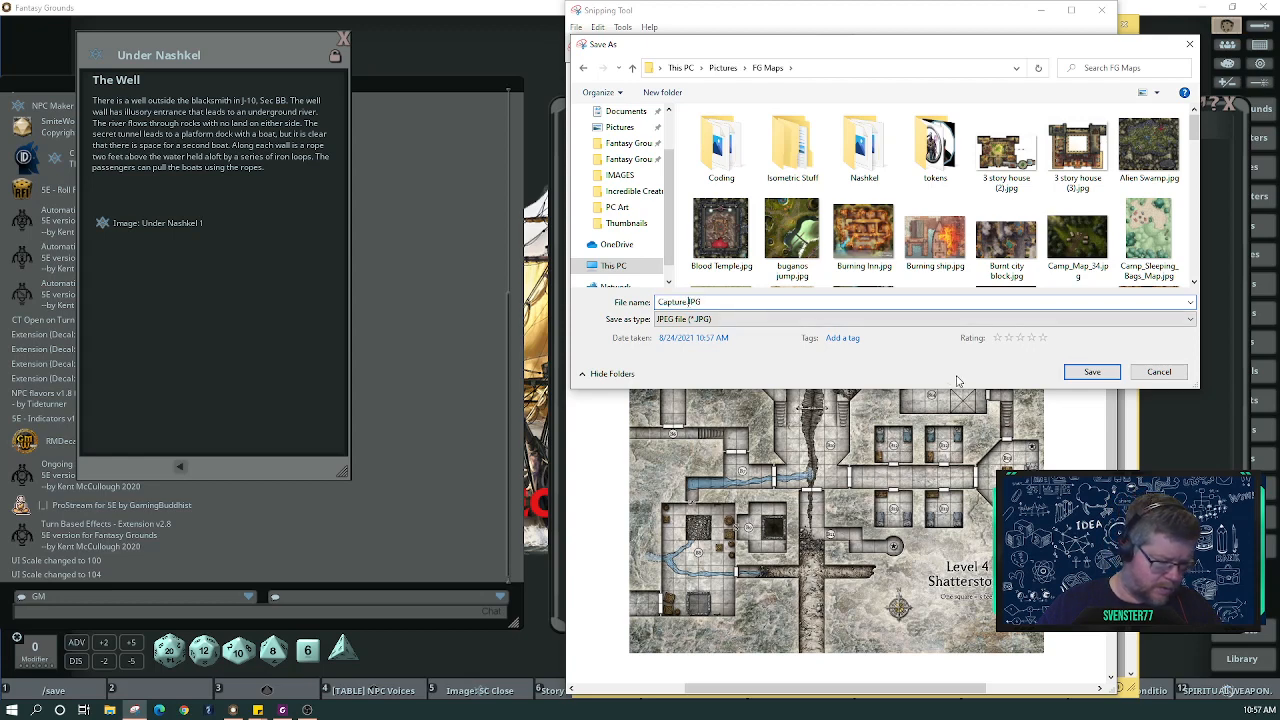
key(BackSpace)
key(BackSpace)
key(BackSpace)
key(BackSpace)
key(BackSpace)
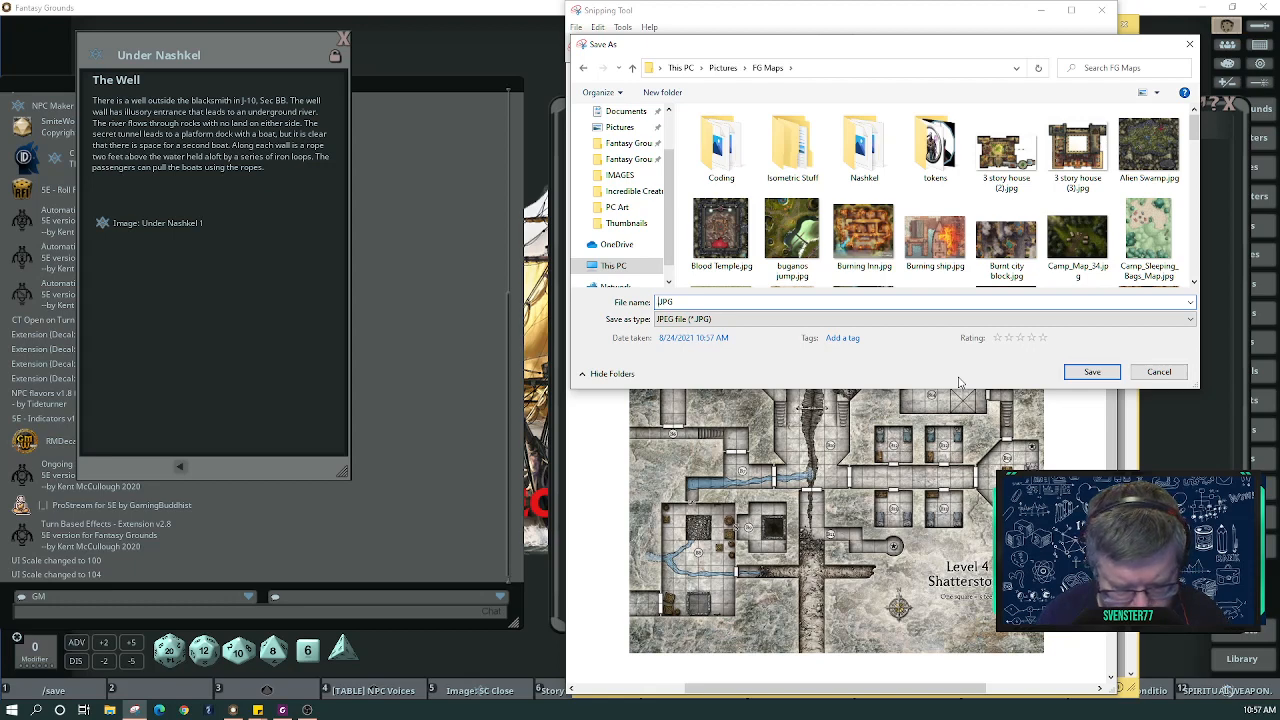
text(S)
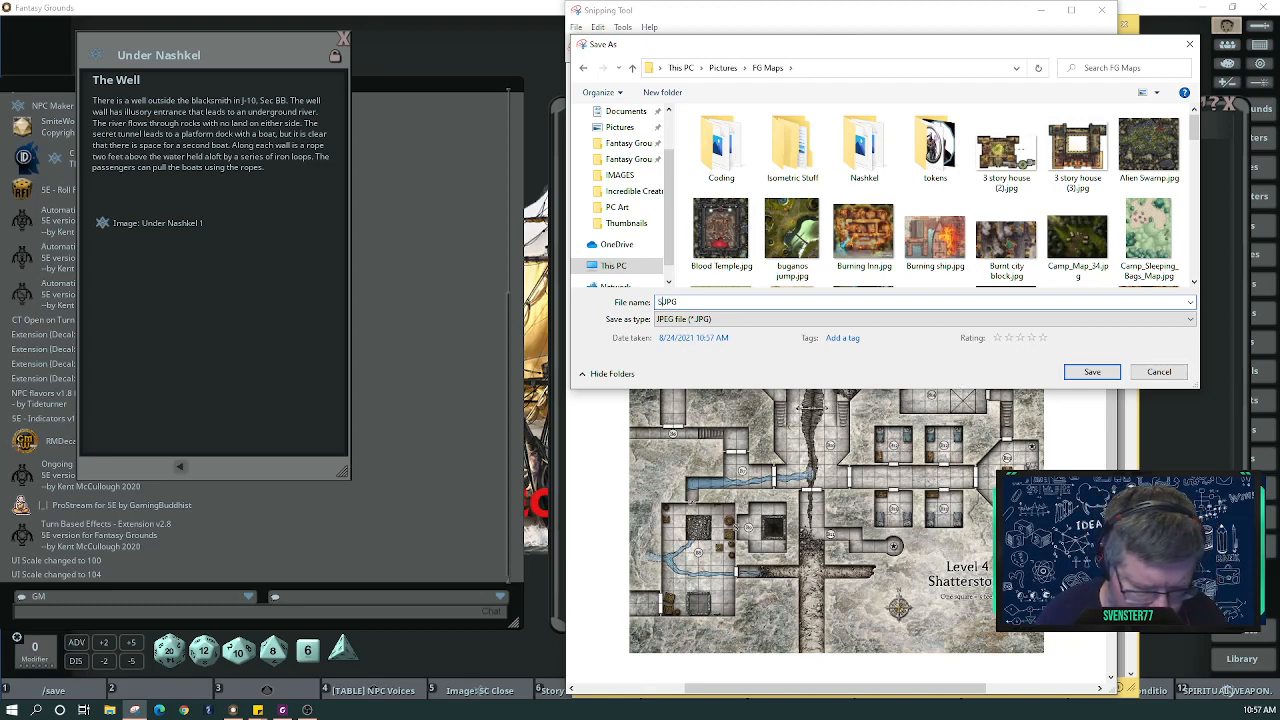
text(hatterstone)
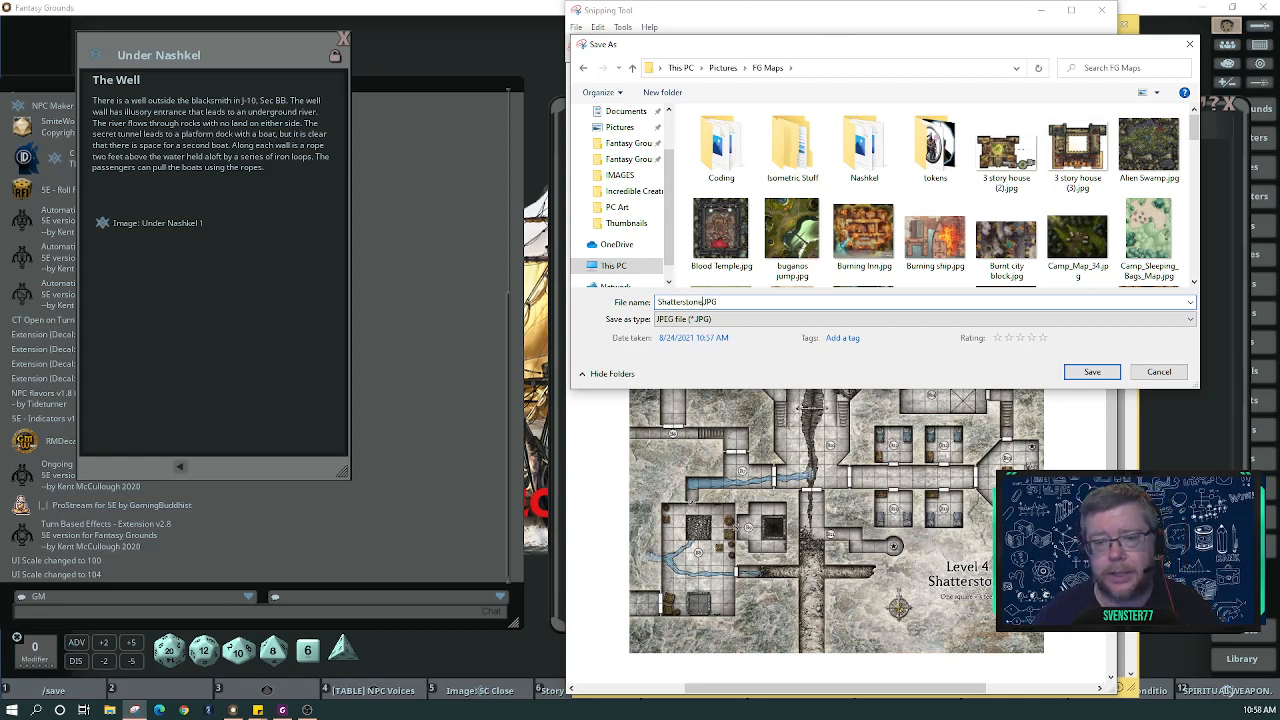
click(1090, 374)
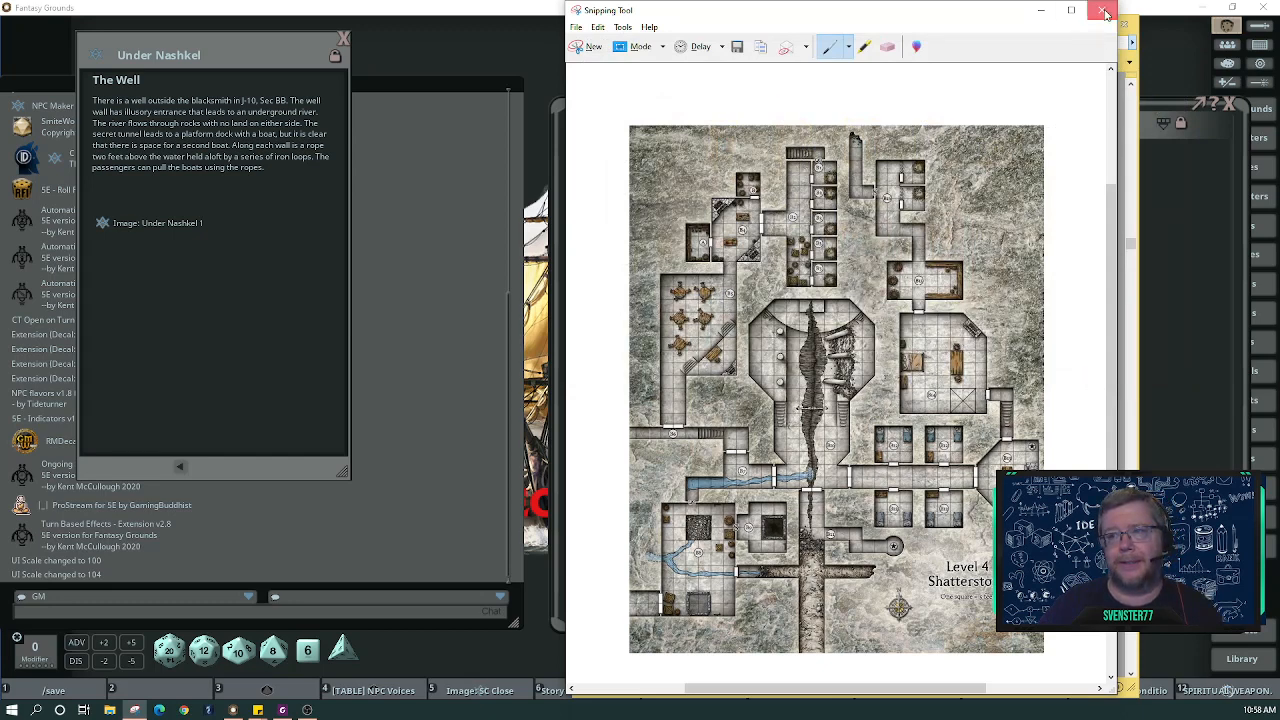
click(1103, 12)
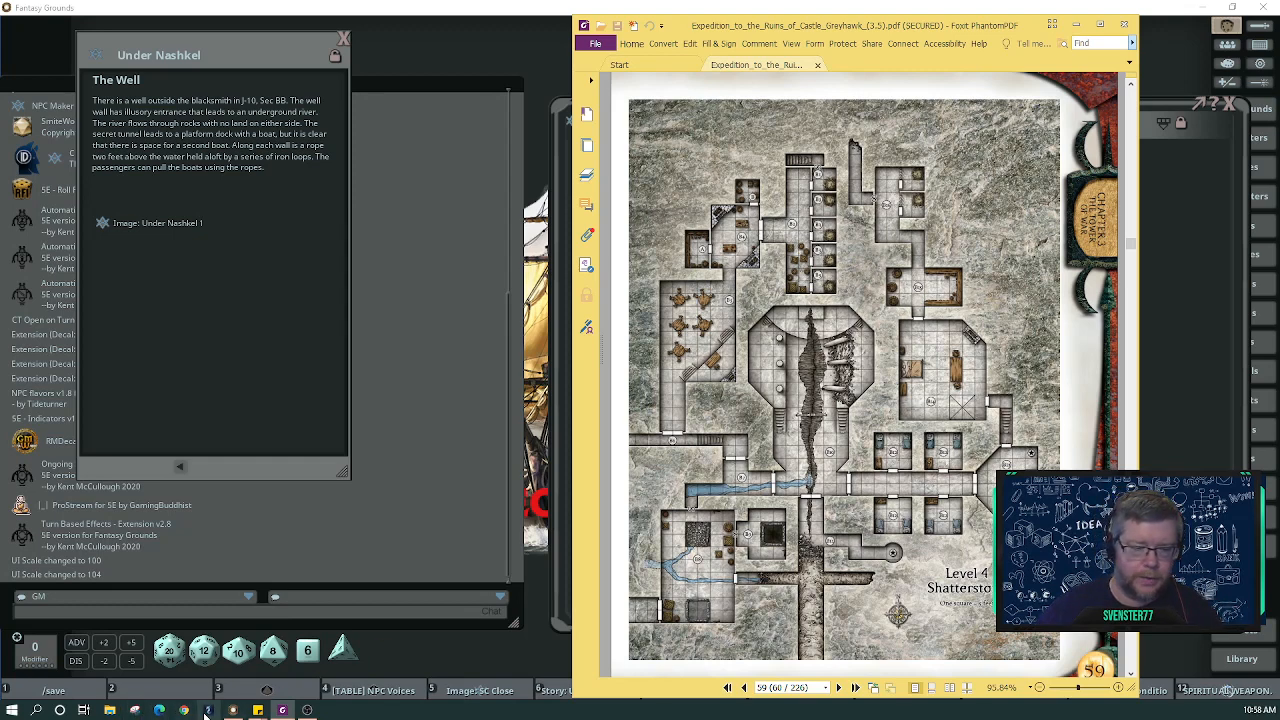
Switch to Chrome, open the bookmarked Pixlr site and launch the Pixlr E editor.
click(194, 711)
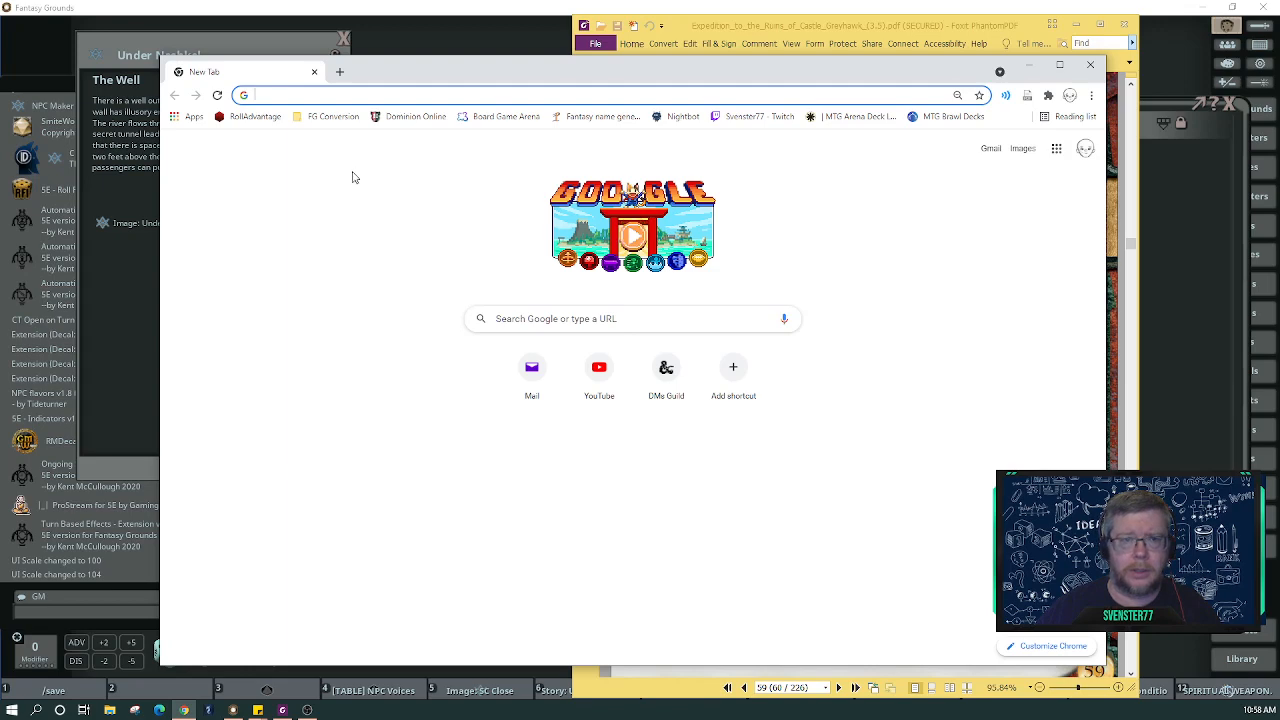
click(340, 117)
click(346, 134)
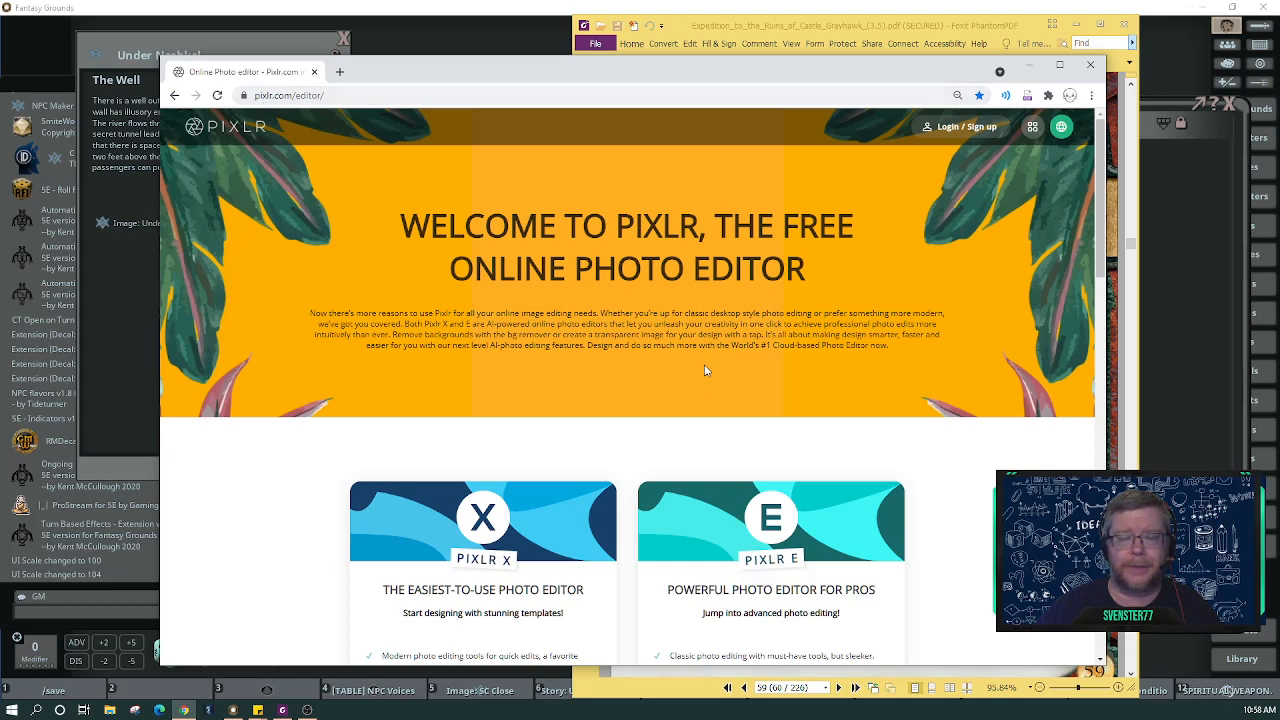
click(779, 562)
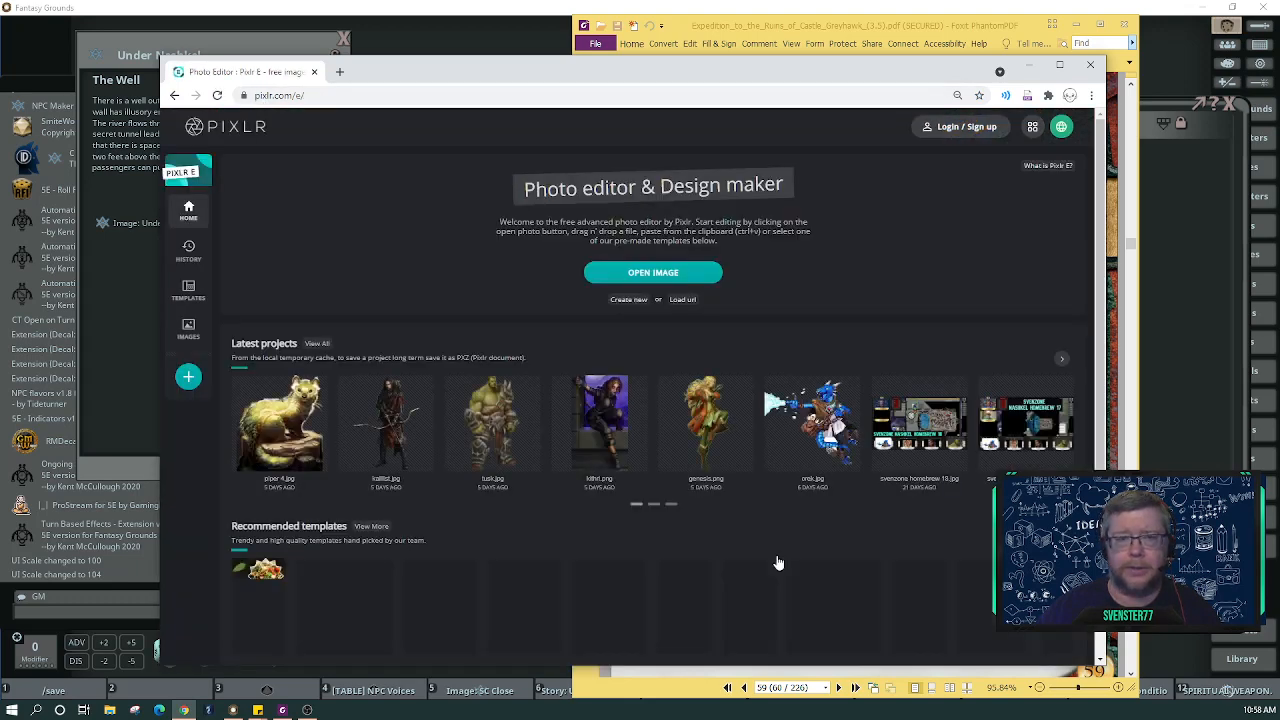
Compare the Pixlr X and Pixlr E feature lists on the Pixlr overview page and return to Pixlr E.
click(174, 95)
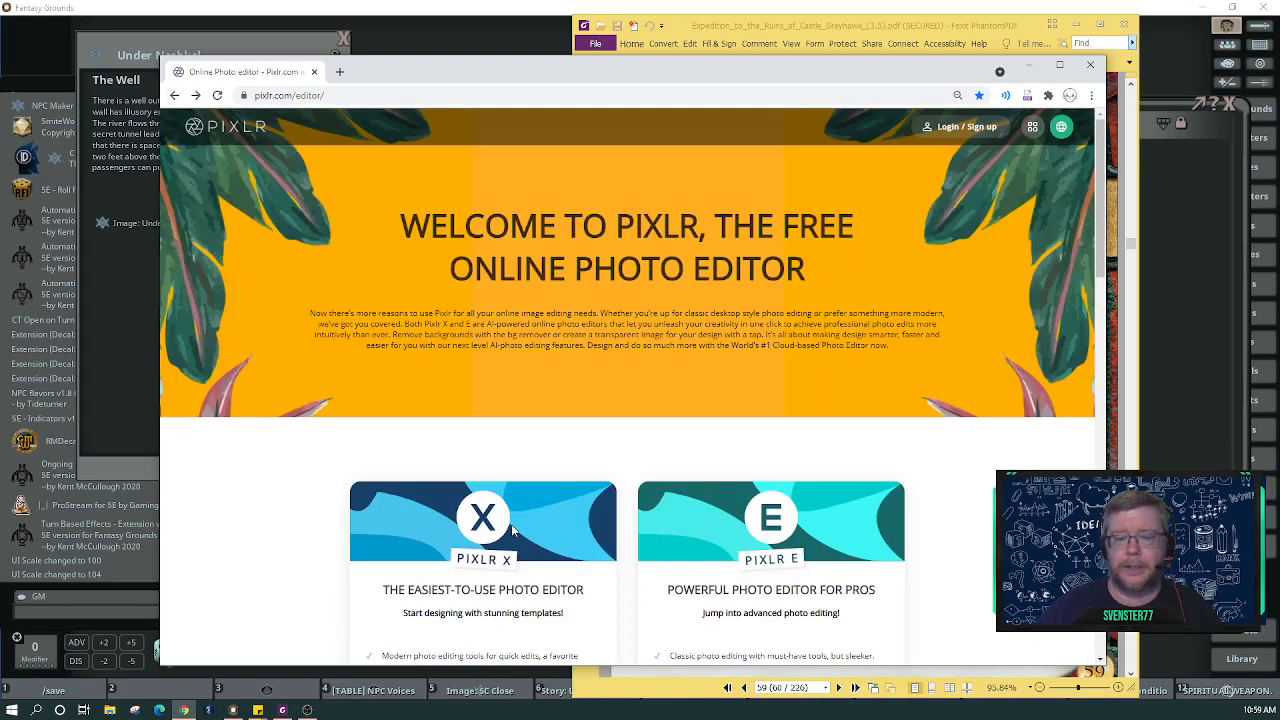
scroll(516, 530, down, 9)
scroll(520, 481, up, 3)
scroll(520, 481, up, 2)
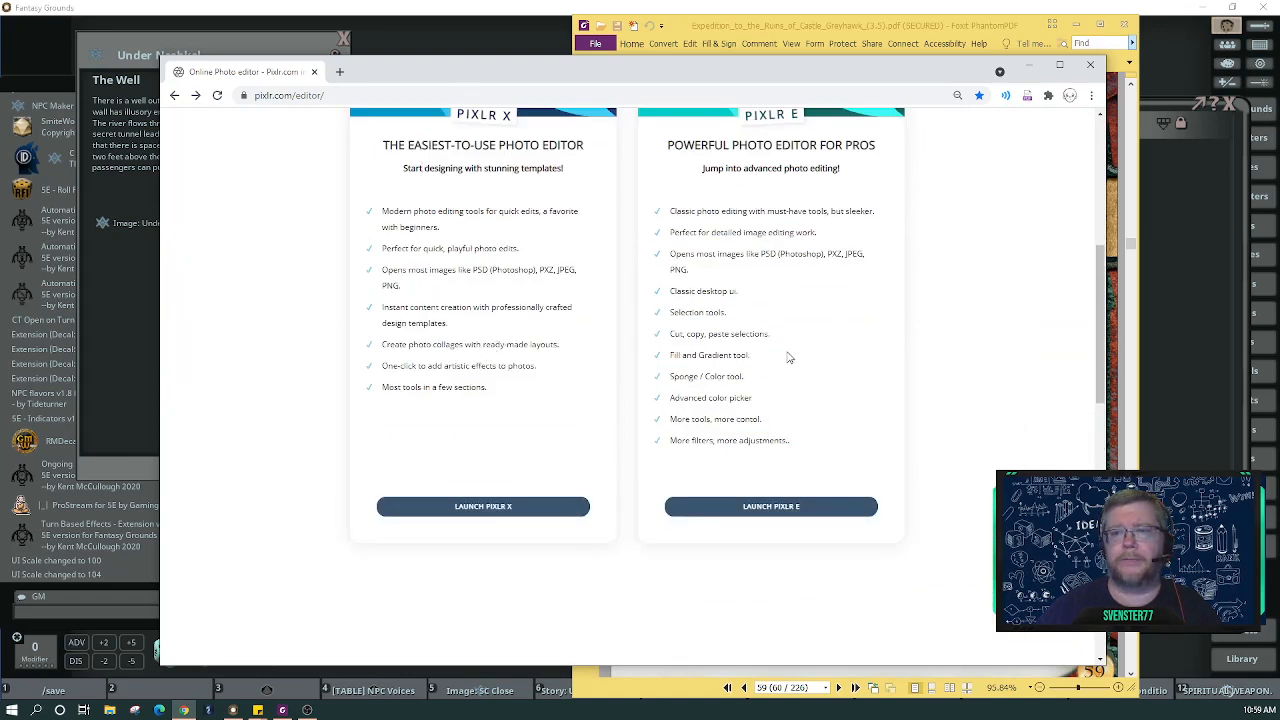
scroll(825, 419, up, 5)
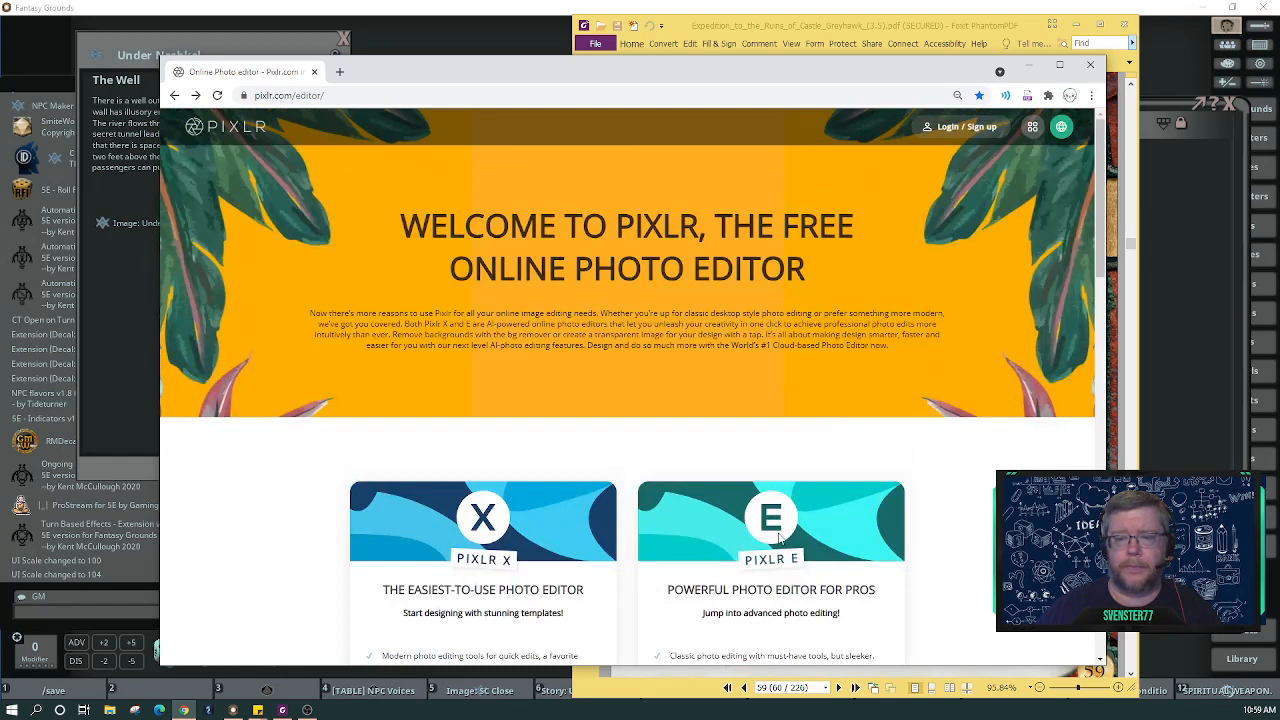
click(766, 562)
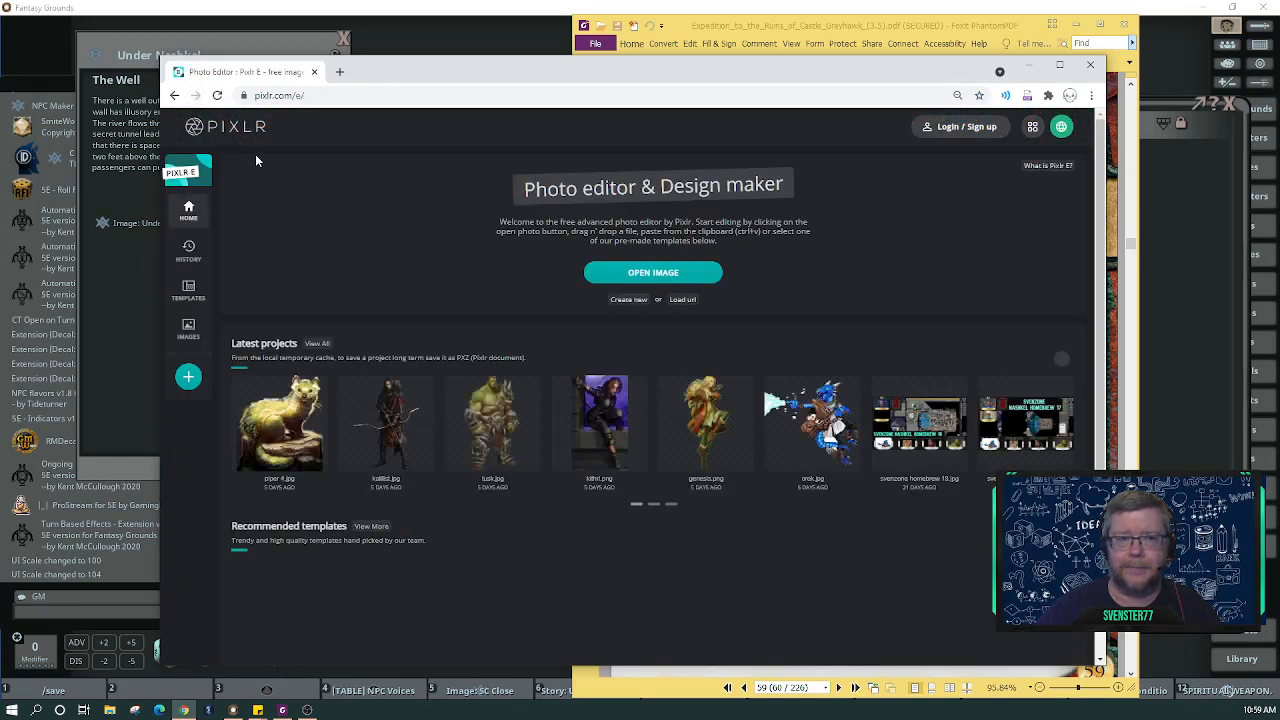
Open Shatterstone.JPG from the FG Maps folder in Pictures and inspect the map's detail up close.
click(668, 276)
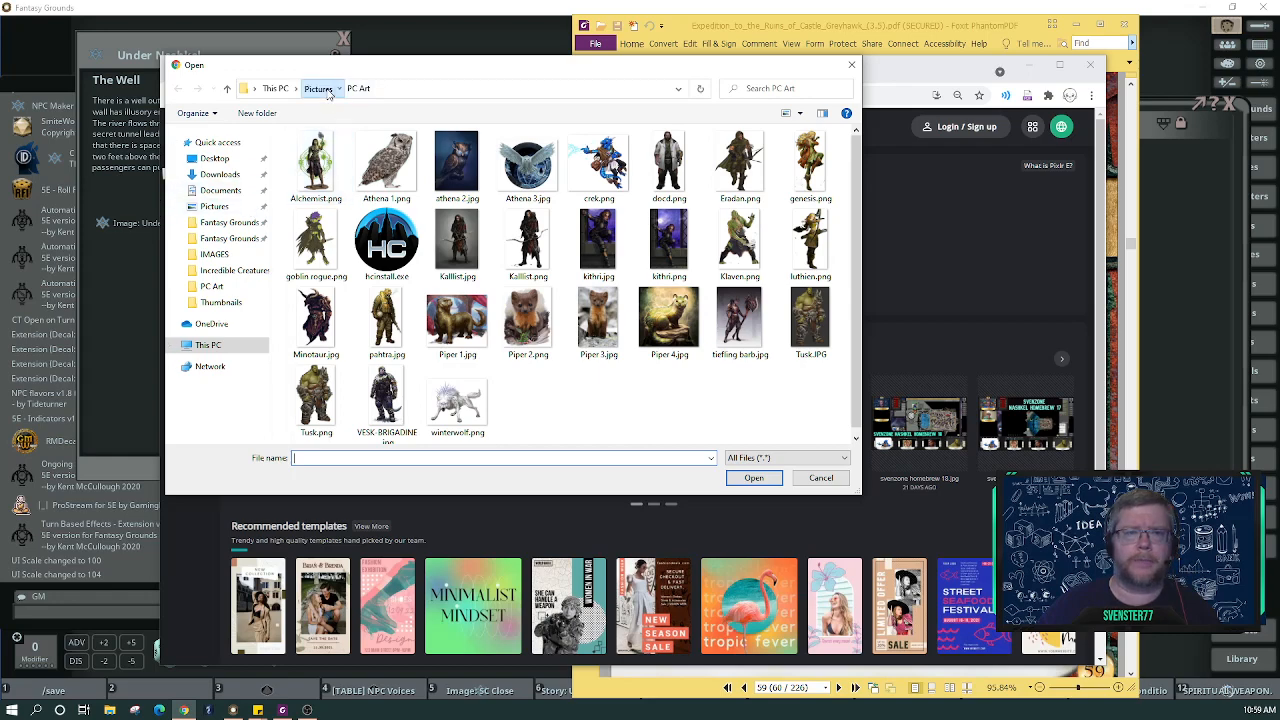
click(318, 89)
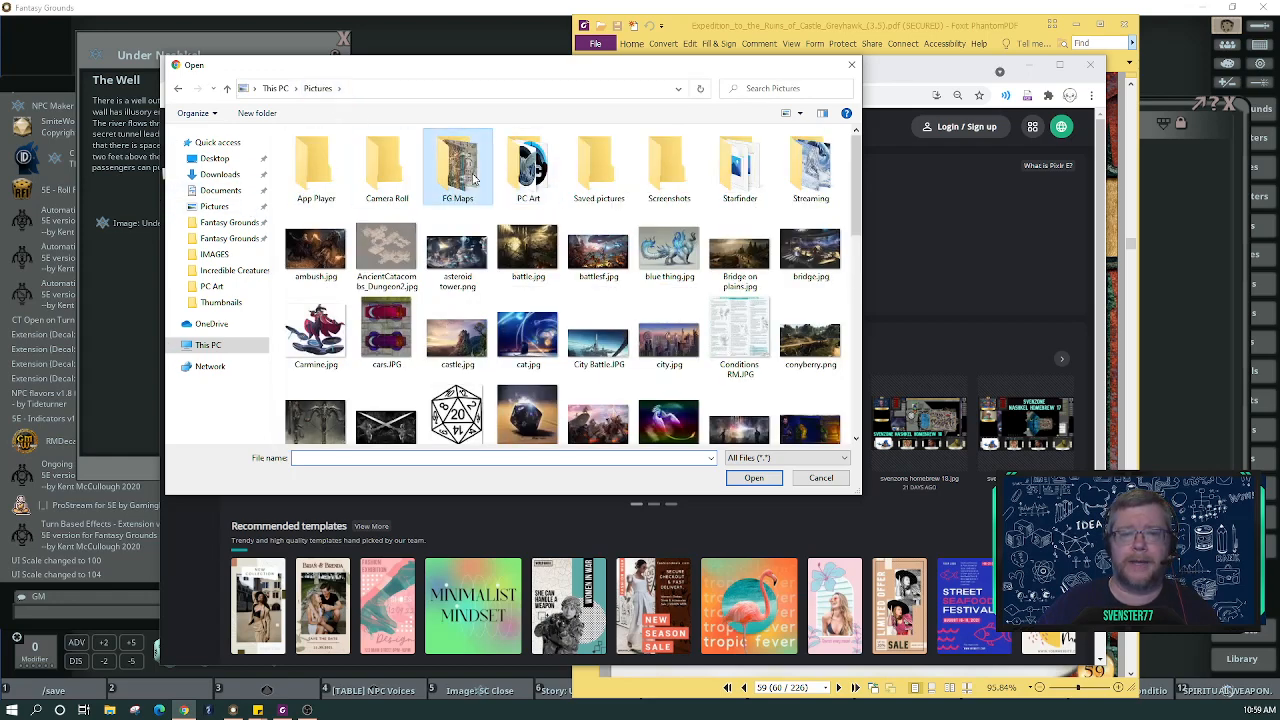
double_click(475, 178)
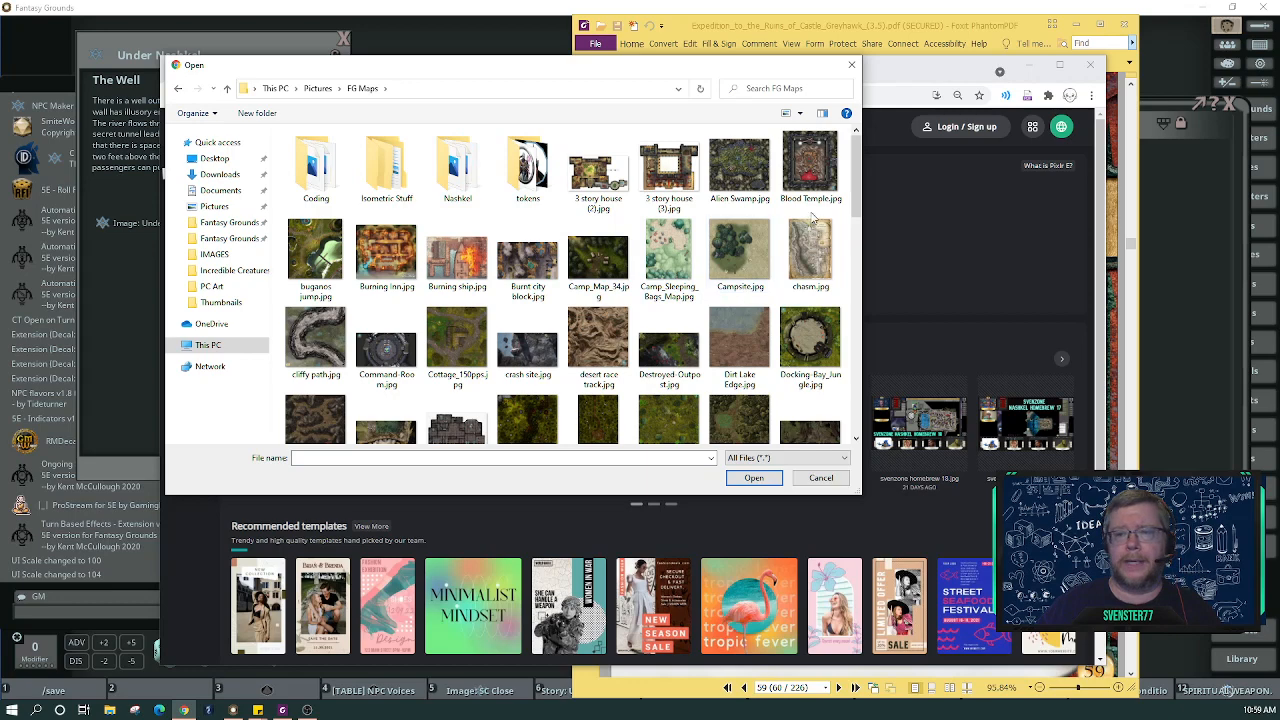
drag(857, 200, 878, 425)
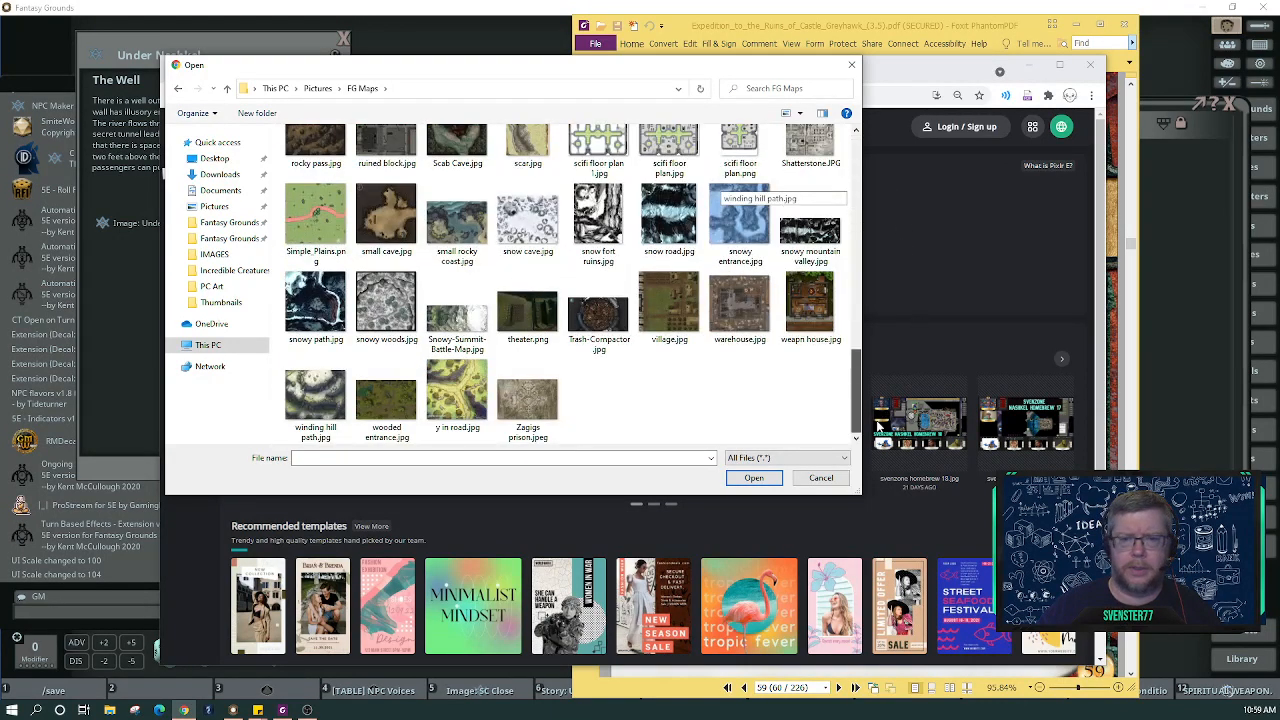
click(838, 155)
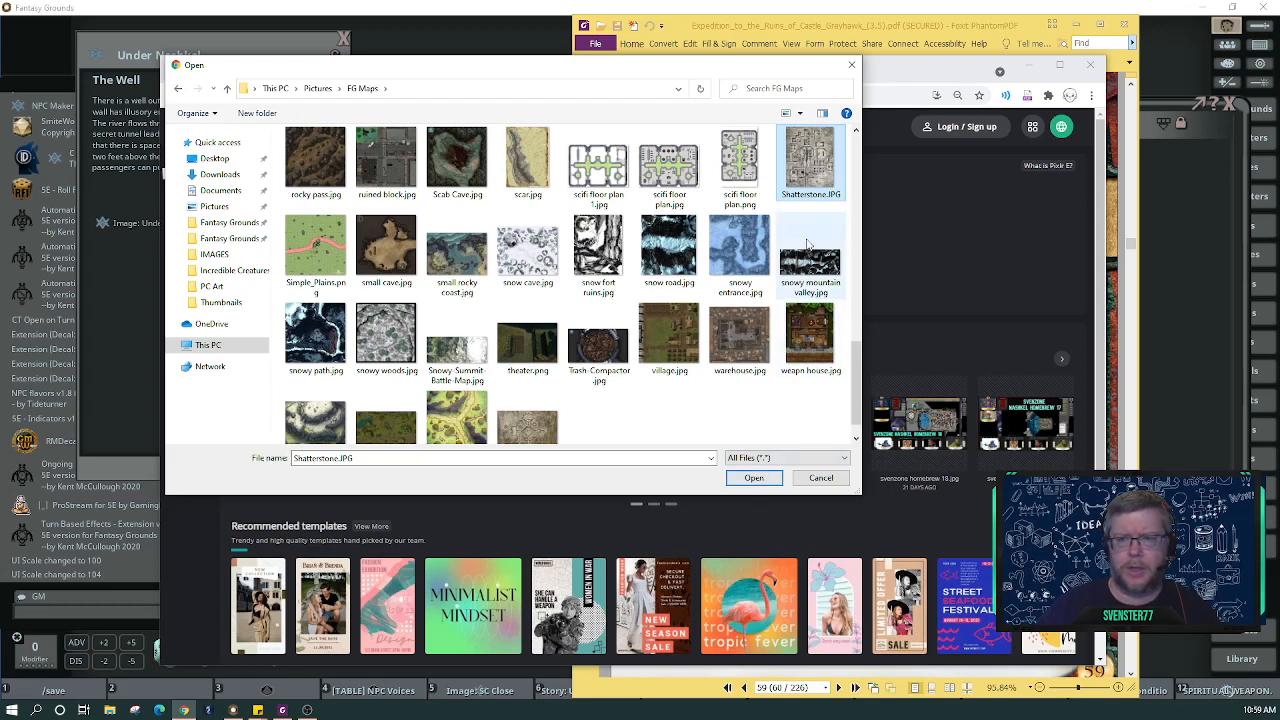
mouse_move(808, 183)
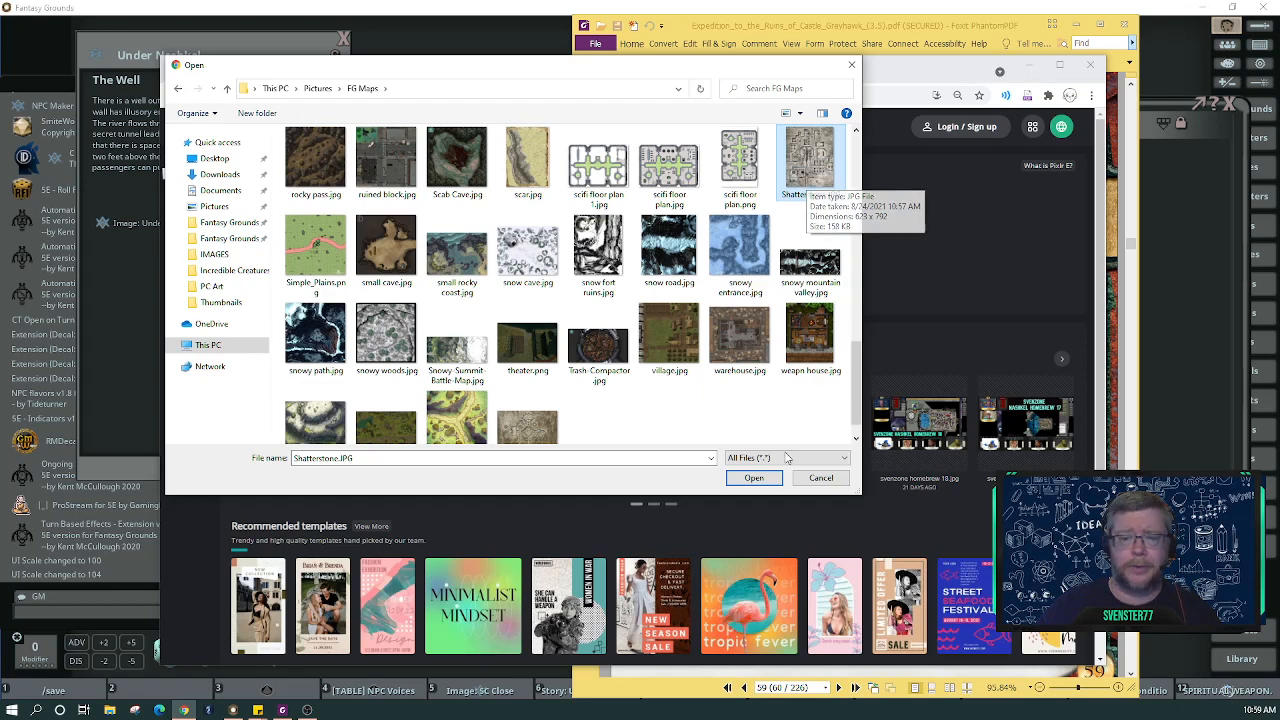
click(760, 481)
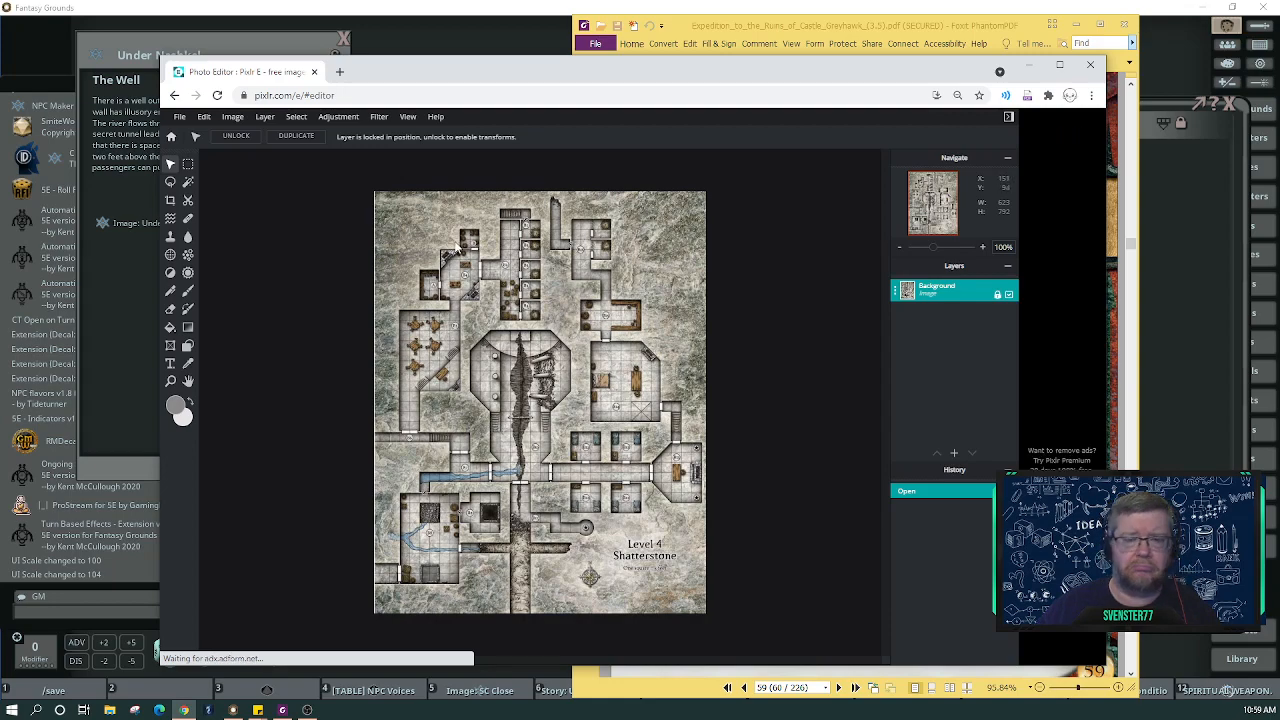
scroll(428, 258, up, 4)
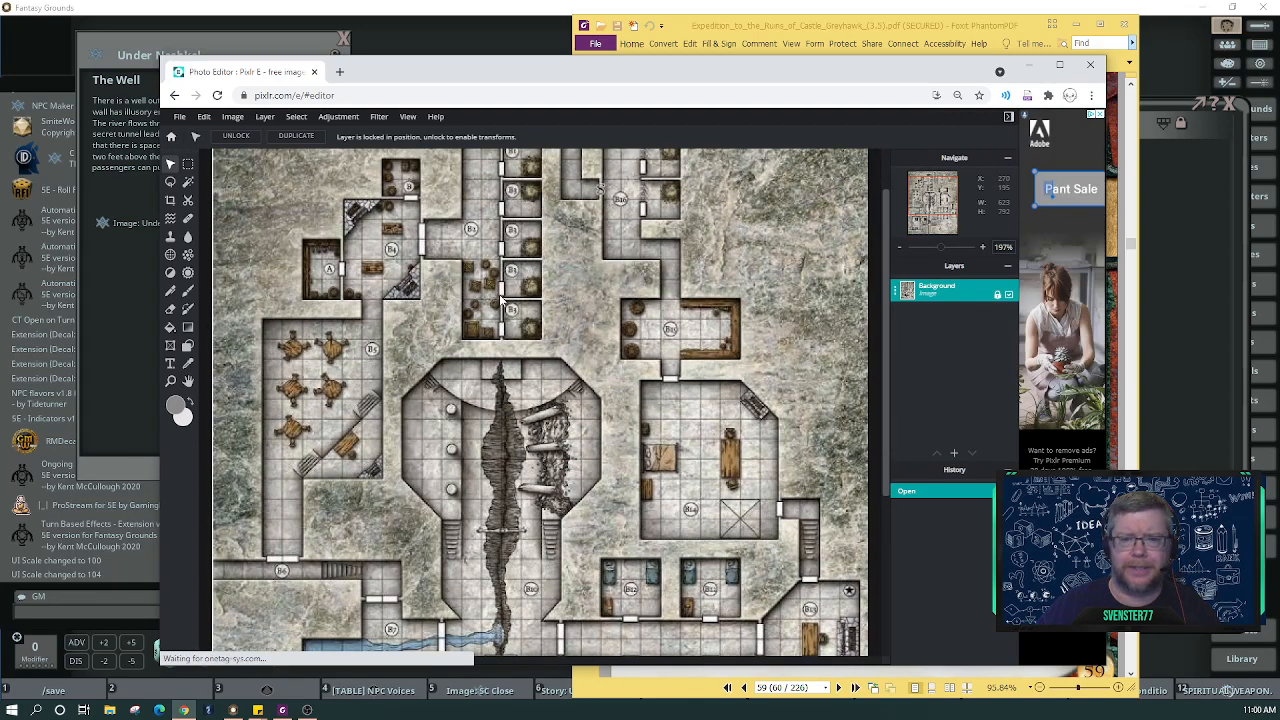
scroll(528, 376, up, 2)
scroll(522, 372, down, 5)
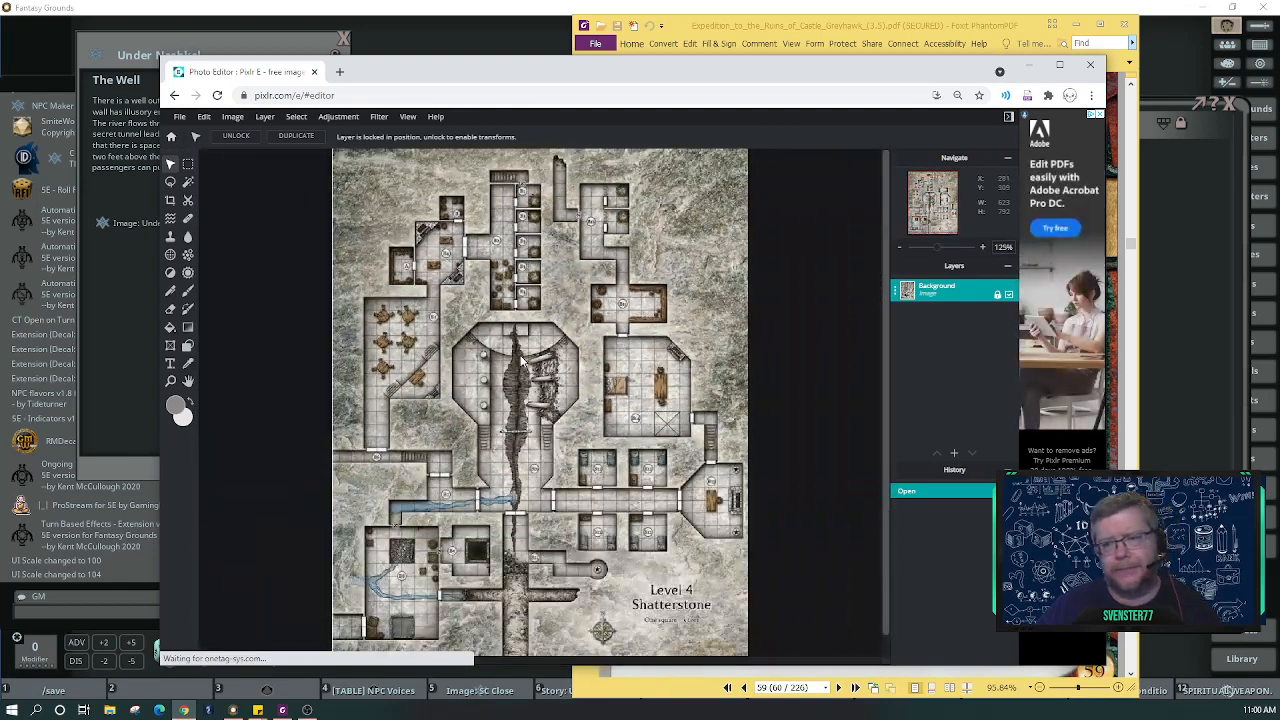
scroll(509, 314, down, 1)
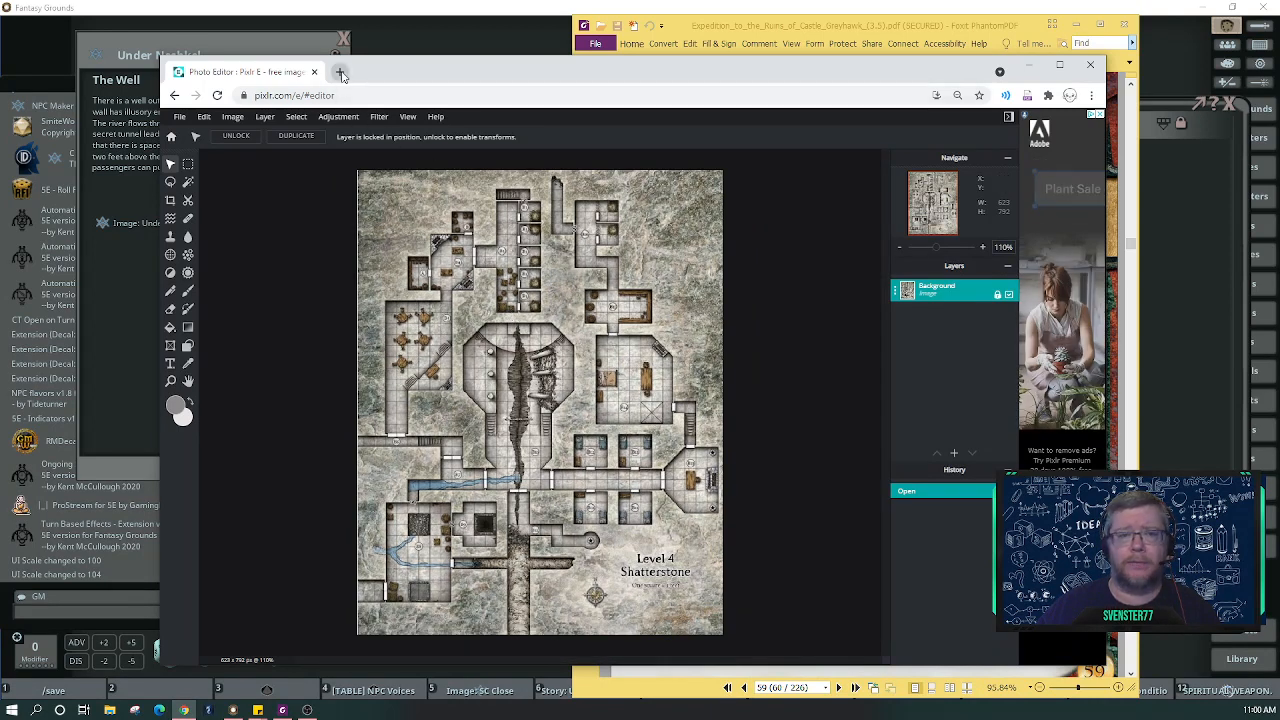
Search Google in a new browser tab for "shatterstone map dnd" and show the image results.
click(340, 72)
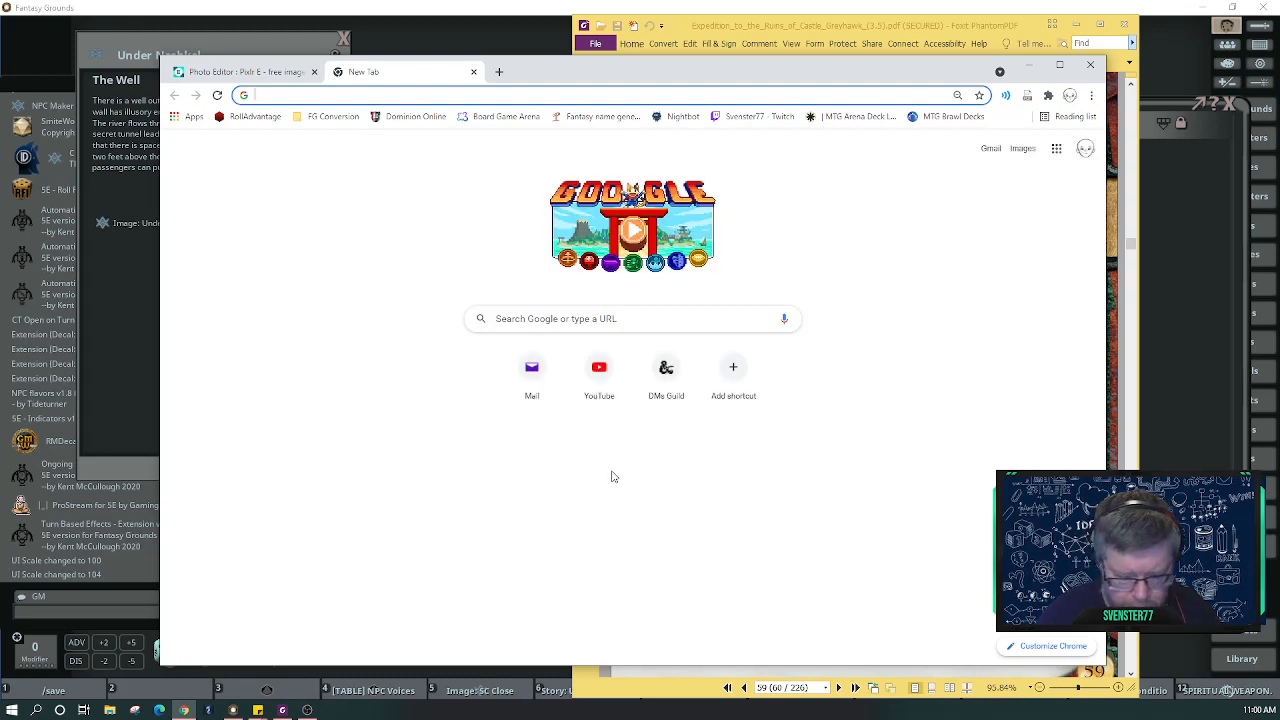
text(sha)
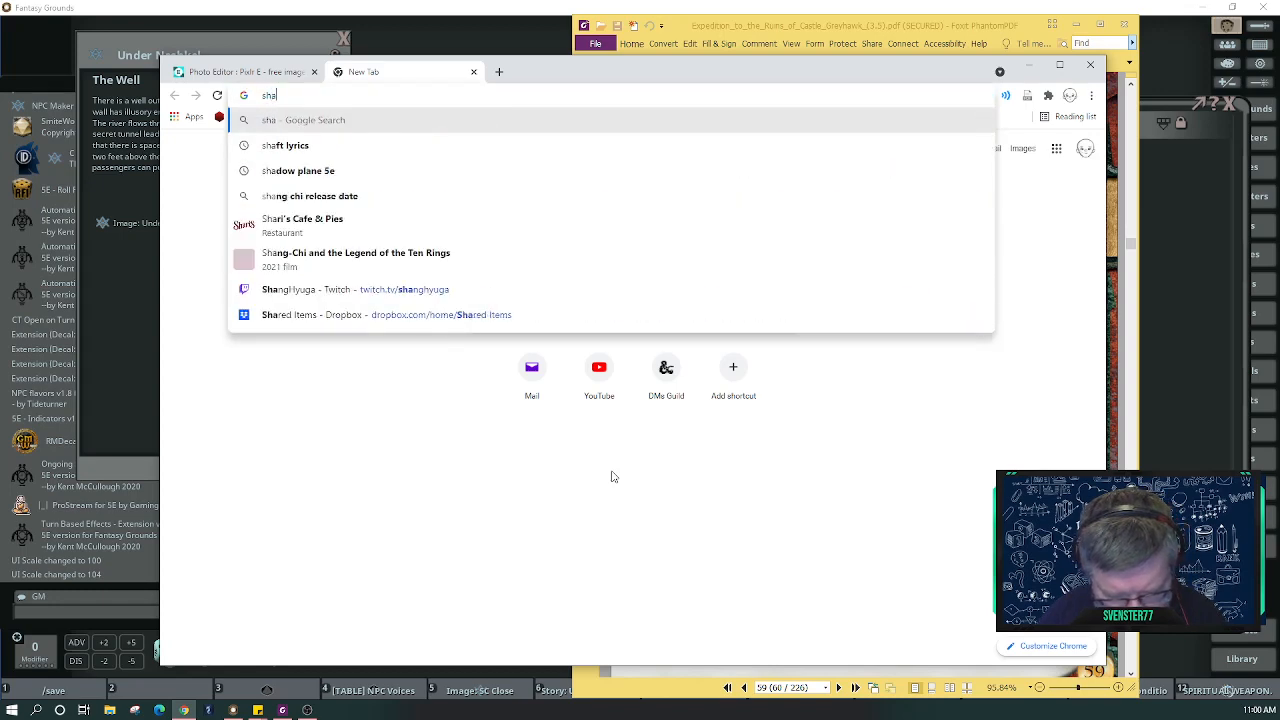
text(tterston)
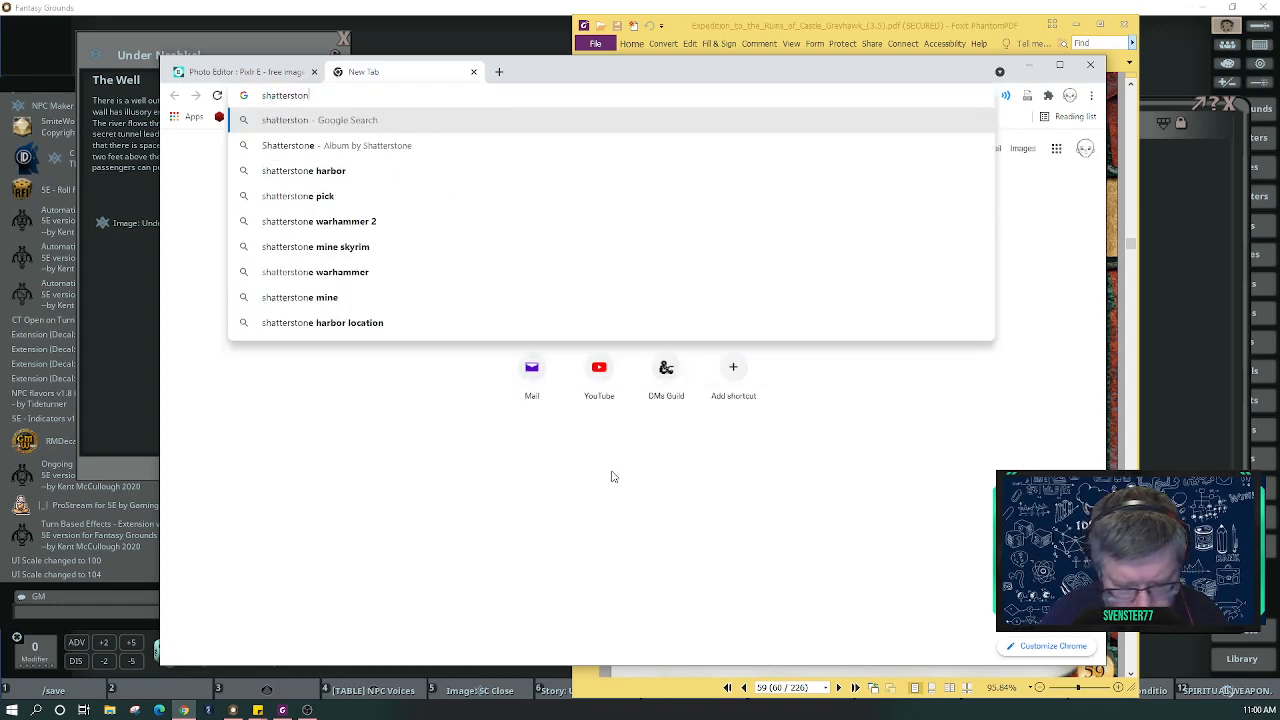
text(e map)
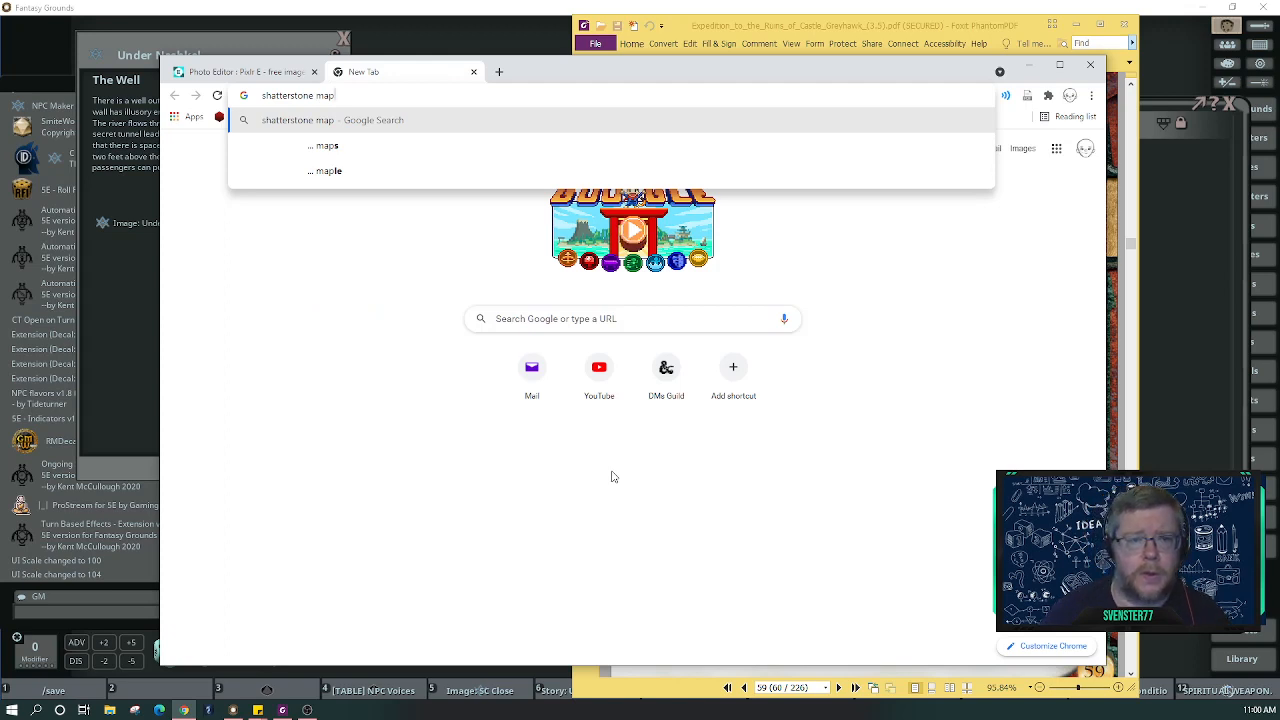
text( dnd)
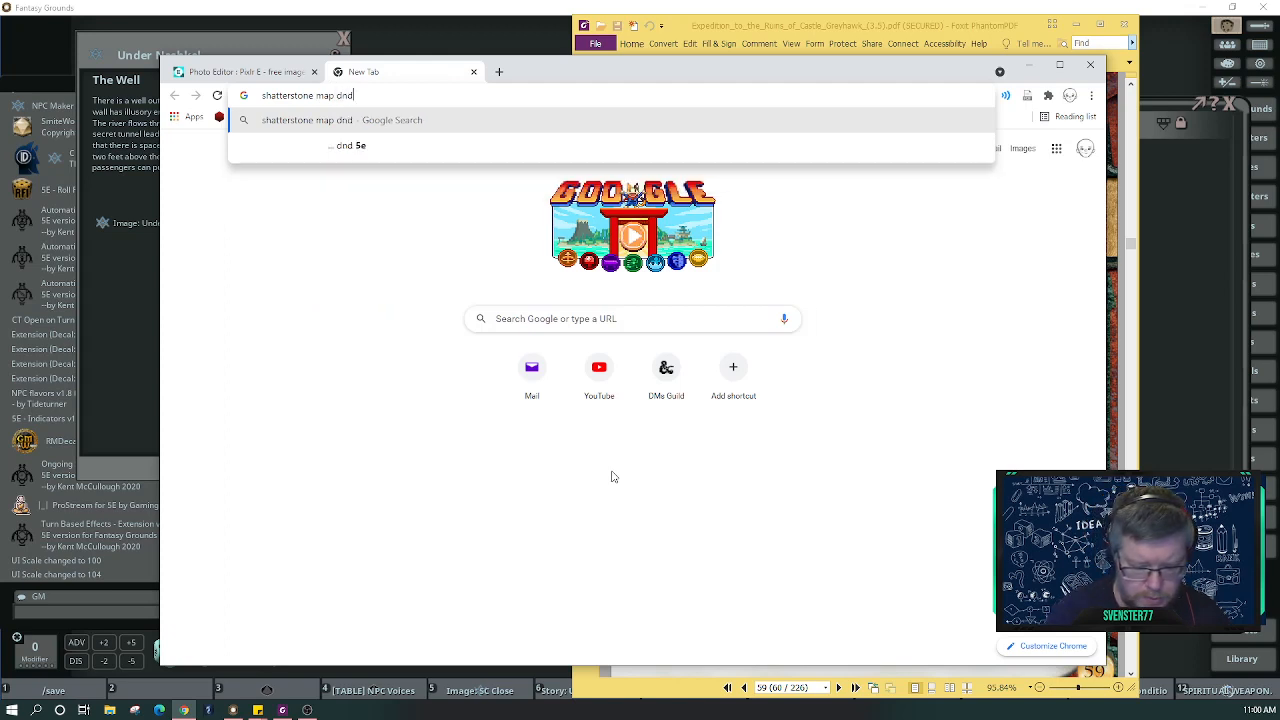
key(Return)
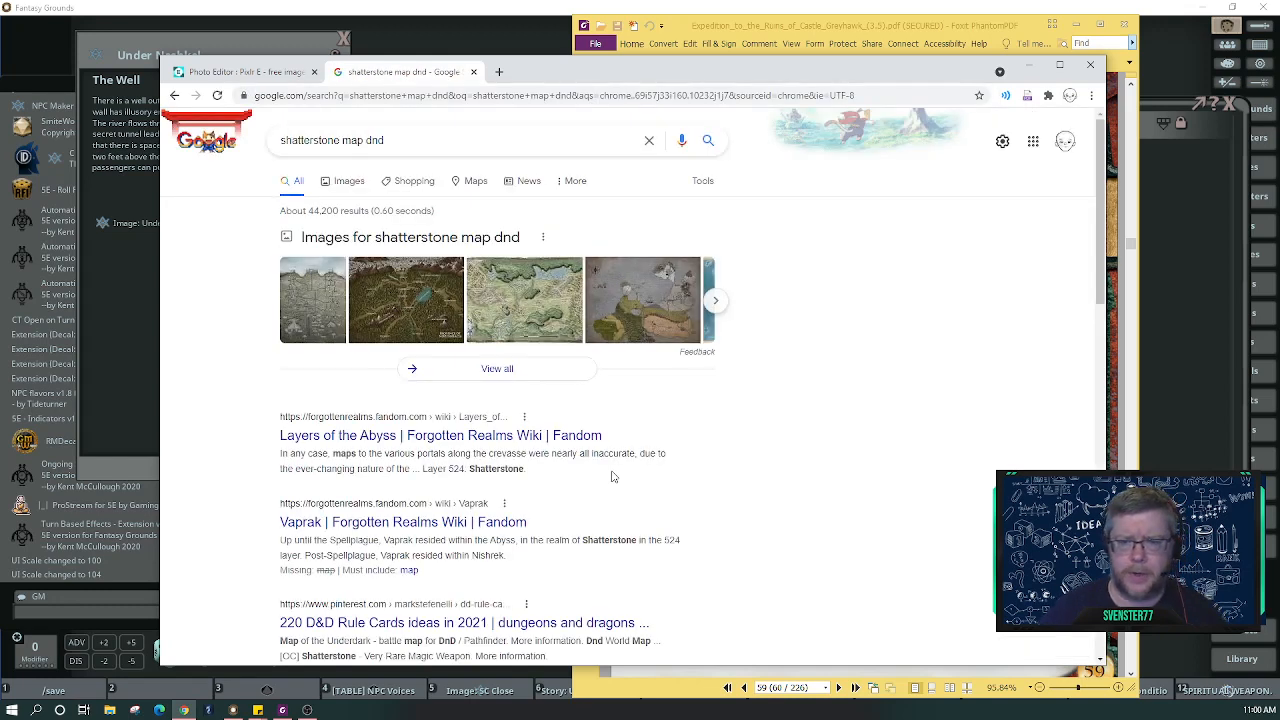
click(345, 182)
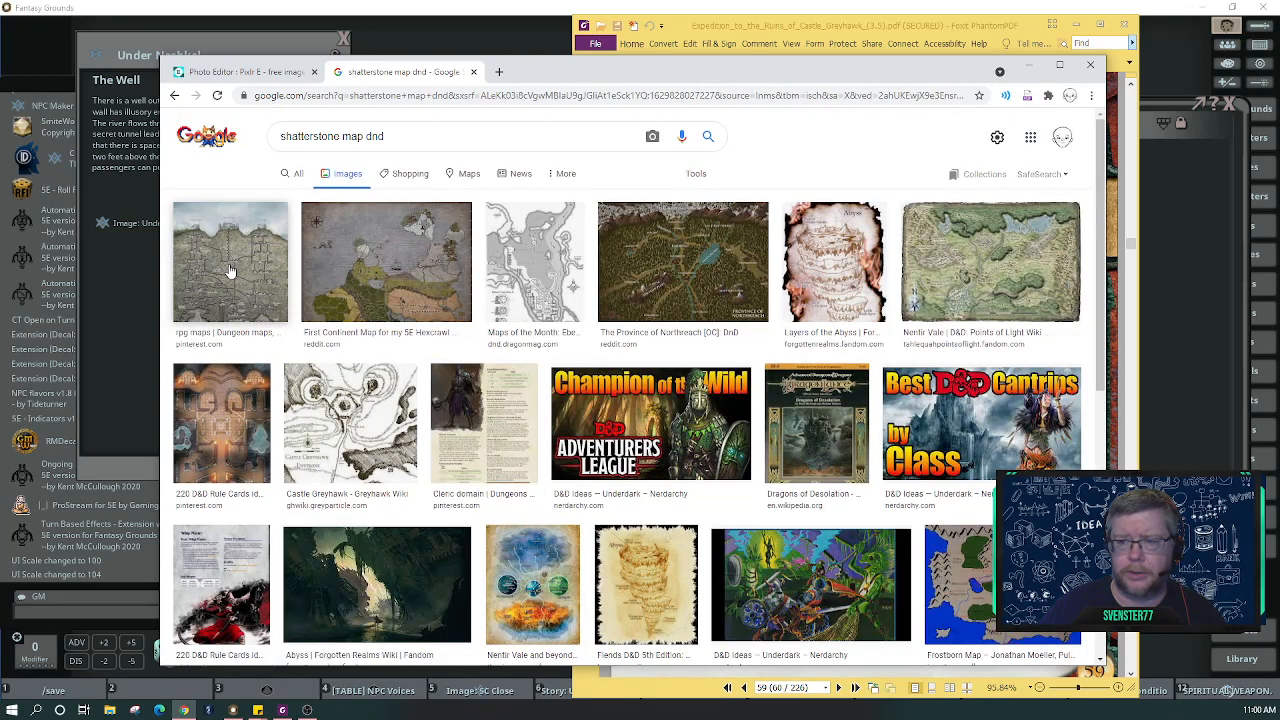
Preview the castle dungeon cross-section image, look through the other map results for a Shatterstone map, and close the search tab.
click(230, 271)
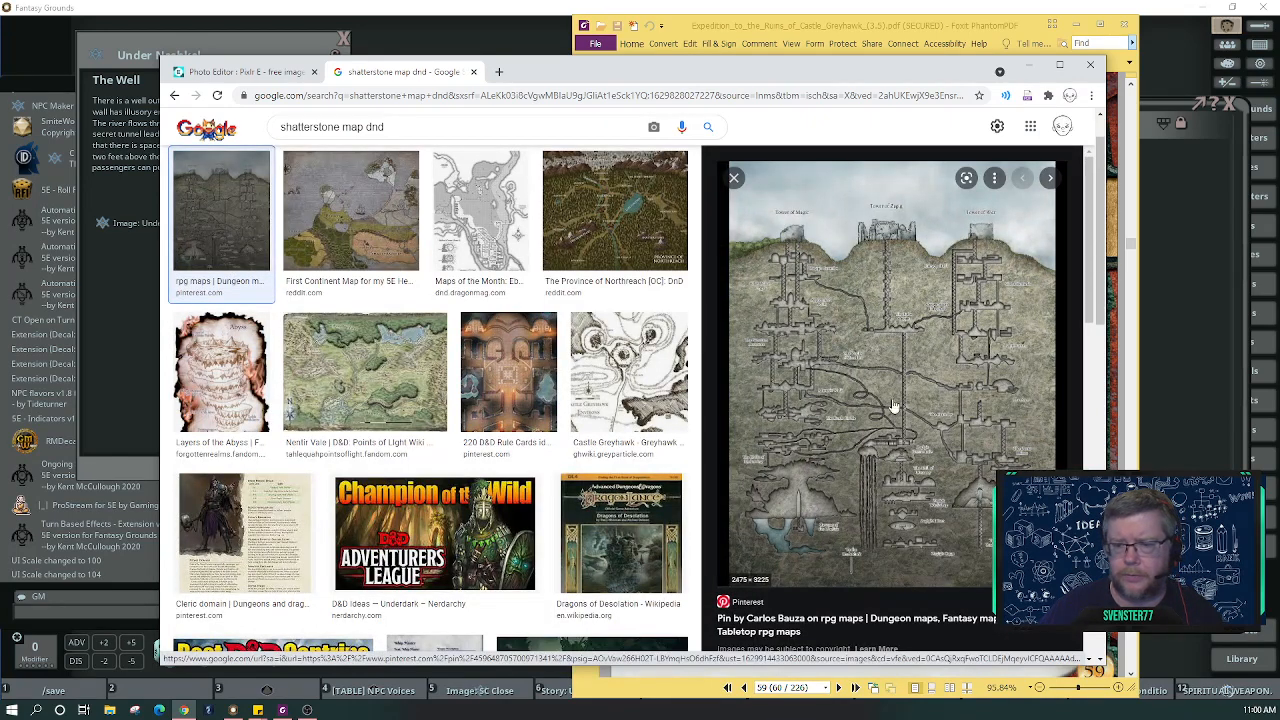
click(735, 179)
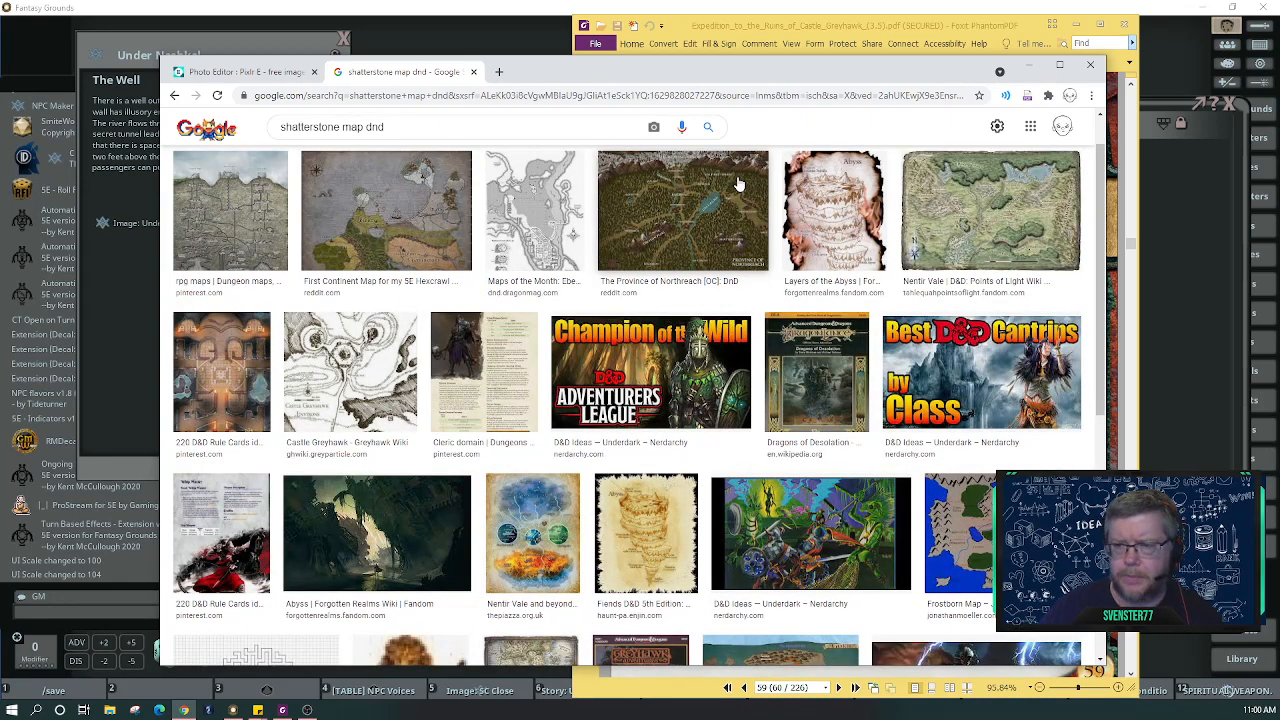
scroll(862, 370, down, 4)
scroll(862, 370, down, 2)
scroll(862, 370, up, 5)
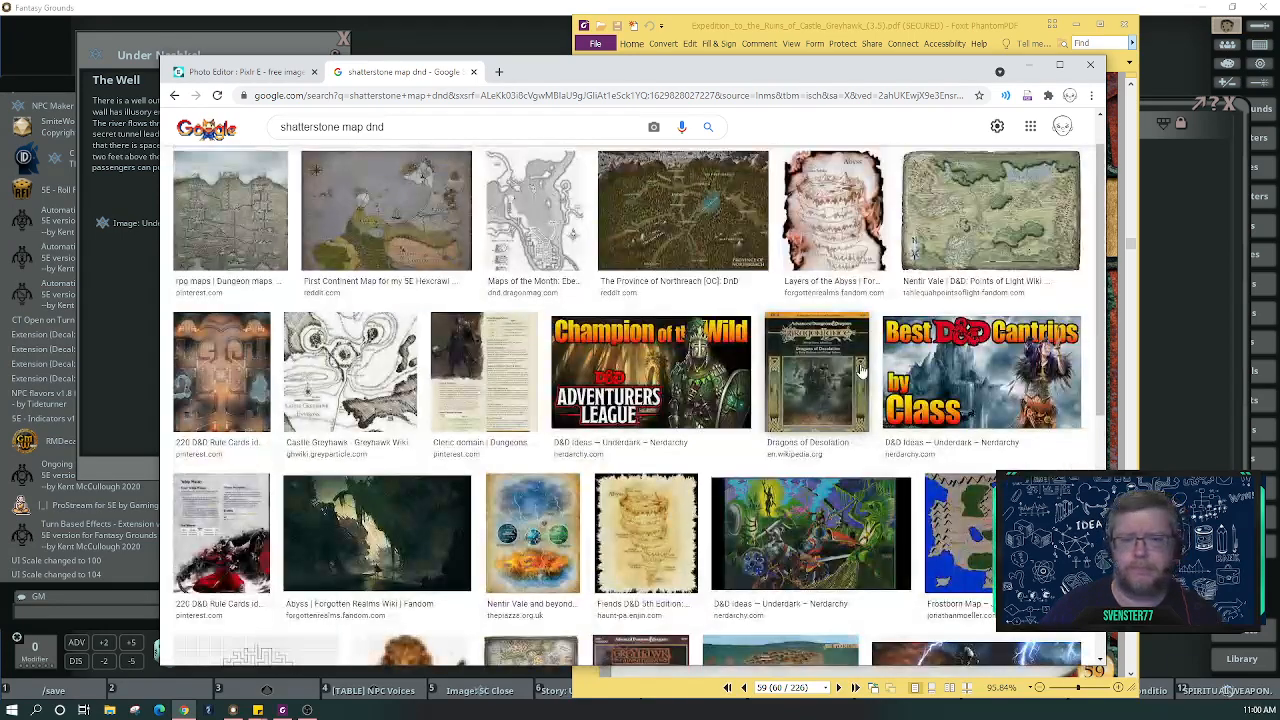
scroll(862, 370, down, 3)
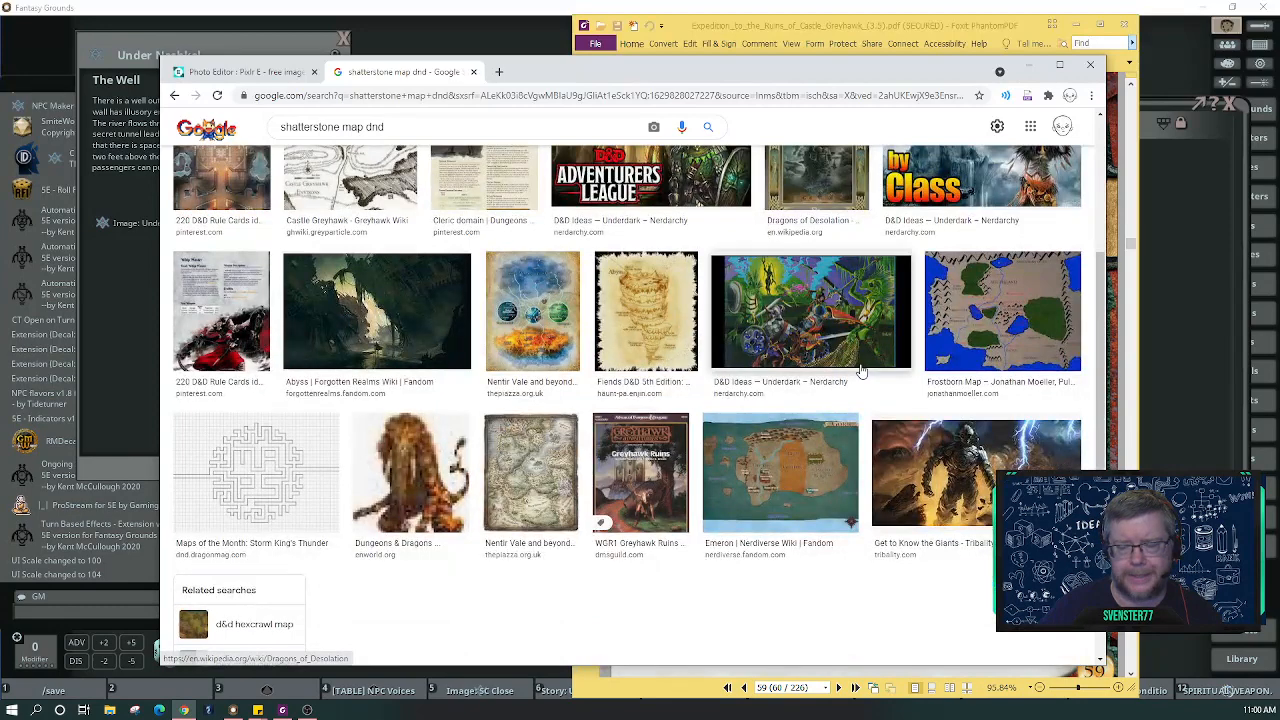
scroll(862, 370, up, 4)
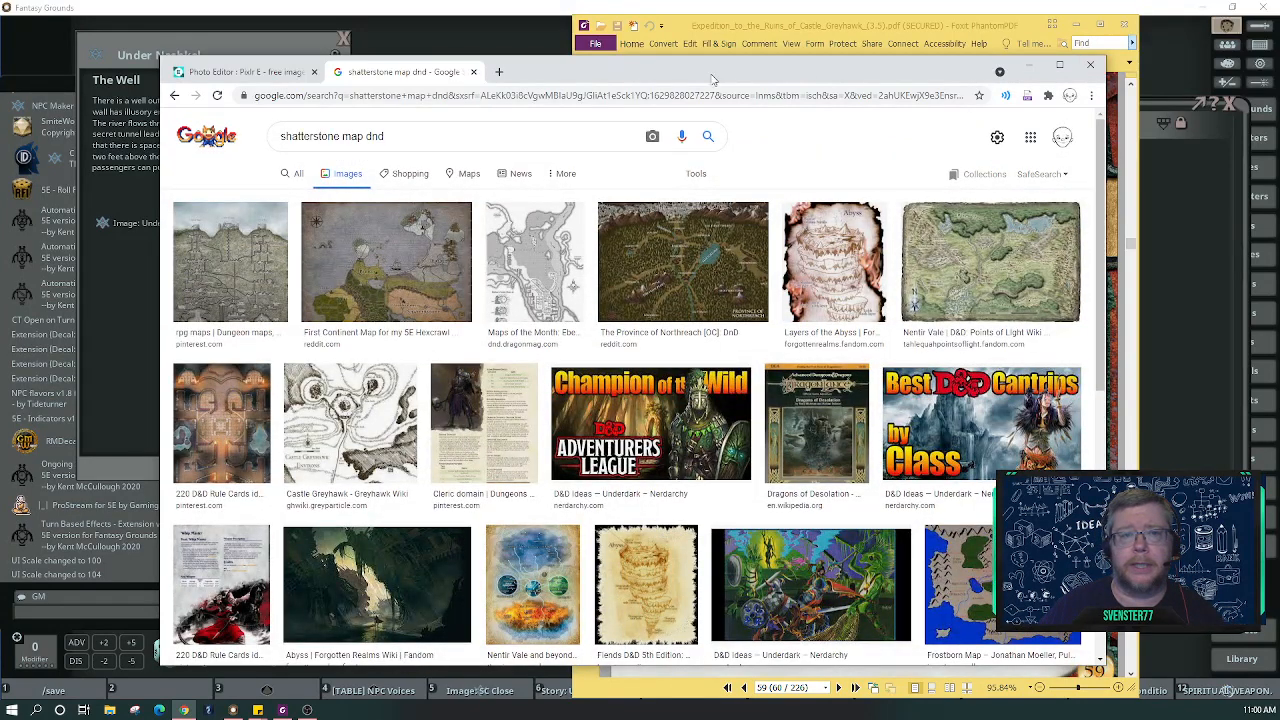
click(473, 72)
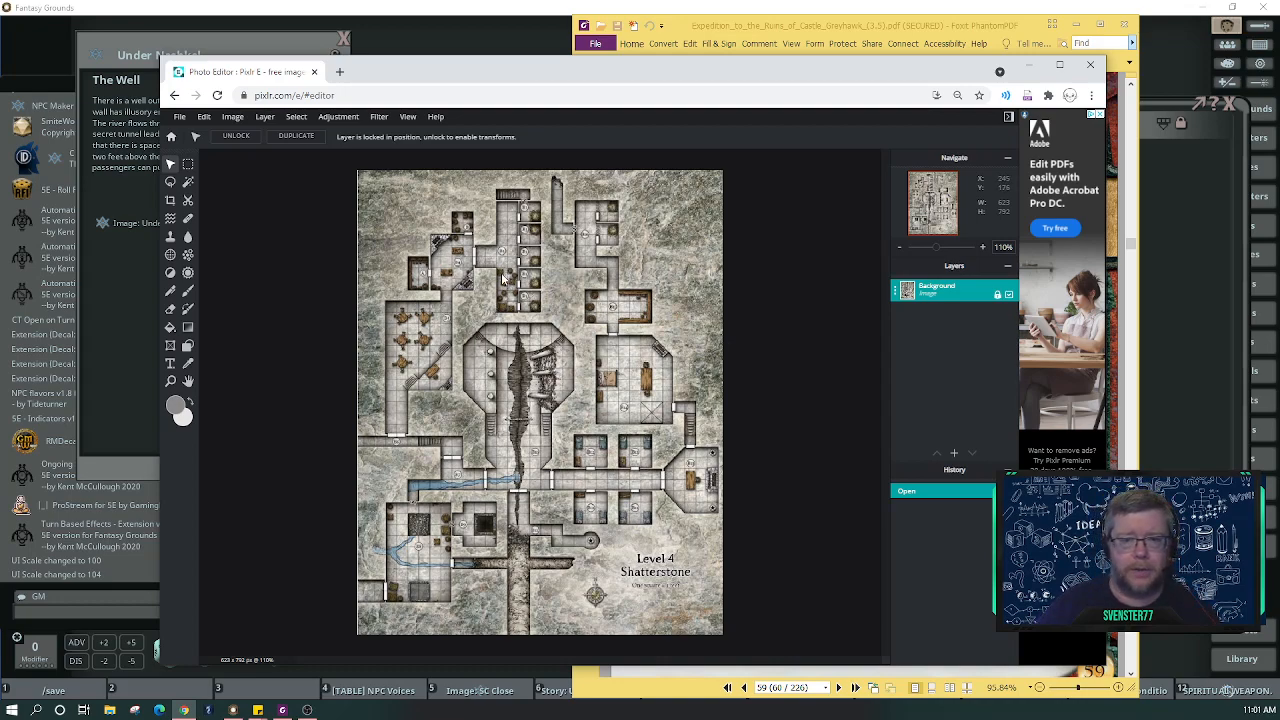
Set up the Clone Stamp with a 20 px brush and sample clean floor in room B2 as the source.
scroll(485, 243, up, 3)
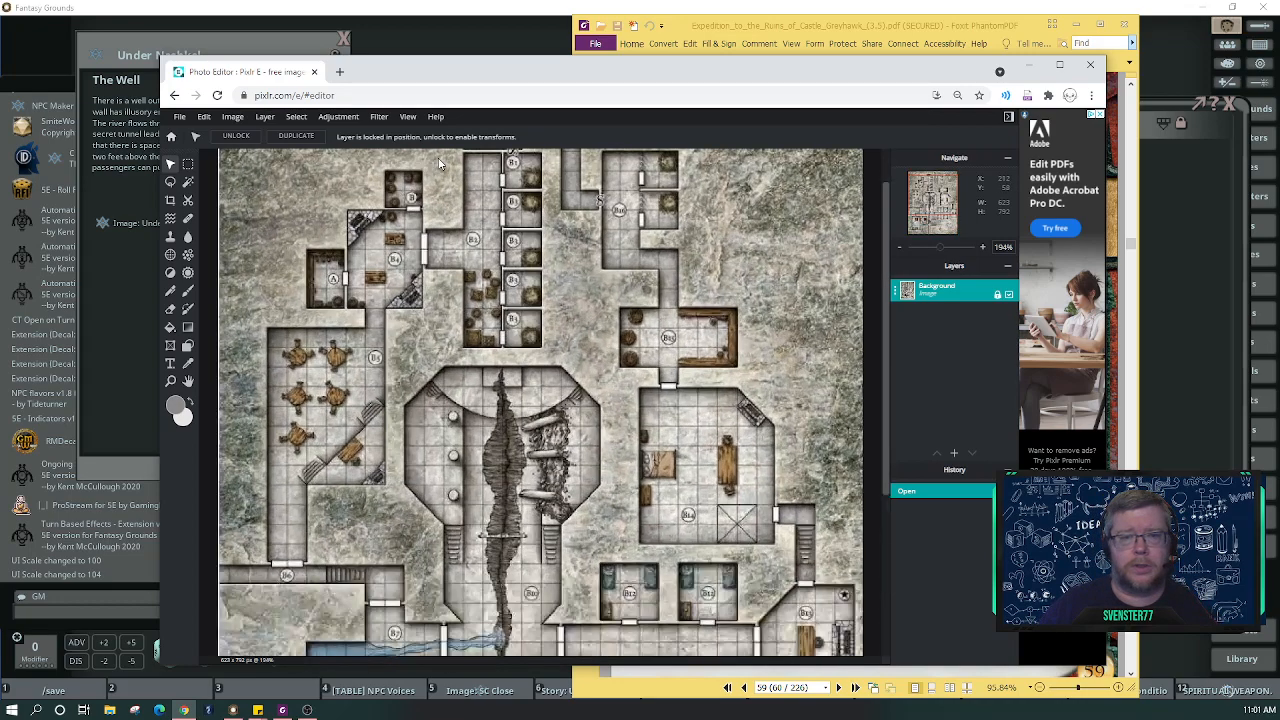
scroll(440, 163, up, 4)
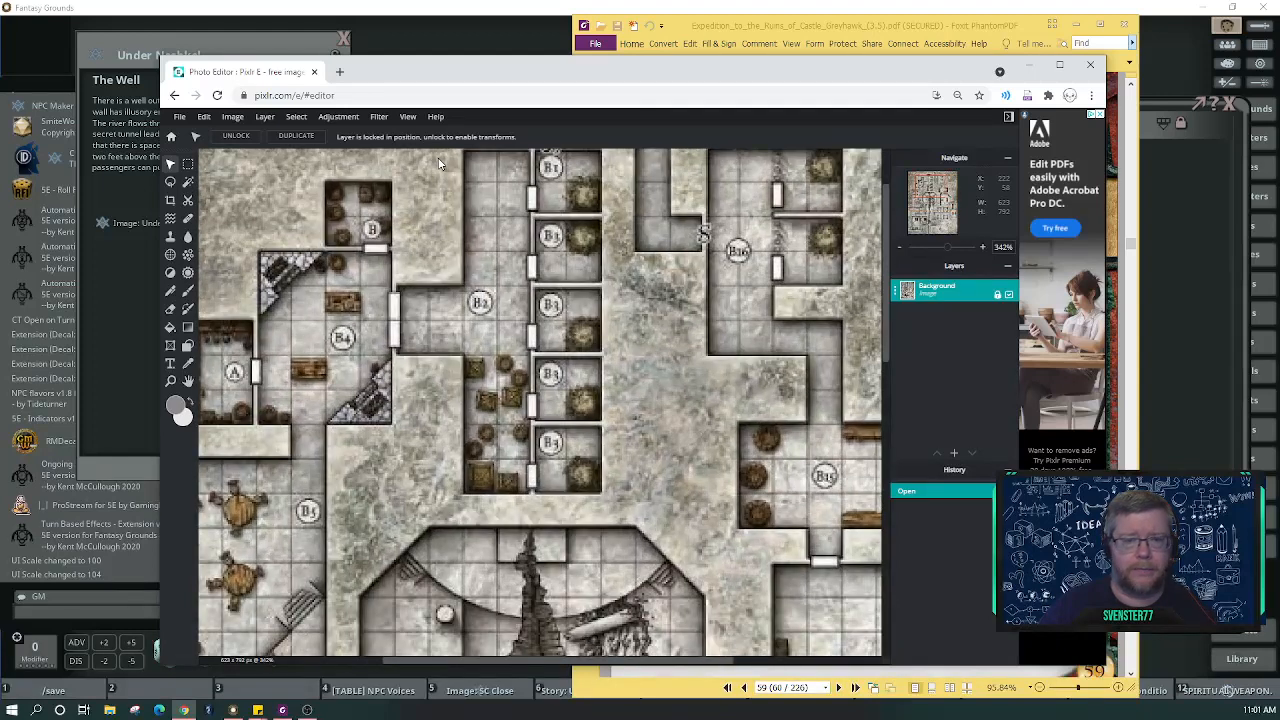
click(171, 238)
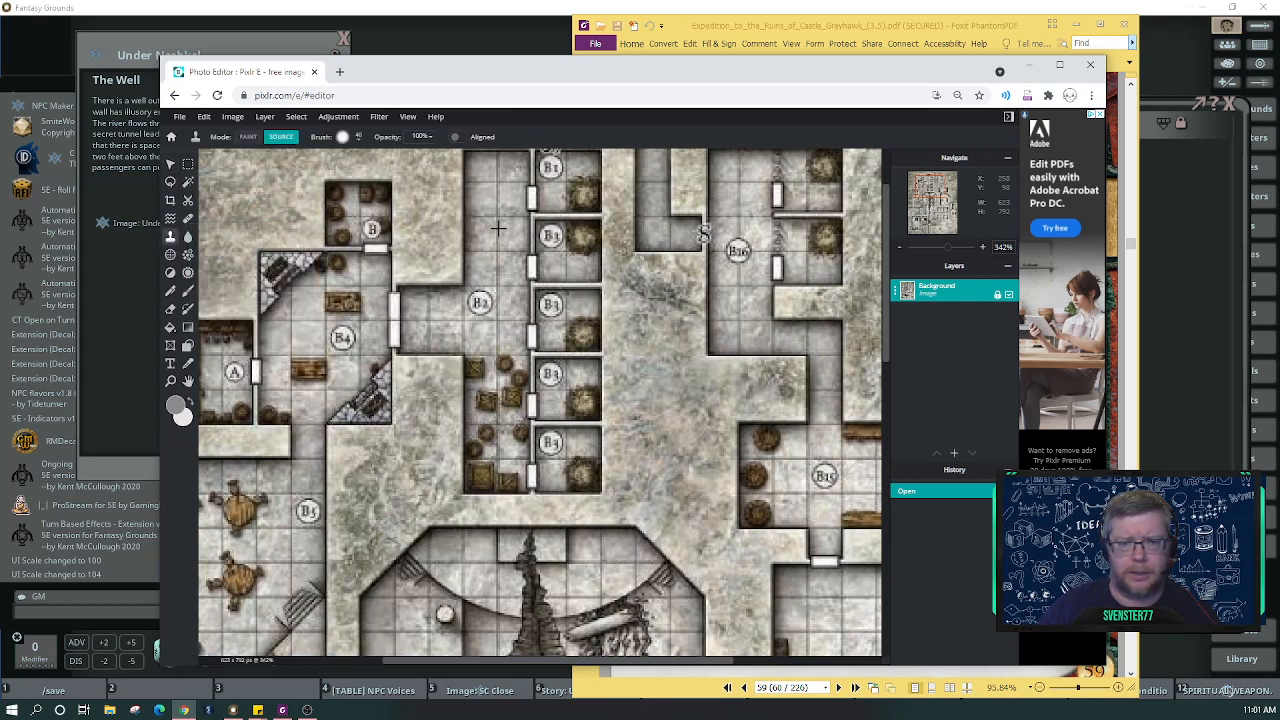
click(361, 137)
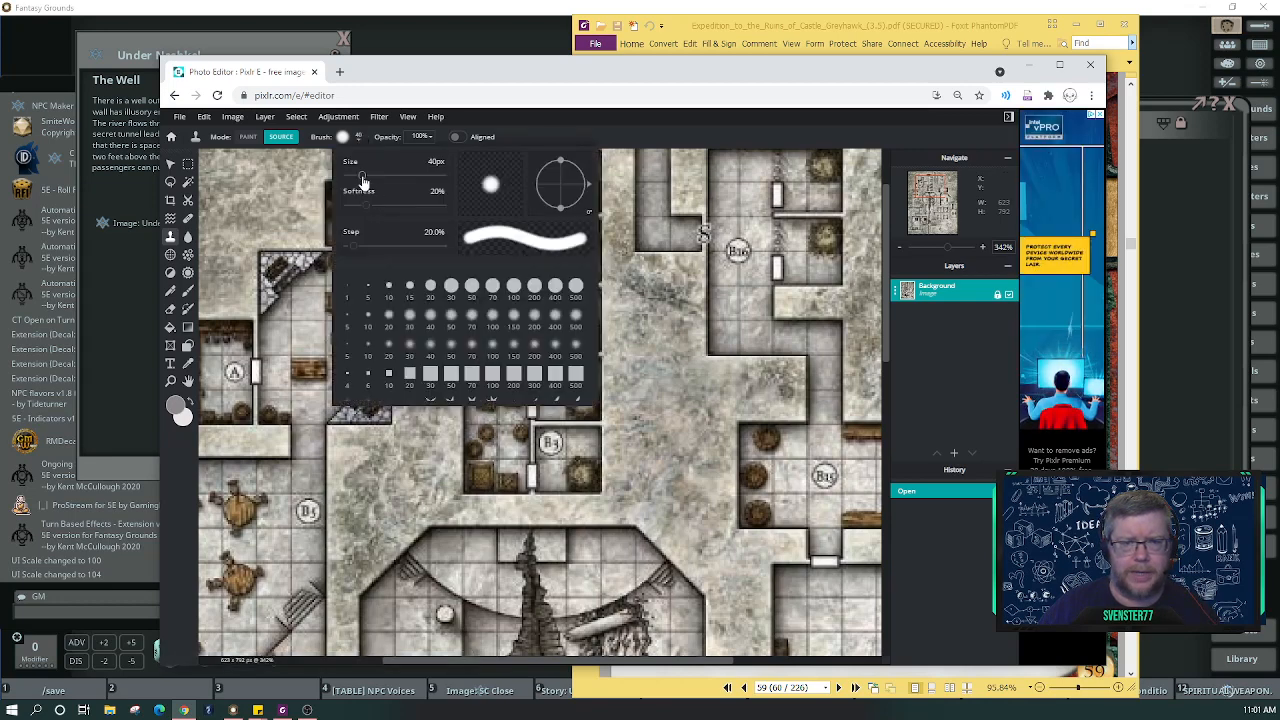
drag(362, 177, 354, 180)
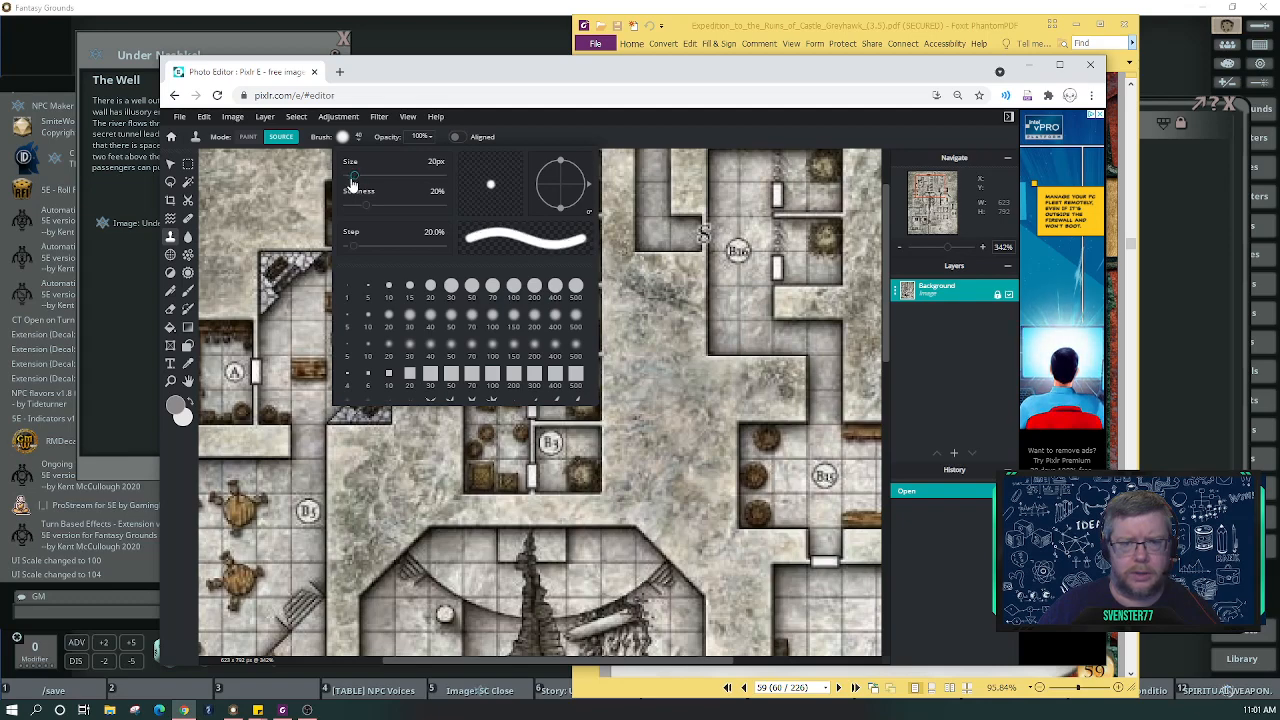
click(280, 173)
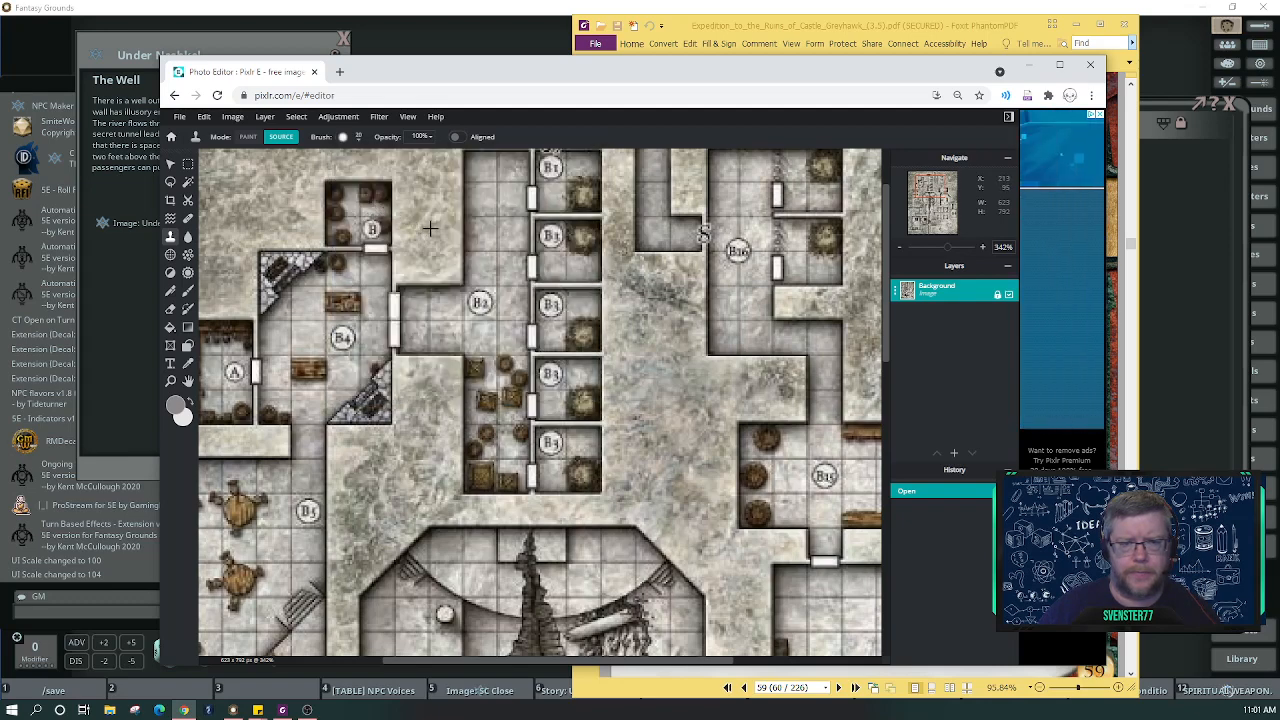
click(510, 233)
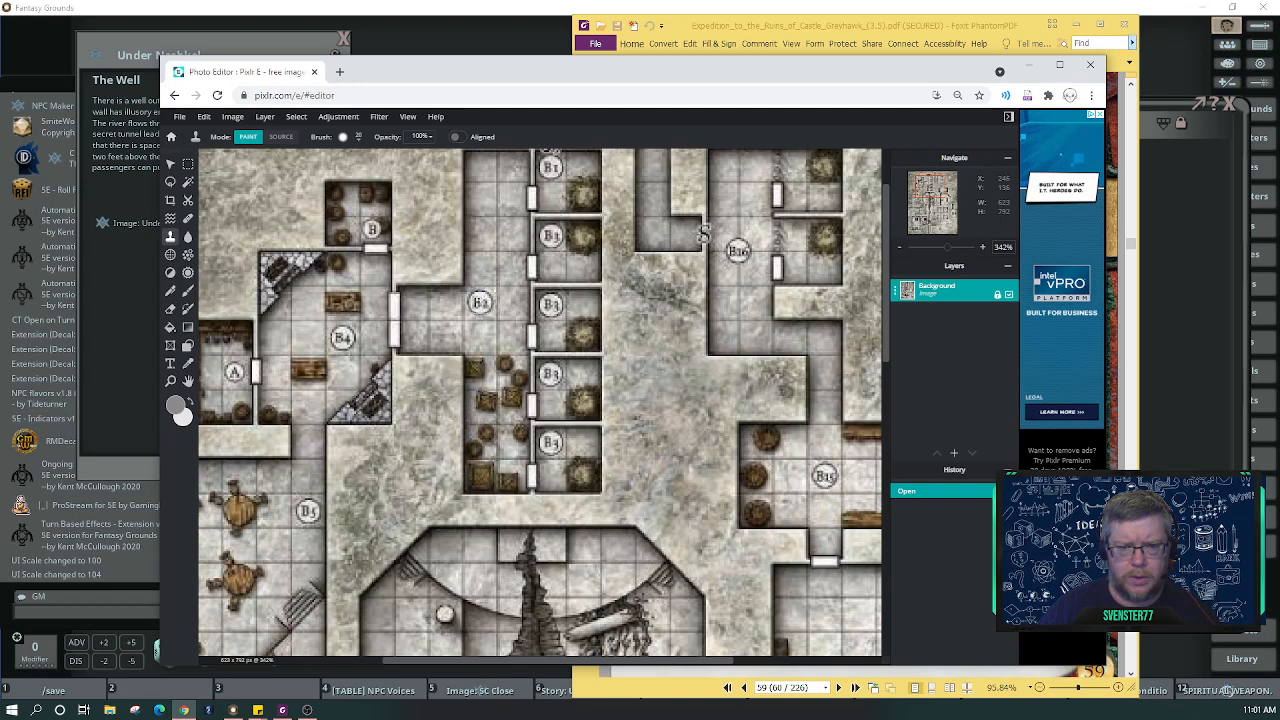
Clone clean floor over the room labels B2, B4, A, B5 and B15 to remove them from the map.
click(480, 302)
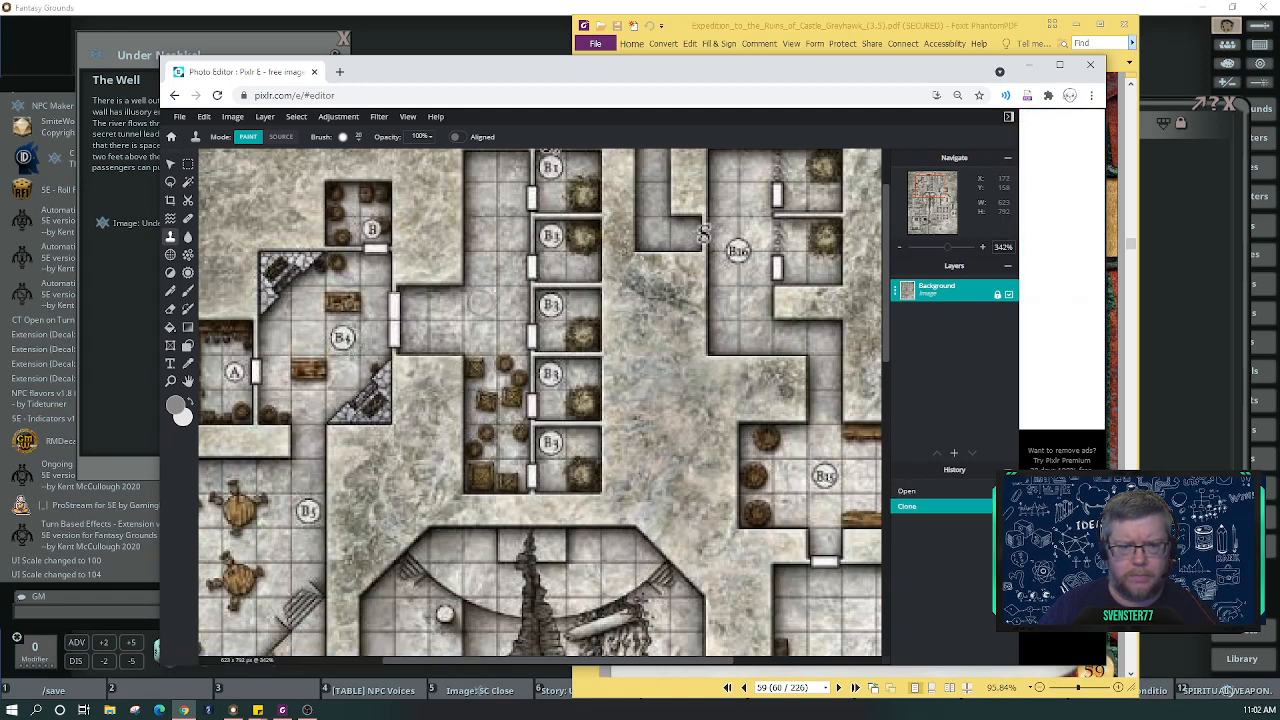
click(233, 372)
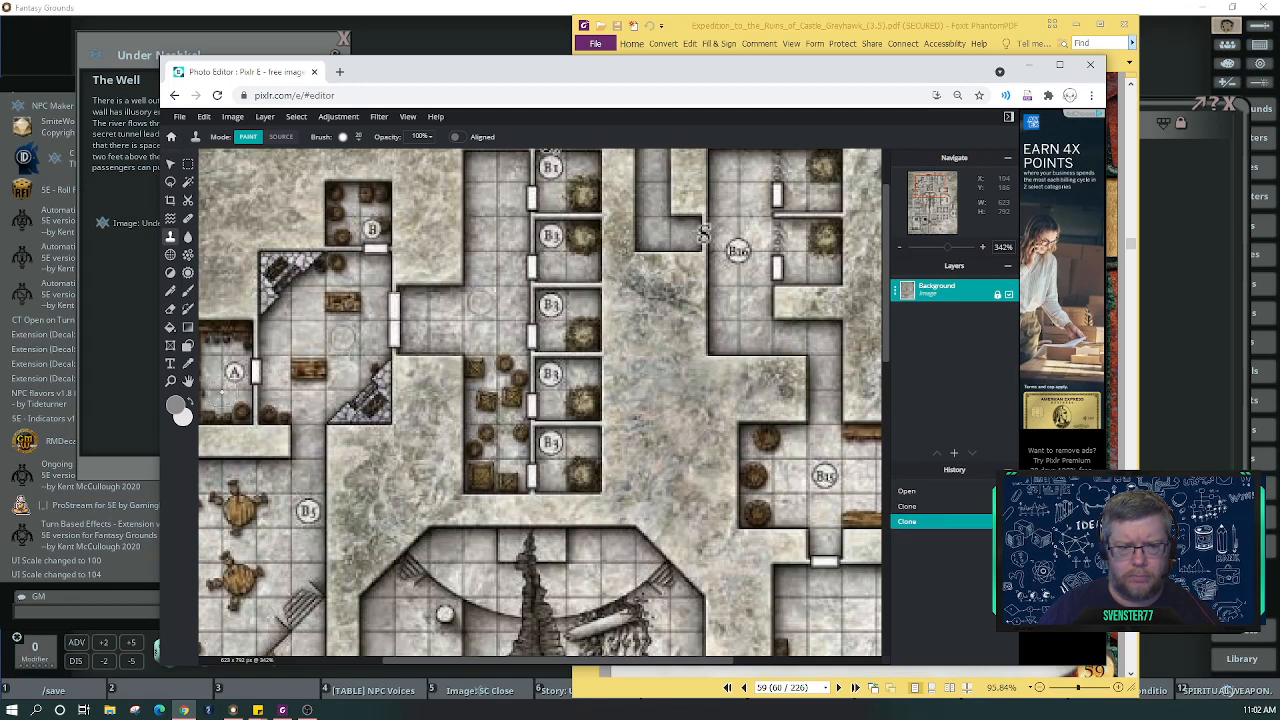
click(234, 372)
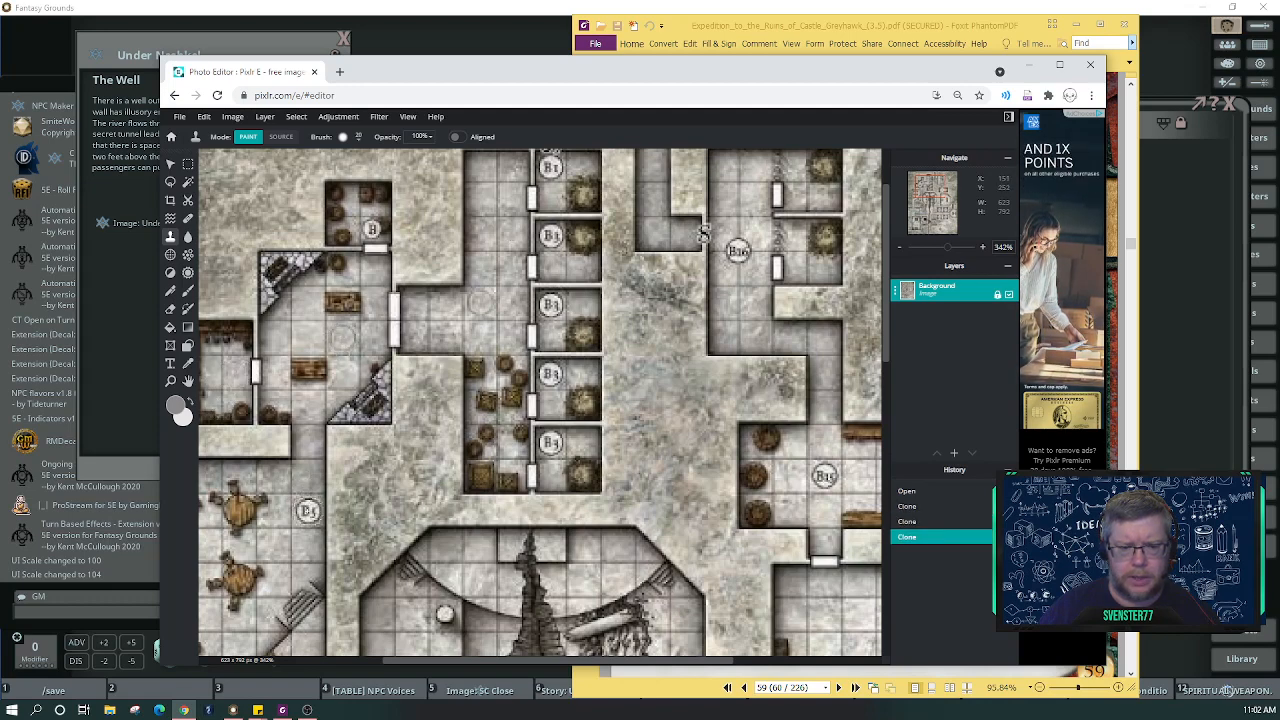
click(307, 510)
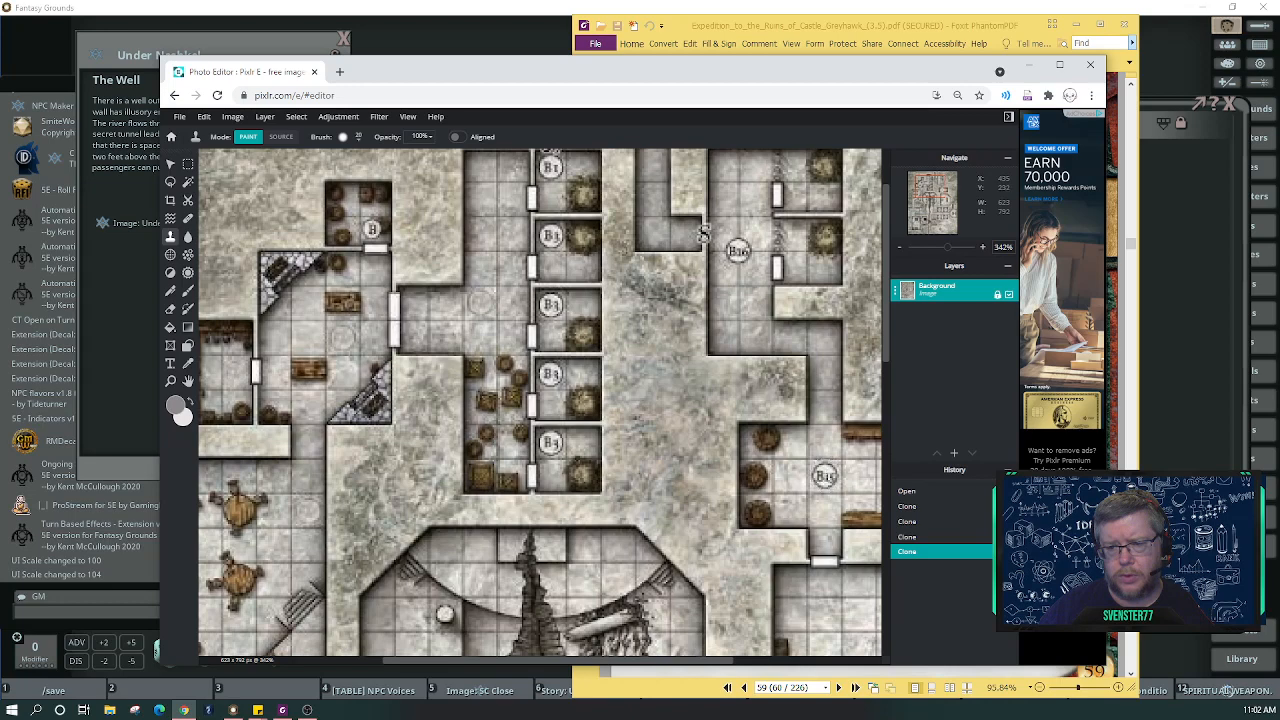
click(824, 476)
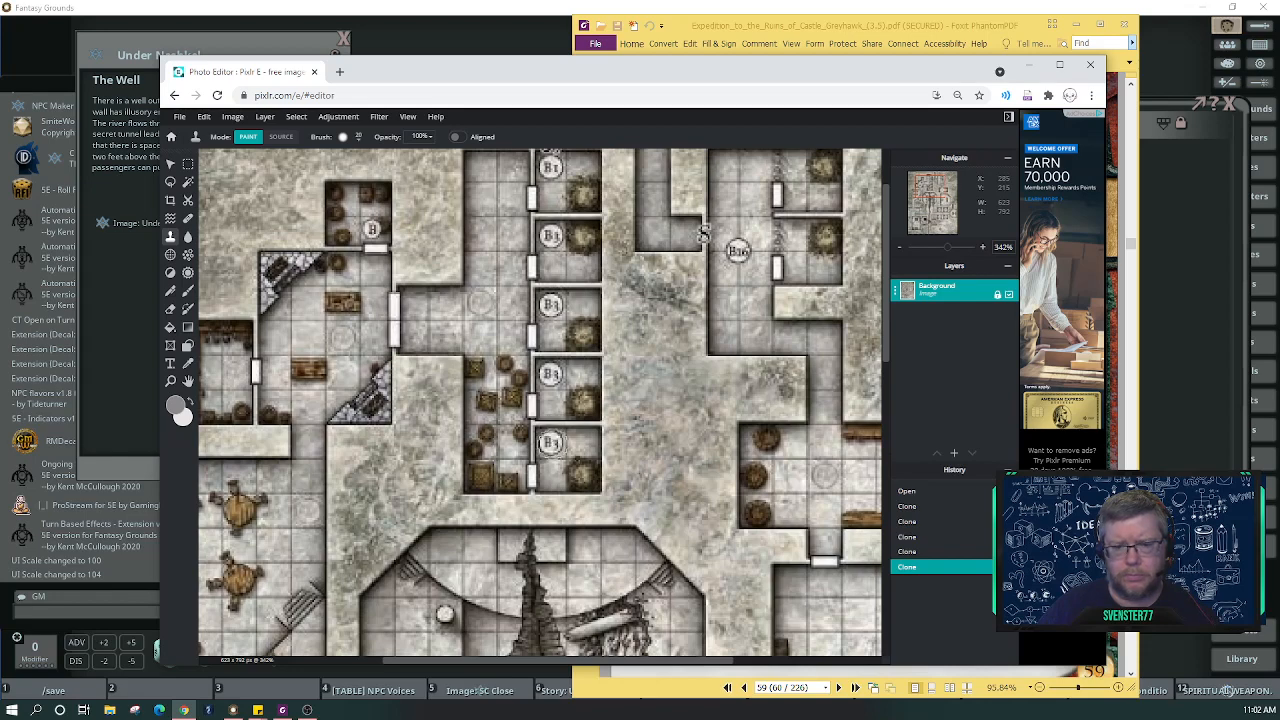
Clone clean floor over the four B3 labels and the B1 label in the column of small cells.
click(550, 442)
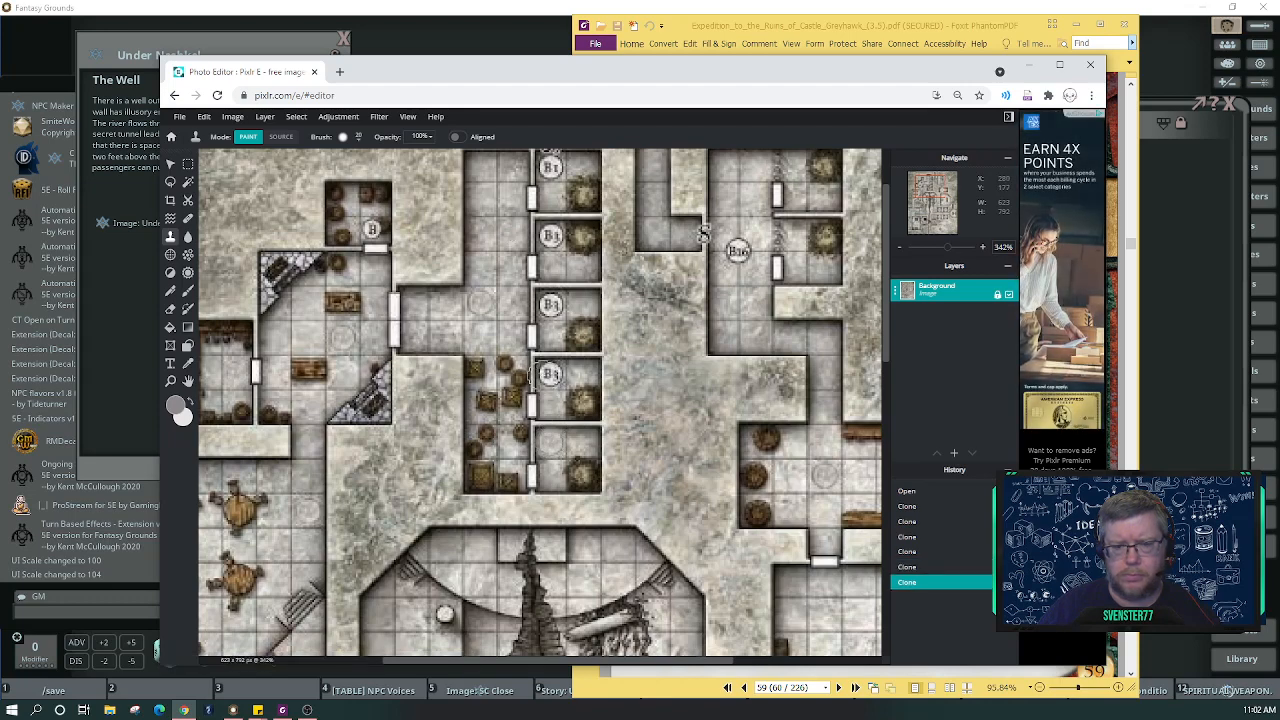
click(550, 373)
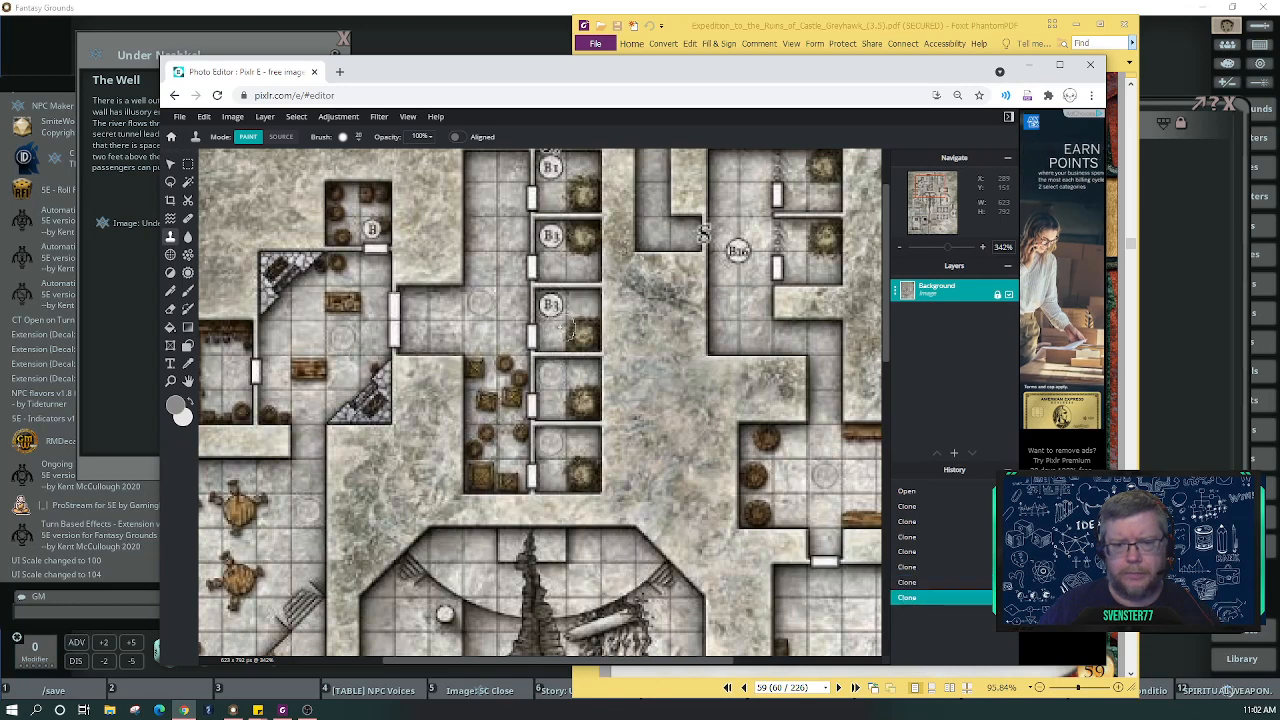
click(550, 306)
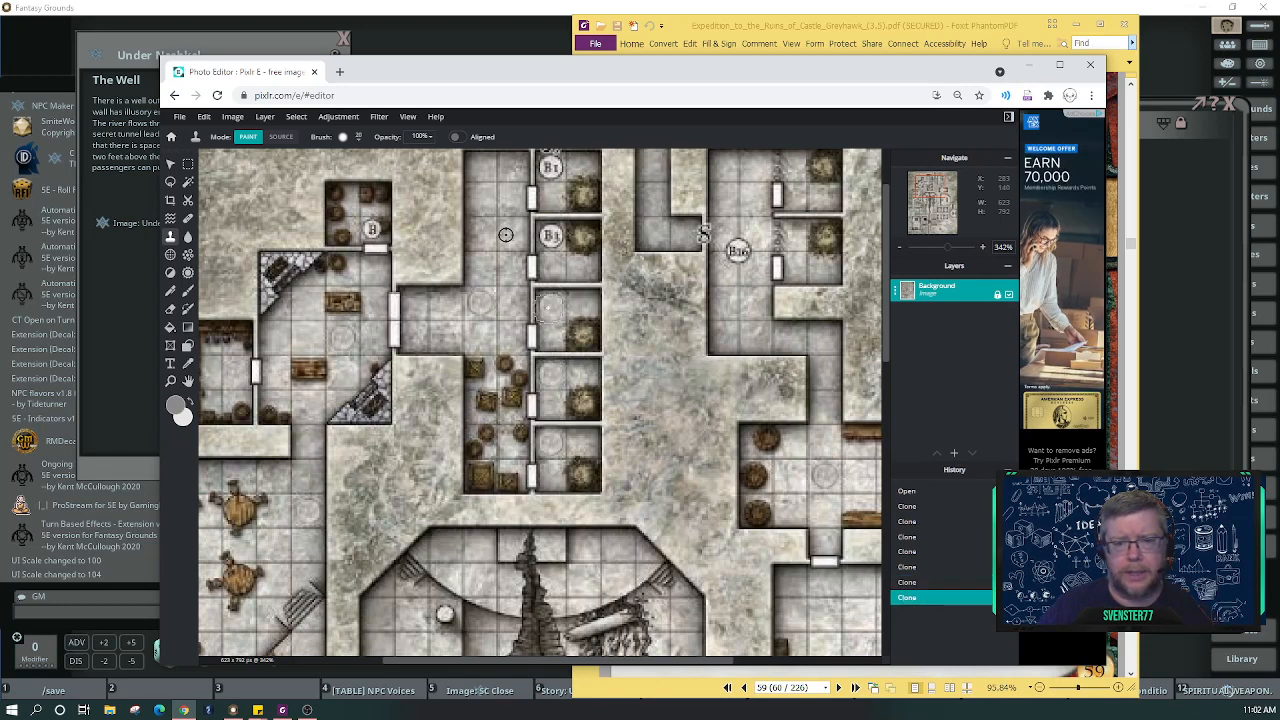
click(552, 304)
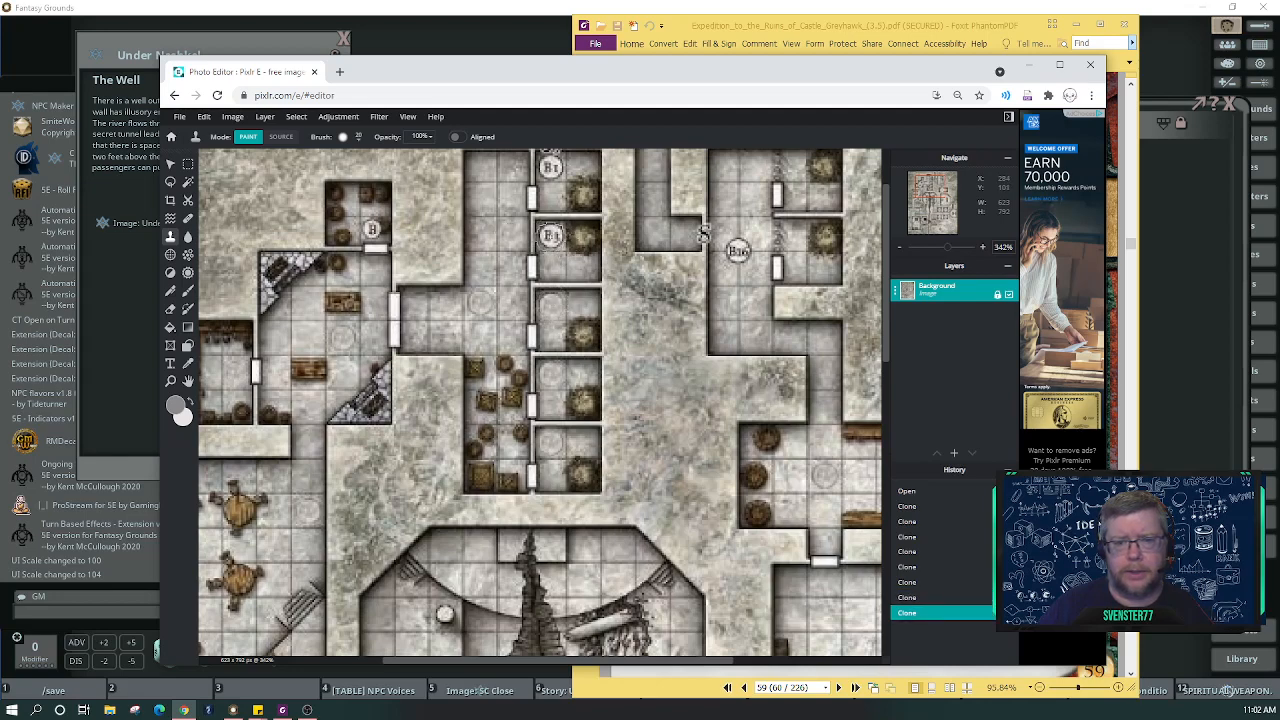
click(553, 236)
click(550, 168)
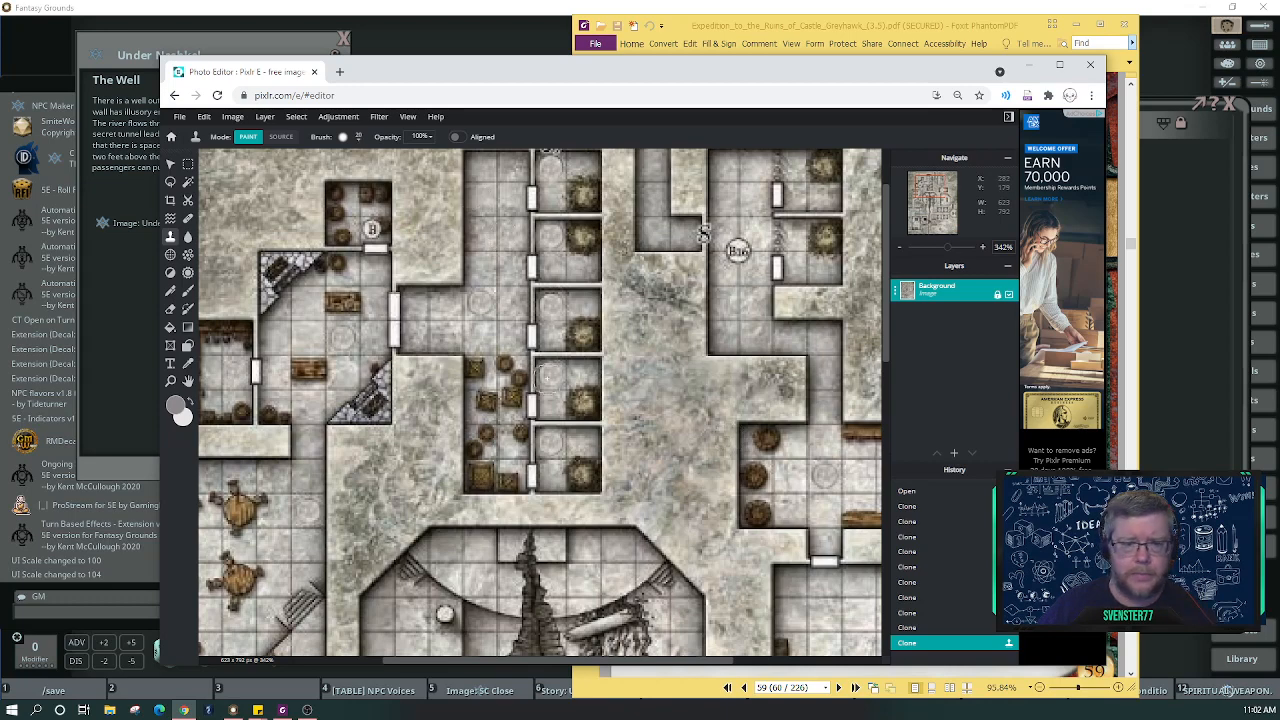
Clone clean floor over the B label in the small barrel room and the B16 label.
click(372, 229)
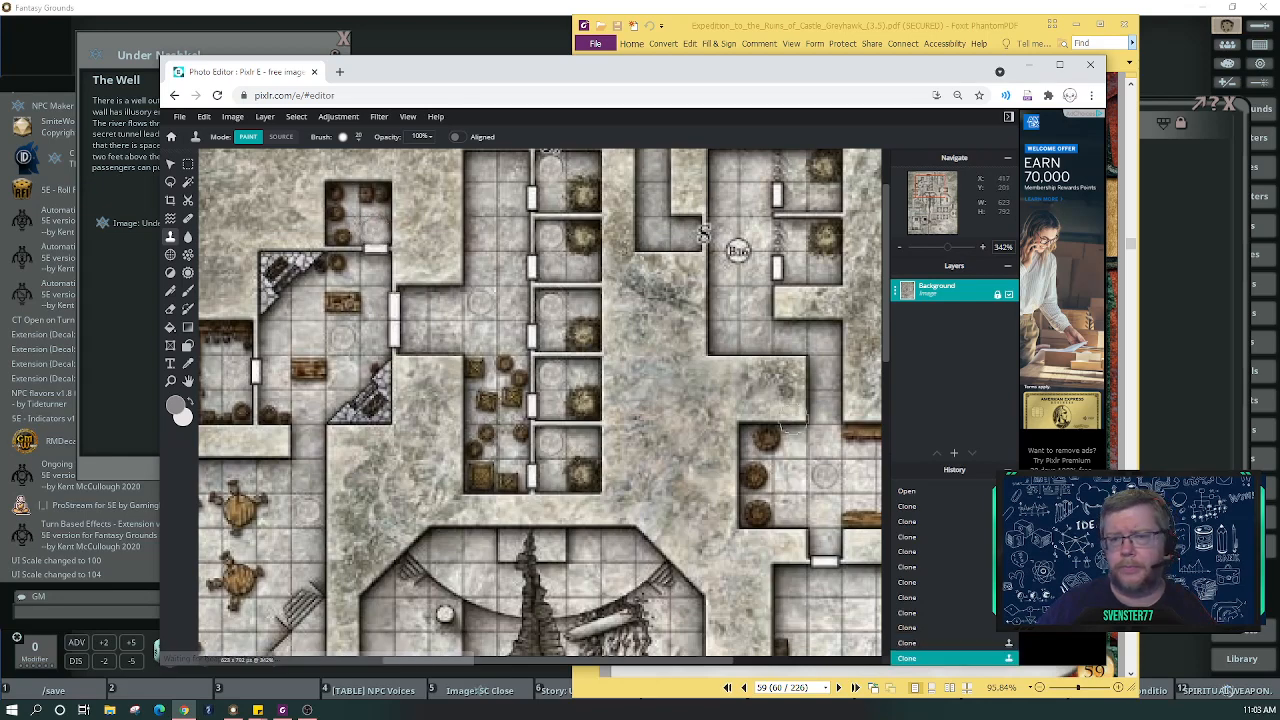
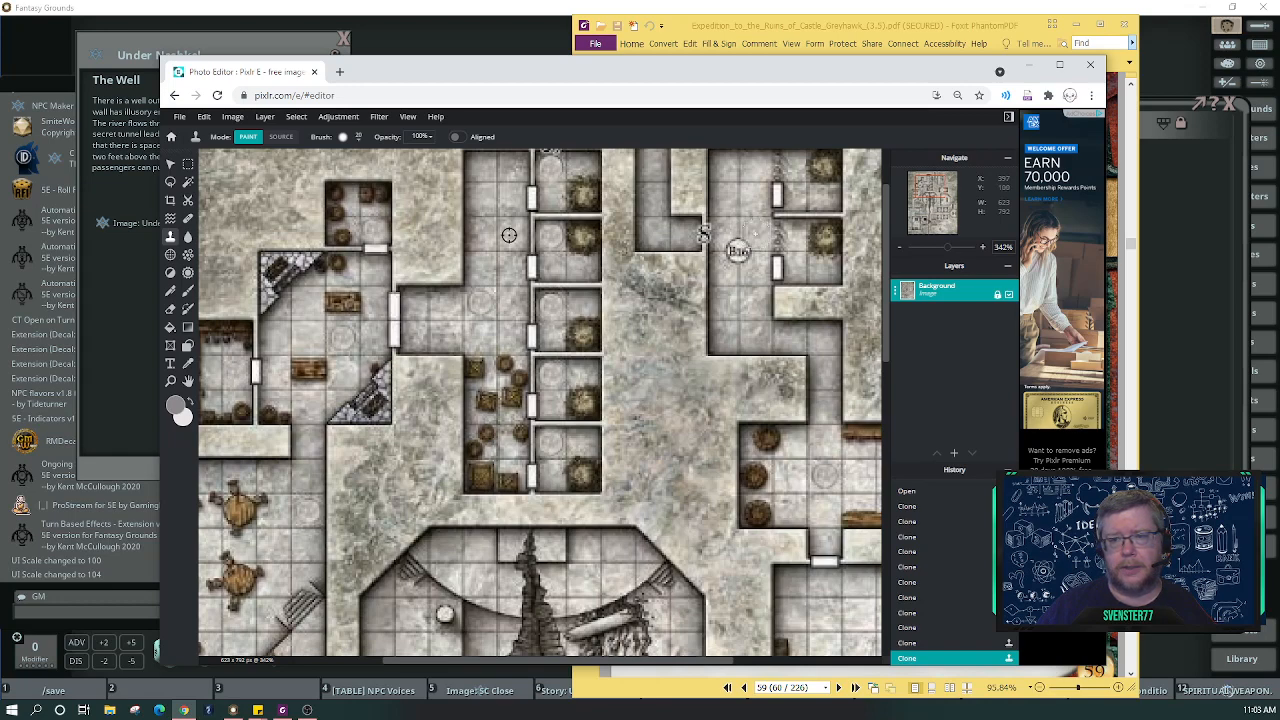
click(482, 262)
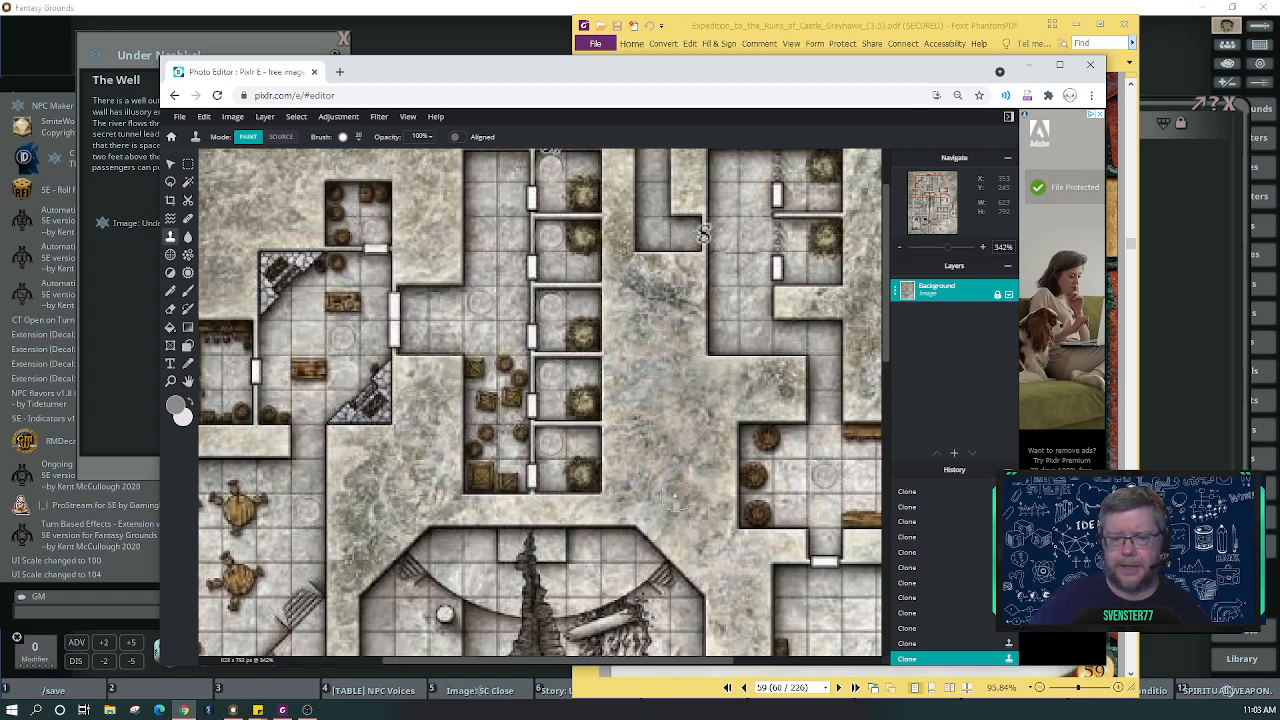
scroll(668, 495, down, 4)
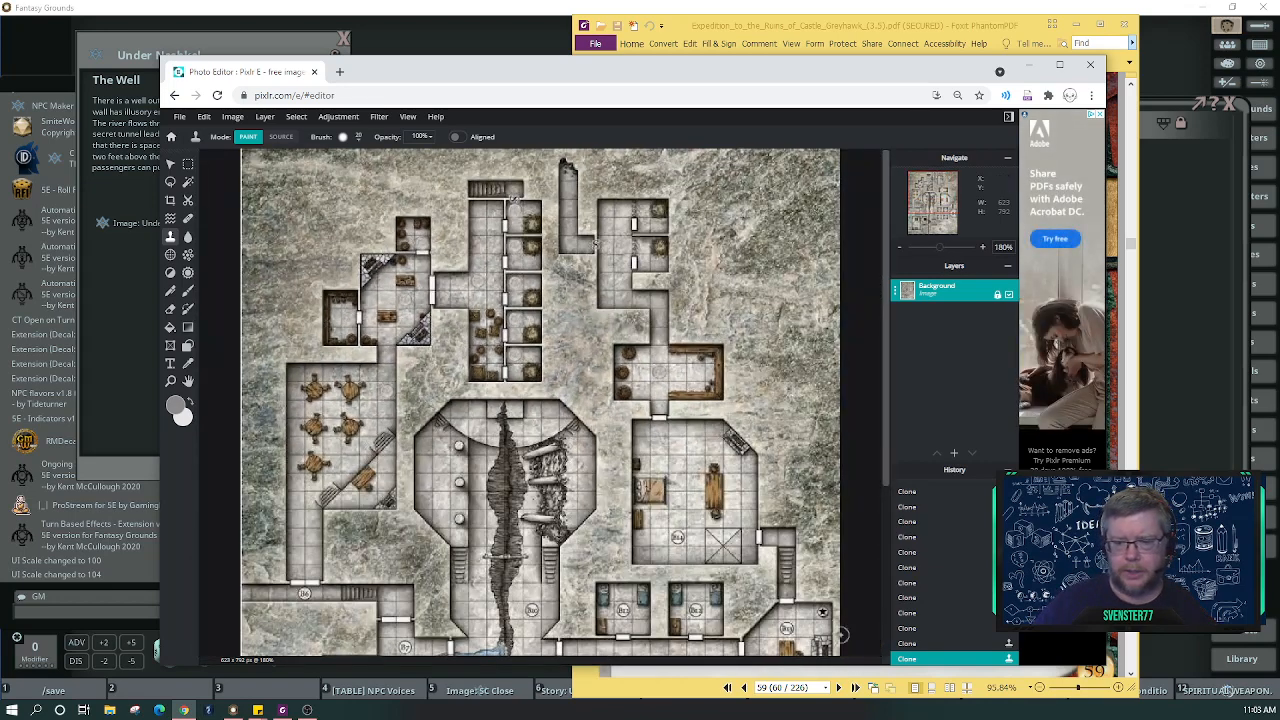
drag(886, 385, 913, 565)
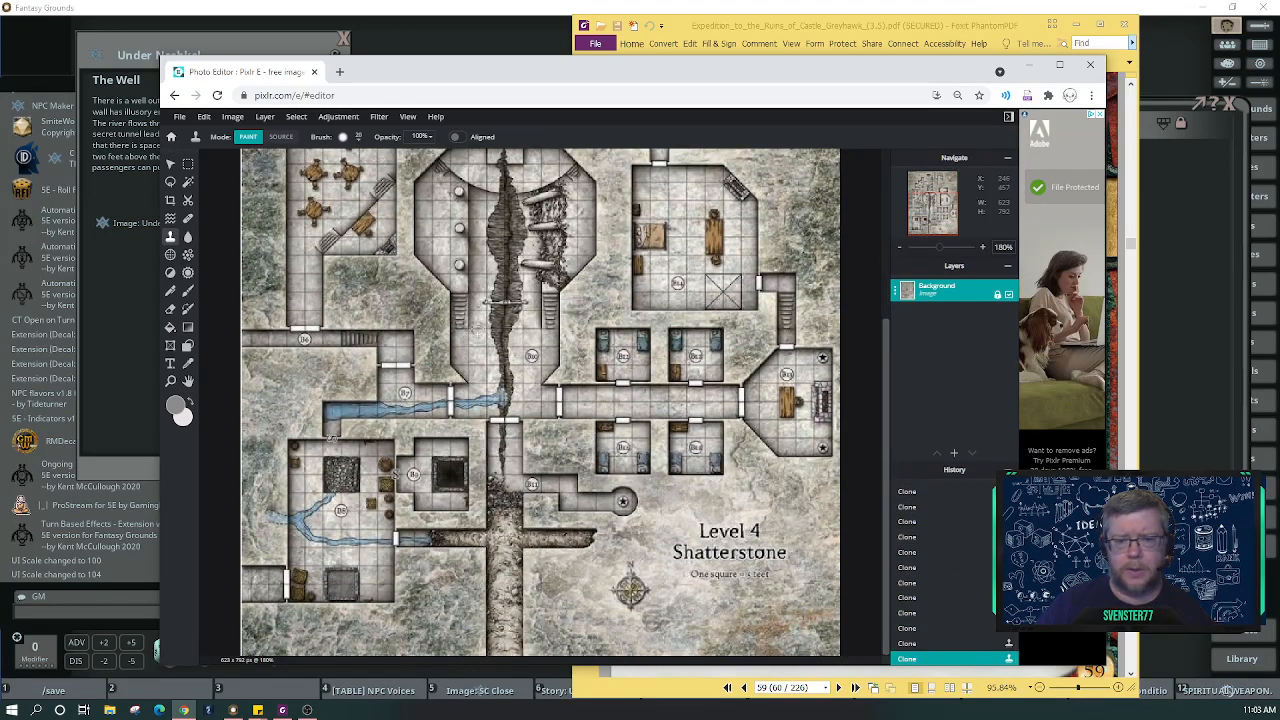
Clone clean floor over the B6, B7, B10 and B14 labels to remove them from the map.
scroll(525, 240, up, 2)
click(215, 380)
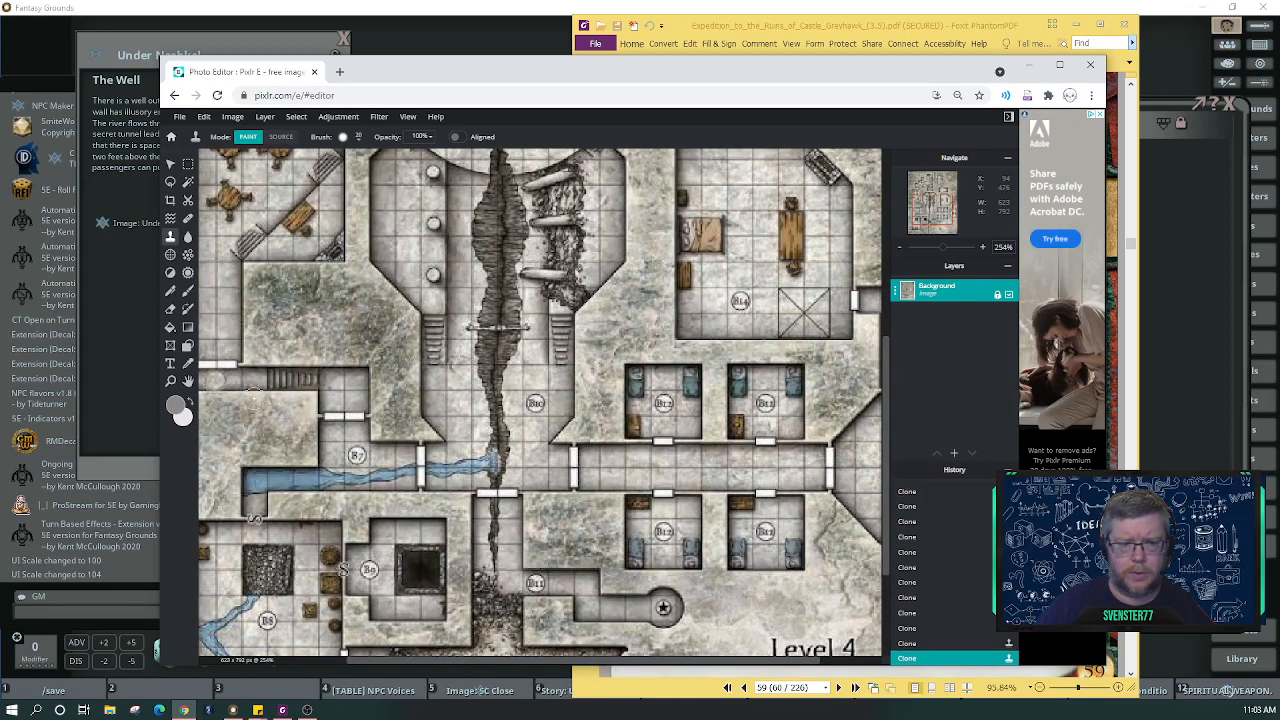
click(356, 455)
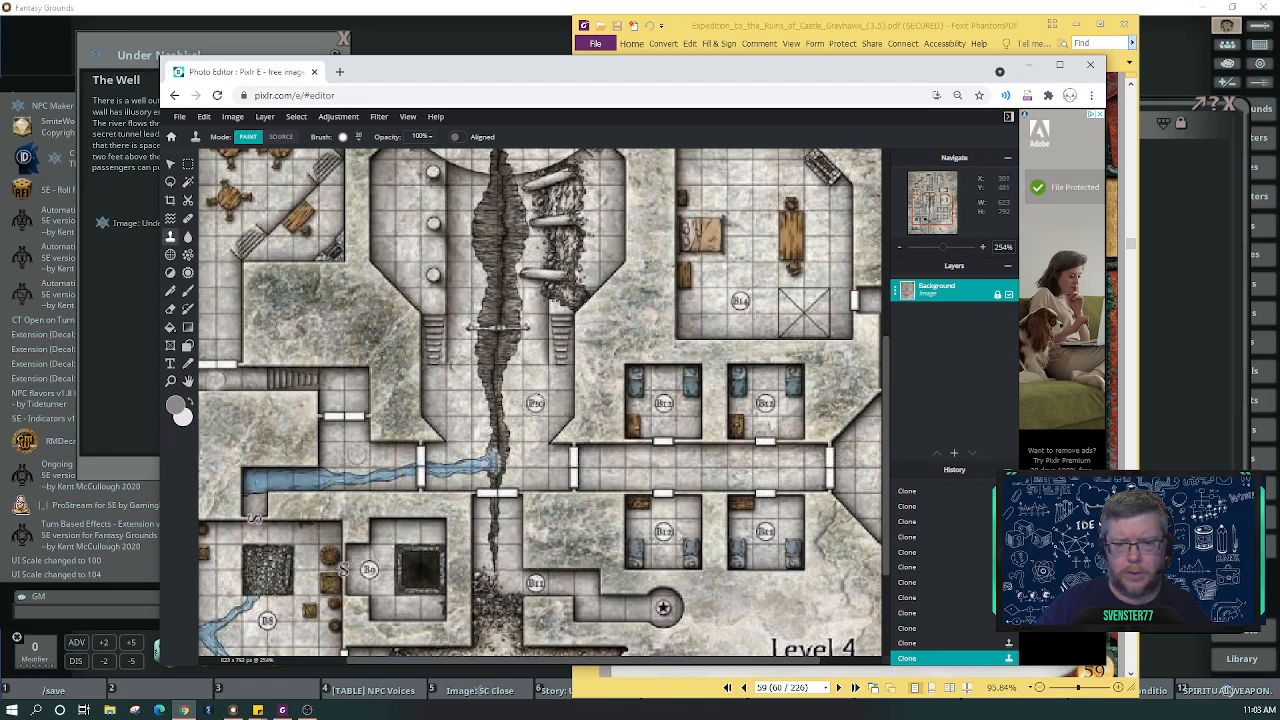
click(535, 403)
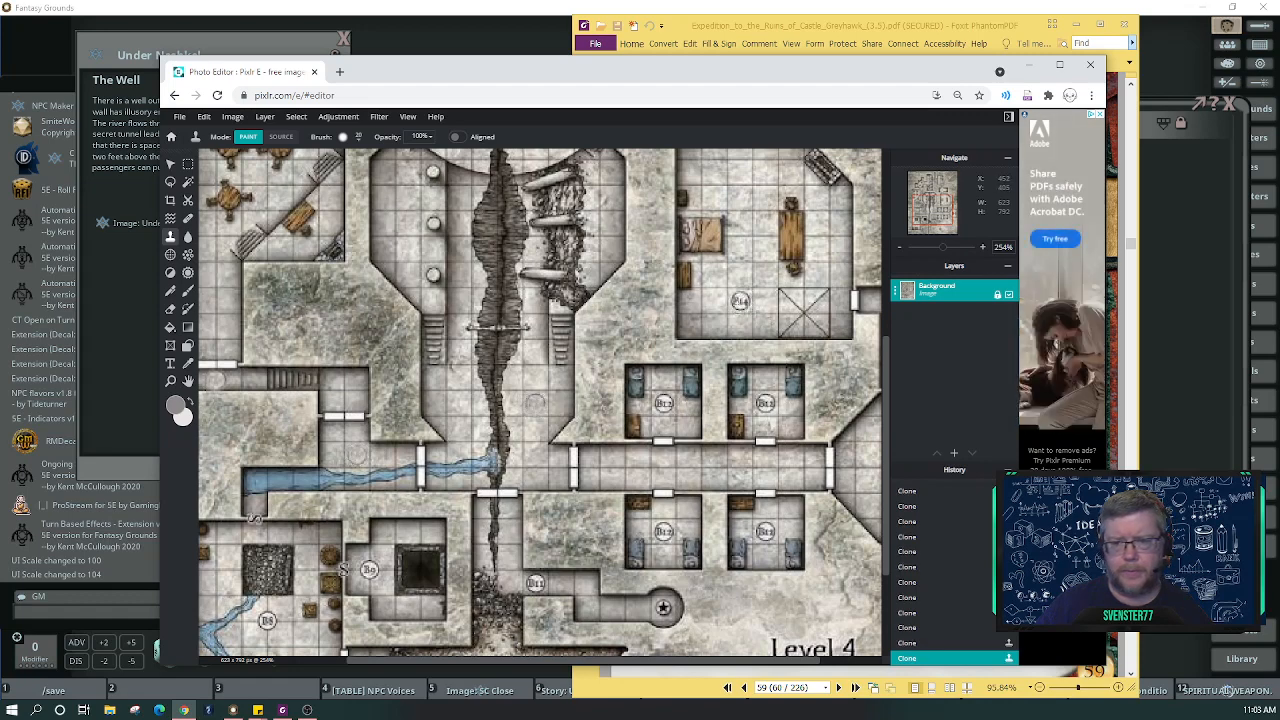
click(740, 300)
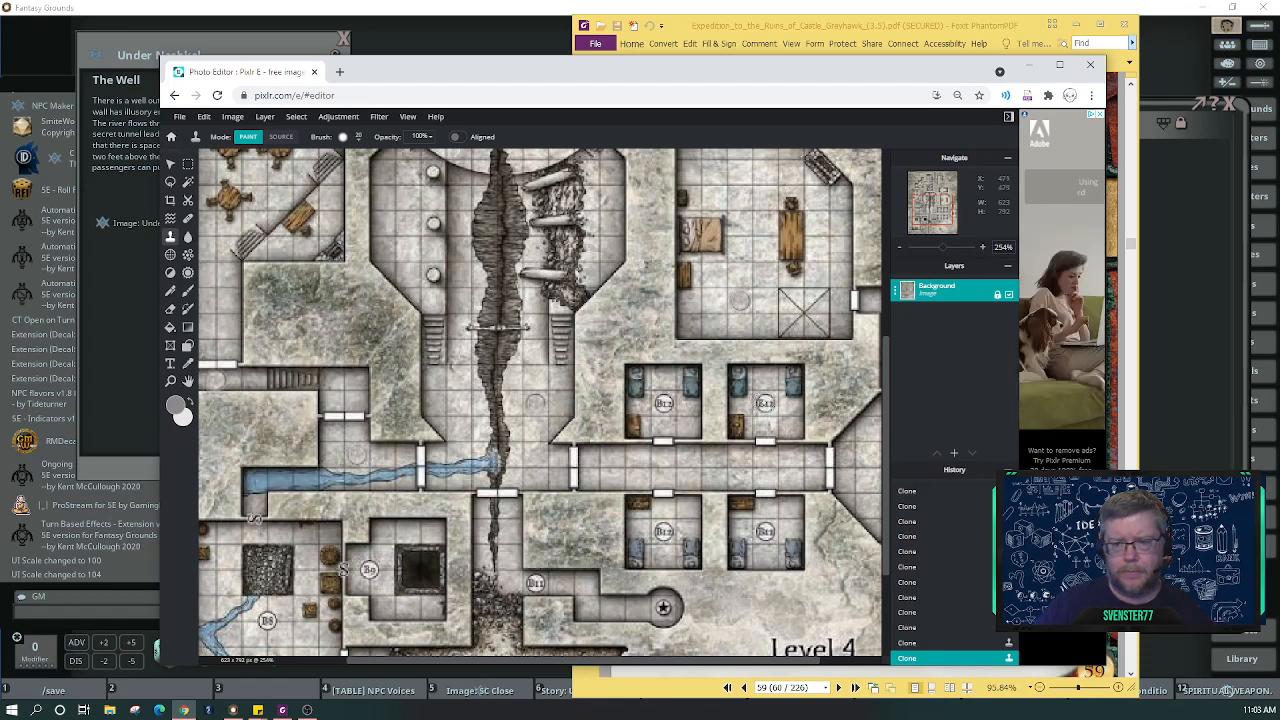
Clone clean floor over the labels in the four small bedrooms and over the B11, B9 and B8 labels.
click(765, 403)
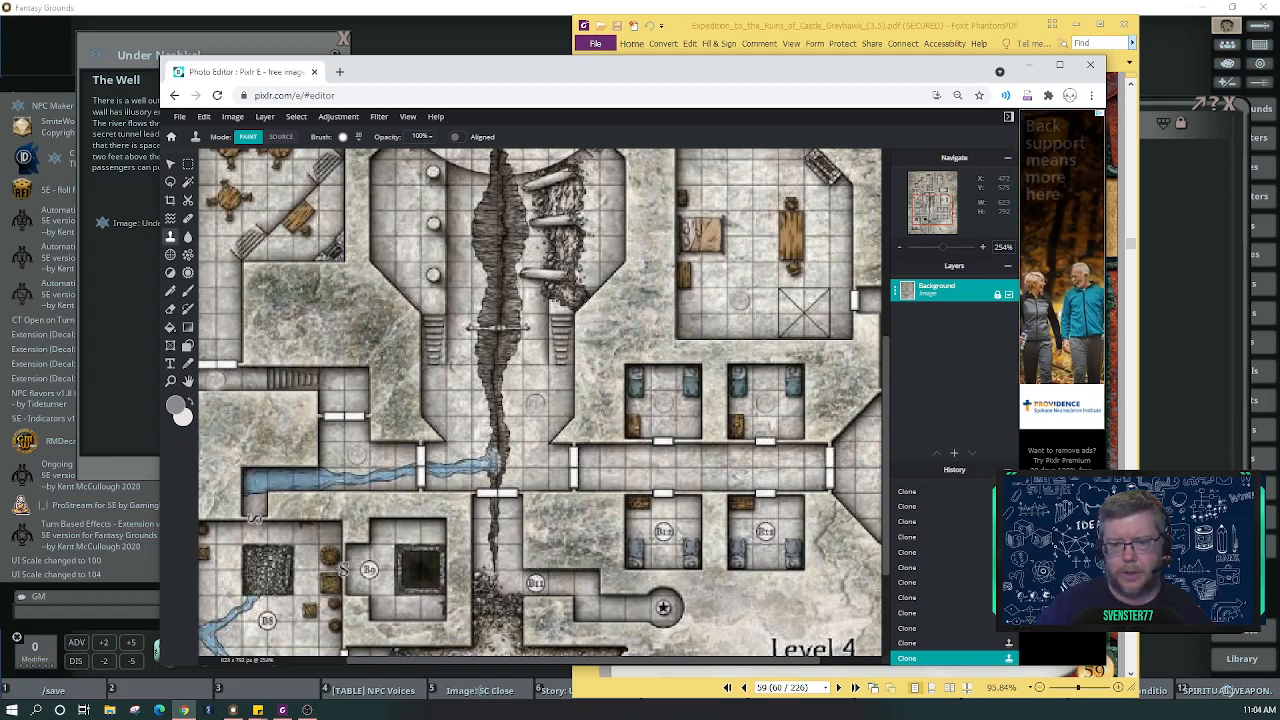
click(765, 531)
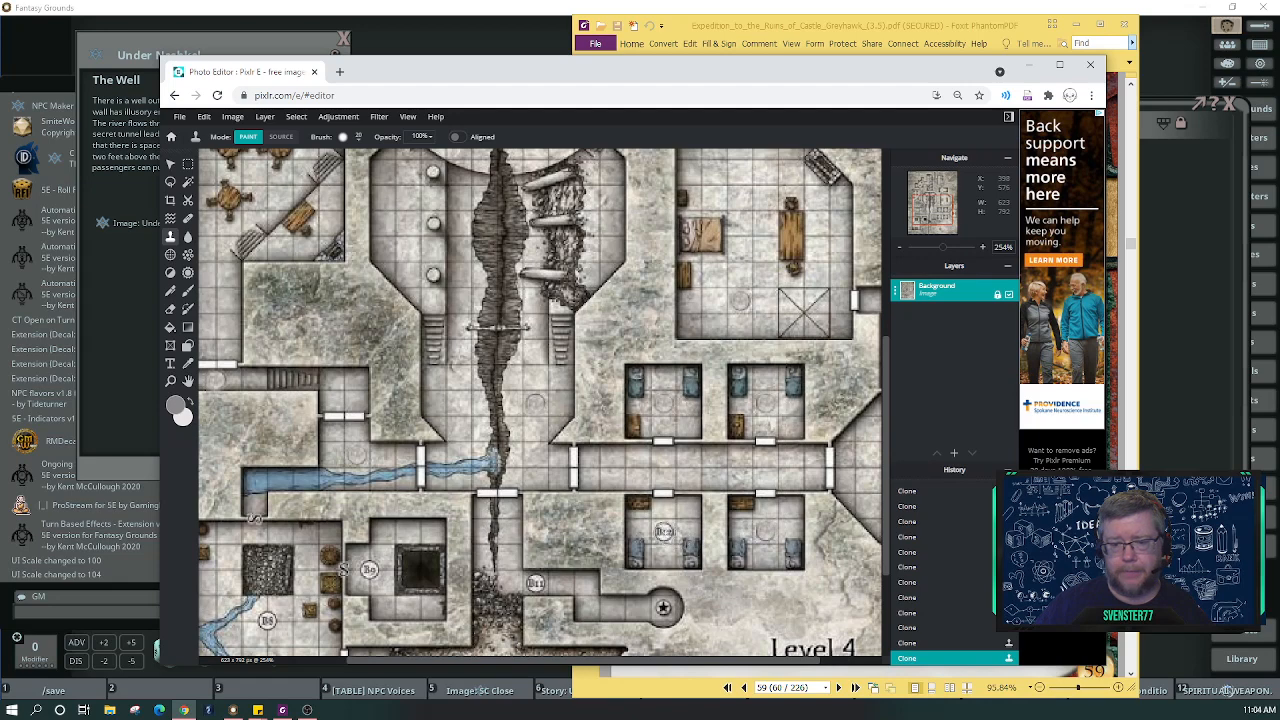
click(663, 531)
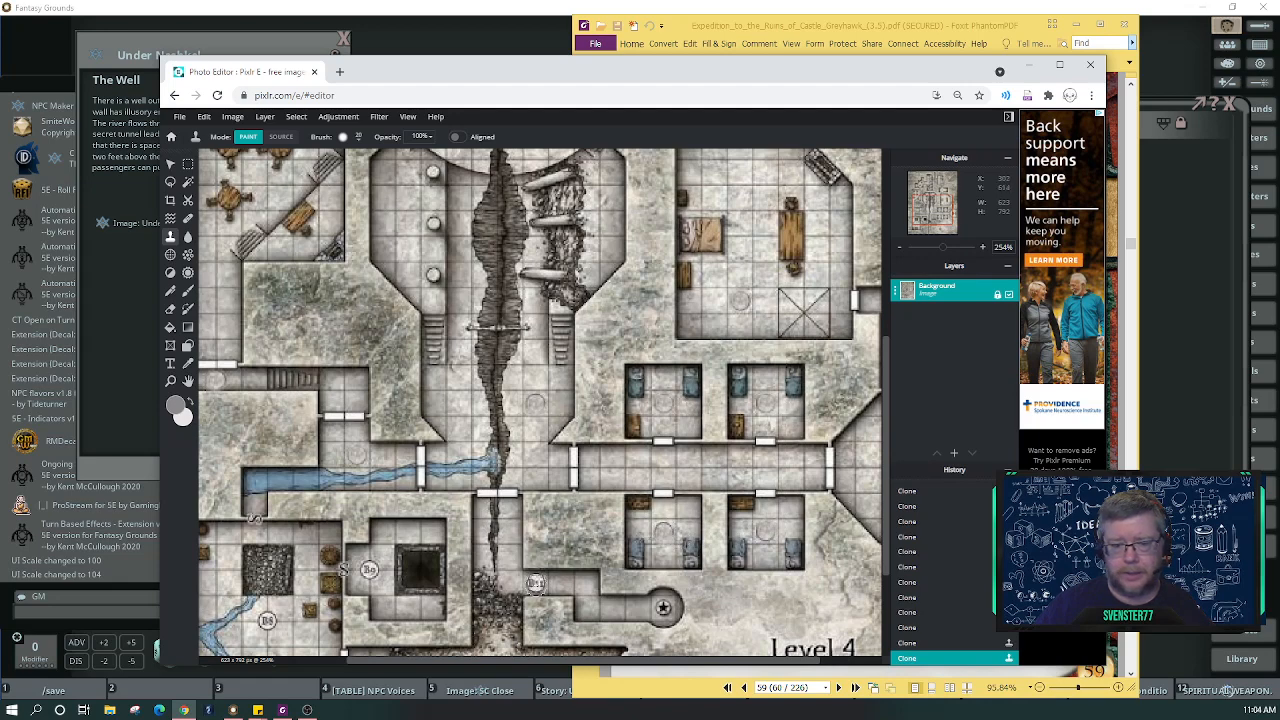
click(536, 583)
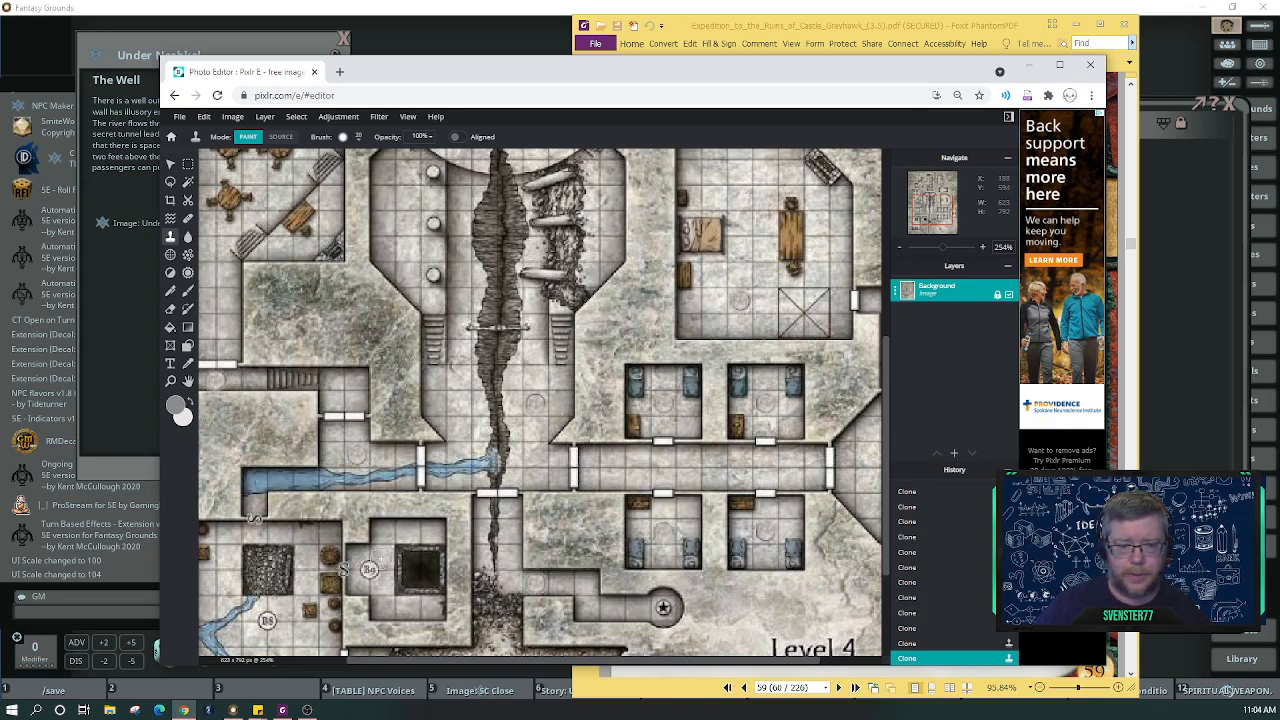
drag(383, 557, 368, 577)
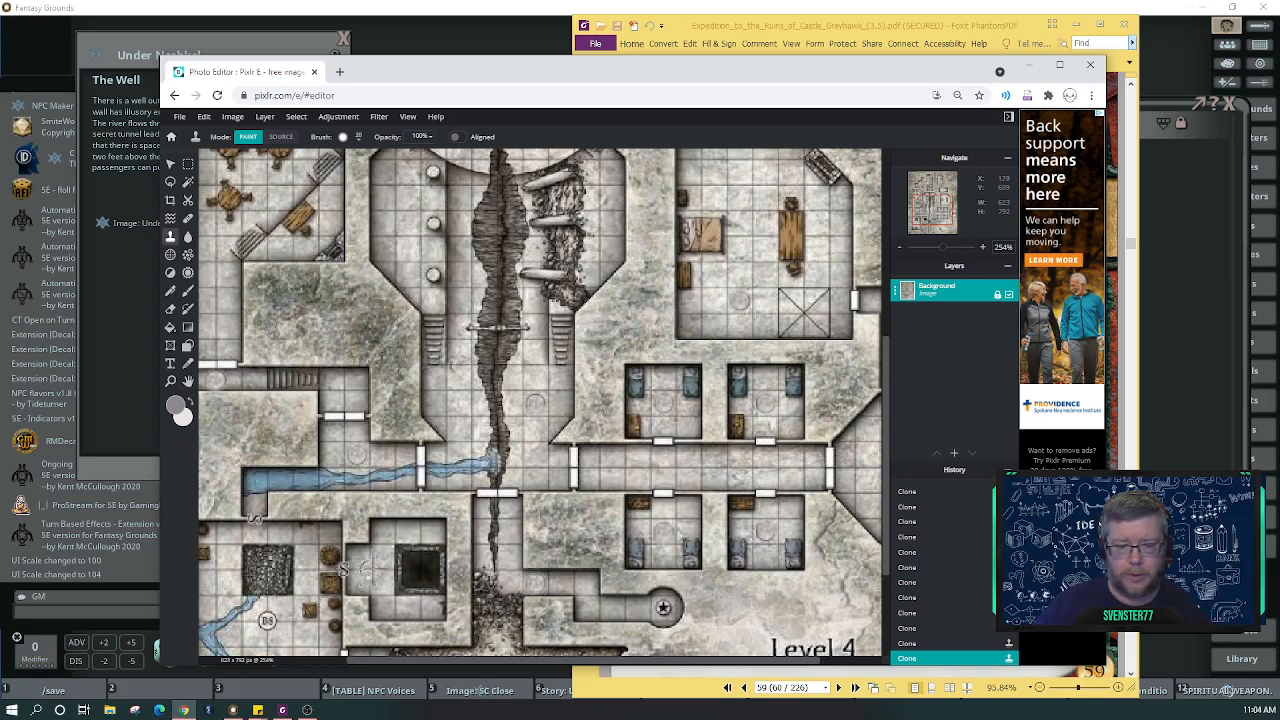
click(369, 571)
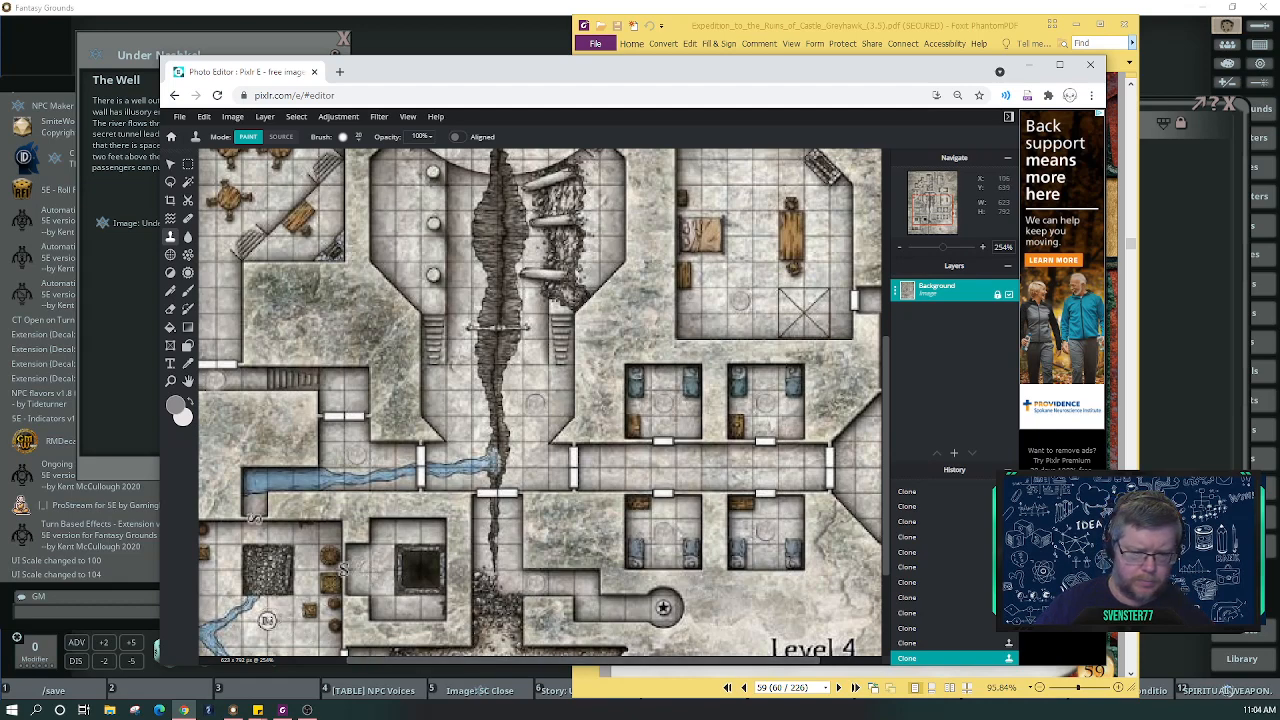
mouse_move(267, 620)
mouse_down()
mouse_move(276, 609)
mouse_move(263, 626)
mouse_up()
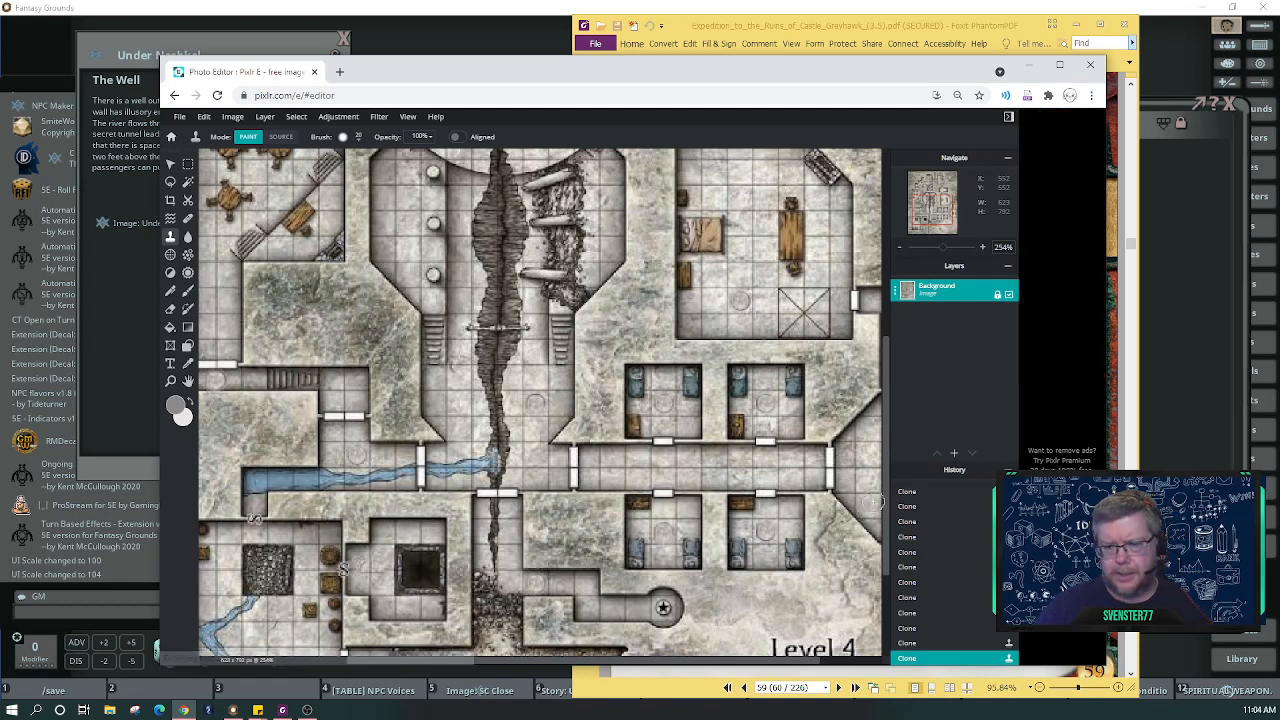
Inspect the whole map, close up and in full view, for any remaining room labels.
scroll(890, 510, down, 1)
scroll(898, 537, down, 2)
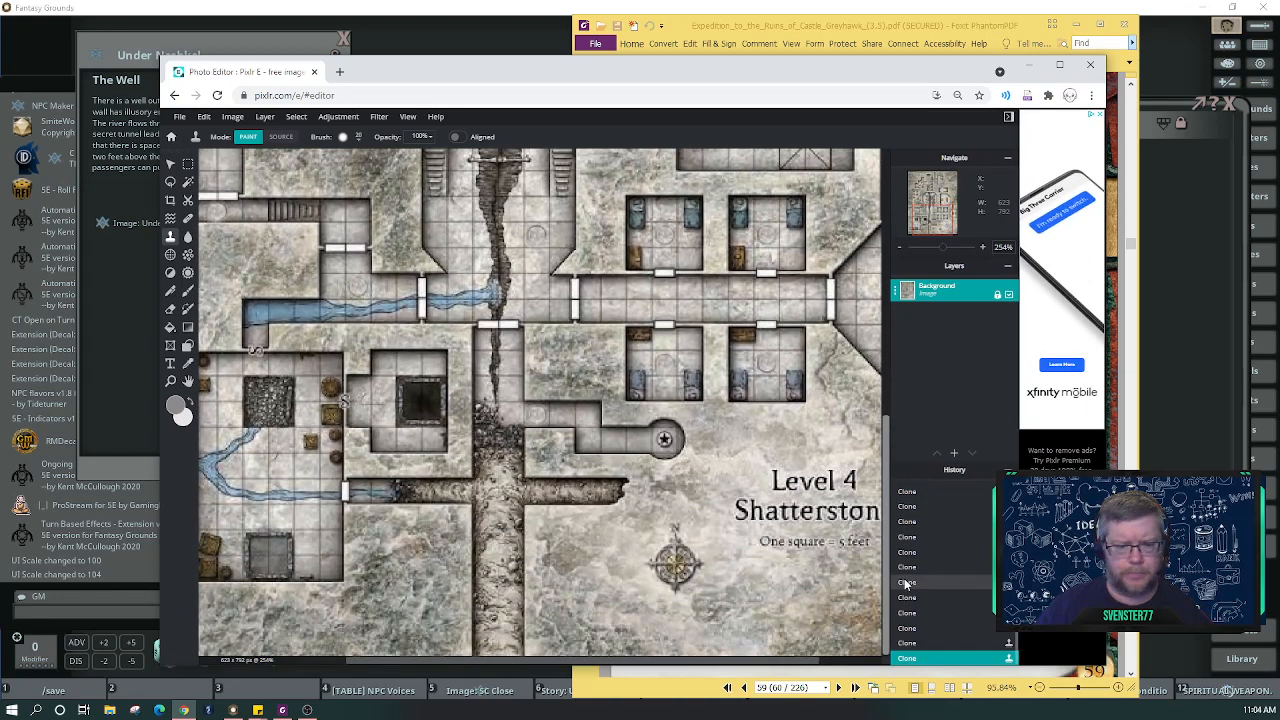
drag(905, 595, 906, 574)
drag(687, 662, 796, 662)
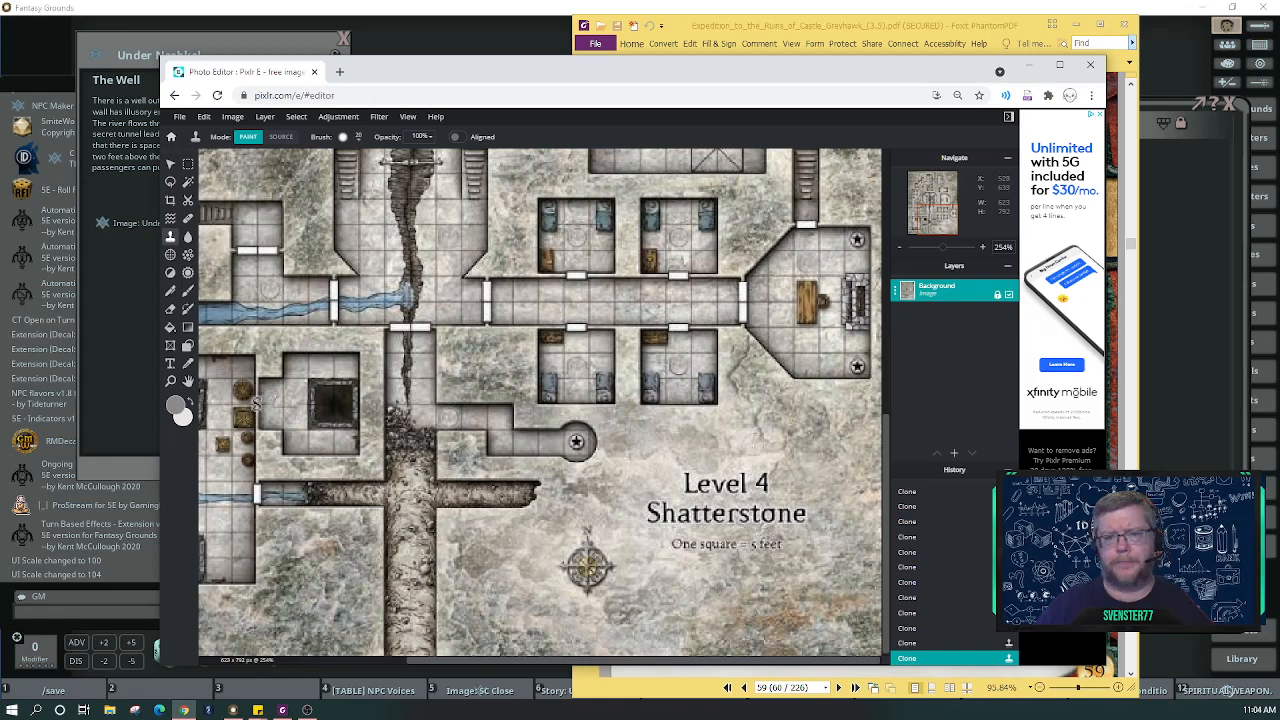
scroll(490, 345, down, 3)
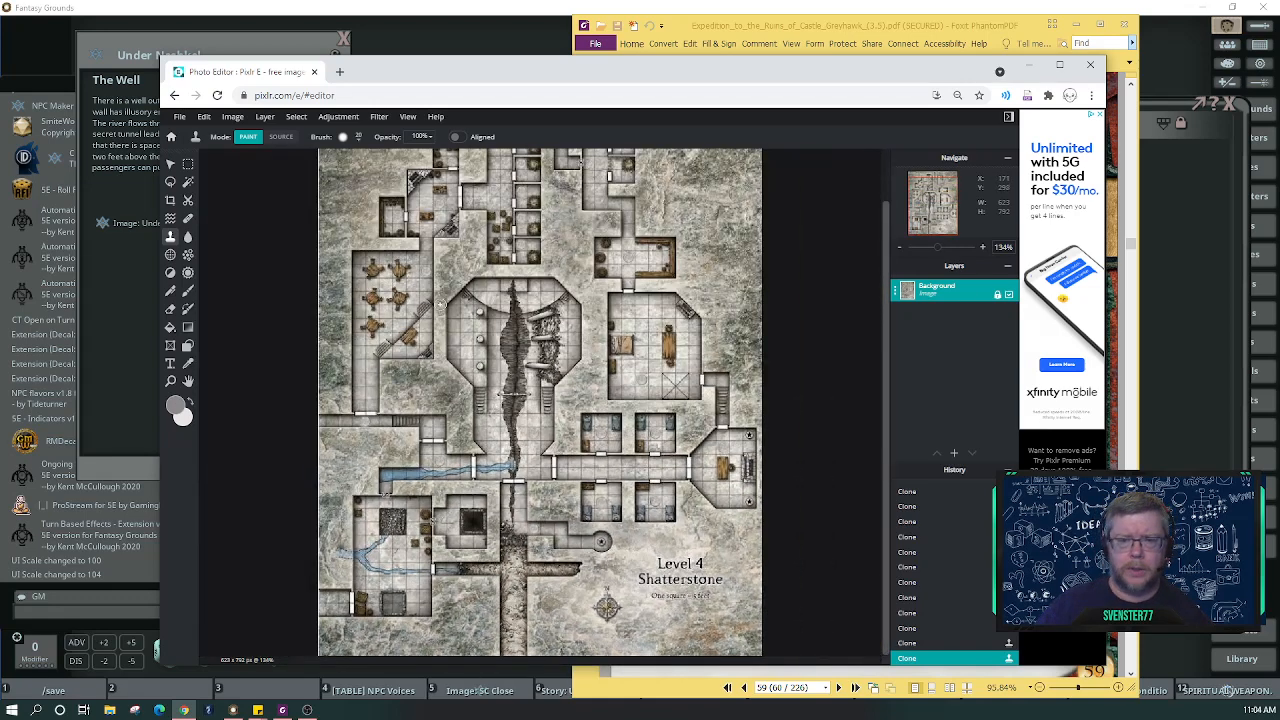
scroll(441, 304, down, 1)
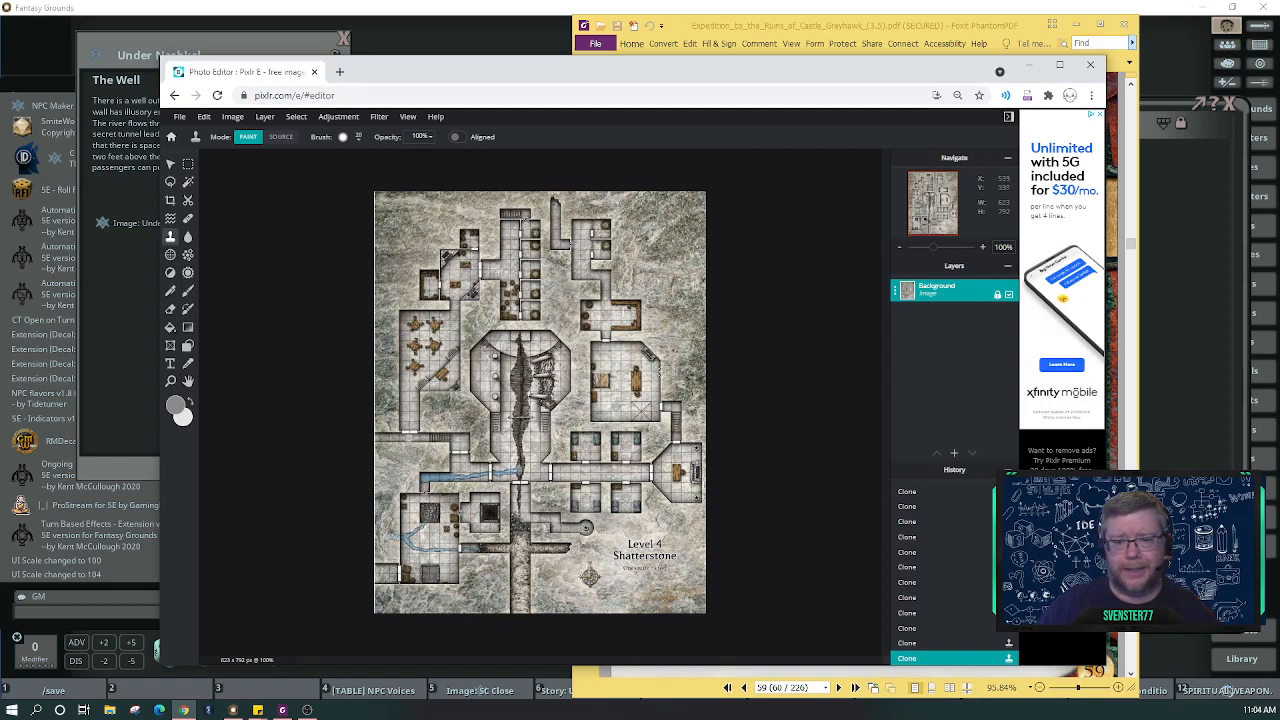
scroll(550, 407, up, 4)
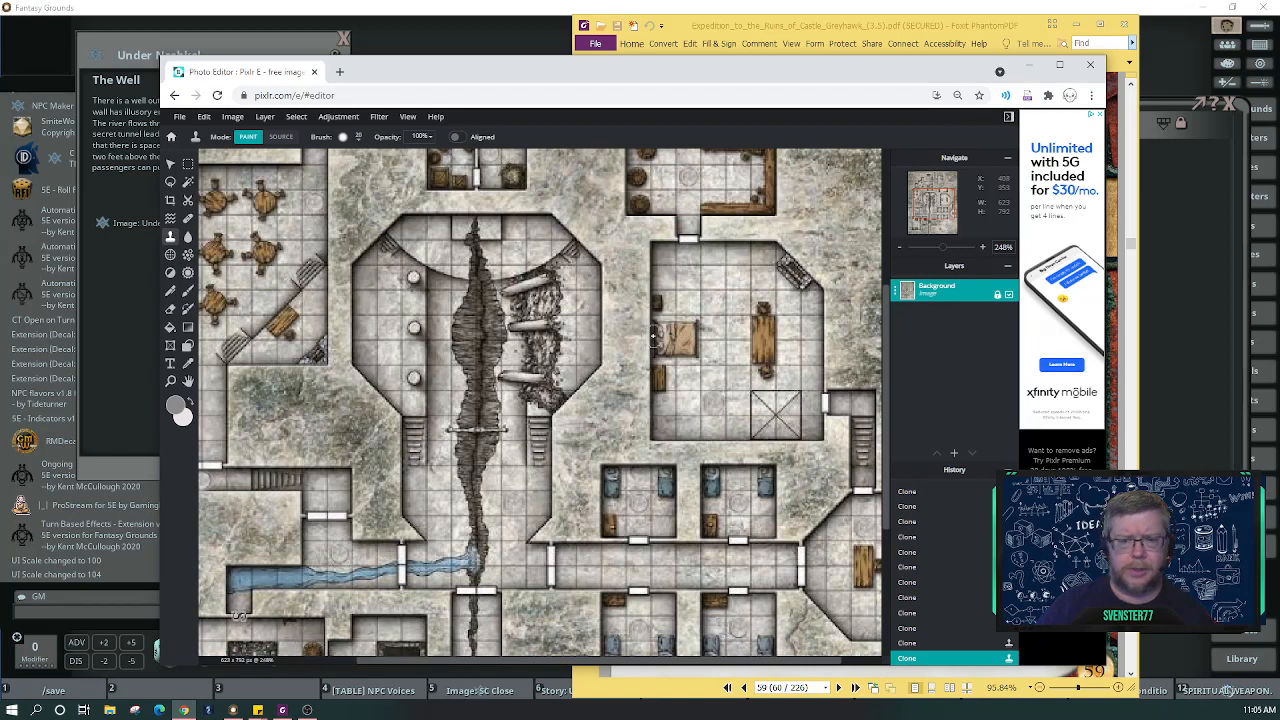
scroll(590, 346, down, 5)
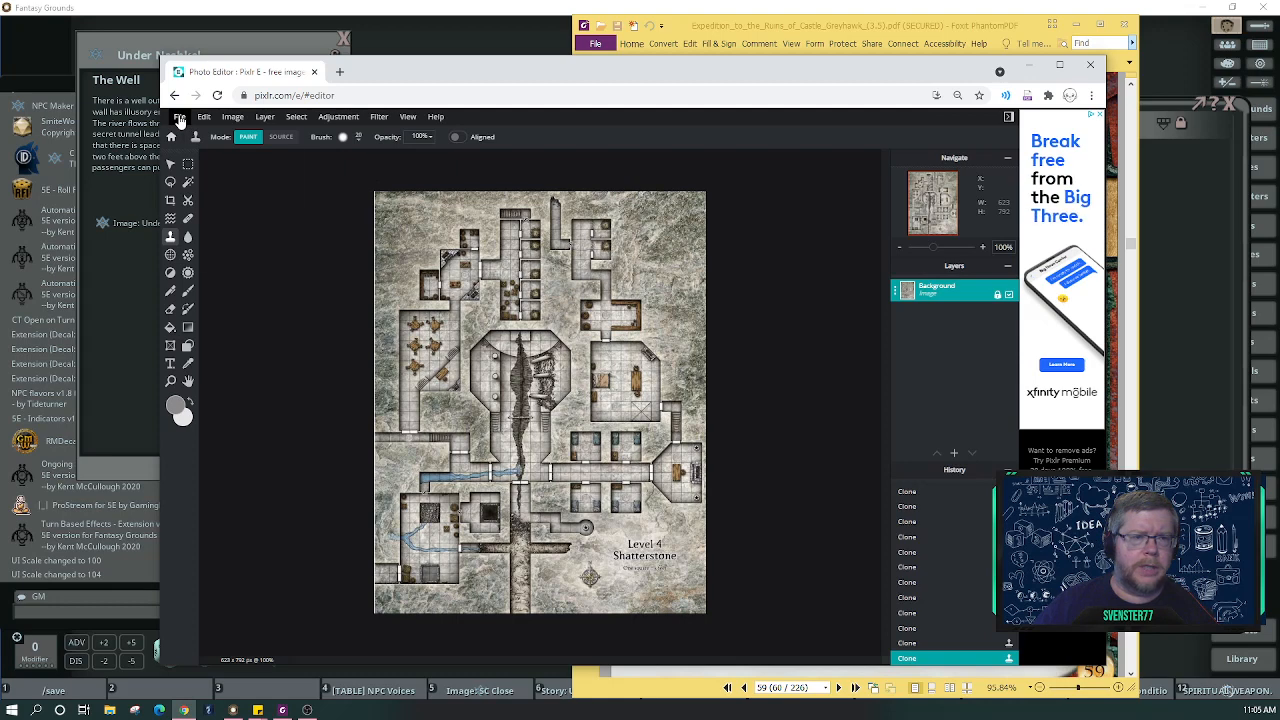
Raise the JPG quality for the Shatterstone image and start its download.
click(180, 116)
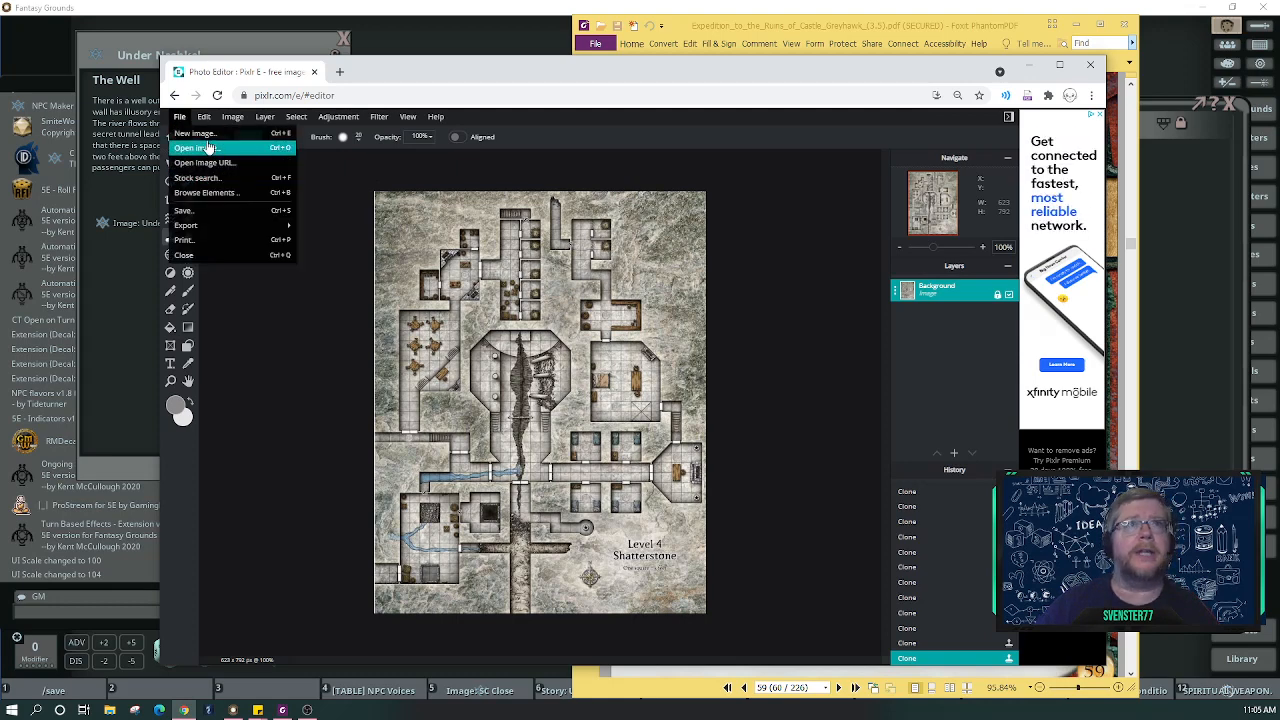
click(212, 210)
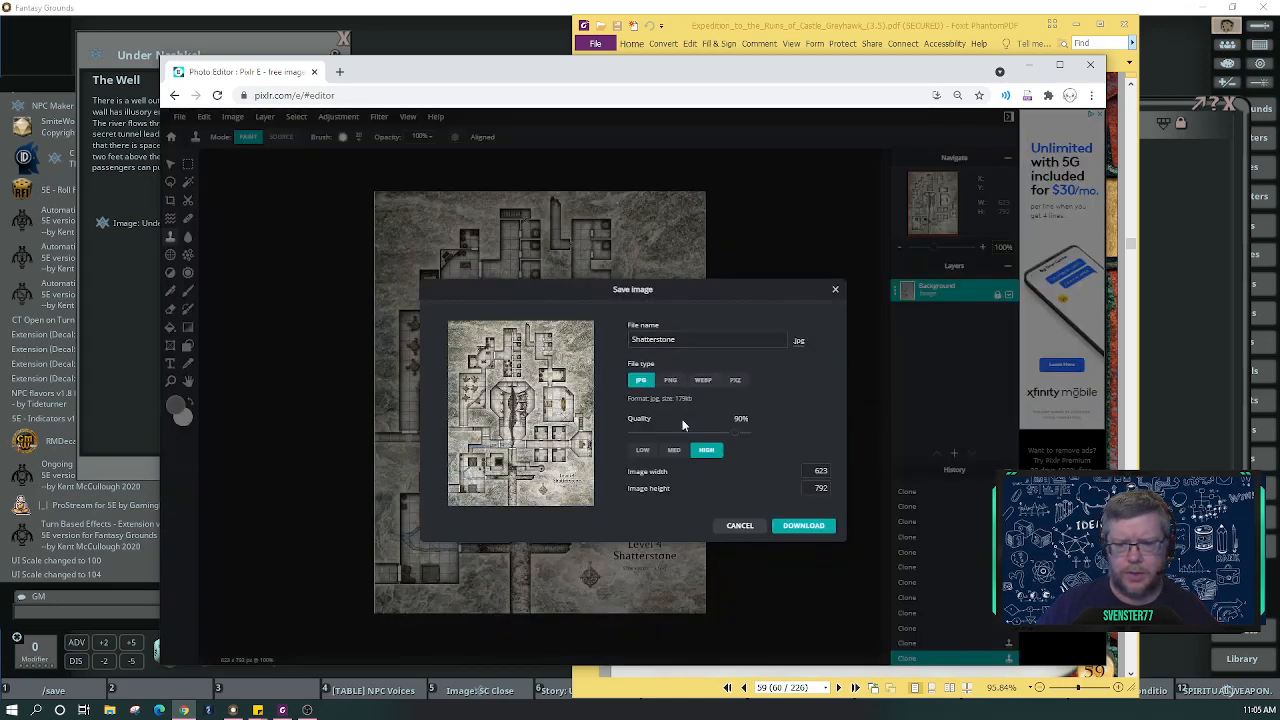
drag(754, 436, 765, 436)
click(811, 529)
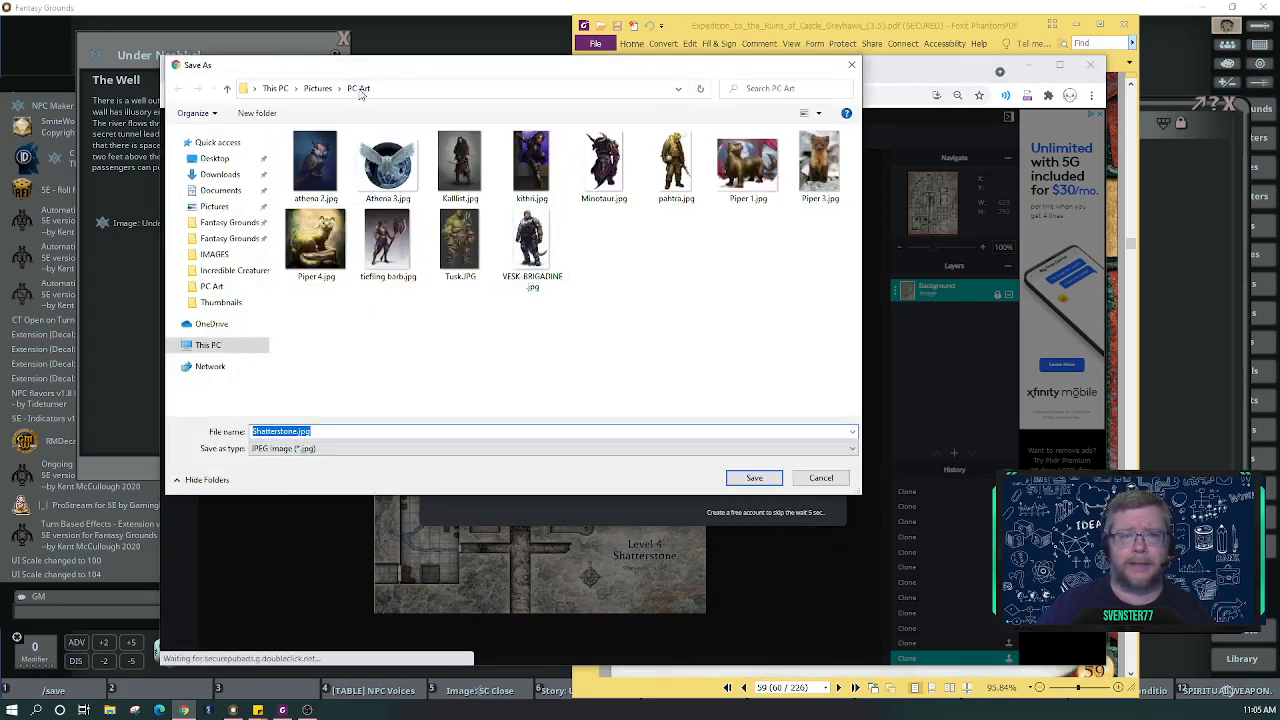
Save the image in Pictures > FG Maps, replacing the existing Shatterstone.JPG, and dismiss the save dialog.
click(318, 88)
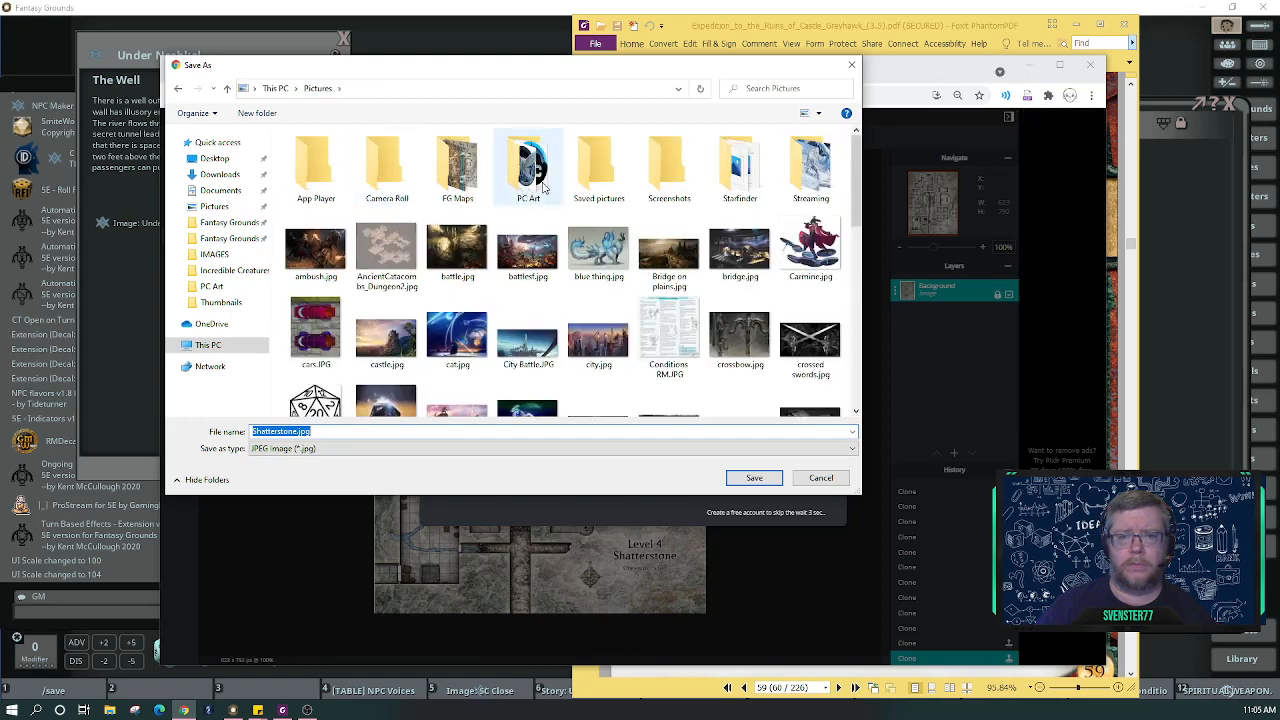
double_click(457, 165)
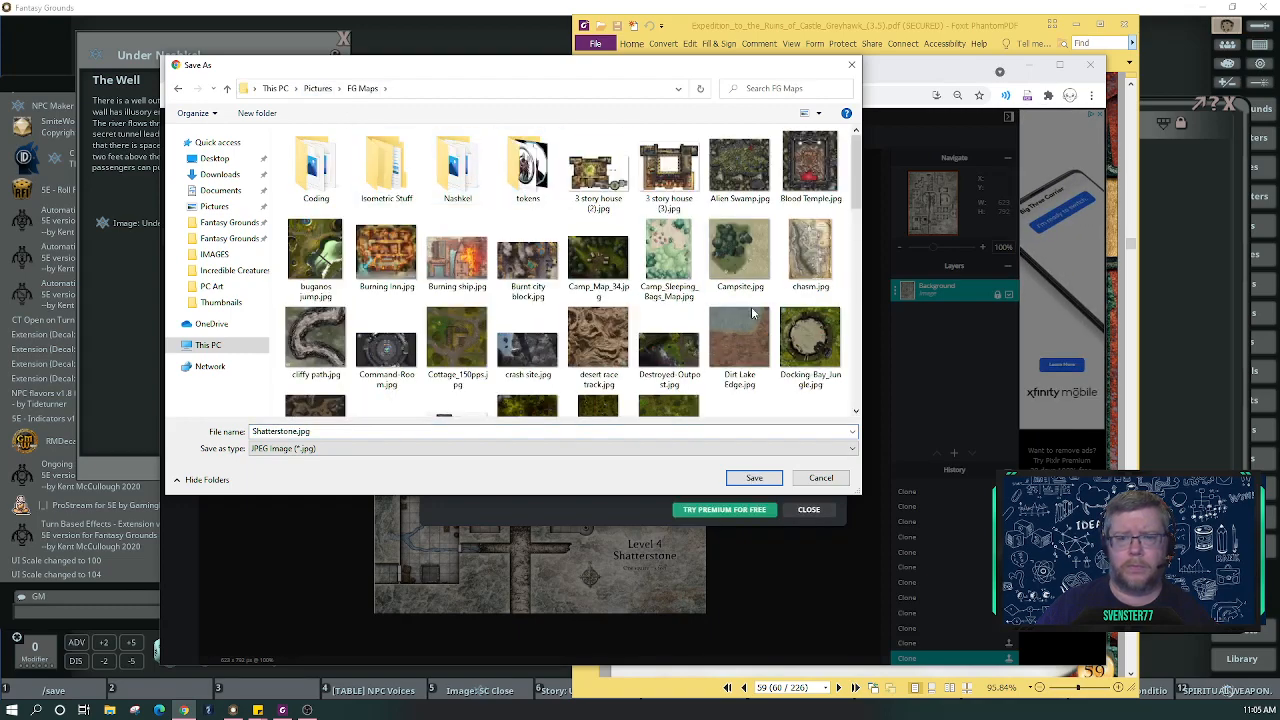
scroll(755, 325, down, 10)
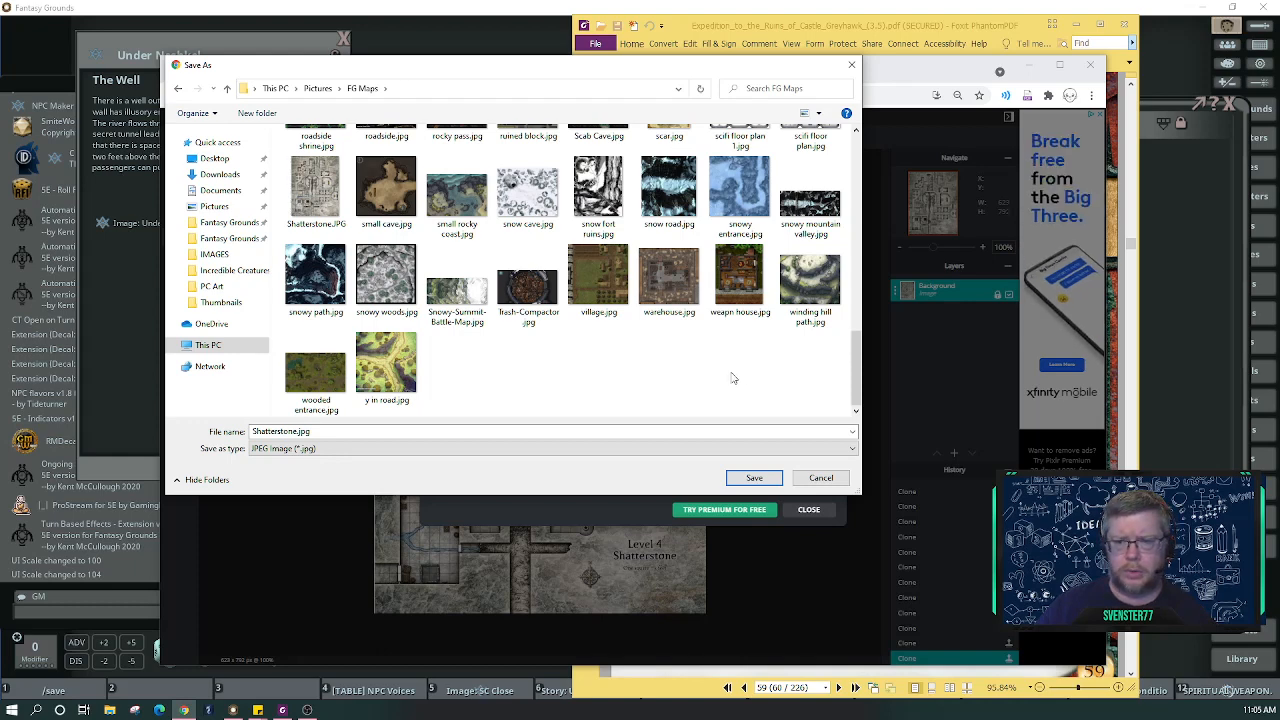
scroll(733, 379, up, 2)
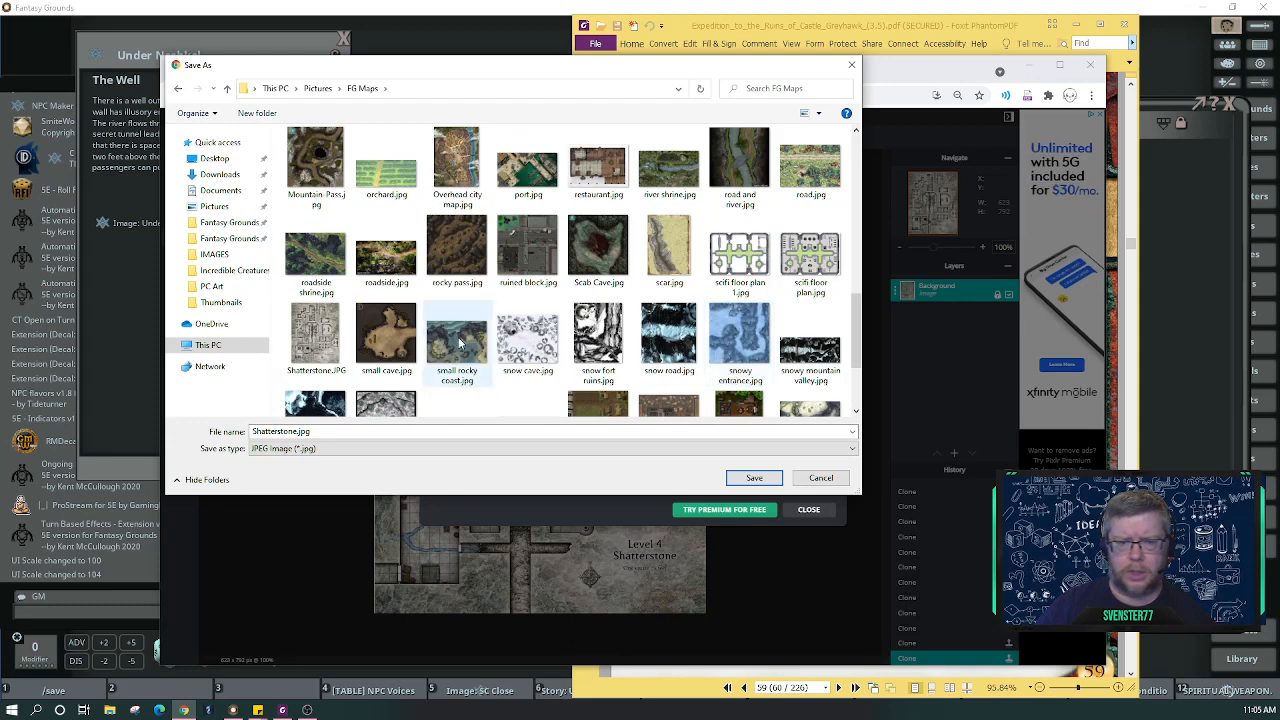
click(315, 338)
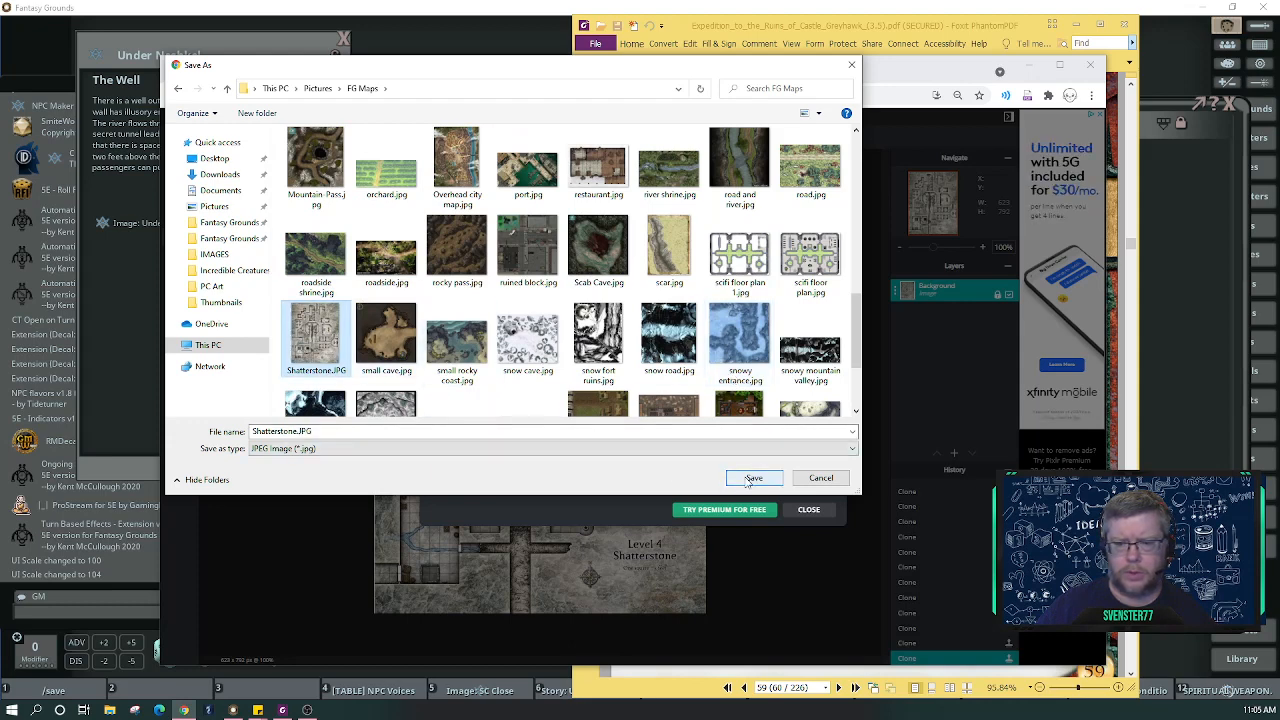
click(752, 478)
click(682, 361)
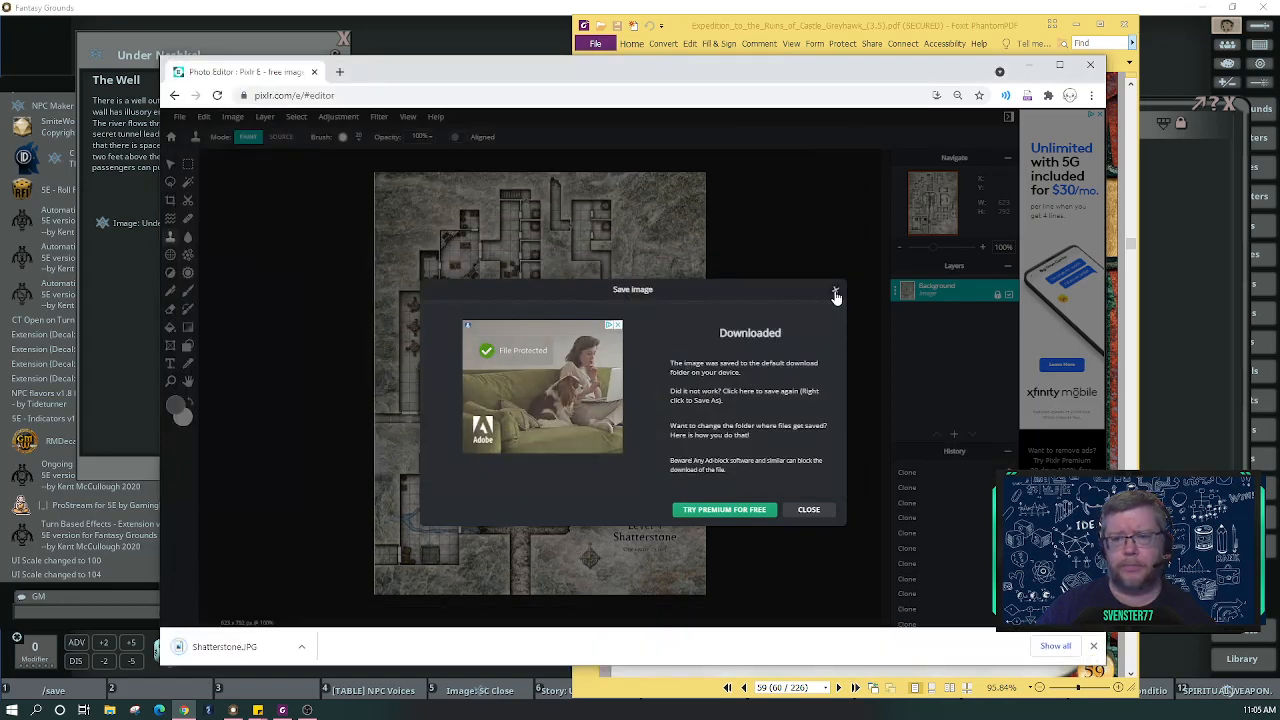
click(835, 292)
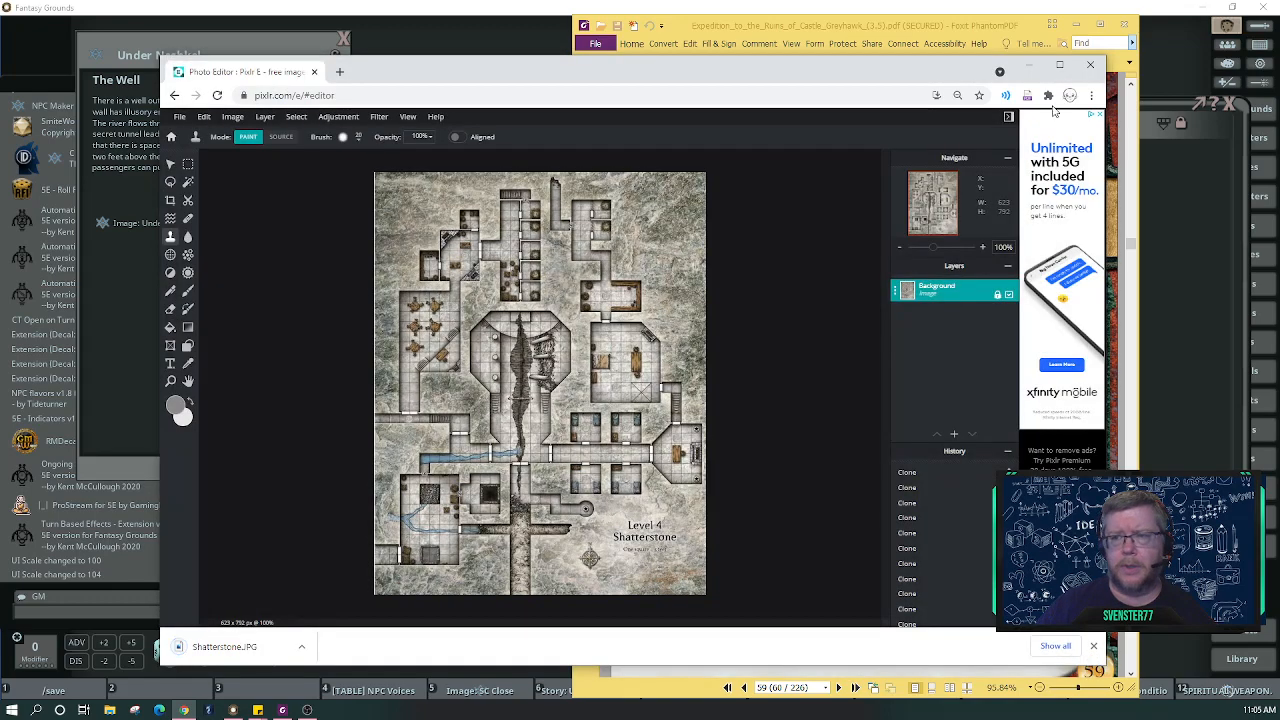
Close the image editor, return to Fantasy Grounds, and narrow the sec bb map window and place it over the chat area.
click(1090, 65)
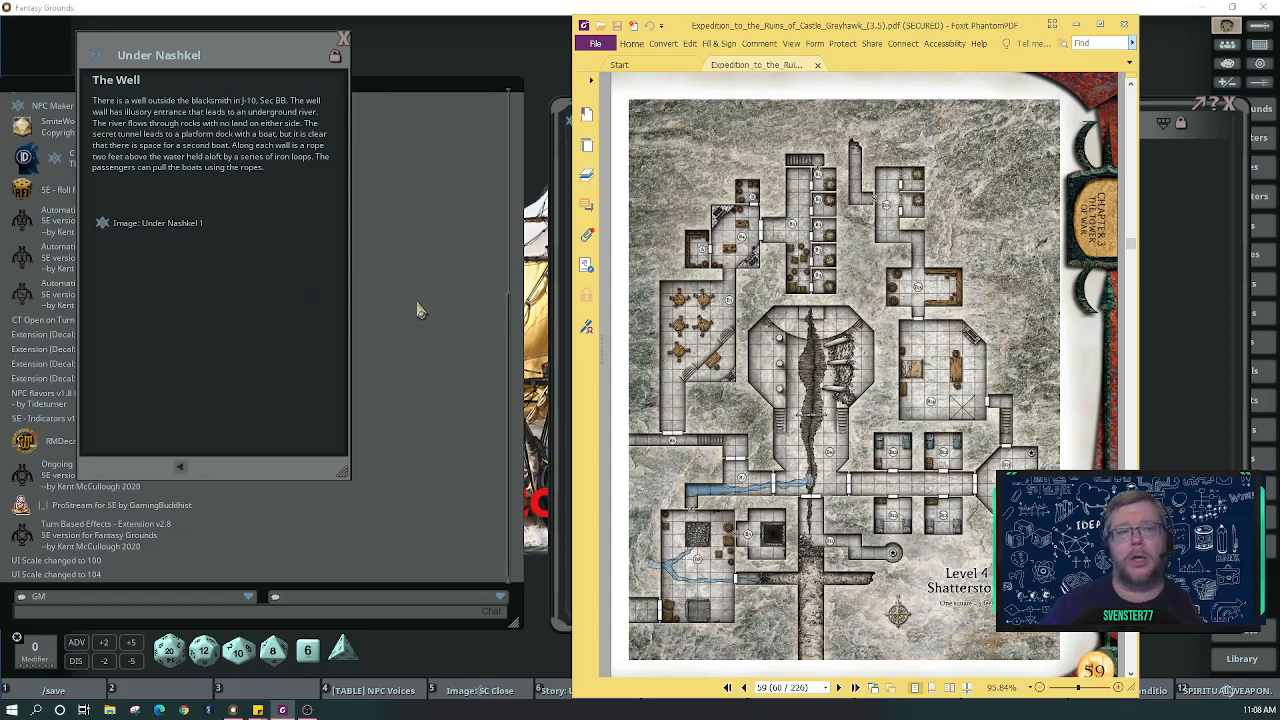
click(418, 311)
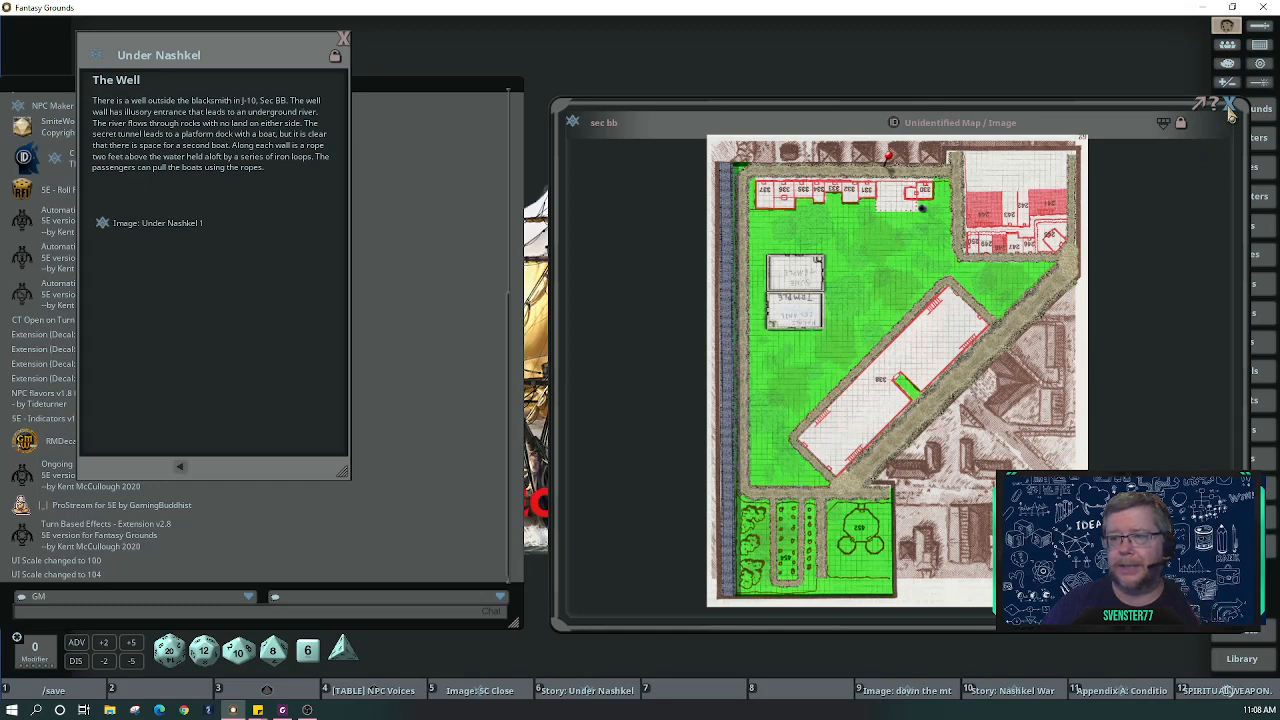
drag(1248, 260, 980, 250)
drag(686, 109, 146, 84)
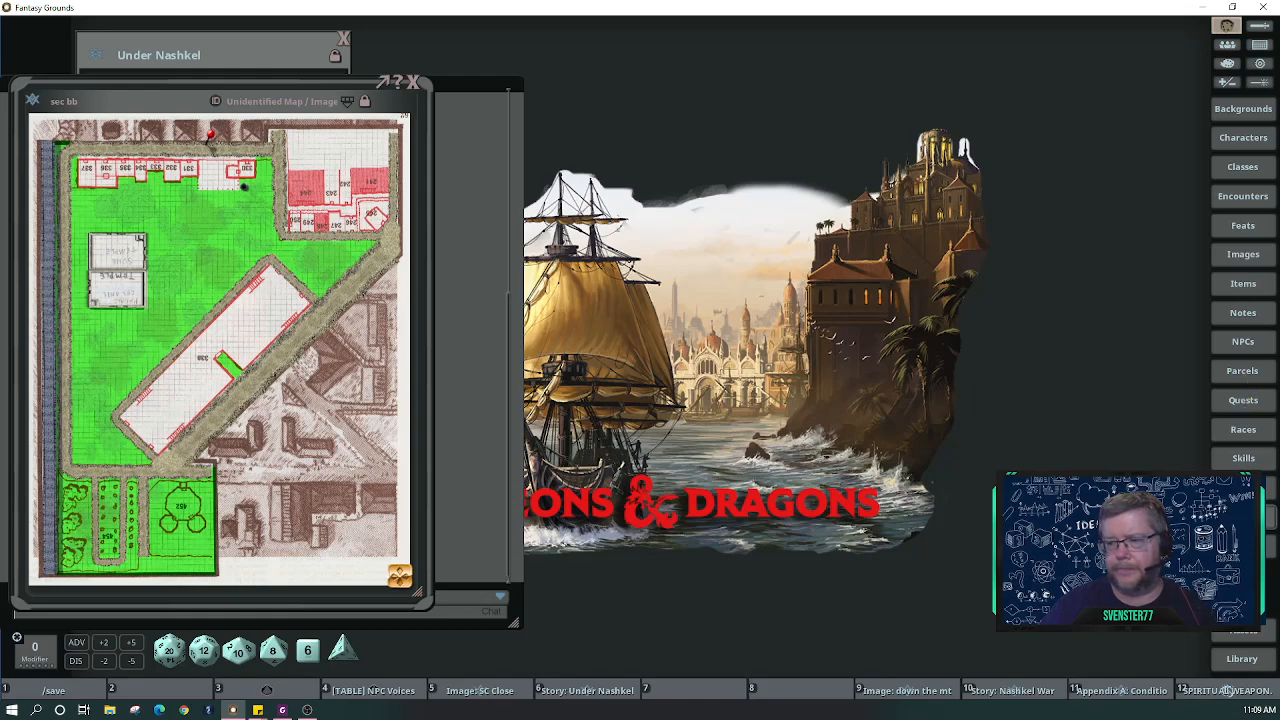
Create a new story entry in the ! Wednesdays group and title it "Under Nashkel - Shatterstone".
click(1262, 515)
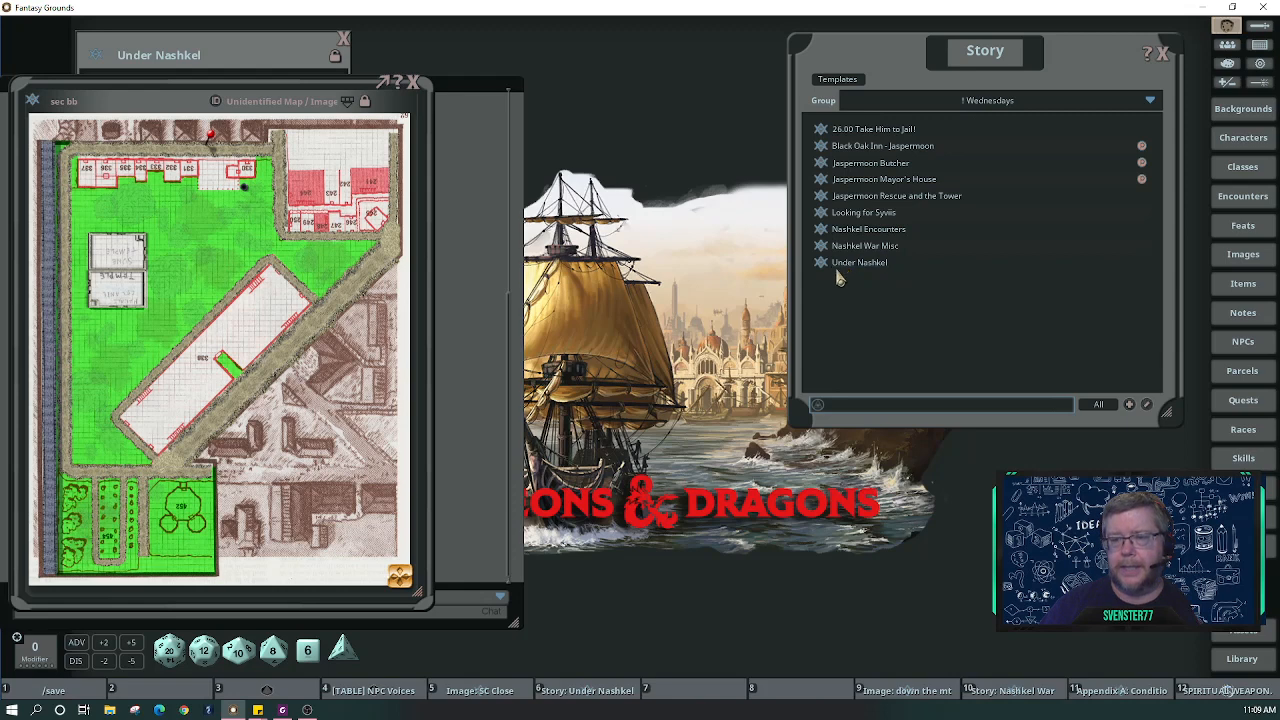
right_click(966, 310)
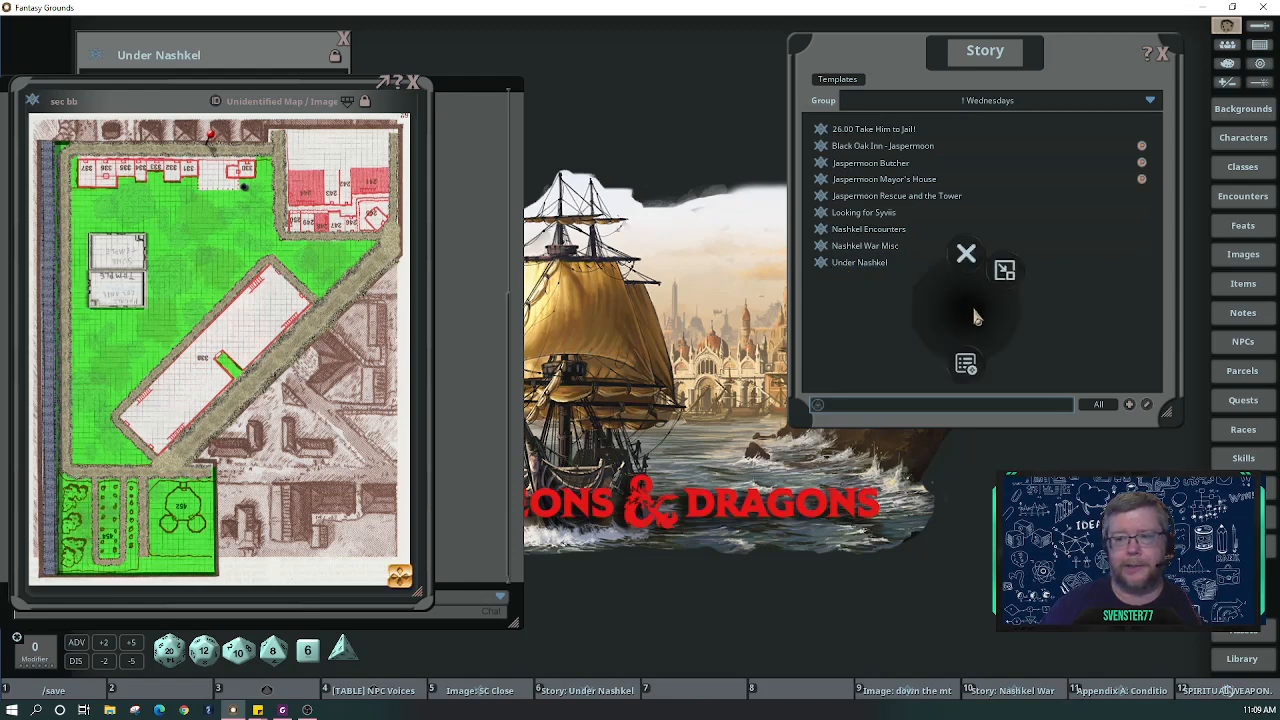
click(966, 366)
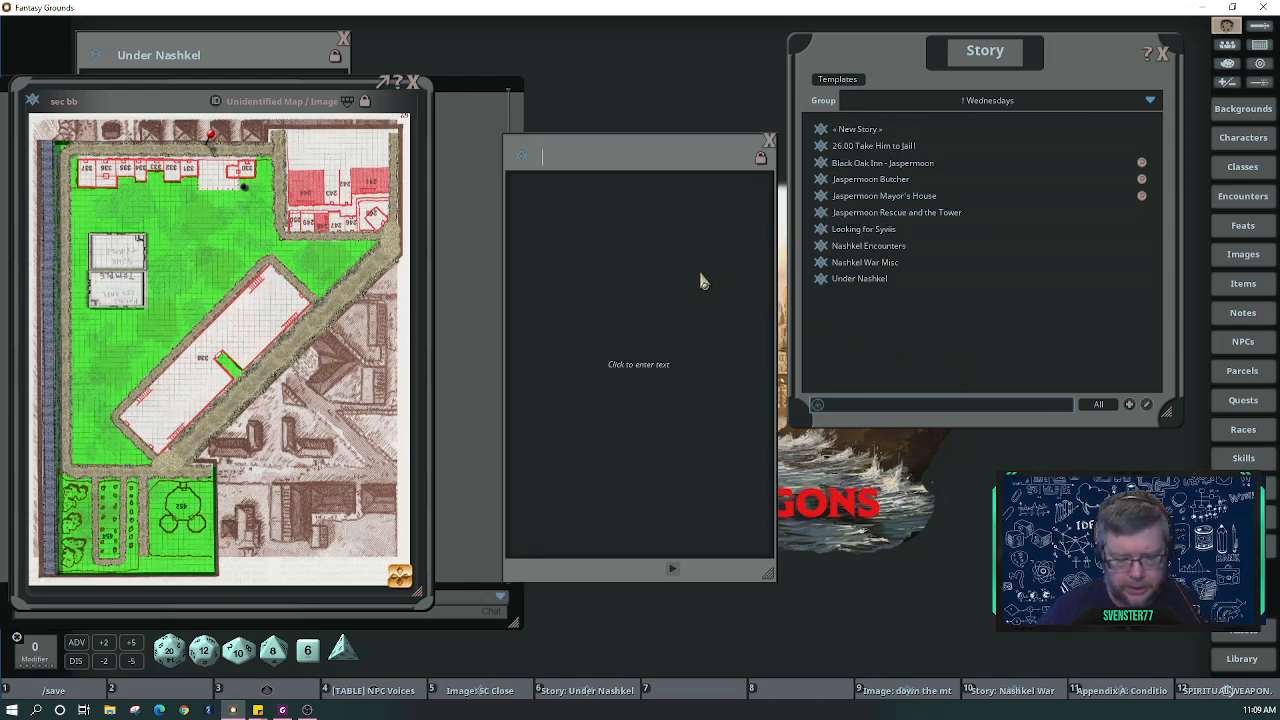
text(Under Nashkel - Sahhe)
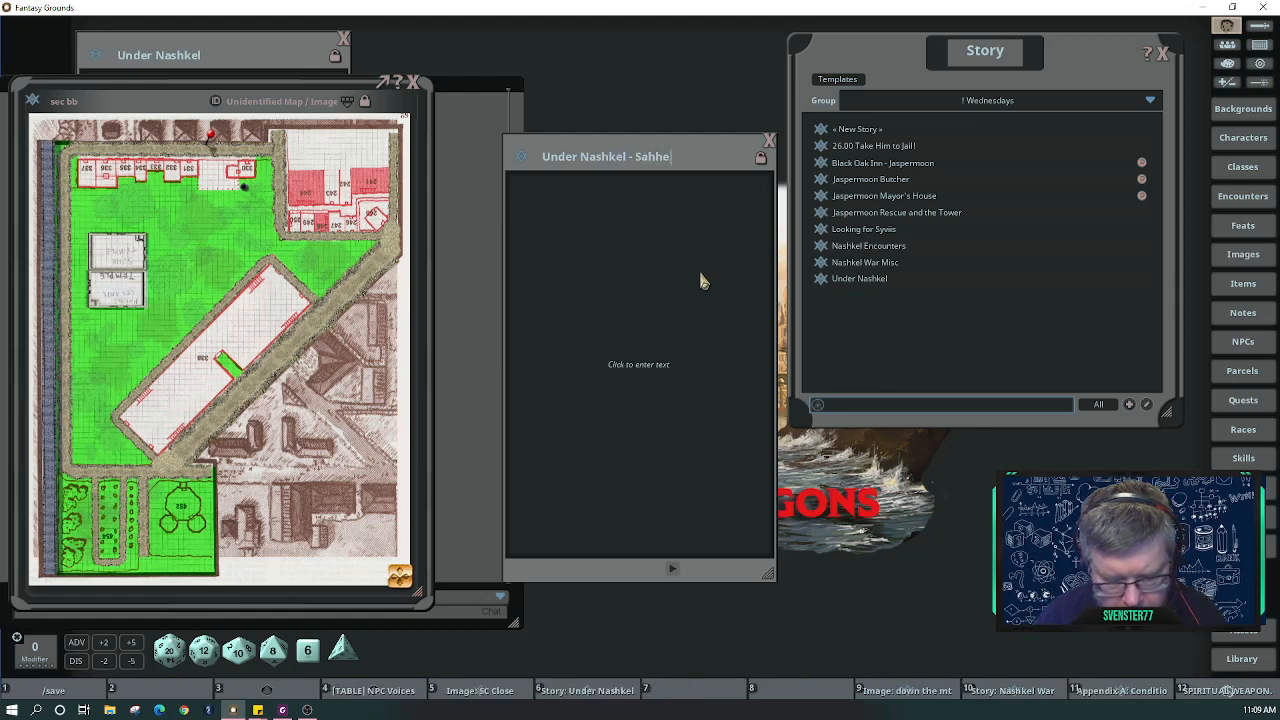
key(BackSpace)
key(BackSpace)
key(BackSpace)
key(BackSpace)
text(ha)
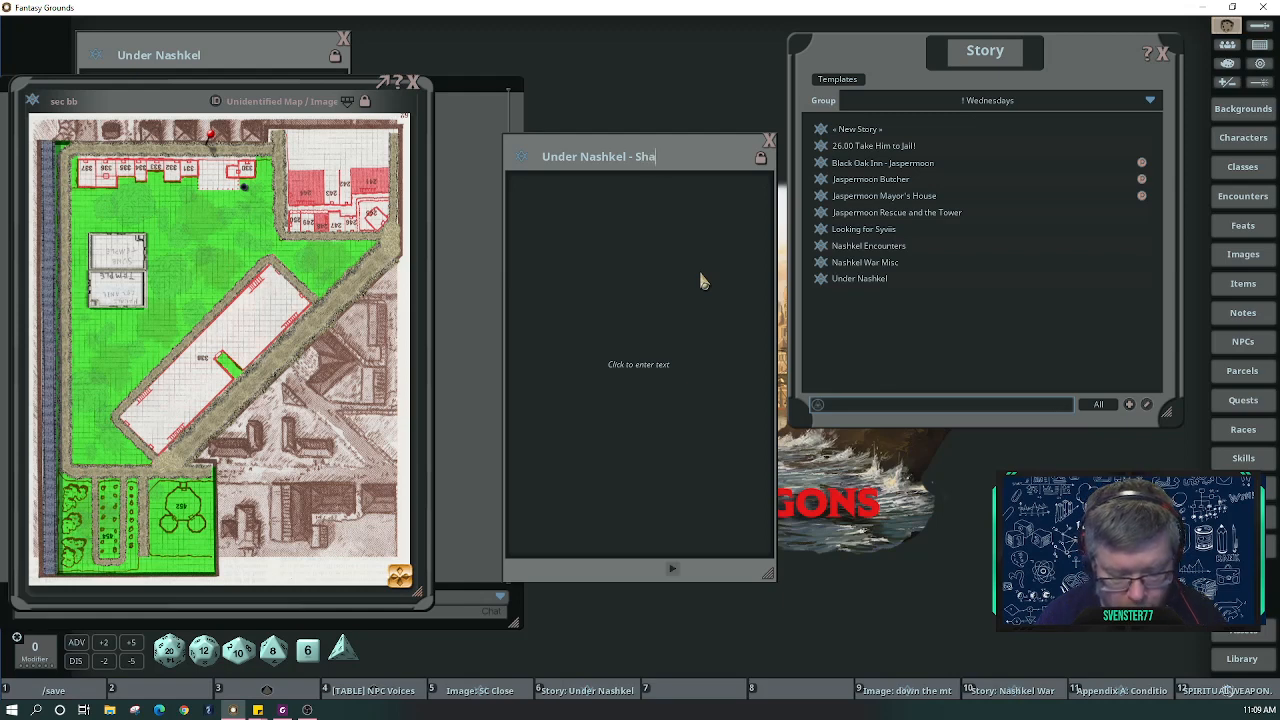
text(tterstone)
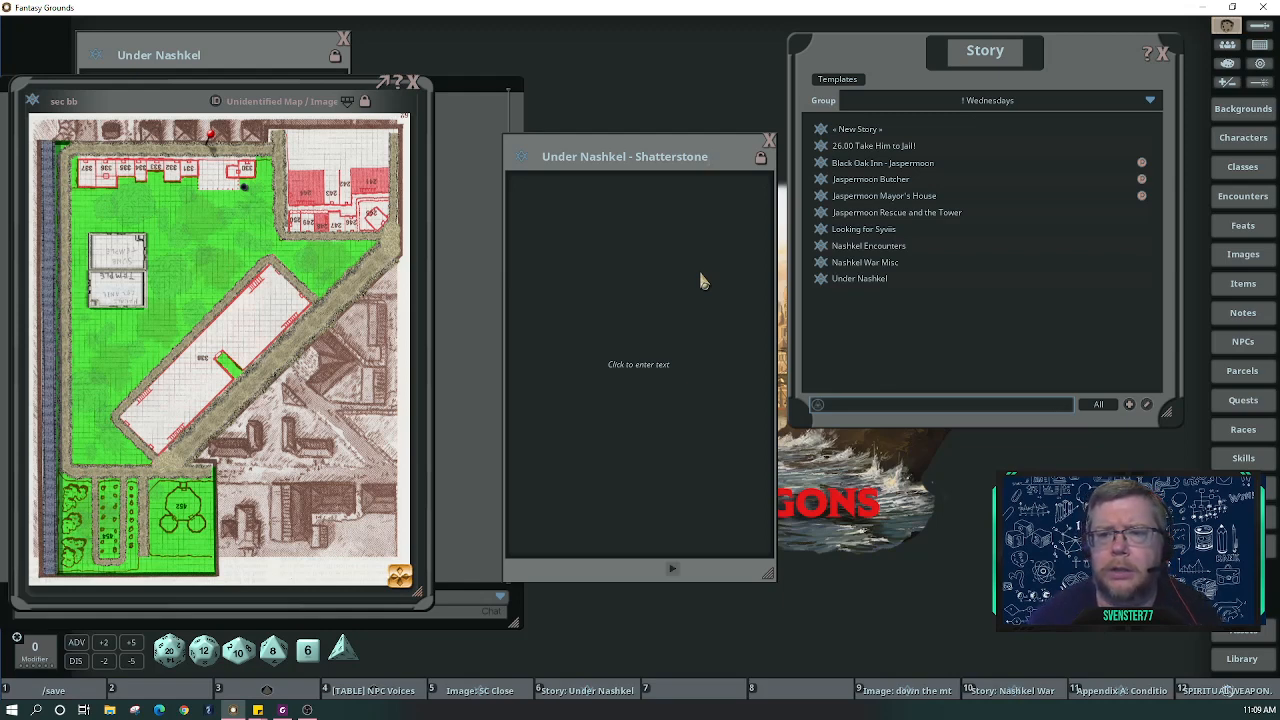
click(674, 218)
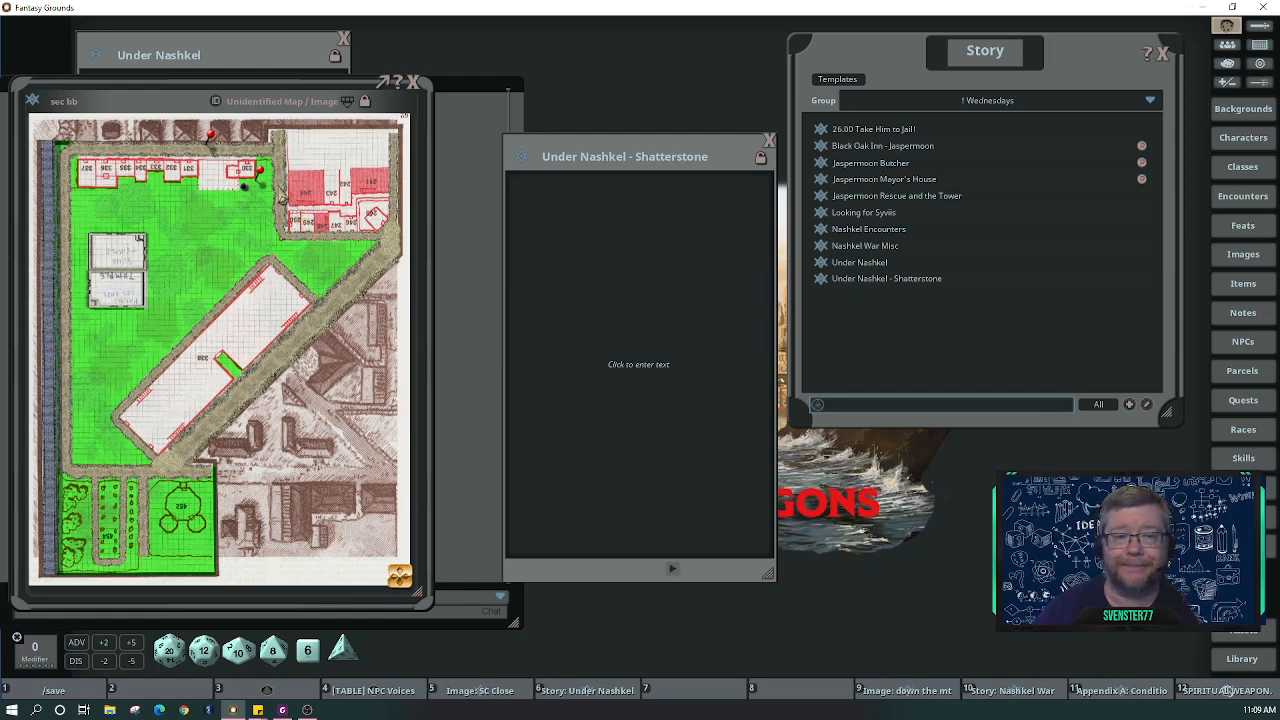
Delete the old pin above the building row on the sec bb map, and close the map and the Under Nashkel story.
right_click(253, 173)
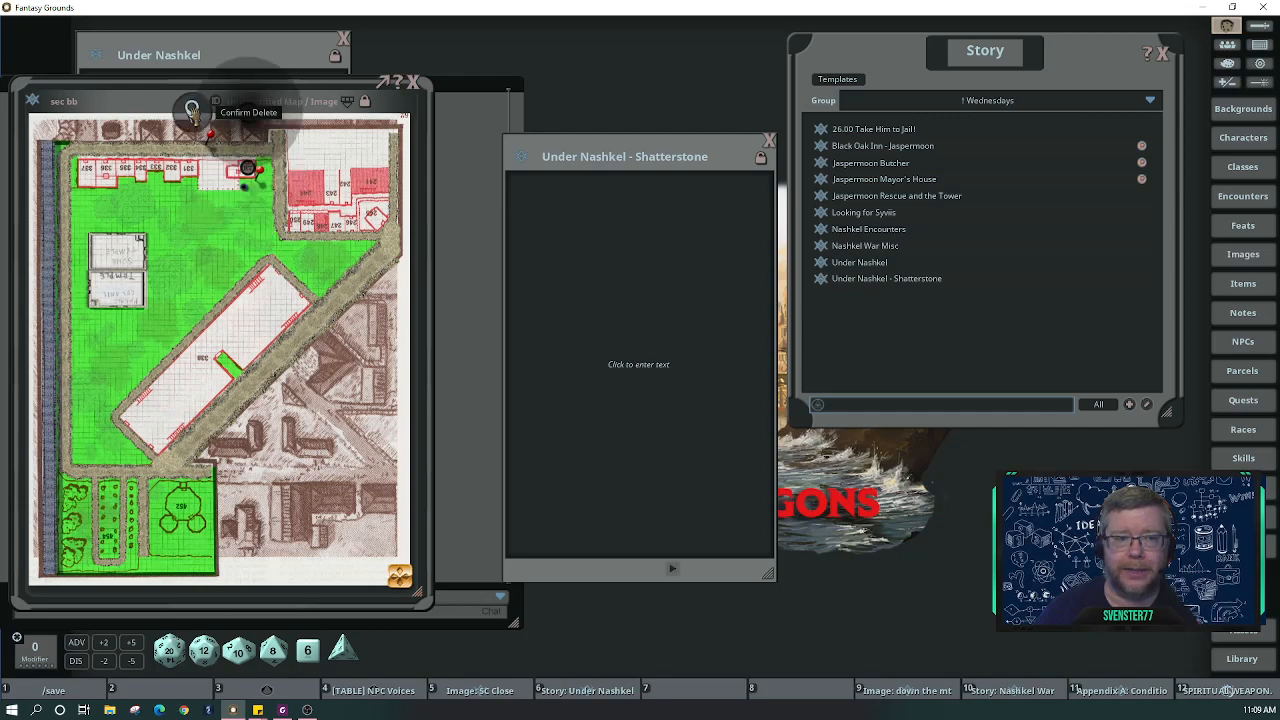
drag(184, 101, 477, 121)
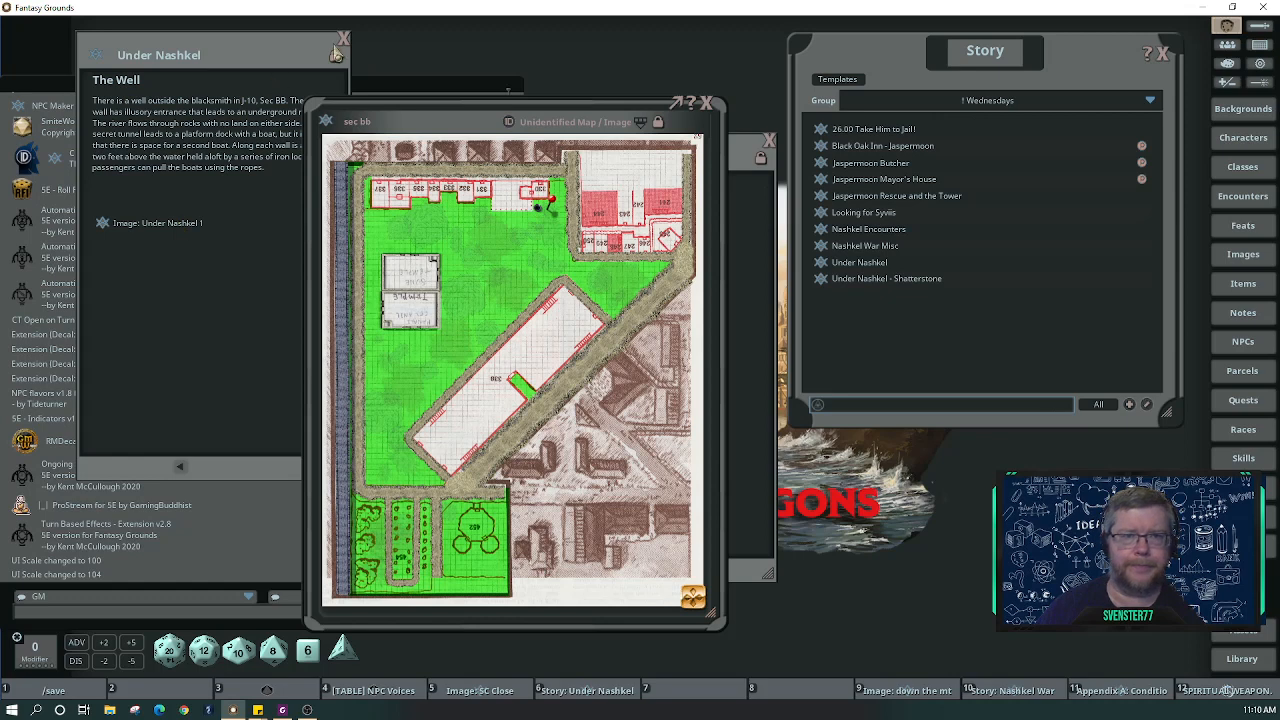
click(707, 104)
click(343, 40)
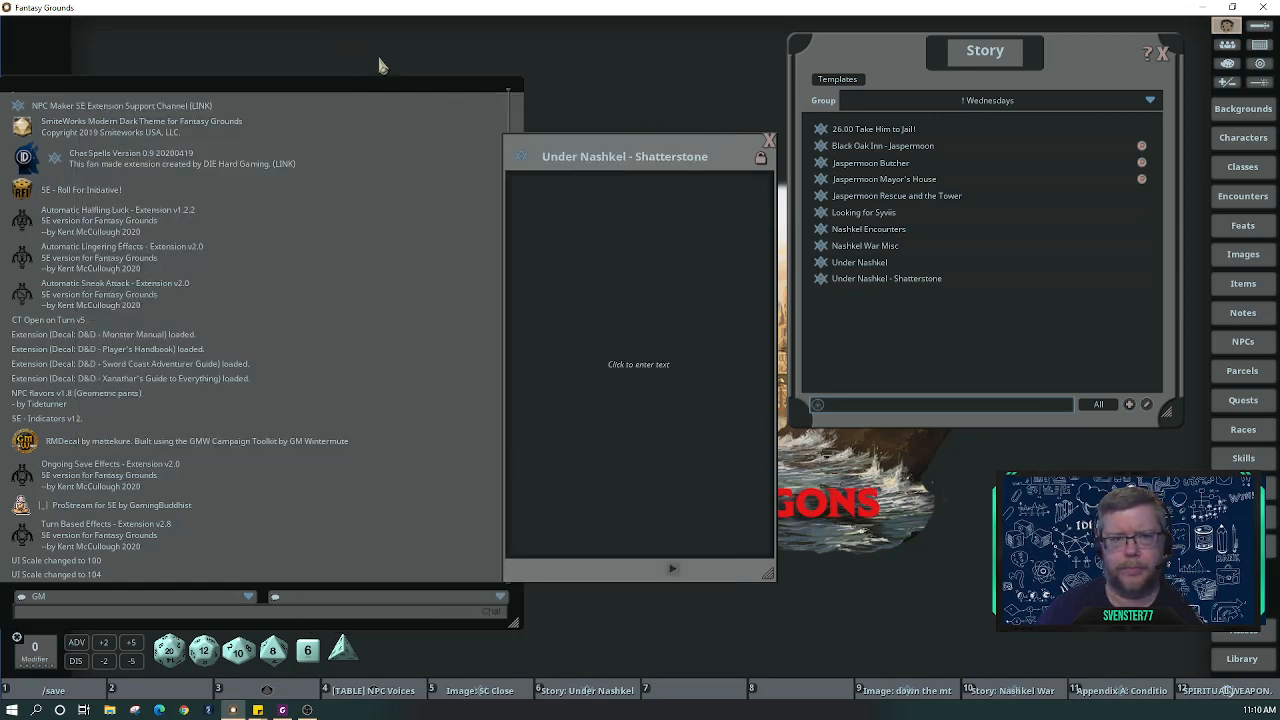
Move the Shatterstone story window over the chat area, enlarge it, and close the Story list.
drag(656, 152, 170, 58)
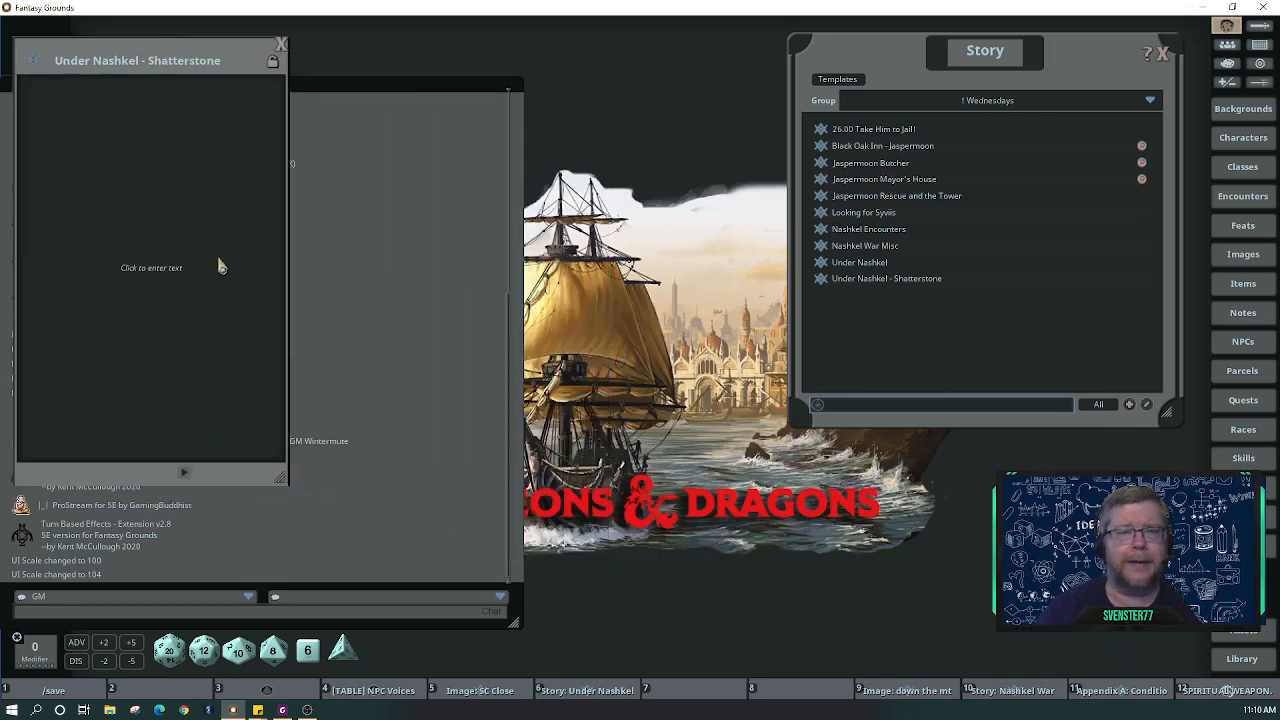
drag(287, 477, 430, 517)
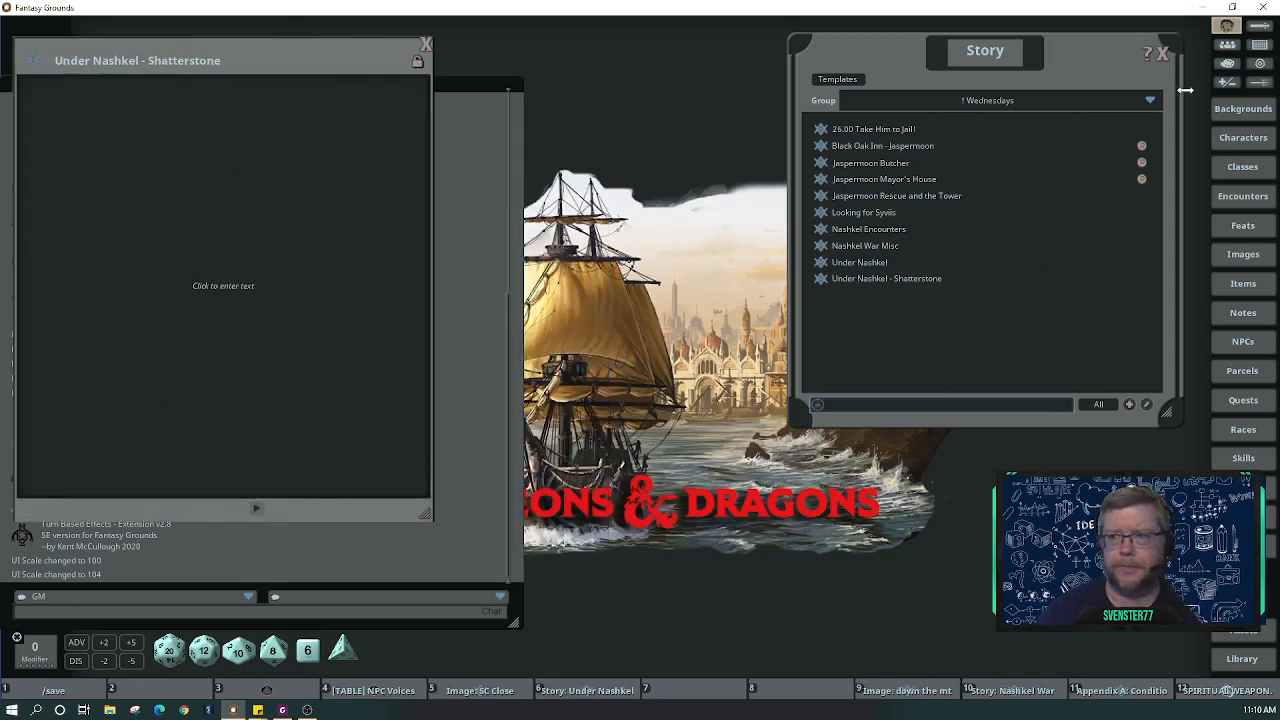
click(1162, 53)
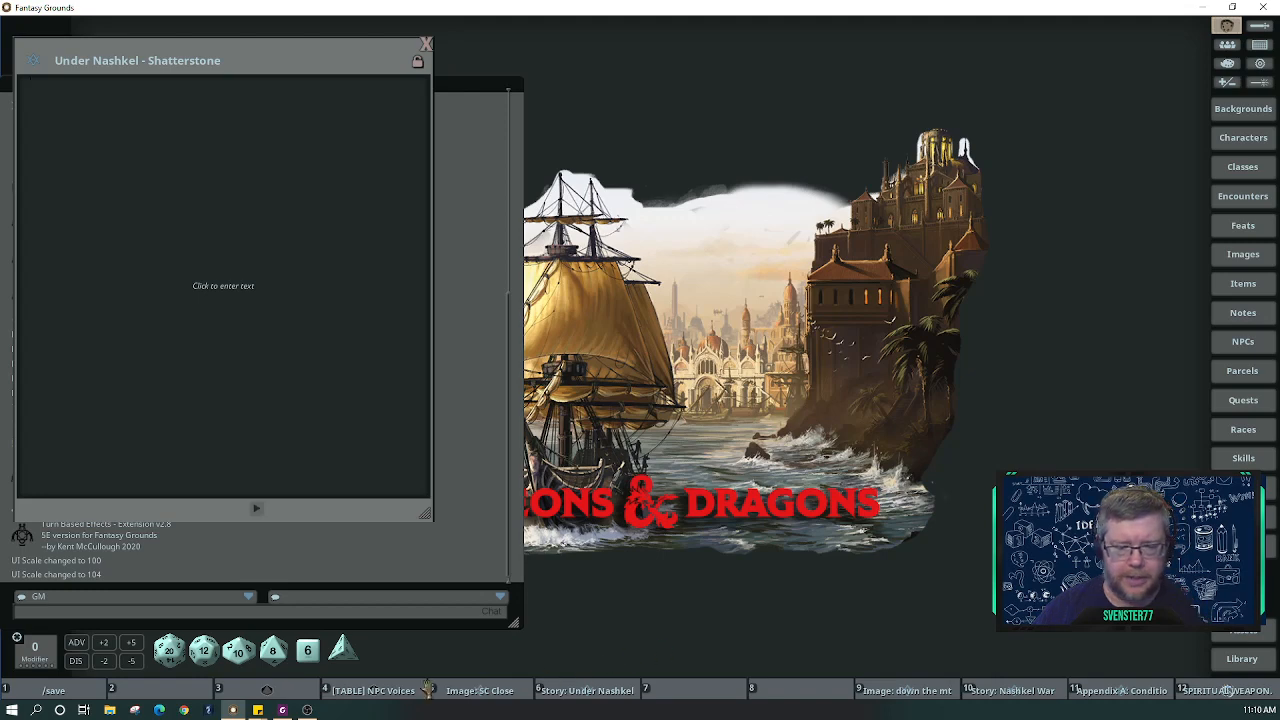
Copy the Shatterstone text from "Although other, more treacherous ways" through B1. Secret Entry on PDF page 58 into the story.
mouse_move(288, 713)
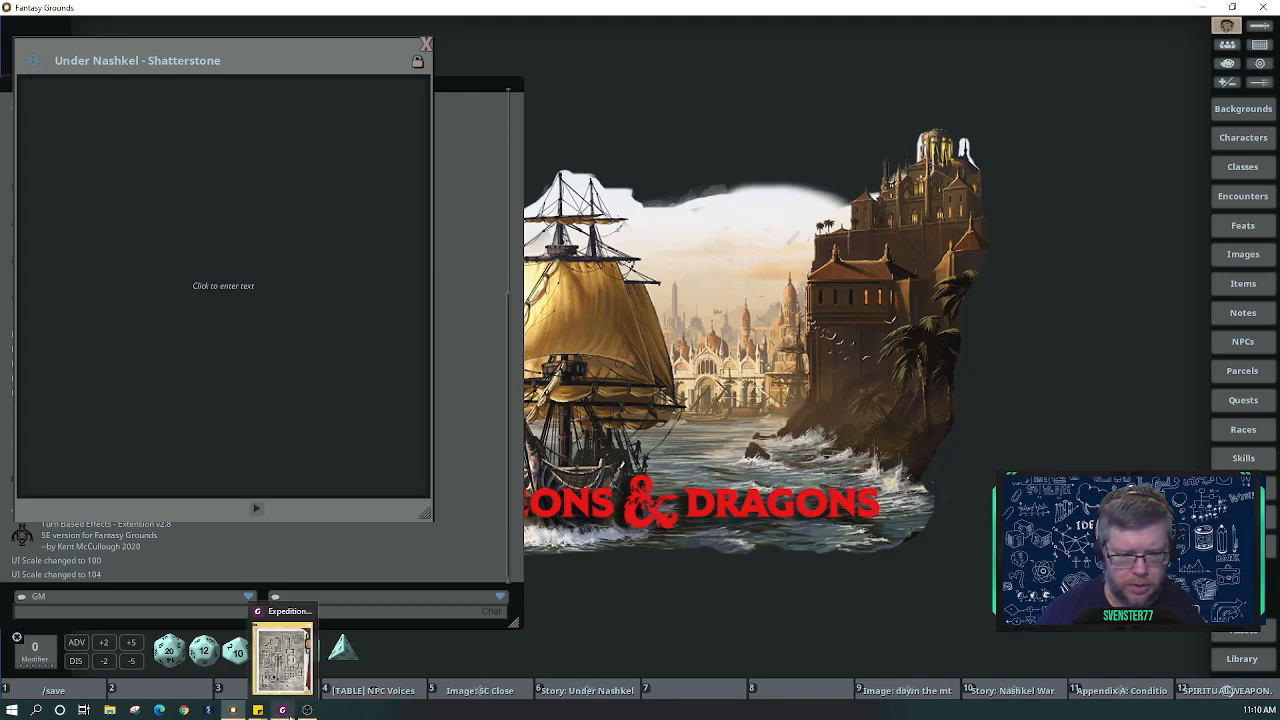
click(287, 689)
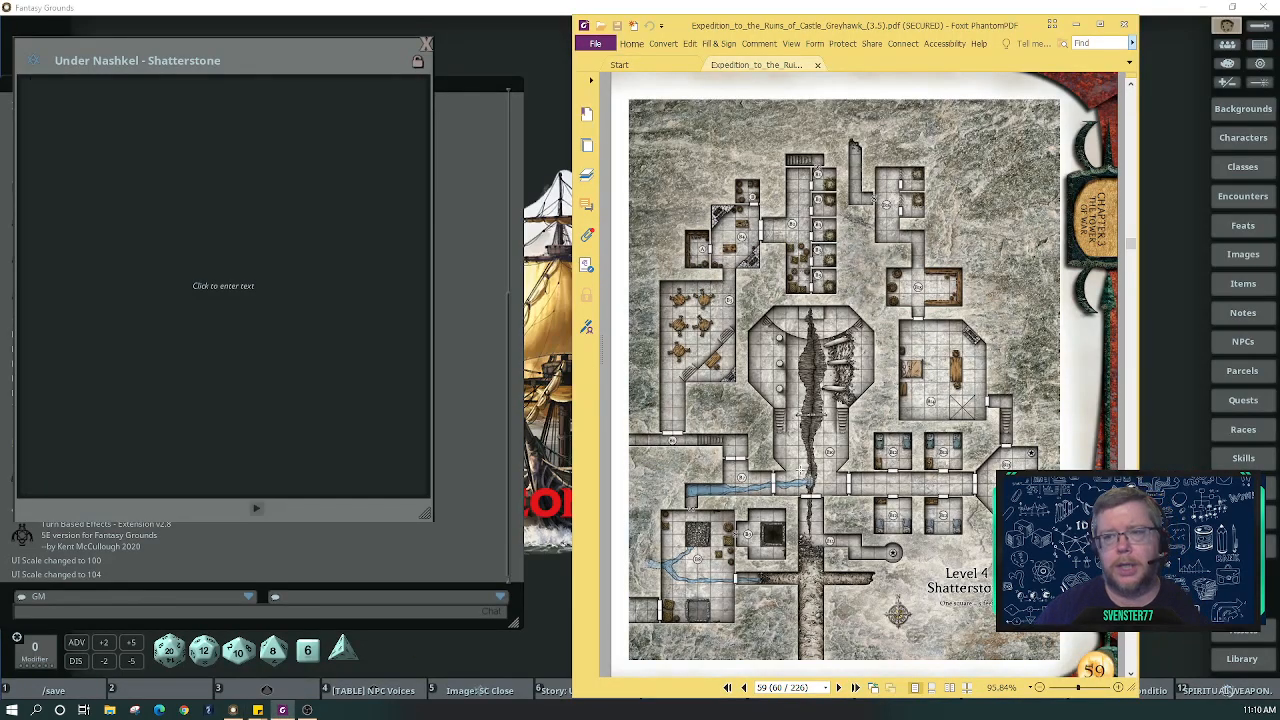
click(743, 688)
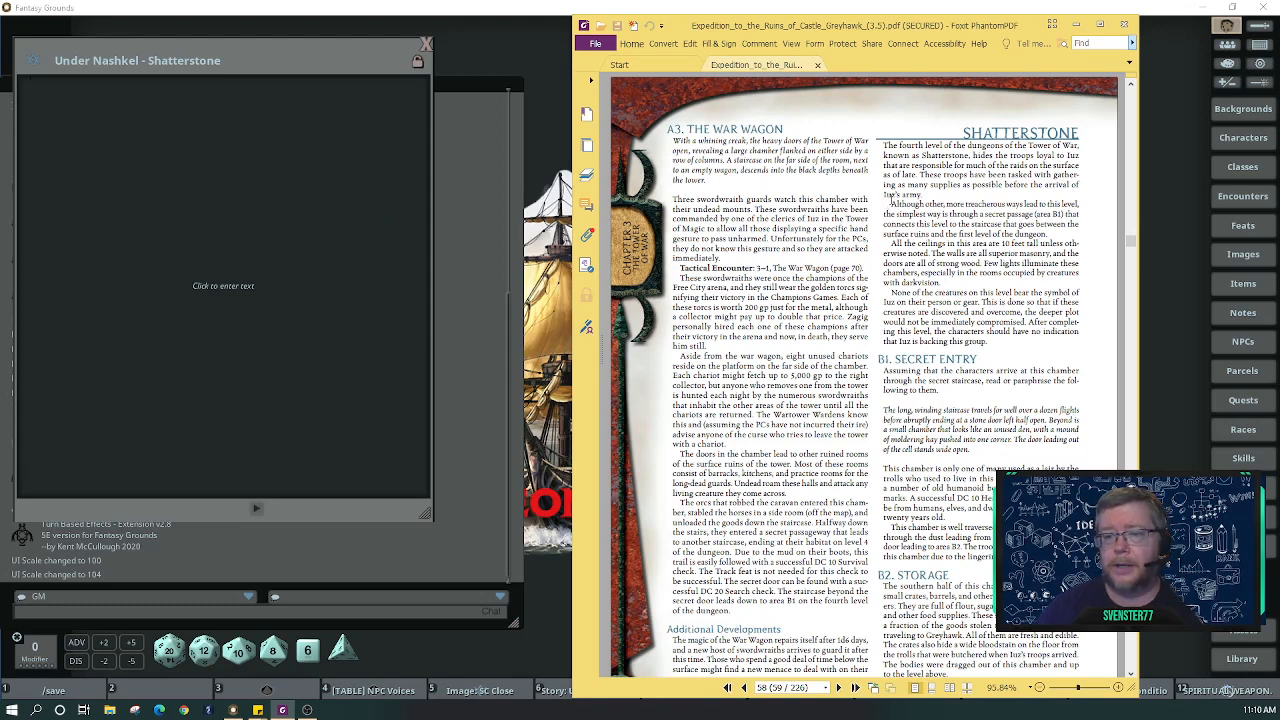
drag(892, 204, 994, 341)
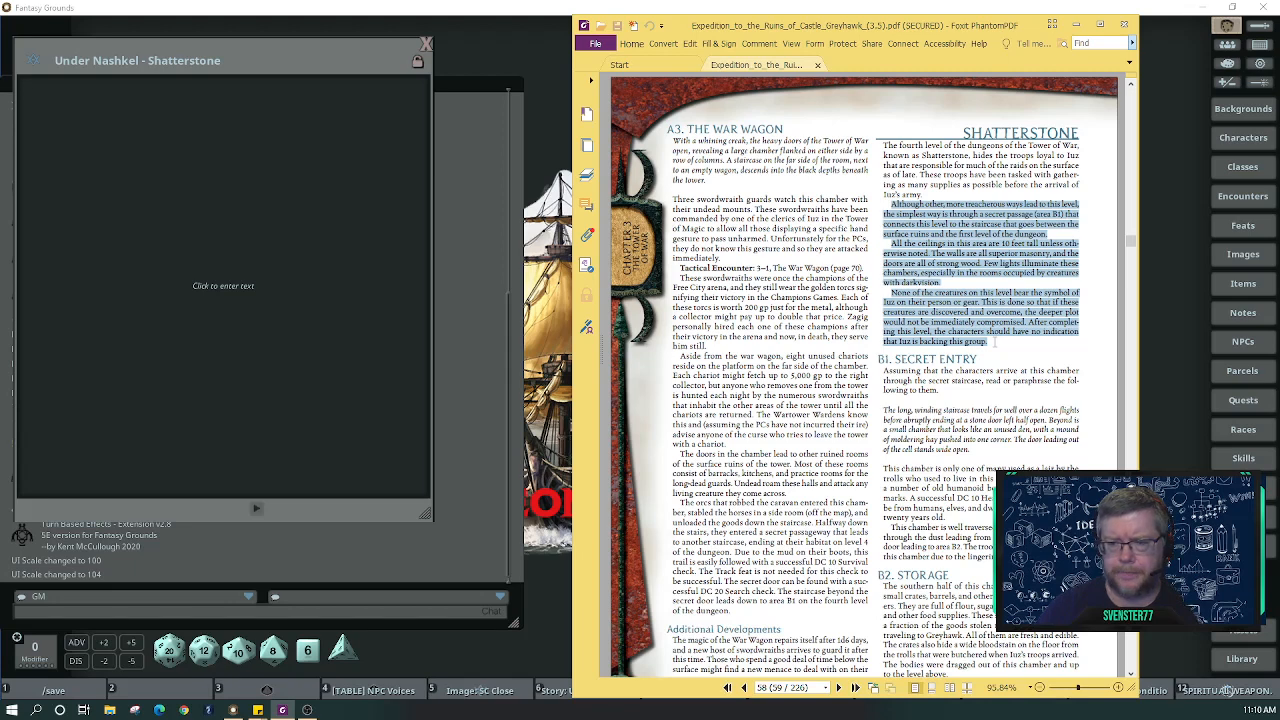
drag(994, 343, 990, 557)
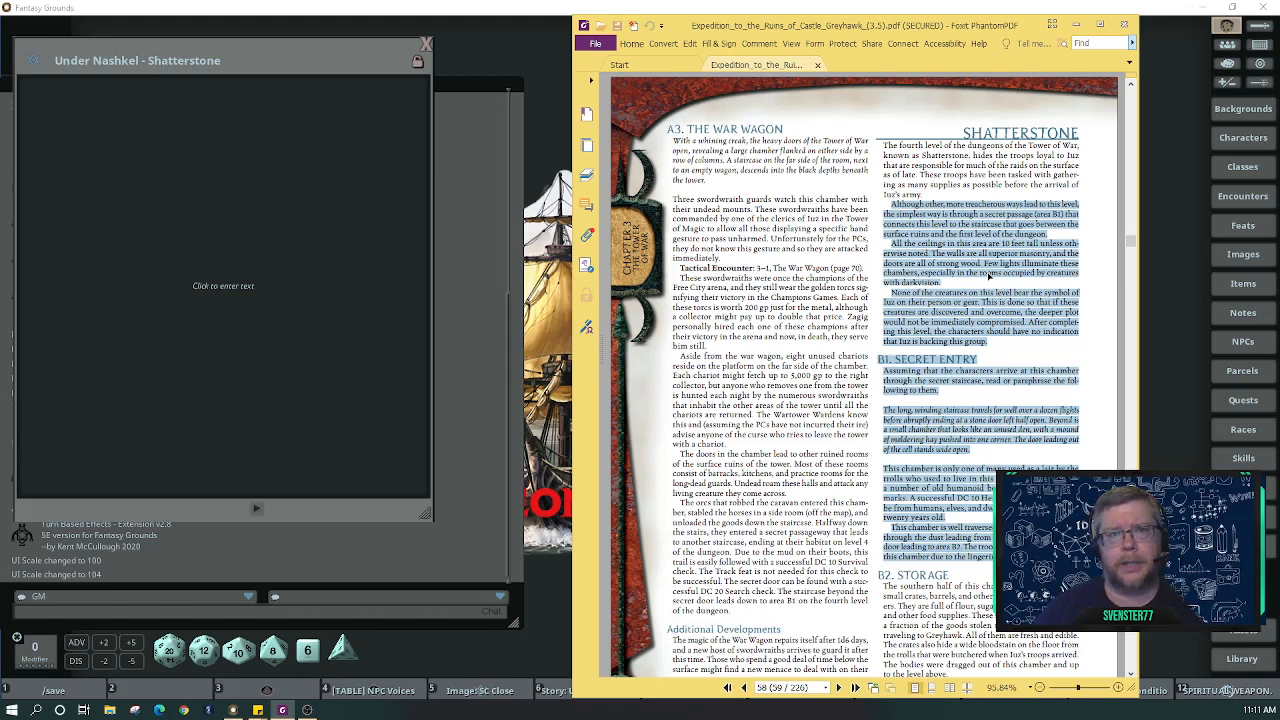
click(216, 124)
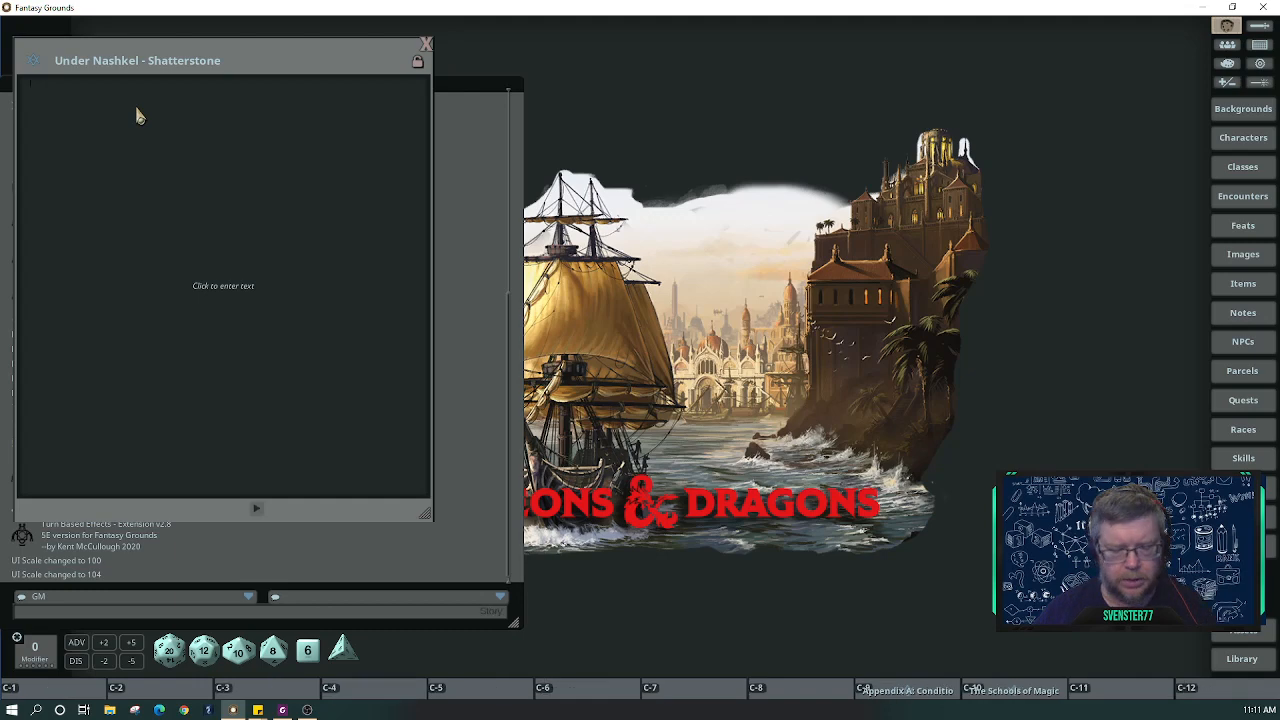
key(ctrl+v)
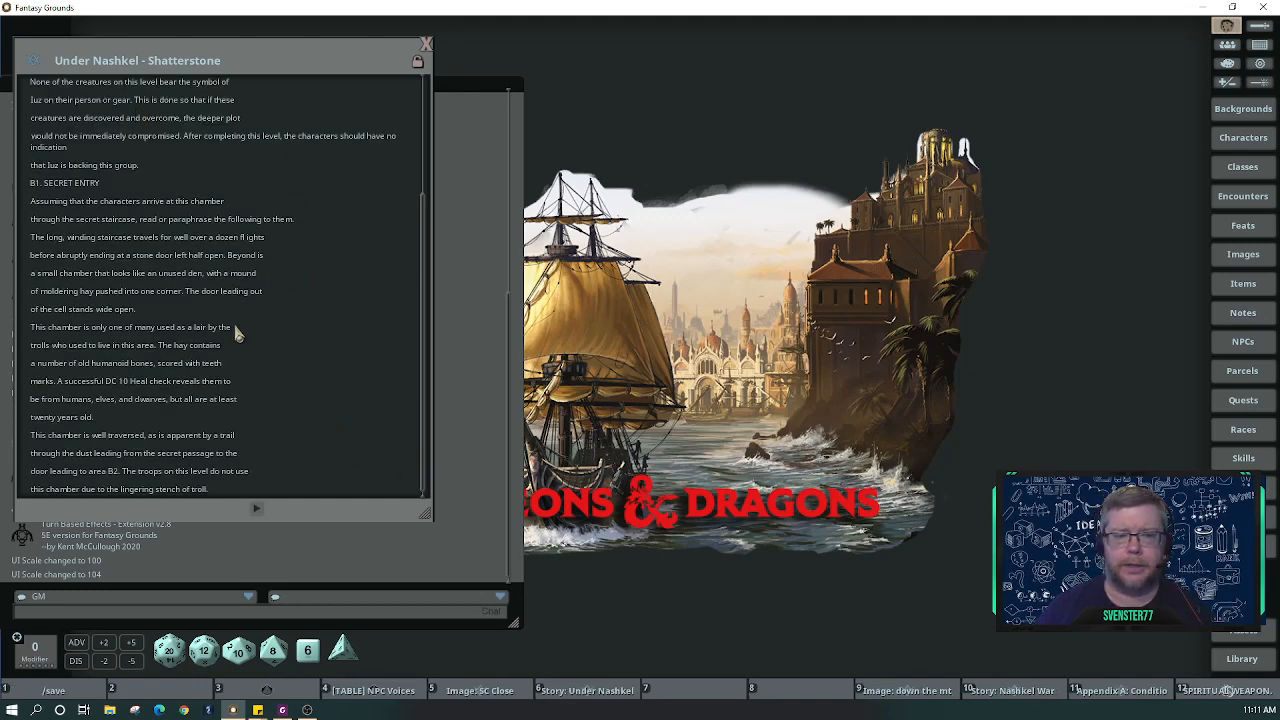
Merge all the broken lines of the pasted story text into one continuous paragraph.
scroll(282, 354, up, 1)
scroll(282, 354, up, 3)
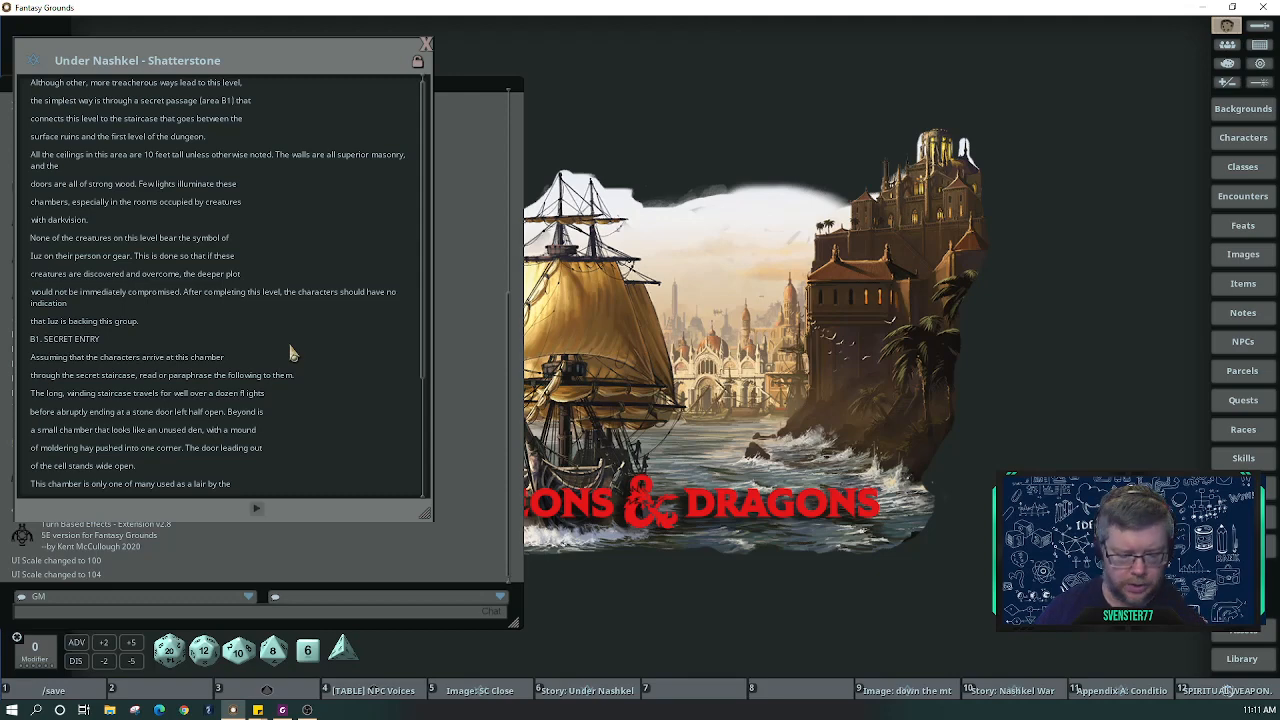
key(ctrl+a)
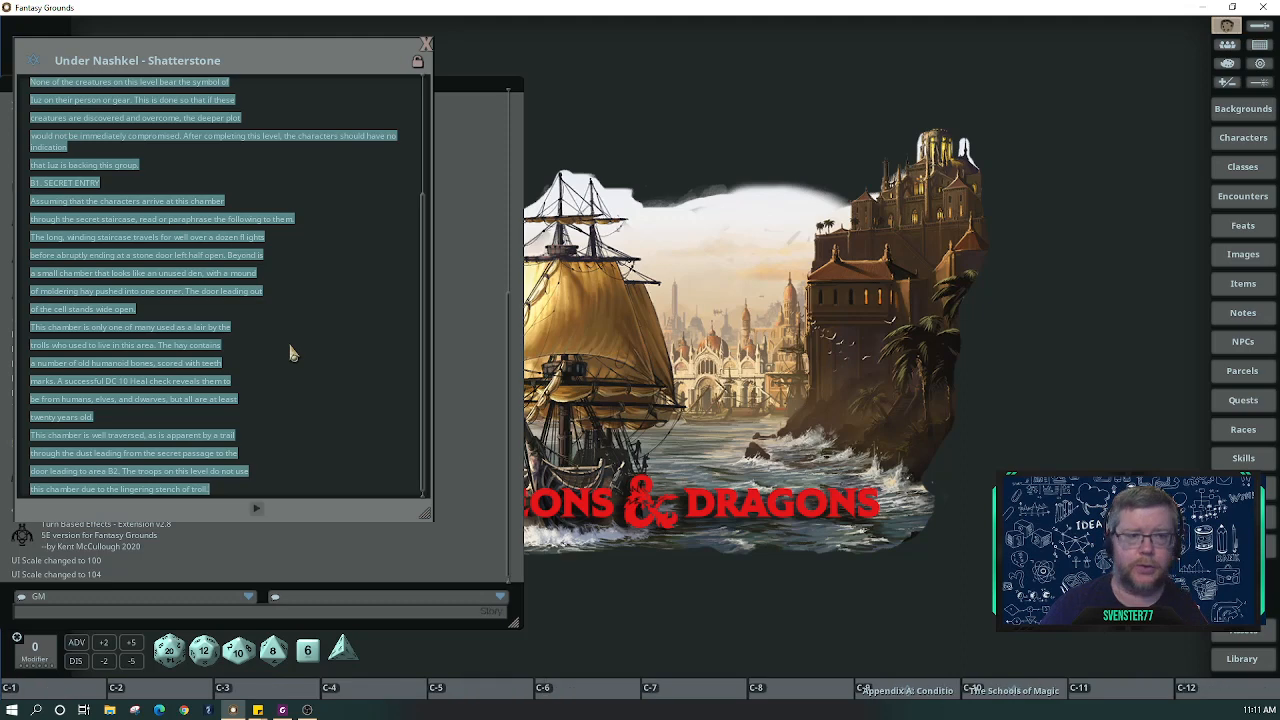
key(ctrl+r)
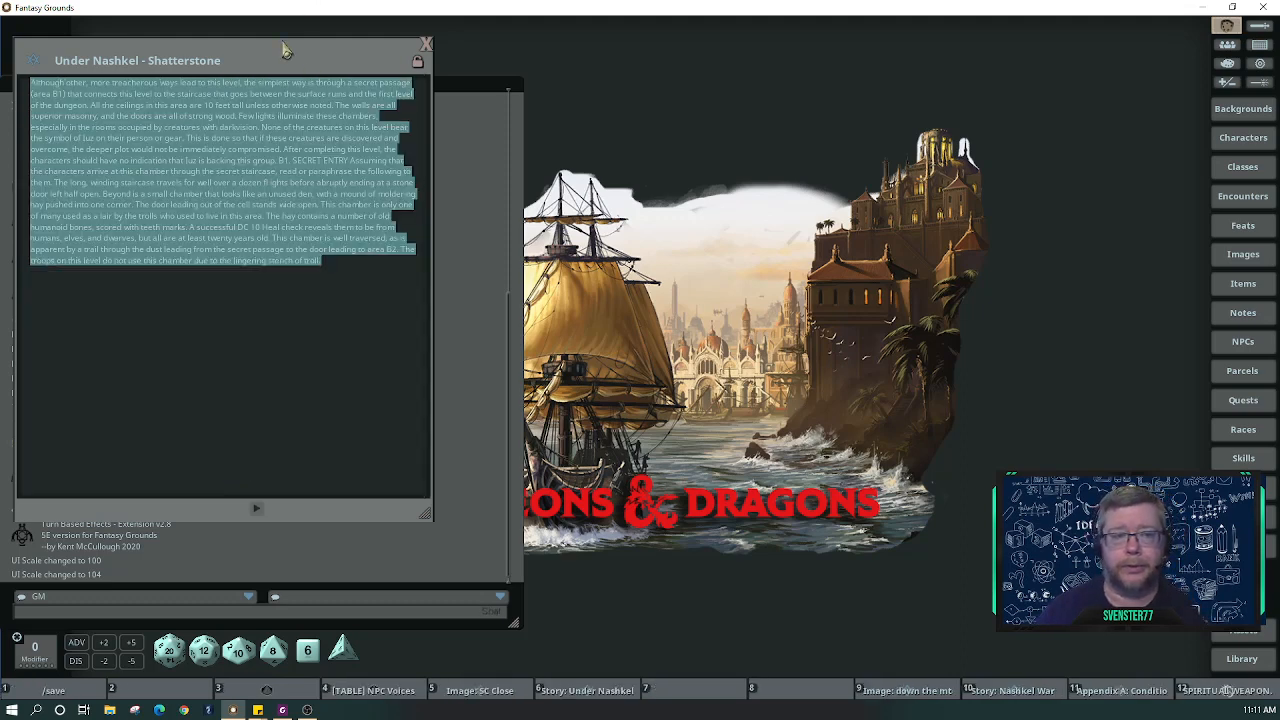
click(322, 142)
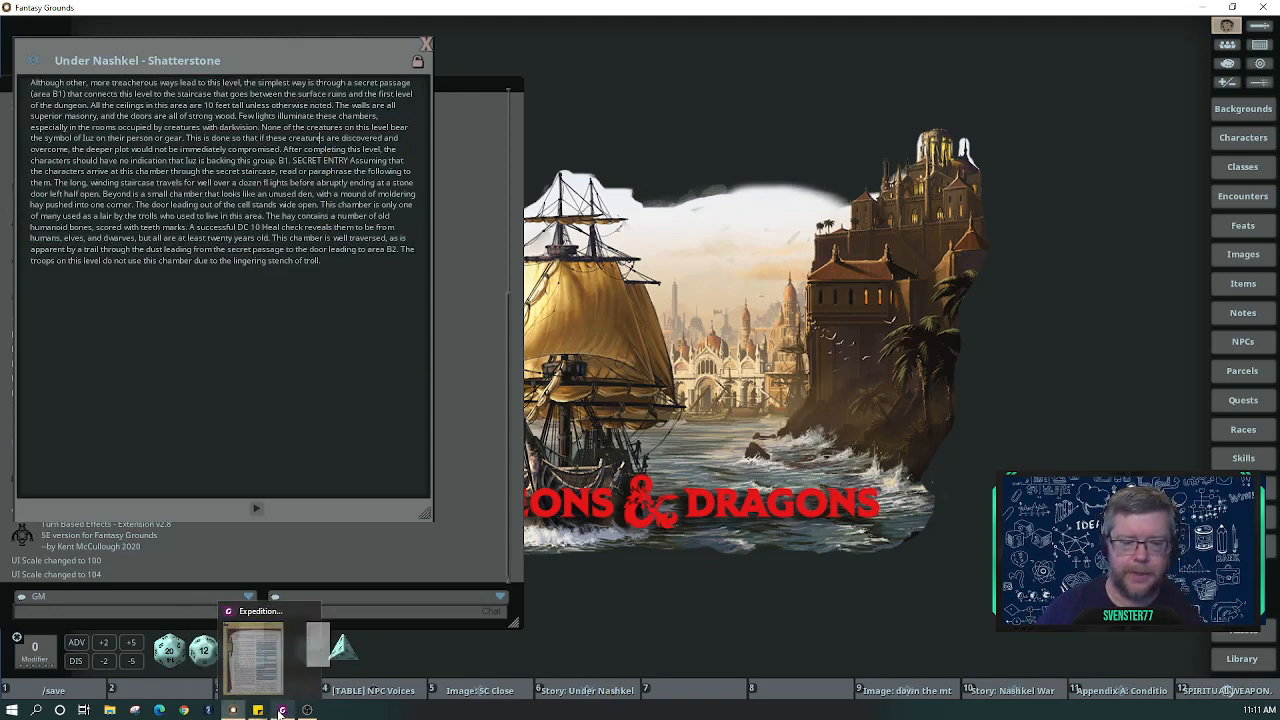
Restore and narrow the Fantasy Grounds window and move the PDF window beside it so the Shatterstone column stays readable.
click(1232, 7)
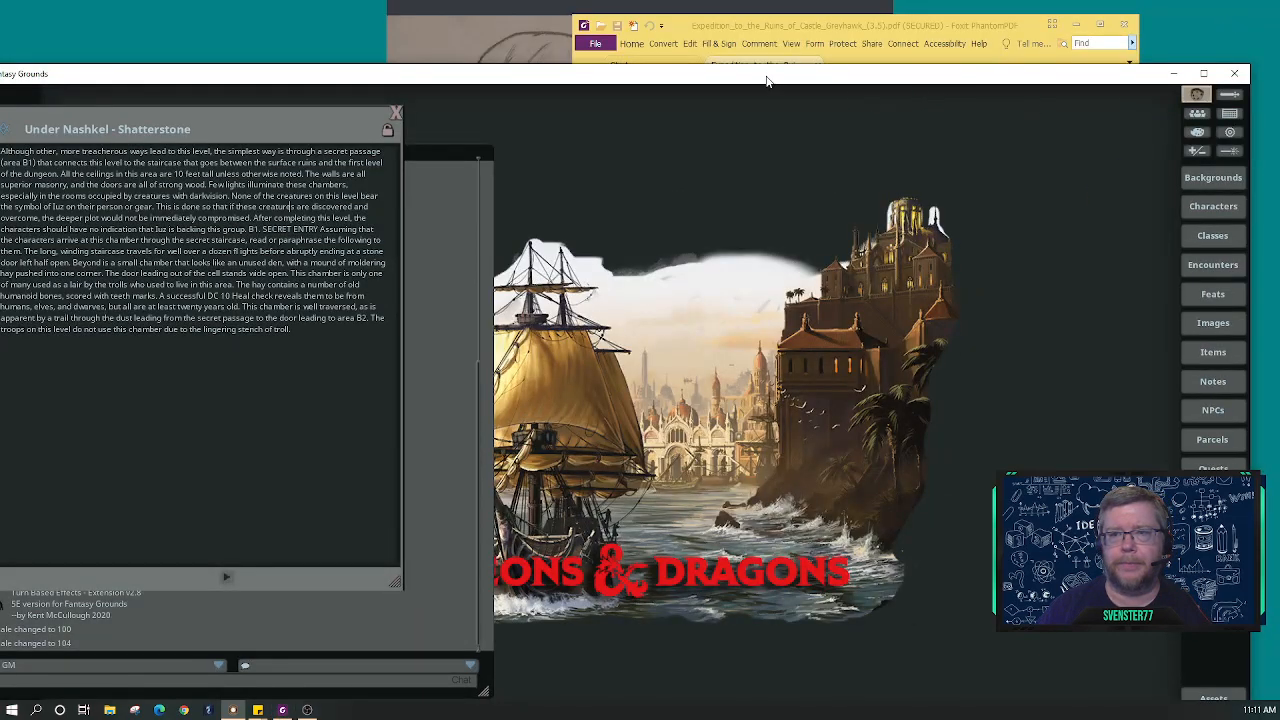
drag(770, 78, 775, 27)
double_click(775, 27)
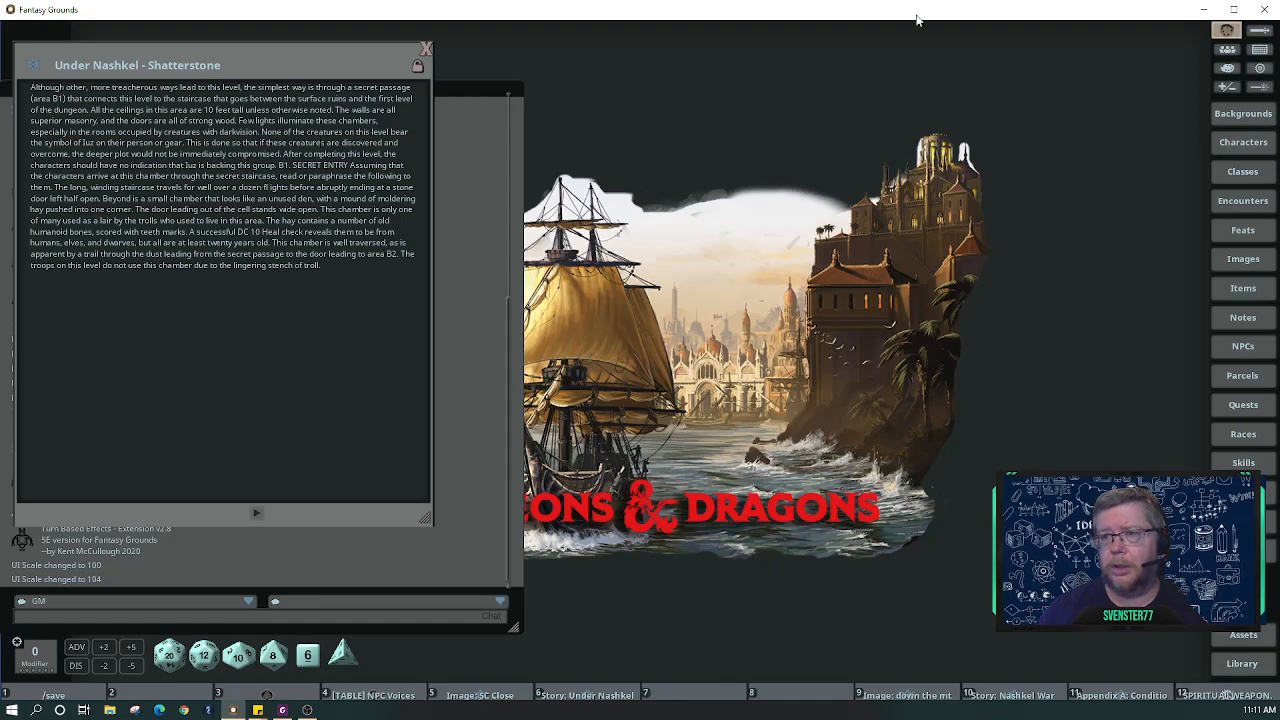
drag(917, 13, 884, 13)
drag(1250, 205, 1030, 200)
drag(618, 23, 653, 24)
click(1110, 168)
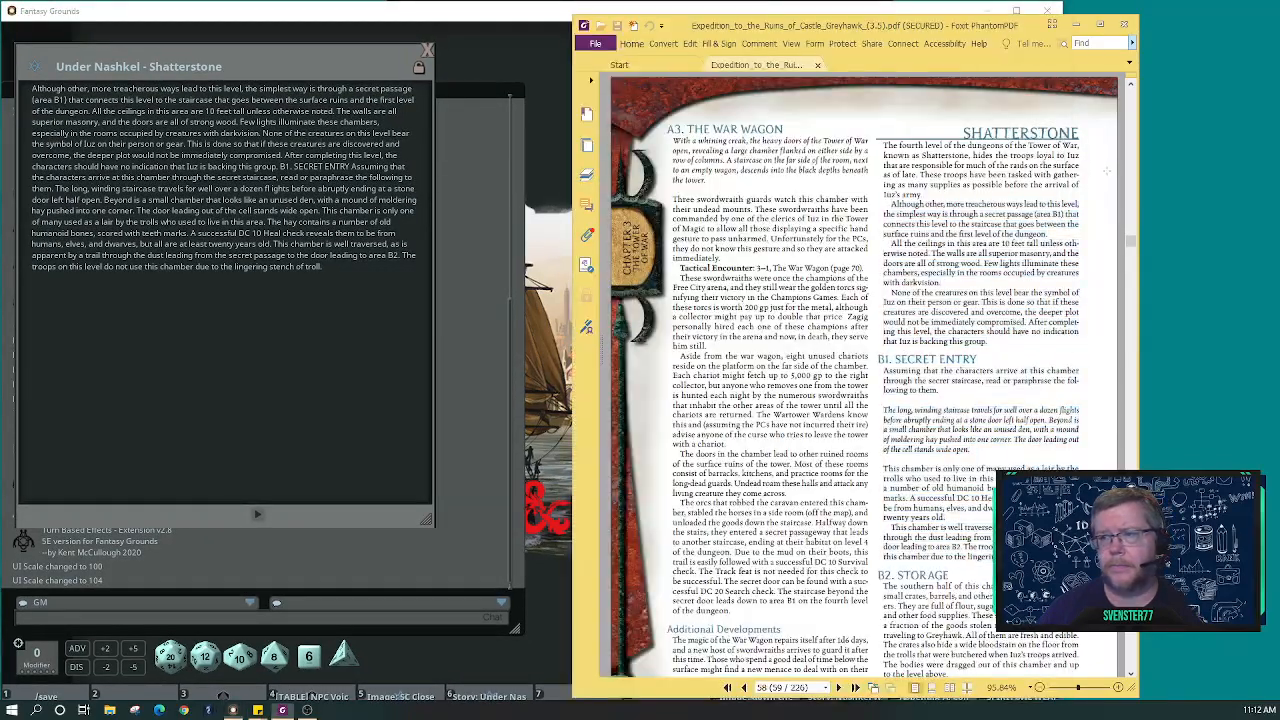
drag(839, 25, 1030, 13)
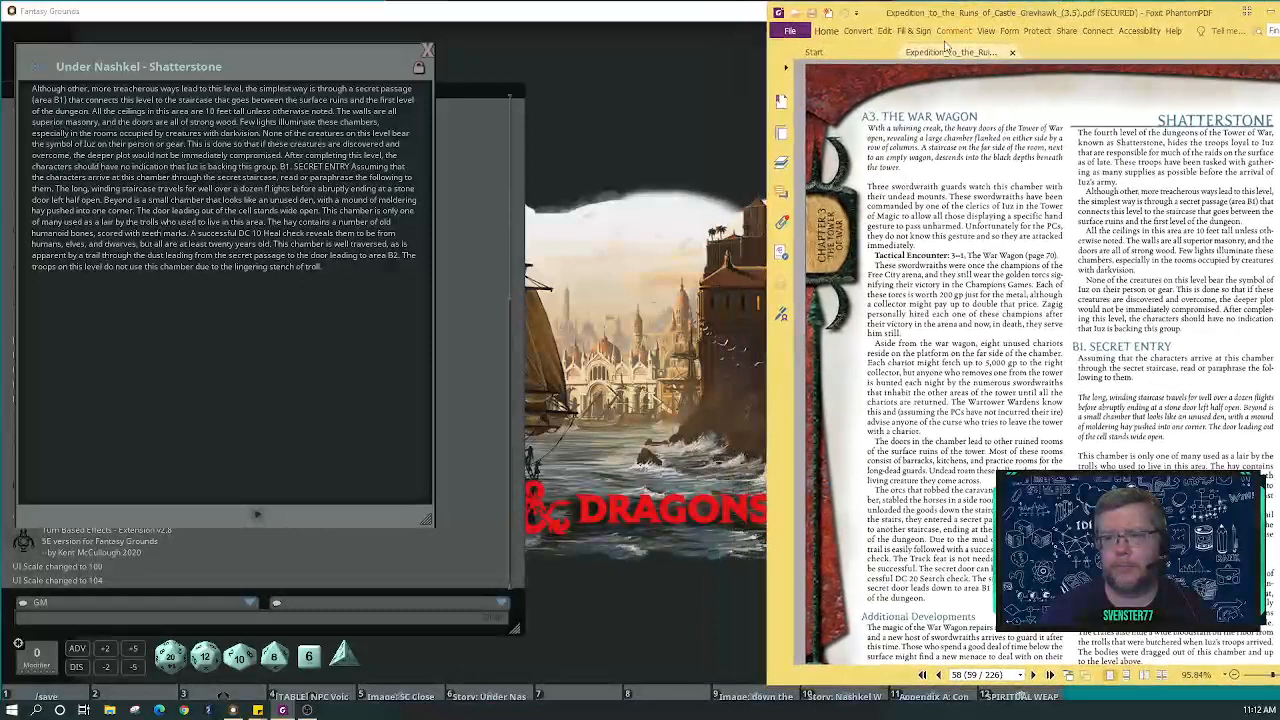
click(689, 57)
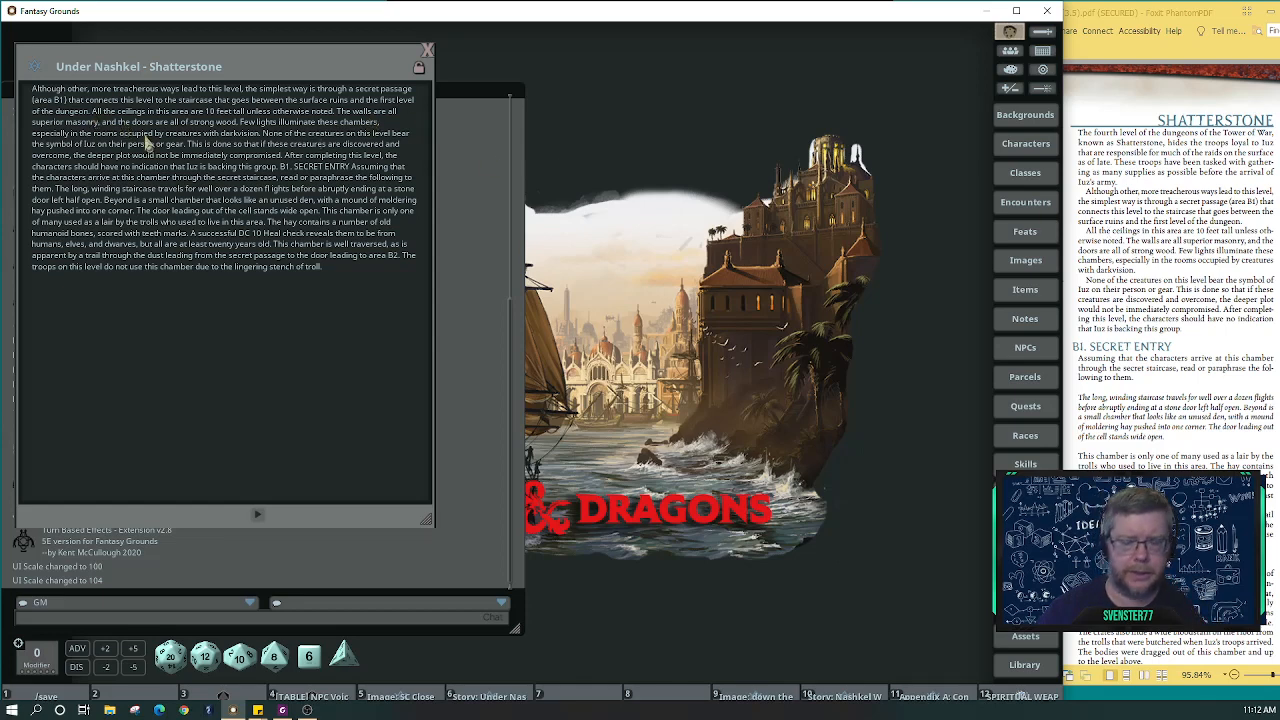
Start new paragraphs in the story at "All the ceilings in this area" and "None of the creatures on this level".
key(Return)
key(Return)
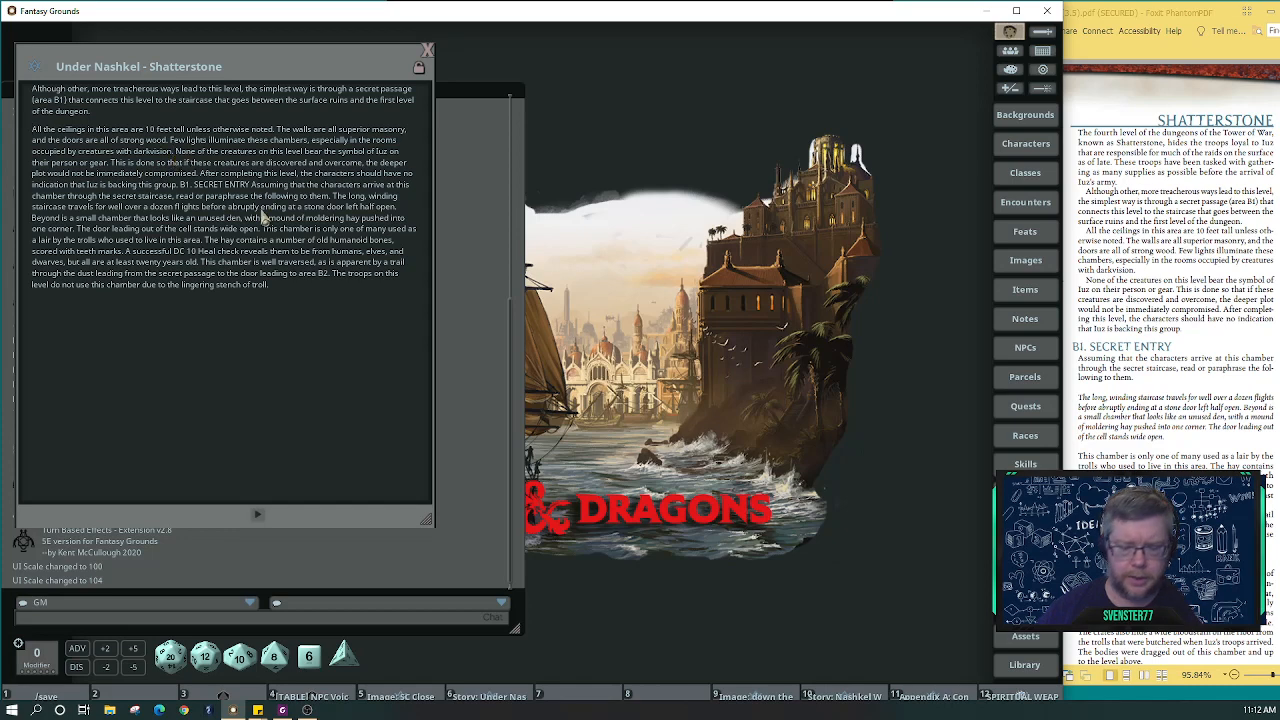
key(Return)
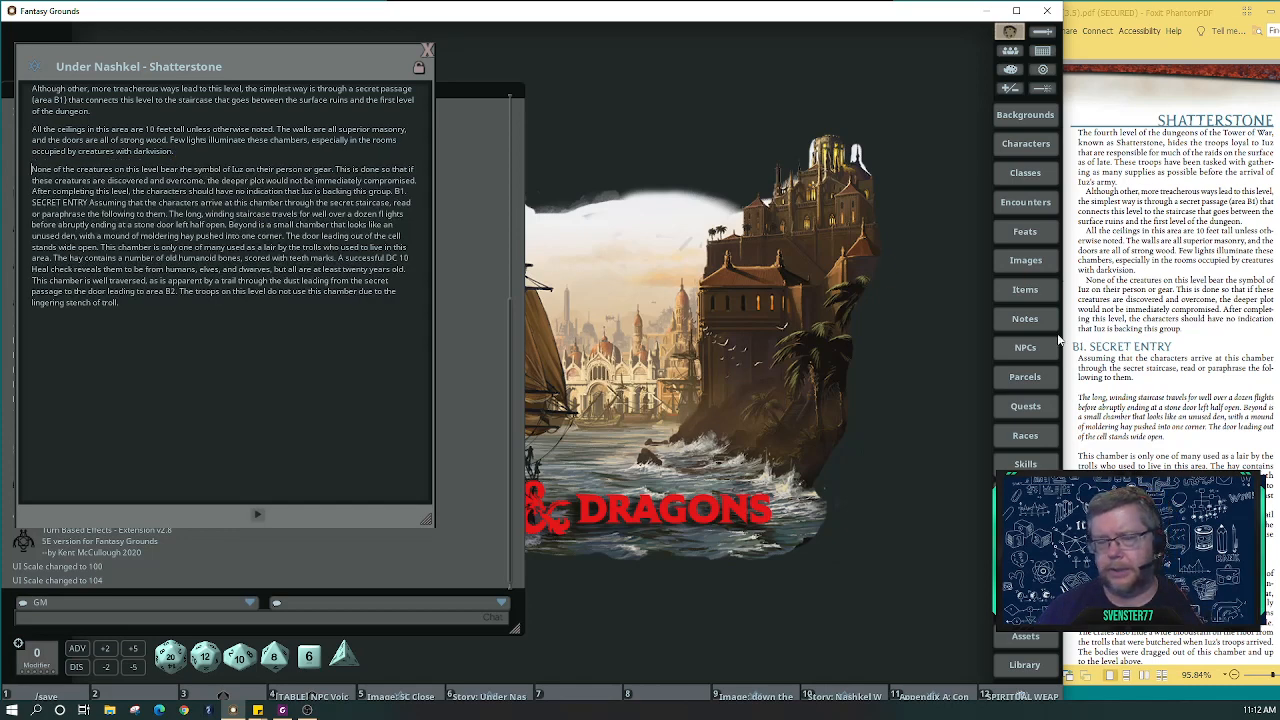
Separate "B1. SECRET ENTRY" onto its own line and start a new paragraph at "Assuming that the characters".
click(396, 192)
key(Return)
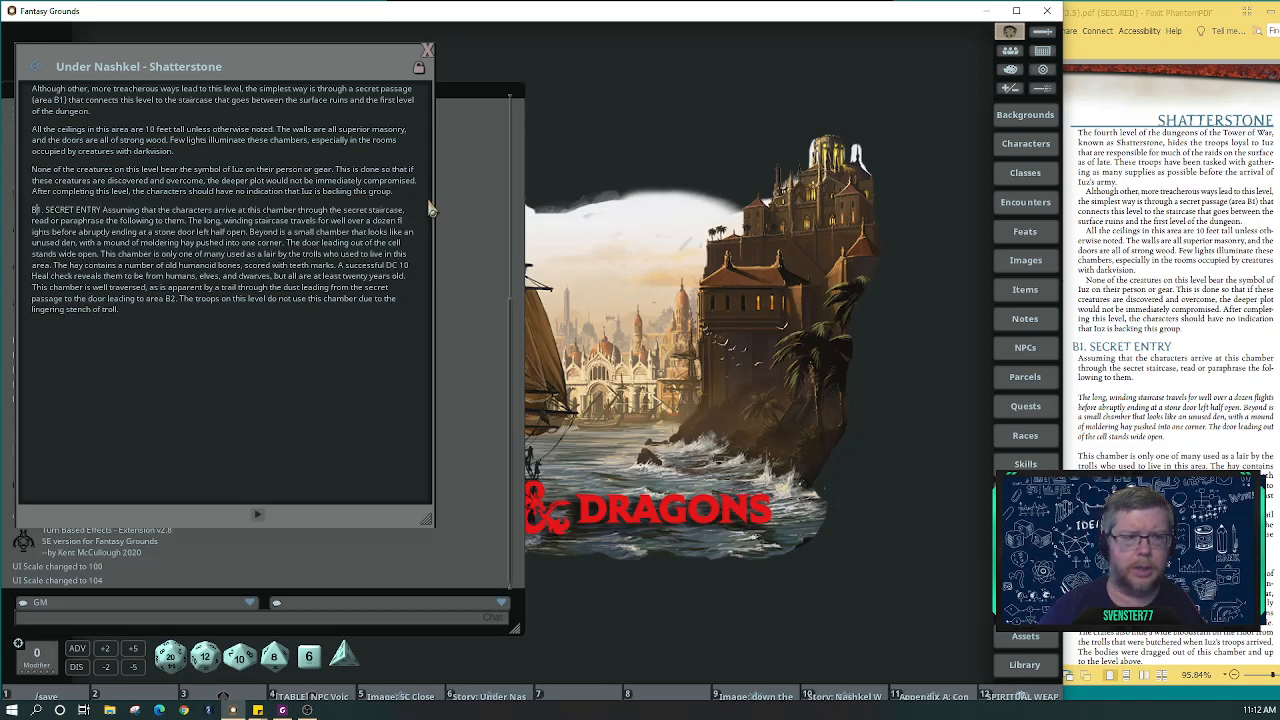
key(Right)
key(Right)
key(Right)
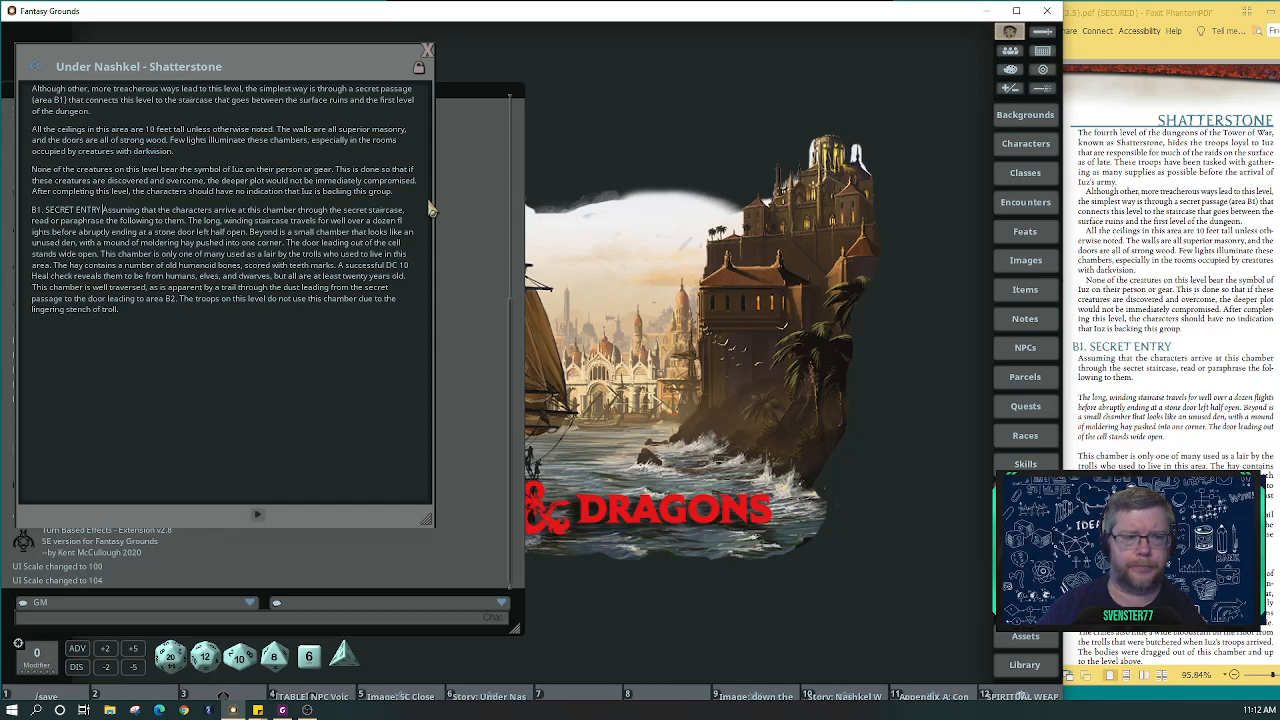
key(Return)
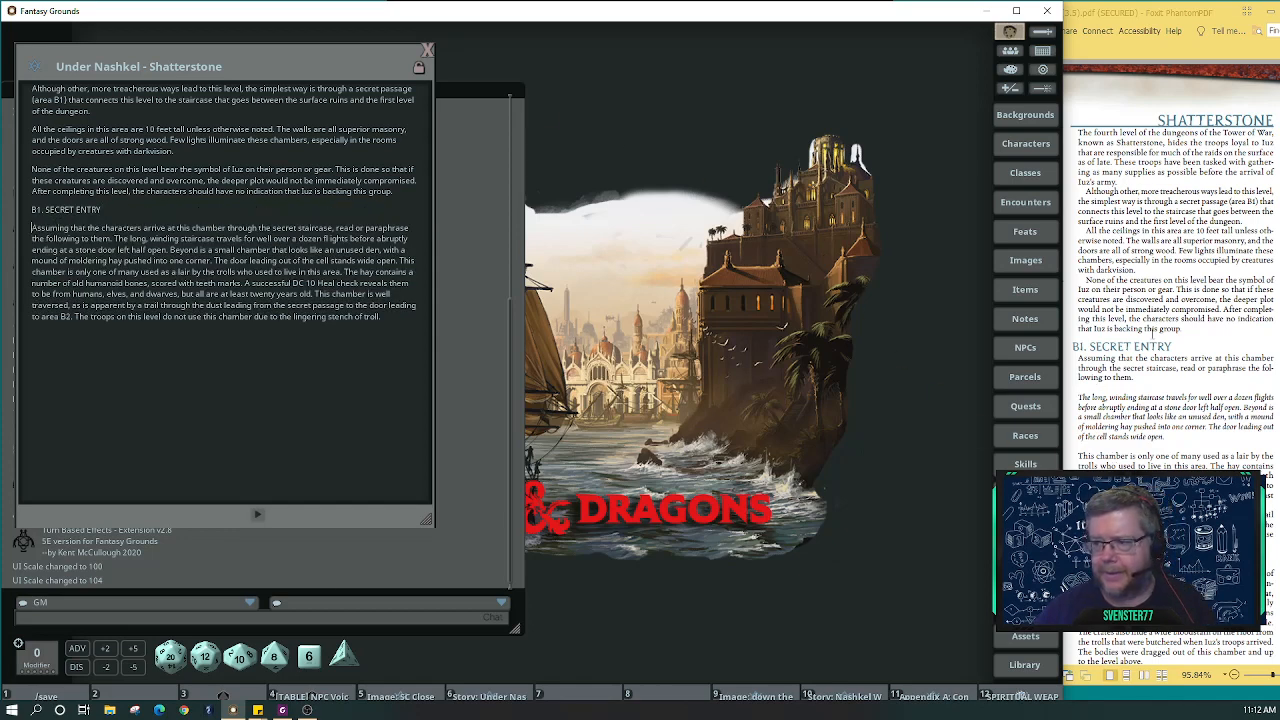
Start new paragraphs in the story at "The long, winding staircase" and "This chamber is only one of many".
click(113, 239)
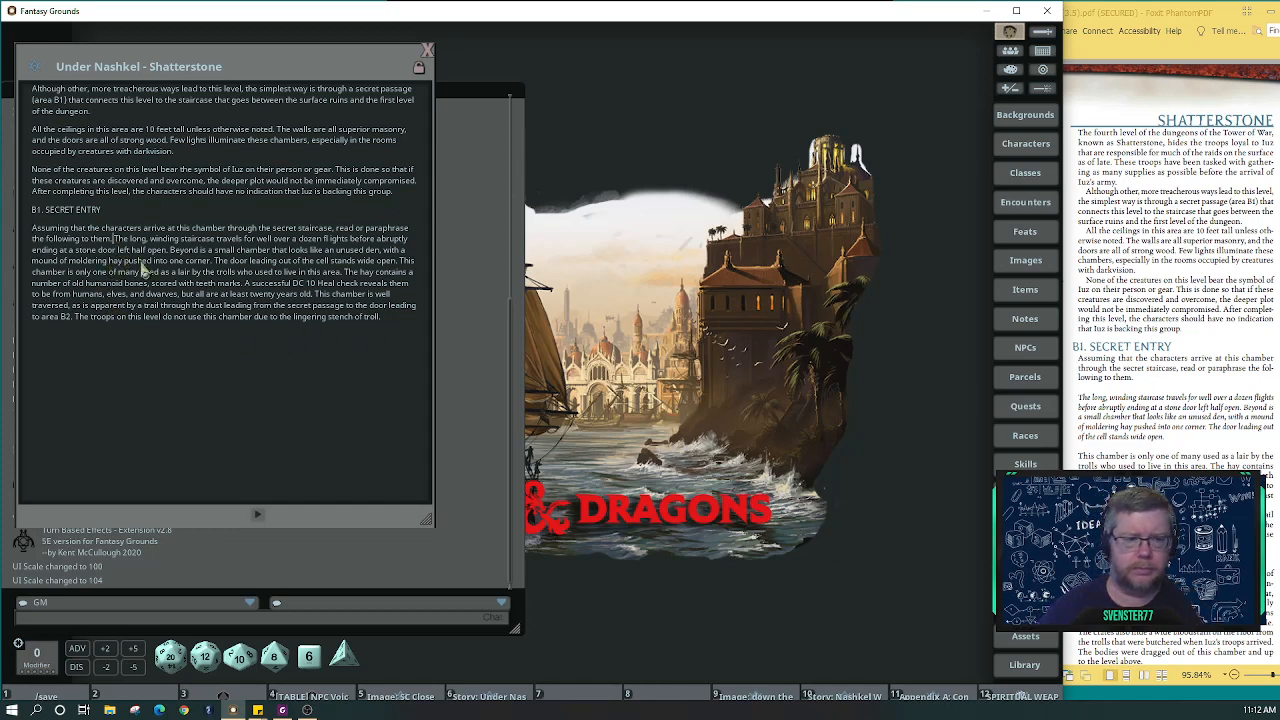
key(Return)
key(BackSpace)
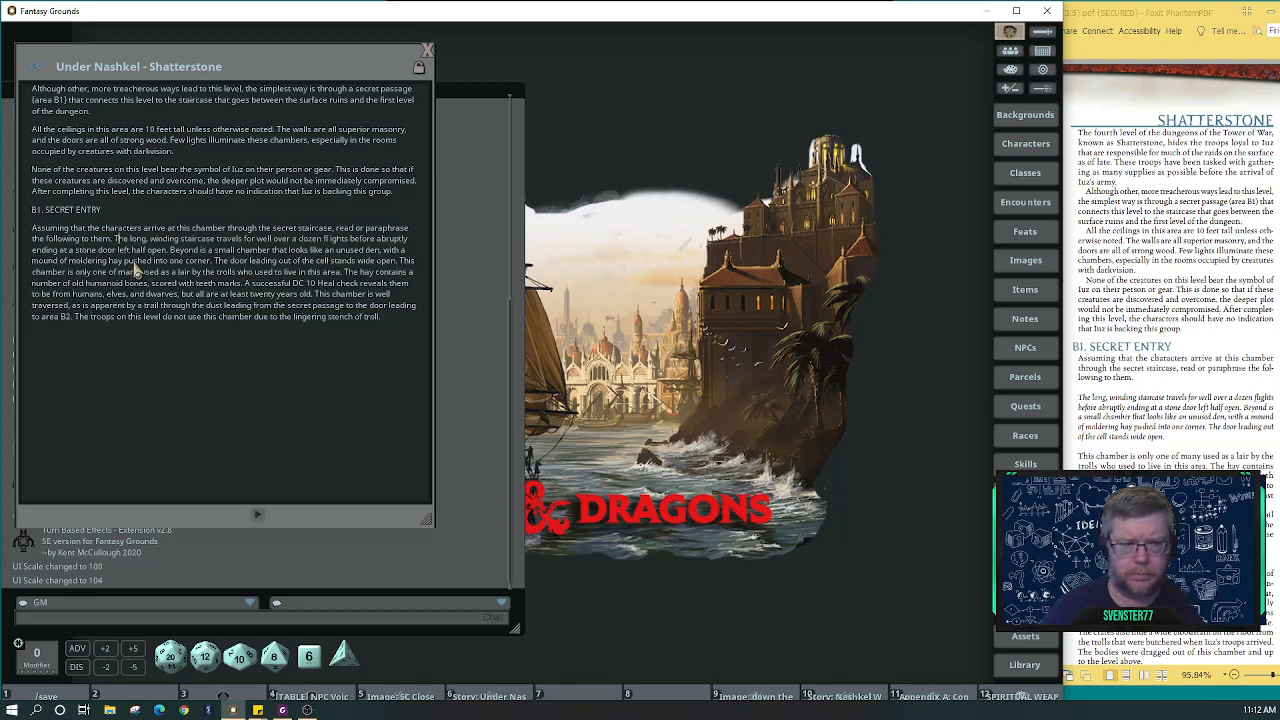
key(Return)
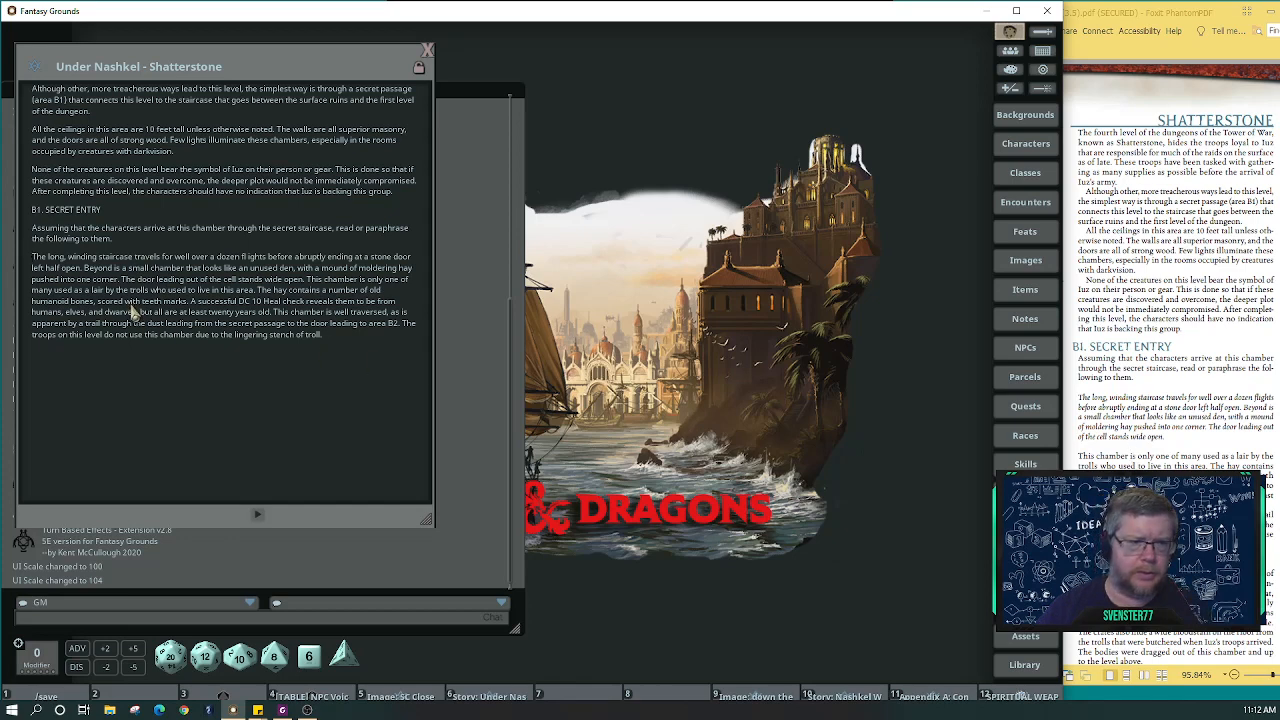
click(306, 279)
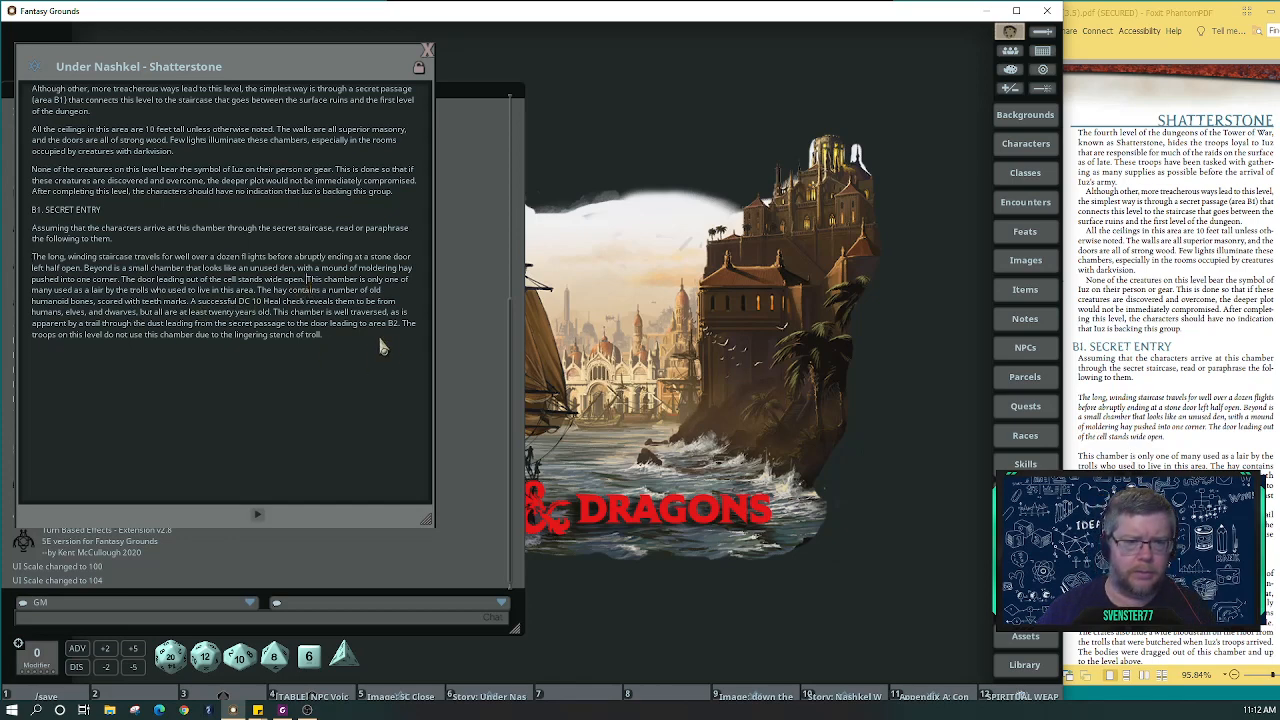
key(Return)
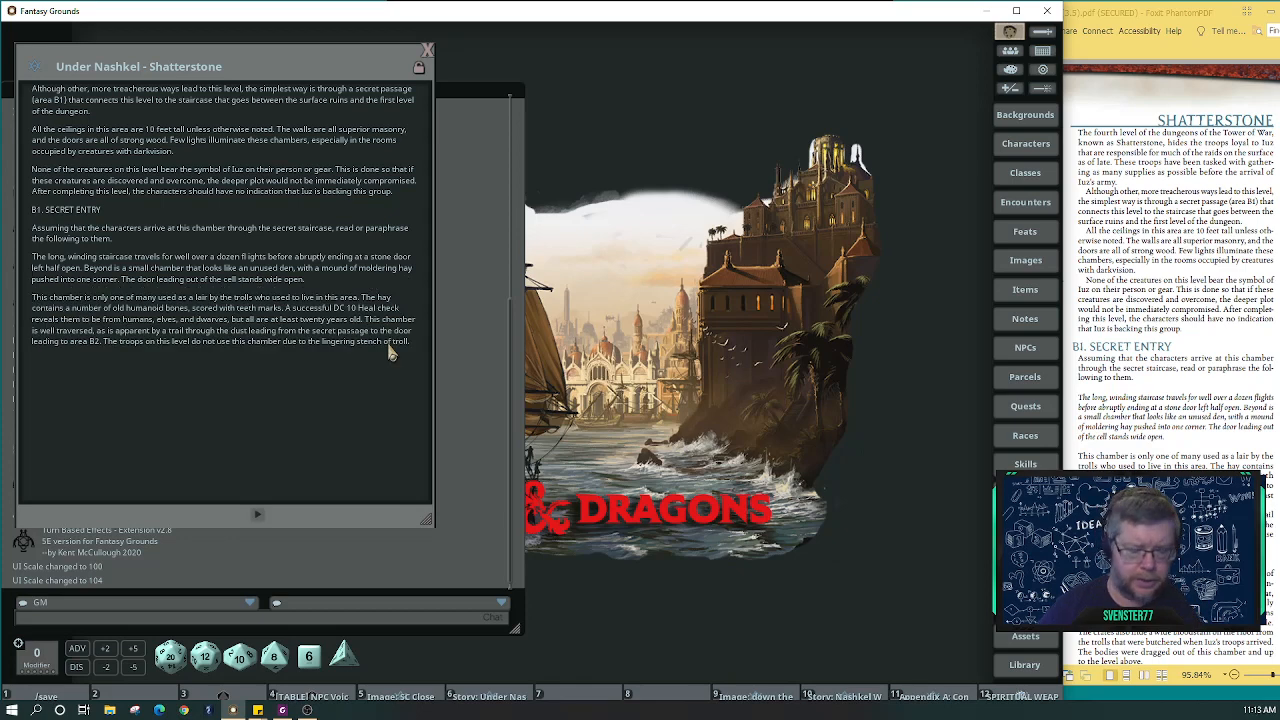
Format the "The long, winding staircase" paragraph as a chat frame and send it to the chat, moving the story aside to see the chat.
key(Up)
key(ctrl+4)
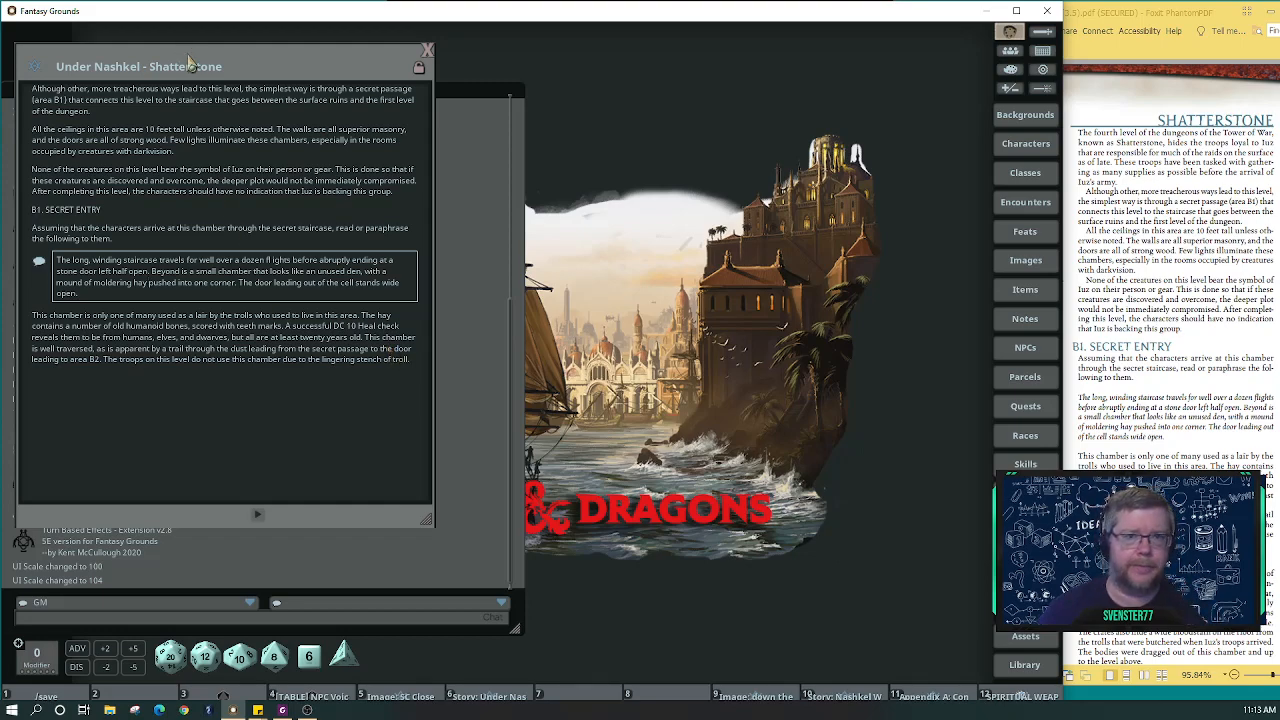
drag(190, 62, 737, 56)
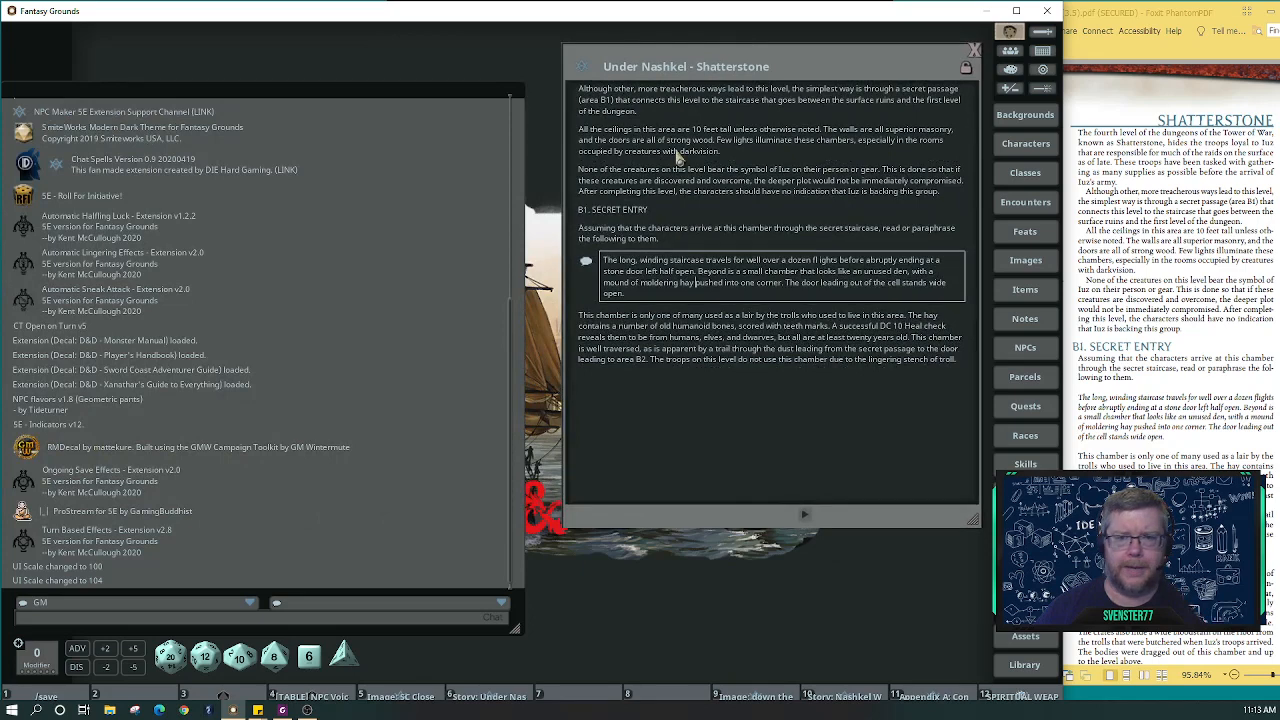
click(586, 261)
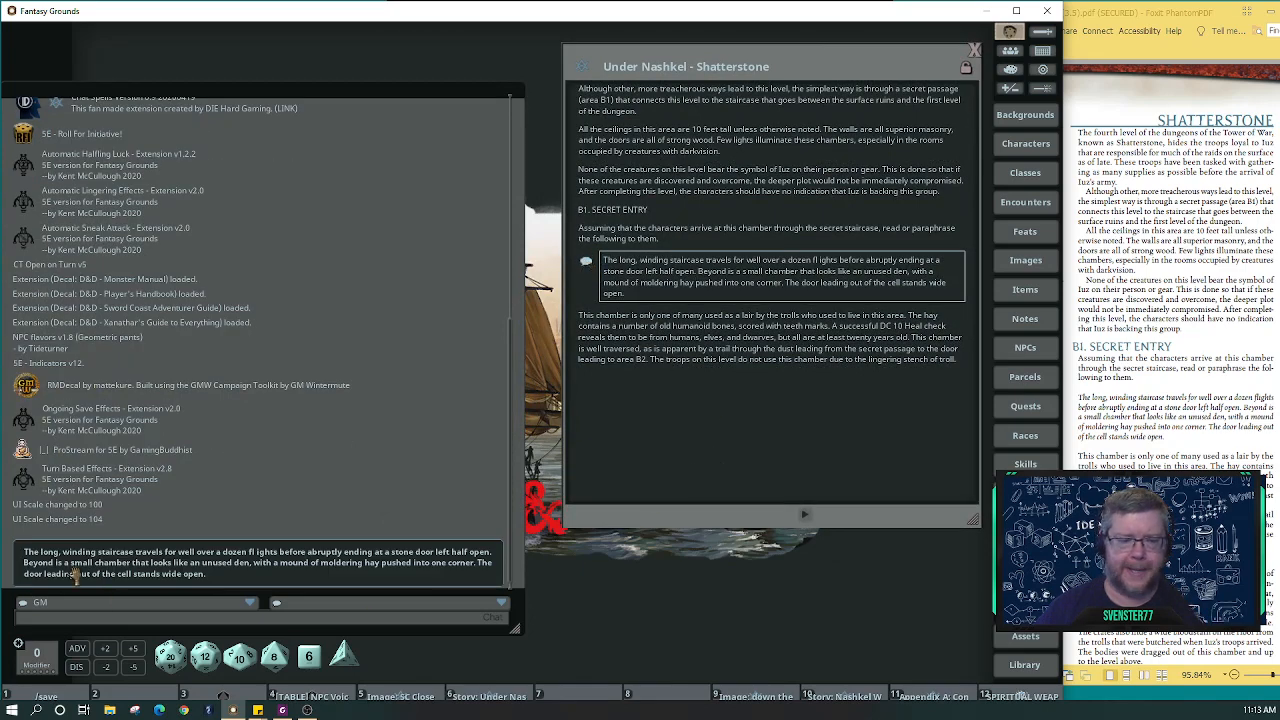
drag(800, 66, 395, 115)
drag(580, 55, 0, 63)
click(132, 222)
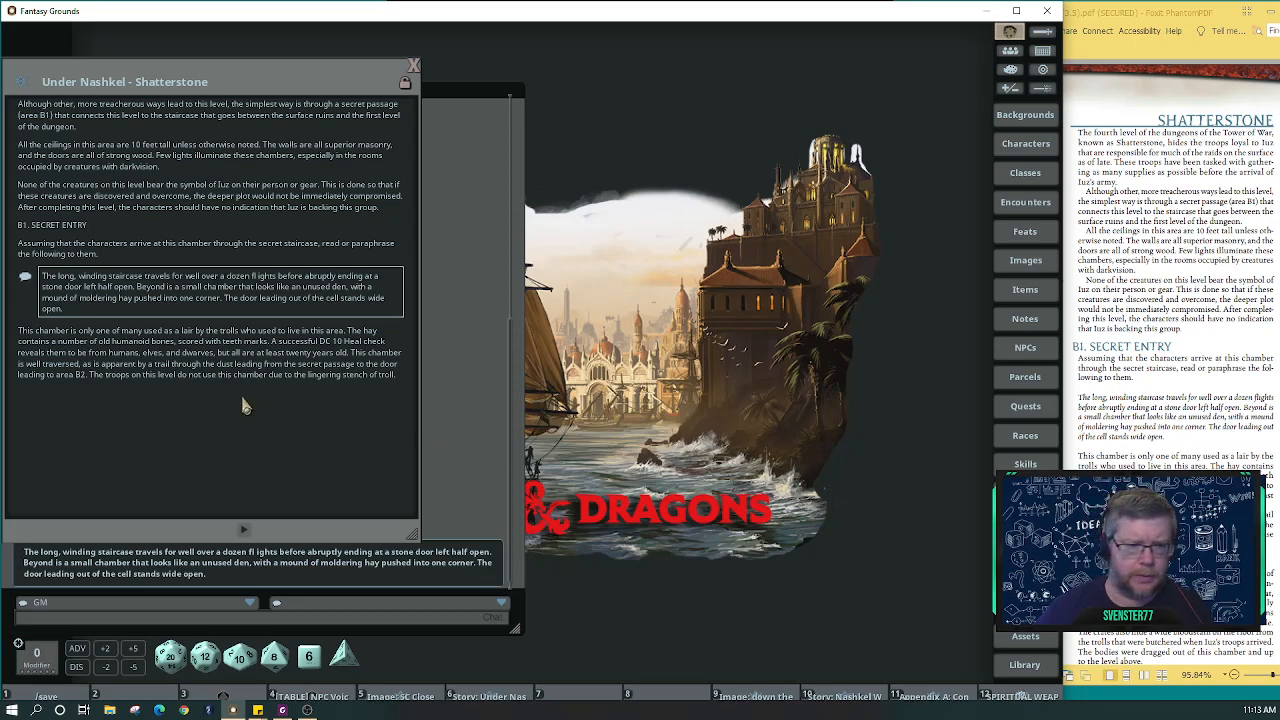
Start a new paragraph at "This chamber is well traversed" and add the heading "Shatterstone" at the beginning of the story.
click(352, 354)
key(Return)
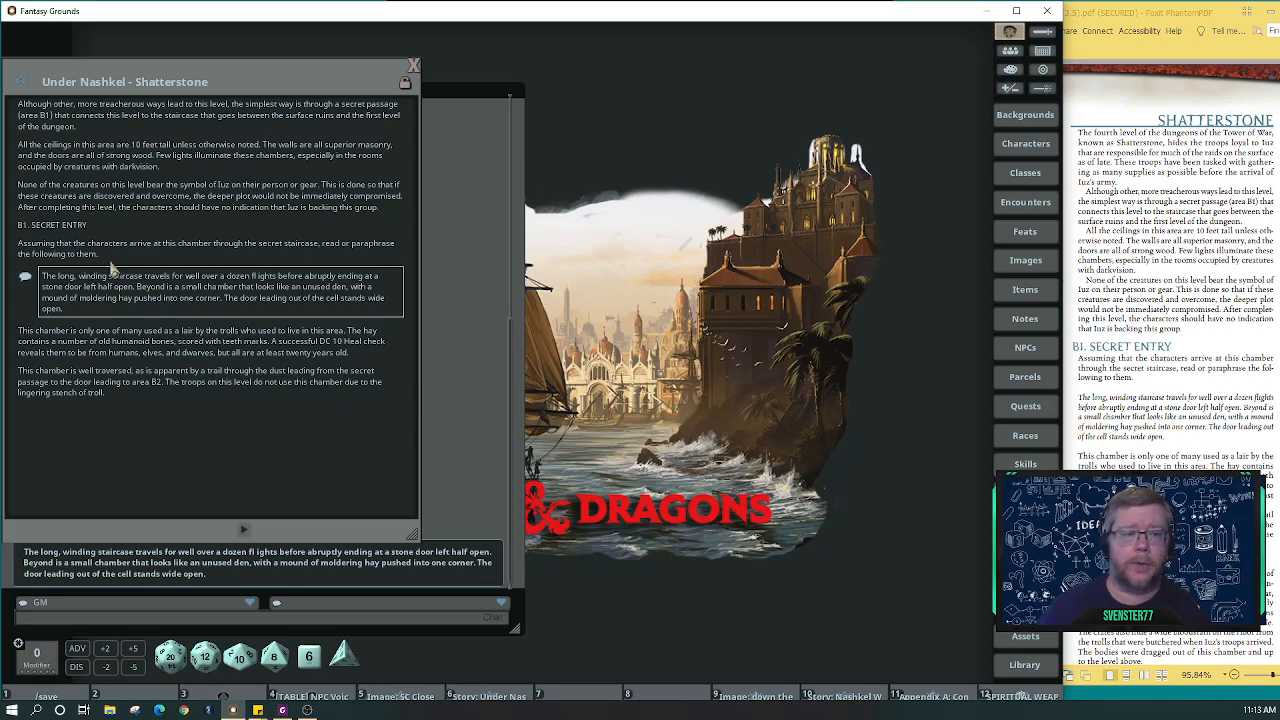
click(19, 106)
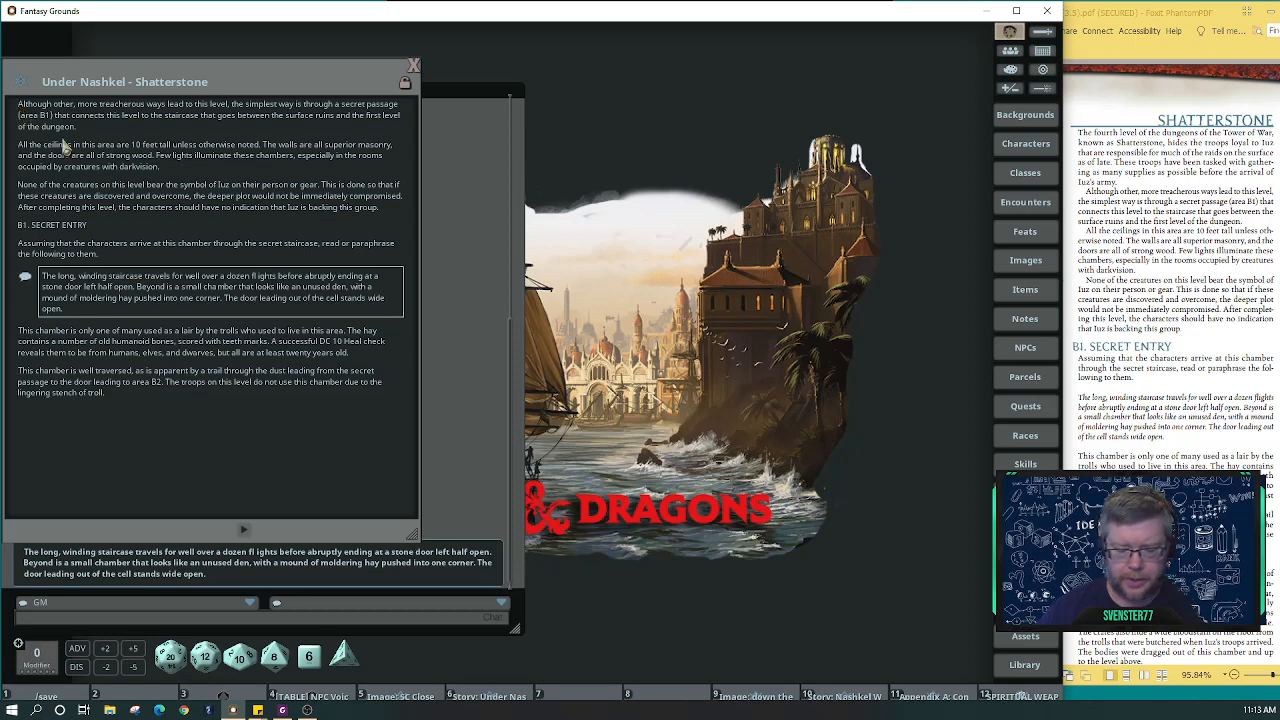
key(Return)
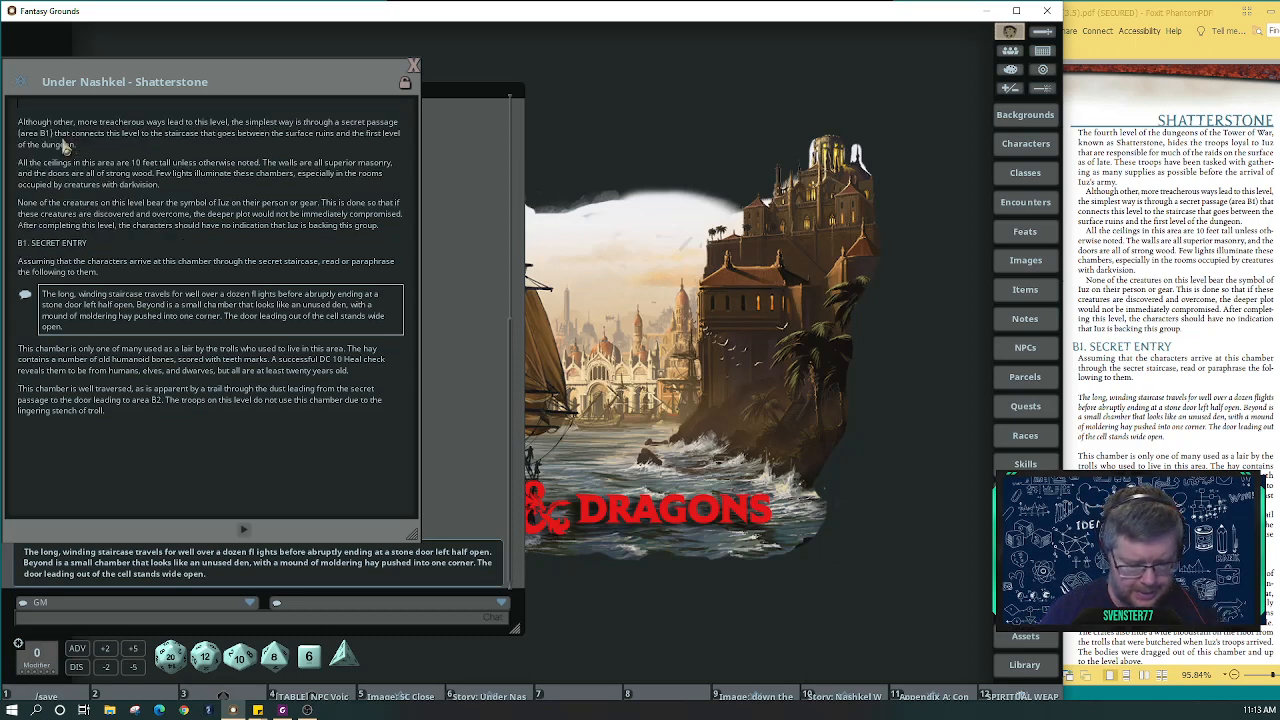
text(Shatterston)
key(ctrl+1)
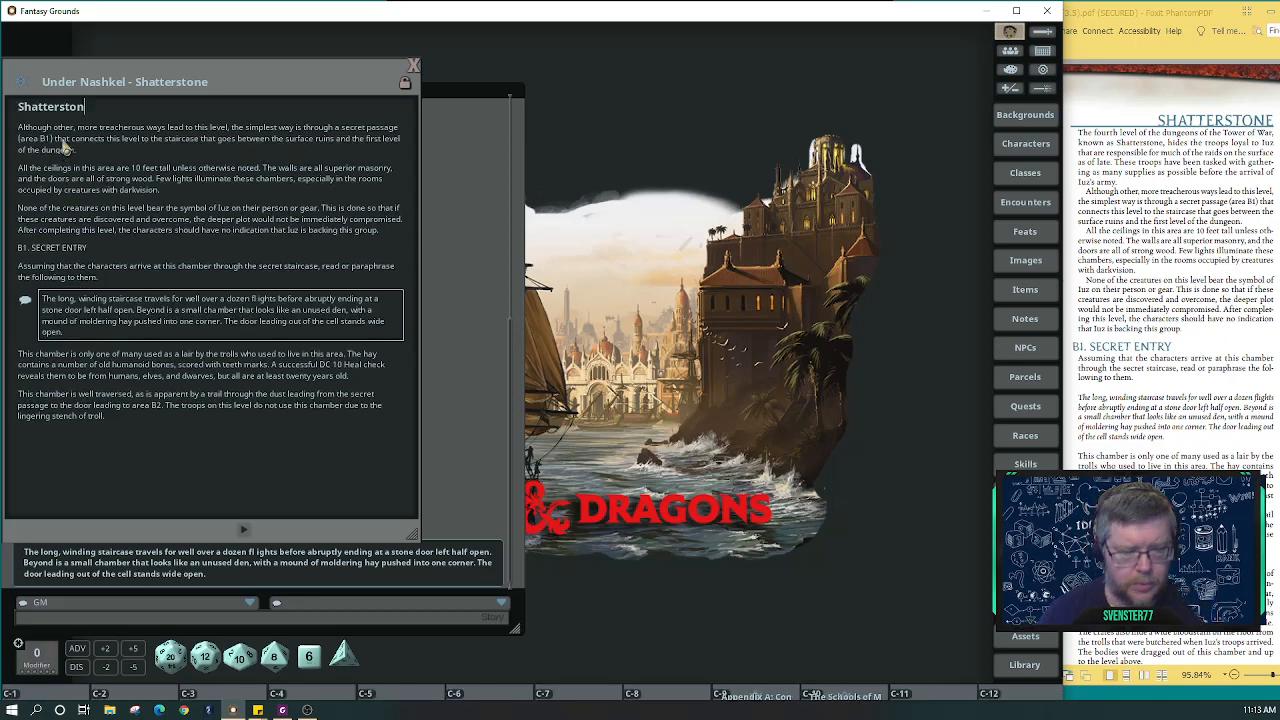
text(e)
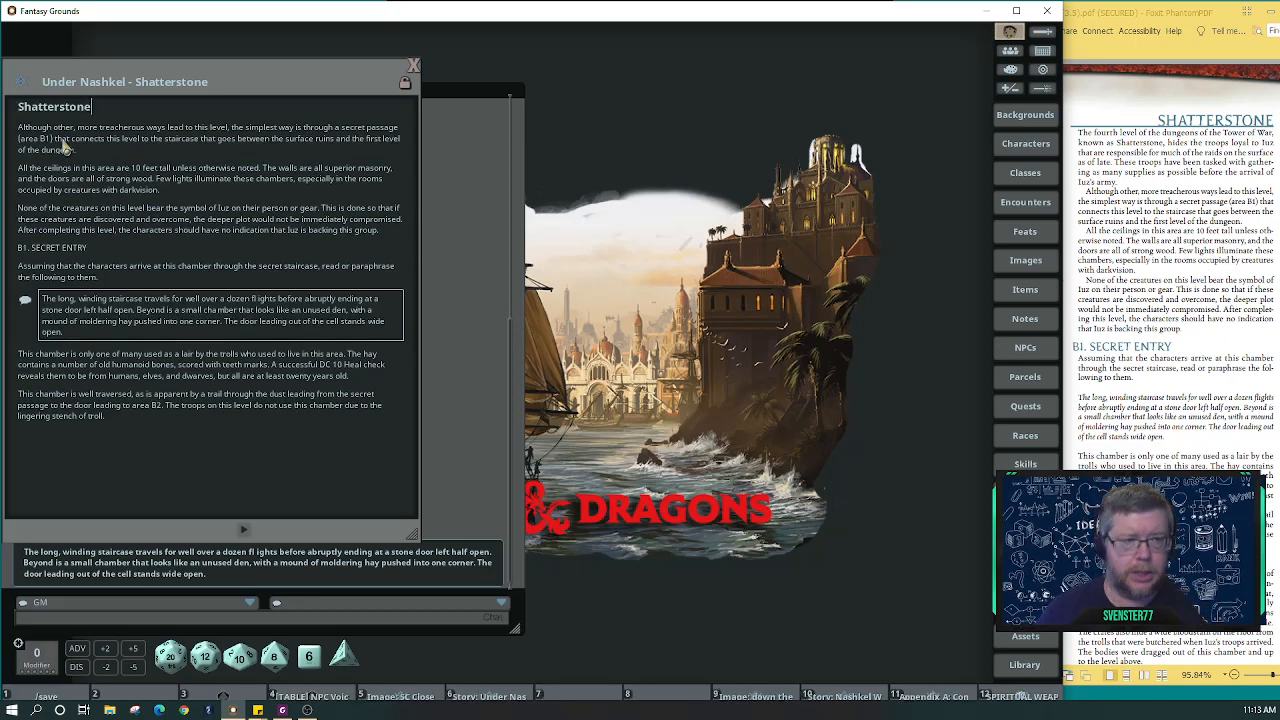
Format the "B1. SECRET ENTRY" line as a heading.
key(Down)
key(Down)
key(Down)
key(Down)
key(Down)
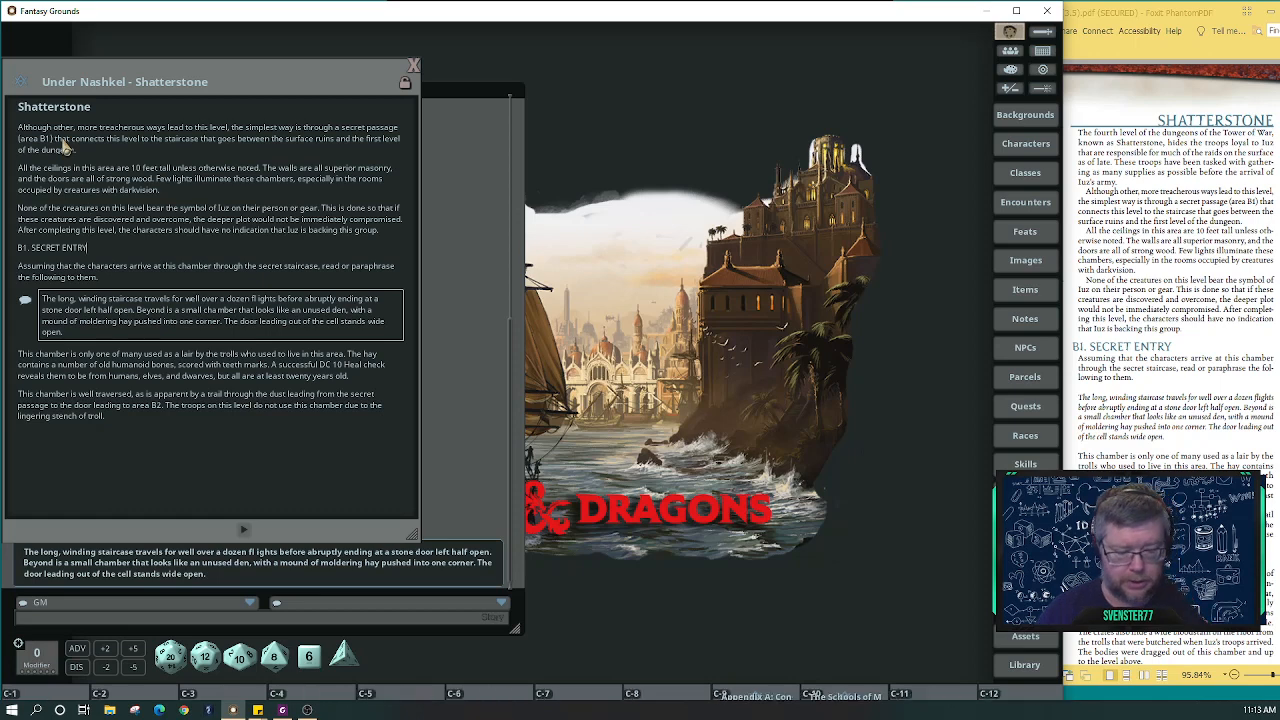
key(ctrl+1)
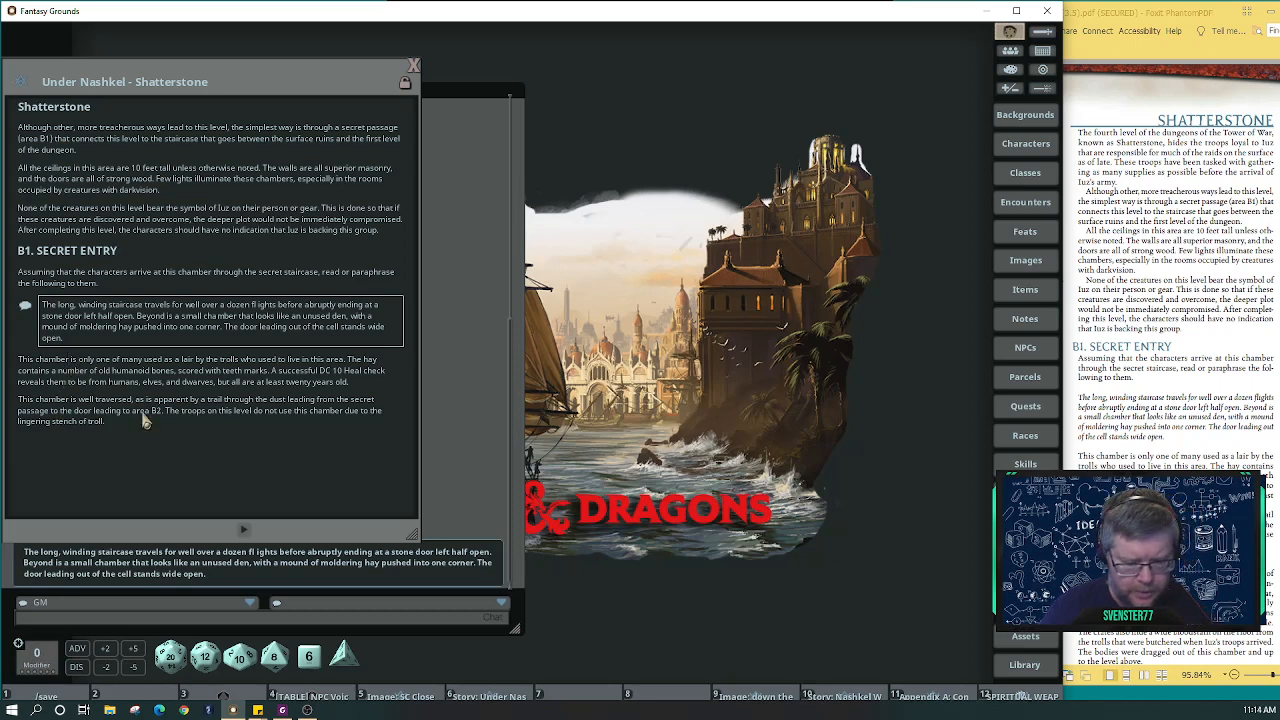
Try the bulleted list, link and frame styles on the "This chamber is only one of many" paragraph and return it to body text.
key(ctrl+5)
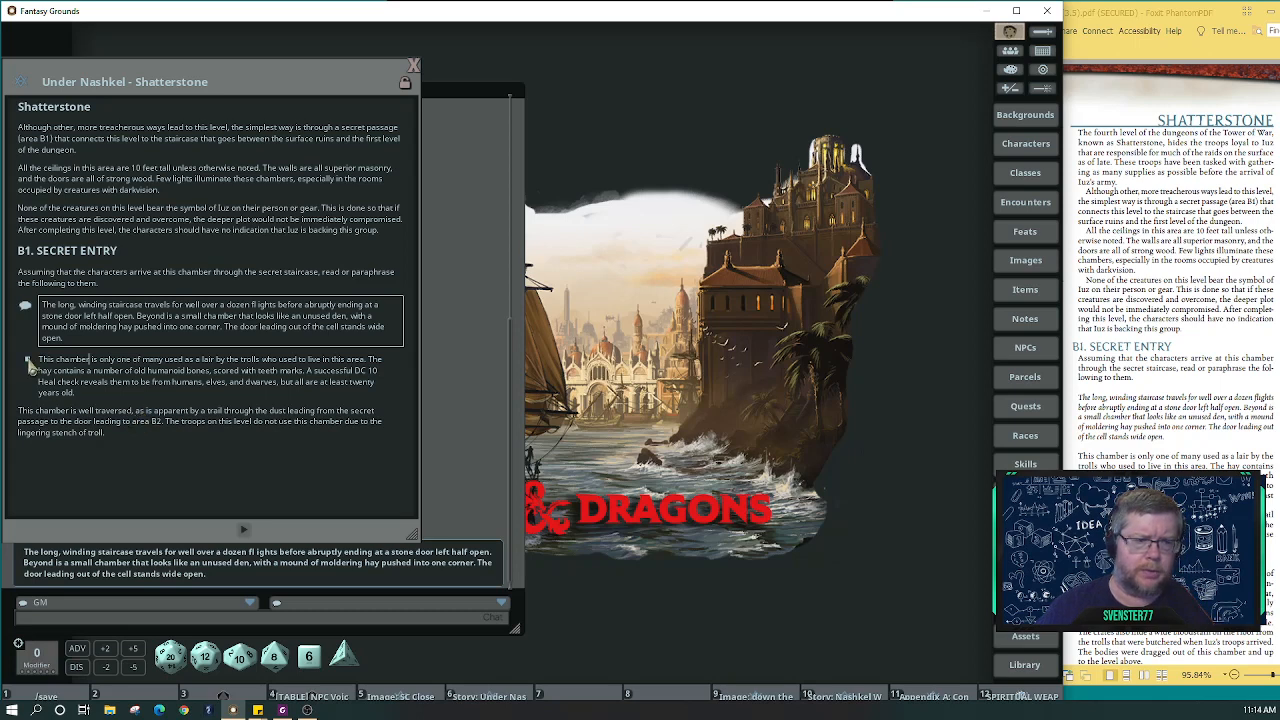
key(ctrl+6)
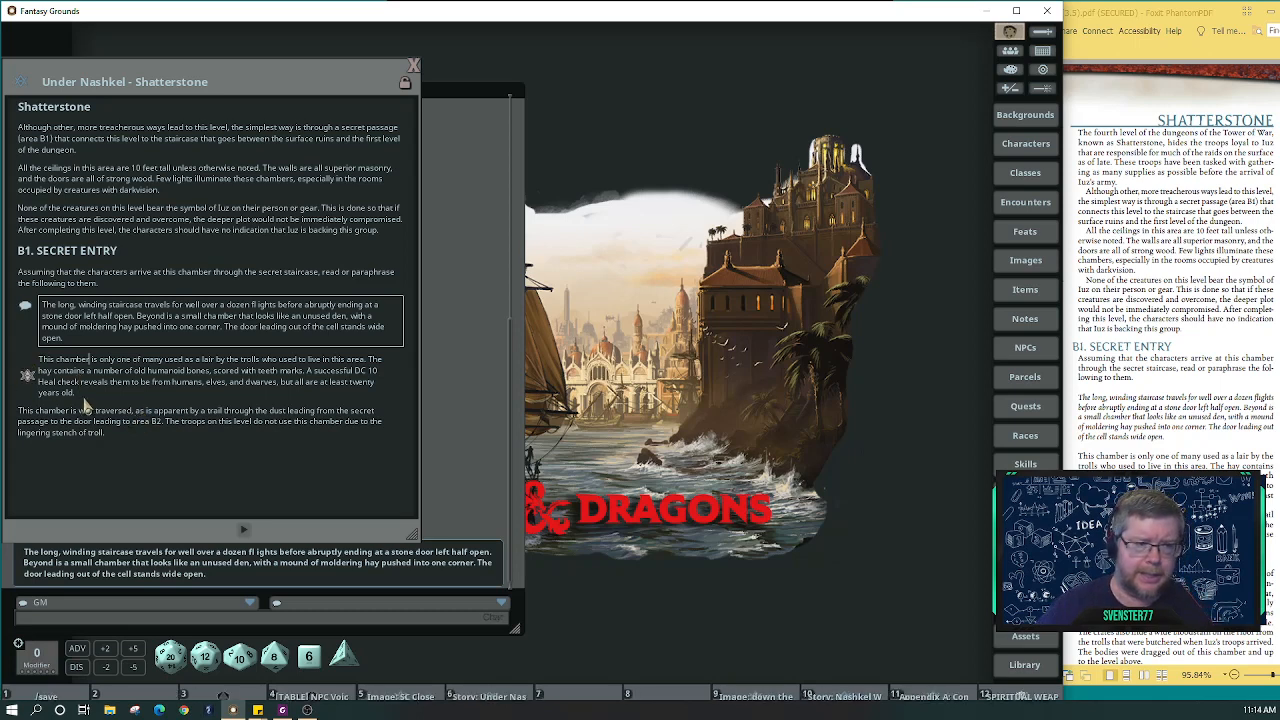
key(ctrl)
key(ctrl+4)
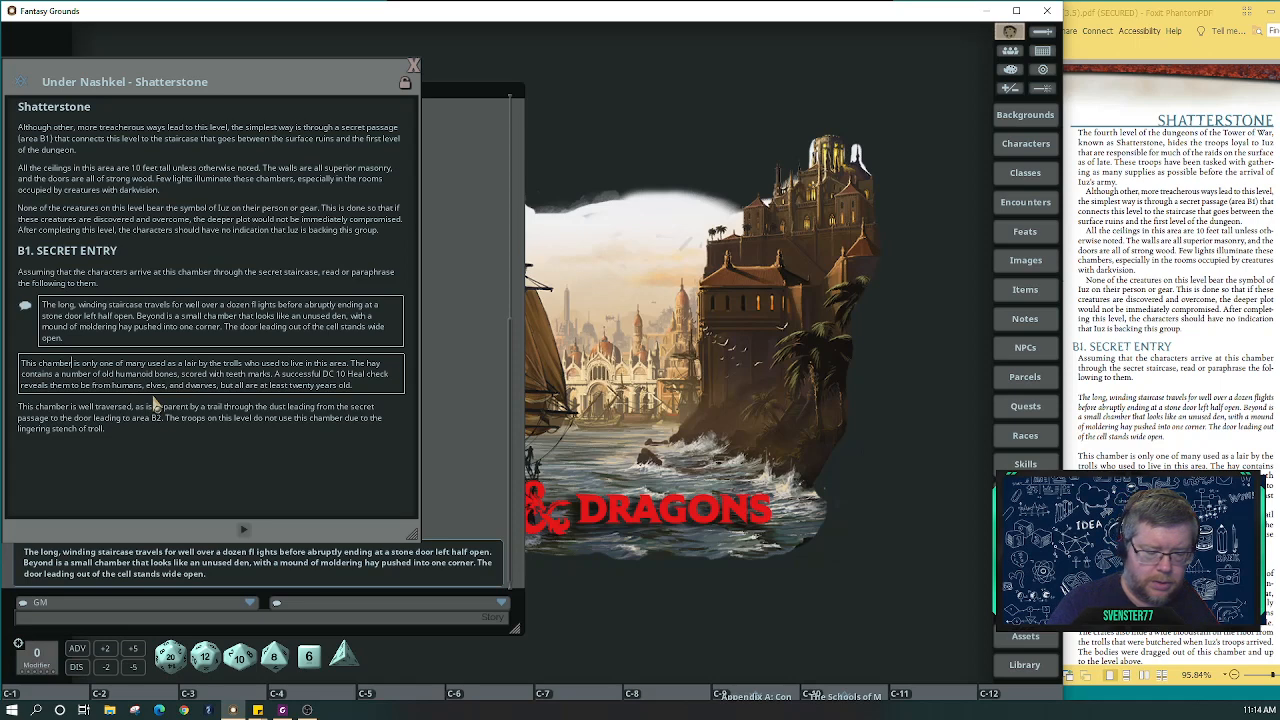
key(ctrl+1)
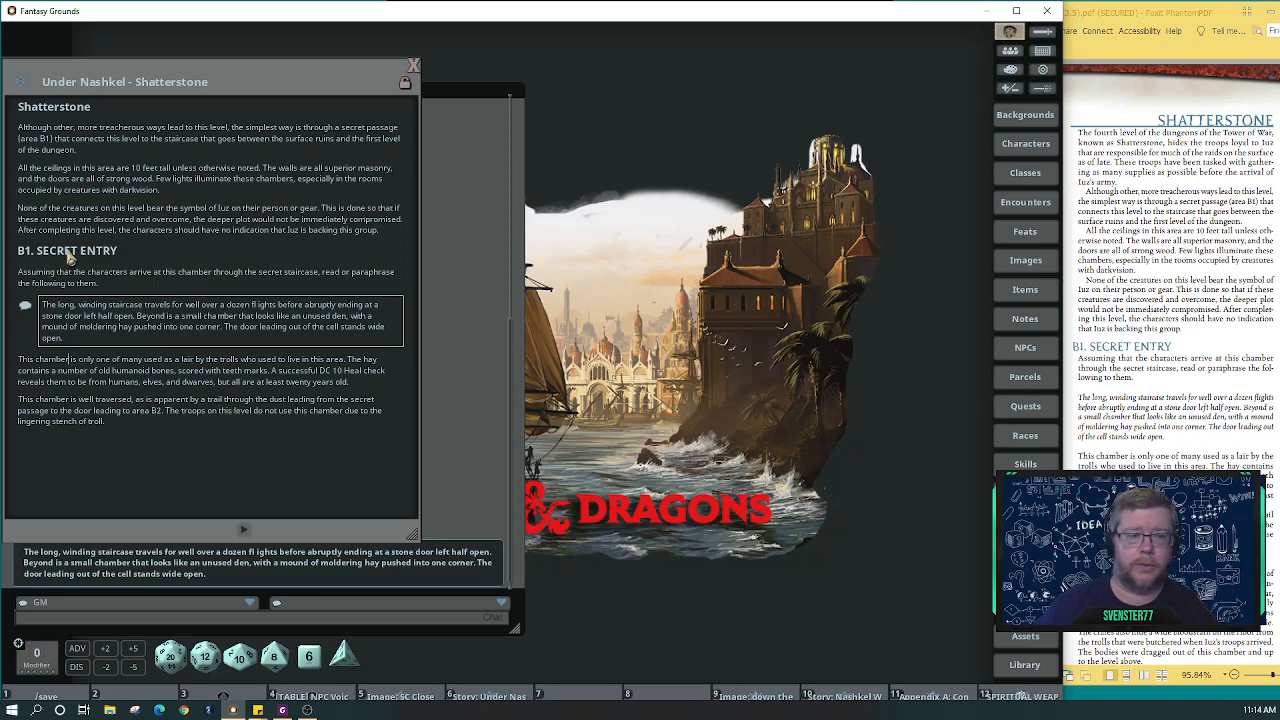
Try the chat frame style on the "None of the creatures on this level" paragraph and return it to body text.
right_click(146, 226)
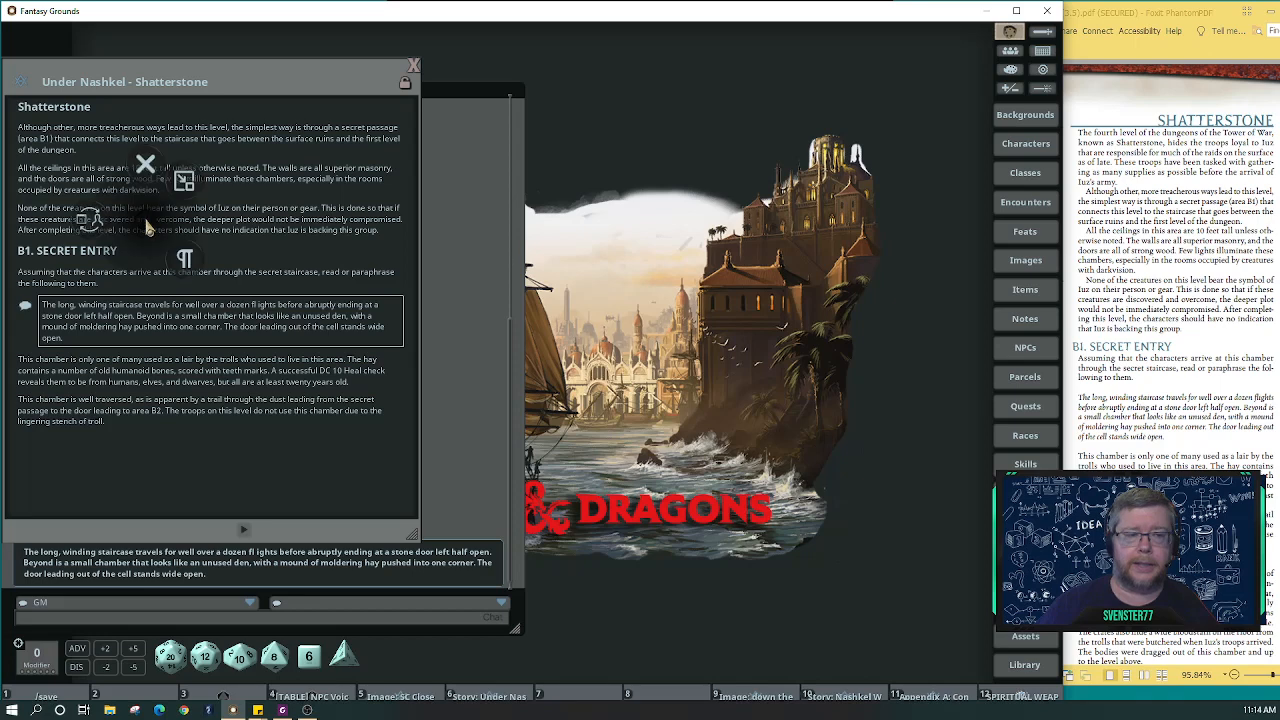
click(187, 262)
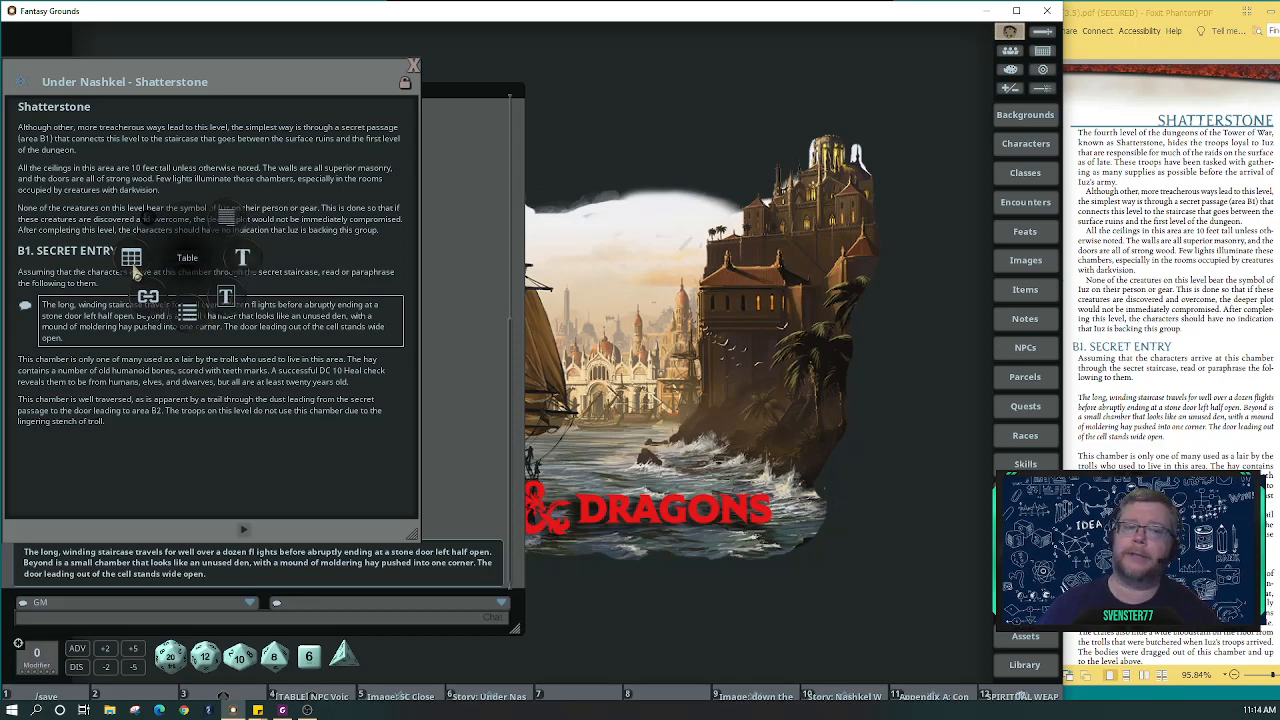
click(230, 300)
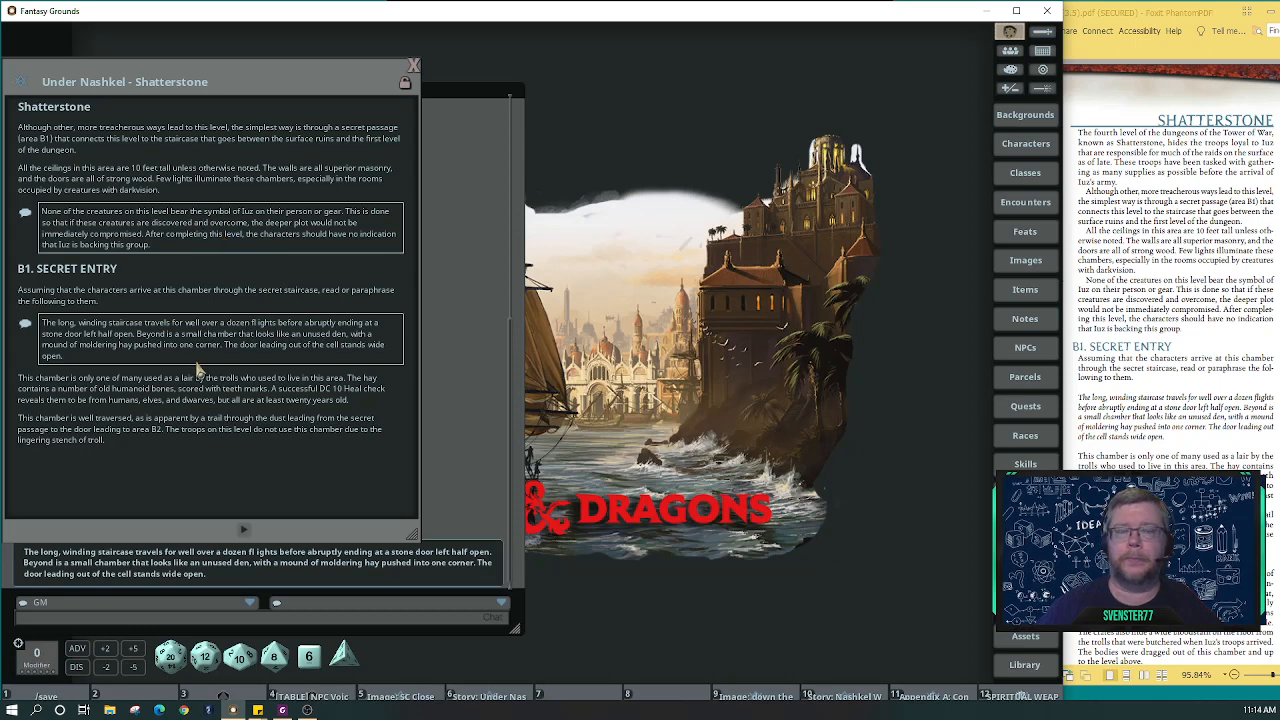
key(ctrl+1)
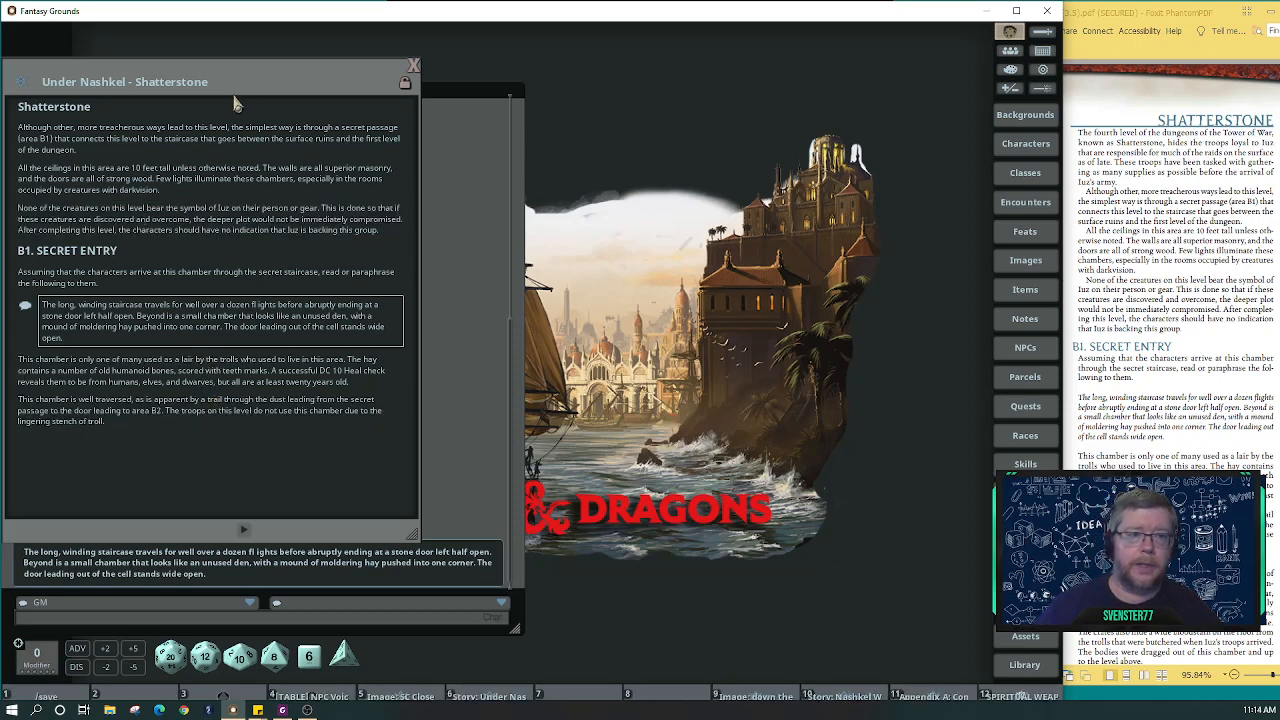
Move the story window clear of the chat and insert an empty line below the "Shatterstone" heading.
drag(253, 78, 762, 47)
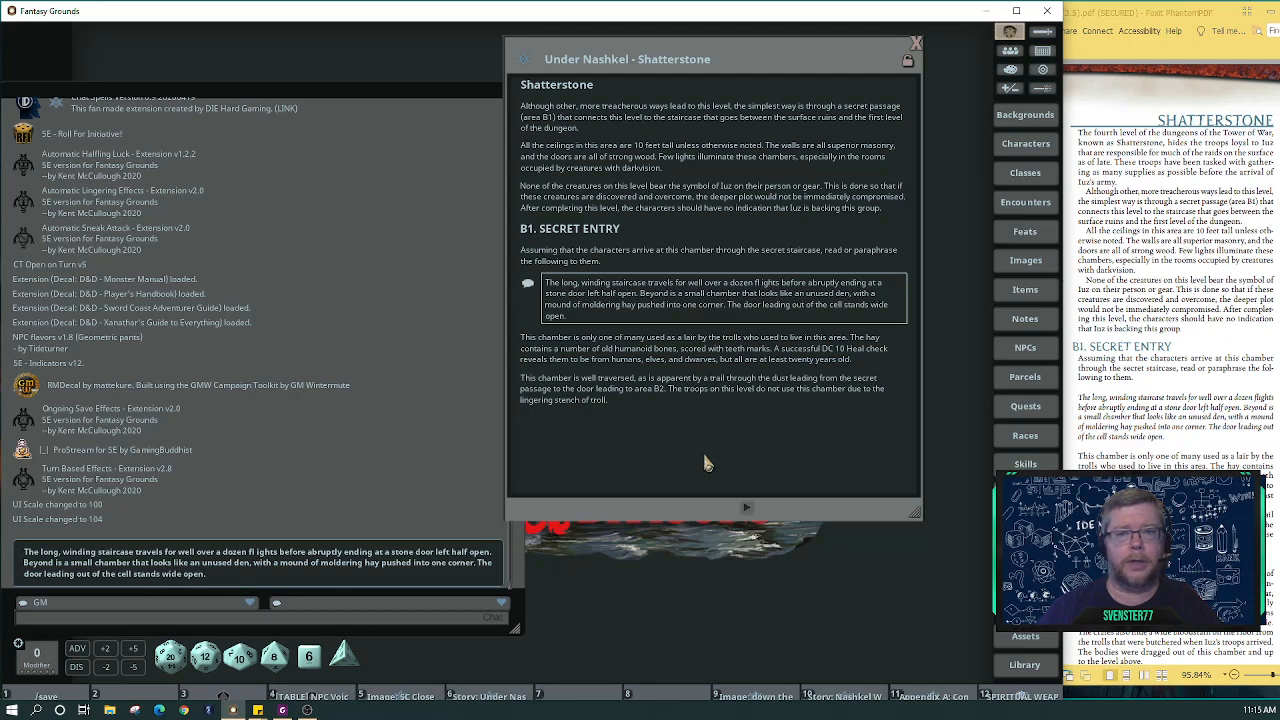
click(605, 90)
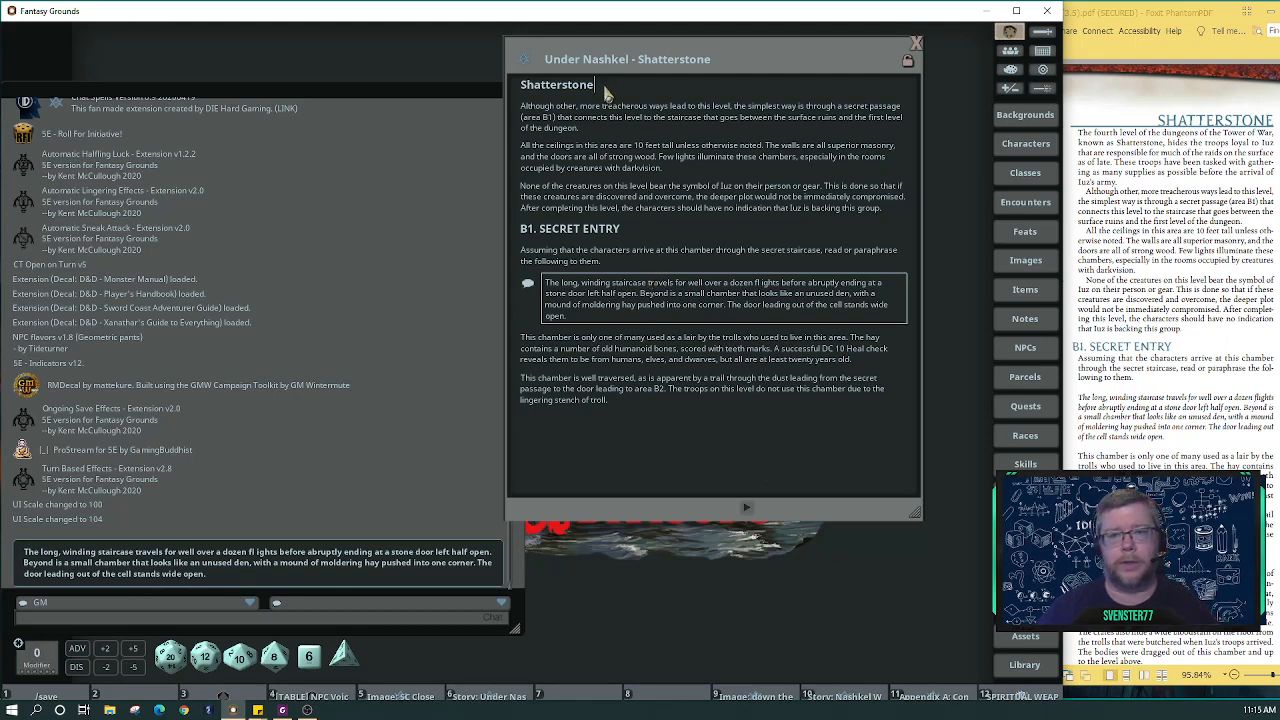
key(Return)
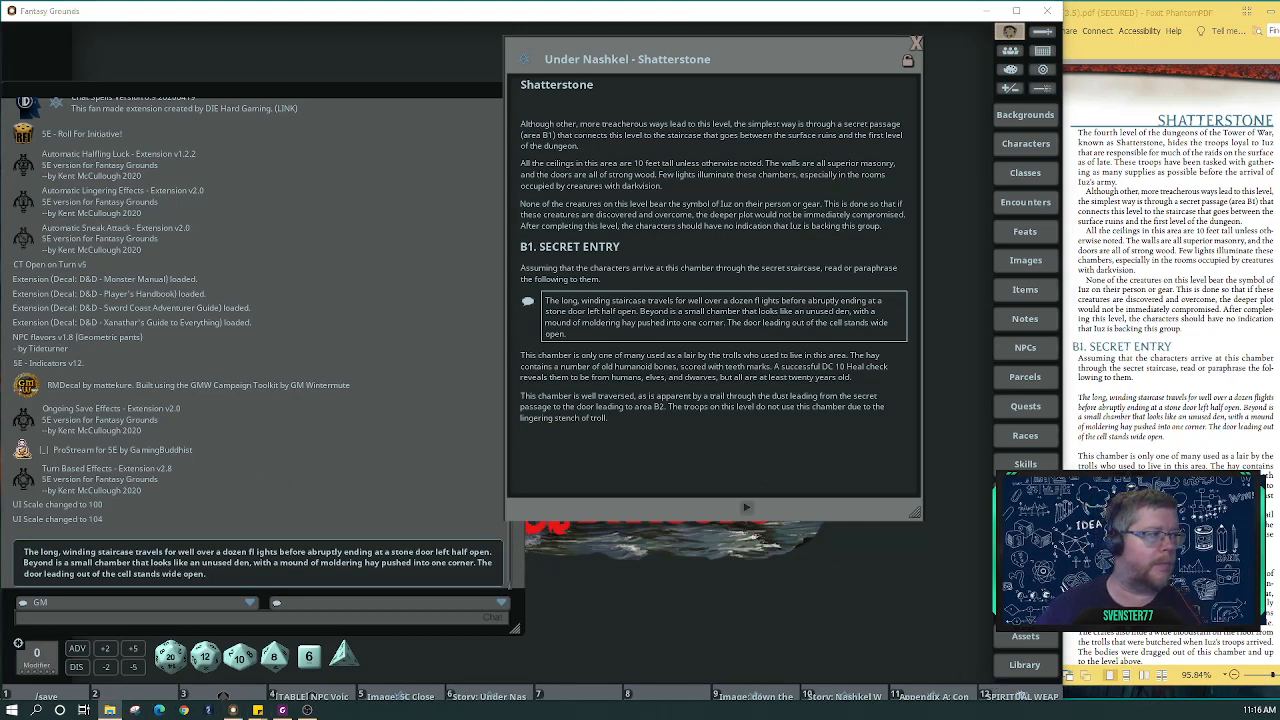
Switch to File Explorer and open the FG Maps folder inside Pictures.
drag(0, 42, 464, 77)
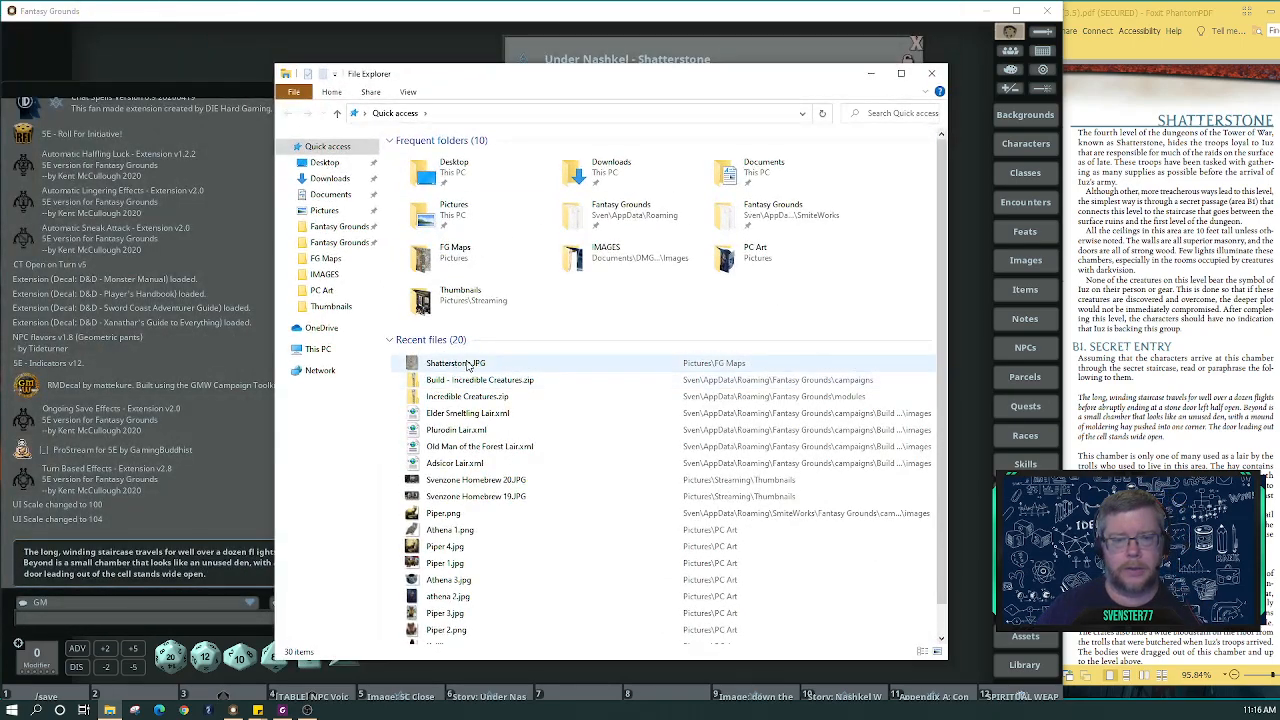
click(328, 214)
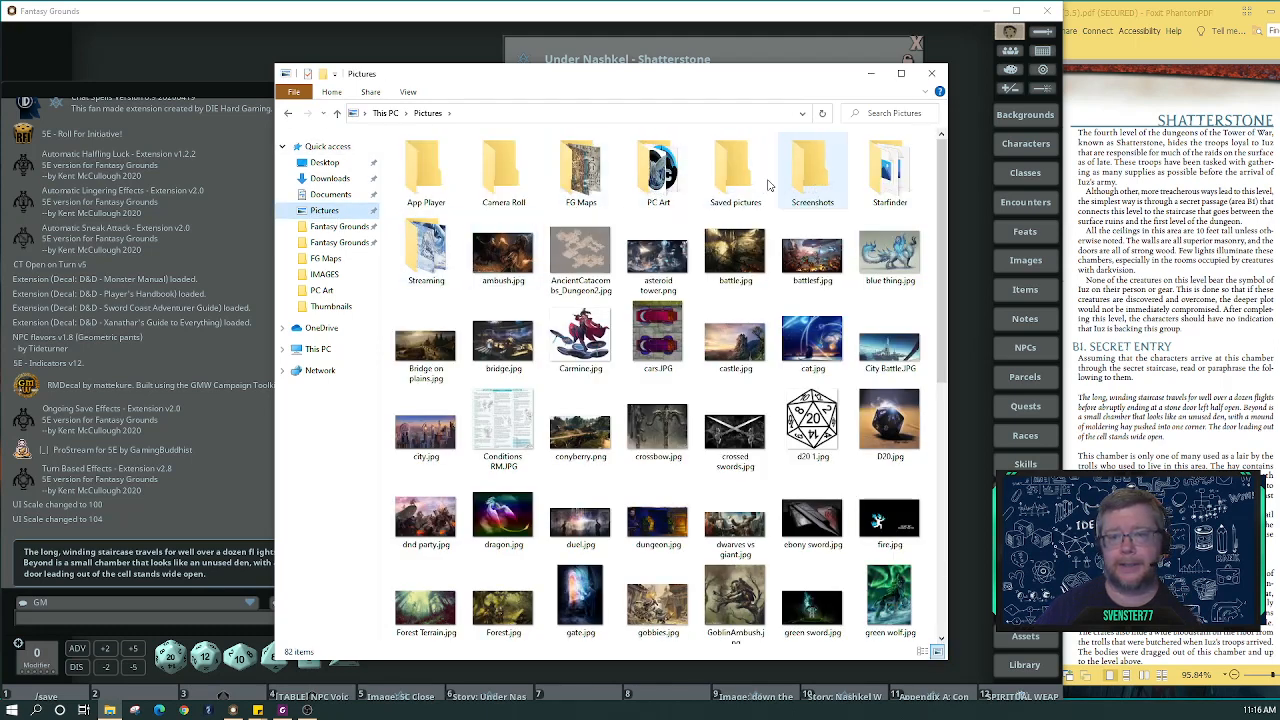
double_click(581, 184)
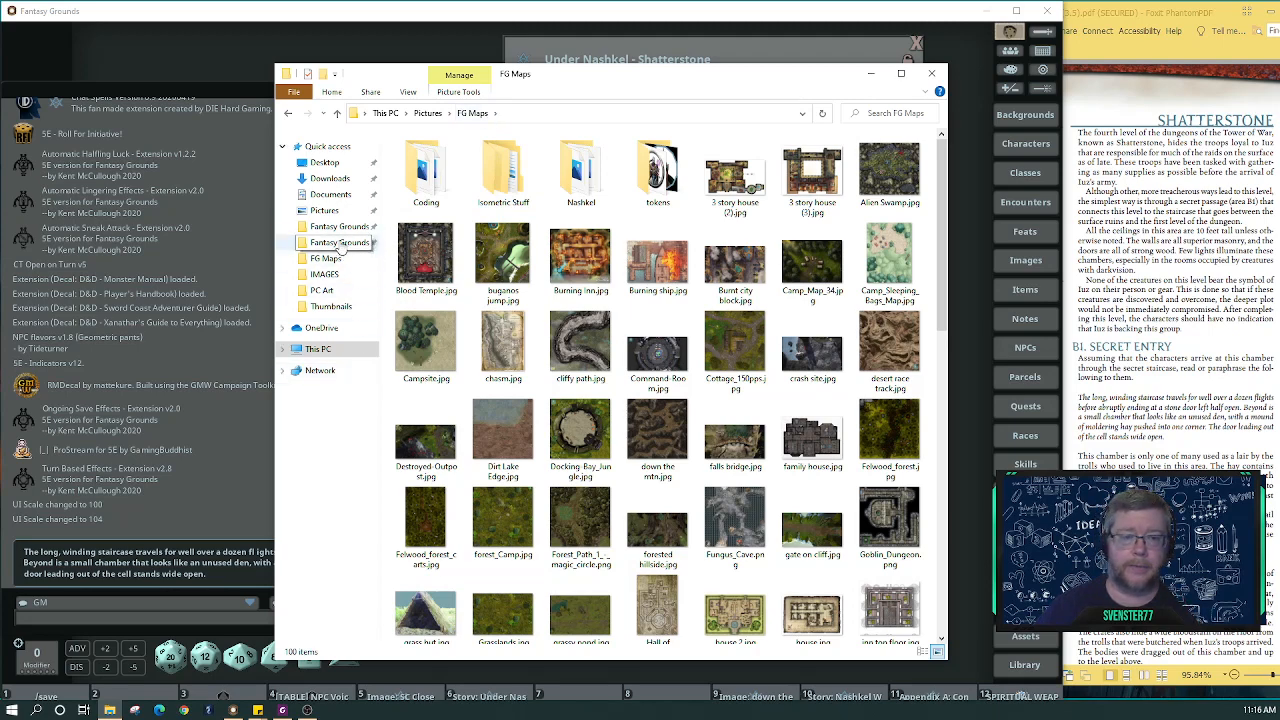
Open the SmiteWorks Fantasy Grounds data folder in a separate File Explorer window.
click(328, 244)
right_click(329, 246)
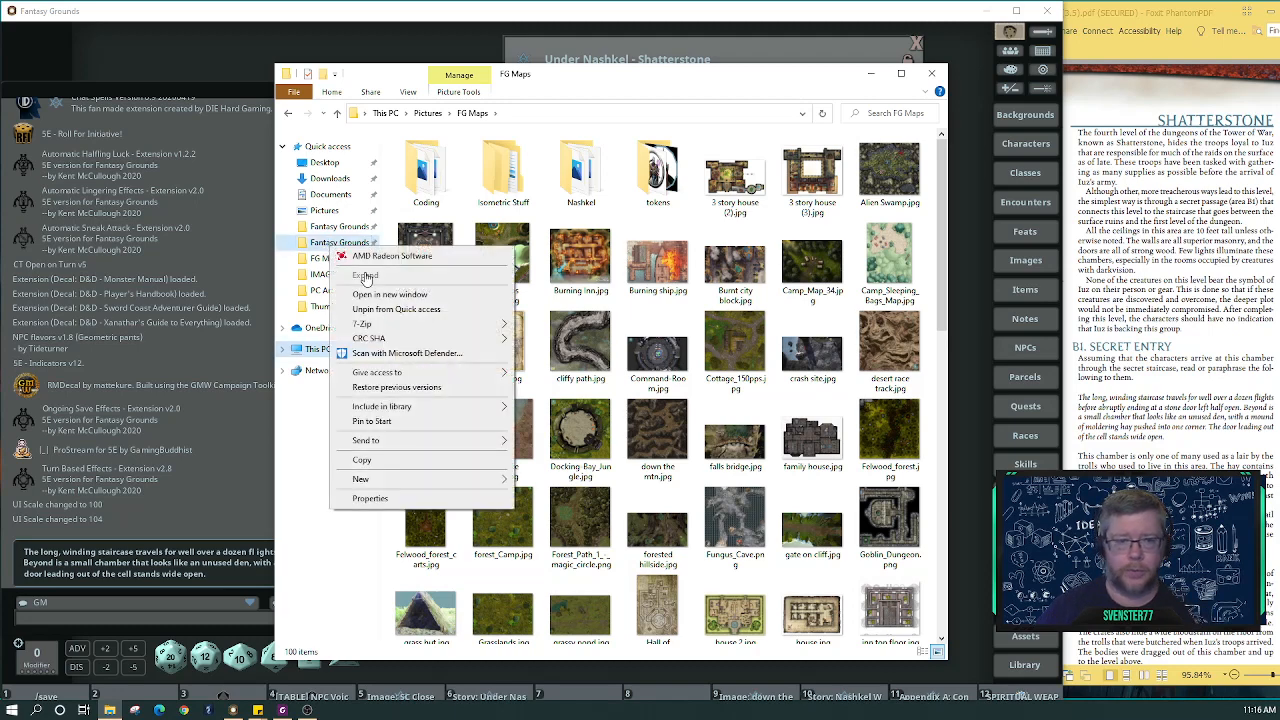
click(388, 295)
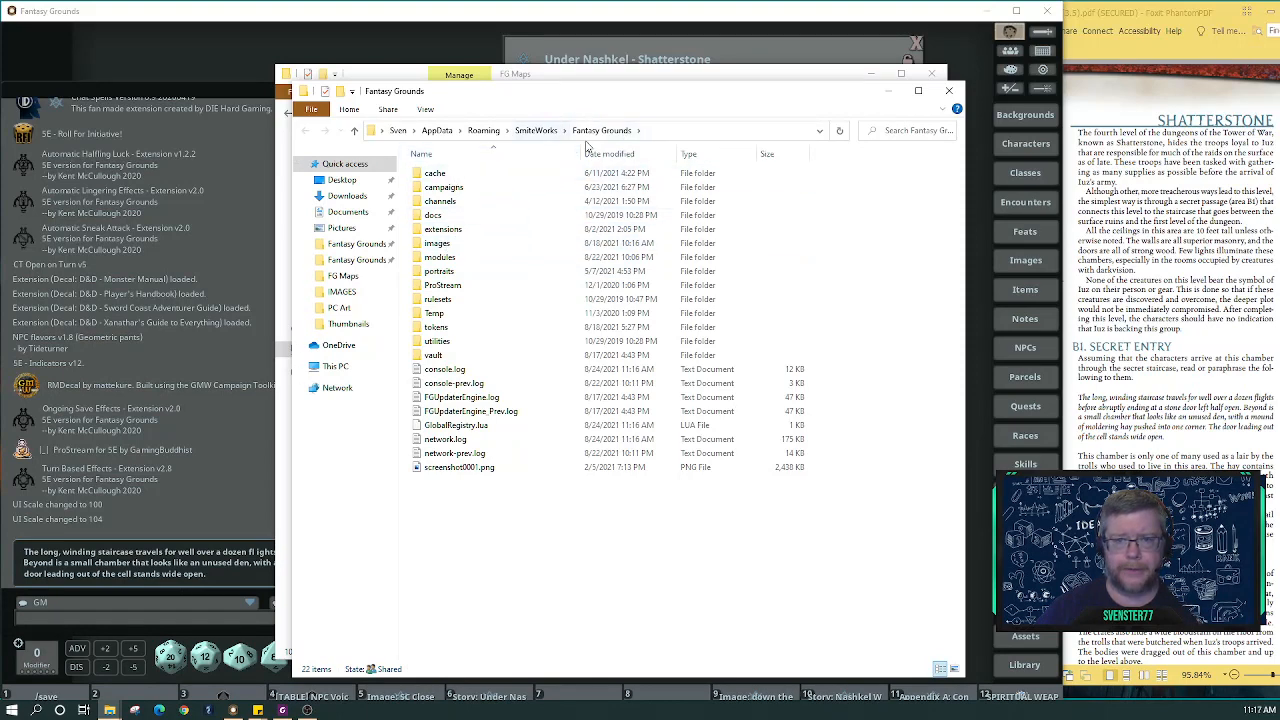
Open the images folder inside the Fantasy Grounds data folder and move its window clear of the FG Maps window.
double_click(440, 244)
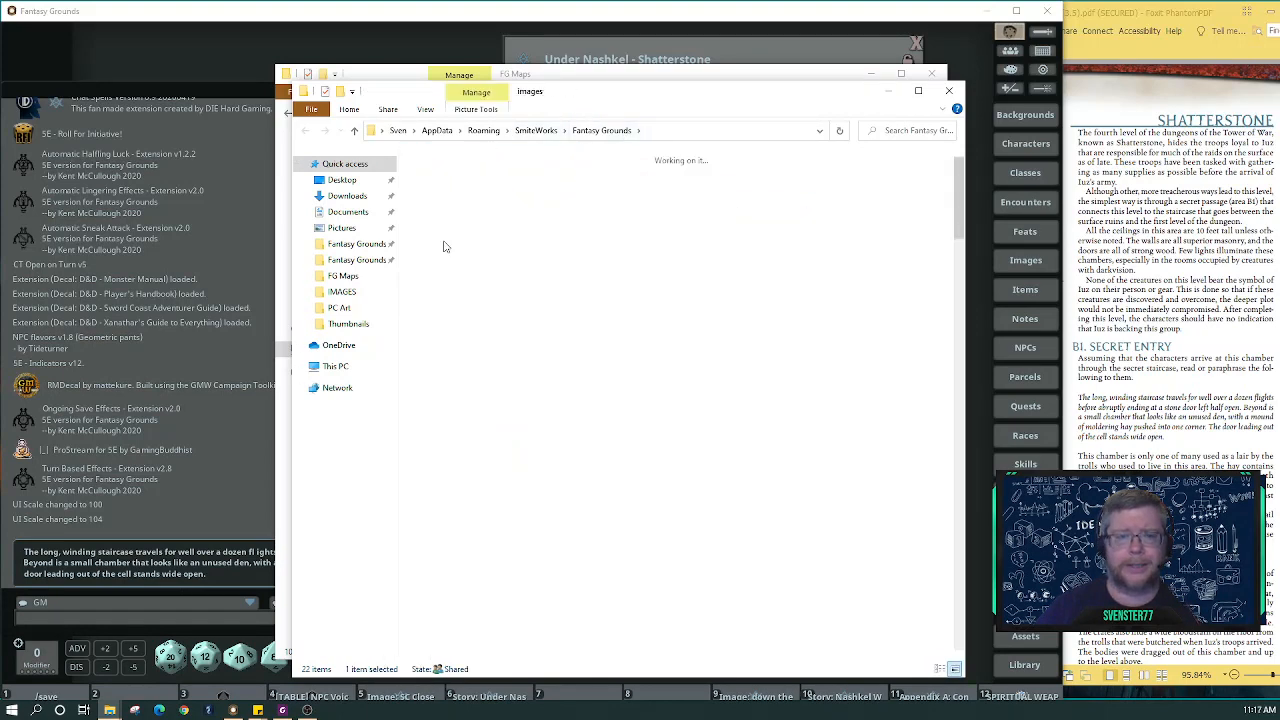
drag(588, 94, 314, 51)
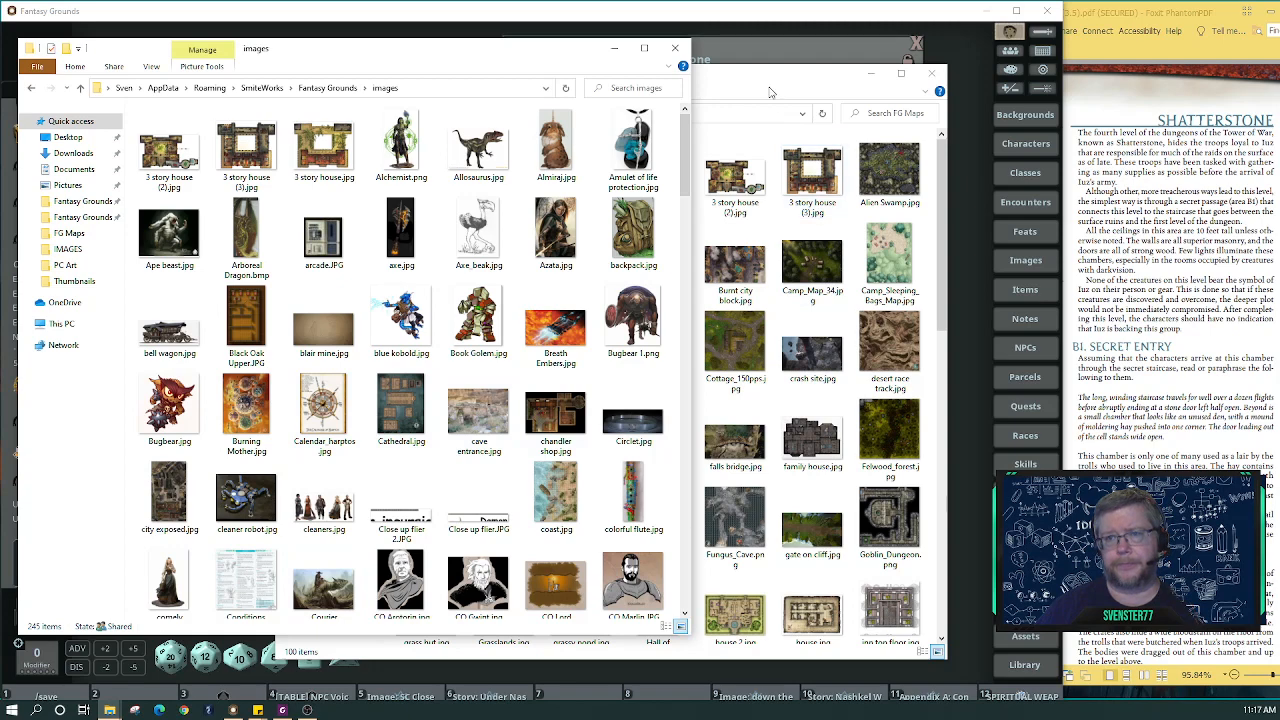
Copy Shatterstone.JPG from the FG Maps folder into the Fantasy Grounds images folder.
click(856, 340)
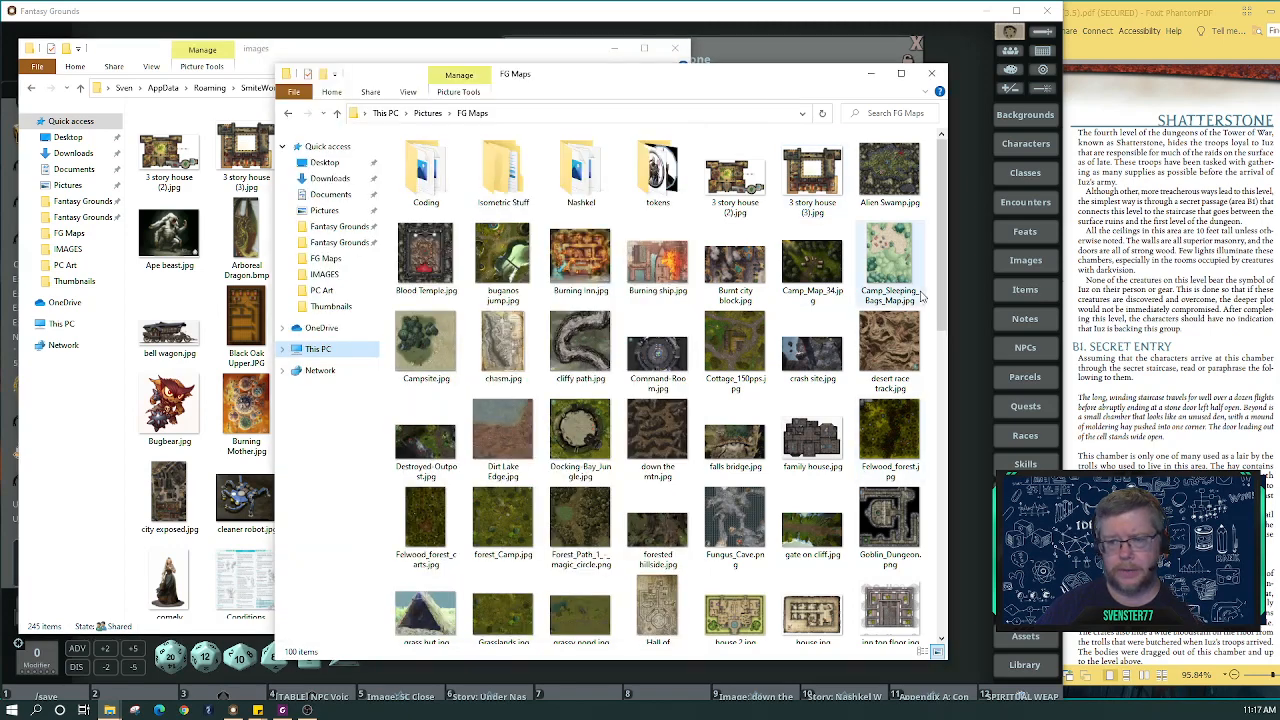
drag(942, 262, 973, 610)
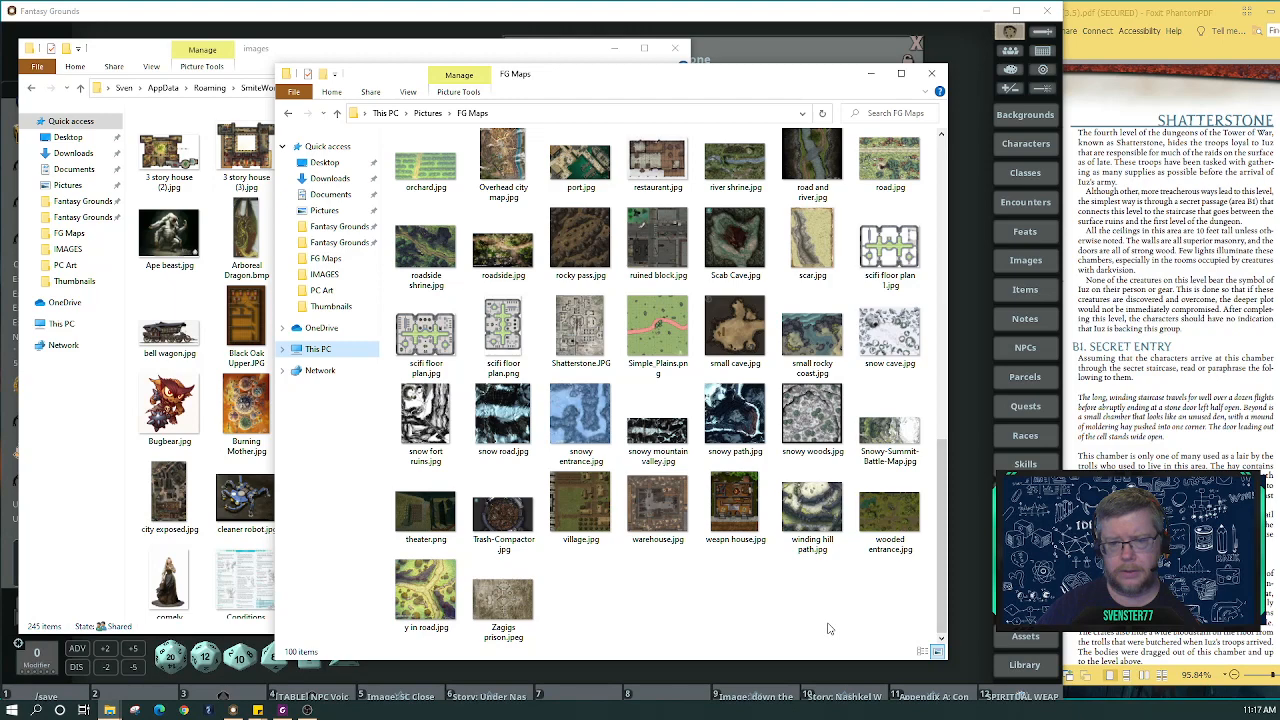
mouse_move(577, 354)
mouse_down()
mouse_move(567, 343)
mouse_move(397, 399)
mouse_move(325, 461)
mouse_move(155, 385)
mouse_move(329, 415)
mouse_move(587, 368)
mouse_up()
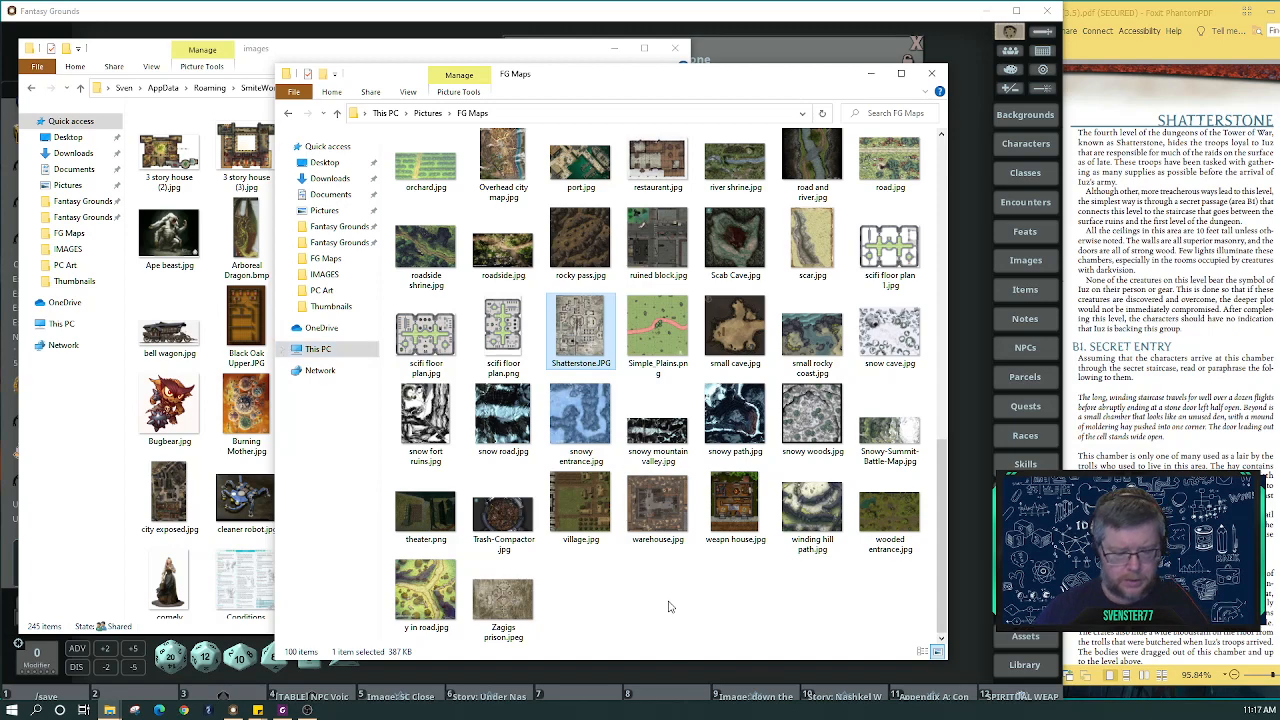
click(168, 495)
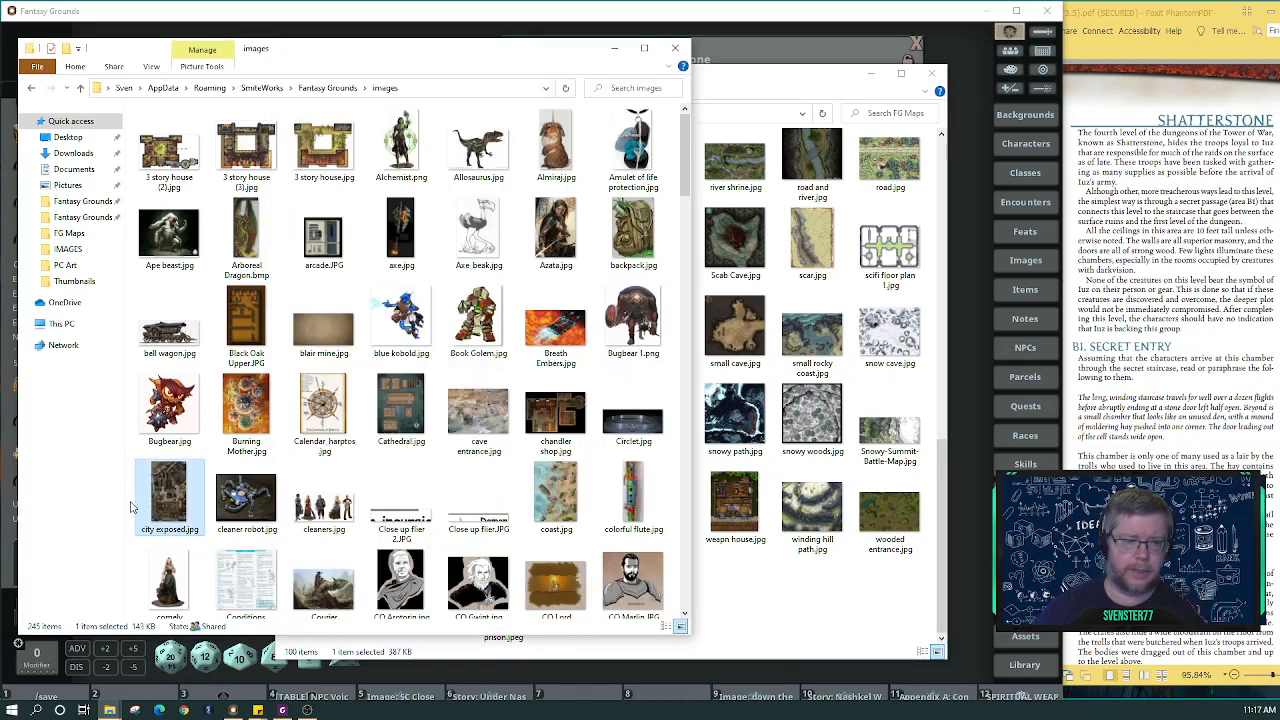
click(284, 456)
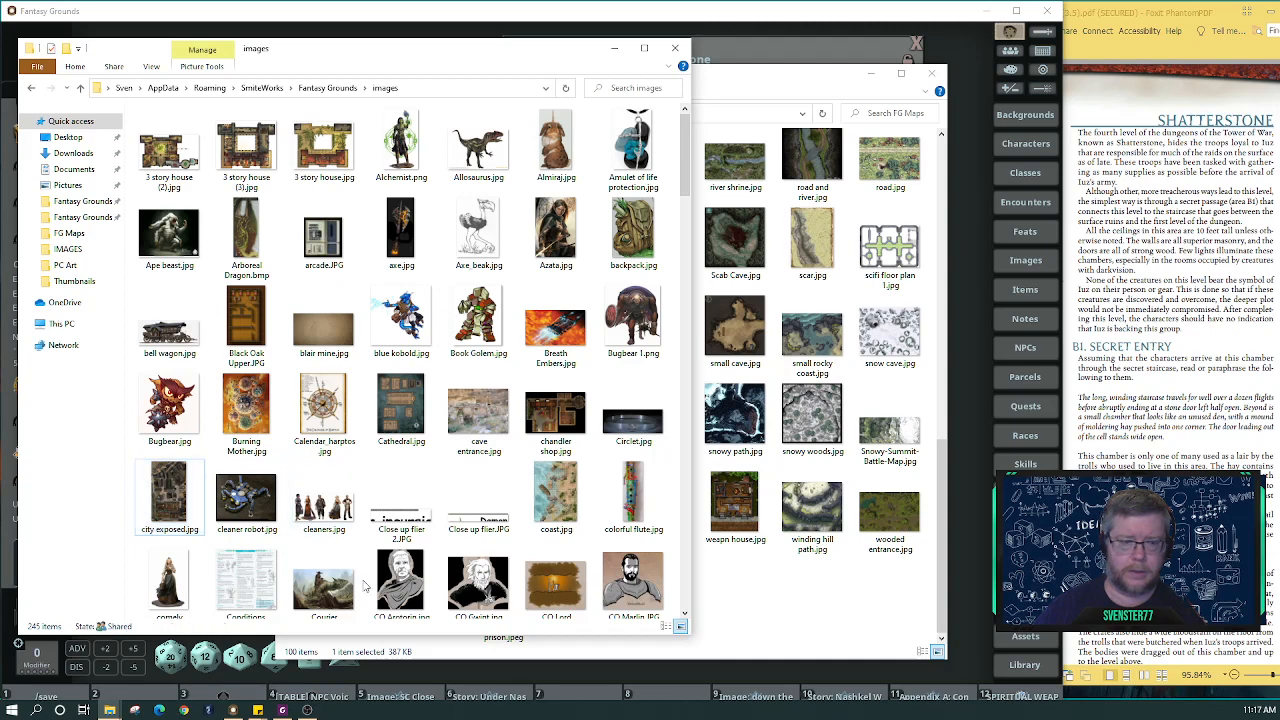
key(ctrl+v)
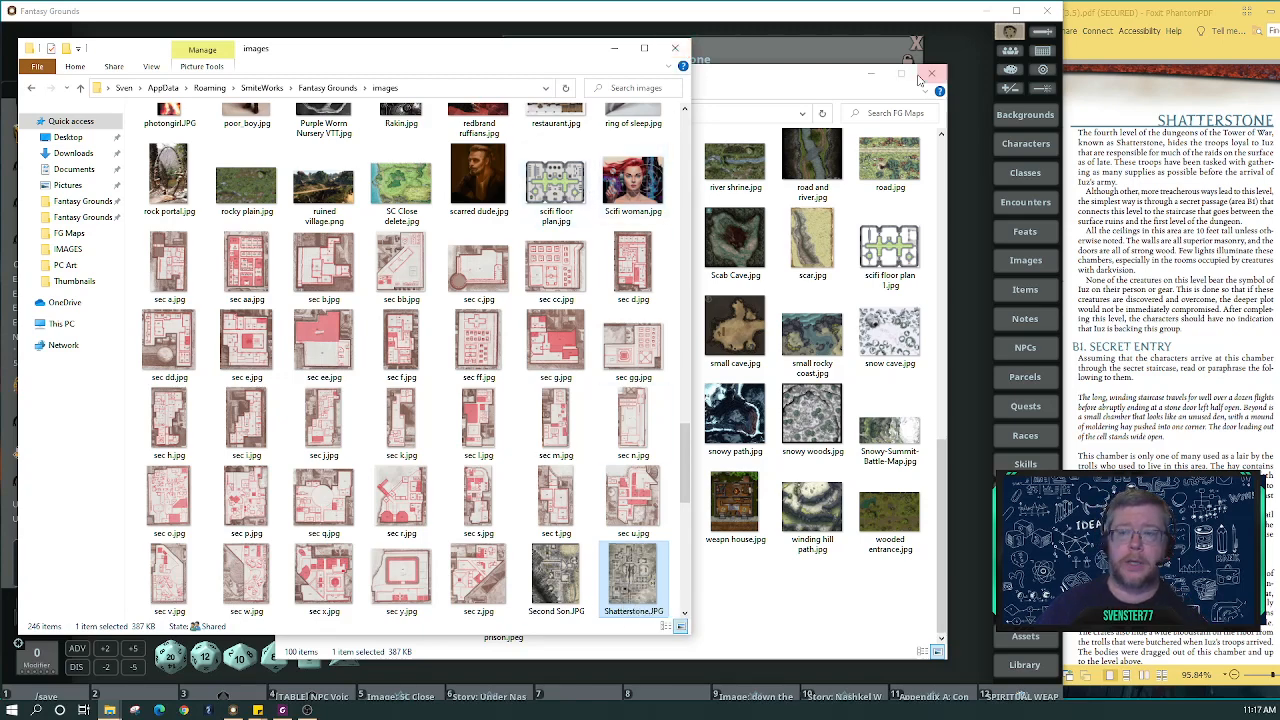
Paste Shatterstone.JPG into the Wednesdays campaign's images folder under Fantasy Grounds campaigns and close both file windows.
click(805, 80)
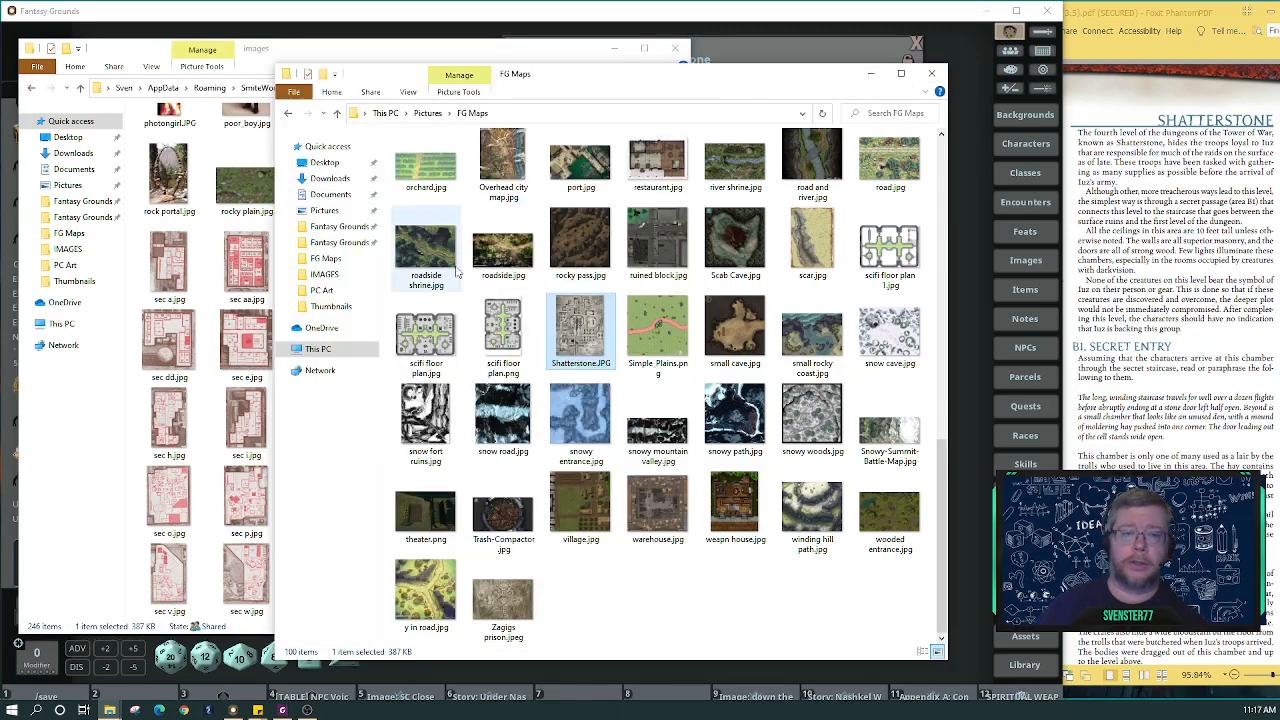
click(341, 248)
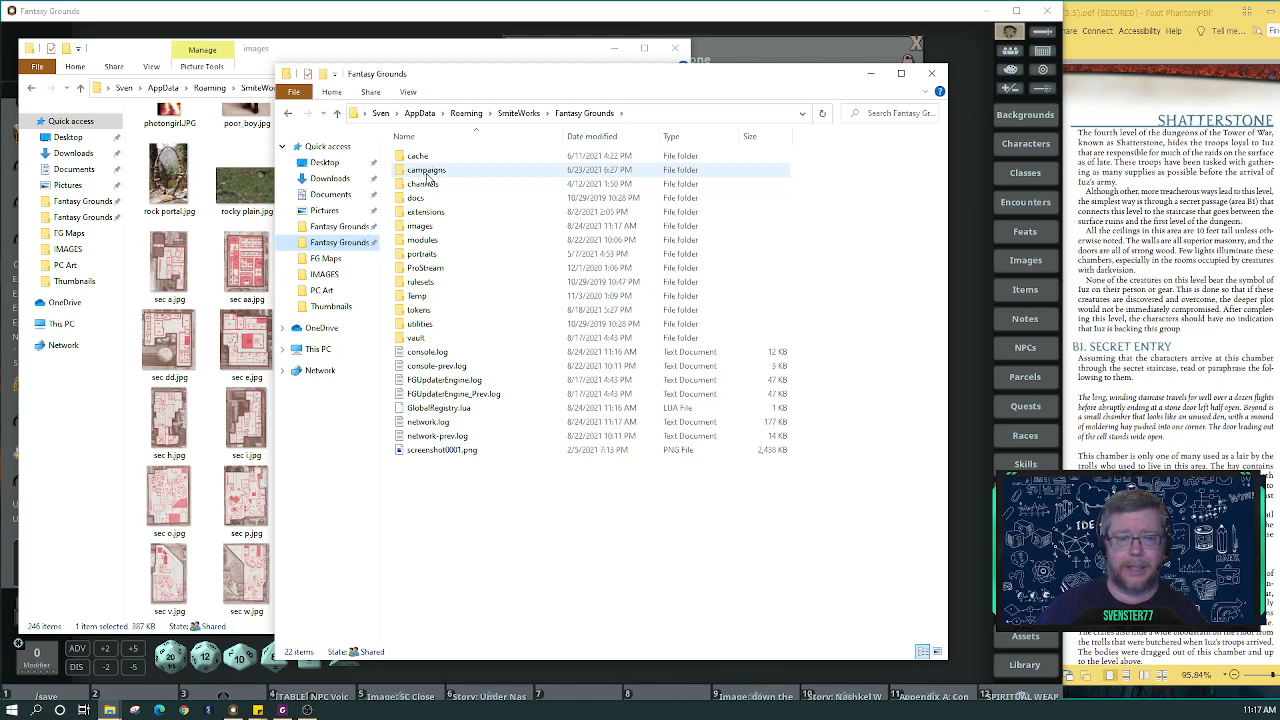
double_click(428, 177)
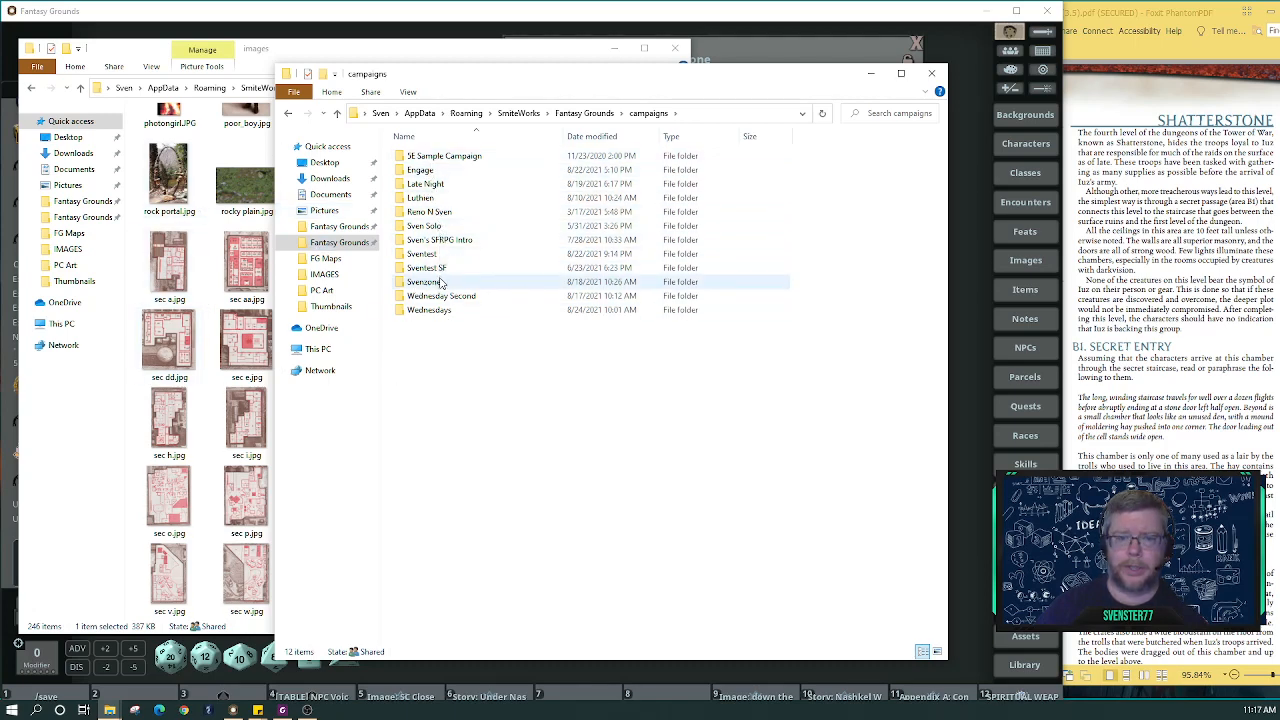
click(431, 312)
double_click(431, 312)
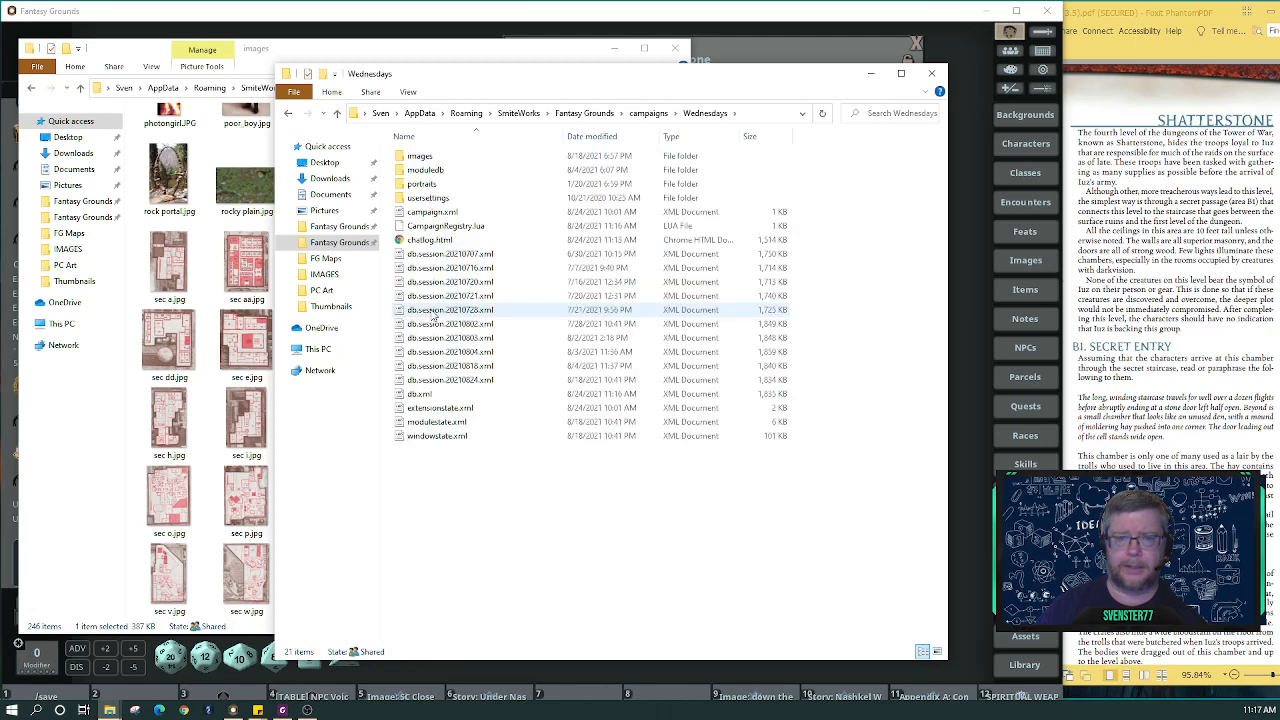
double_click(419, 158)
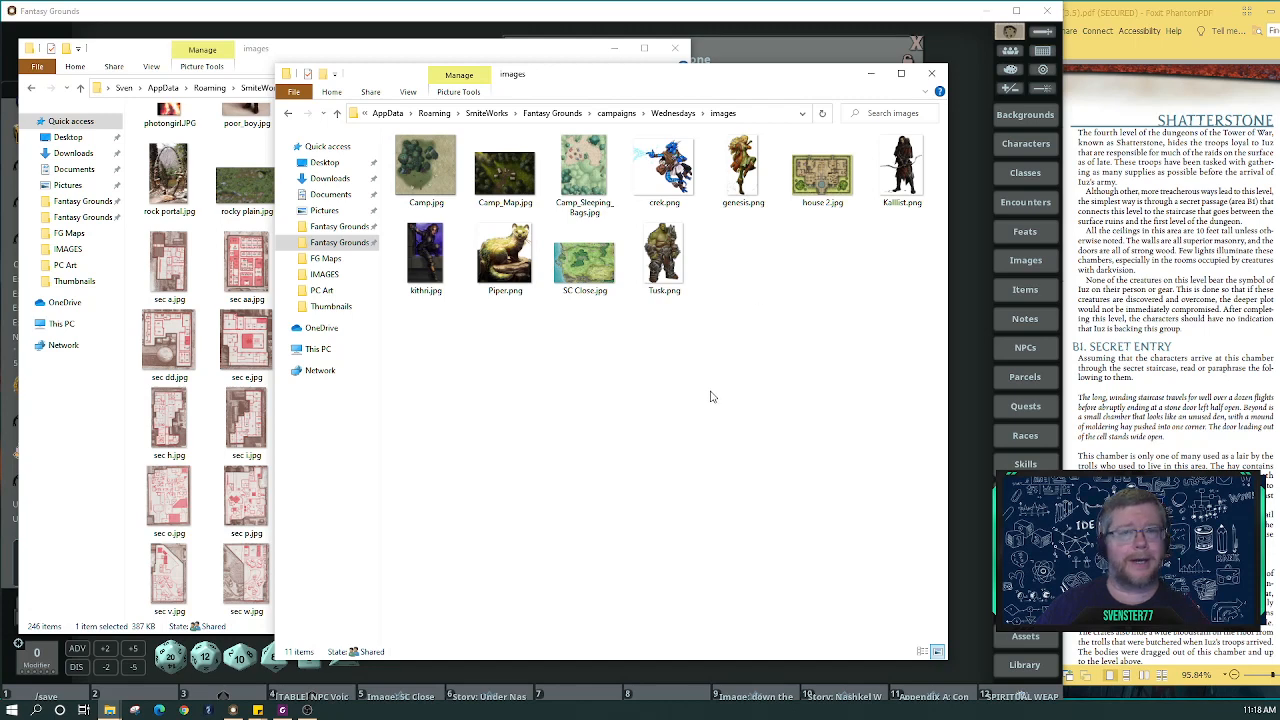
key(ctrl+v)
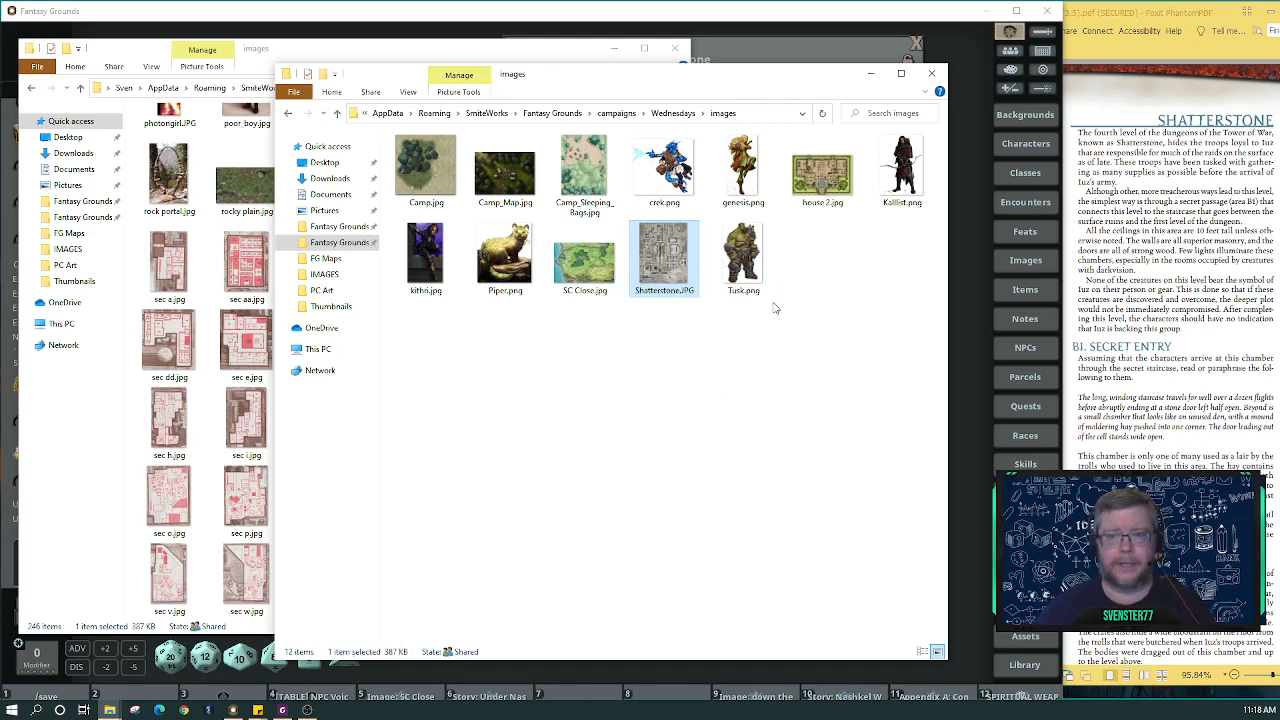
click(931, 73)
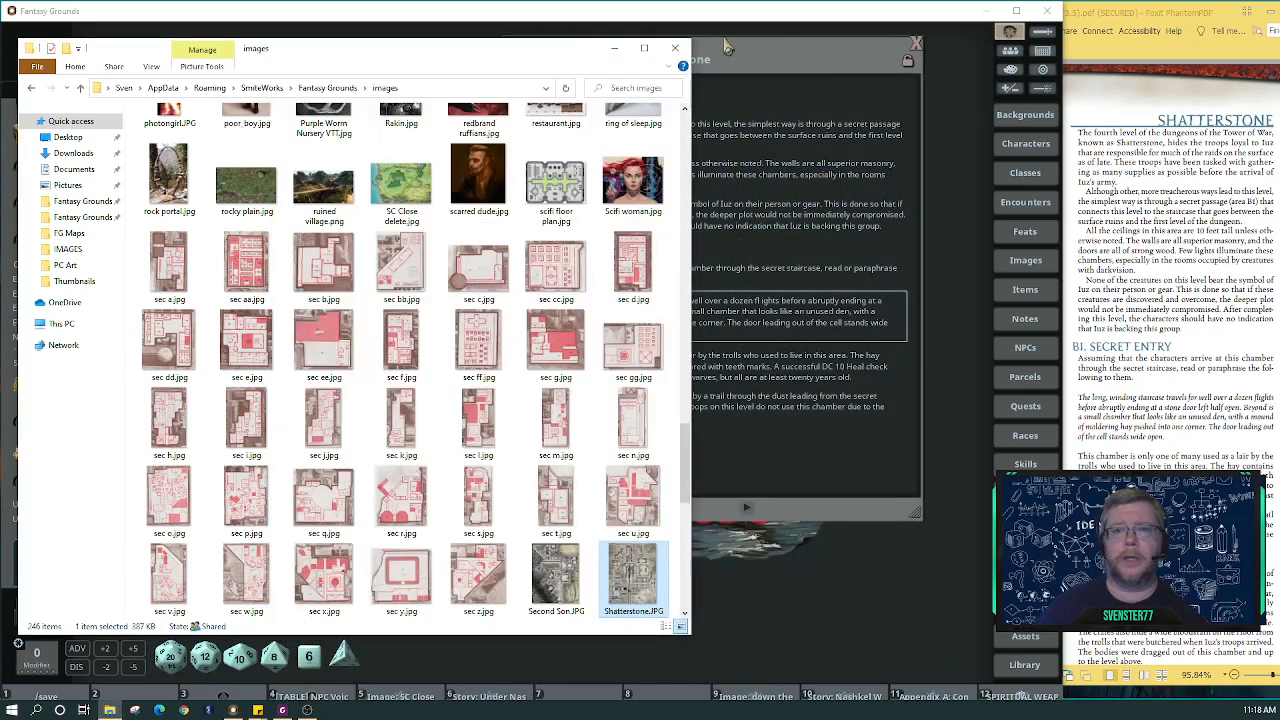
click(675, 48)
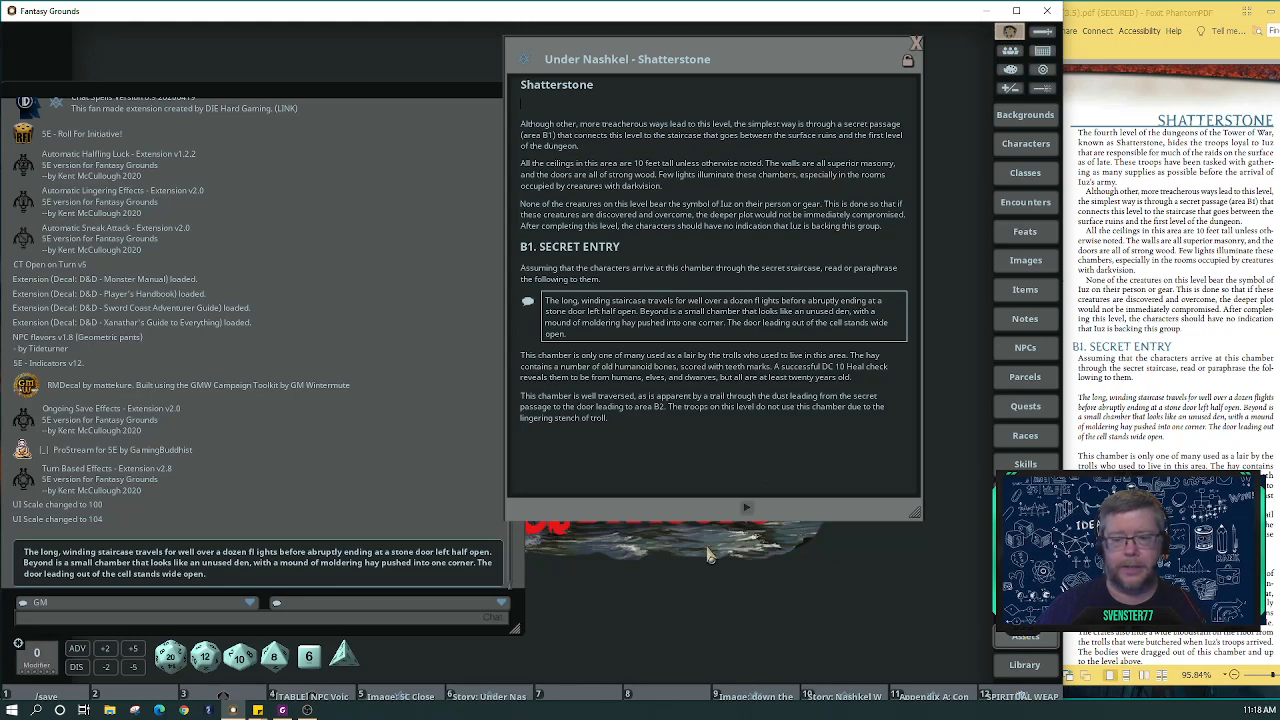
Search all assets for "shatter" and refresh the folder assets.
drag(846, 137, 230, 90)
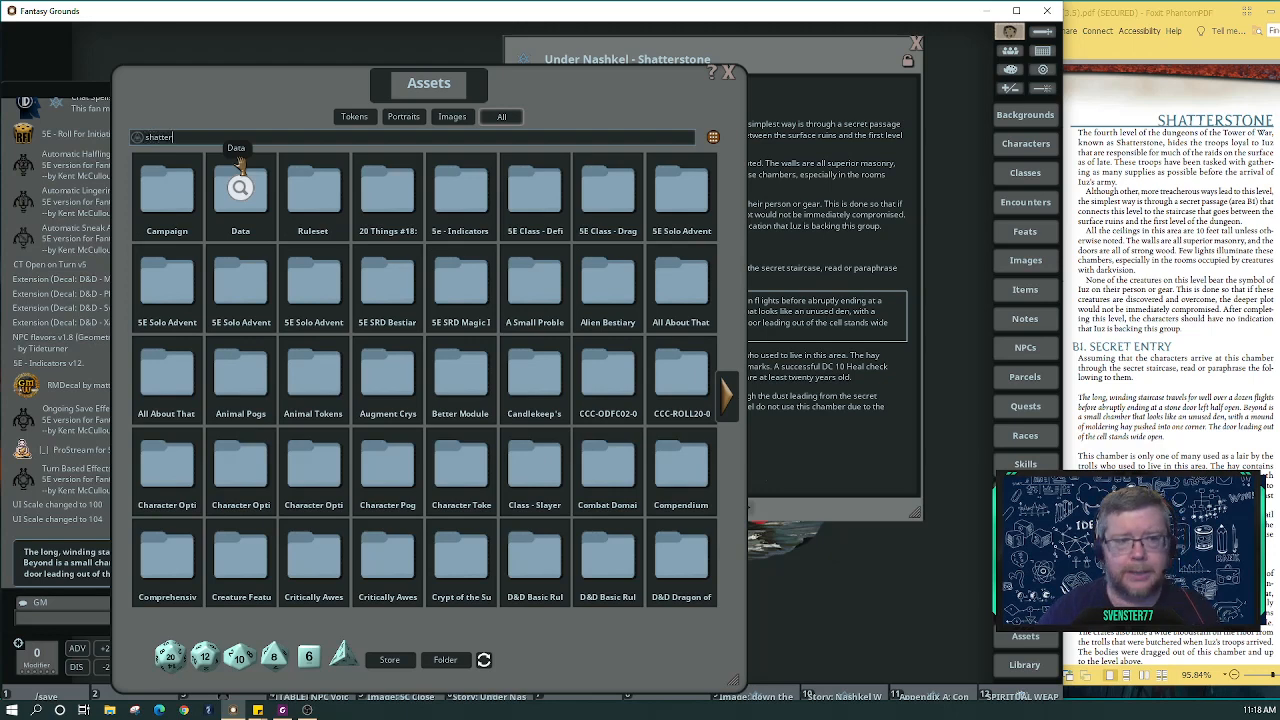
key(Return)
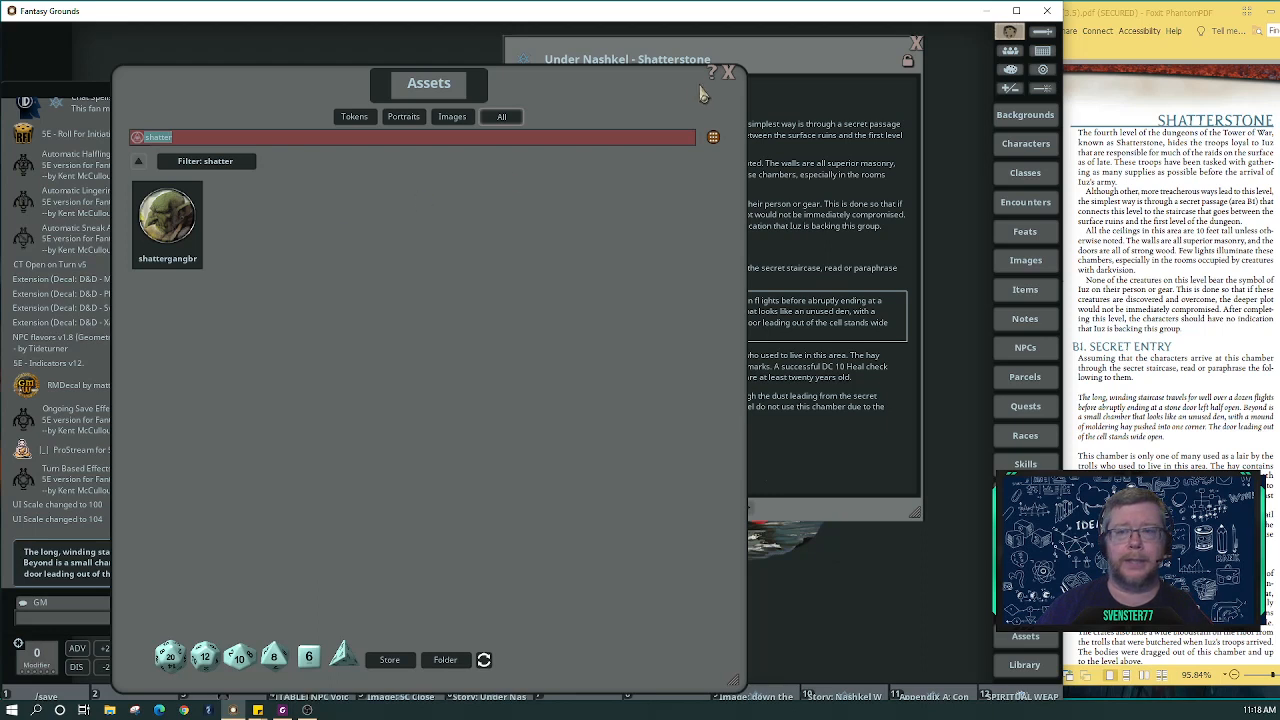
drag(652, 84, 766, 56)
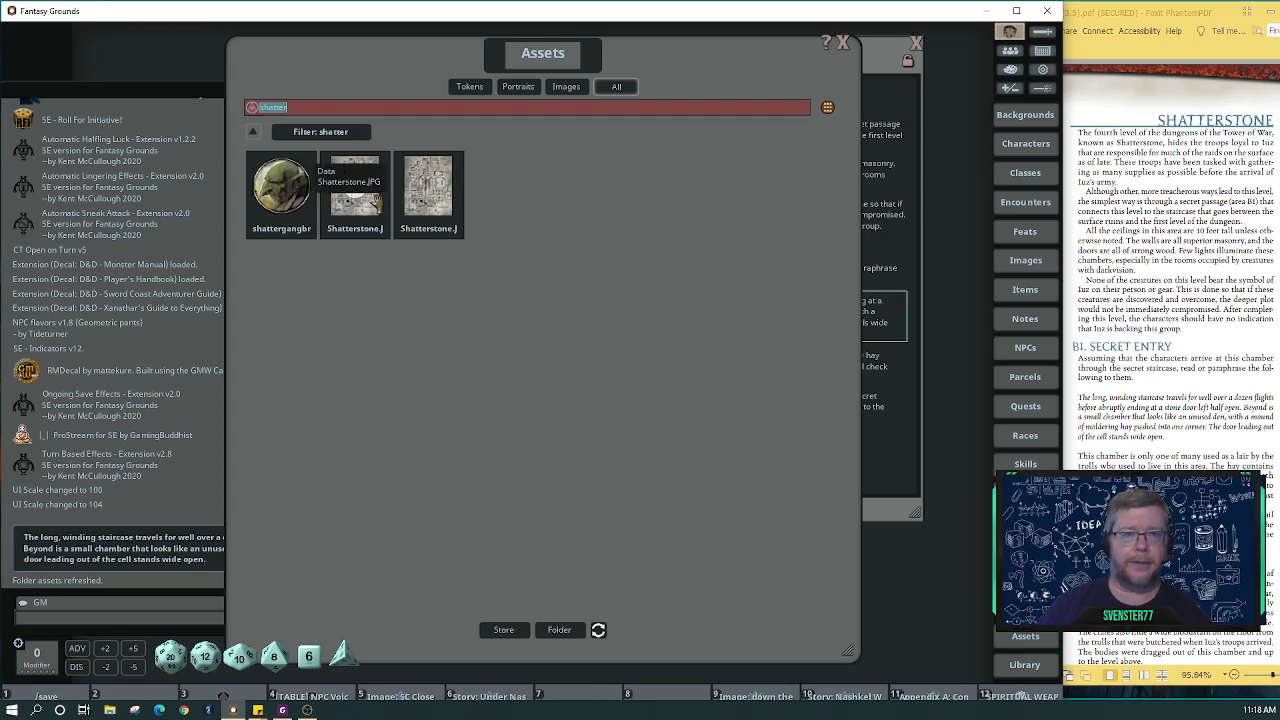
Create an image record from the campaign copy of Shatterstone.JPG and close the asset browser.
click(430, 200)
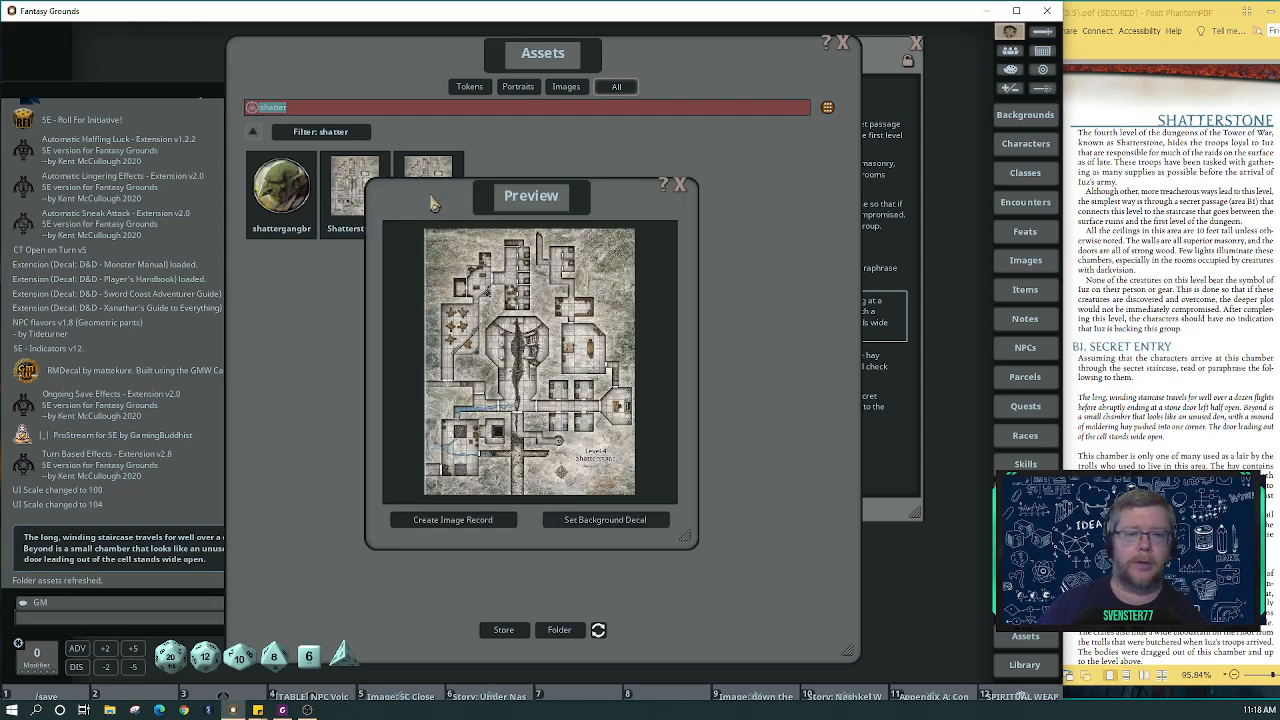
click(467, 527)
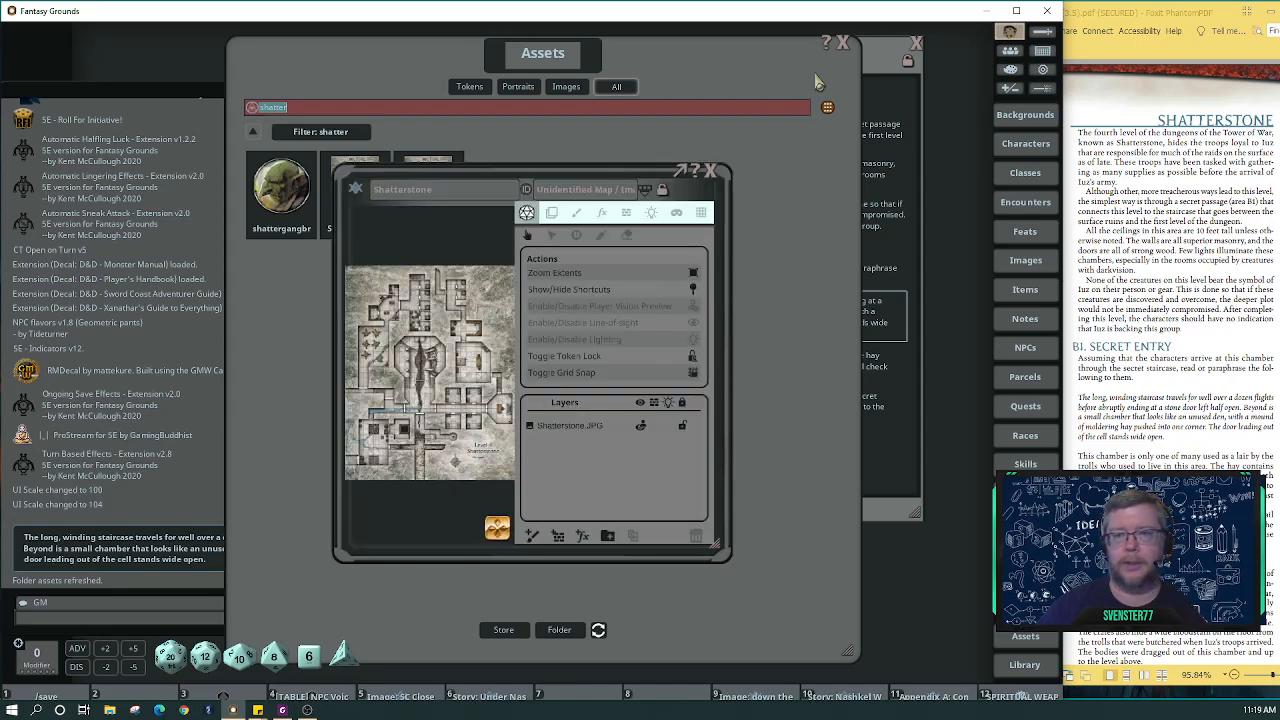
click(845, 45)
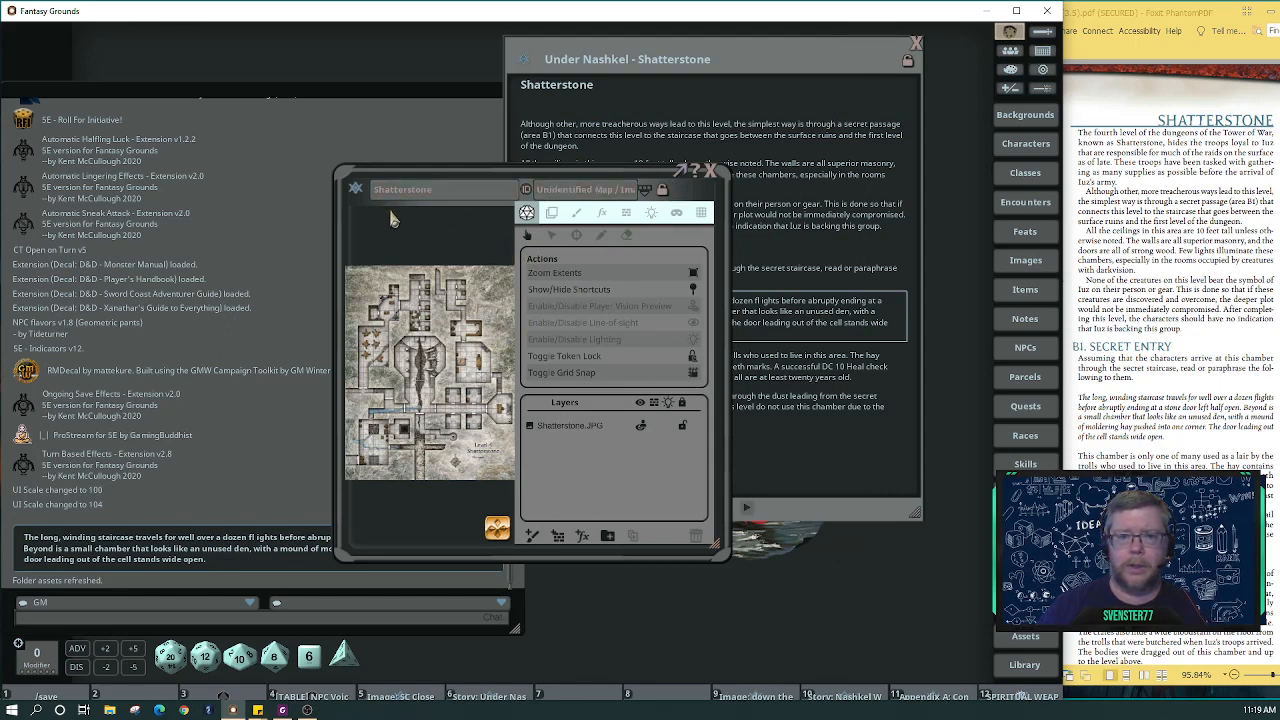
Link the Shatterstone image record beneath the story entry's heading, close the image, and move the story window aside.
drag(355, 189, 543, 105)
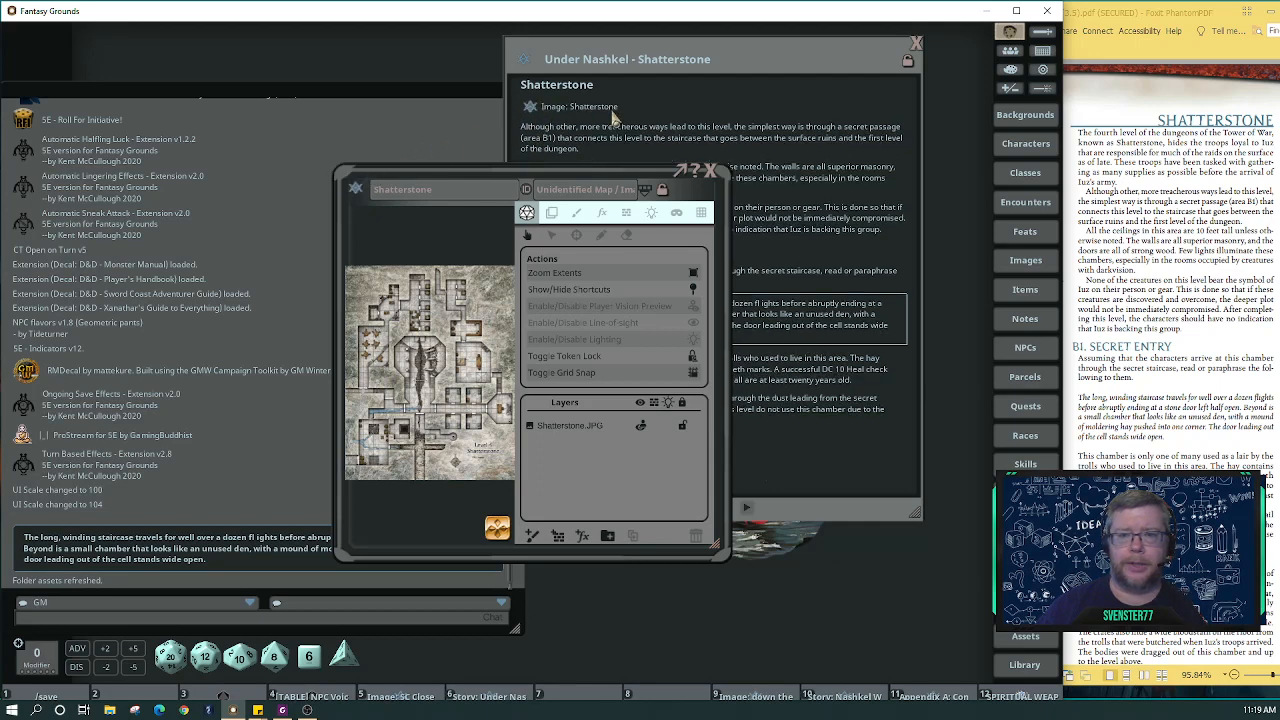
click(710, 172)
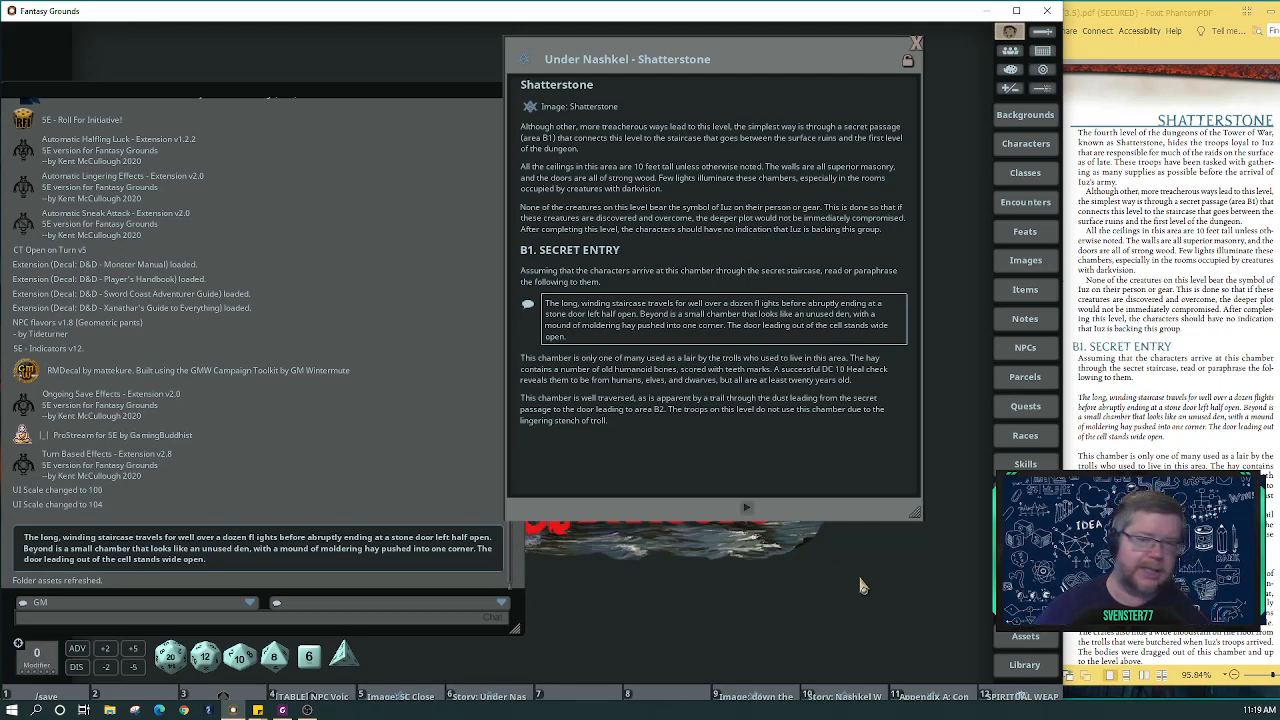
drag(762, 56, 285, 55)
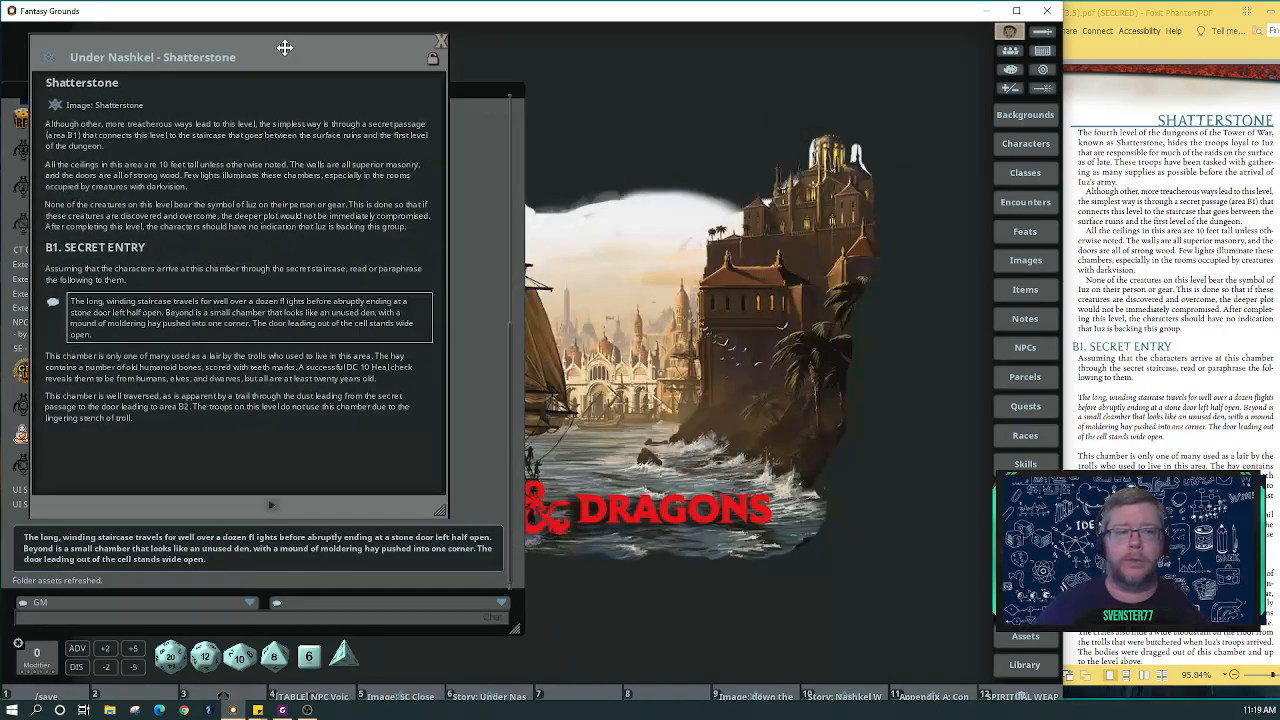
Open the linked Shatterstone image in an enlarged, locked window with its toolbar shown and the whole map fitted.
click(55, 106)
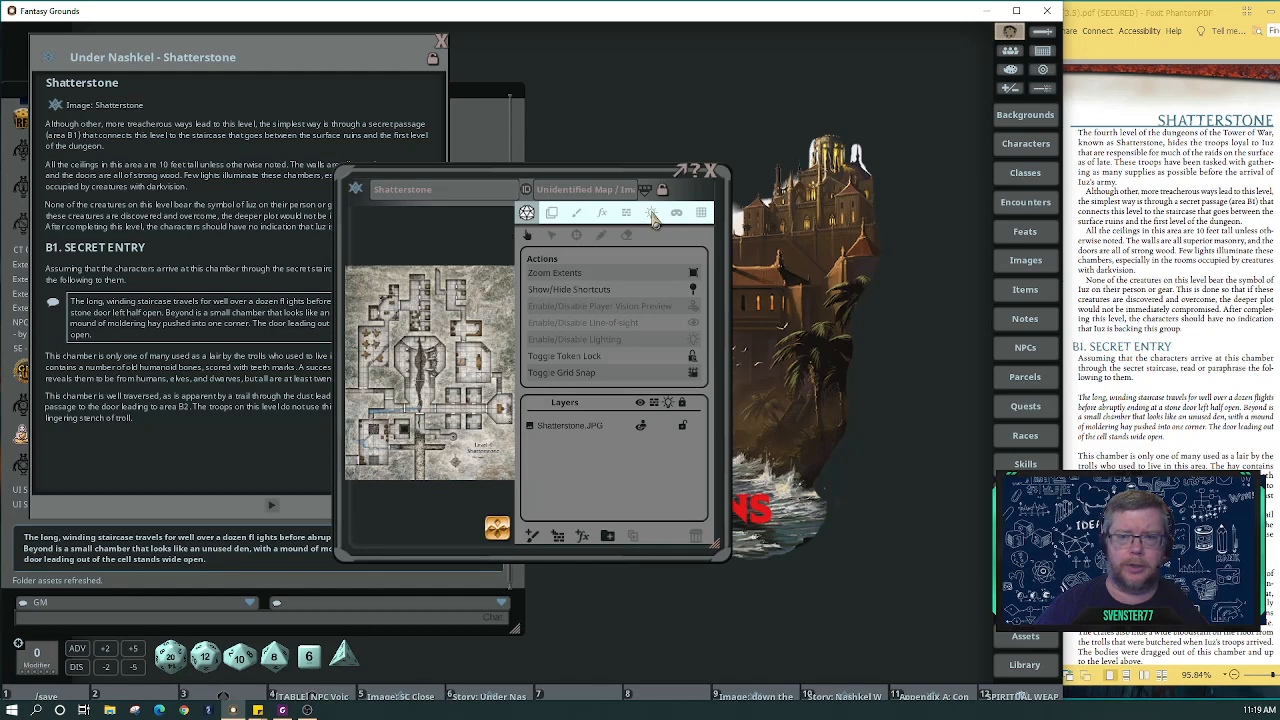
click(670, 206)
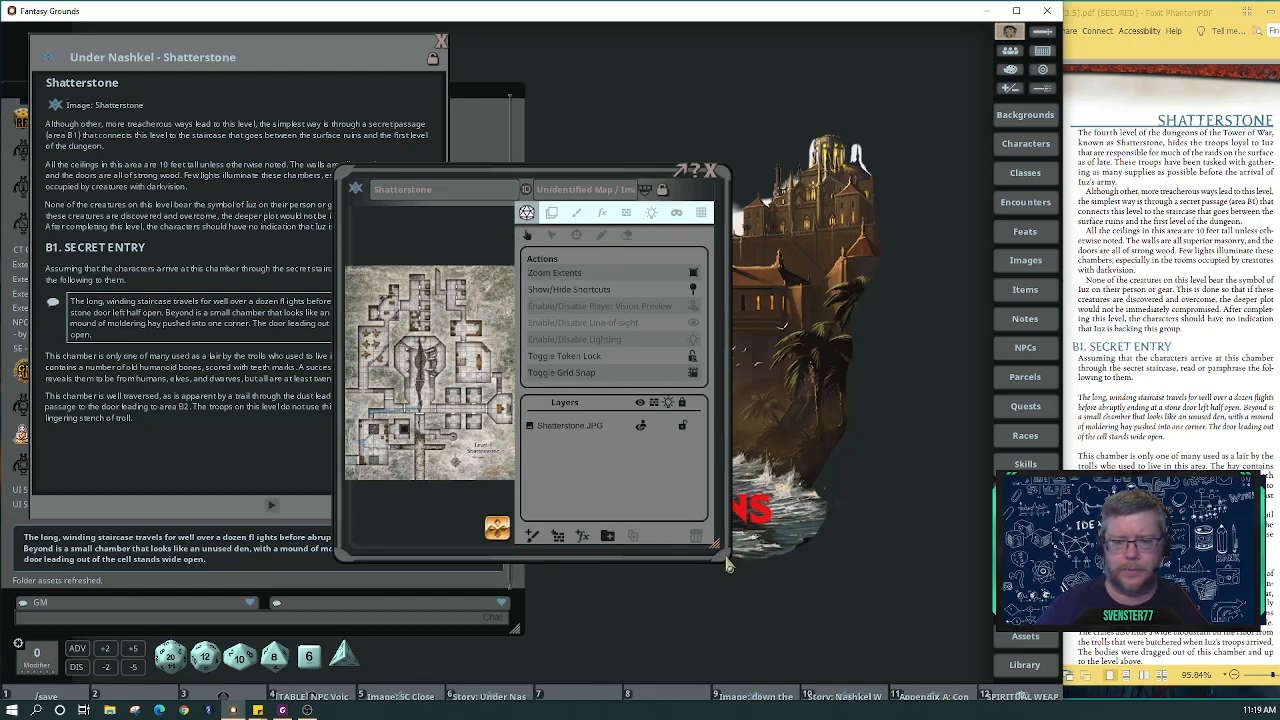
drag(726, 557, 984, 662)
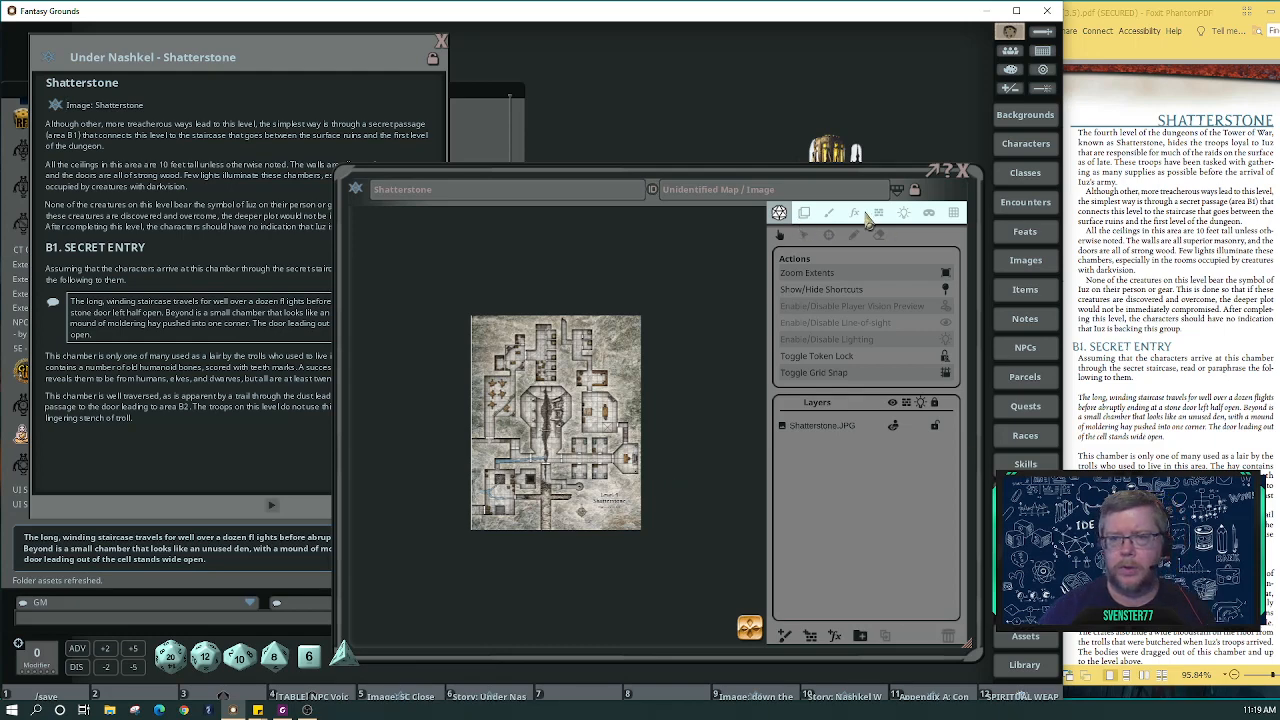
click(903, 203)
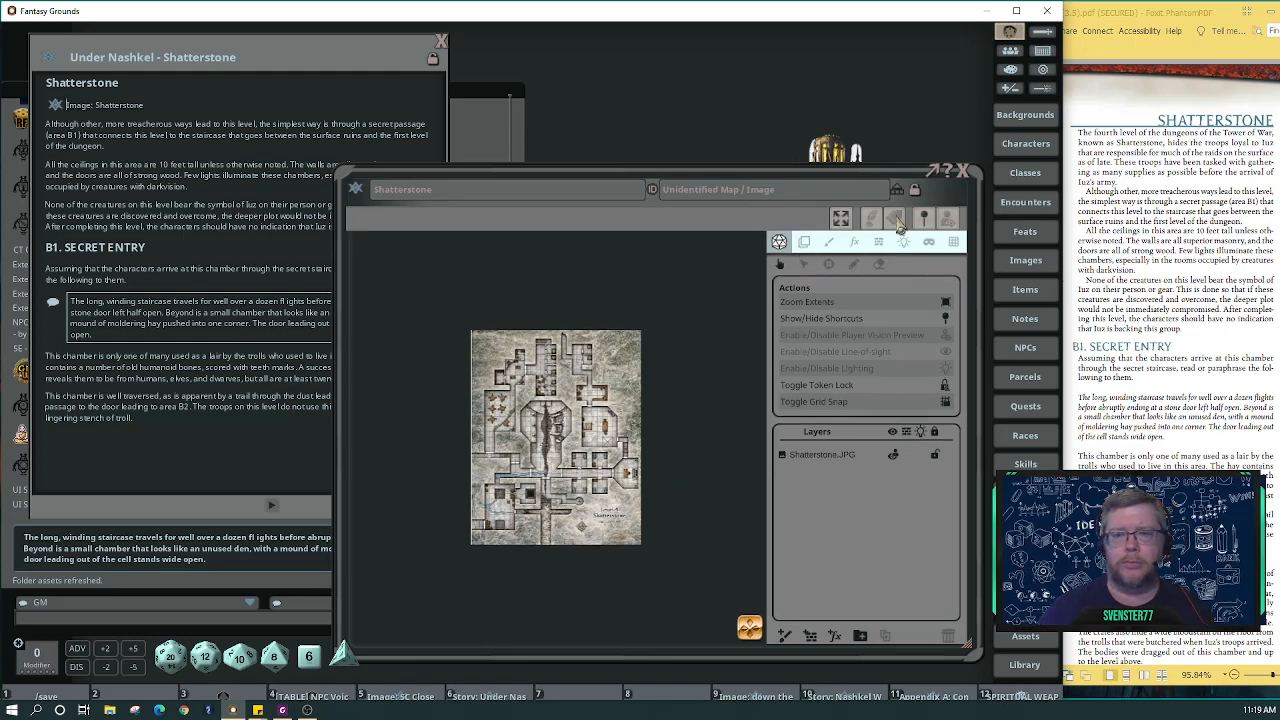
click(840, 218)
click(914, 193)
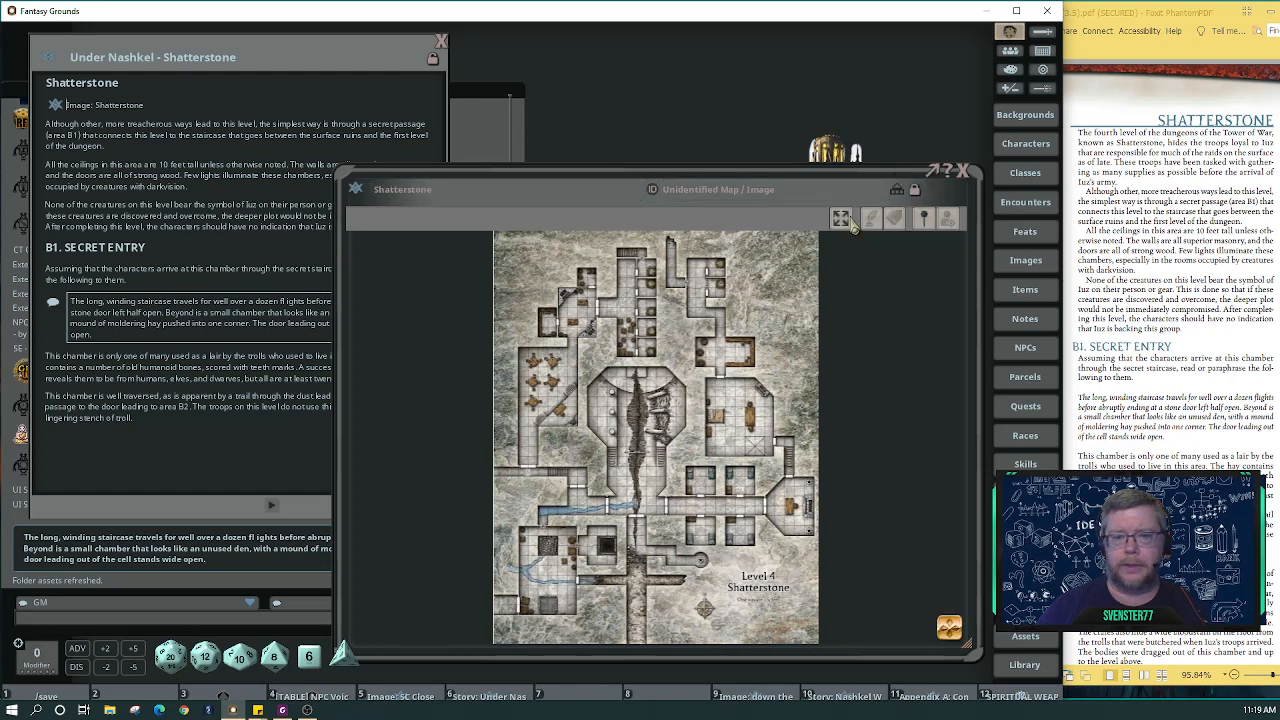
drag(679, 176, 643, 53)
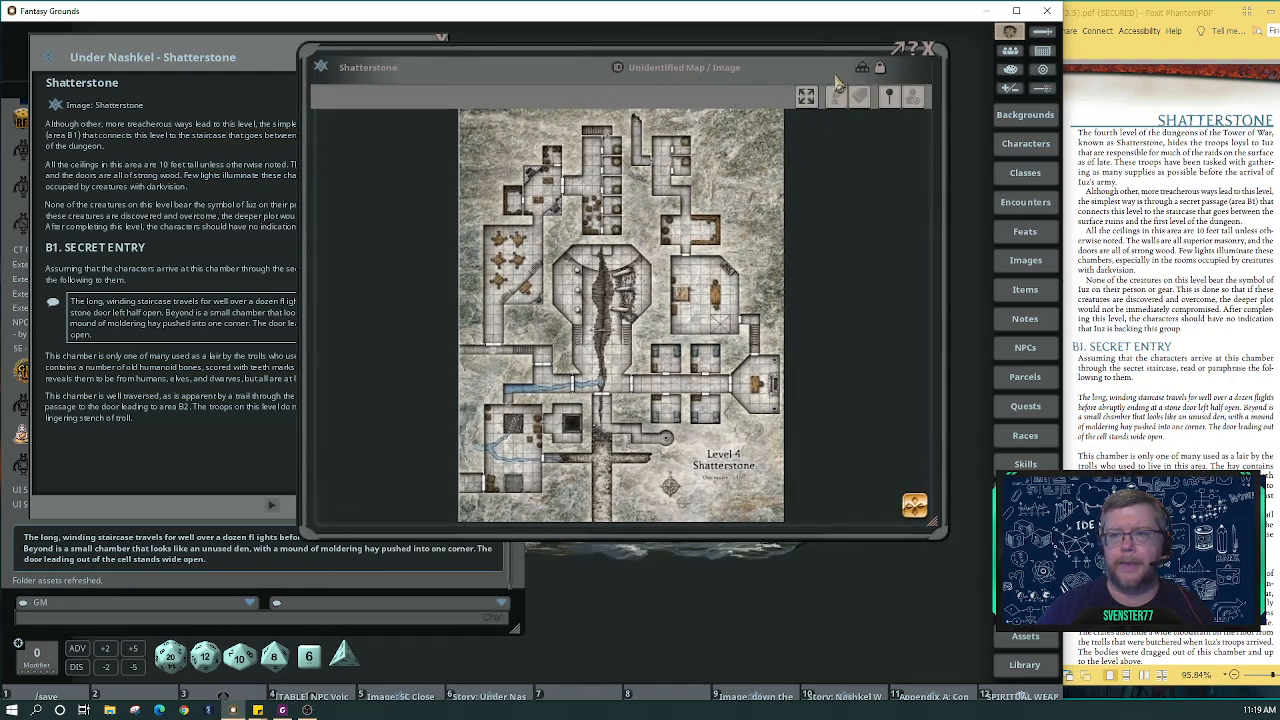
Unlock the Shatterstone image and set a square grid of size about 19 by tracing one map square near the central chamber.
click(879, 68)
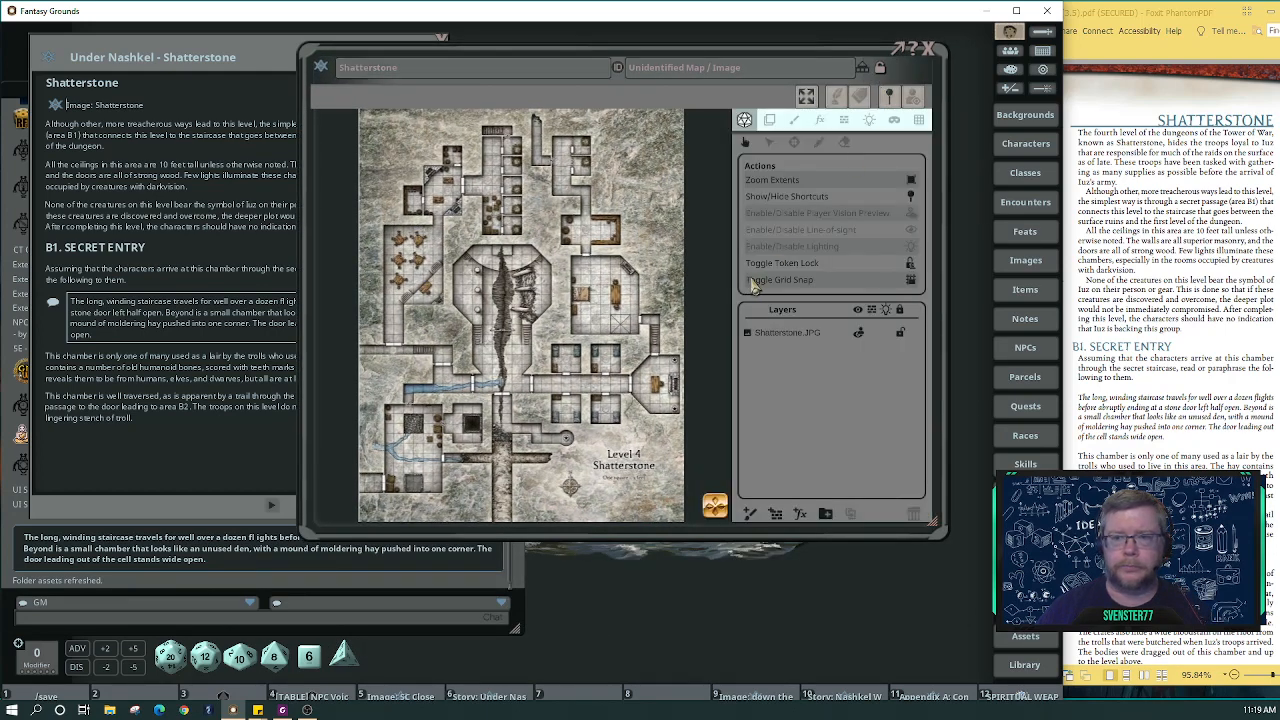
click(919, 121)
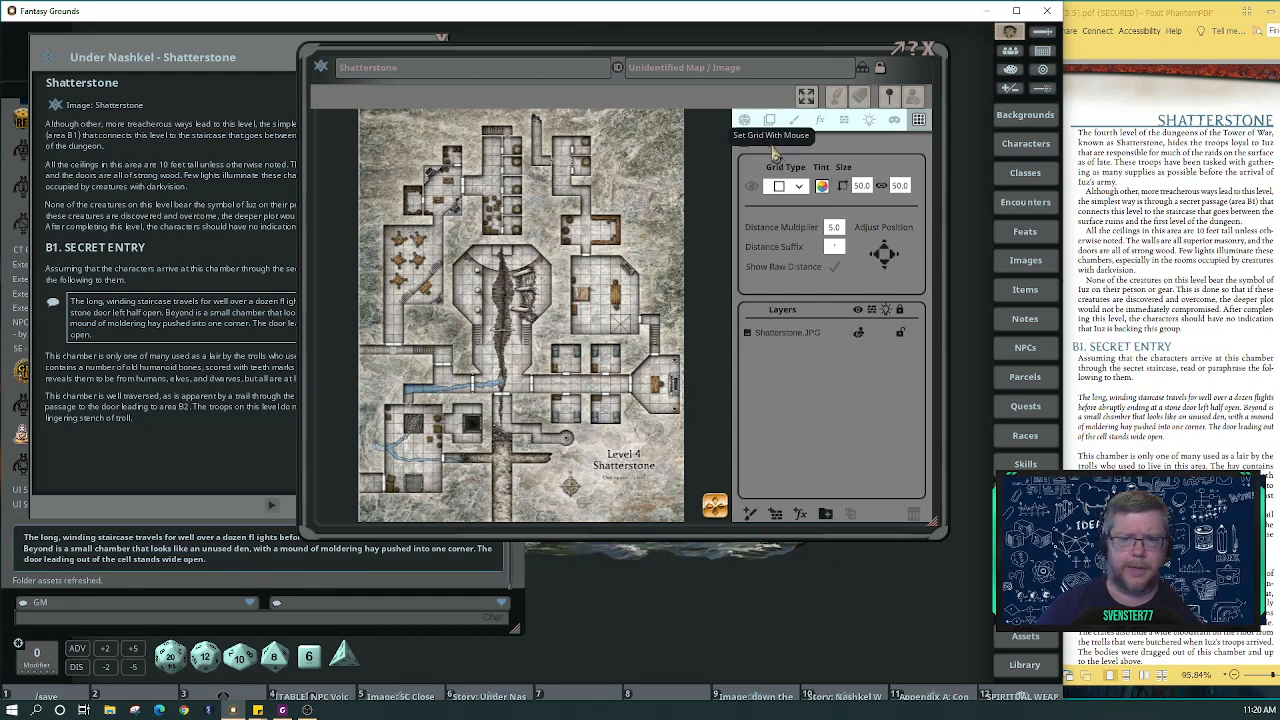
scroll(537, 250, up, 5)
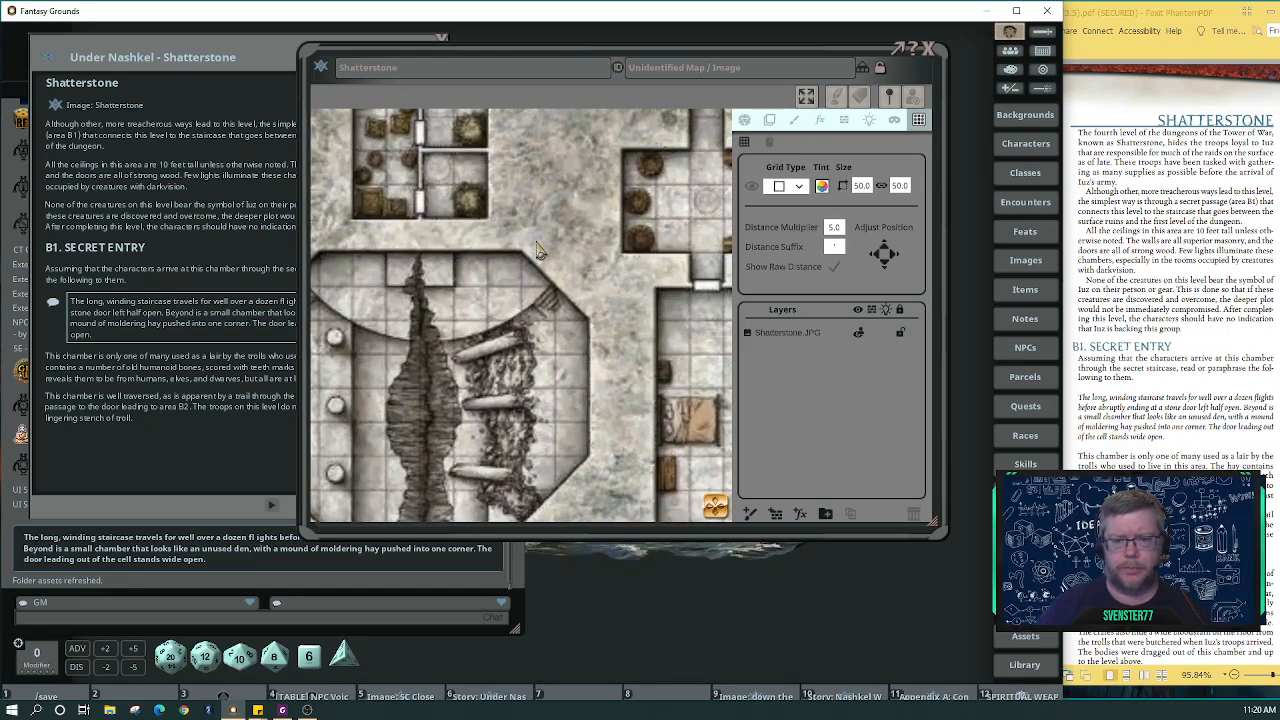
click(771, 145)
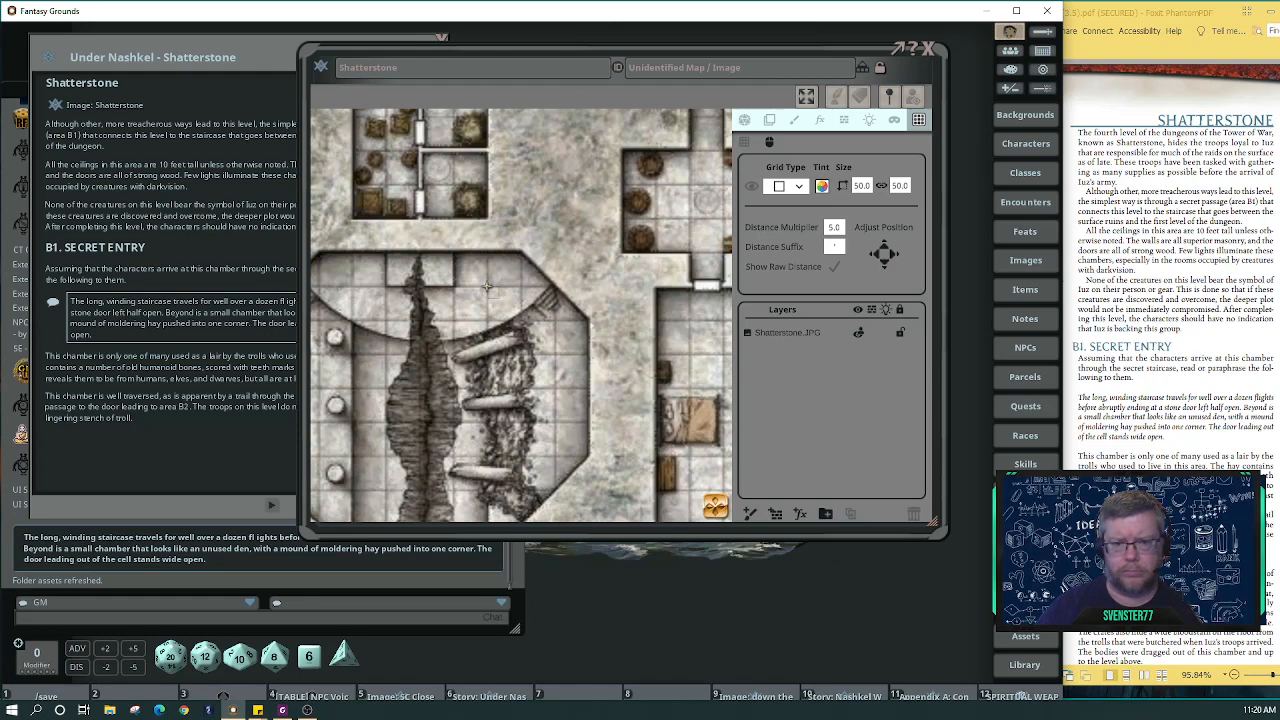
drag(487, 287, 543, 321)
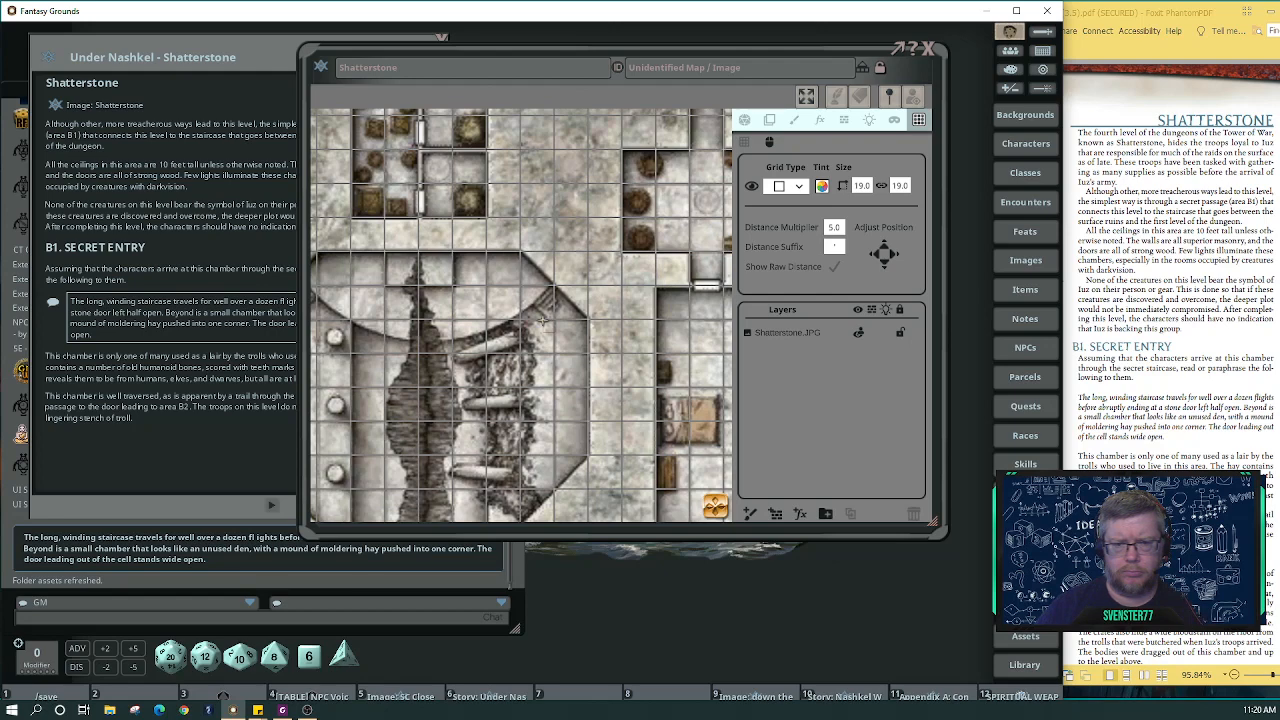
drag(543, 321, 543, 321)
Check how the grid lines align with the map's squares in the upper, lower and central rooms.
scroll(612, 440, down, 3)
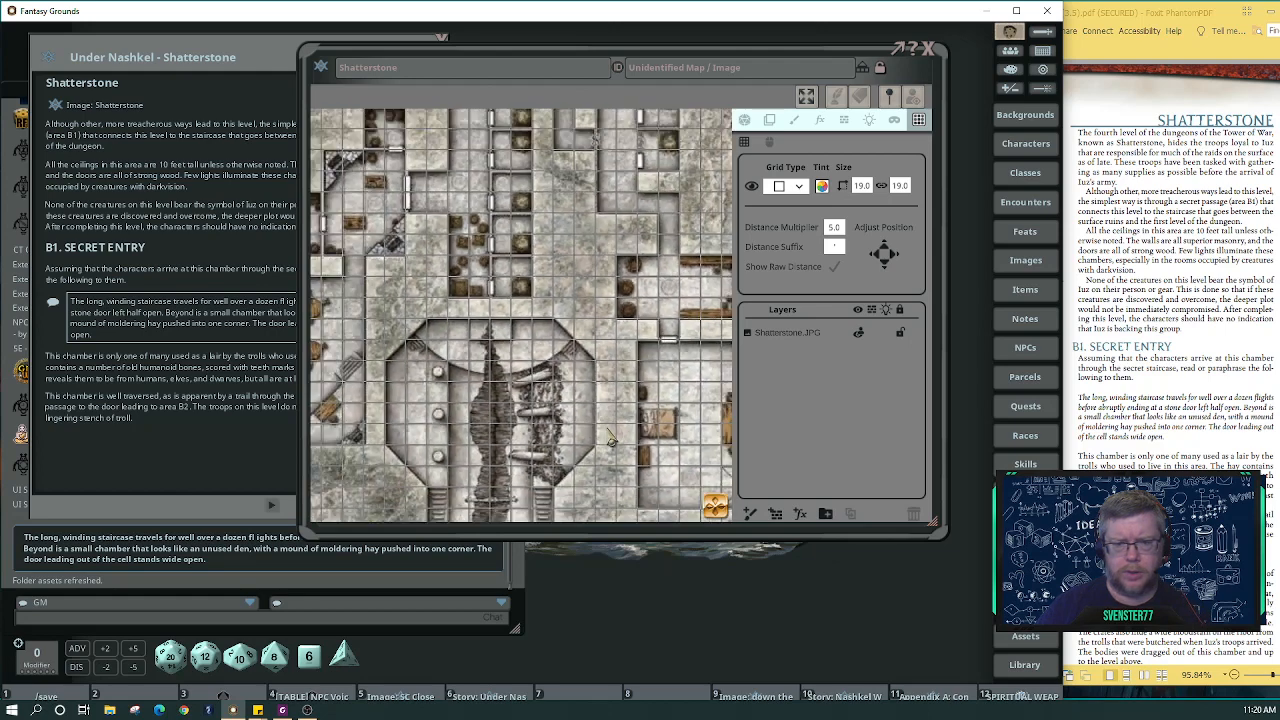
scroll(355, 165, up, 3)
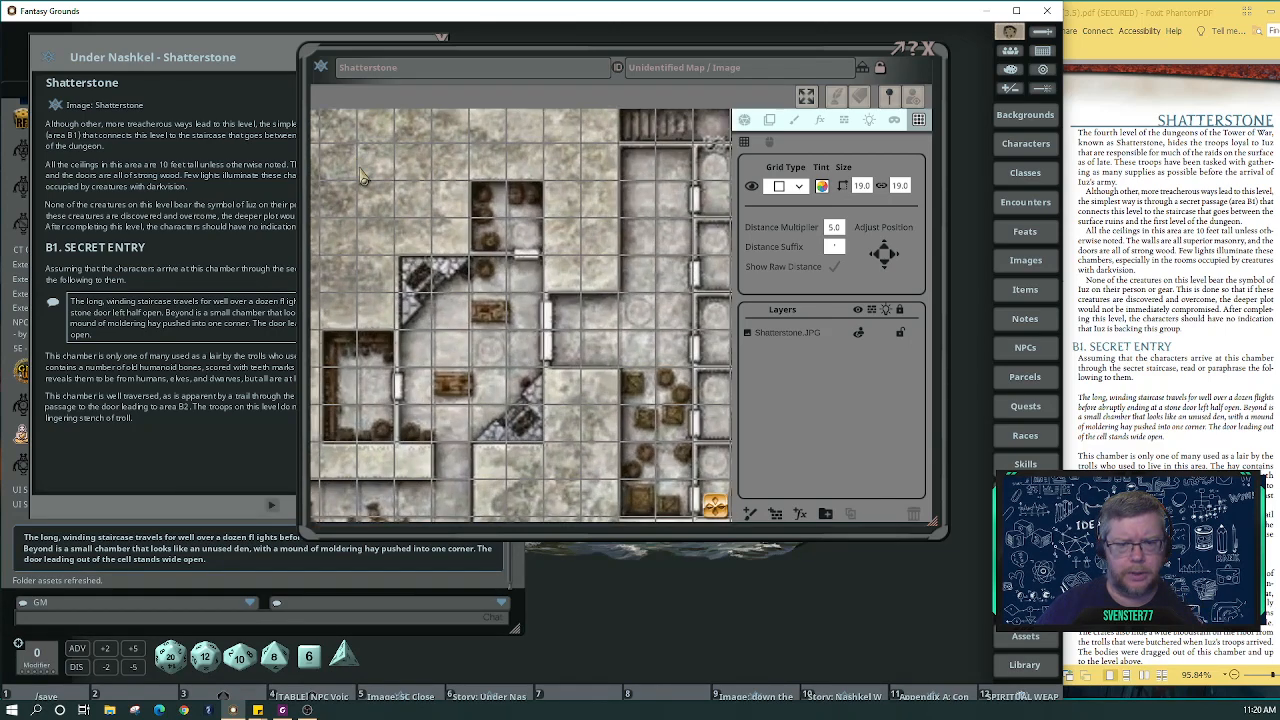
scroll(362, 176, down, 3)
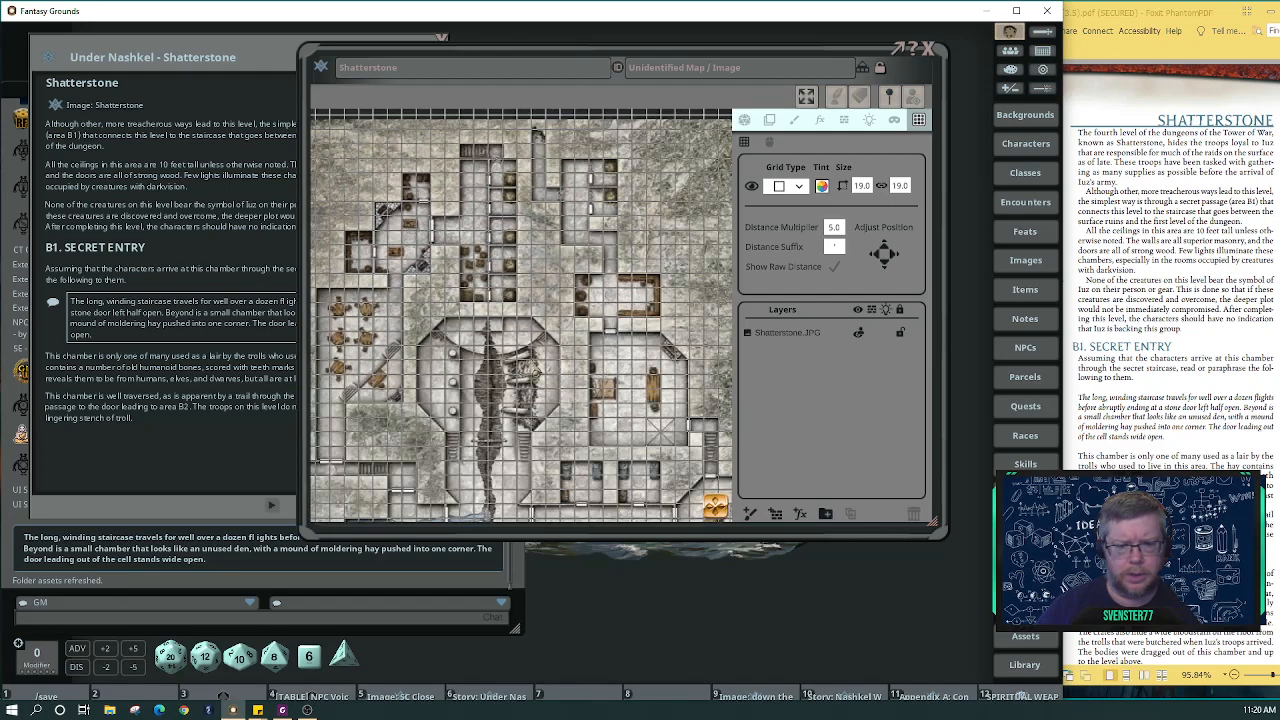
scroll(692, 515, up, 3)
scroll(692, 513, up, 2)
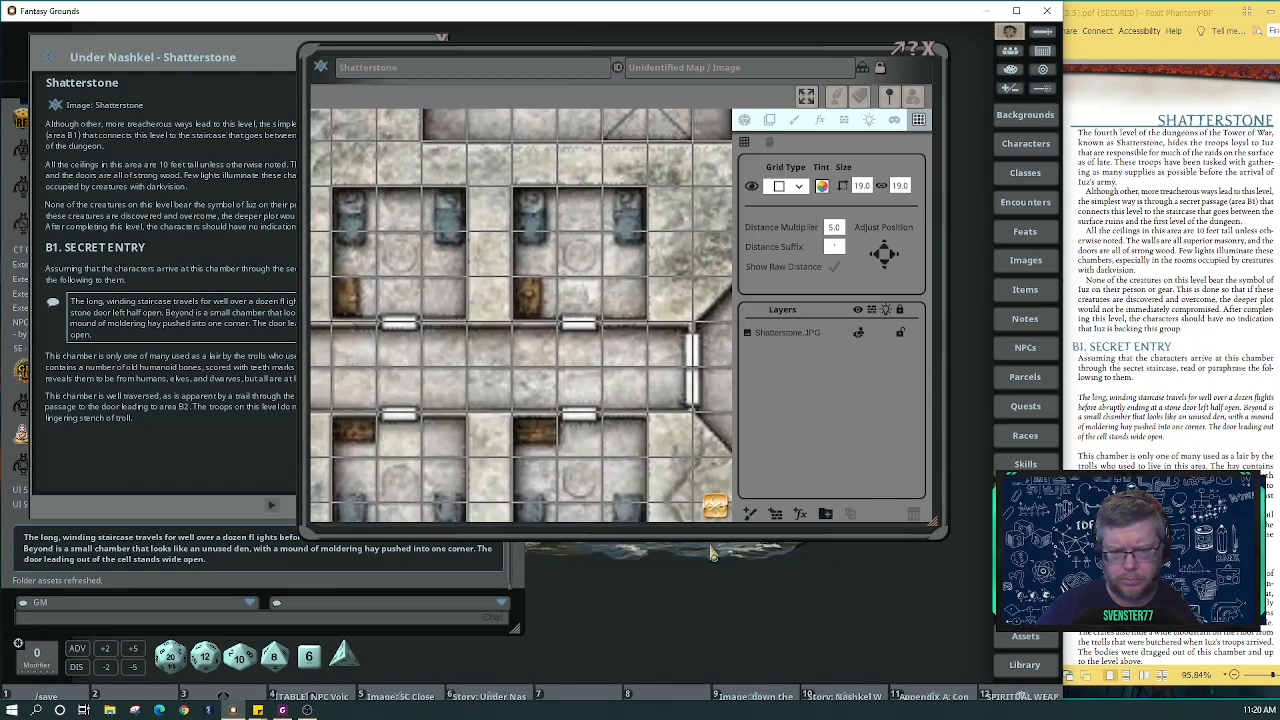
drag(713, 553, 787, 530)
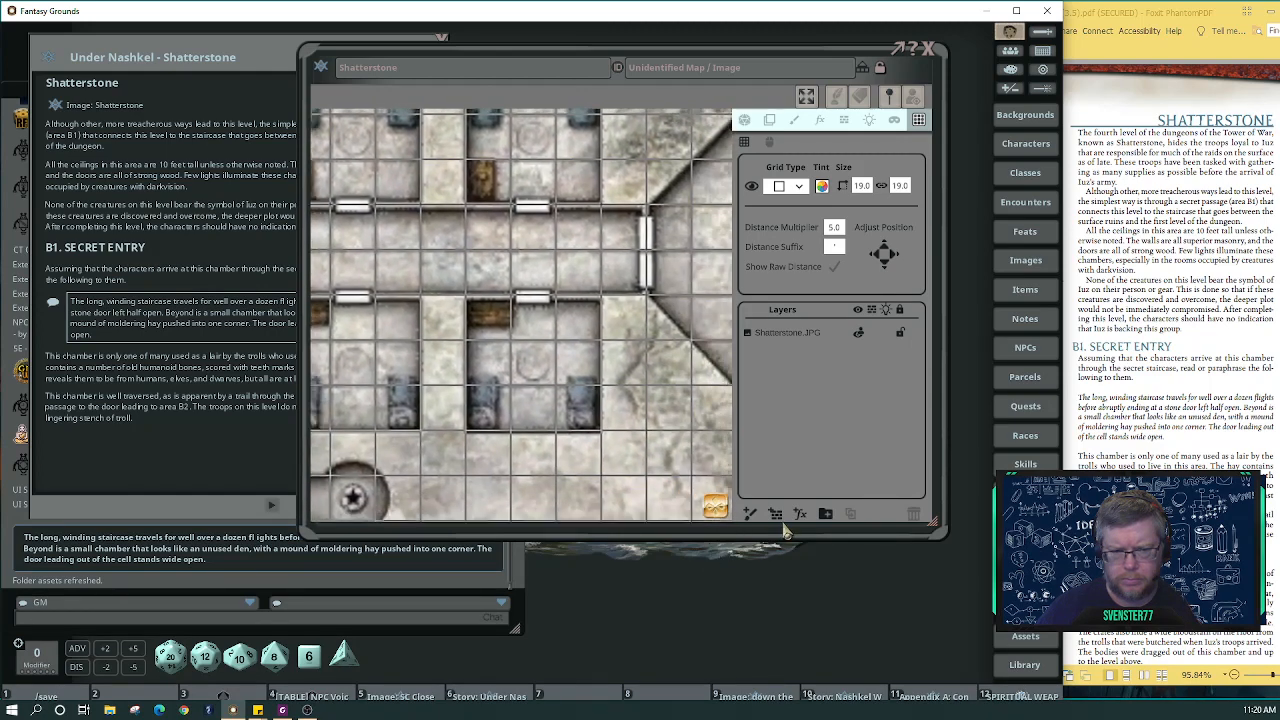
drag(345, 120, 631, 292)
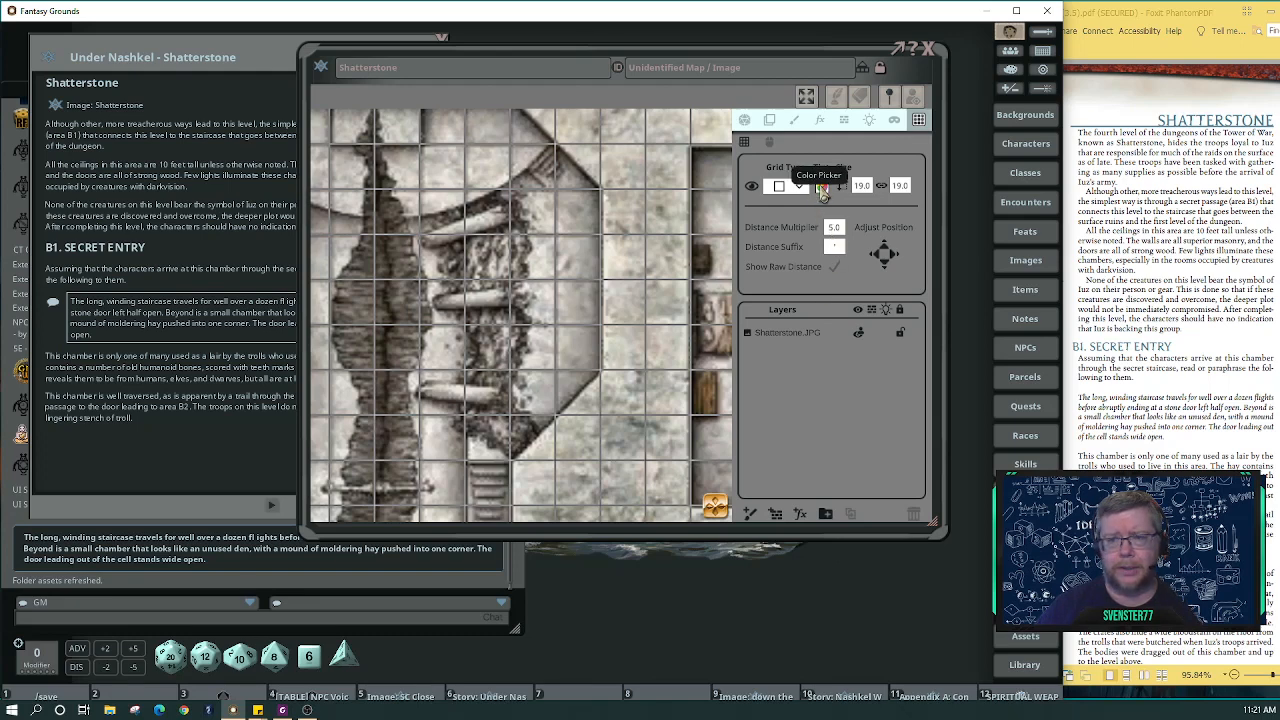
Make the grid lines fully transparent by setting the alpha of the grid tint to 0.
click(821, 187)
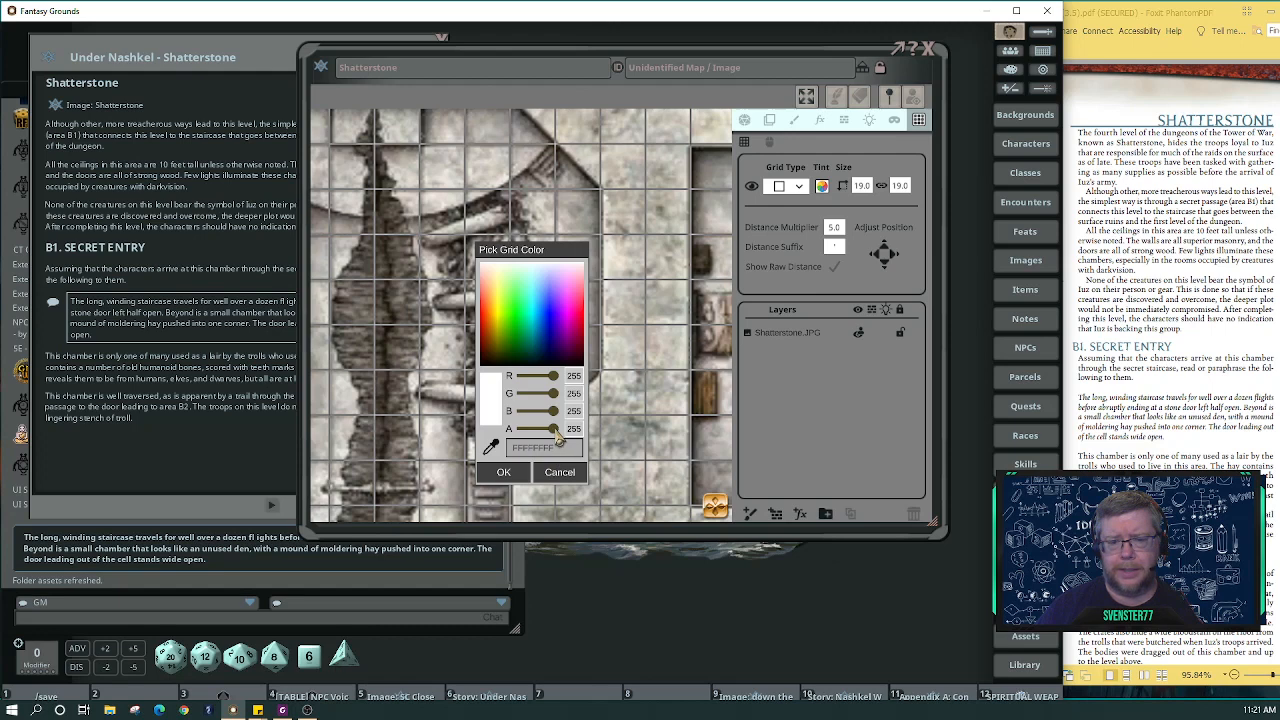
drag(558, 437, 503, 438)
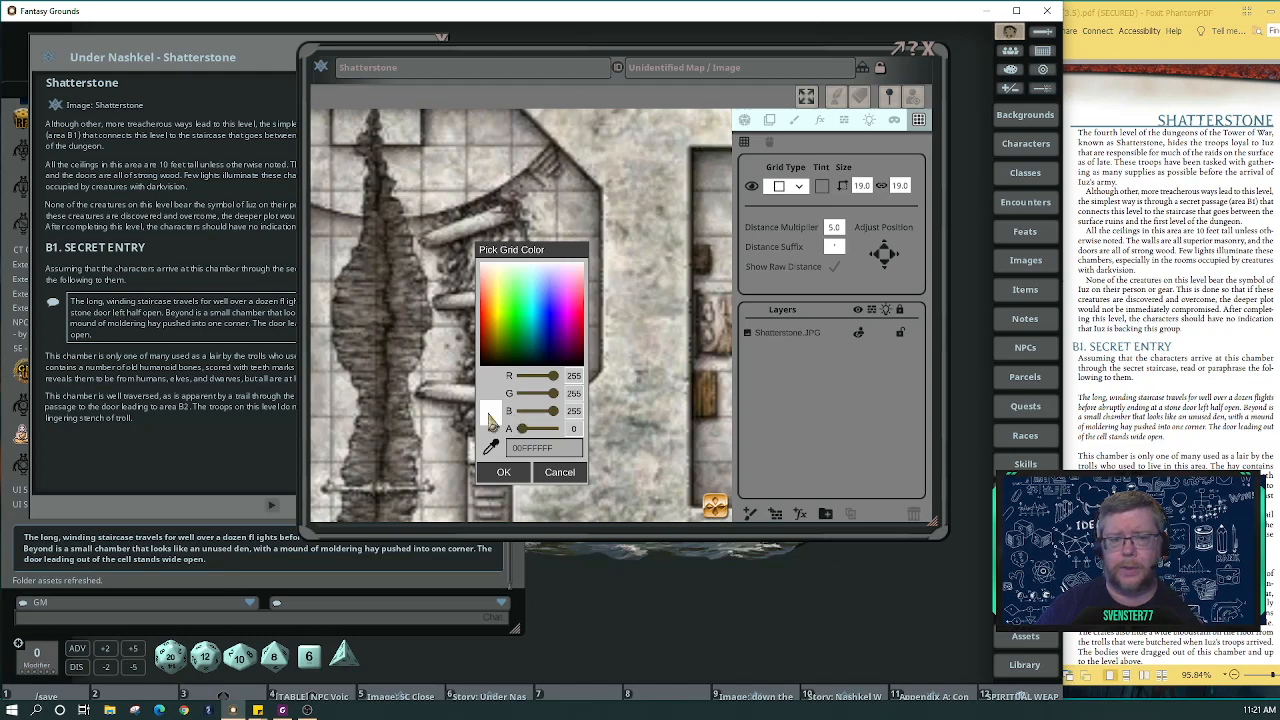
click(504, 473)
Examine the Shatterstone map as a whole, then the room with the crossed floor squares east of the central chamber.
scroll(670, 345, down, 6)
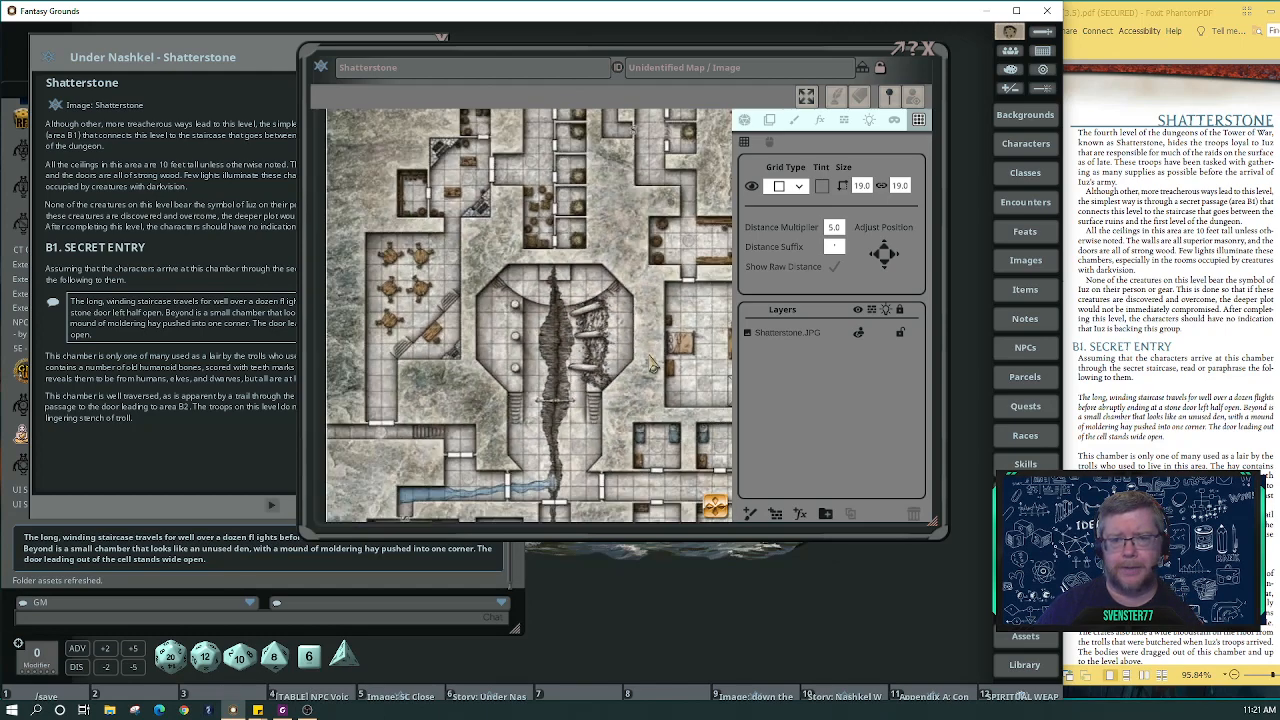
scroll(651, 362, down, 2)
click(716, 508)
drag(716, 508, 737, 531)
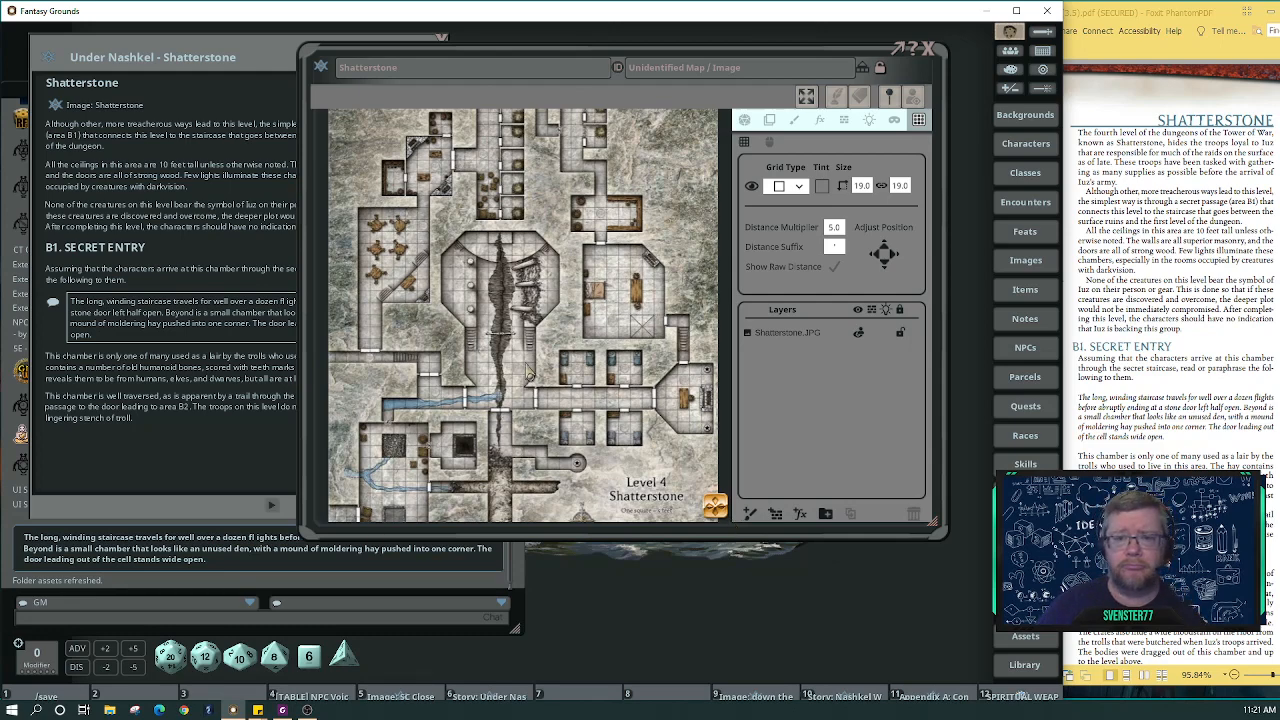
scroll(508, 355, up, 2)
scroll(509, 355, down, 4)
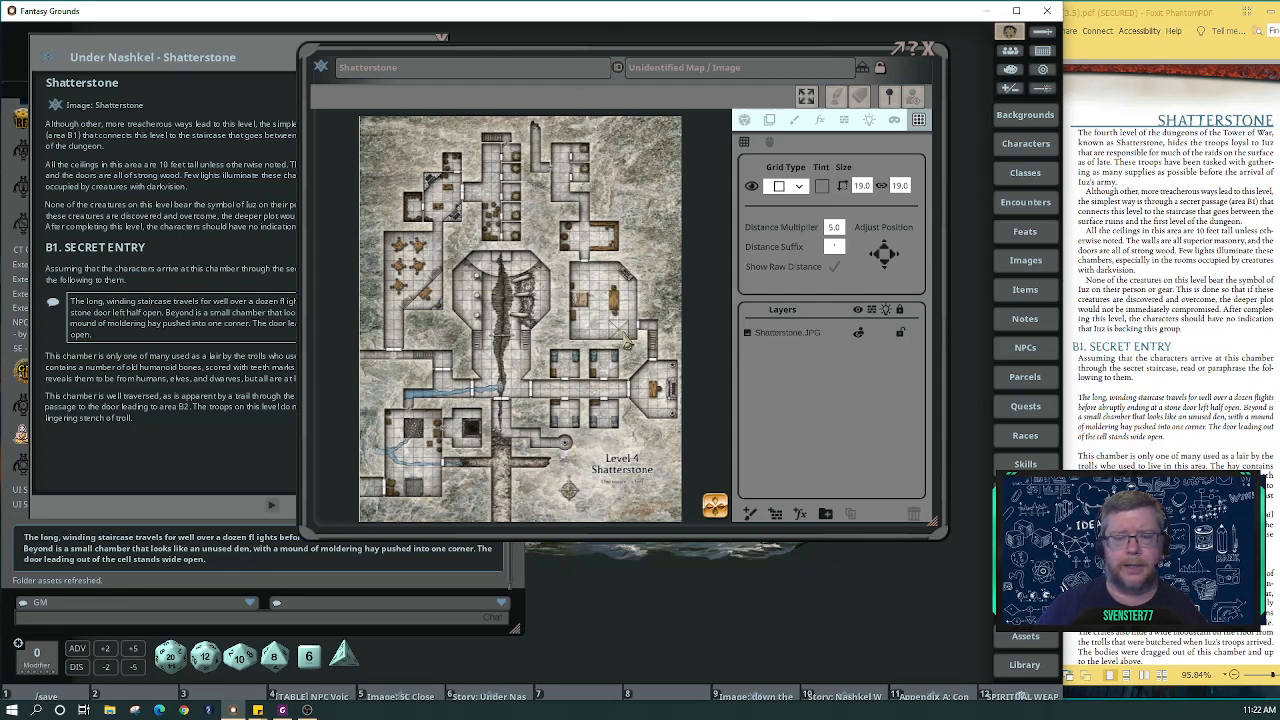
scroll(608, 316, up, 2)
scroll(608, 316, up, 2)
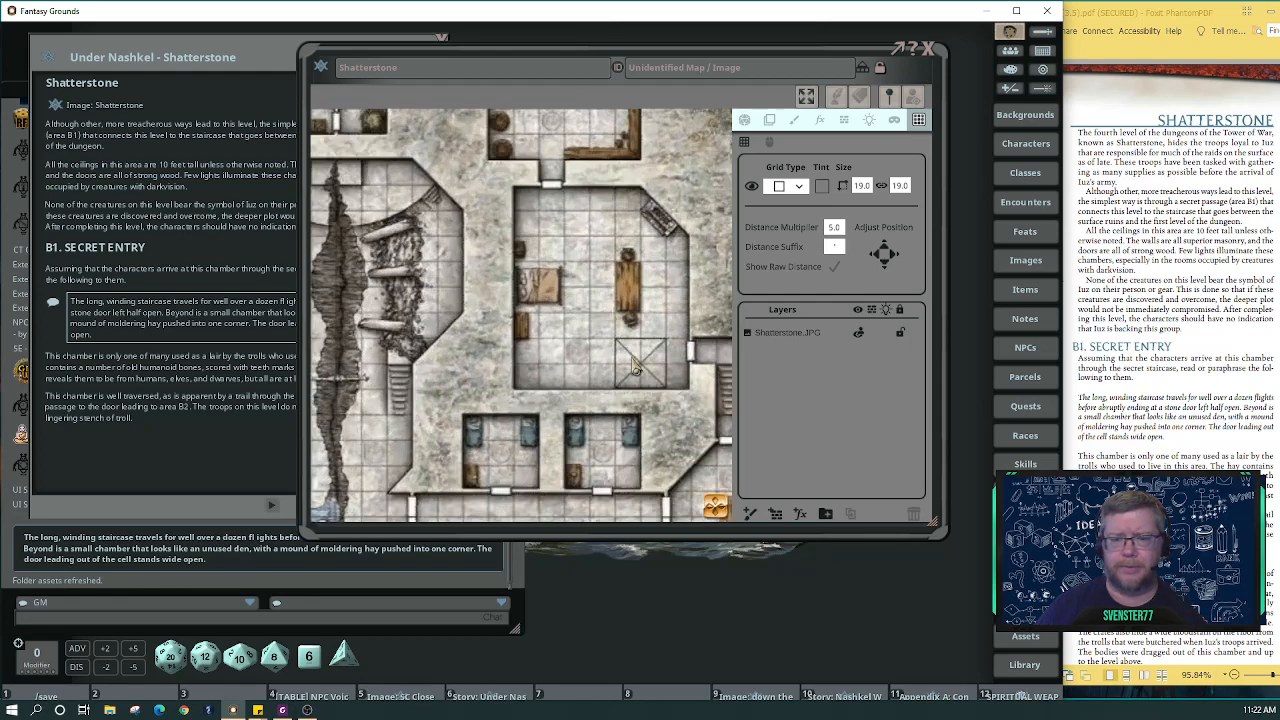
scroll(632, 366, down, 3)
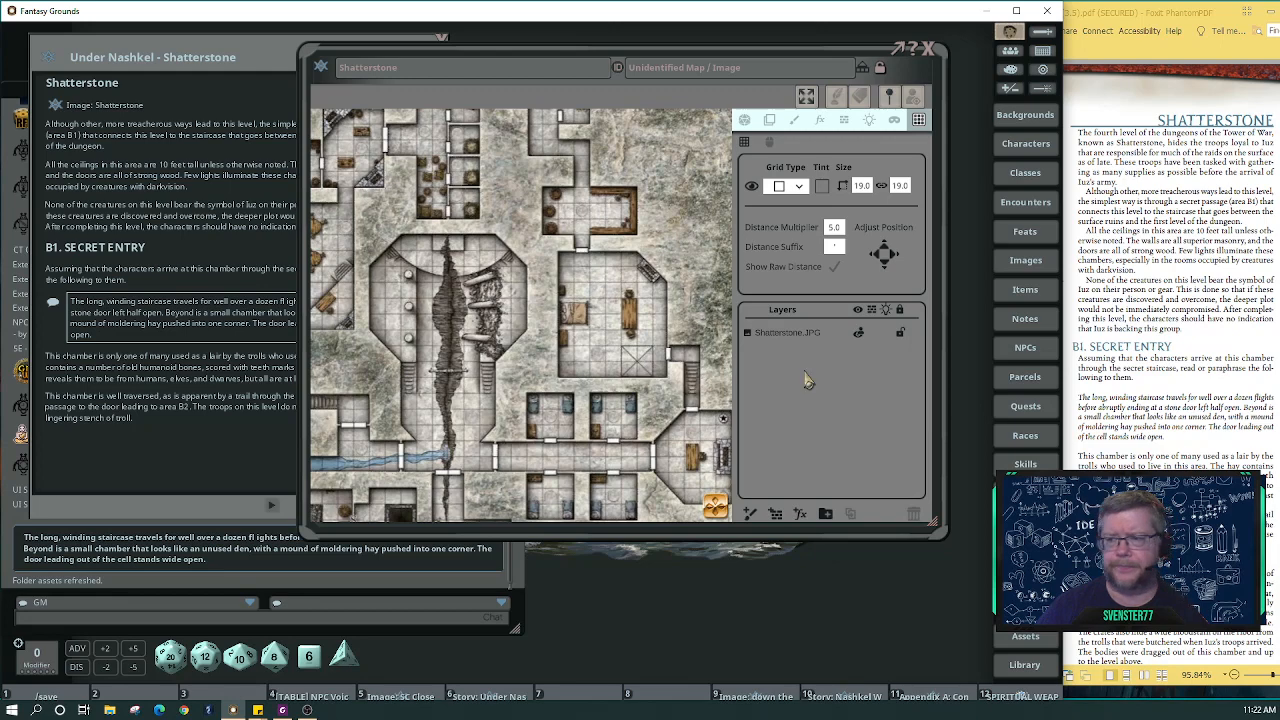
Switch to the adventure PDF in Foxit PhantomPDF and page forward from Shatterstone to the B14. Atolamyr's Chamber description on page 63.
click(1127, 342)
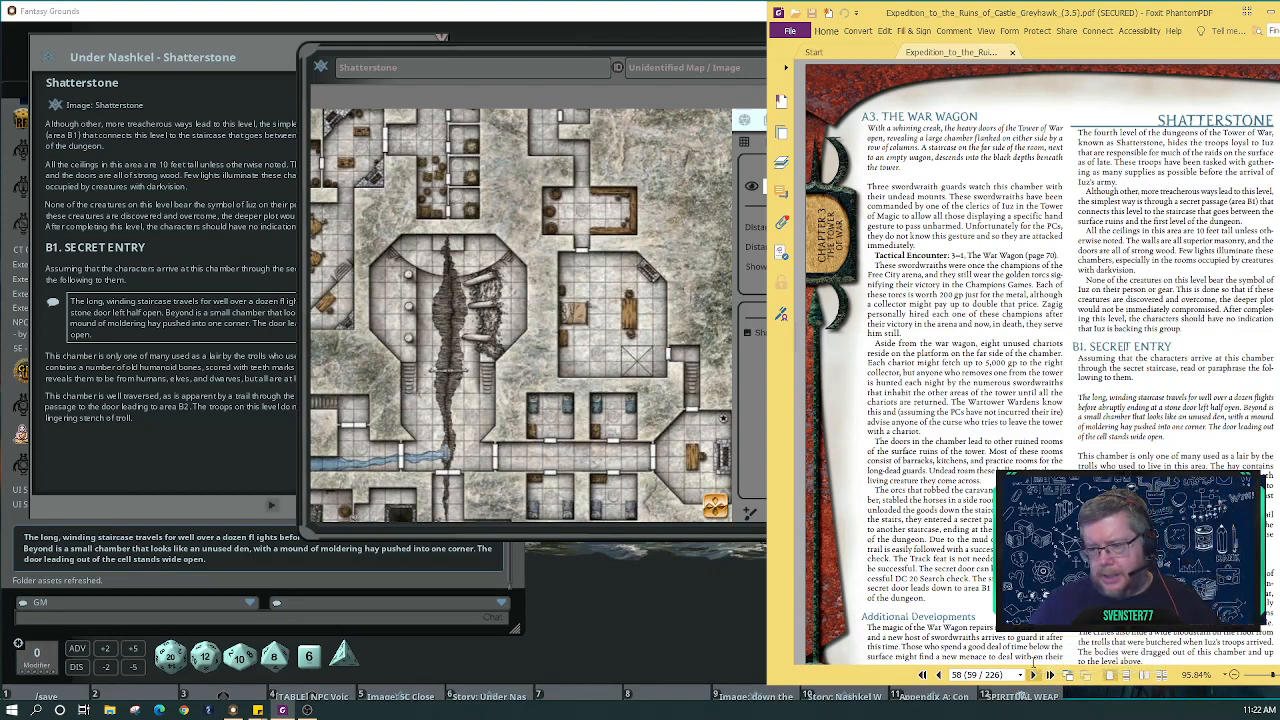
click(1034, 677)
click(1034, 677)
click(1034, 677)
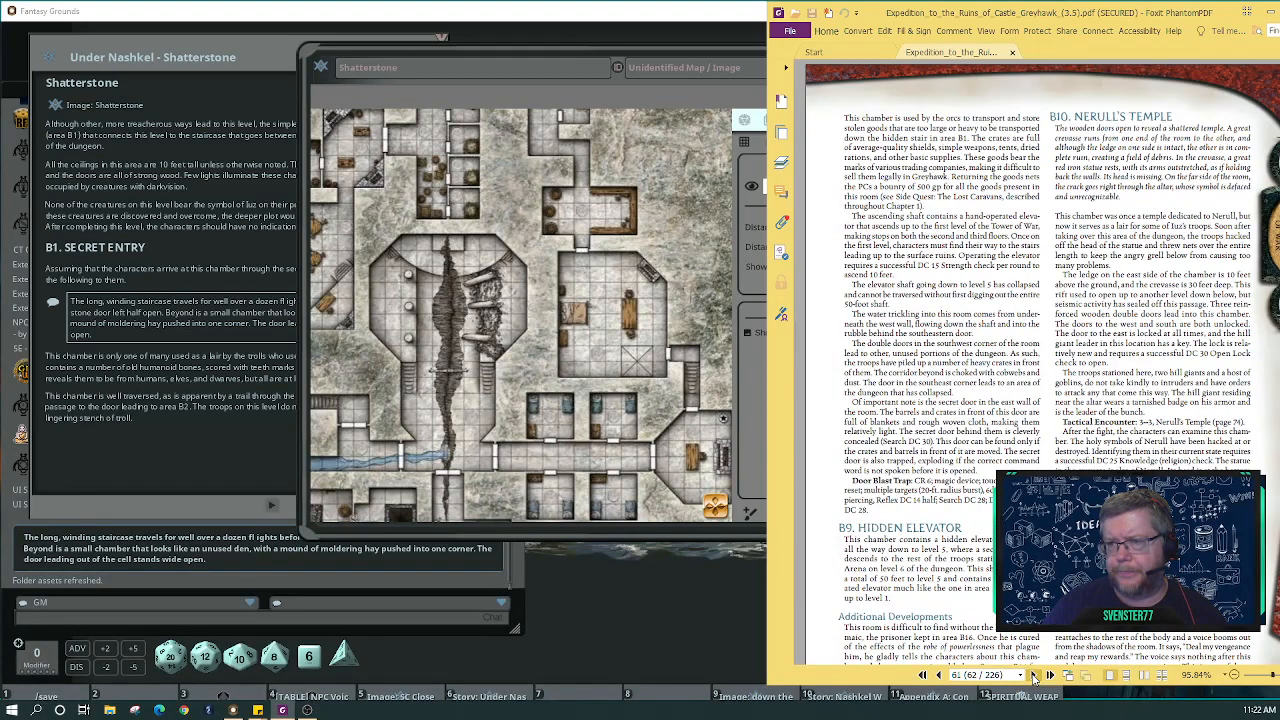
click(1034, 677)
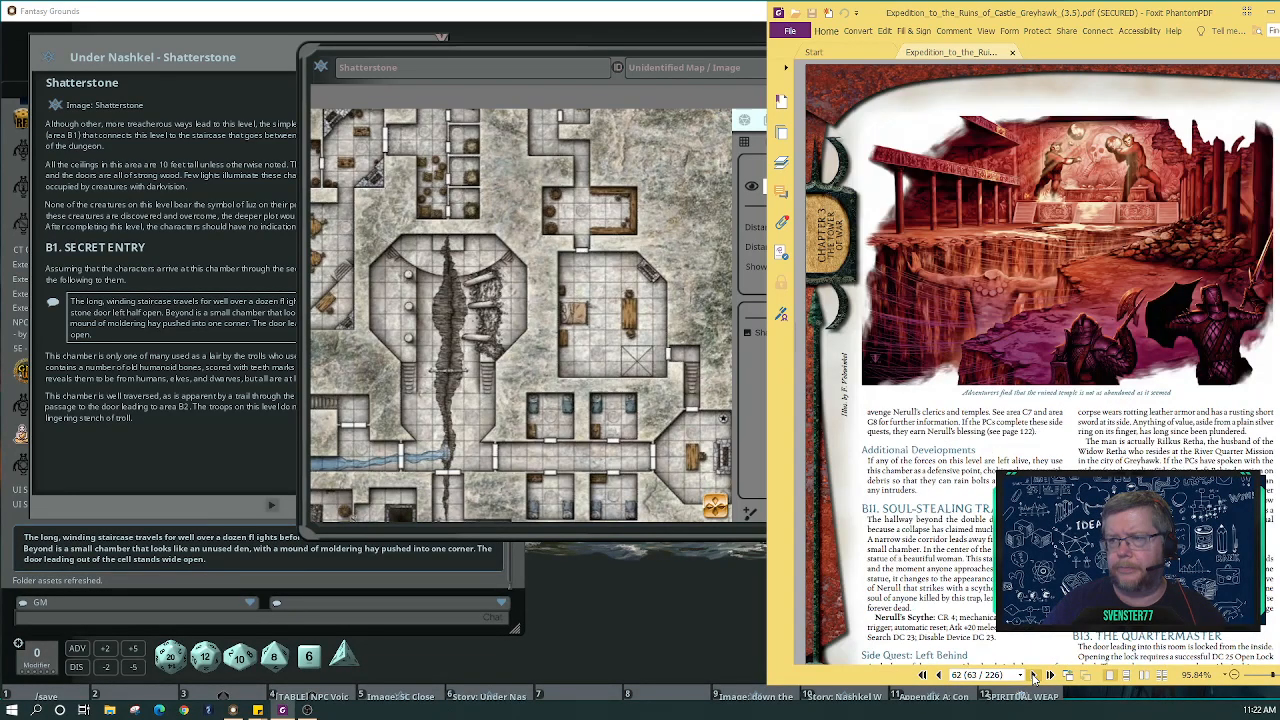
click(1034, 677)
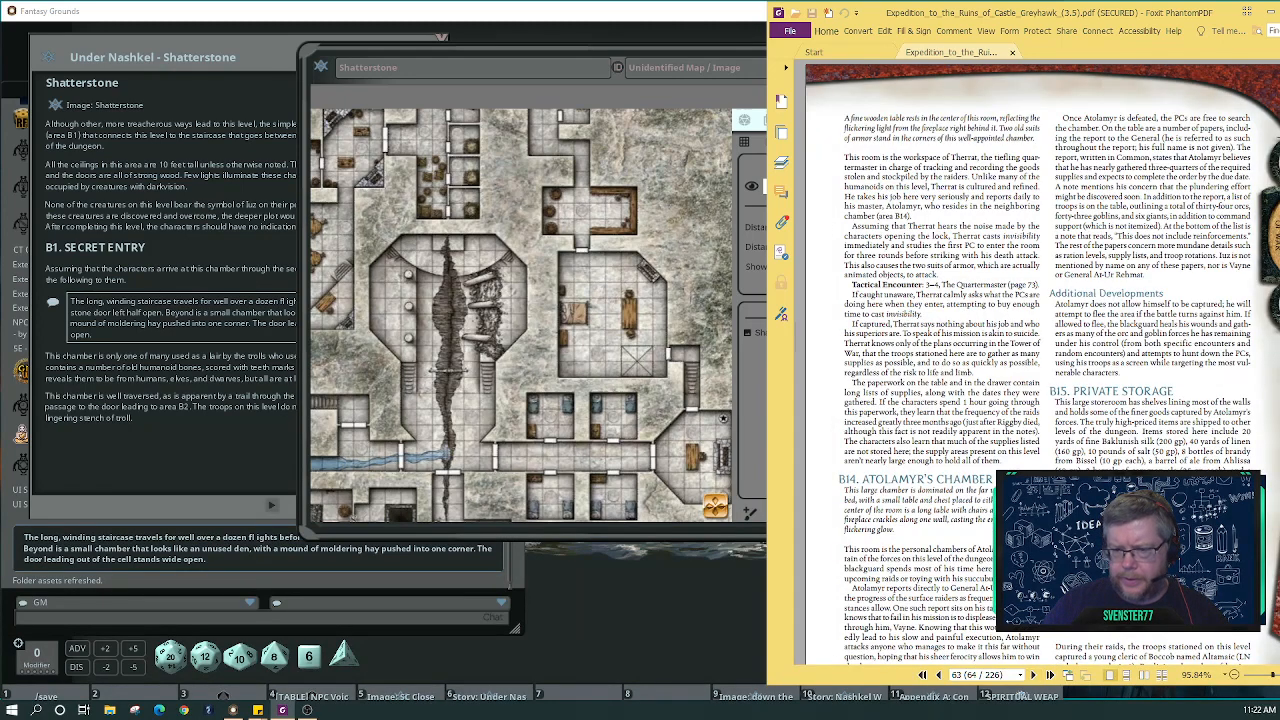
scroll(1040, 360, down, 1)
scroll(1040, 360, down, 2)
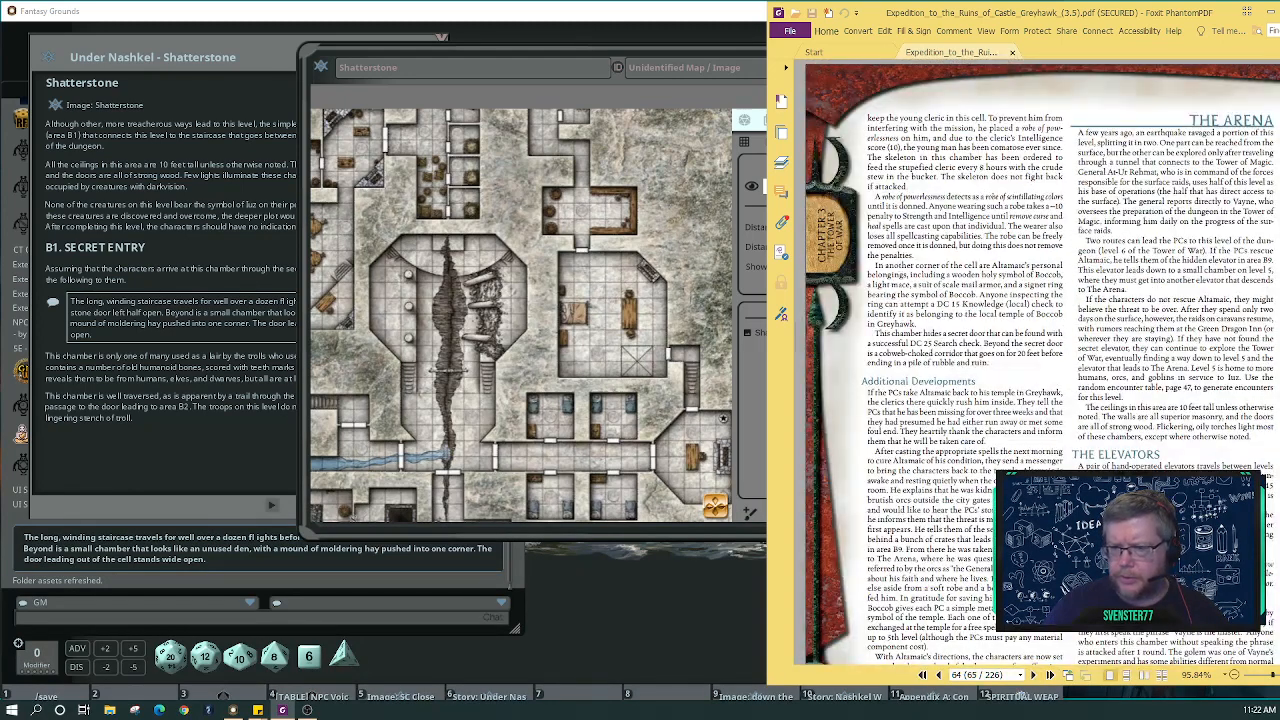
scroll(1040, 360, up, 3)
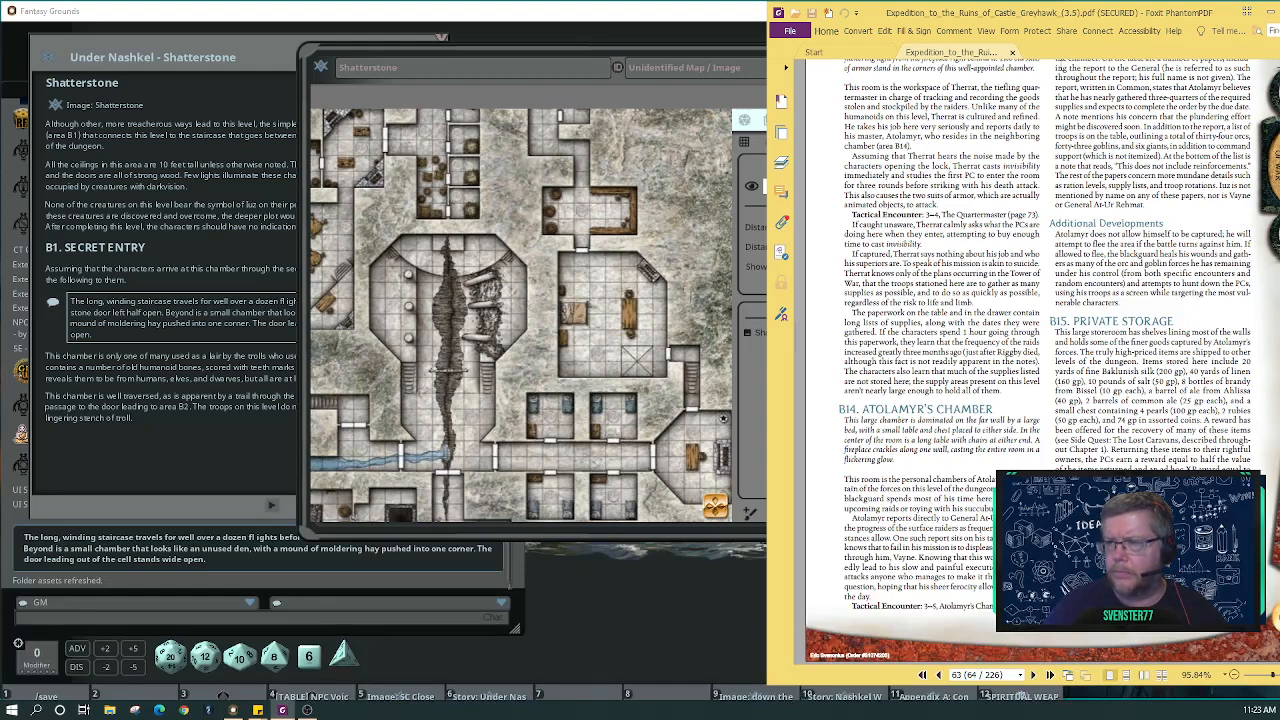
Reduce the PDF zoom to 91.84% and look up the Atolamyr's Chamber encounter on page 76 and its area map on page 77.
click(1236, 677)
click(1236, 677)
click(1236, 677)
click(1236, 677)
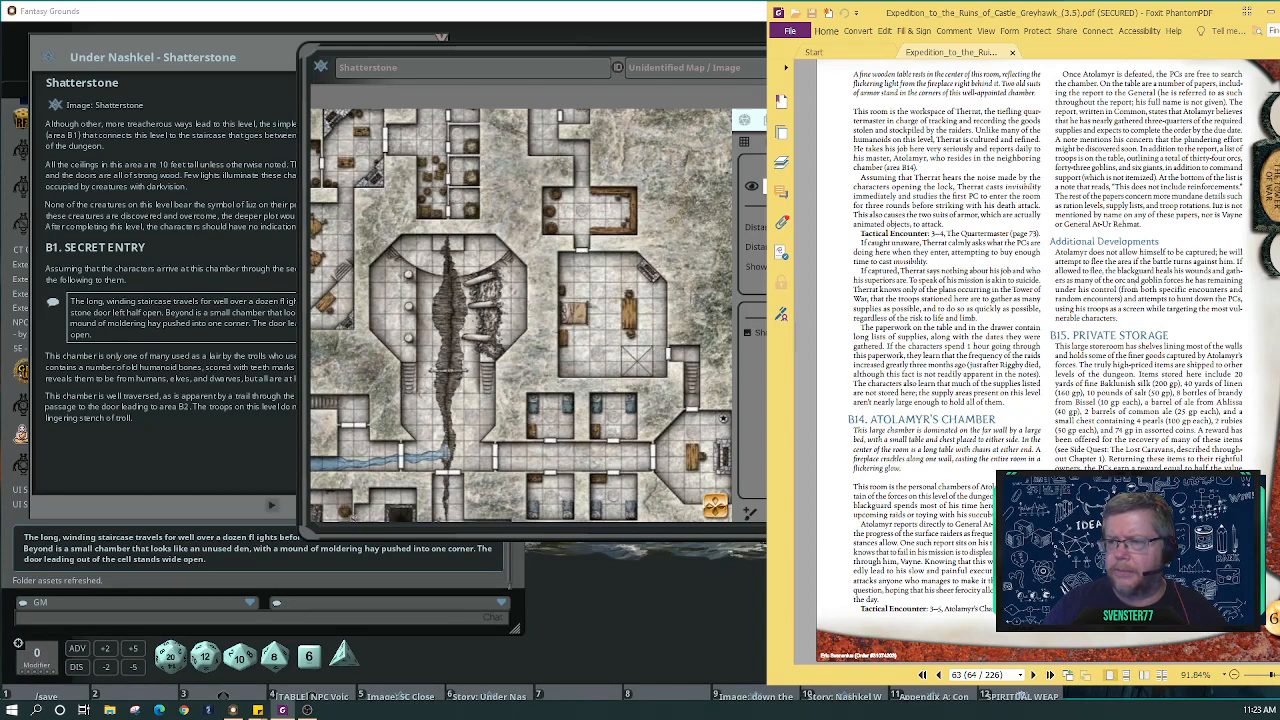
click(975, 675)
text(76)
key(Return)
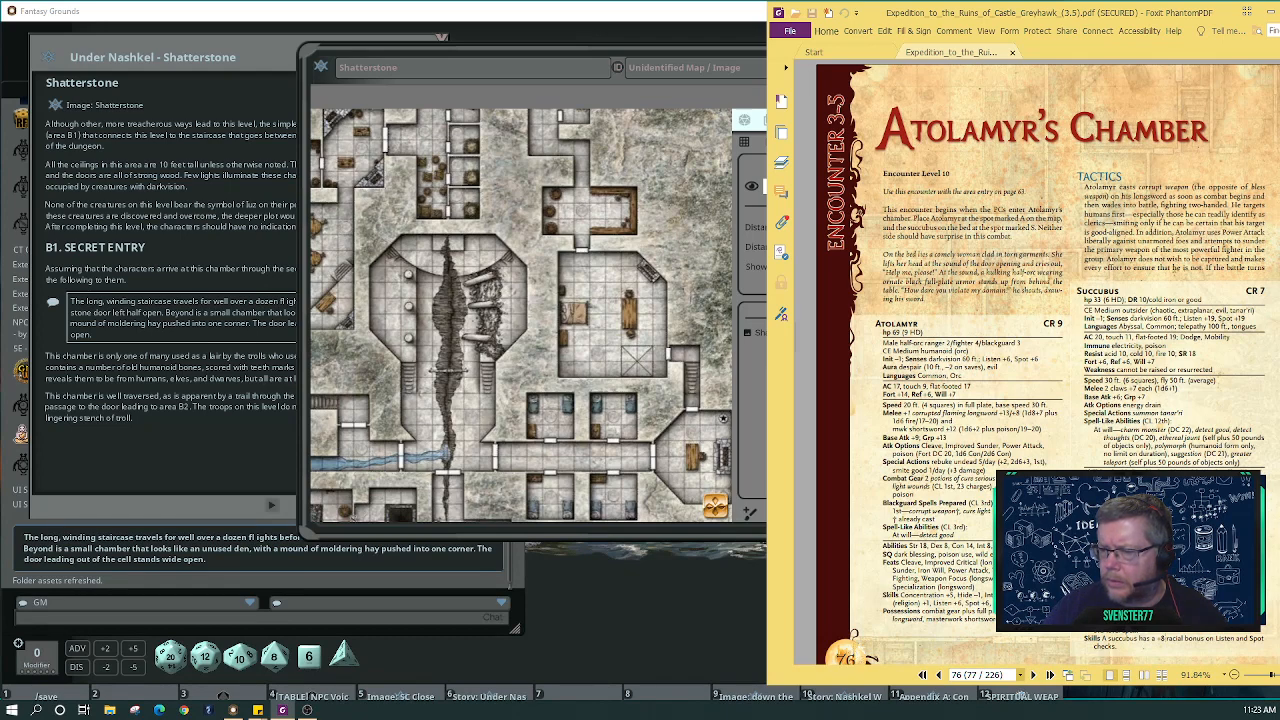
click(1034, 677)
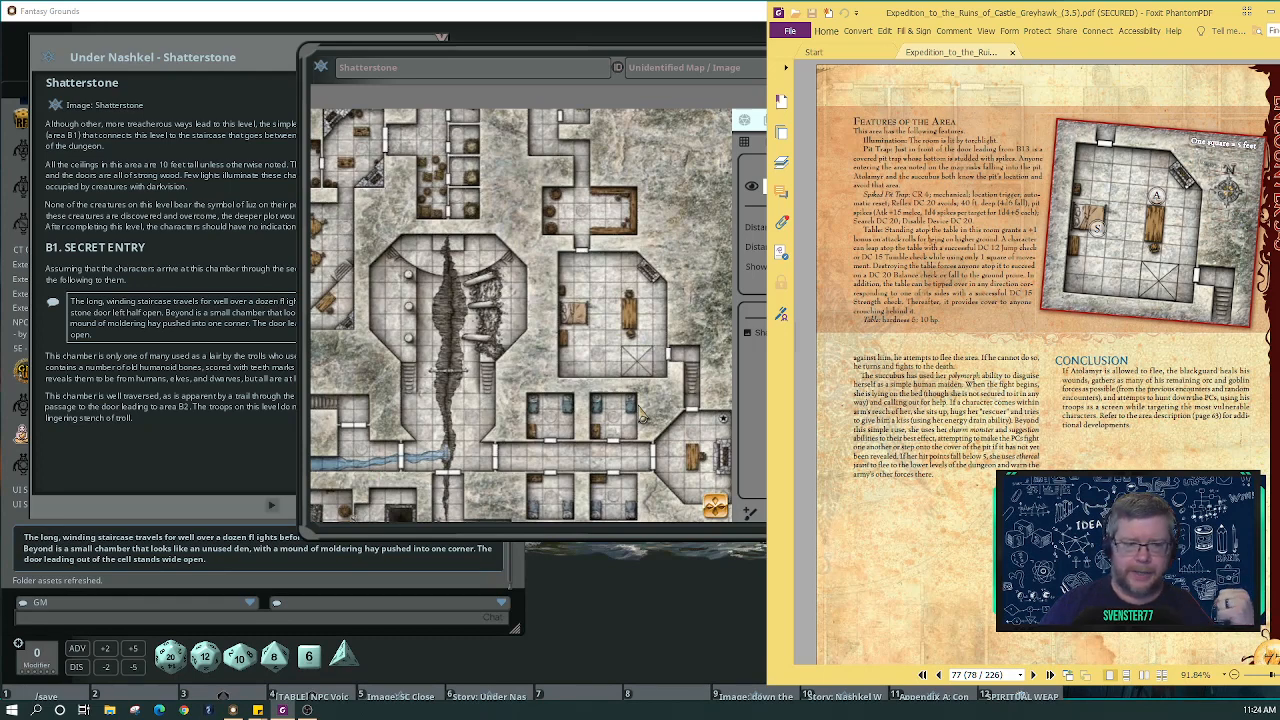
Compare the page 77 encounter map with the matching room on the Fantasy Grounds map, then return the PDF to page 76.
click(705, 320)
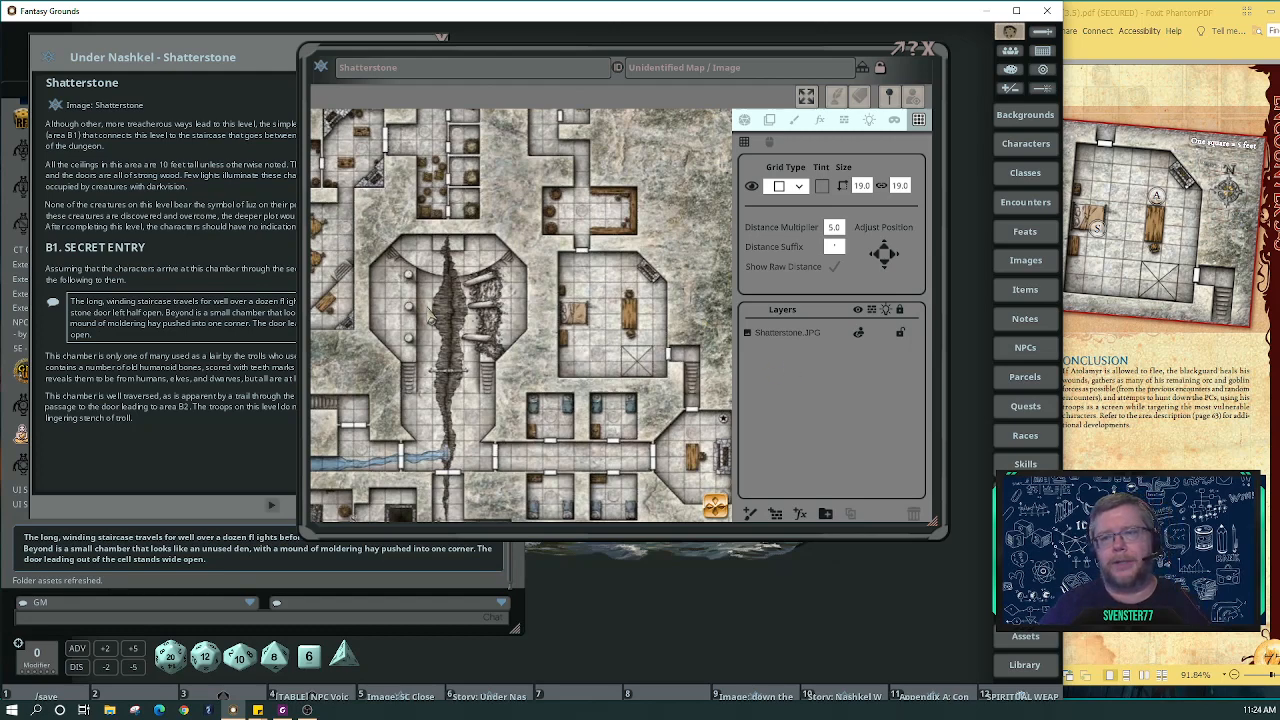
scroll(603, 321, down, 1)
scroll(603, 321, down, 1)
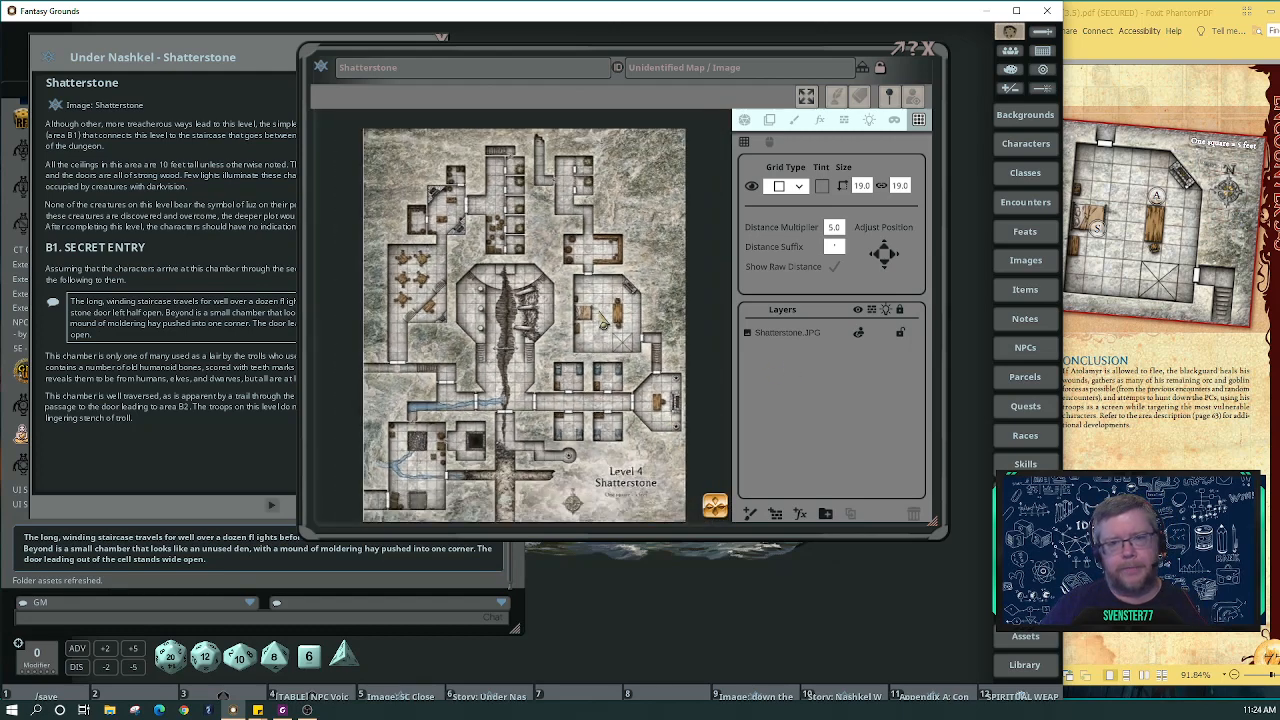
click(1086, 198)
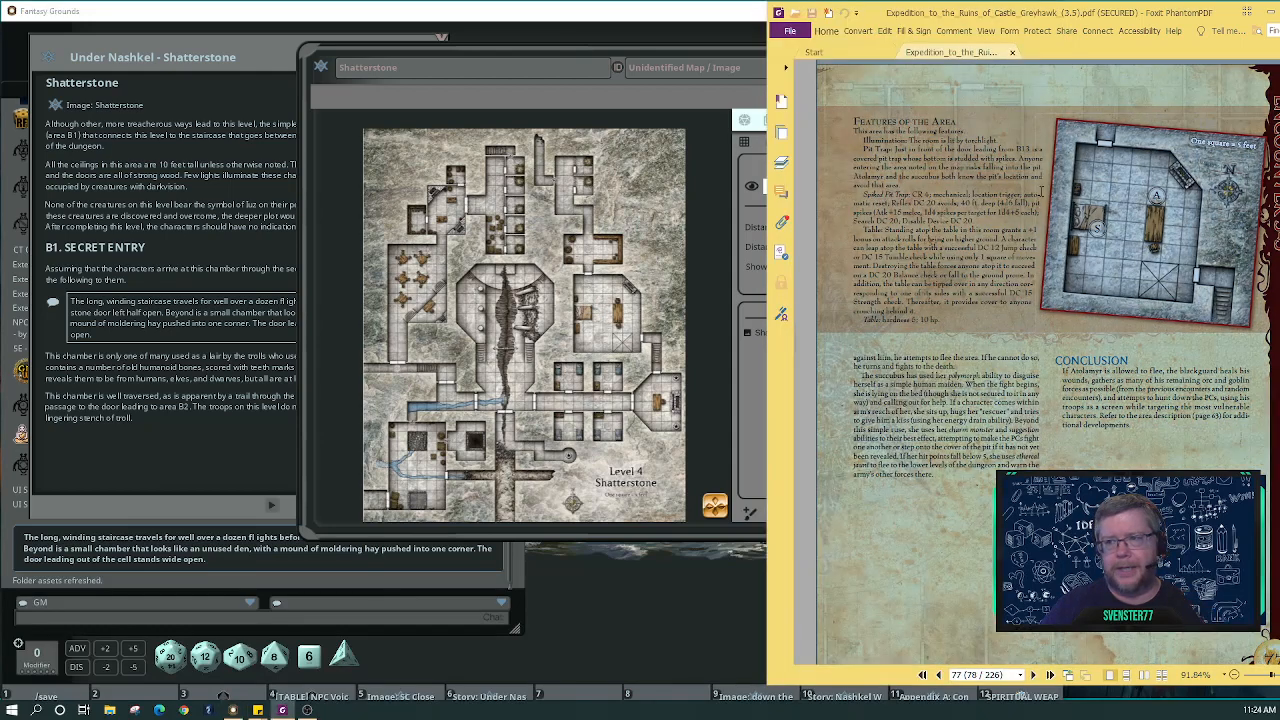
click(1013, 394)
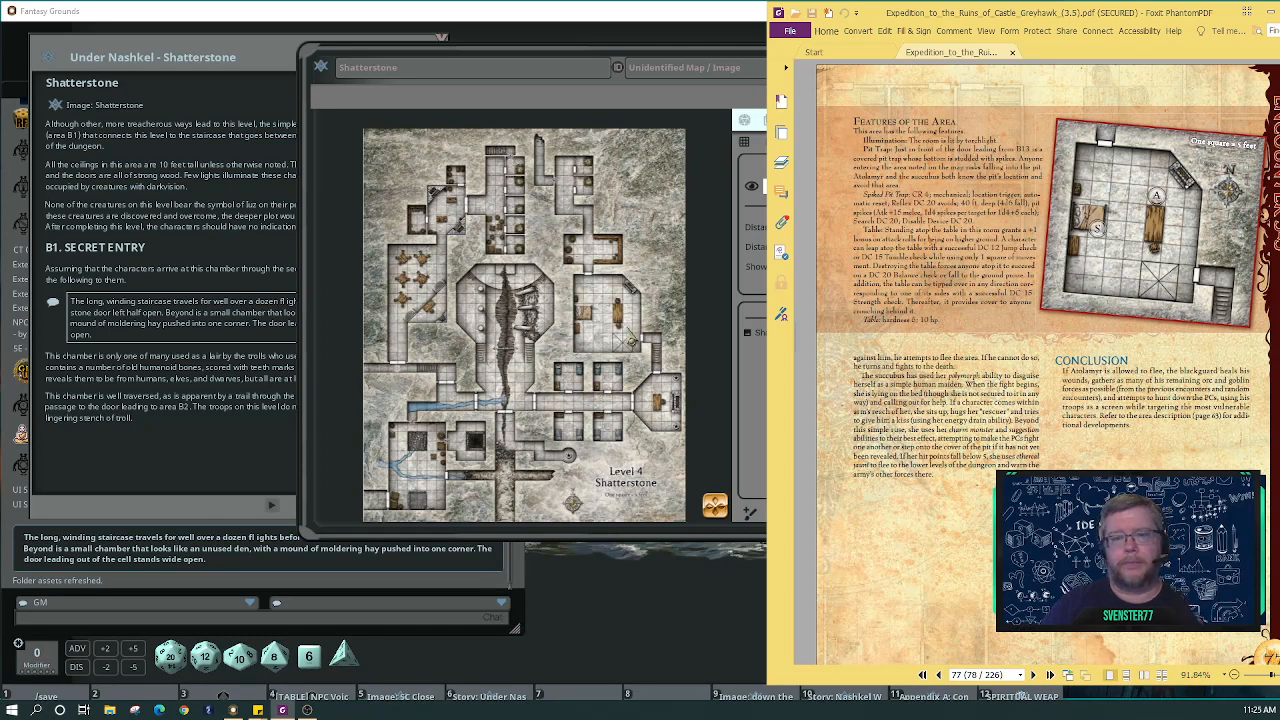
key(Page_Up)
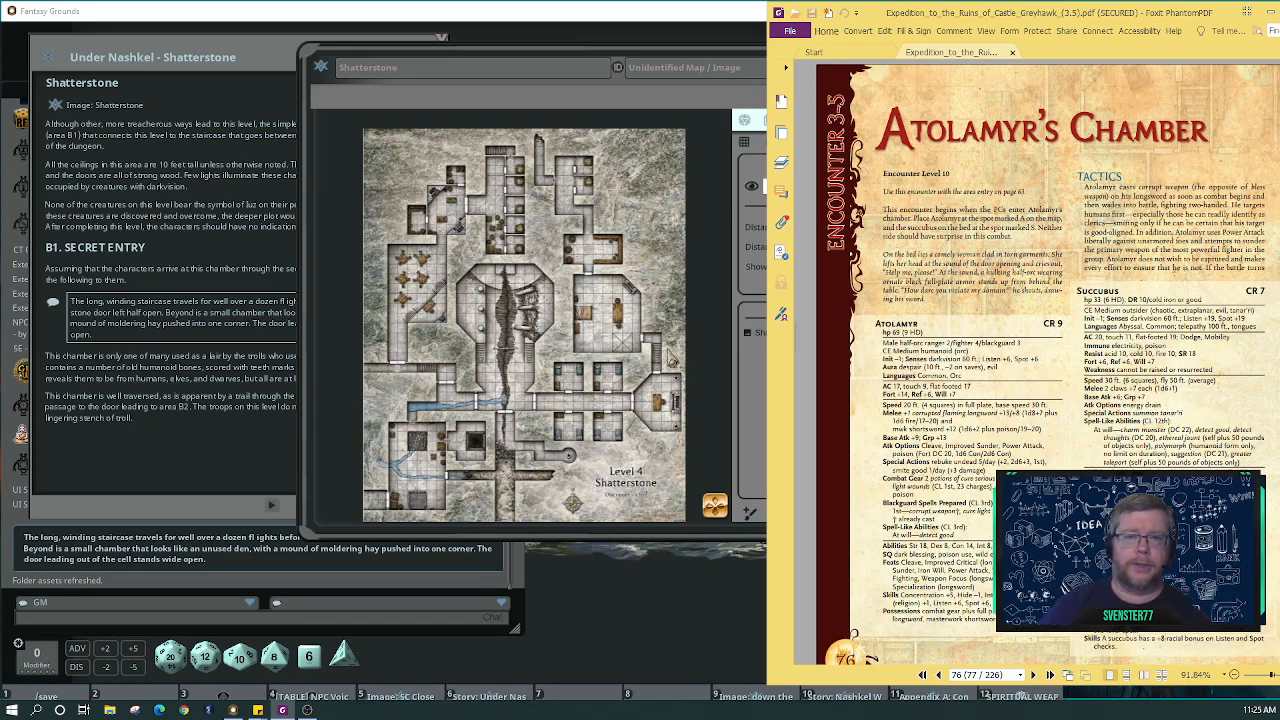
Switch to Fantasy Grounds and inspect the secret door marking between the northern cells, then review the surrounding Shatterstone map.
click(560, 195)
scroll(560, 195, up, 5)
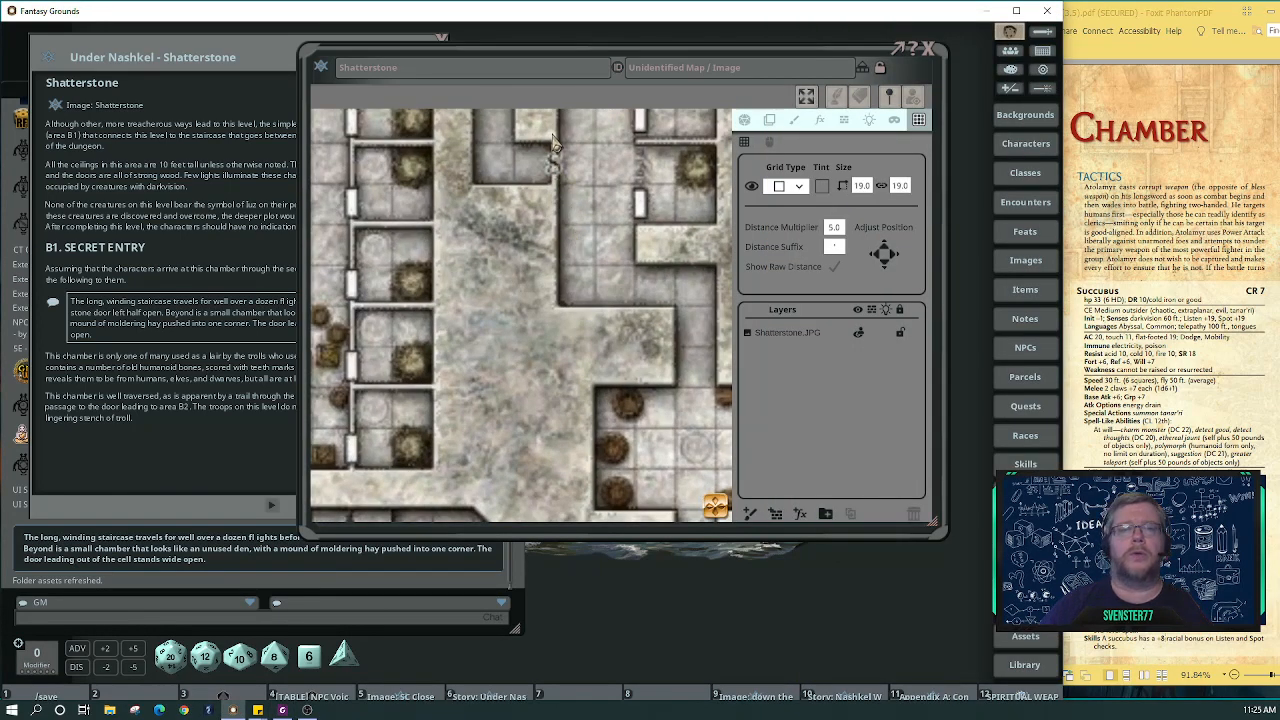
scroll(569, 218, down, 4)
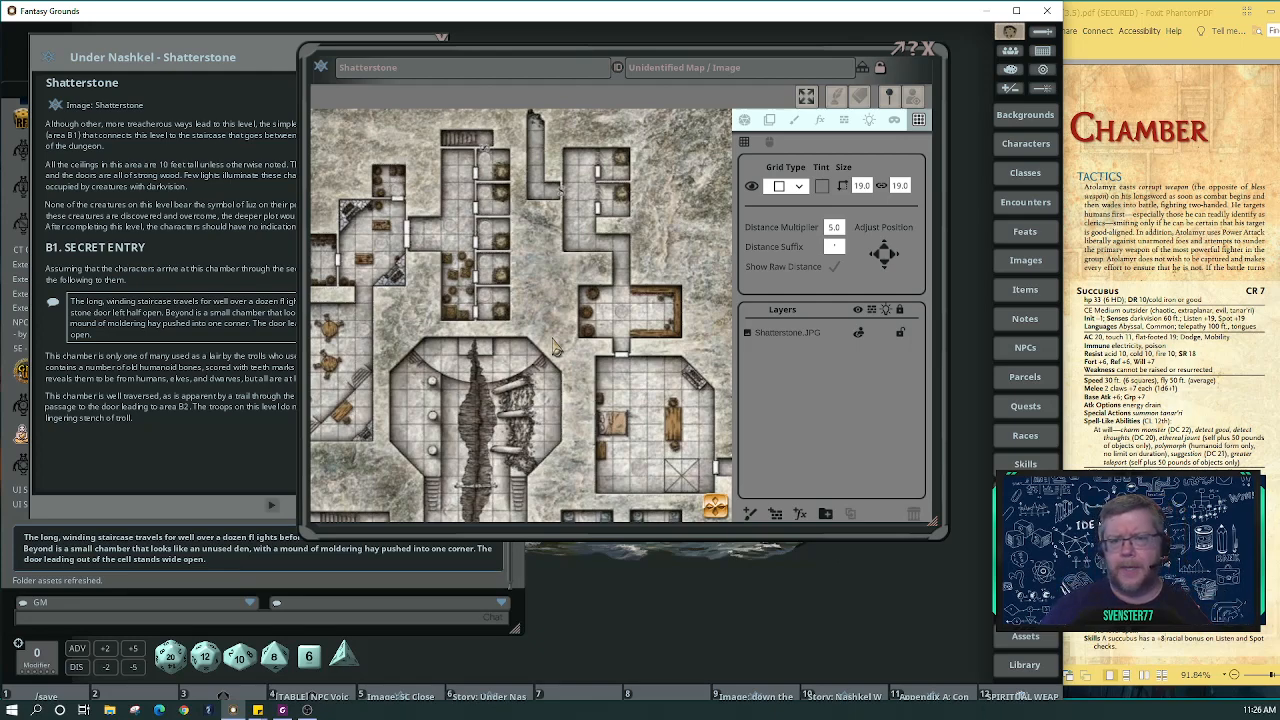
scroll(698, 230, down, 3)
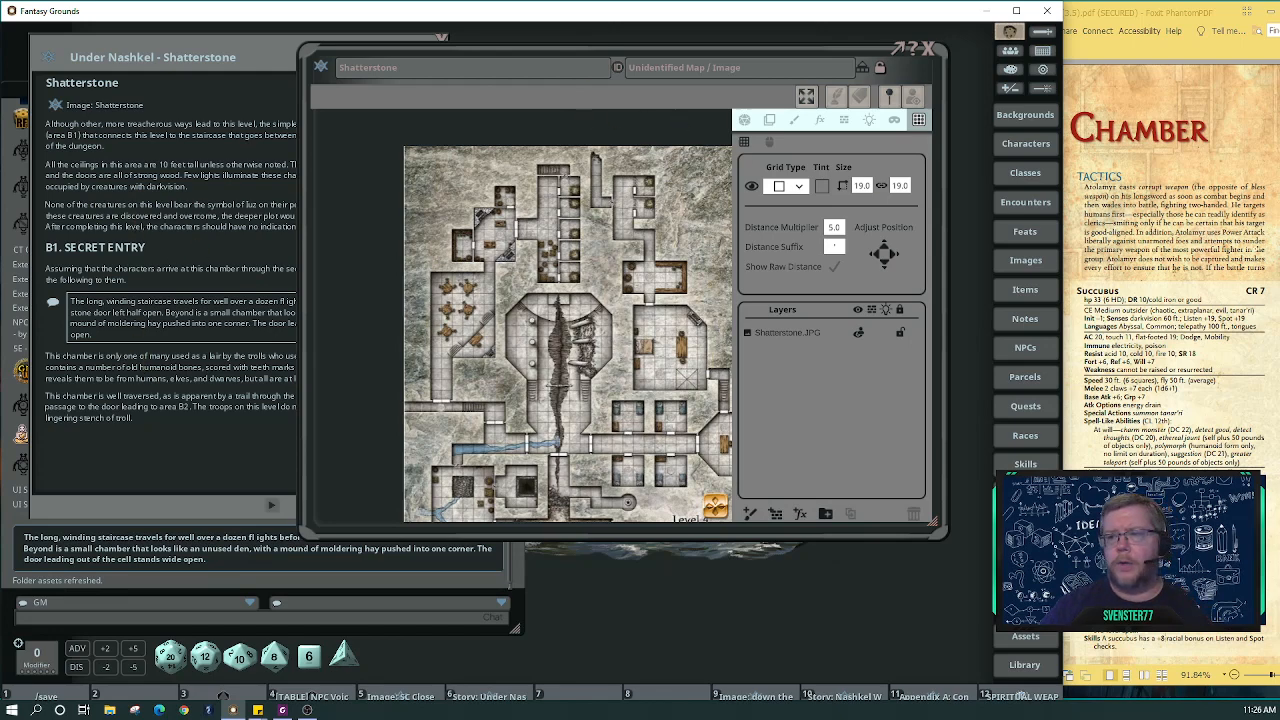
Switch to the adventure PDF and go back to page 58 with the Shatterstone section.
key(alt+Tab)
click(1018, 675)
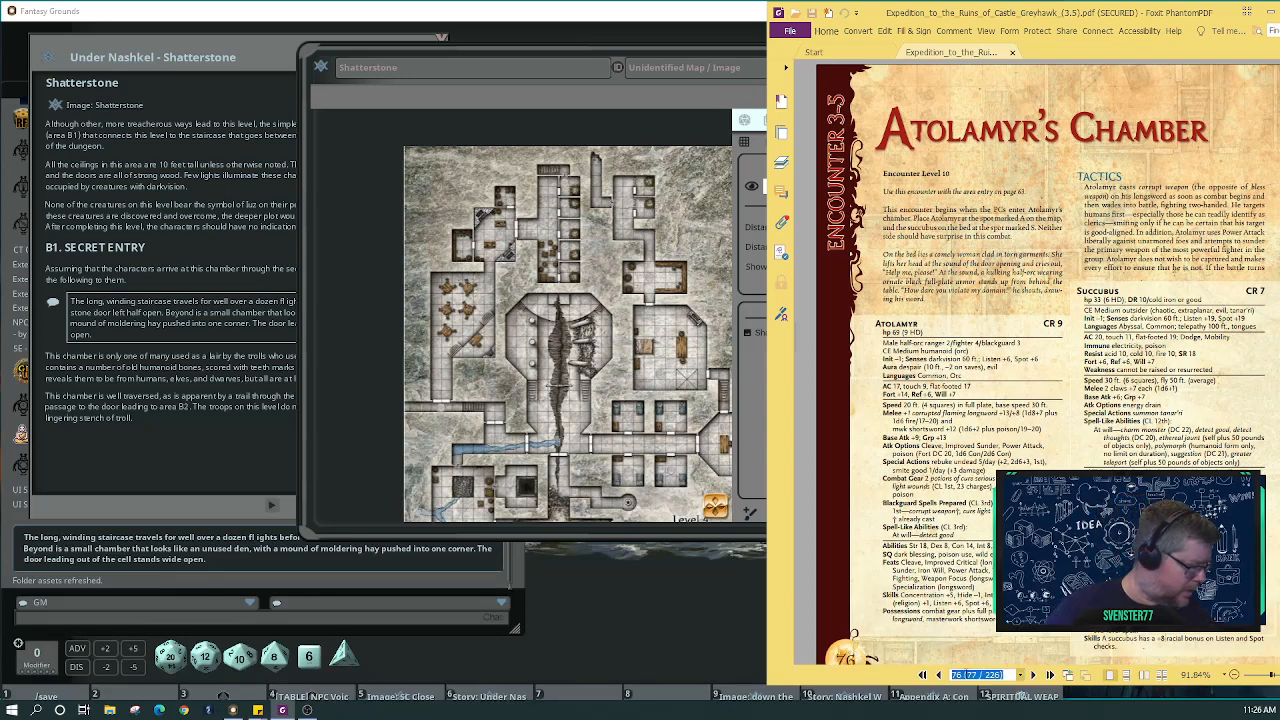
text(58)
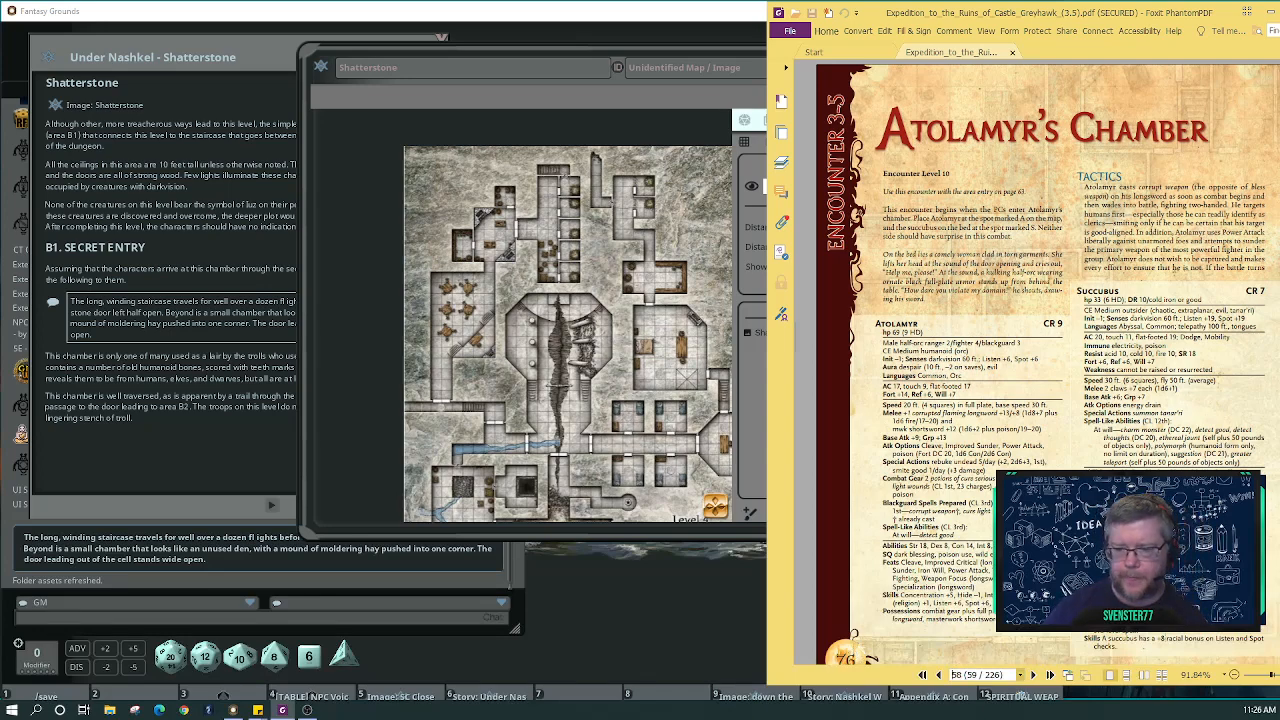
key(Return)
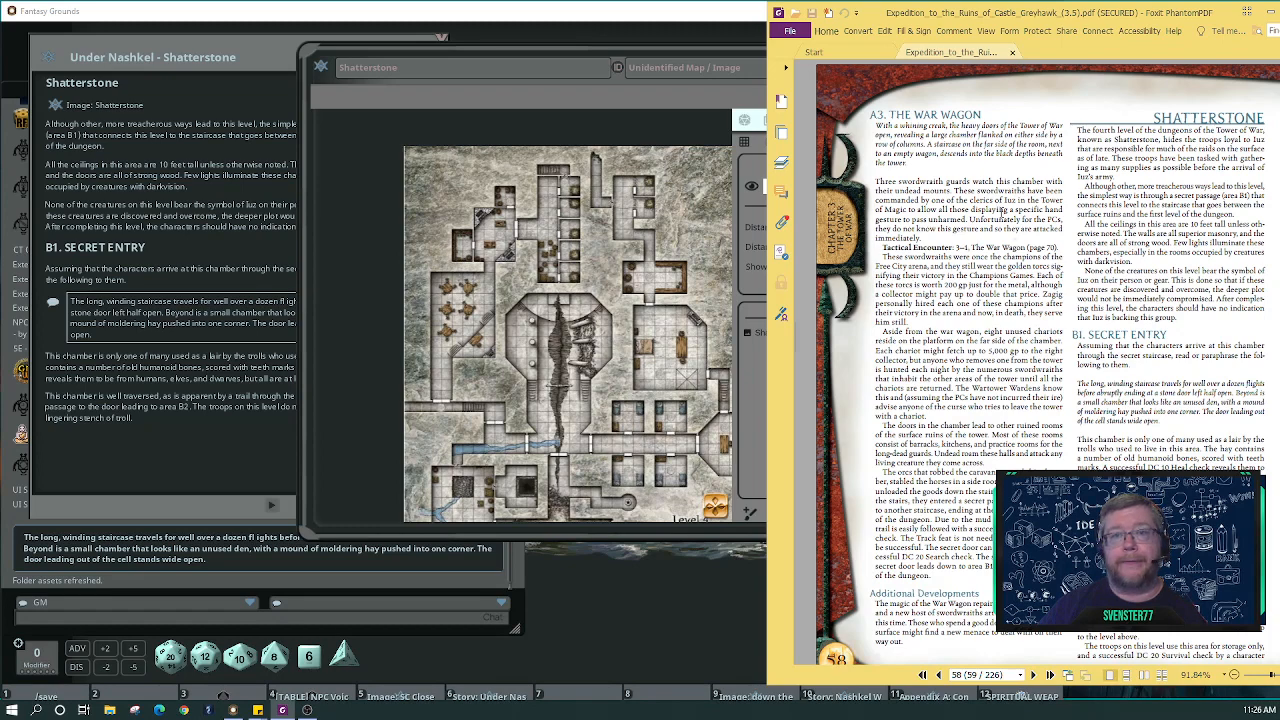
scroll(1207, 414, down, 1)
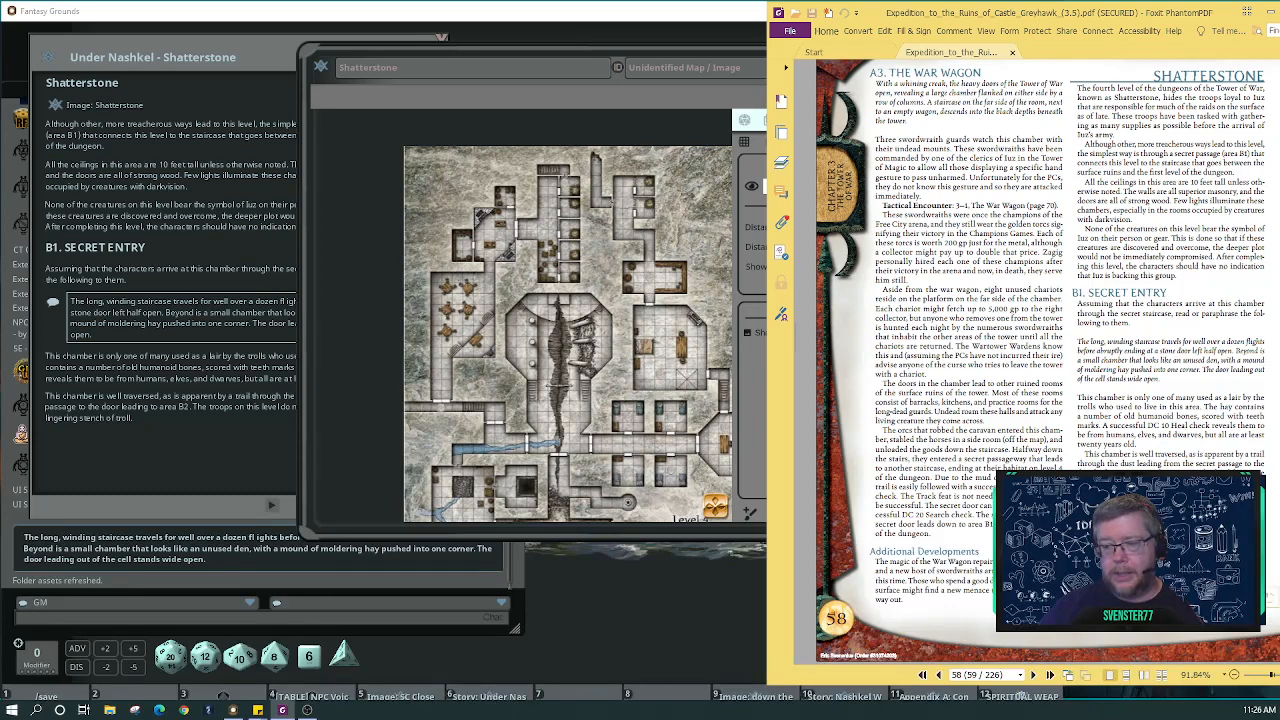
Paste the B2. STORAGE text at the end of the Fantasy Grounds story entry and merge its broken lines into one paragraph.
click(97, 435)
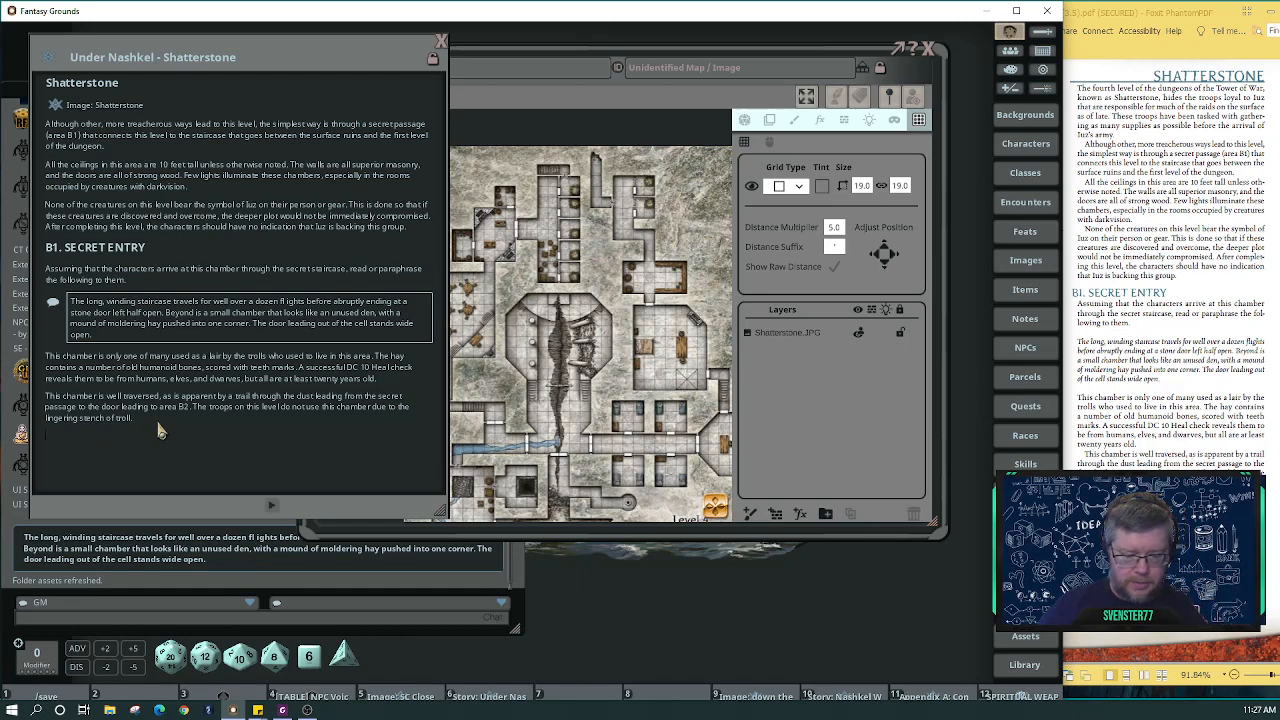
text(B2. STORAGE The southern half of this chamber is packed full of small crates, barrels, and other easily portable containers. They are full of flour, sugar, ale, water, dried meat, and other food supplies. These supplies represent only a fraction of the goods stolen recently from caravans traveling to Greyhawk. All of them are fresh and edible. The crates also hide a wide bloodstain on the floor from the trolls that were butchered when Iuz's troops arrived. The bodies were dragged out of this chamber and up to the level above. The troops on this level use this area for storage only, and a successful DC 20 Survival check by a character)
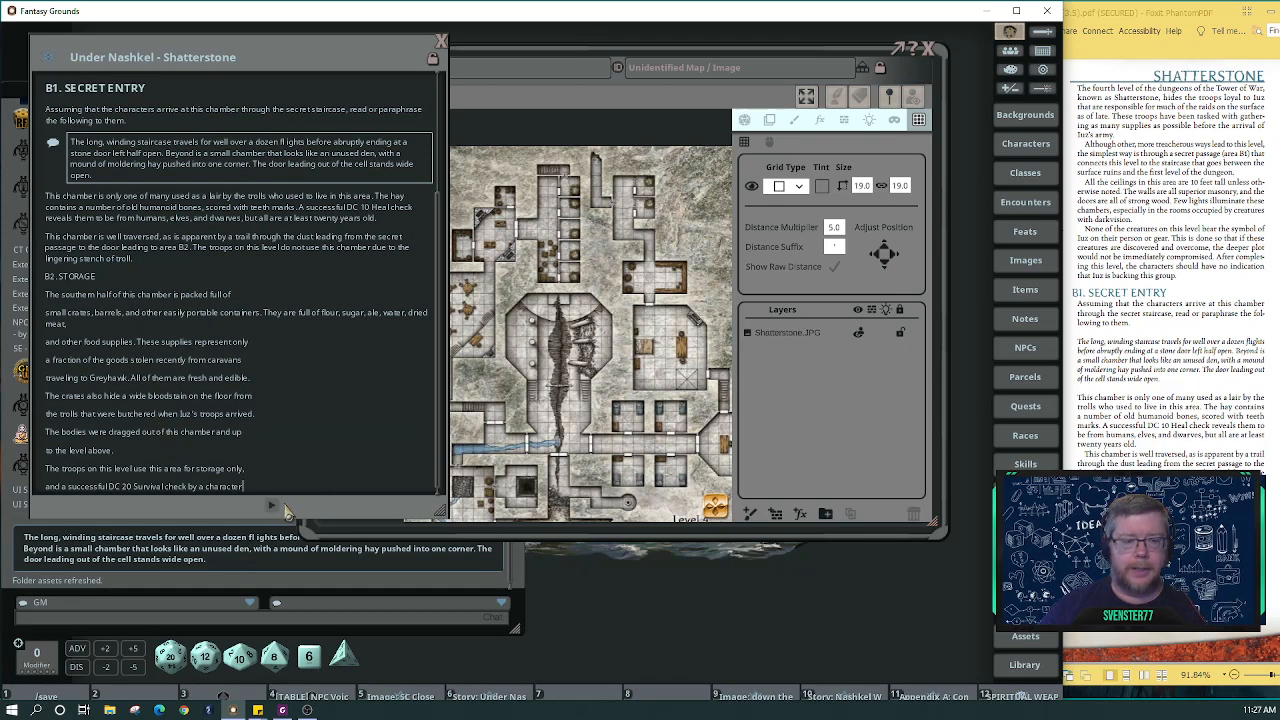
drag(256, 490, 46, 280)
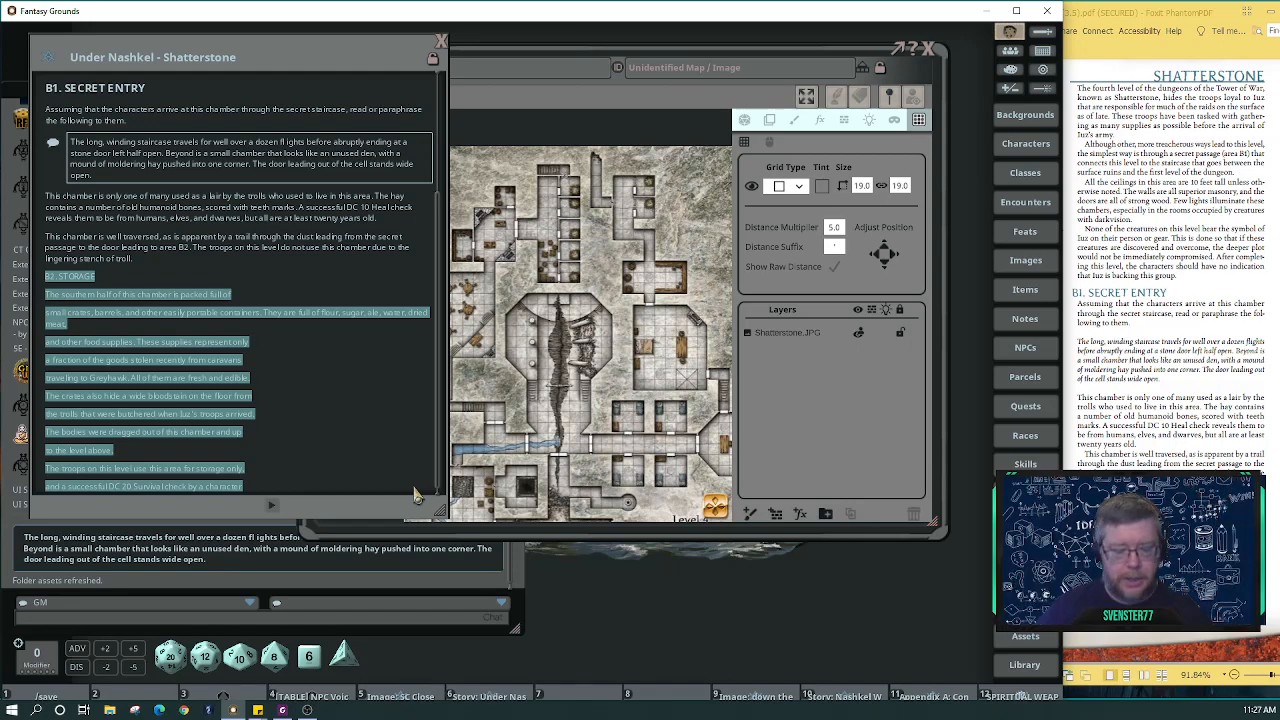
key(ctrl+r)
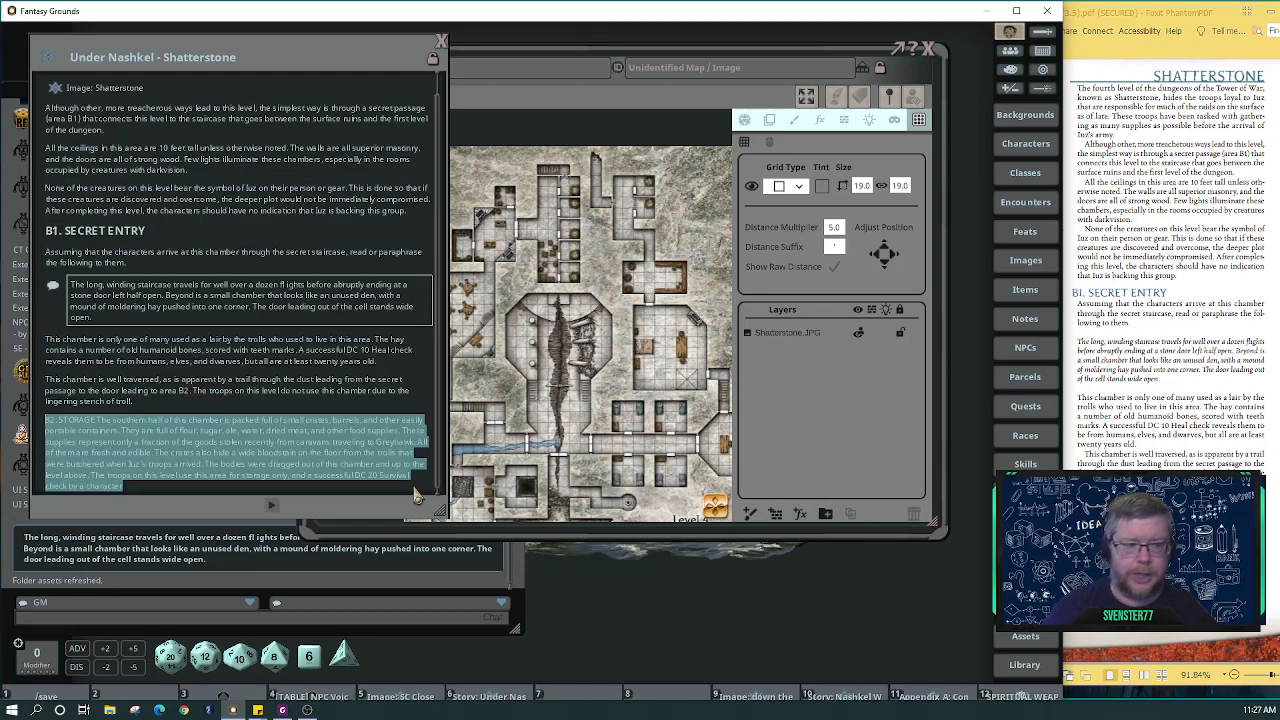
Split B2. STORAGE onto its own line above the room description and format it as a heading.
click(99, 424)
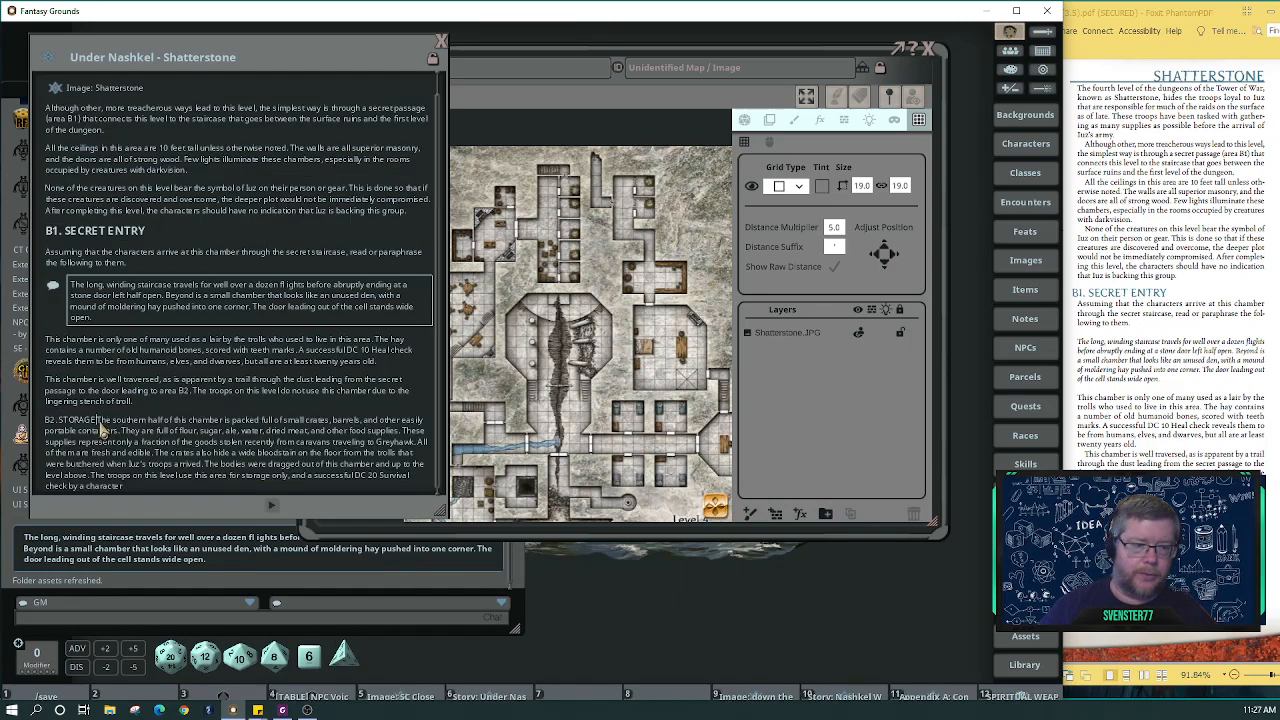
key(Return)
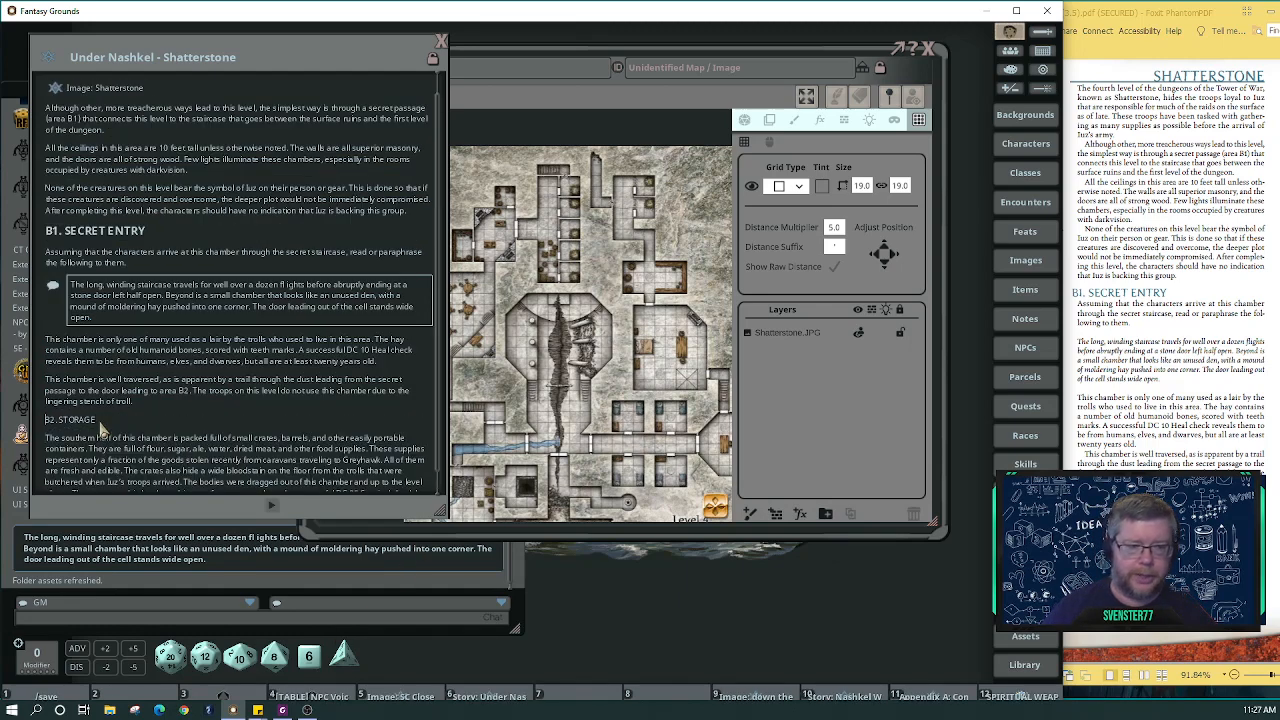
key(ctrl+1)
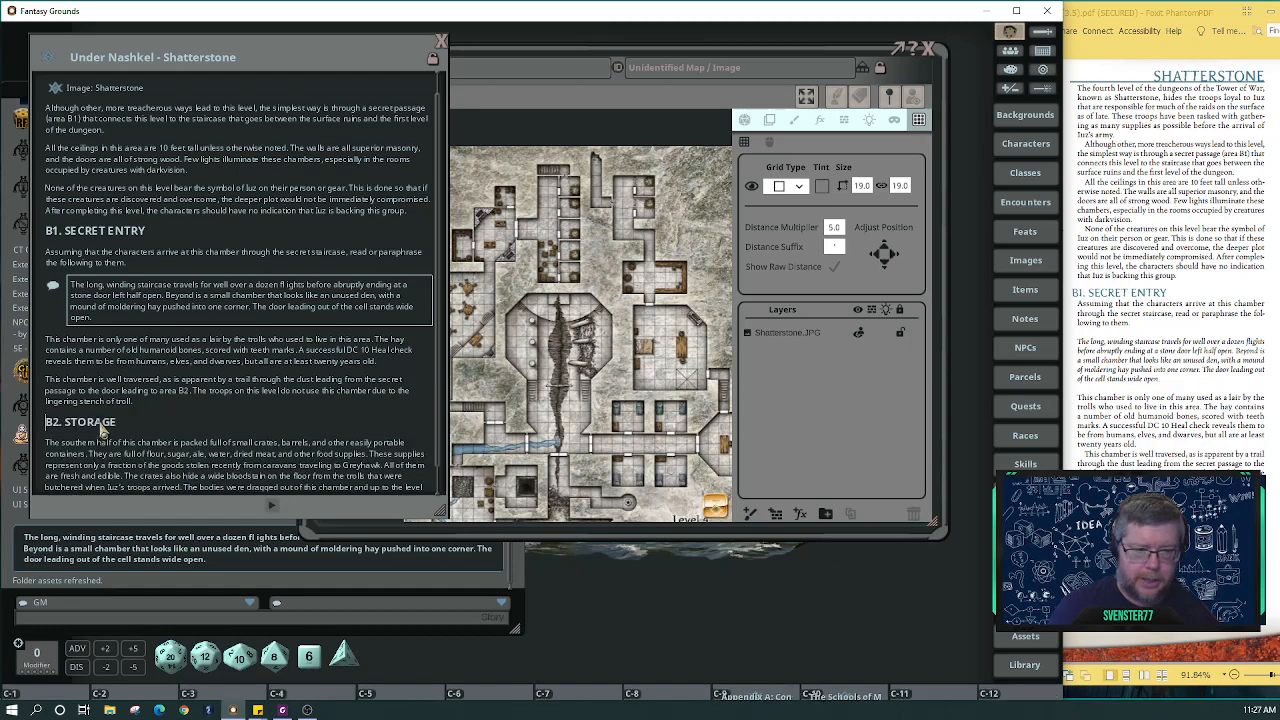
Start a new paragraph in the B2. STORAGE text at "The troops on this level use this area".
scroll(190, 421, down, 1)
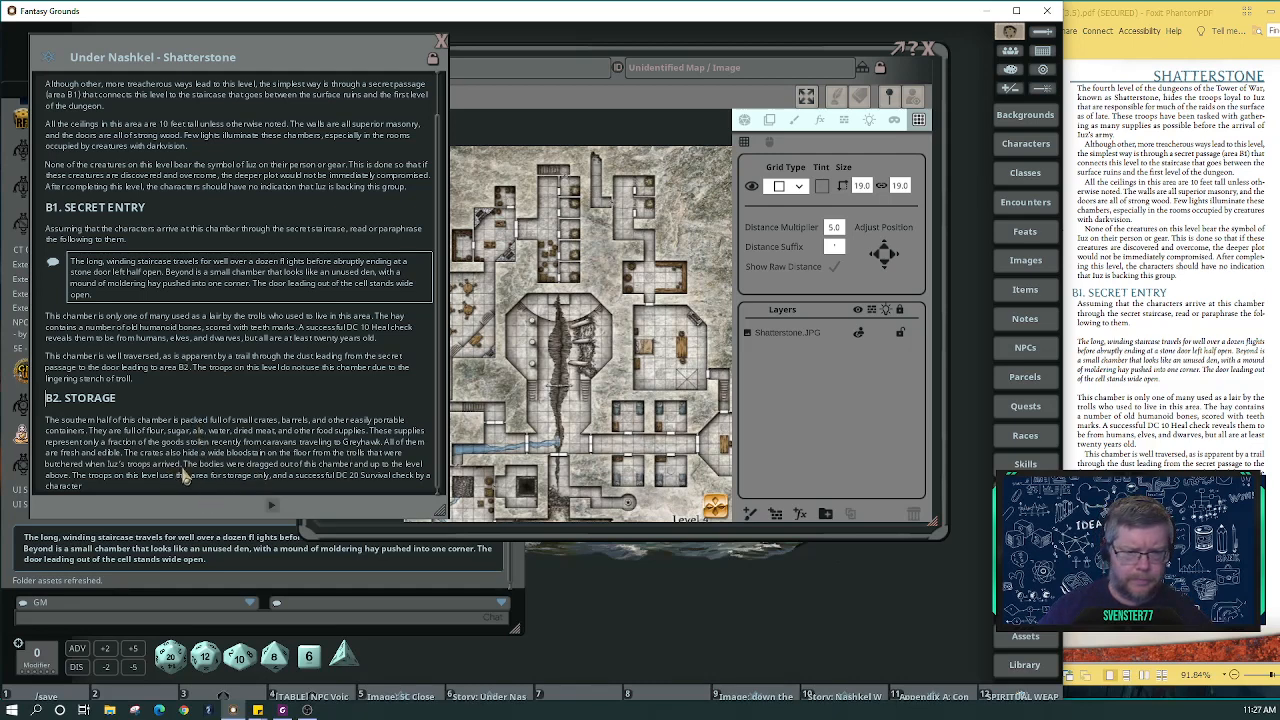
click(72, 476)
key(Return)
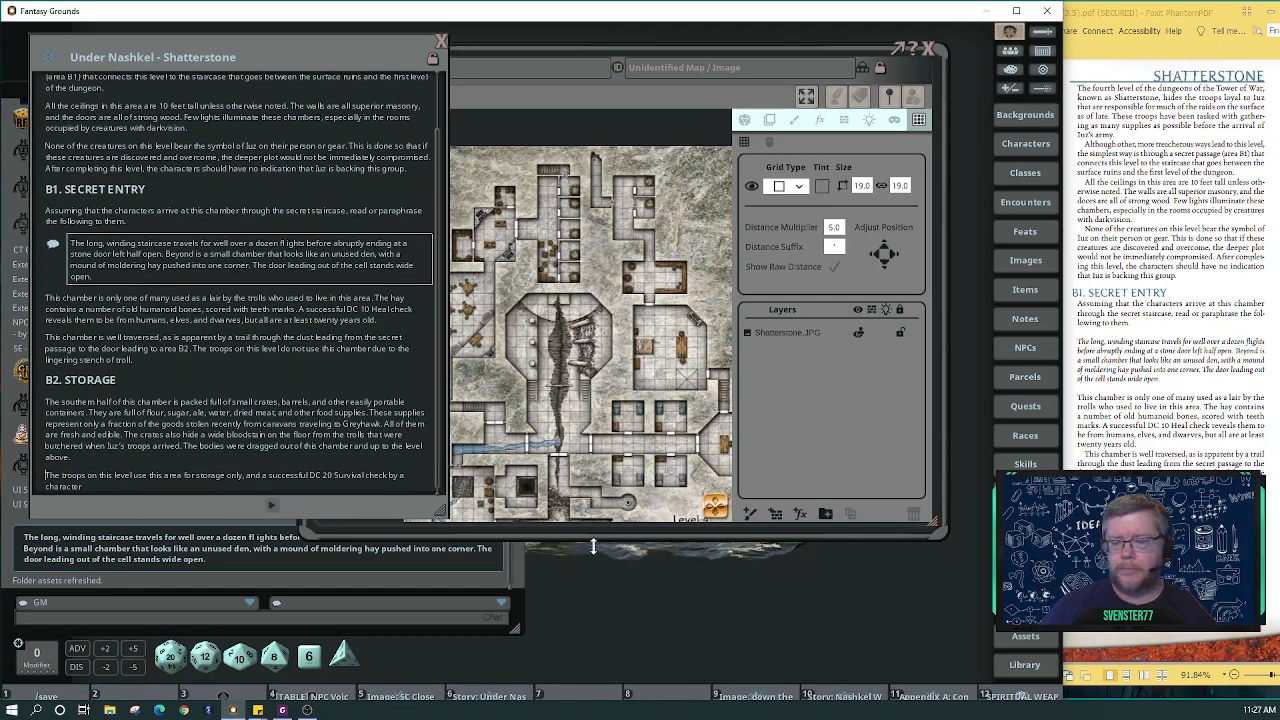
Switch to the adventure PDF, go to page 60 and copy its text from "who has the Track feat" through the B8 room description.
click(1110, 646)
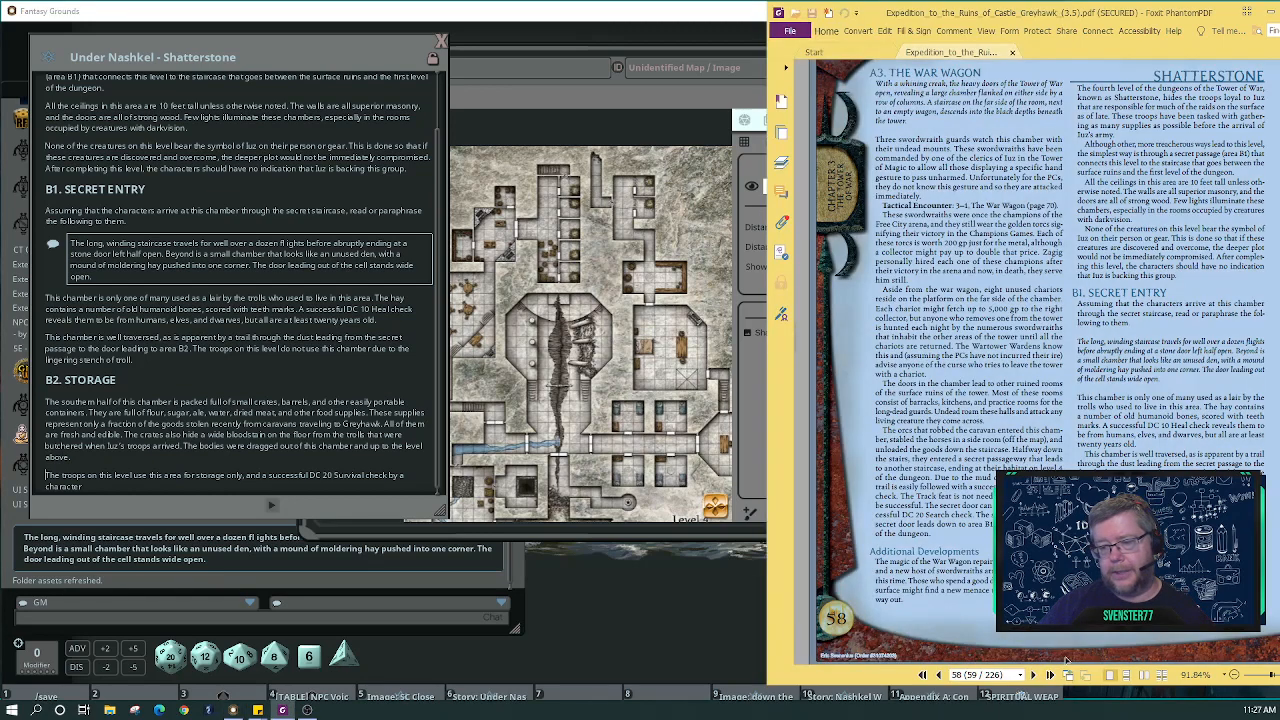
click(1035, 676)
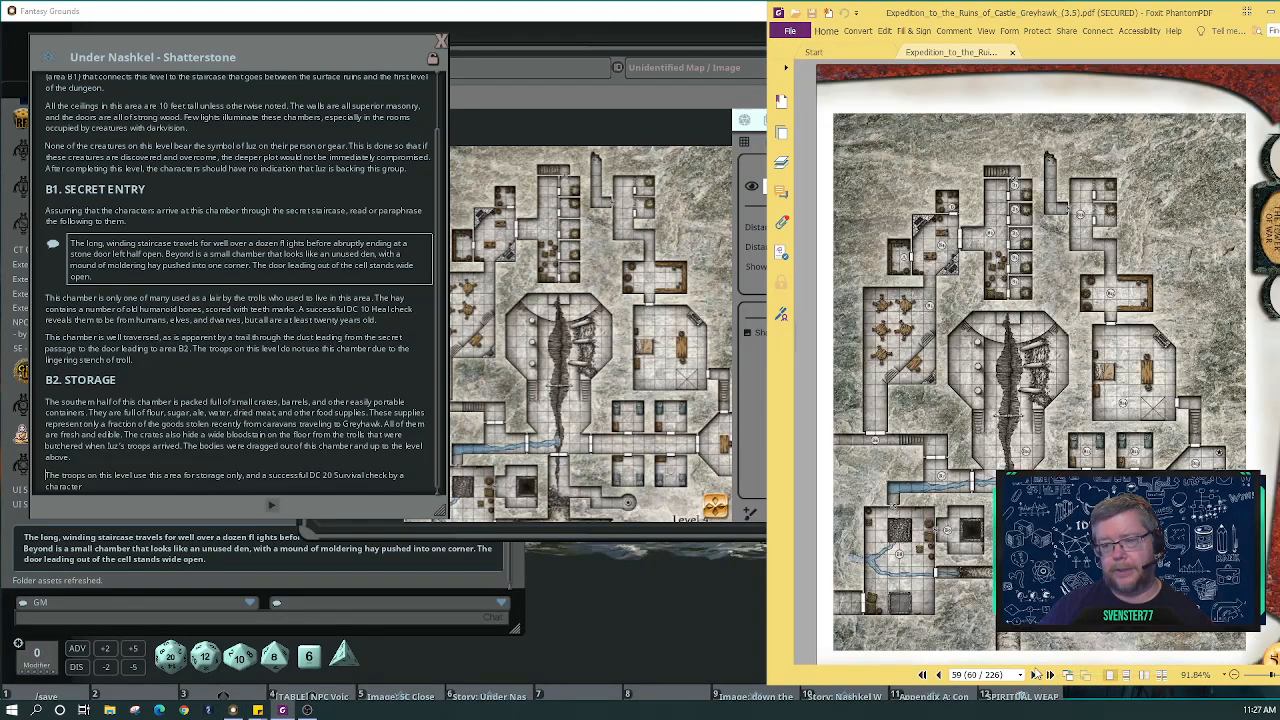
click(1035, 676)
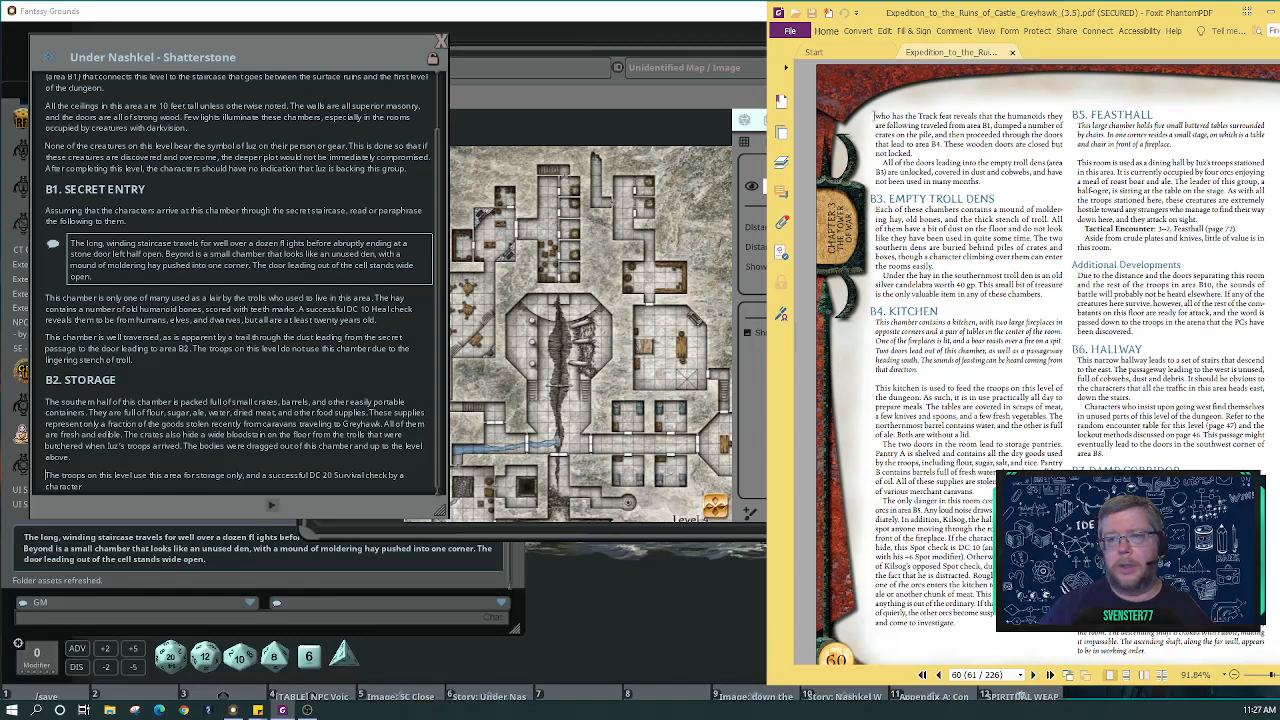
drag(873, 116, 1163, 650)
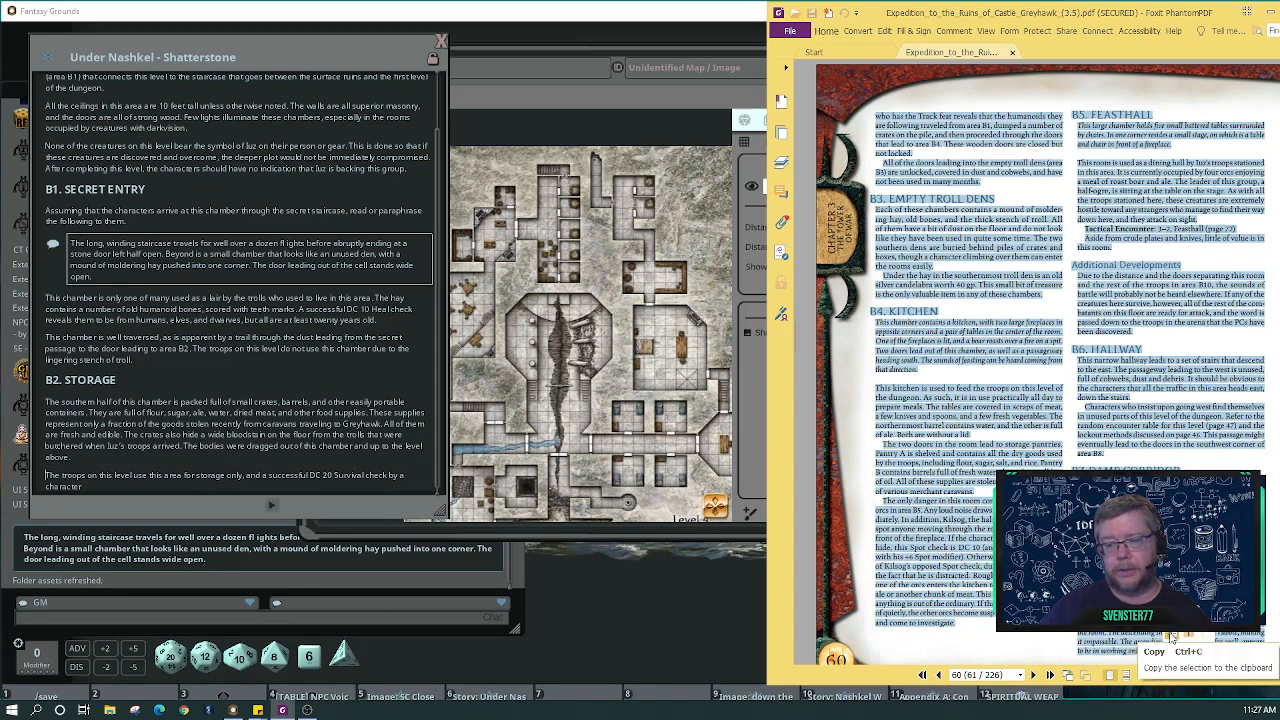
click(1170, 636)
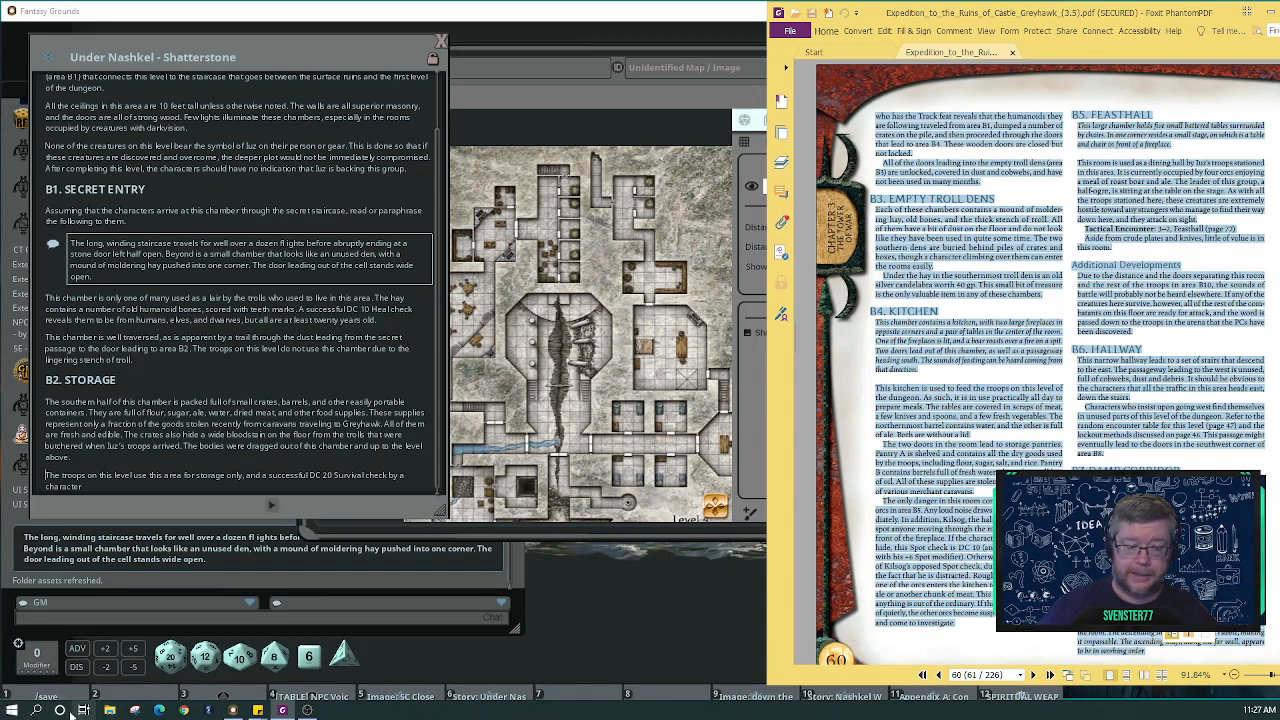
Open Notepad++ and replace the contents of the new 2 document with the copied PDF text.
click(14, 713)
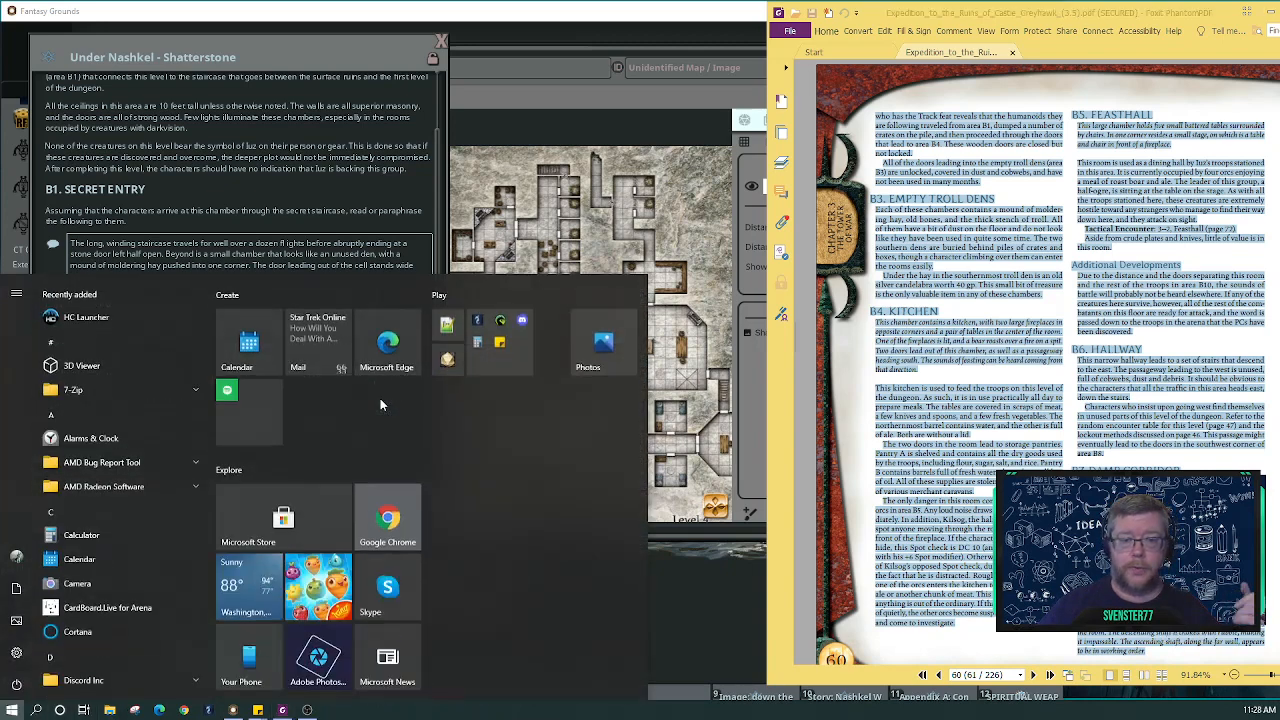
click(449, 328)
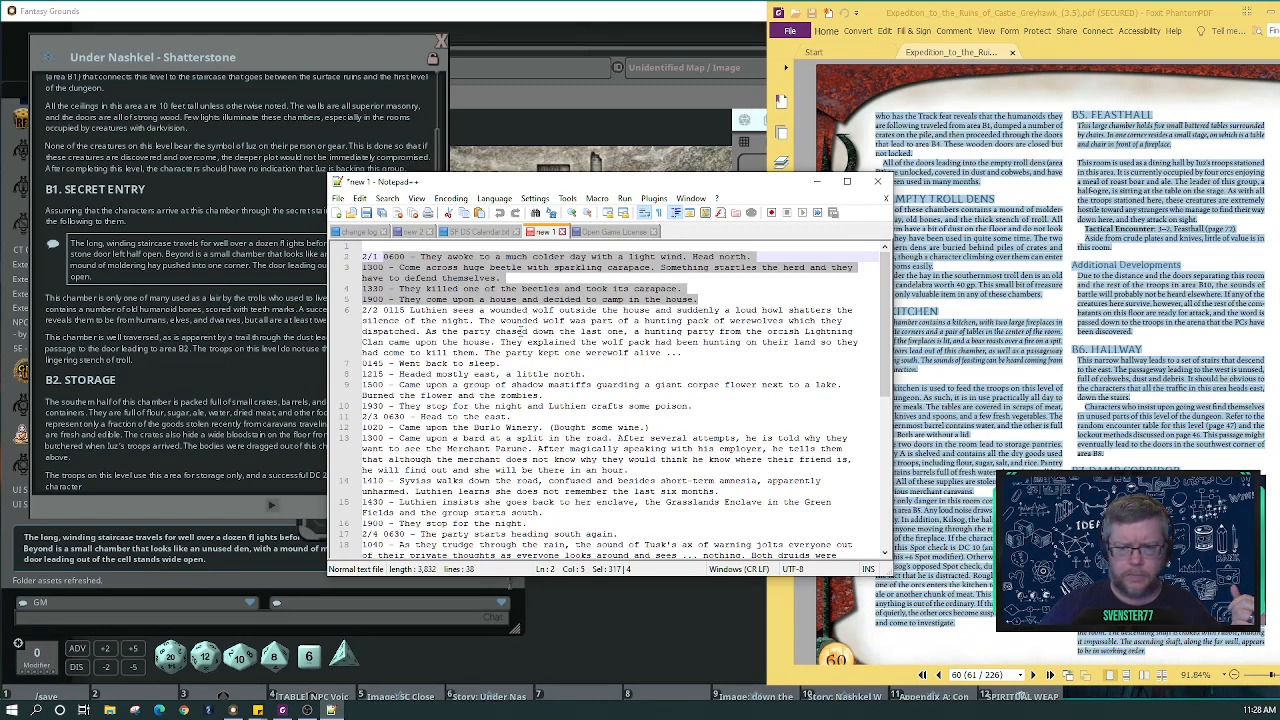
click(413, 234)
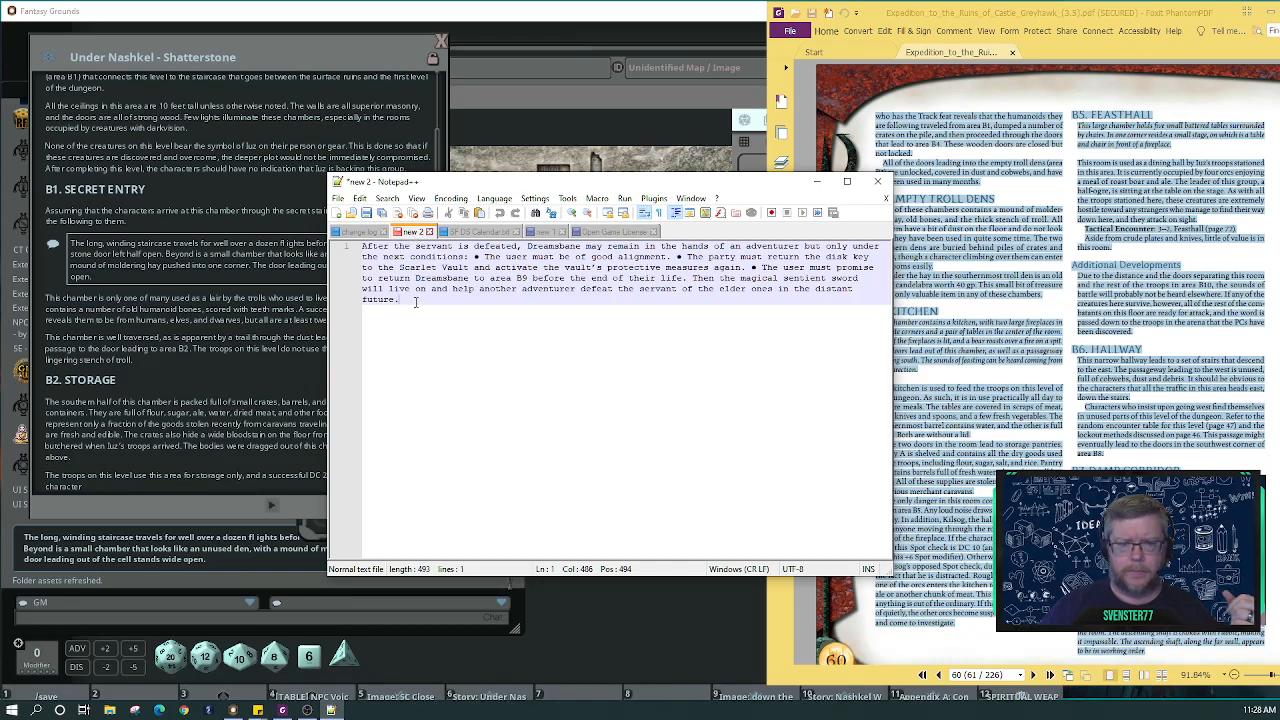
key(ctrl+a)
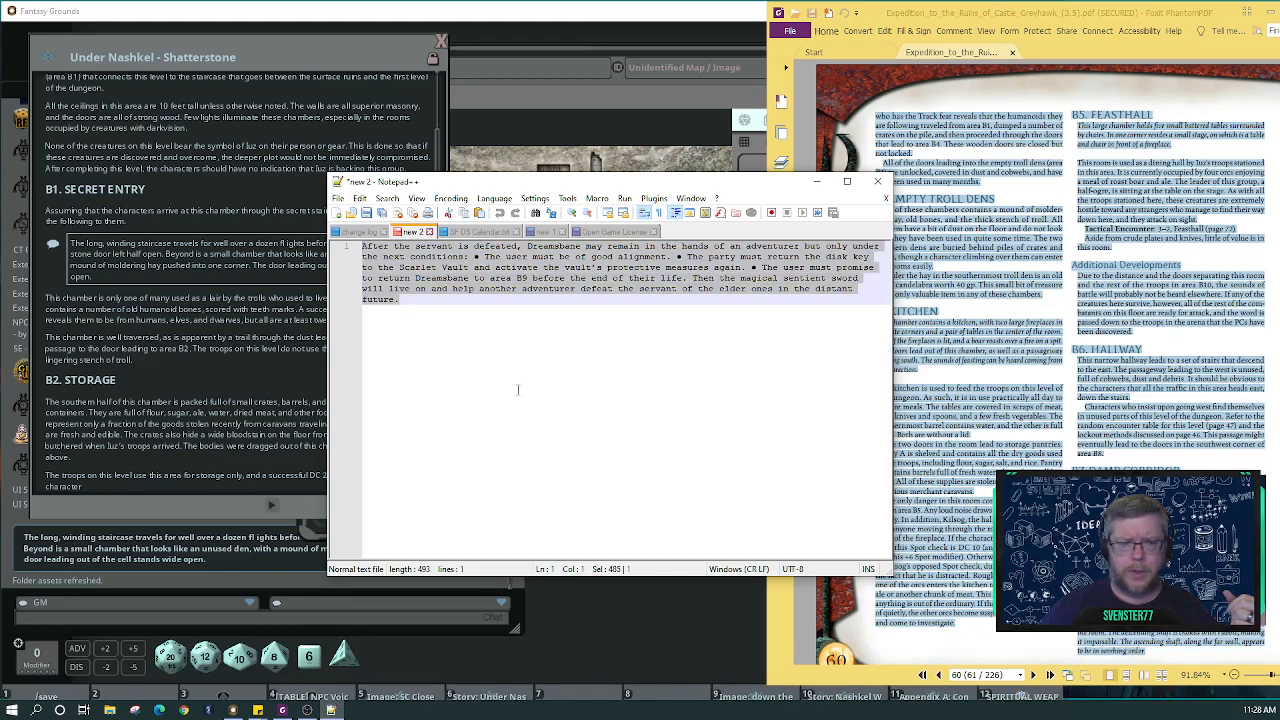
key(ctrl+v)
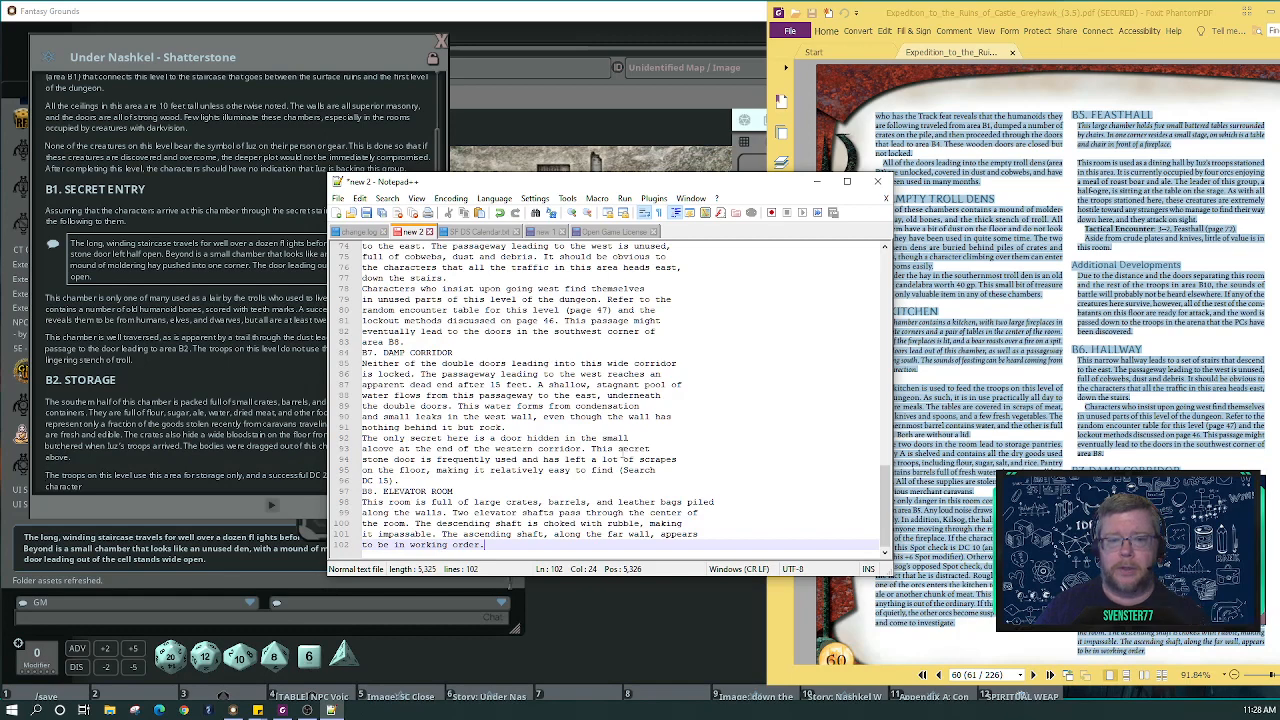
Join all the lines into one and paste the text after "character" at the end of the Fantasy Grounds story entry.
key(ctrl+a)
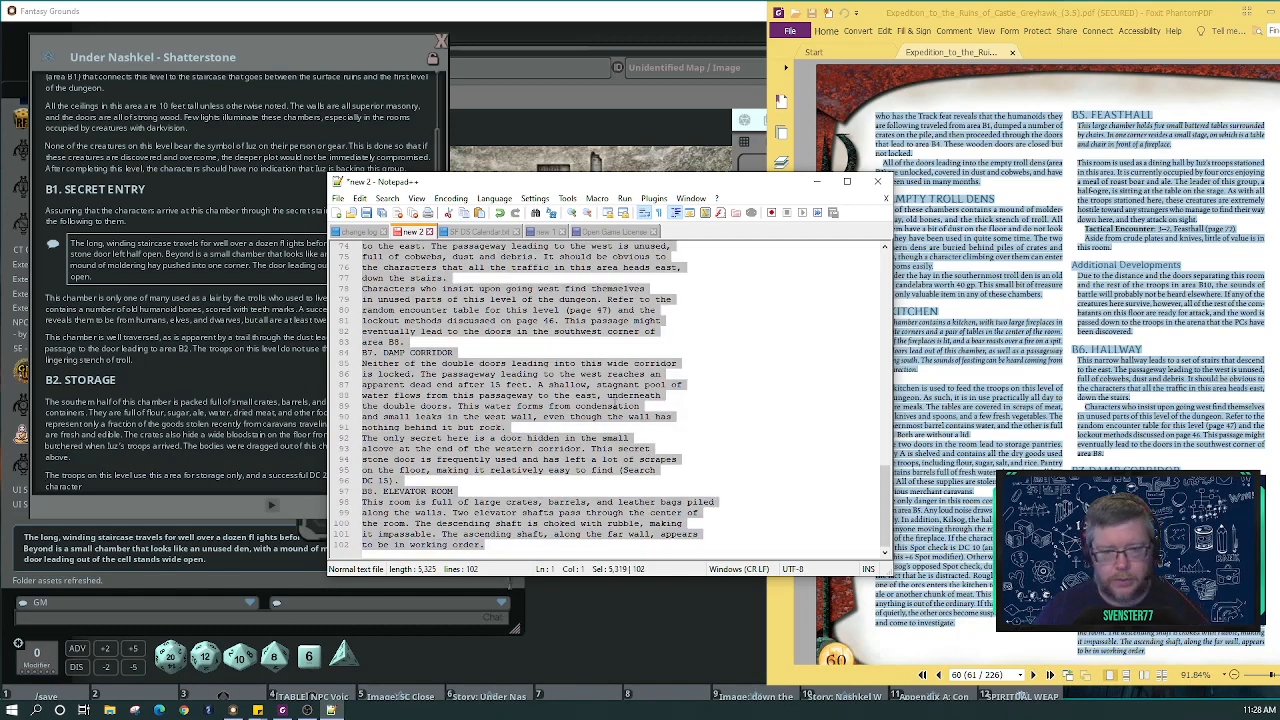
key(ctrl+j)
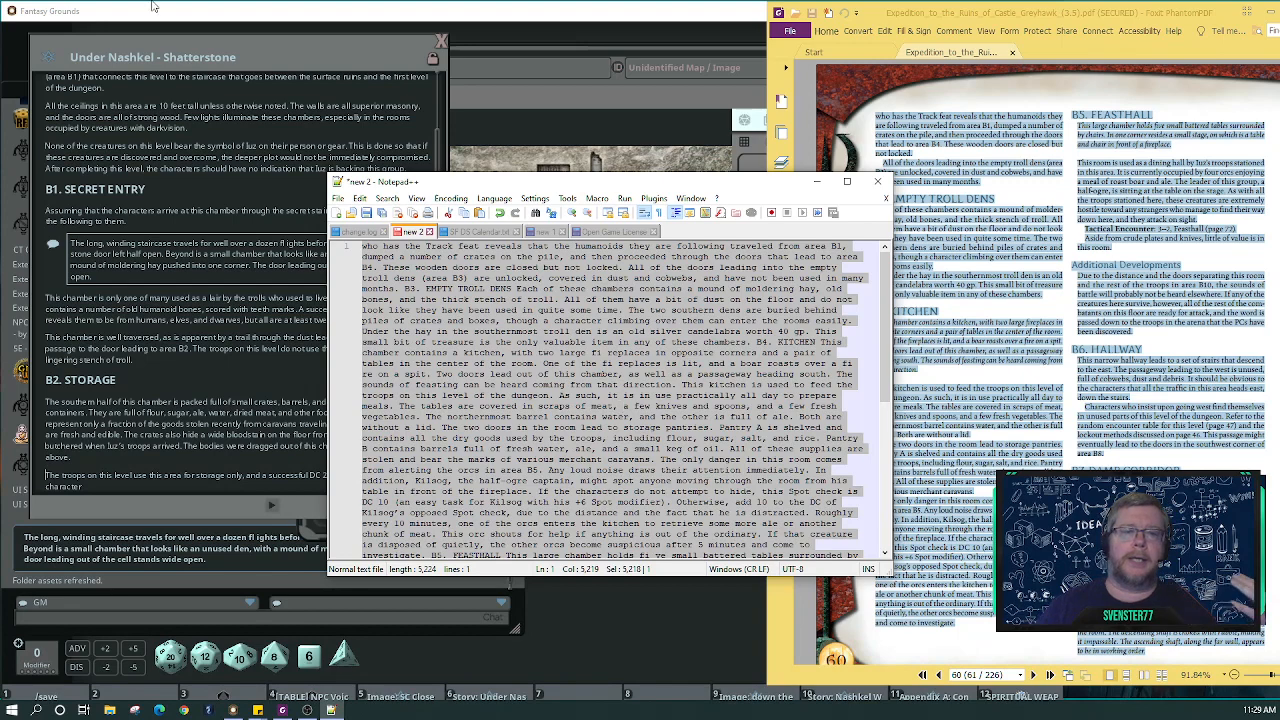
click(187, 497)
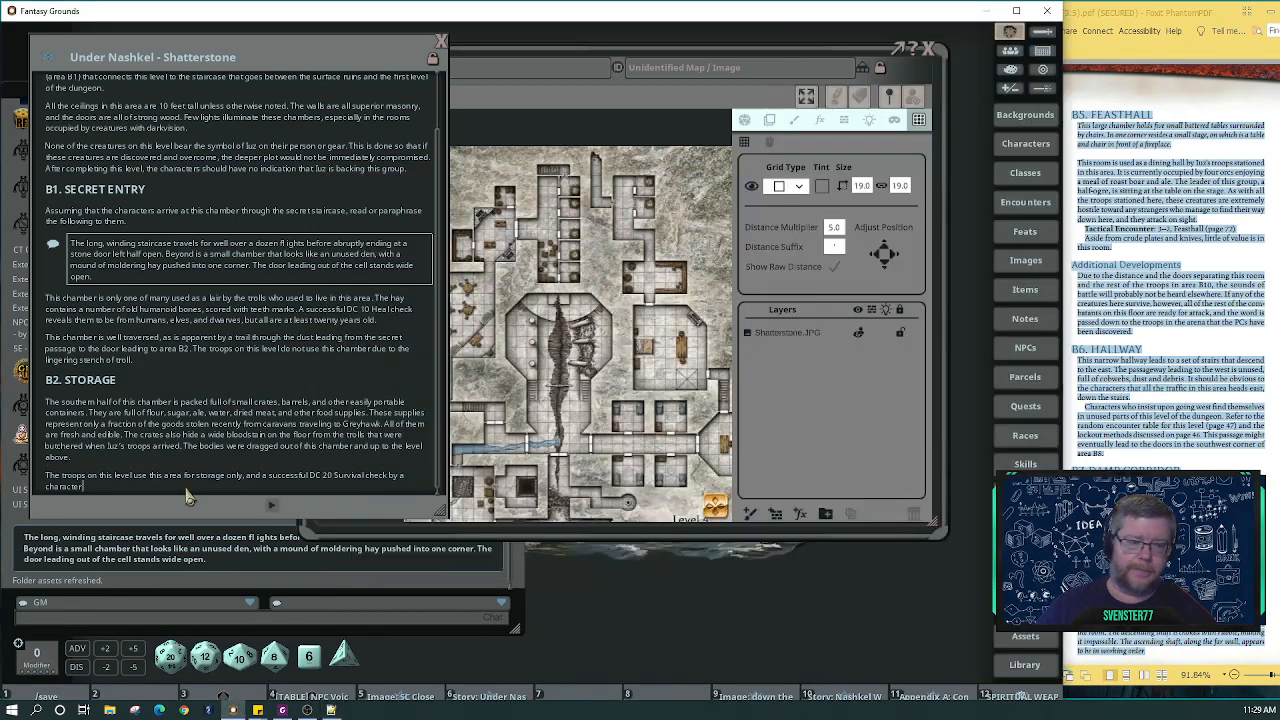
key(ctrl)
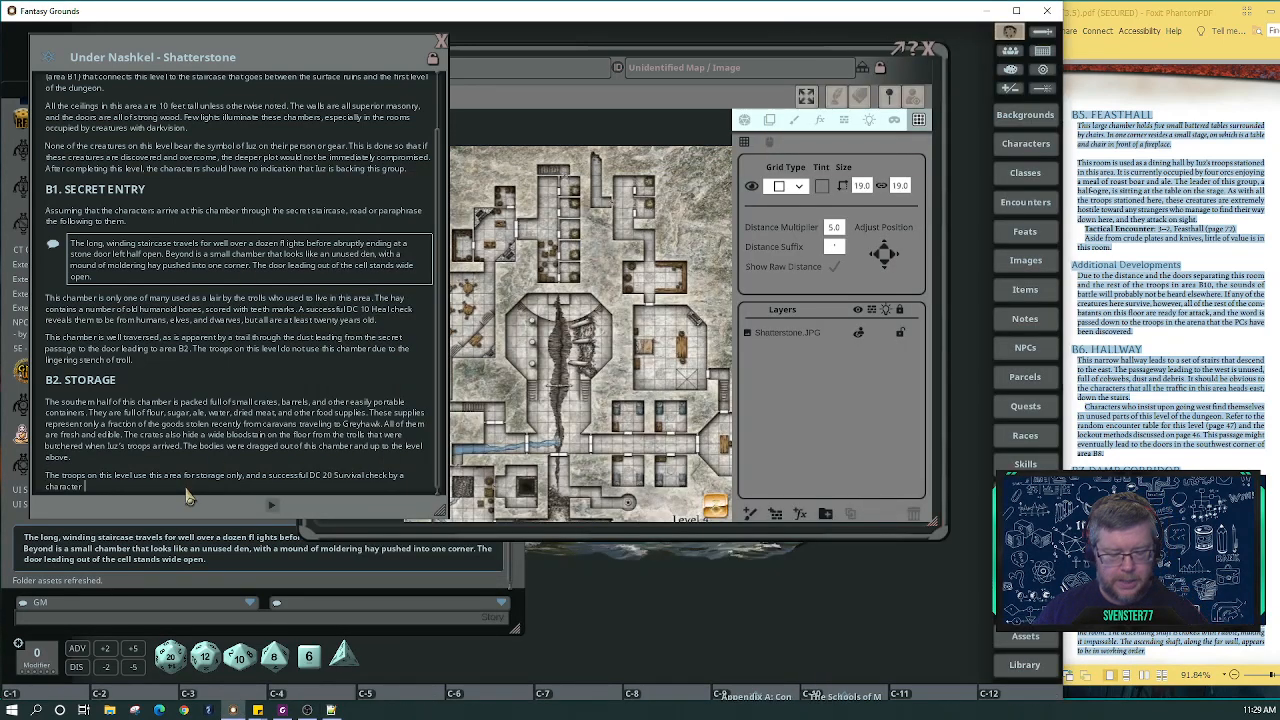
key(ctrl+v)
scroll(187, 497, up, 8)
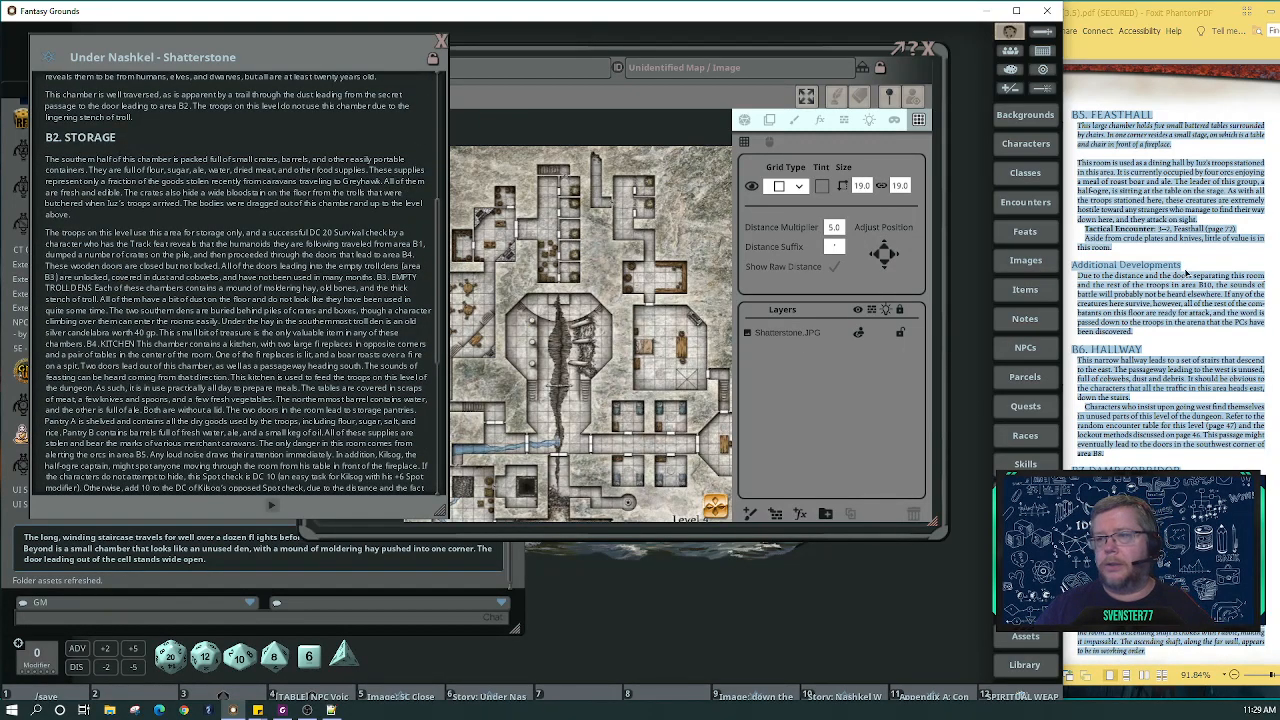
Shift the PDF window aside to keep its text in view, and start a new B2. STORAGE paragraph at "All of the doors" in Fantasy Grounds.
click(1162, 352)
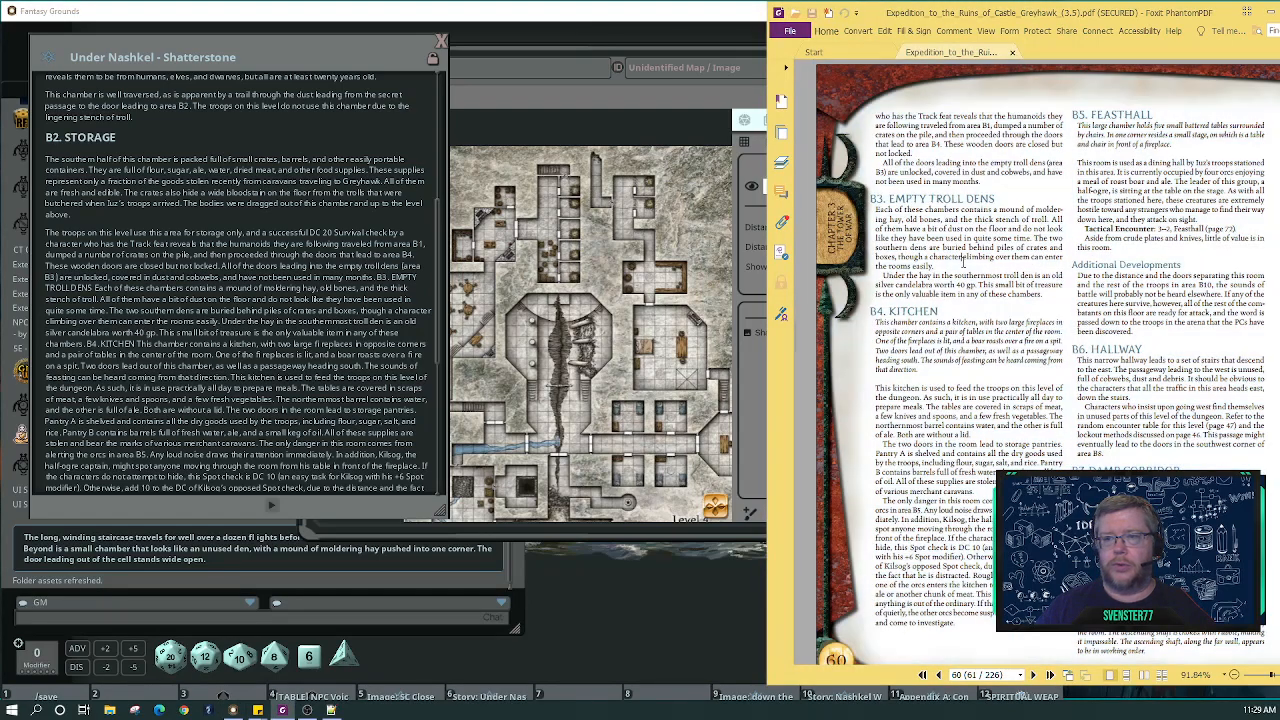
drag(873, 15, 1063, 22)
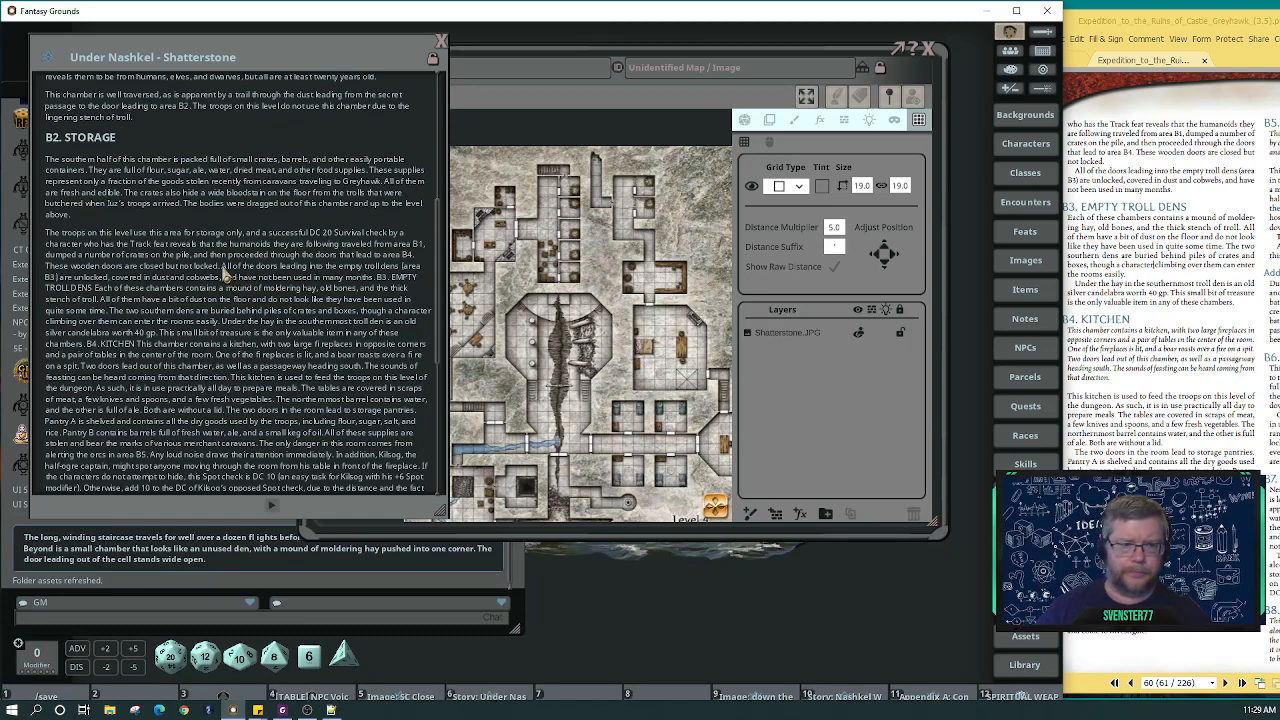
key(Return)
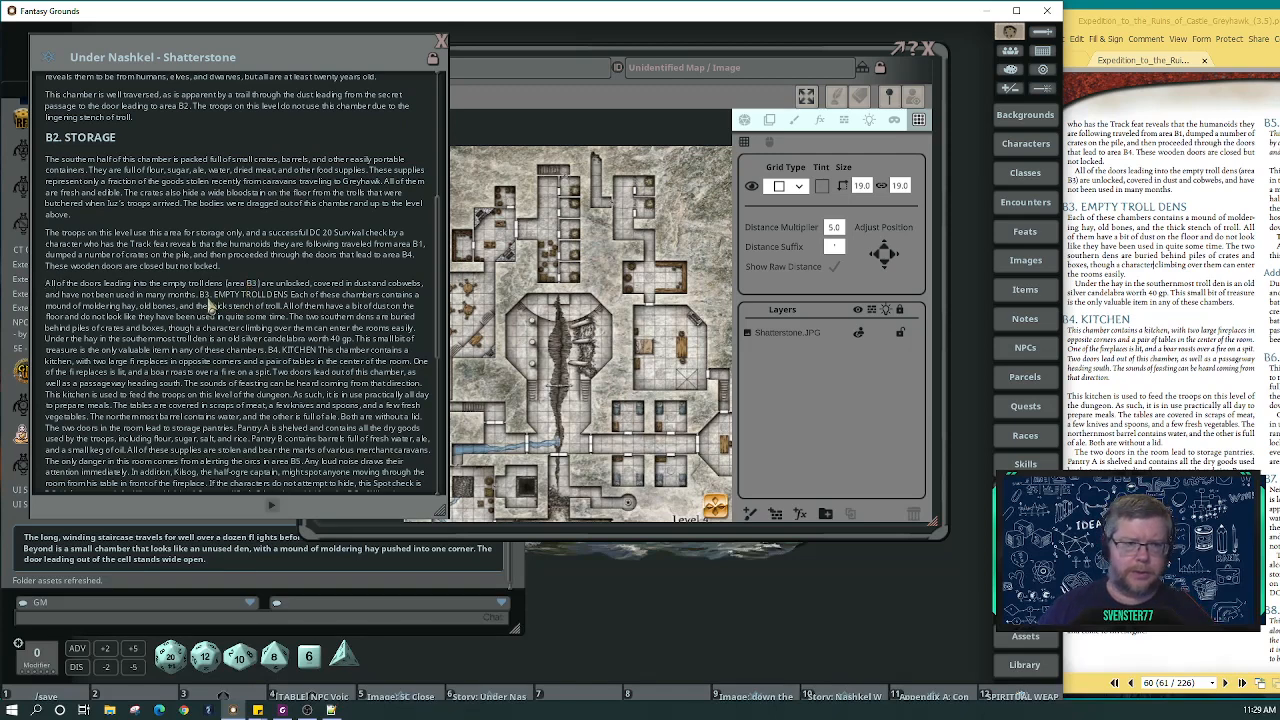
Split B3. EMPTY TROLL DENS onto its own line as a heading and start a new paragraph at "Under the hay".
click(204, 298)
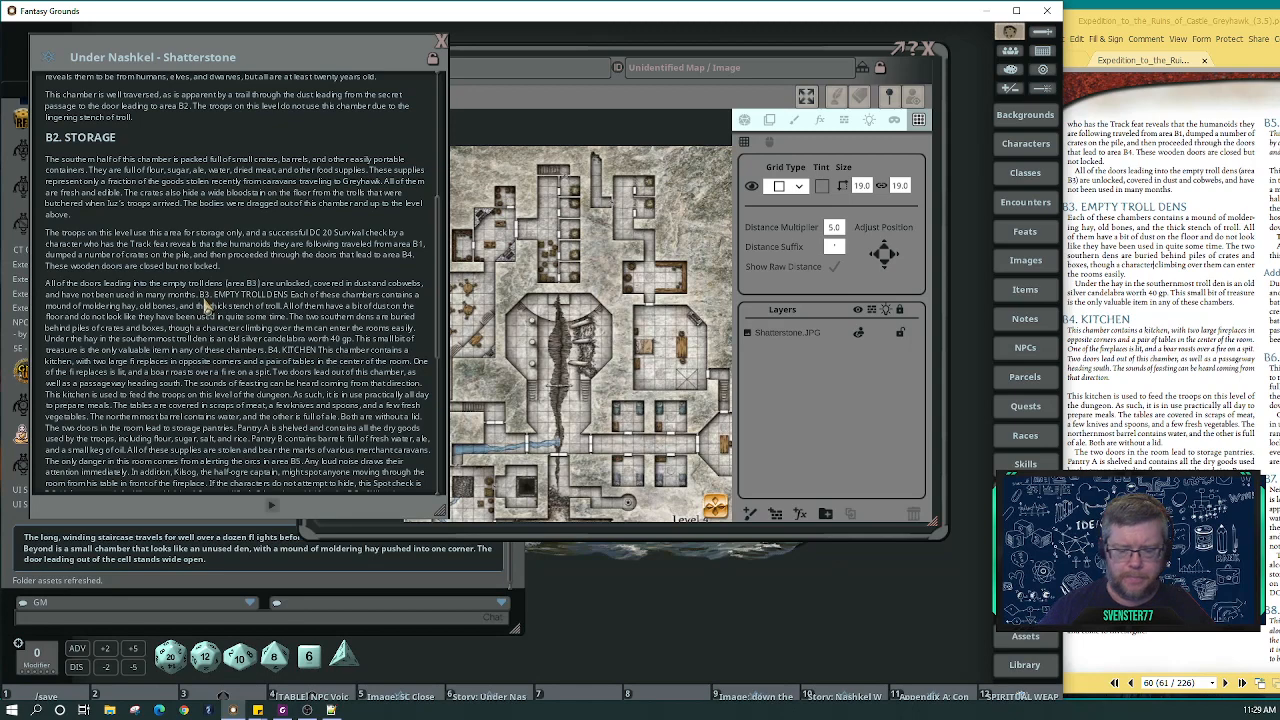
key(Return)
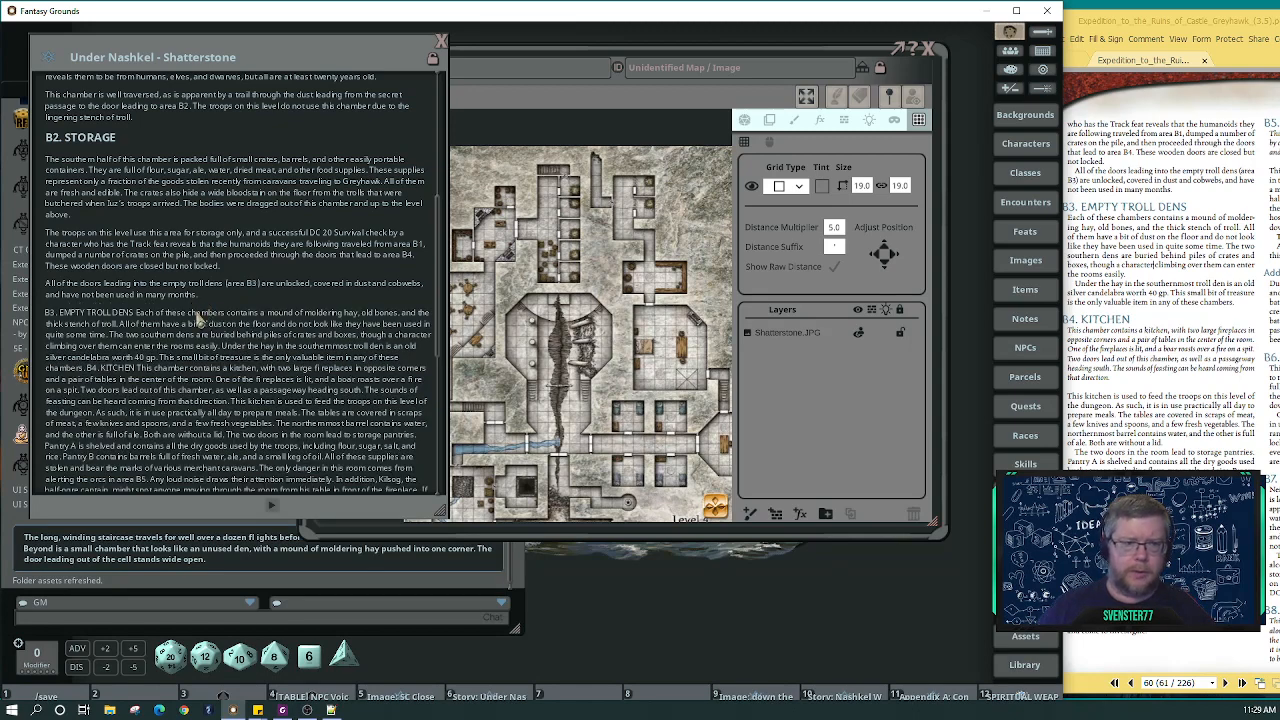
click(136, 315)
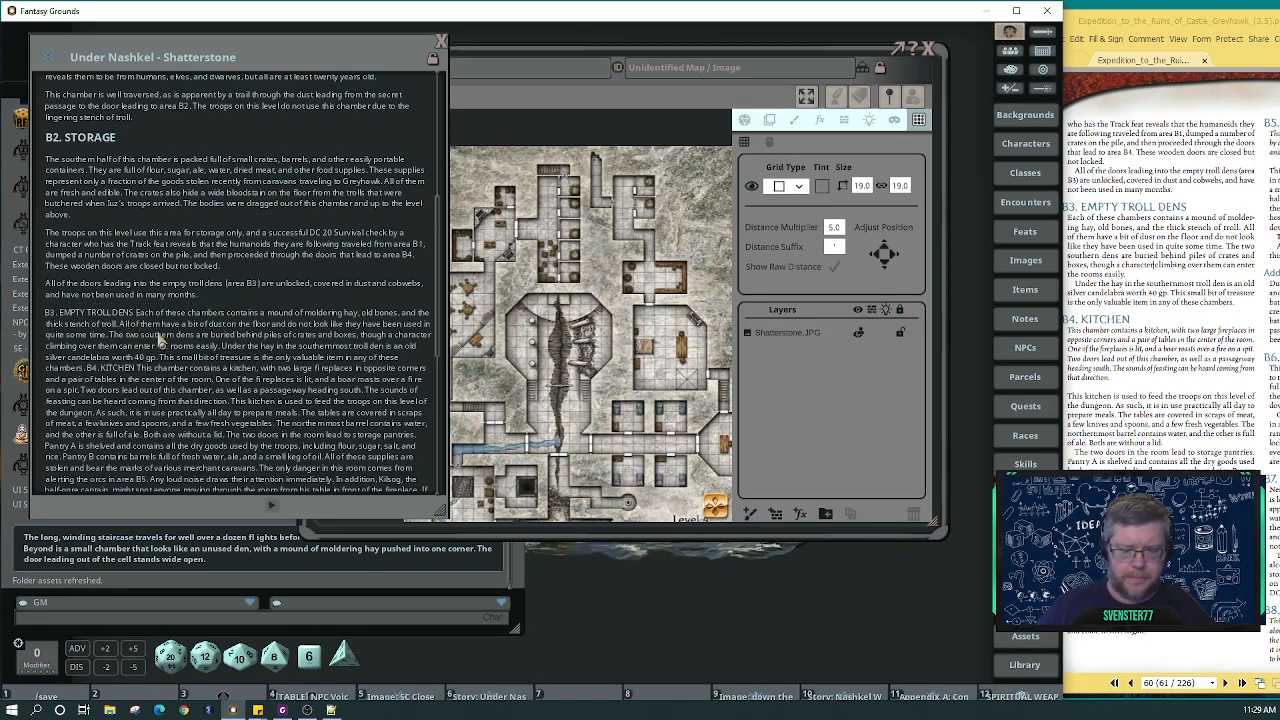
key(Return)
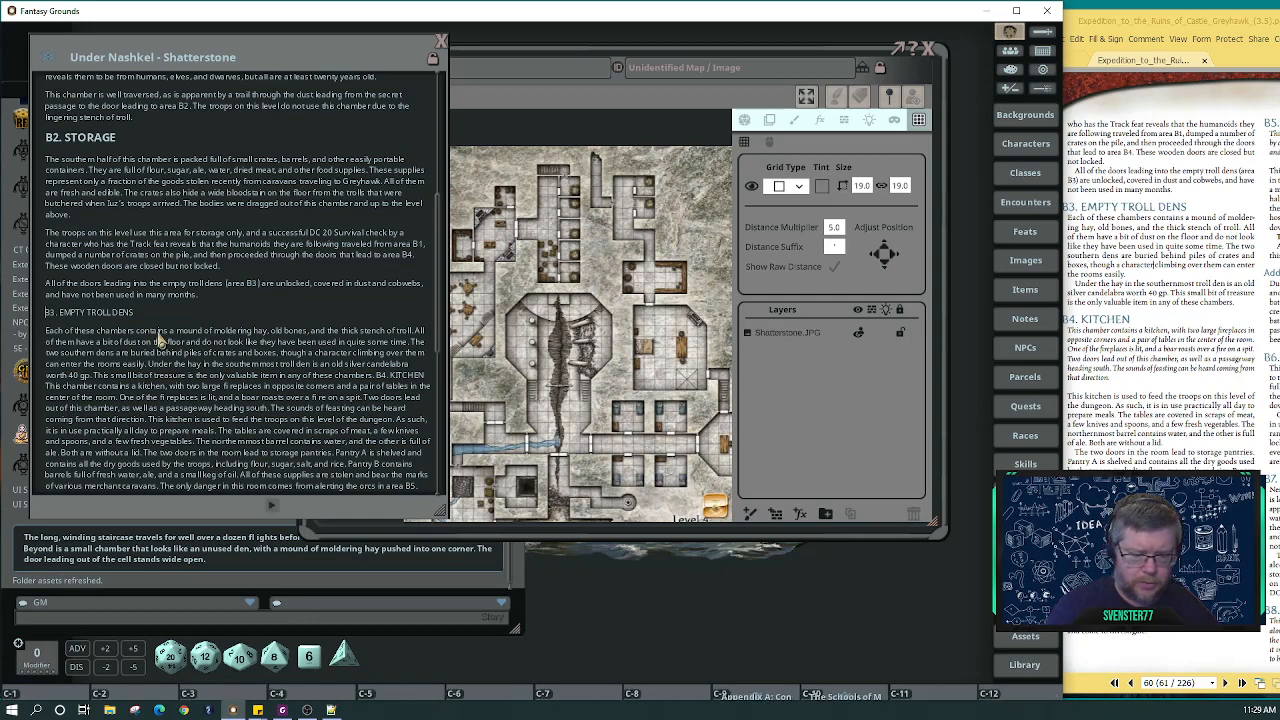
key(ctrl+1)
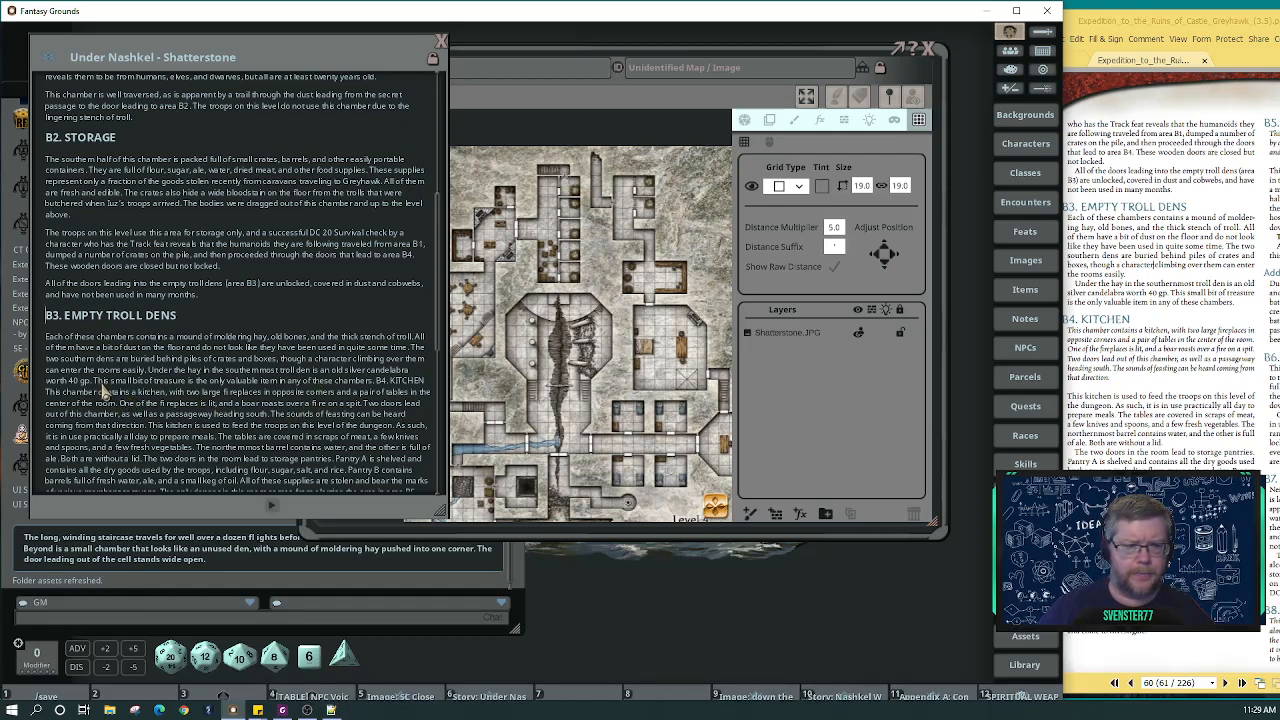
key(Return)
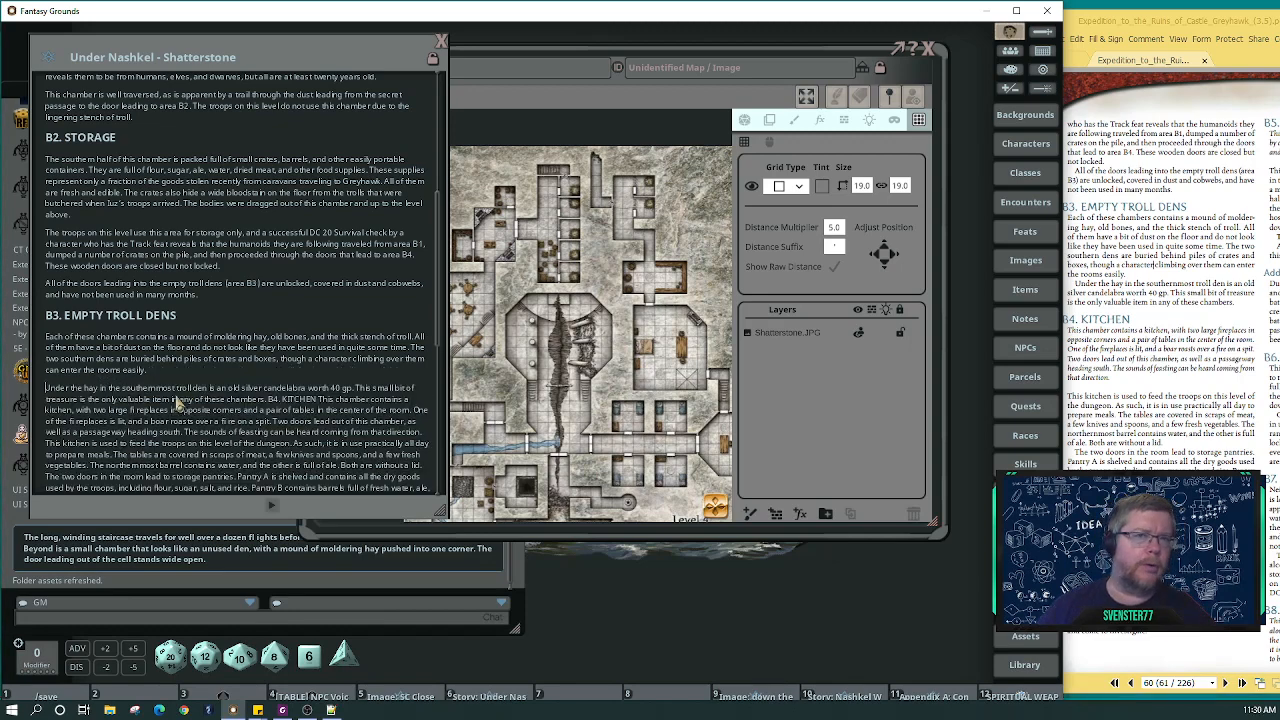
Split B4. KITCHEN onto its own line above the room description and format it as a heading.
click(268, 400)
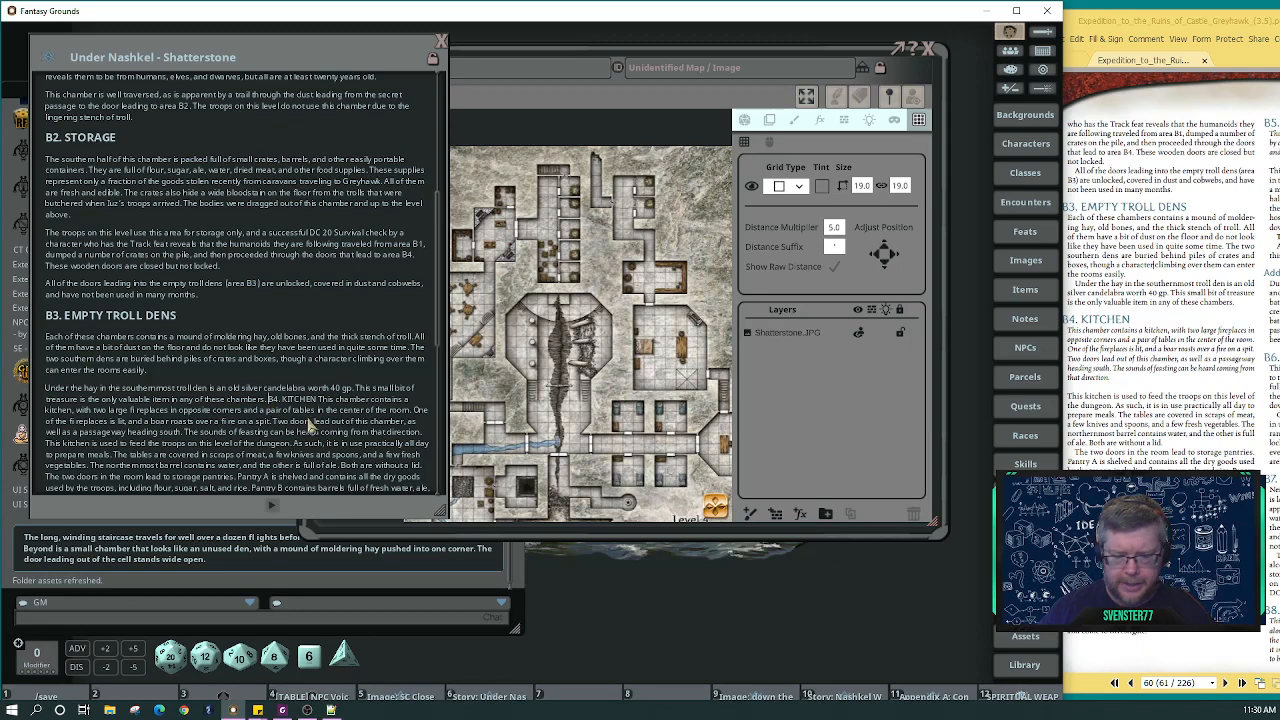
key(Return)
click(97, 418)
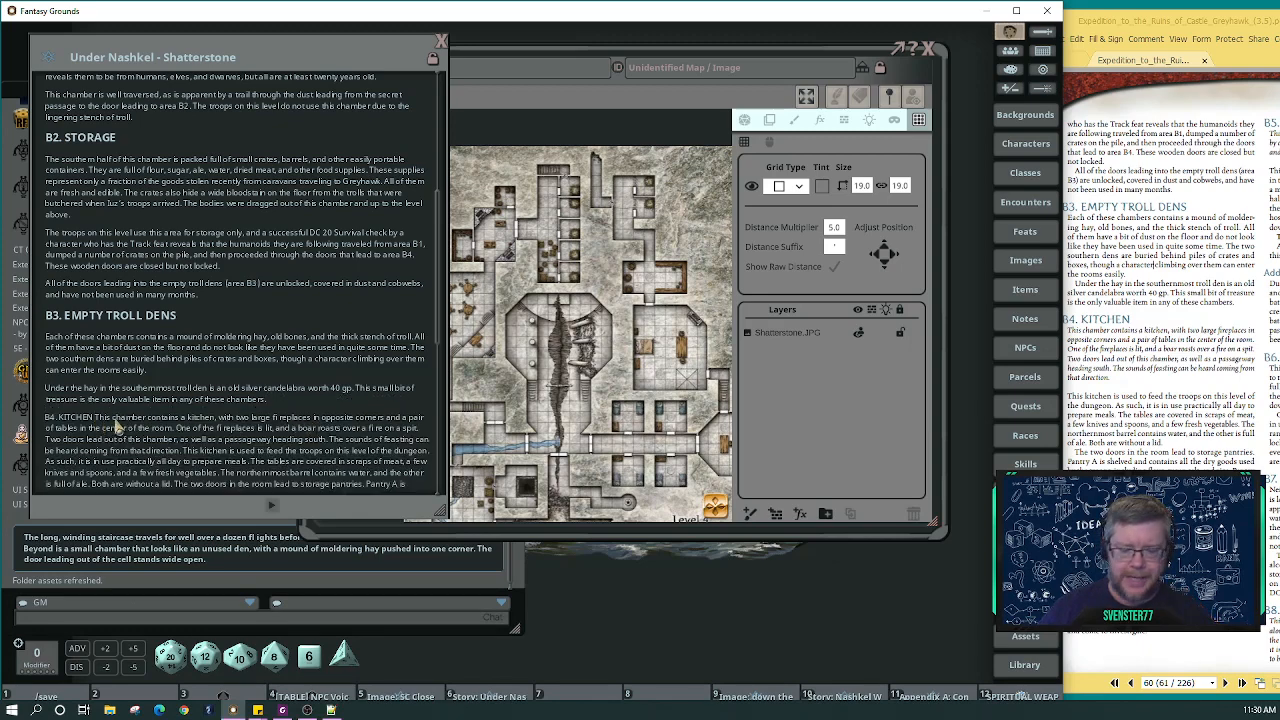
key(Return)
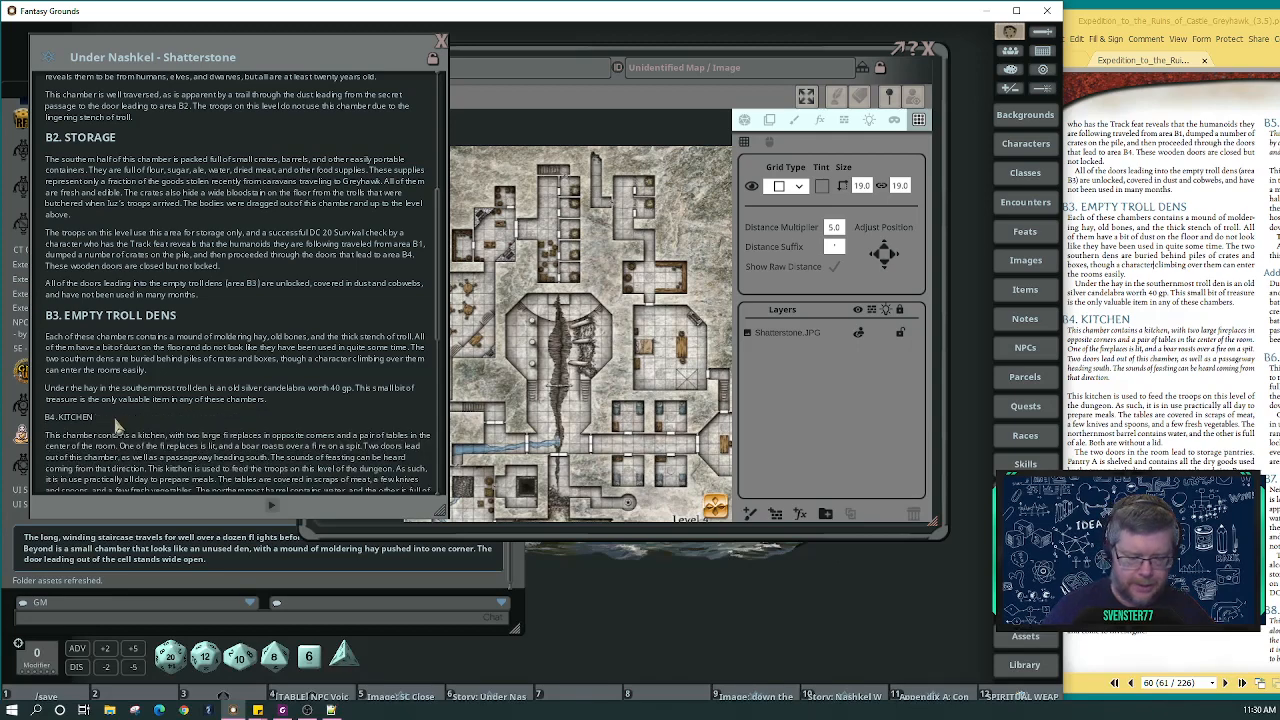
key(ctrl+1)
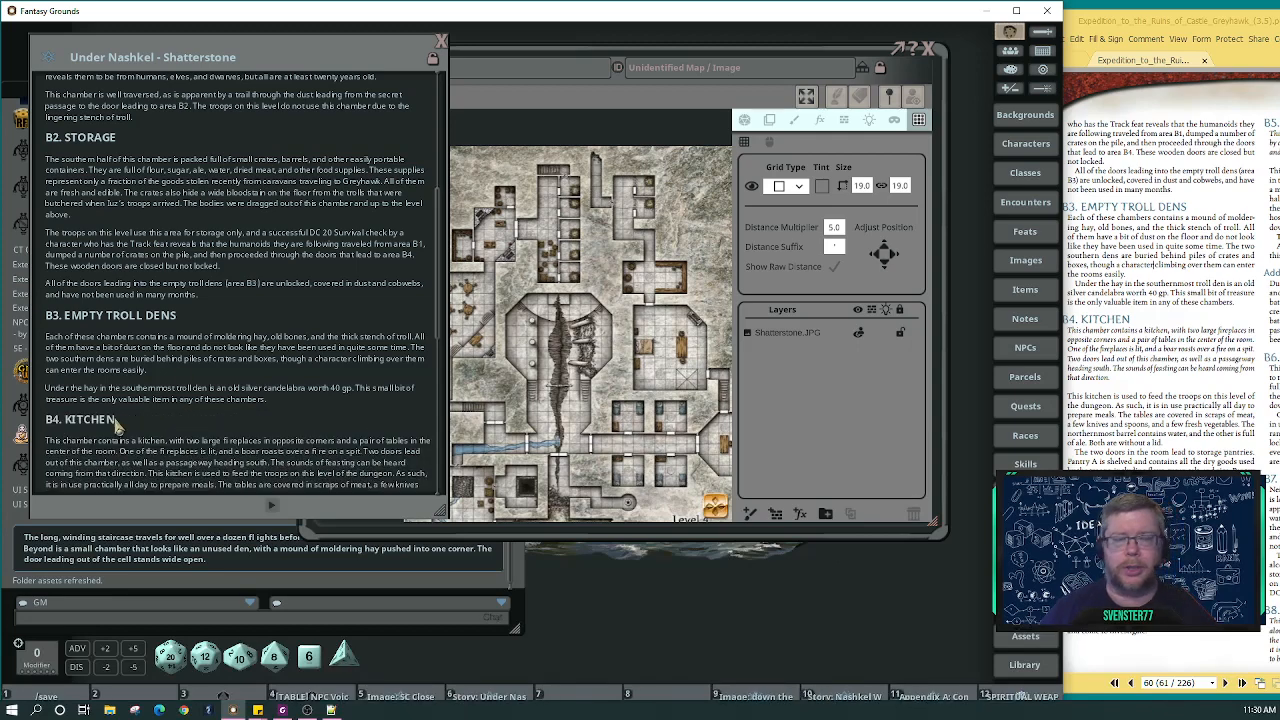
Start a new B4. KITCHEN paragraph at "This kitchen is used" and format the room description above it as a framed chat block.
scroll(237, 307, down, 1)
scroll(238, 308, down, 5)
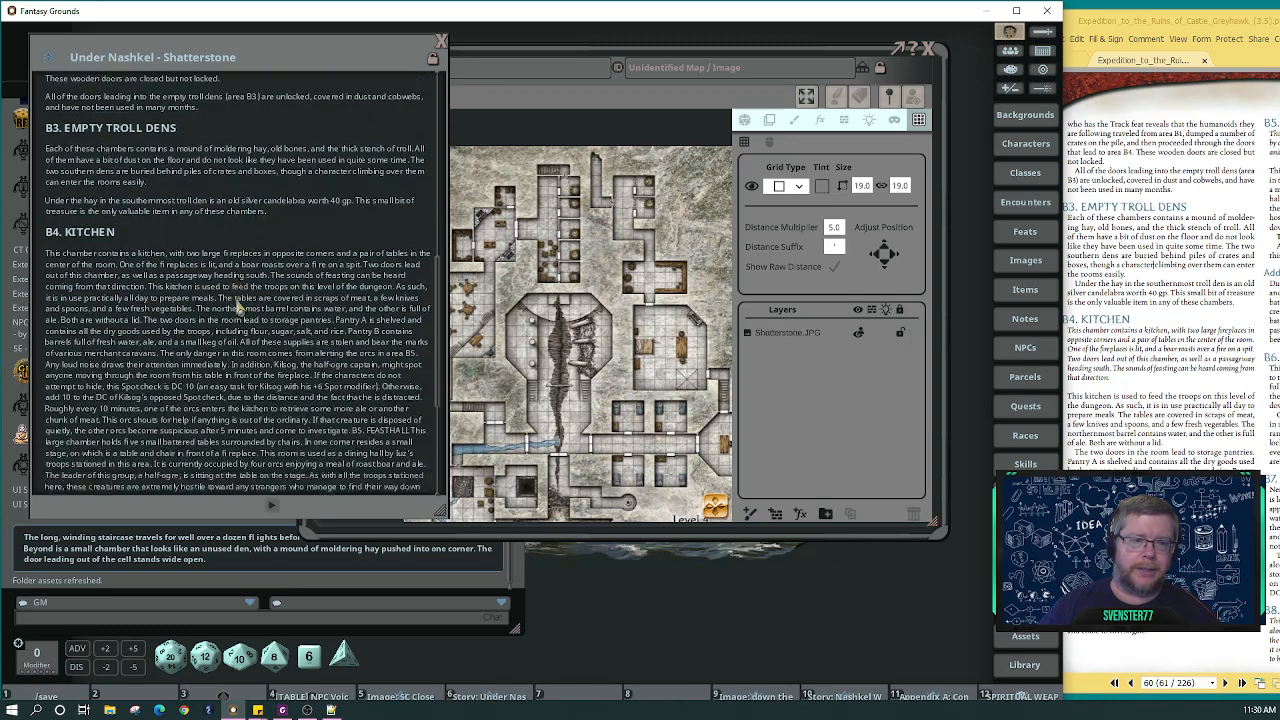
scroll(238, 308, up, 1)
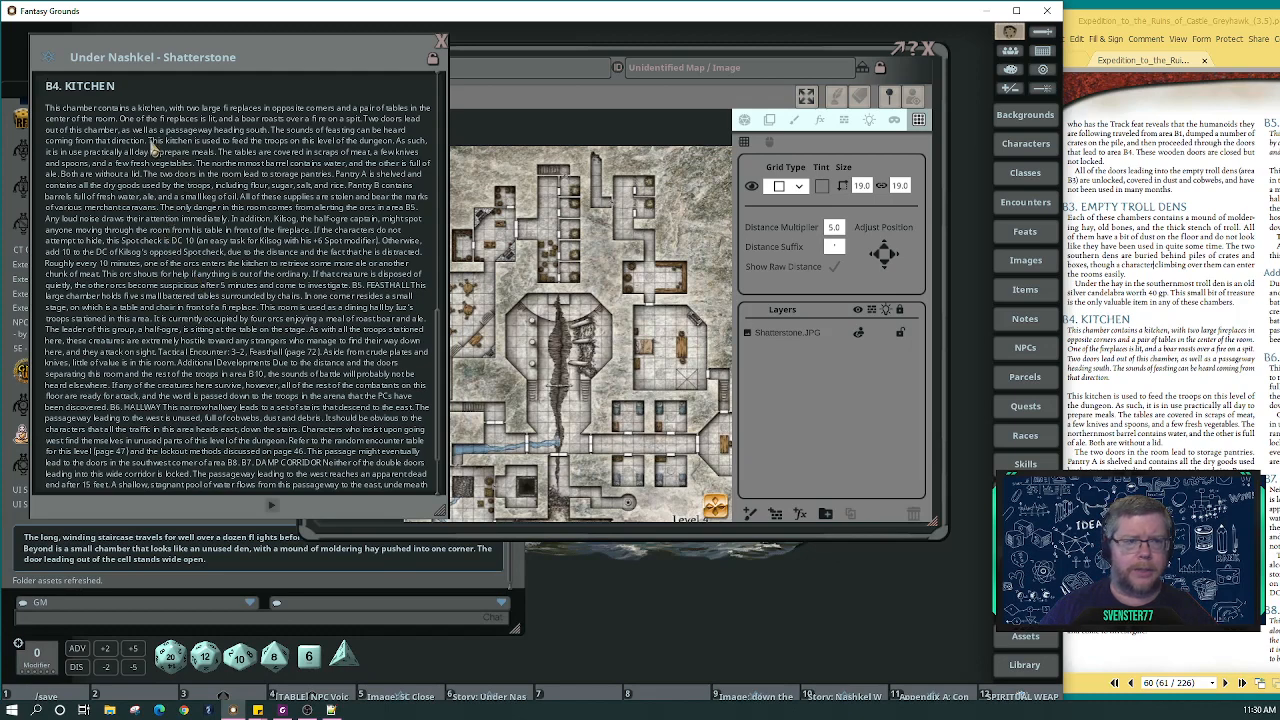
key(Return)
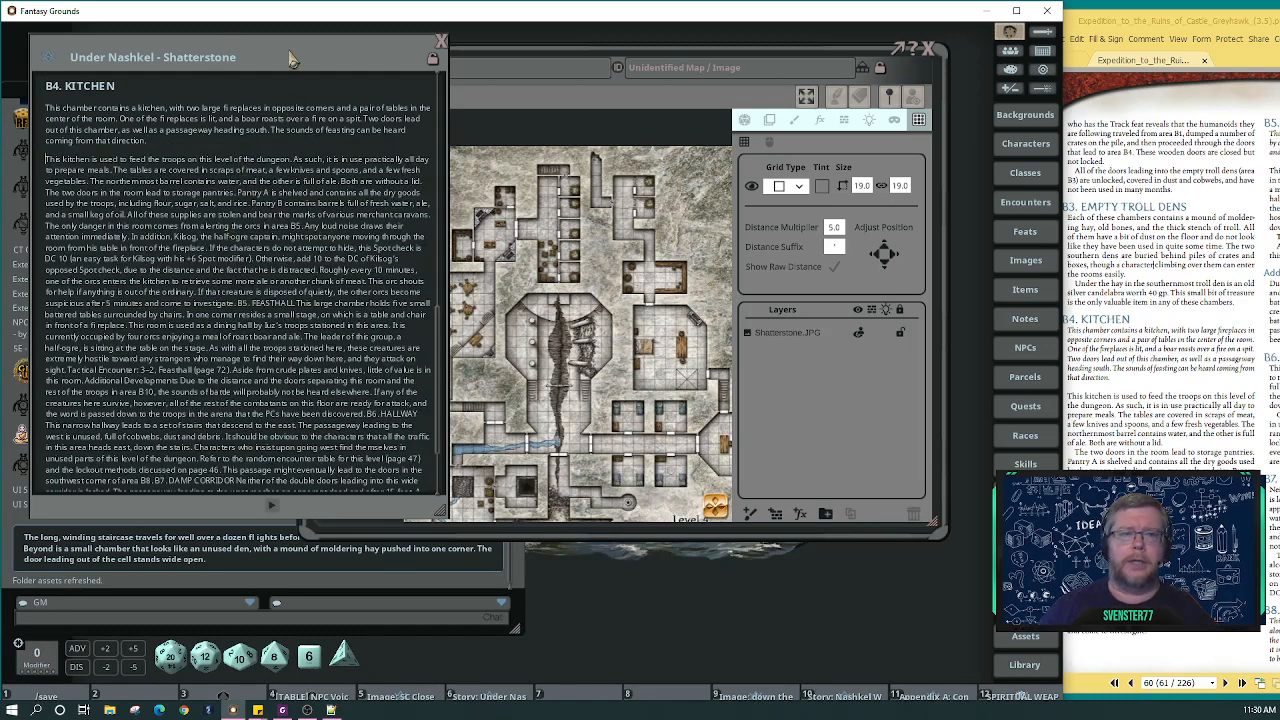
drag(287, 57, 318, 102)
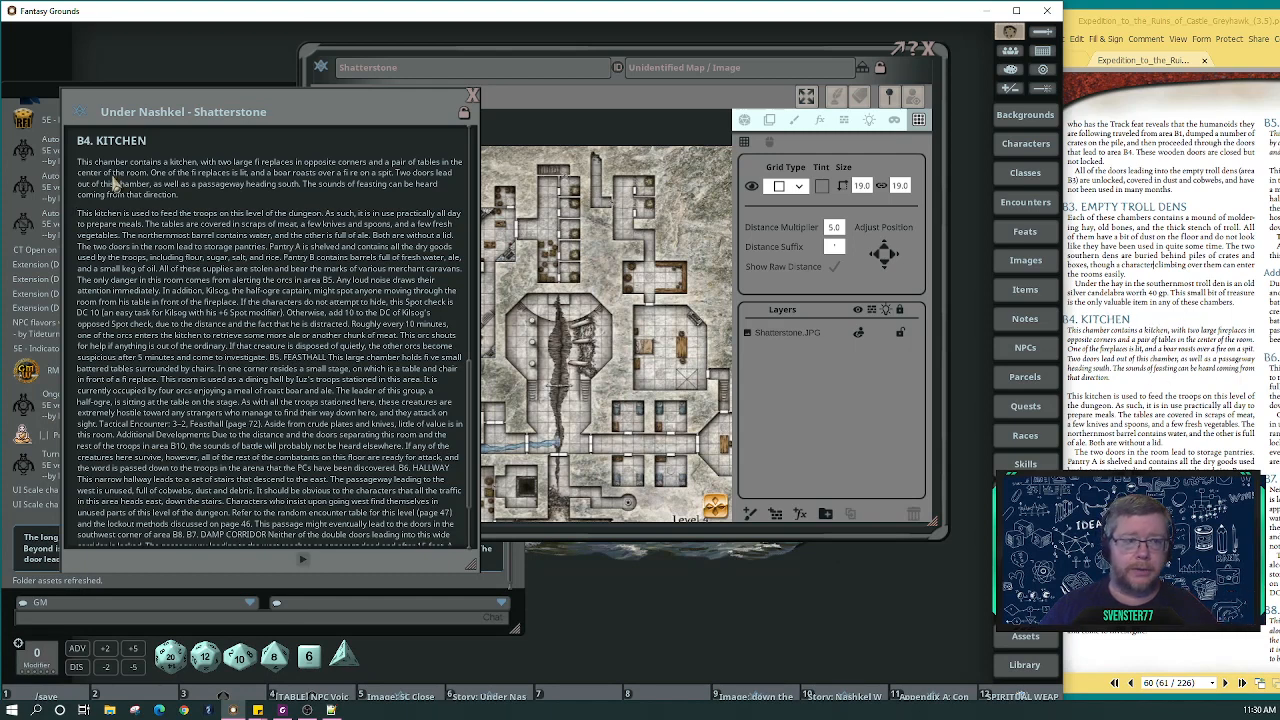
key(ctrl)
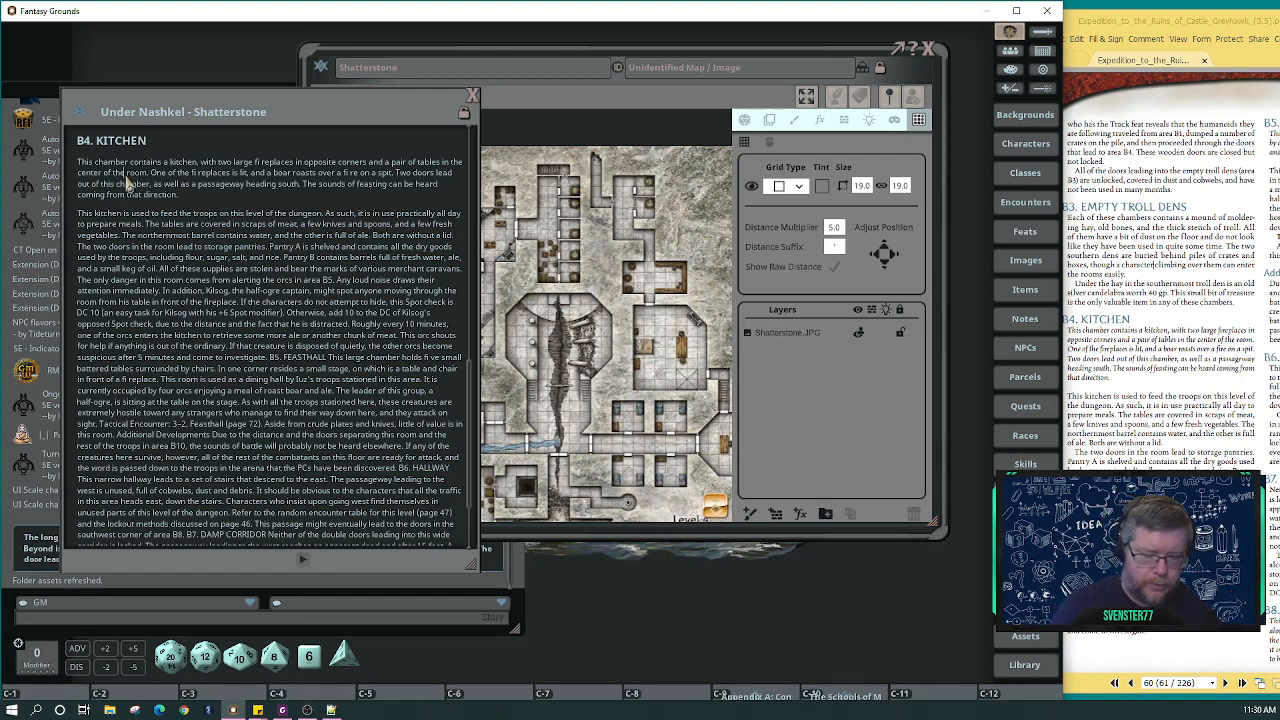
key(ctrl+3)
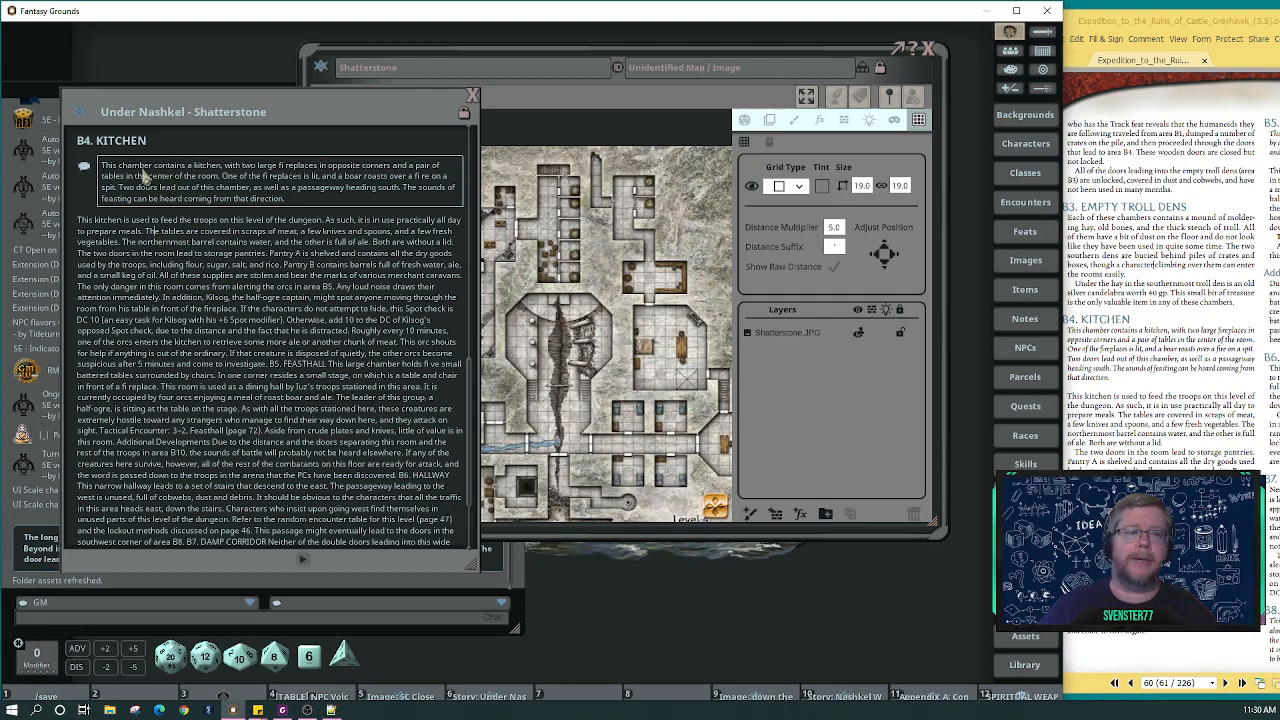
Move the story window aside to uncover the chat and send the framed kitchen description to it.
drag(157, 118, 532, 112)
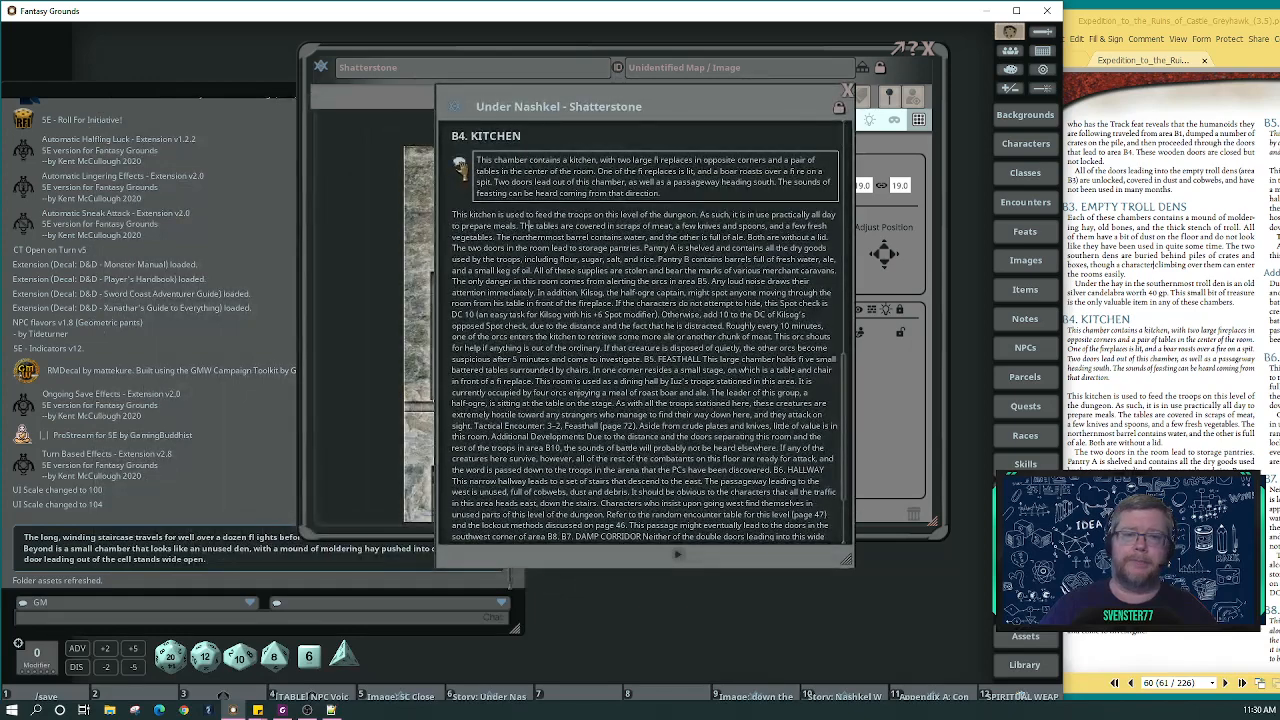
click(460, 165)
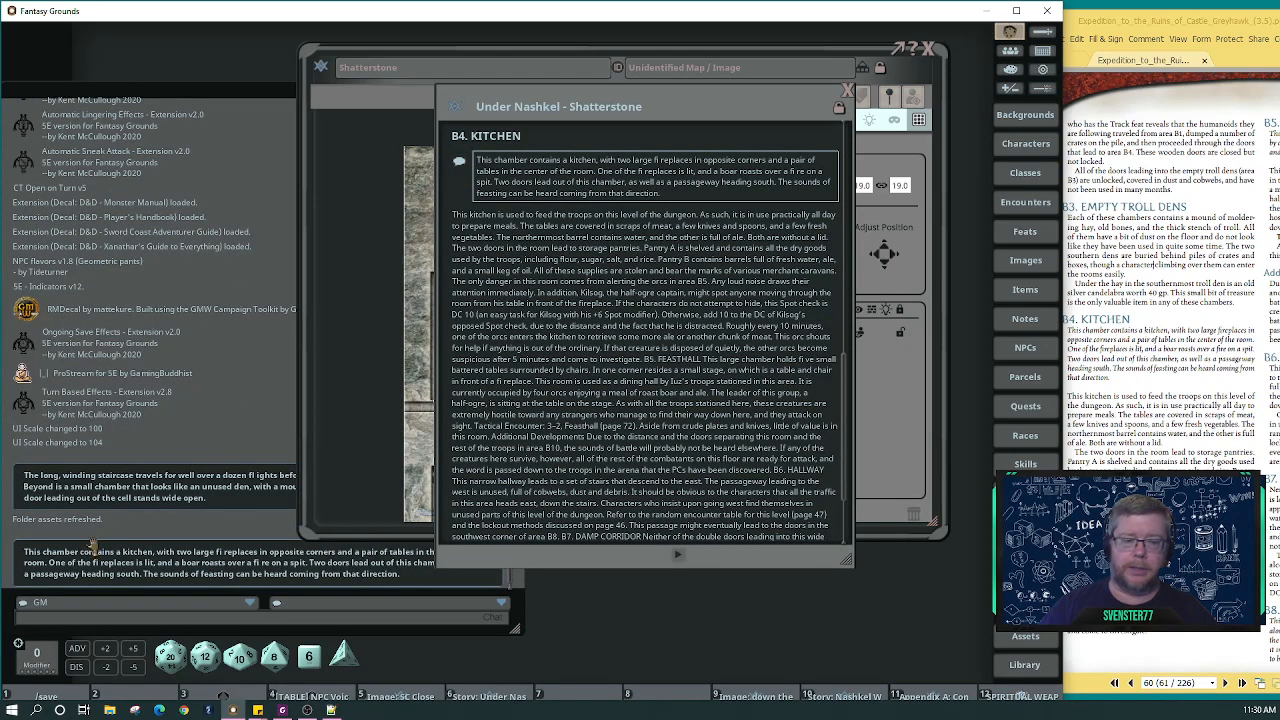
drag(647, 88, 249, 65)
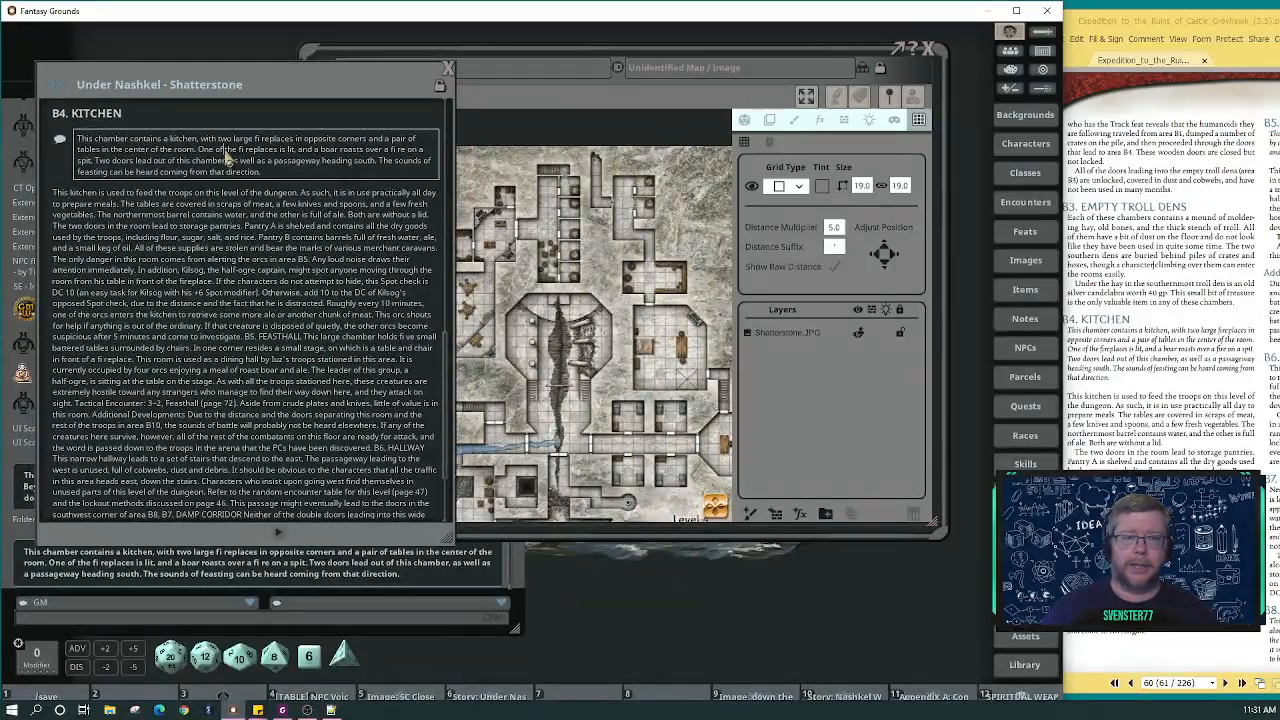
Try the Body Text format on the framed kitchen description, and undo the change.
right_click(226, 152)
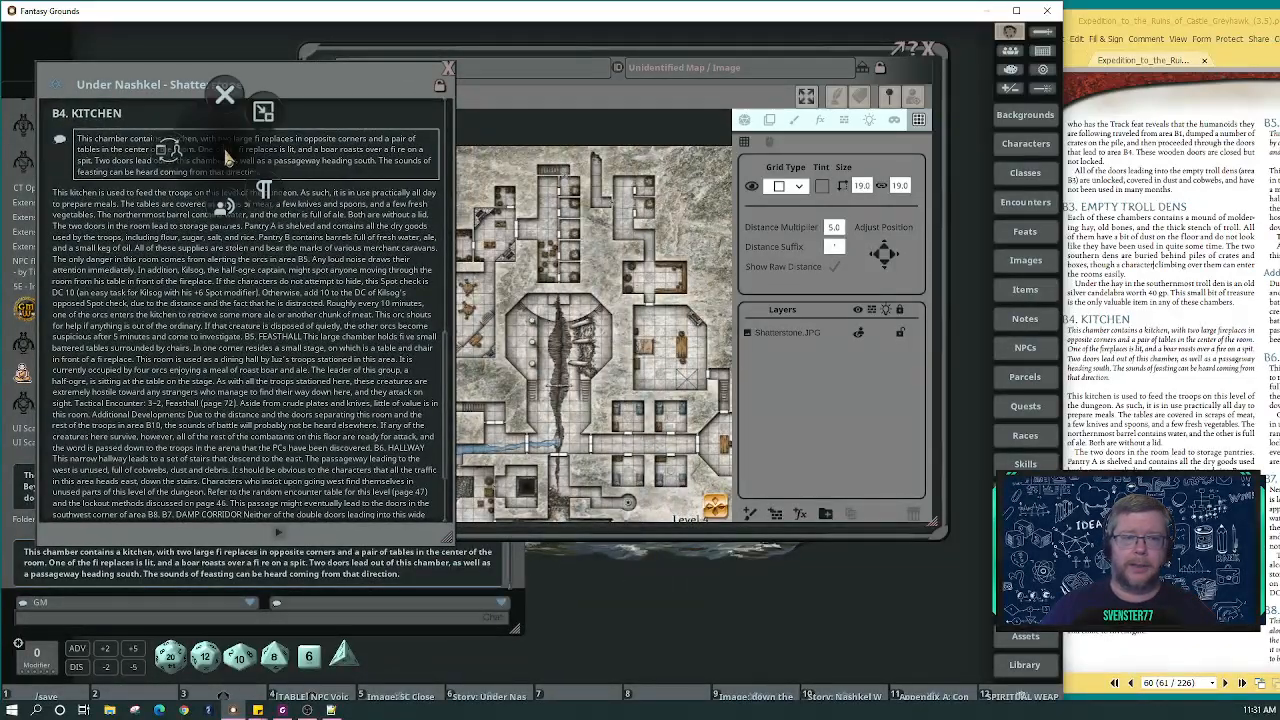
click(265, 191)
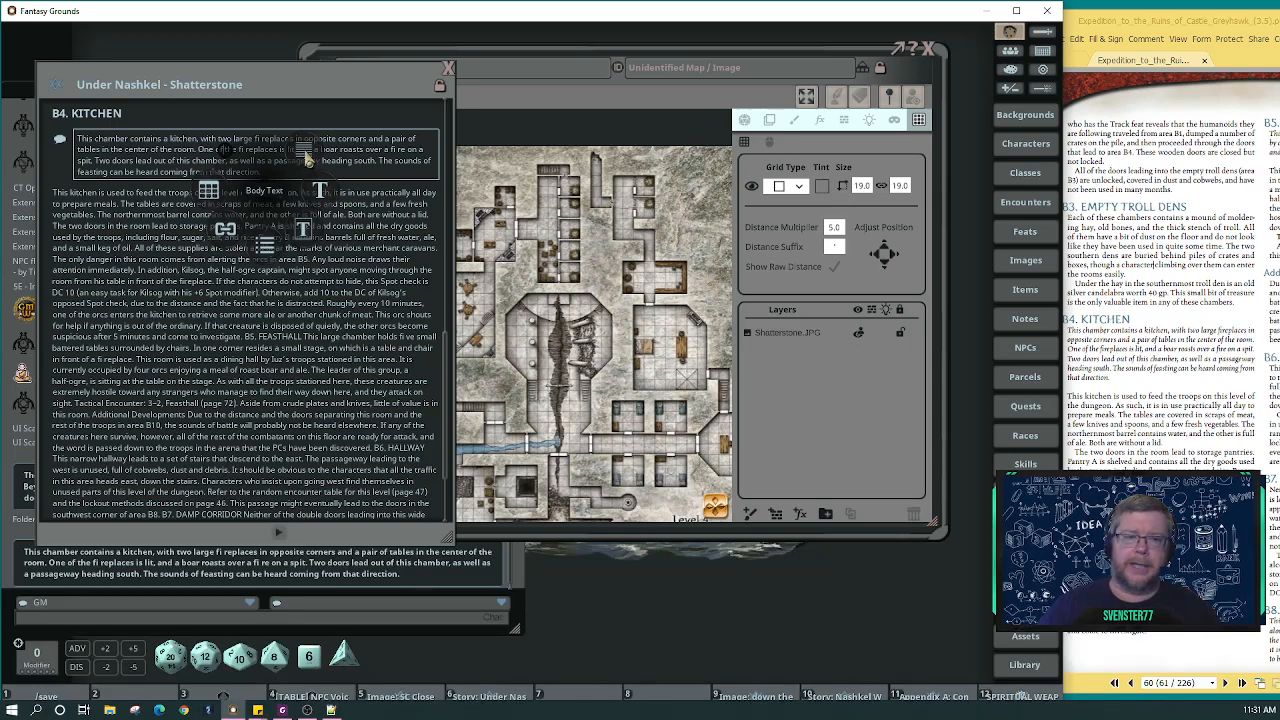
click(305, 160)
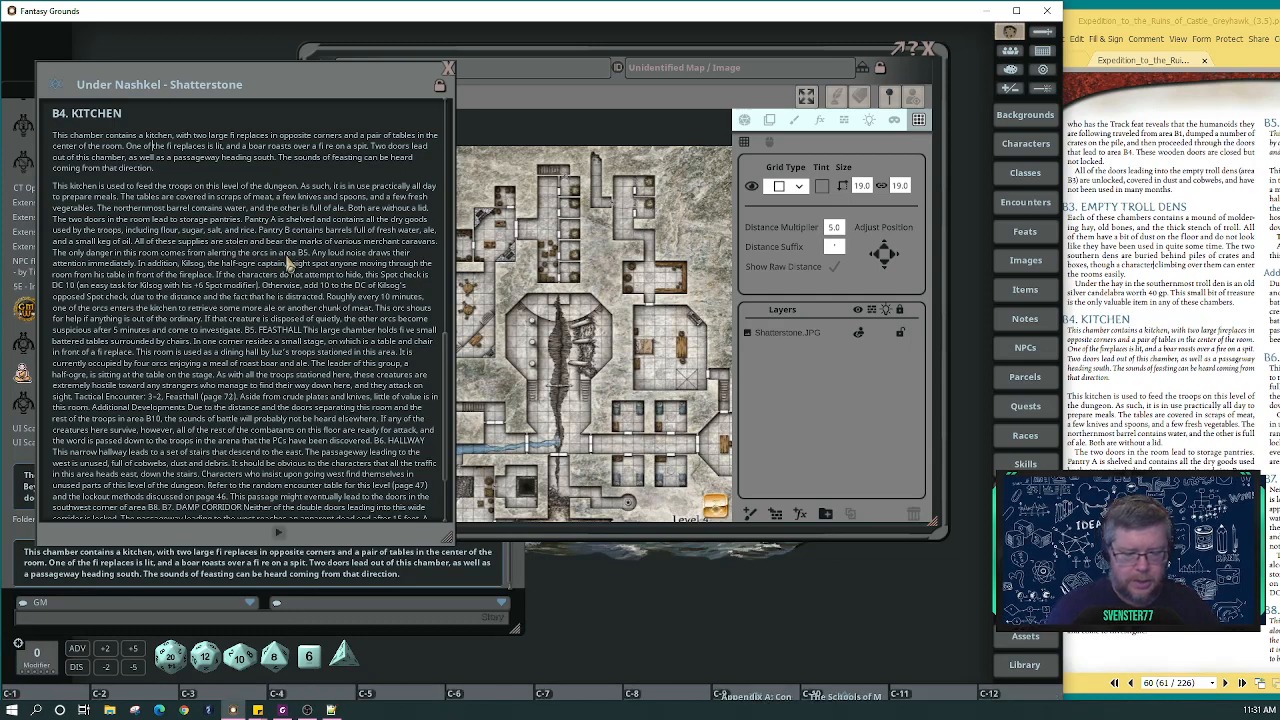
key(ctrl+z)
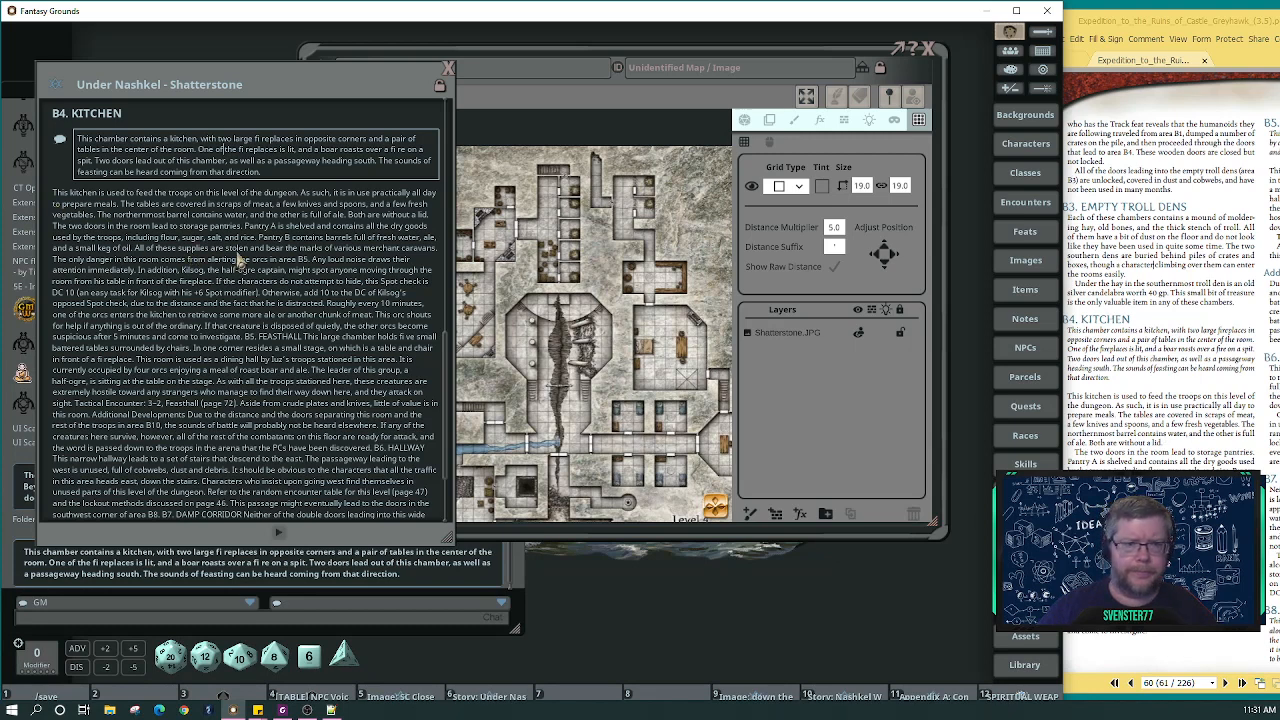
Start new B4. KITCHEN paragraphs at "The two doors in the room" and "The only danger", and widen the story window slightly.
click(430, 216)
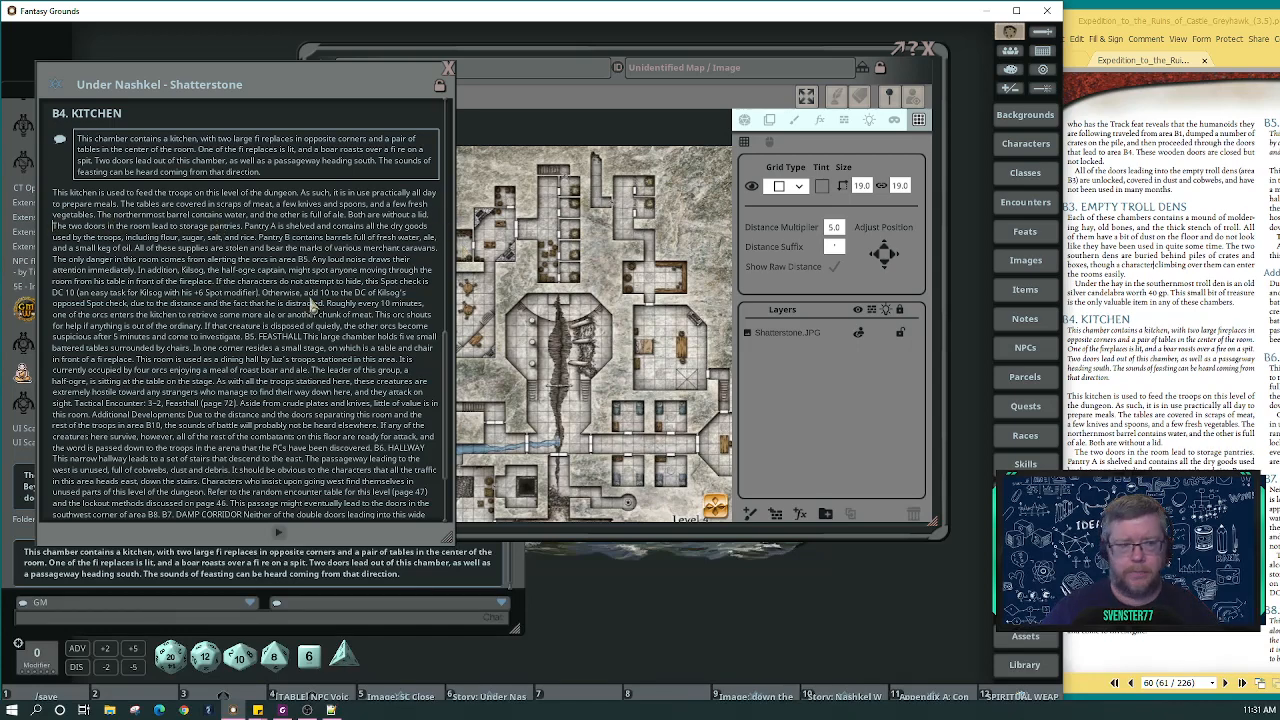
key(Return)
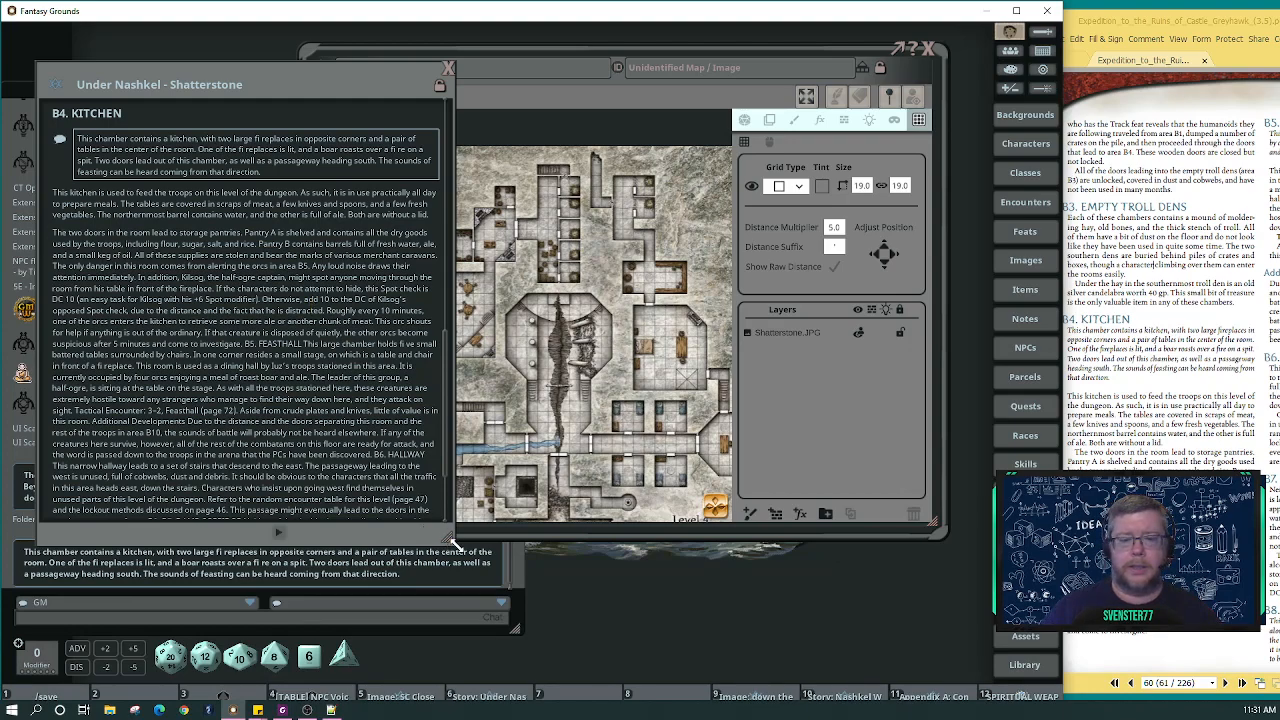
drag(452, 543, 594, 543)
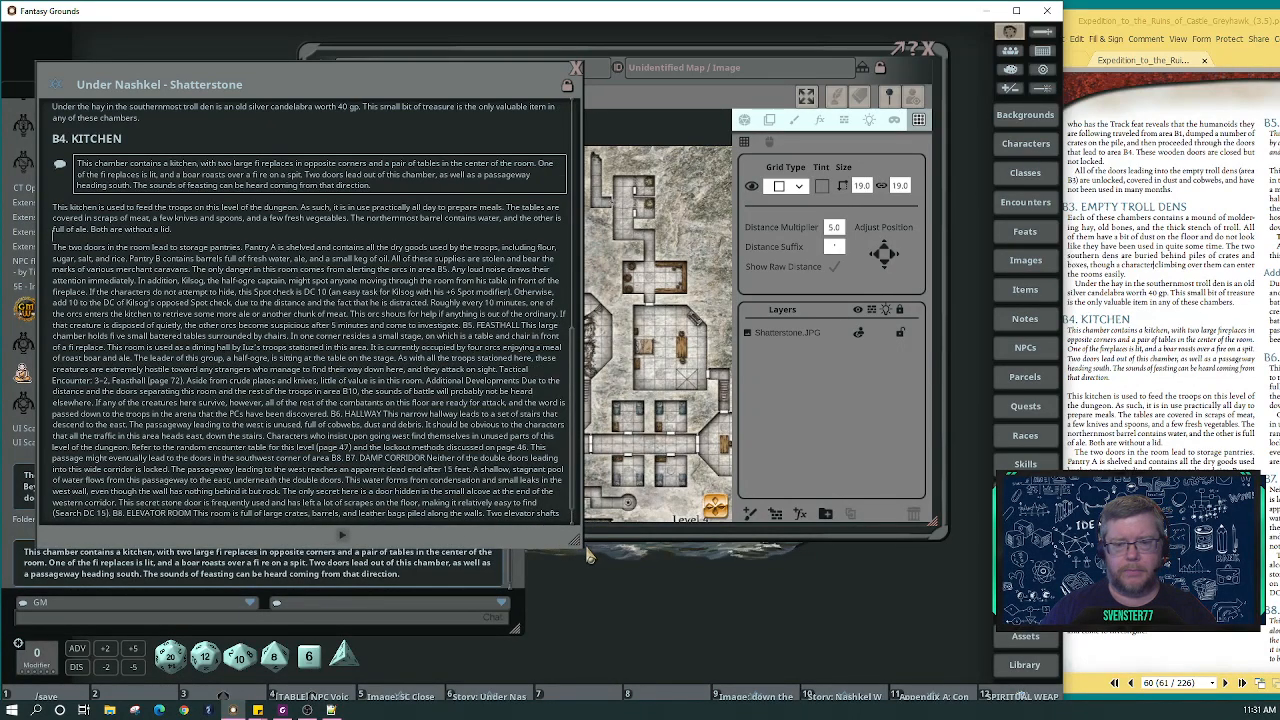
drag(581, 545, 494, 553)
scroll(283, 300, down, 3)
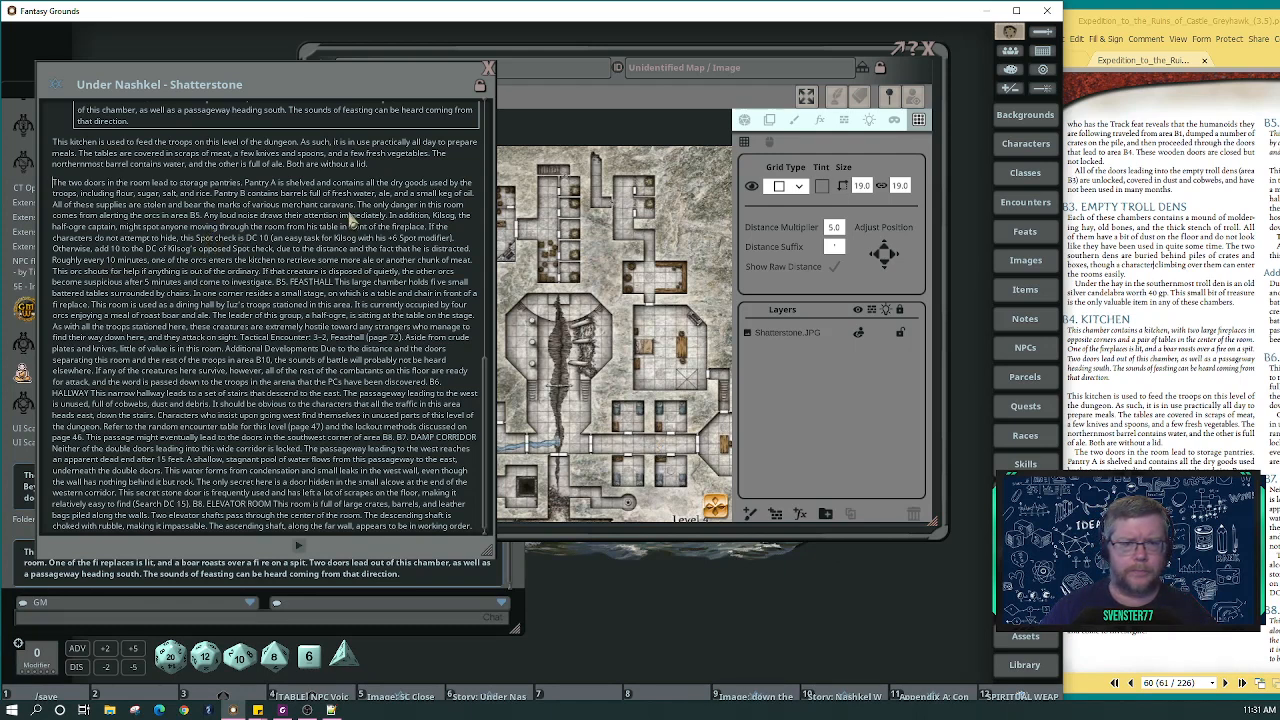
click(357, 208)
key(Return)
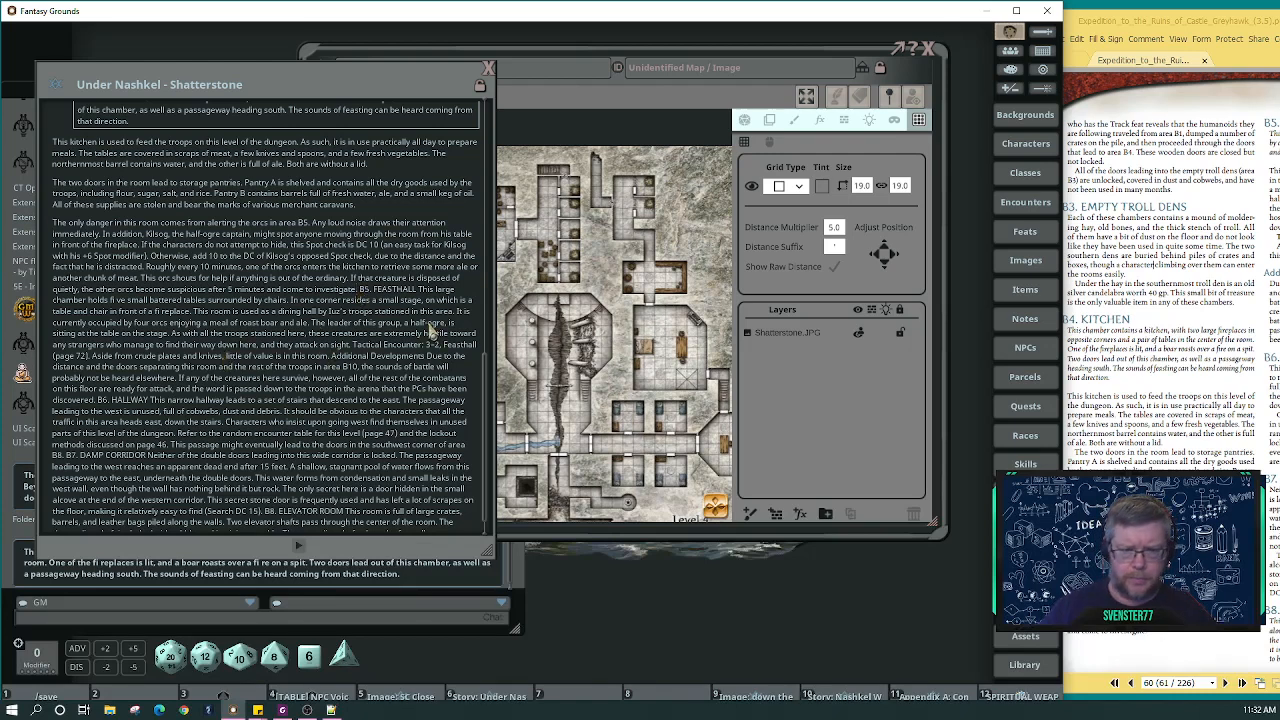
Split B5. FEASTHALL onto its own line above its room description and format it as a heading.
key(Return)
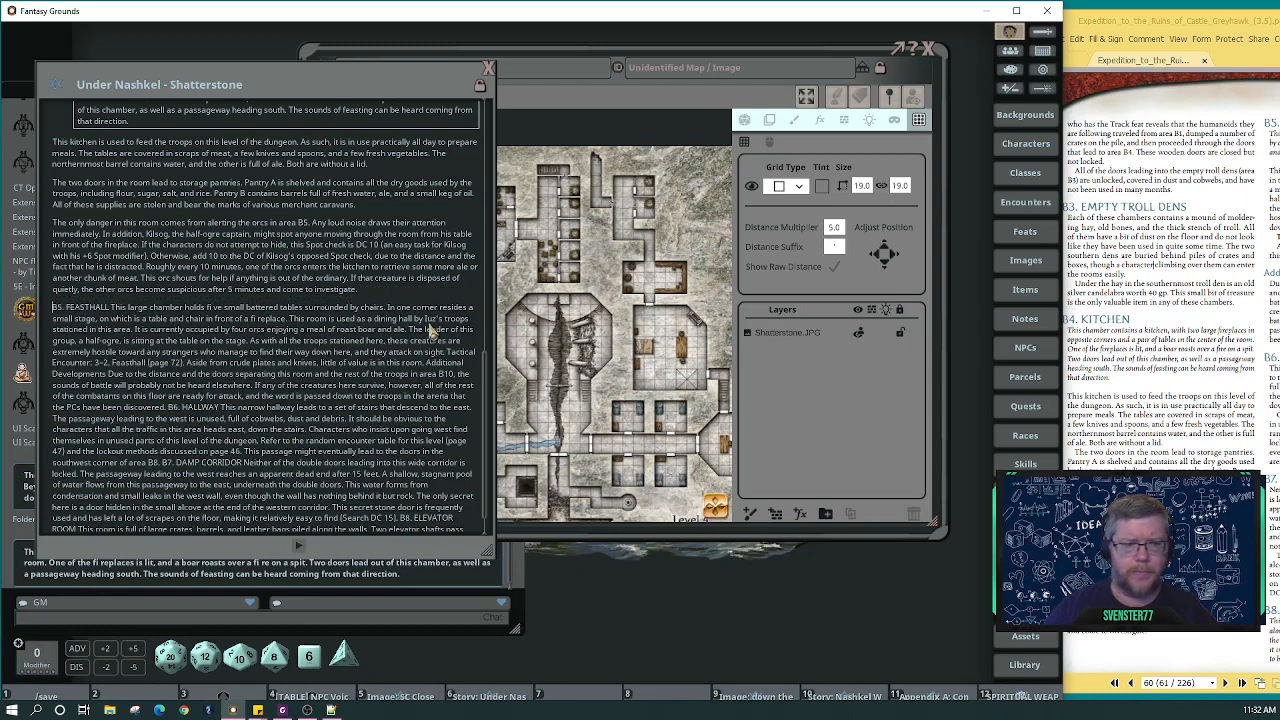
key(Right)
key(Right)
key(Right)
key(Right)
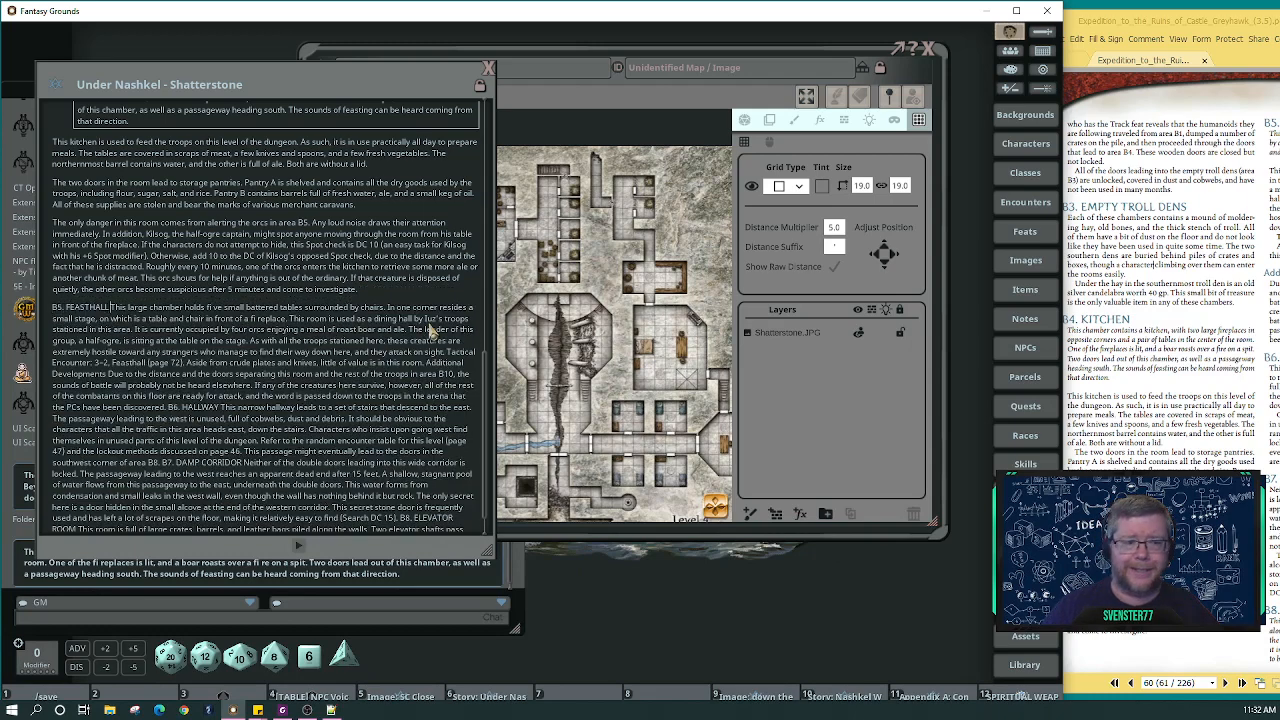
key(Return)
key(Up)
key(ctrl+3)
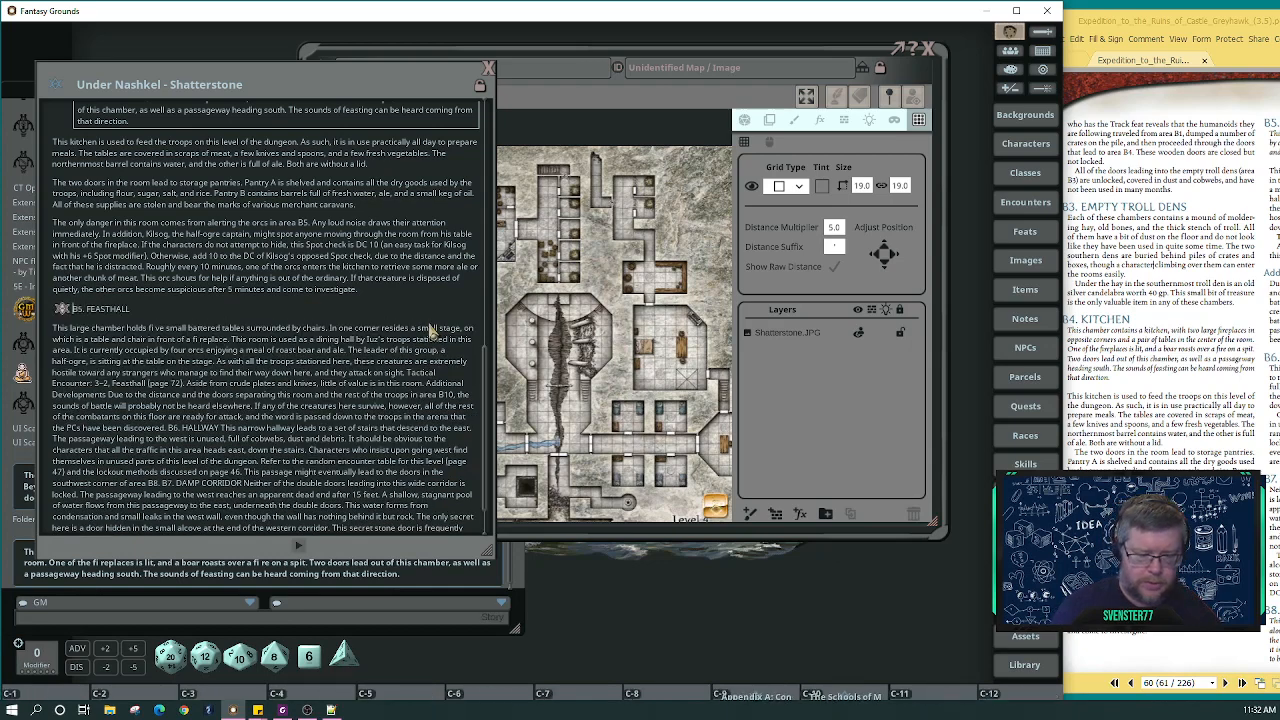
key(ctrl+1)
key(Down)
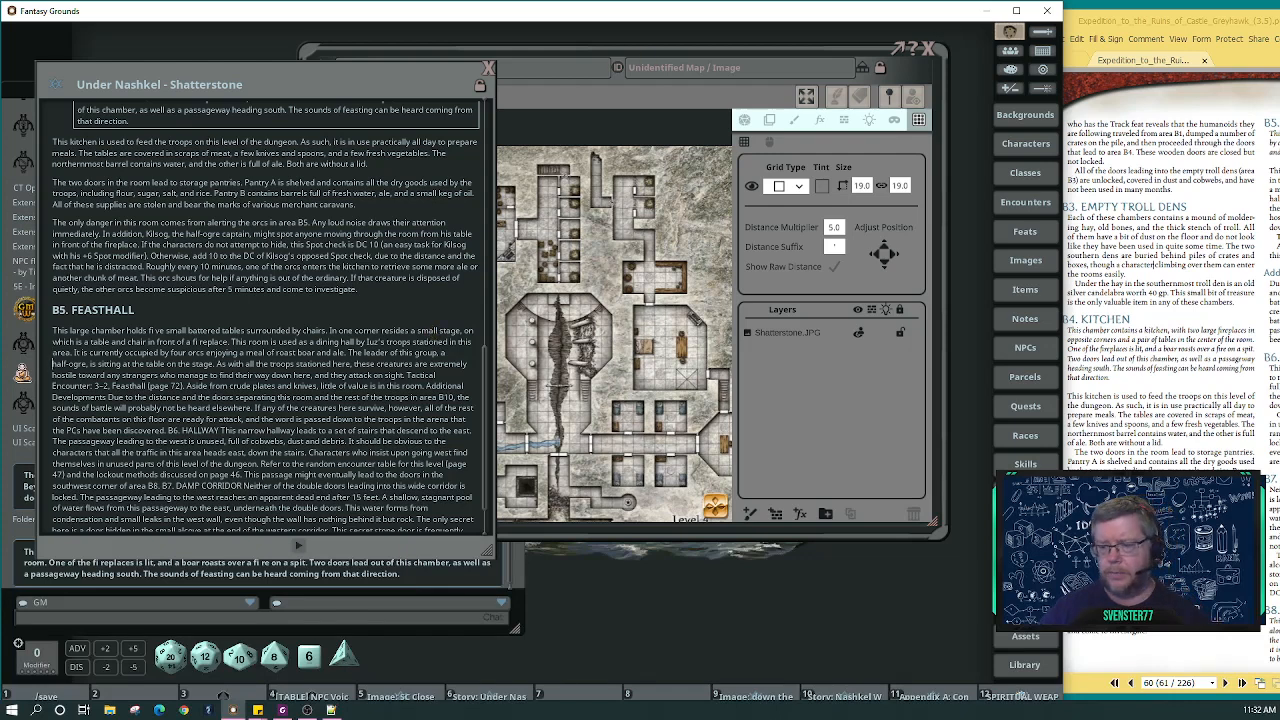
Shift the PDF window so its B5. FEASTHALL column stays readable beside Fantasy Grounds, and return to the story entry.
click(1230, 63)
drag(1068, 24, 879, 30)
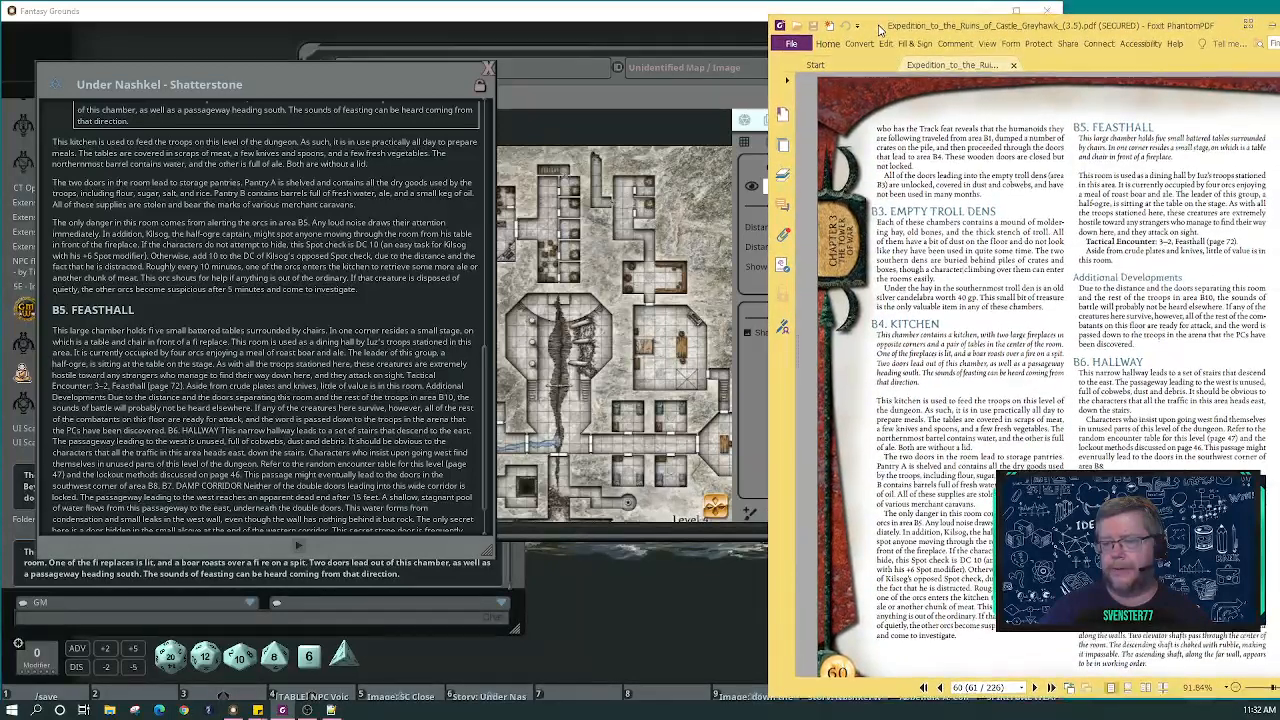
click(318, 364)
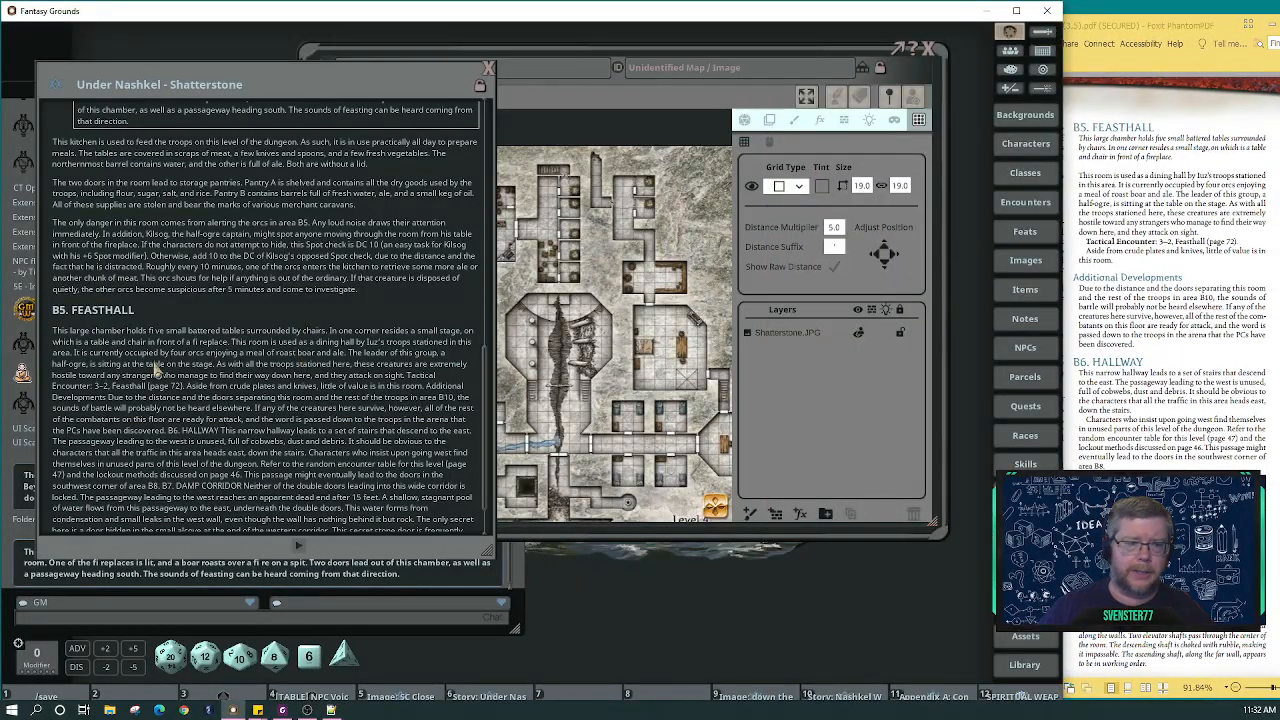
Start a new B5. FEASTHALL paragraph at "This room is used" and format the description above it as a framed chat block.
scroll(157, 368, down, 1)
scroll(157, 368, down, 2)
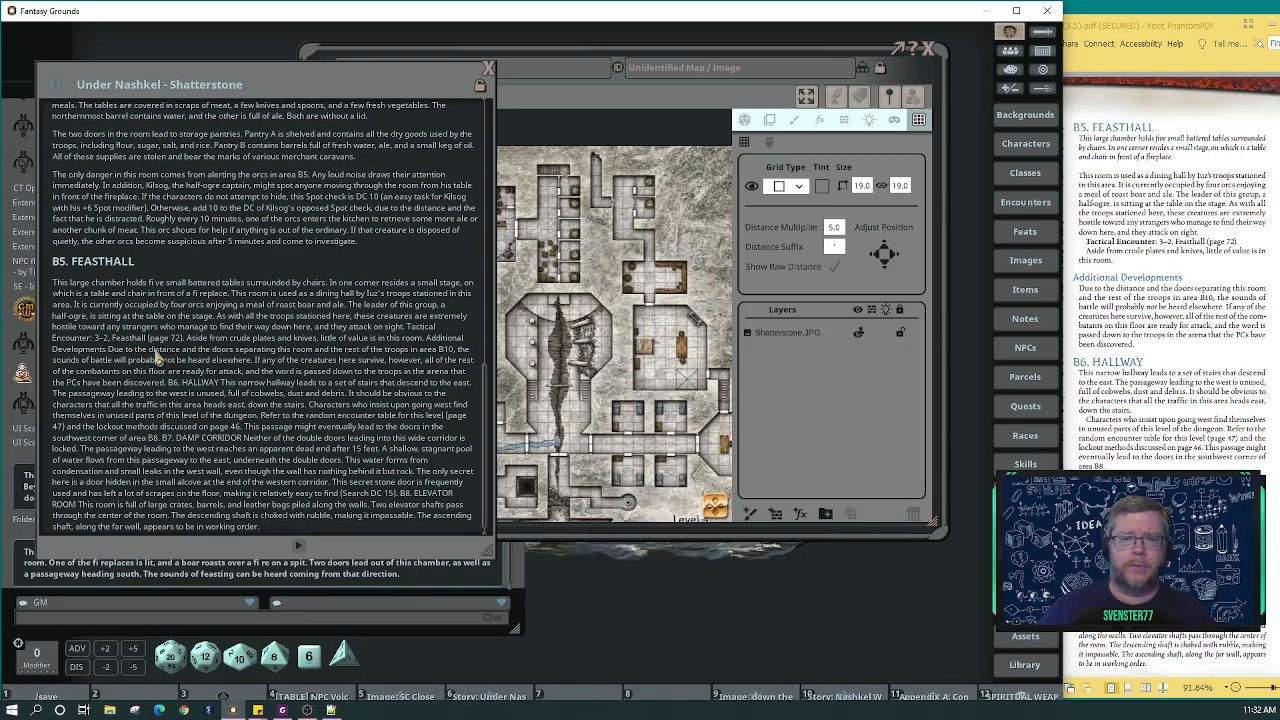
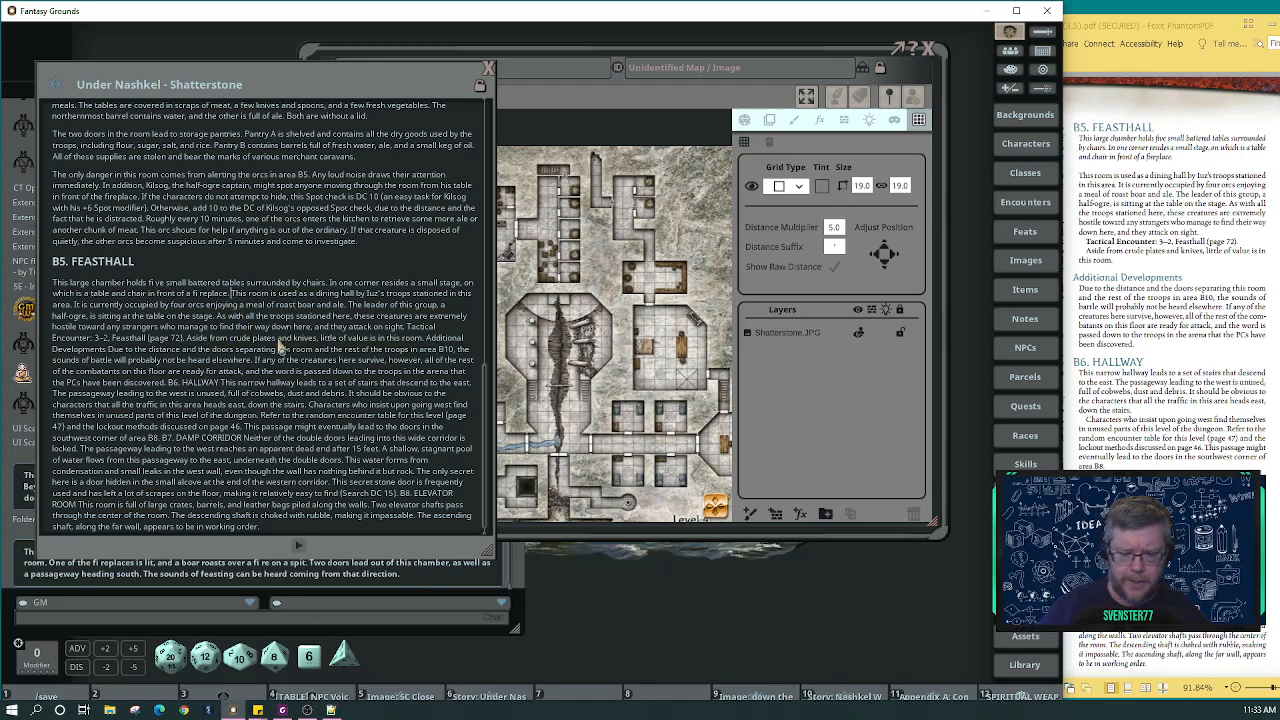
key(Return)
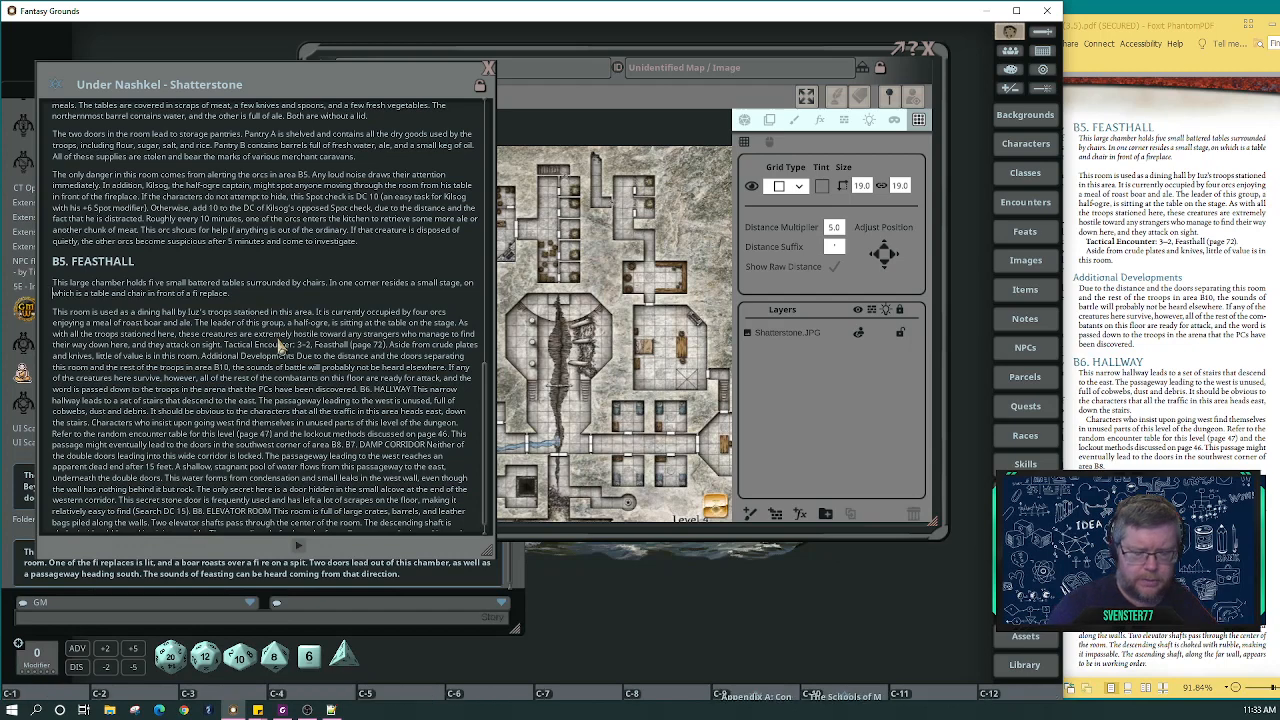
key(ctrl+3)
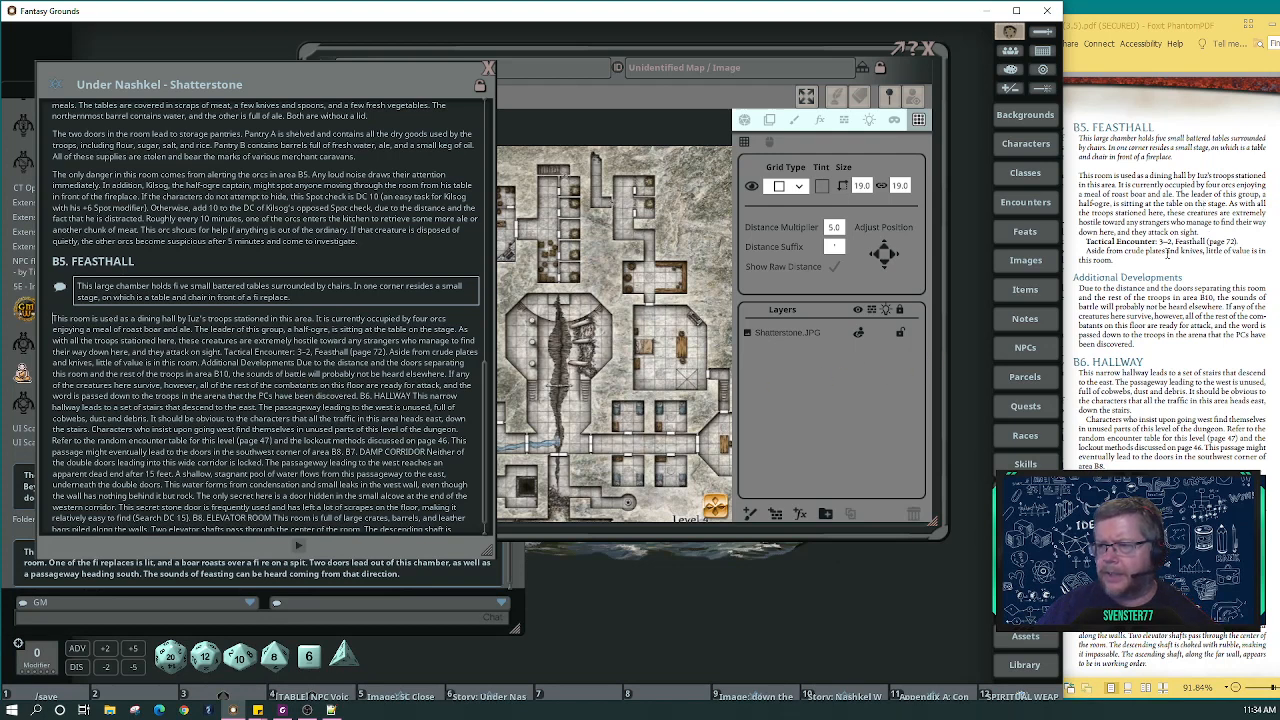
Put "Tactical Encounter: 3–2, Feasthall (page 72)." in its own paragraph, separate from the text before and after it.
click(227, 355)
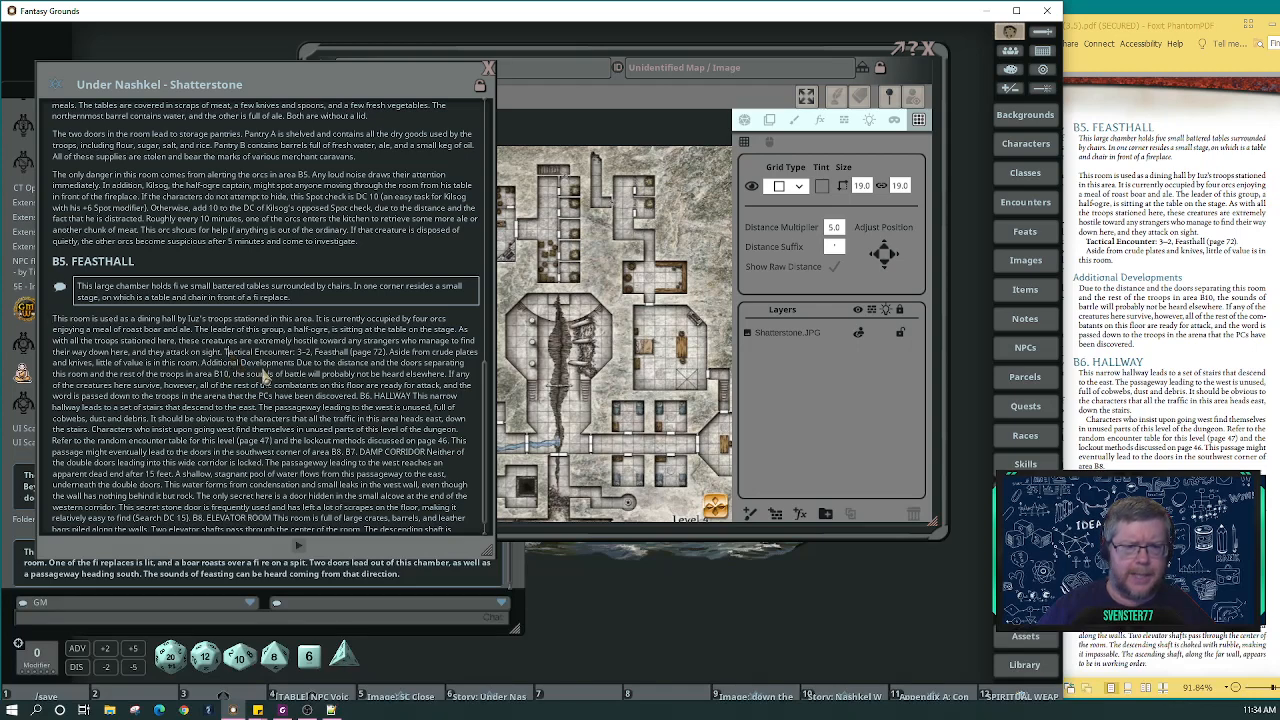
key(Return)
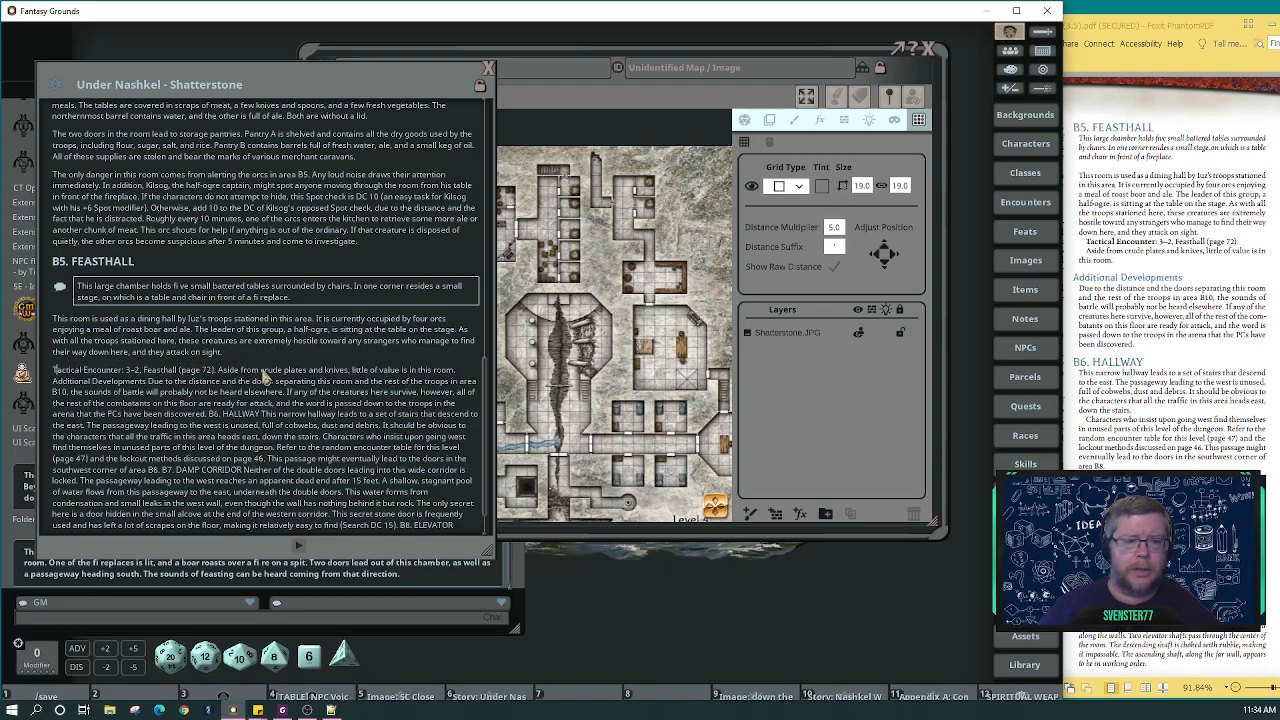
key(Right)
key(Right)
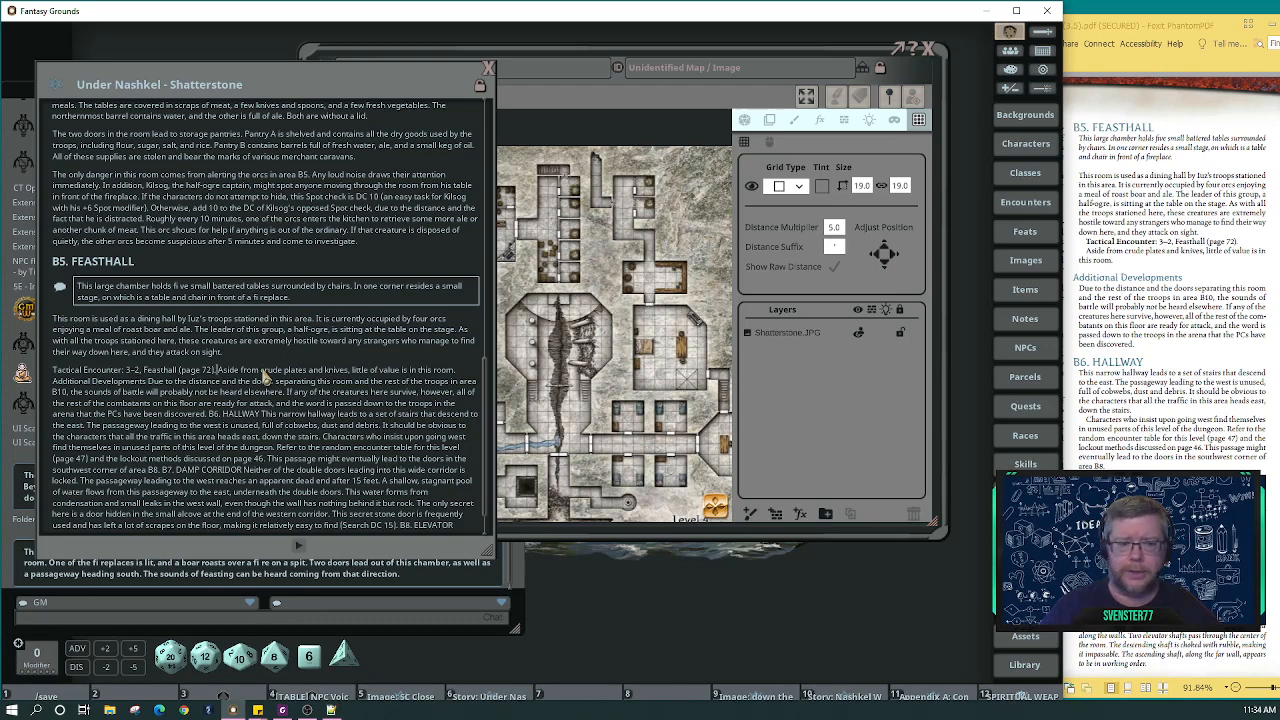
key(Return)
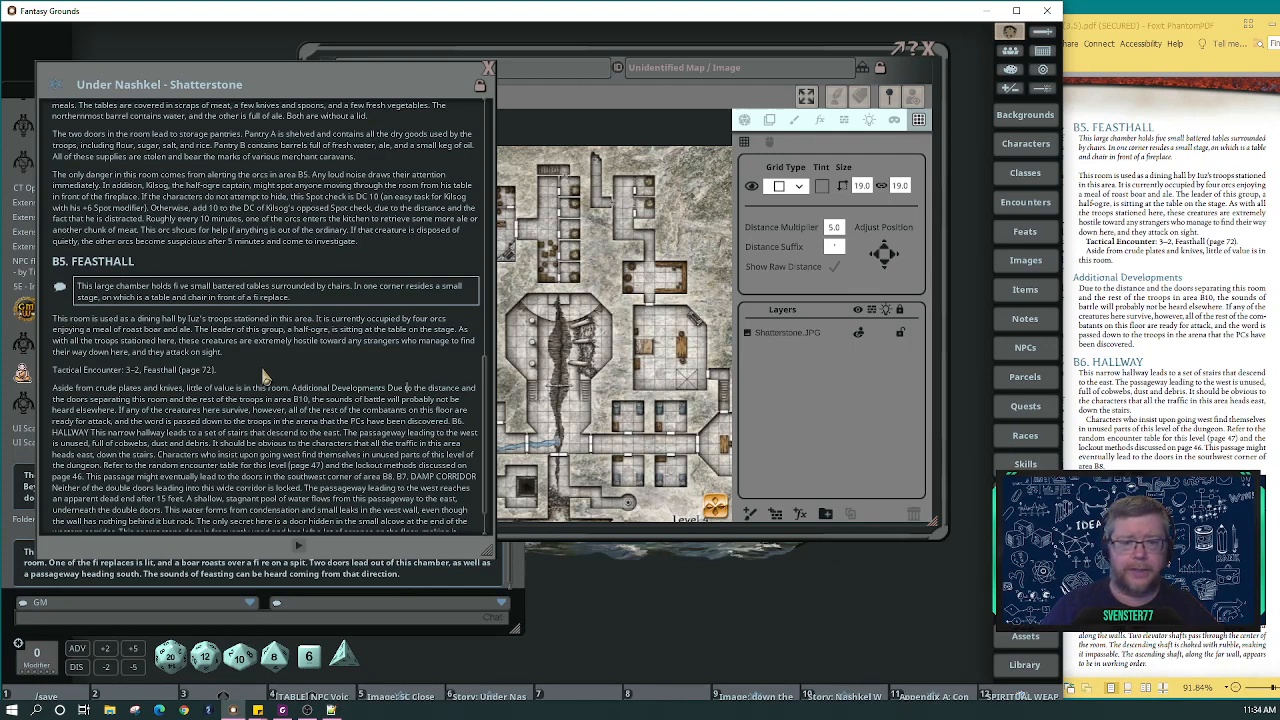
Split "Additional Developments" onto its own line and start the text after it at "Due to the distance" as a new paragraph.
click(292, 390)
key(Return)
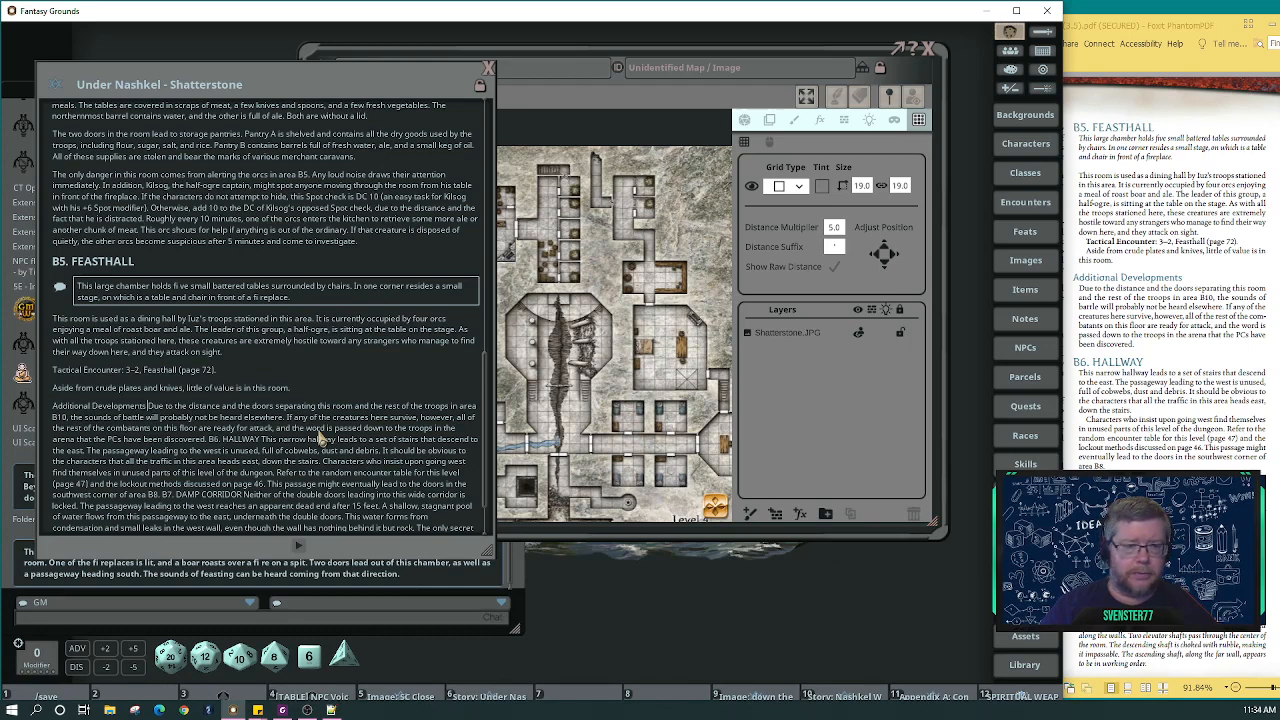
key(Return)
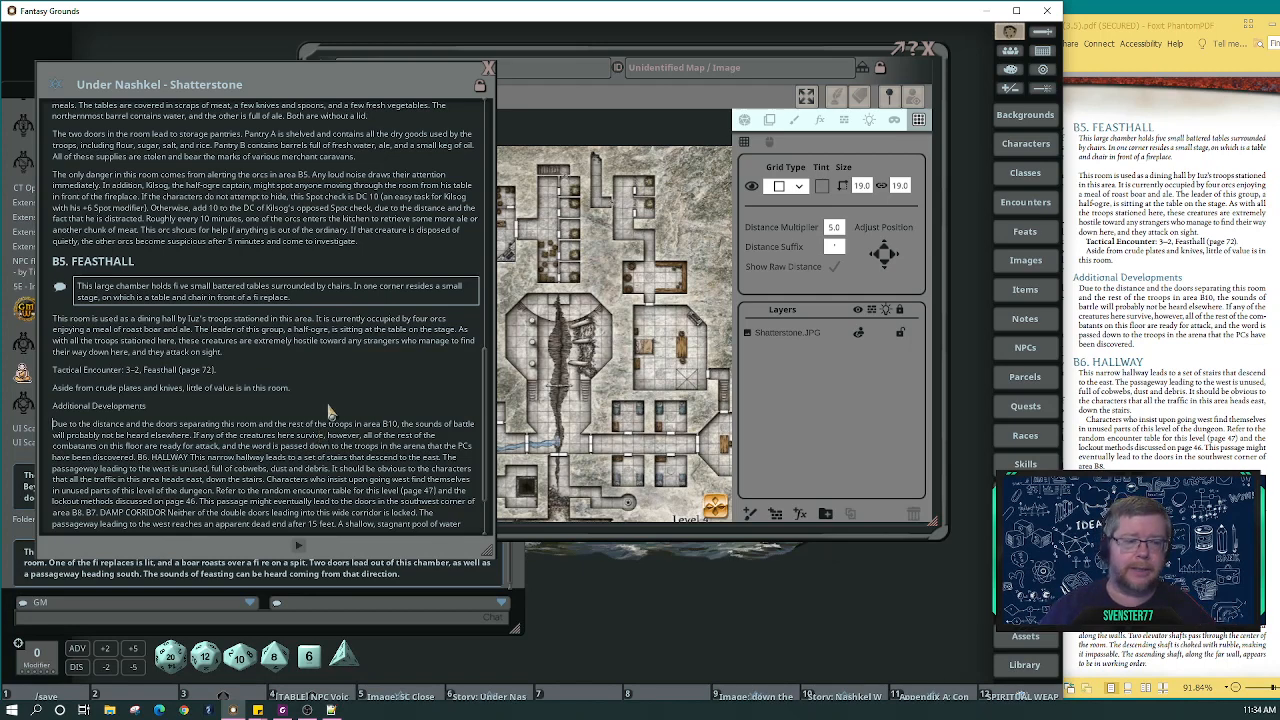
scroll(320, 375, down, 1)
scroll(320, 383, down, 2)
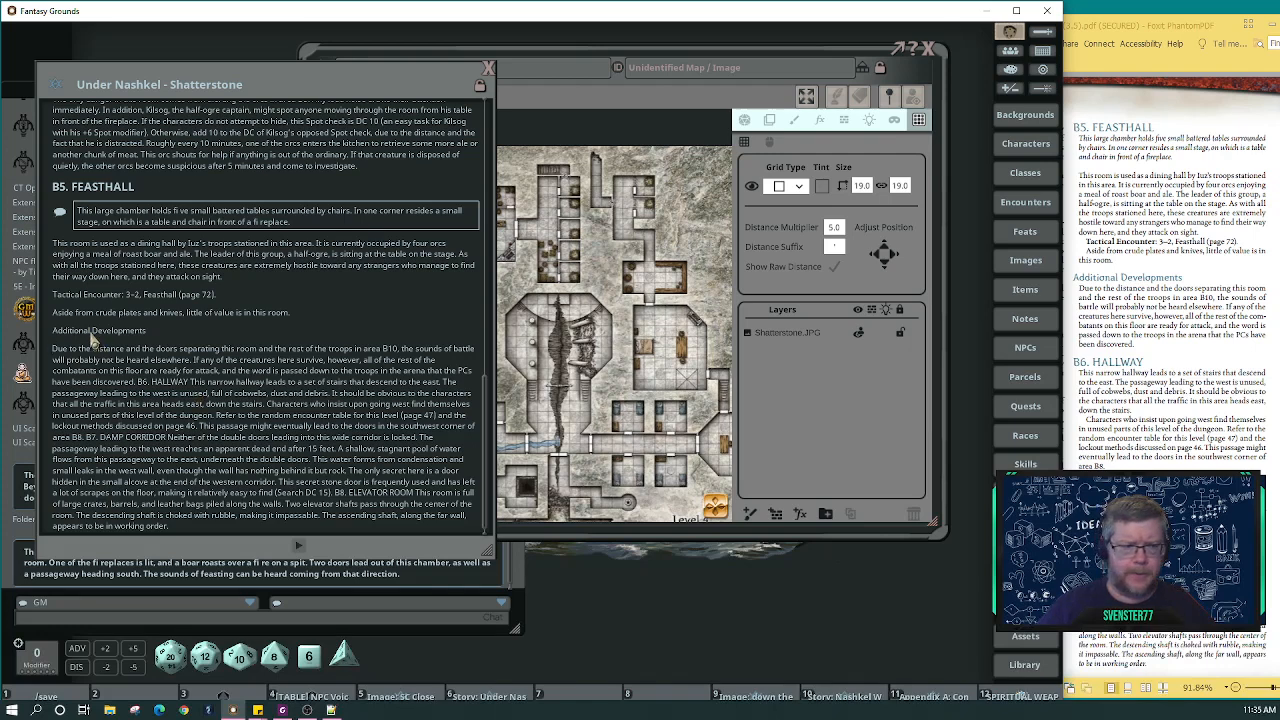
Format "Additional Developments" as a heading and make "Tactical Encounter:" bold in the B5. FEASTHALL section.
key(ctrl+2)
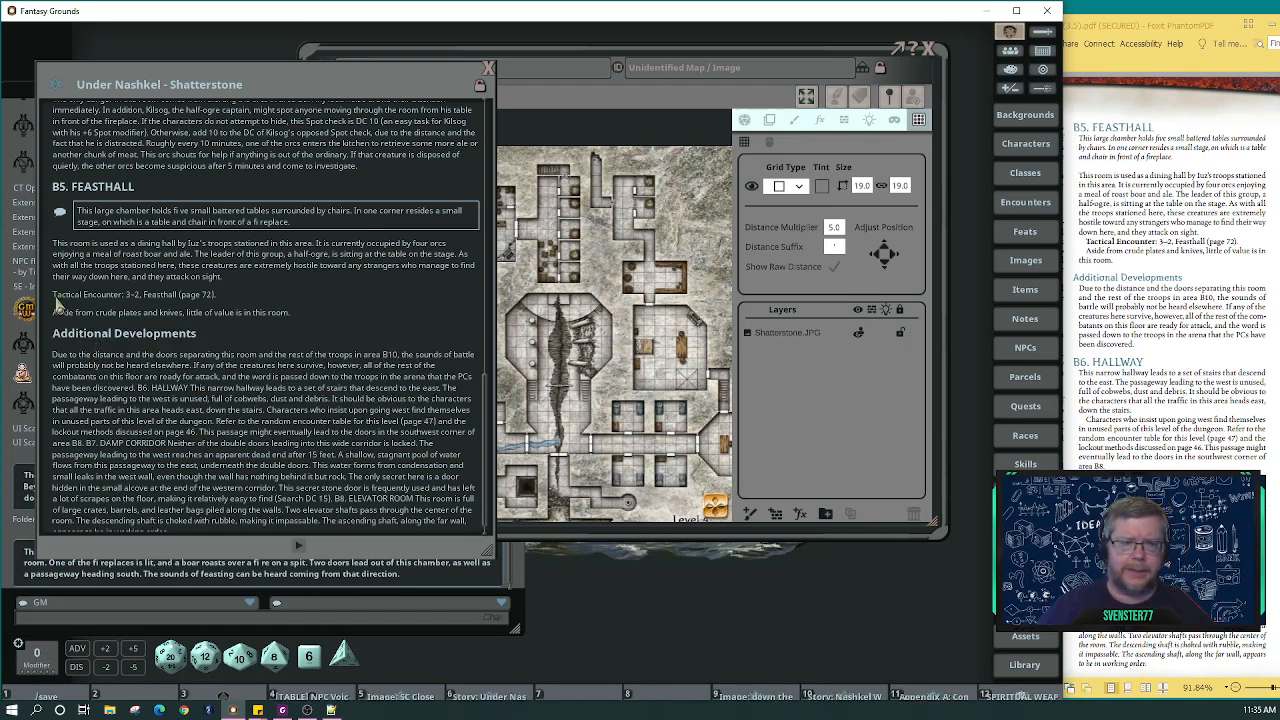
drag(57, 303, 126, 306)
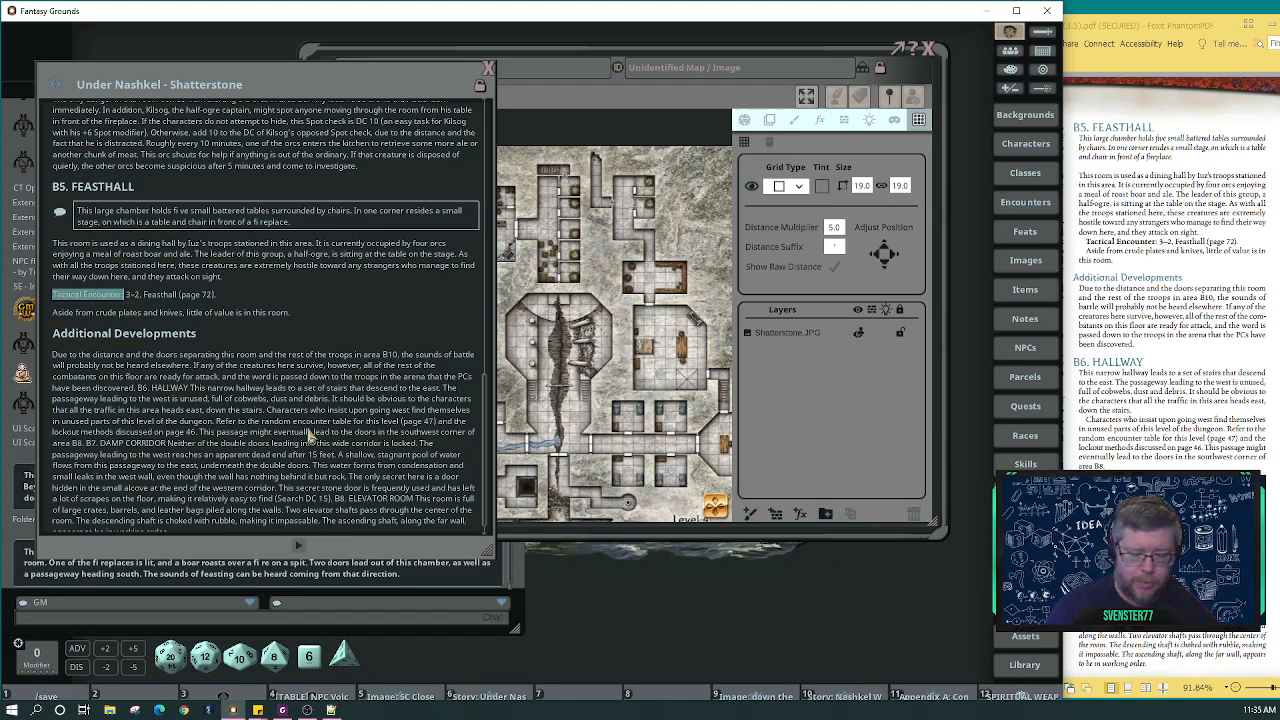
key(ctrl+b)
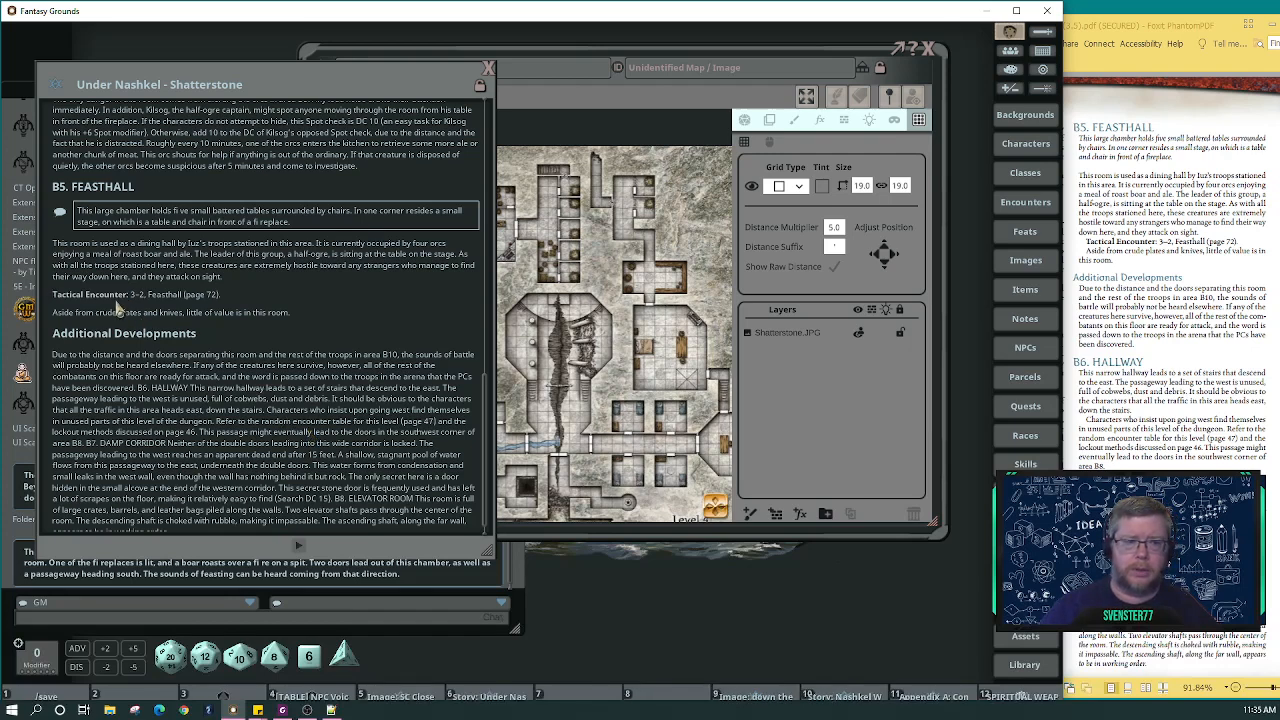
Italicize and underline the sentence "Aside from crude plates and knives, little of value is in this room.".
drag(57, 320, 295, 318)
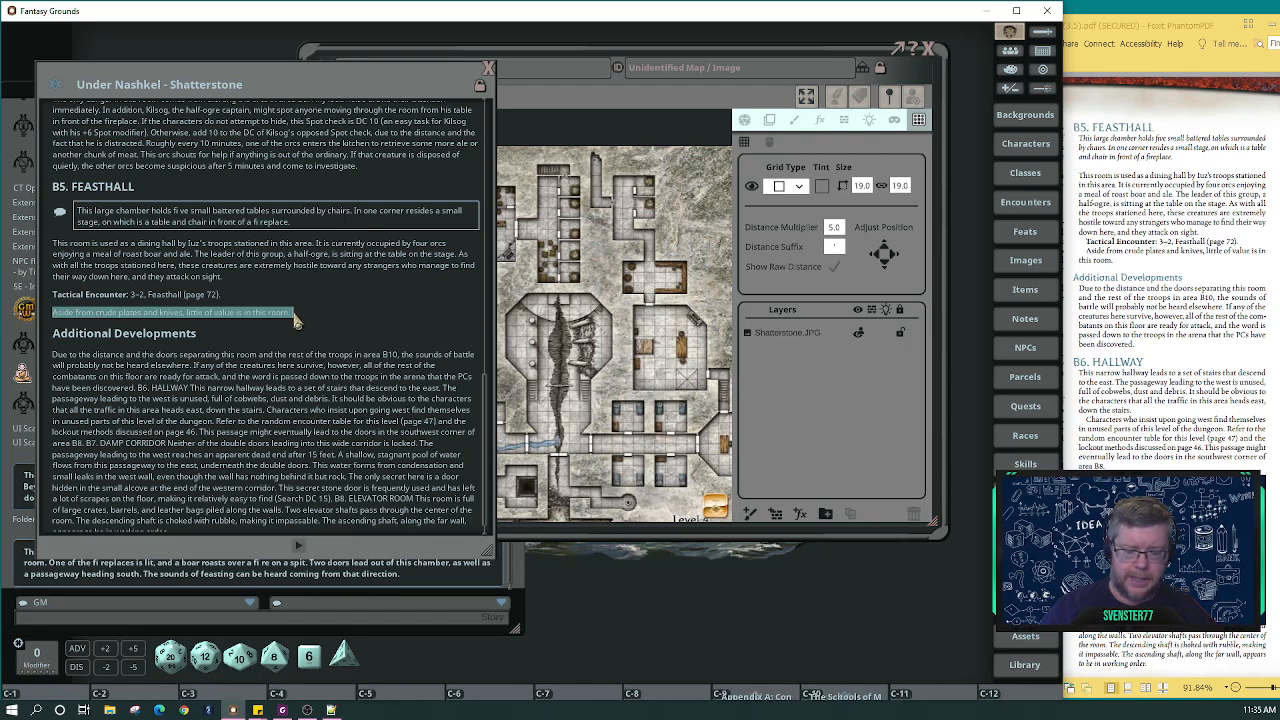
key(ctrl+i)
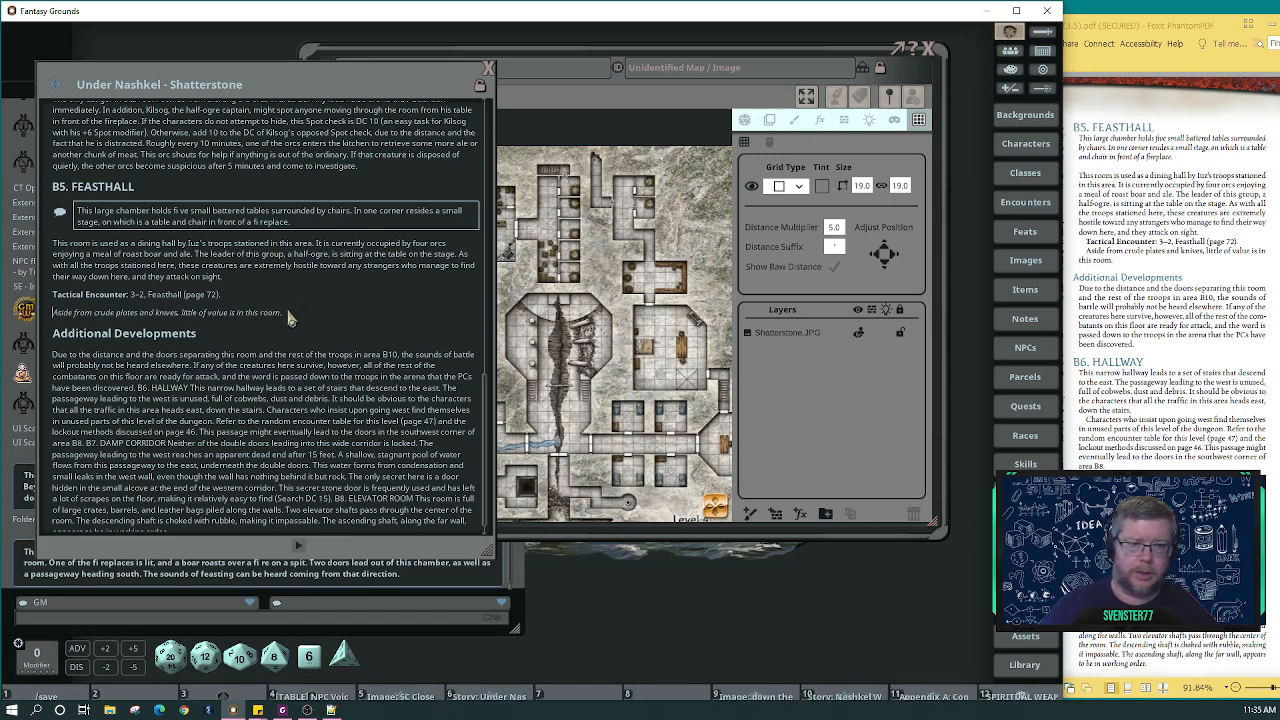
drag(292, 315, 46, 317)
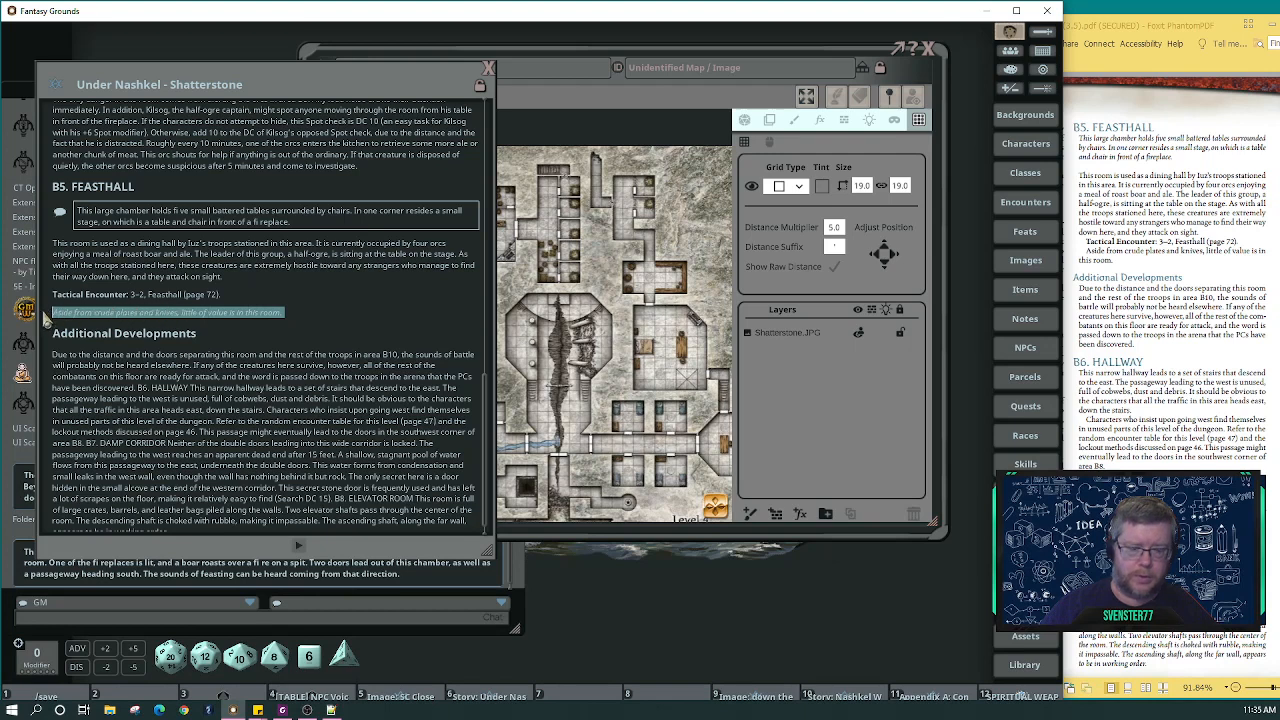
key(ctrl+u)
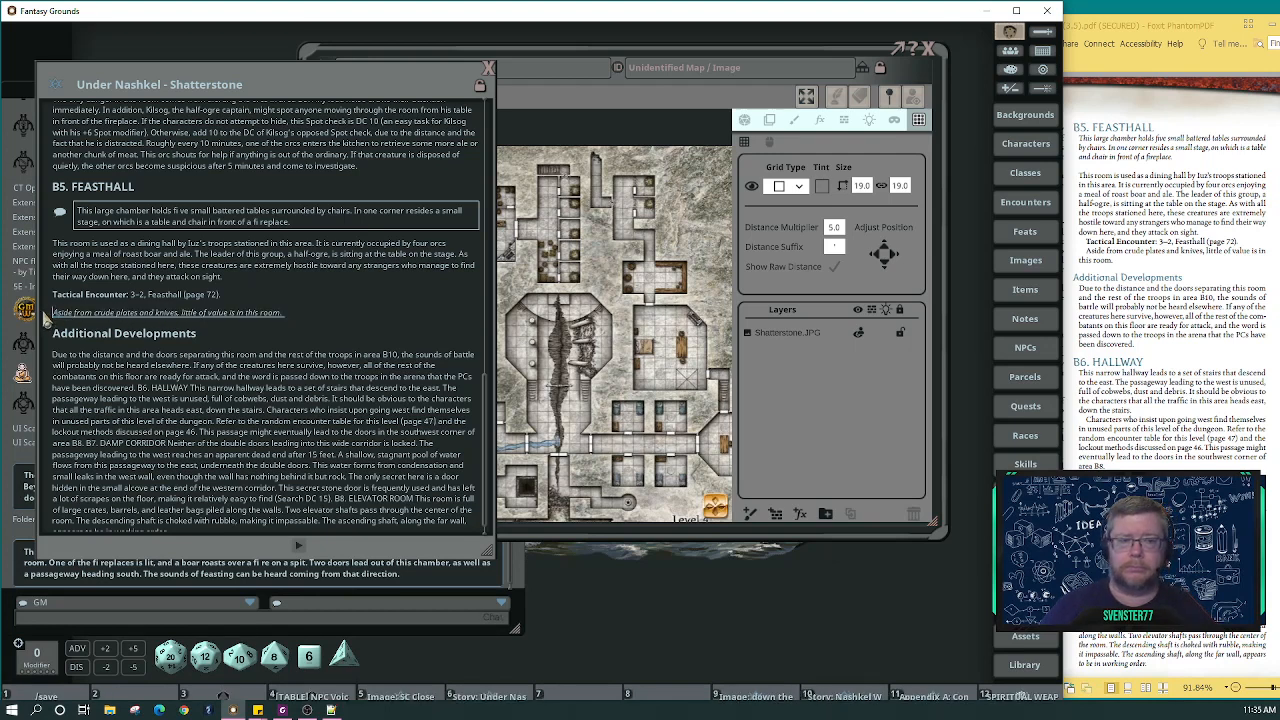
Remove the underline and italics from the "Aside from crude plates and knives" sentence.
drag(292, 316, 49, 317)
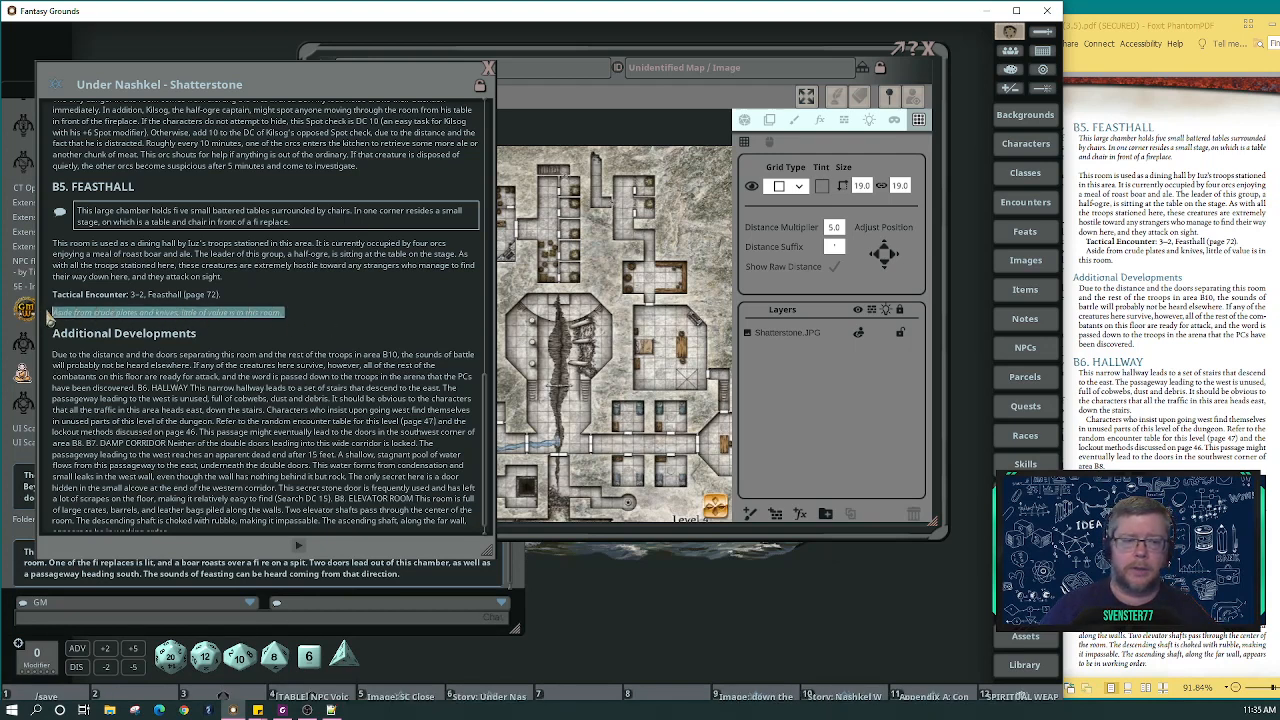
key(ctrl+u)
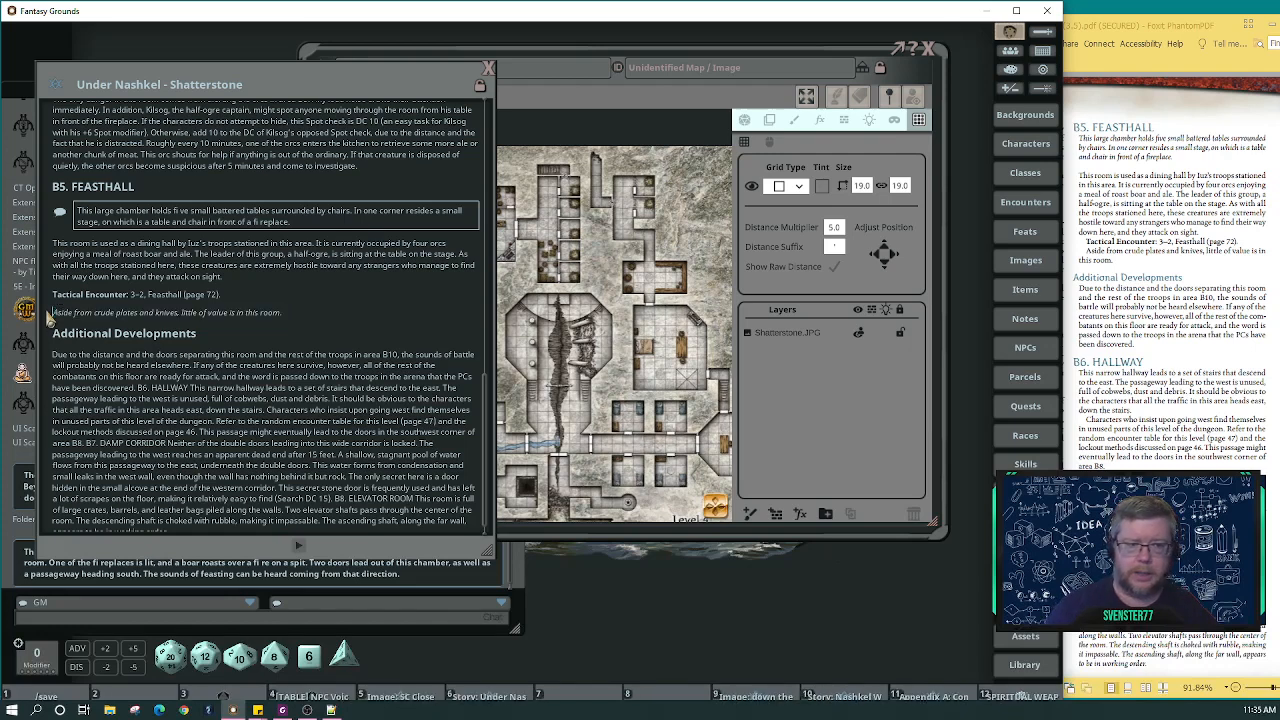
drag(285, 311, 40, 314)
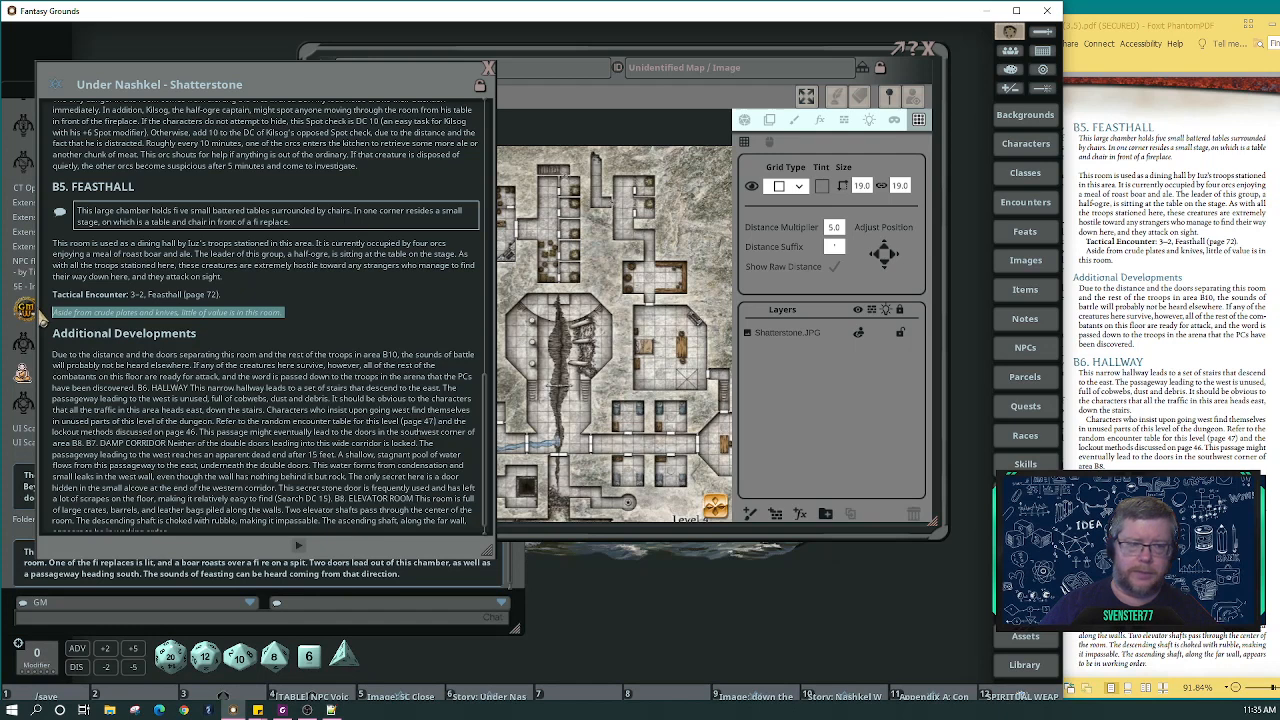
key(ctrl+i)
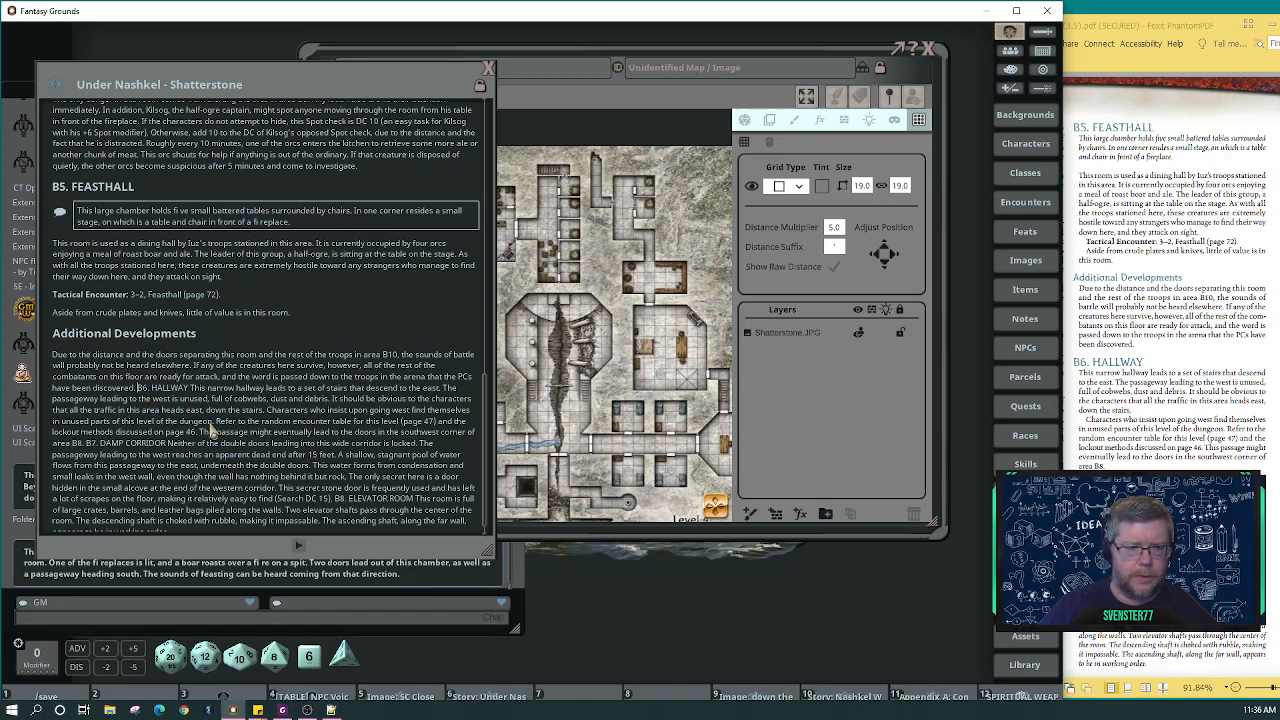
Put "B6. HALLWAY" on its own line as a heading and start a new paragraph at "Characters who insist upon going west".
key(Return)
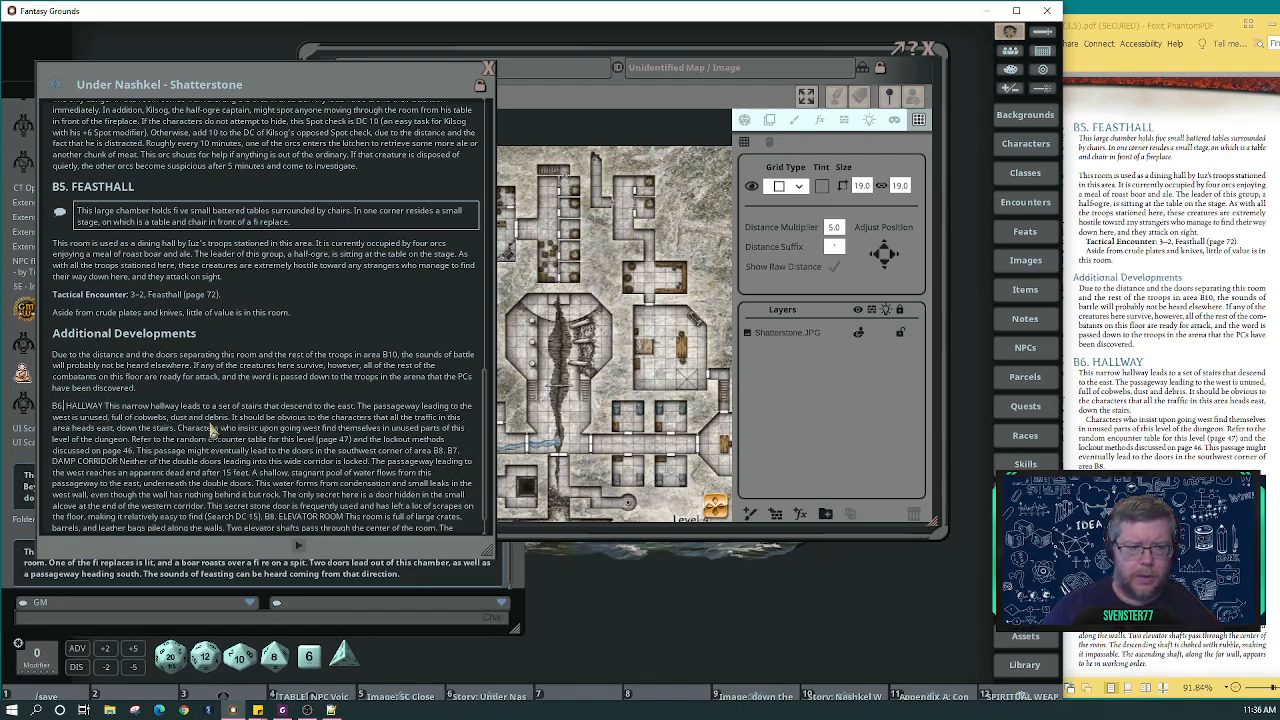
key(Return)
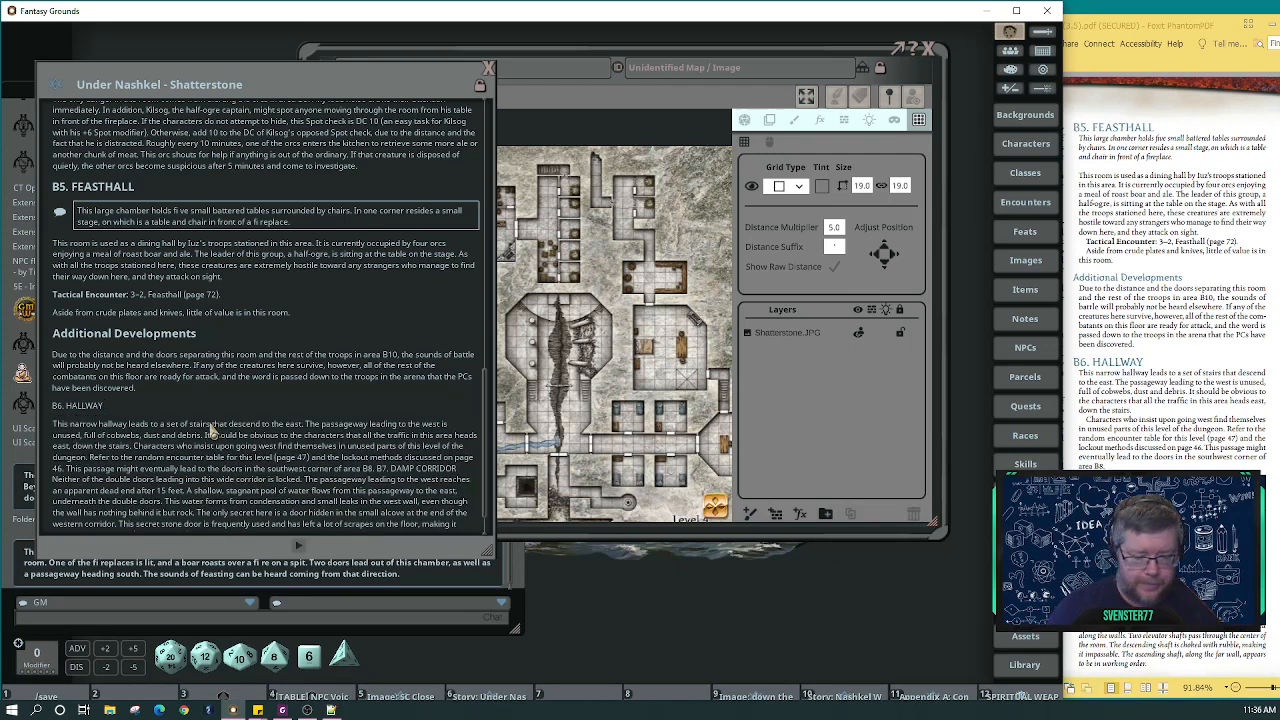
key(ctrl)
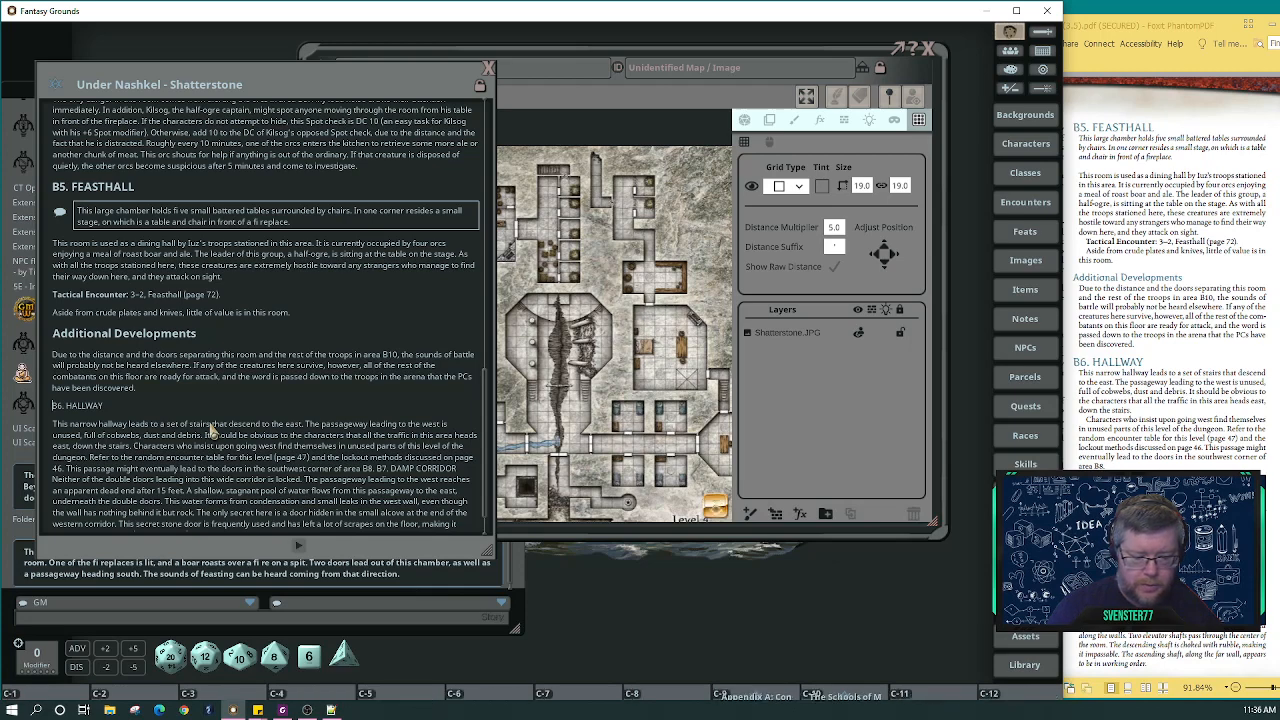
key(ctrl+3)
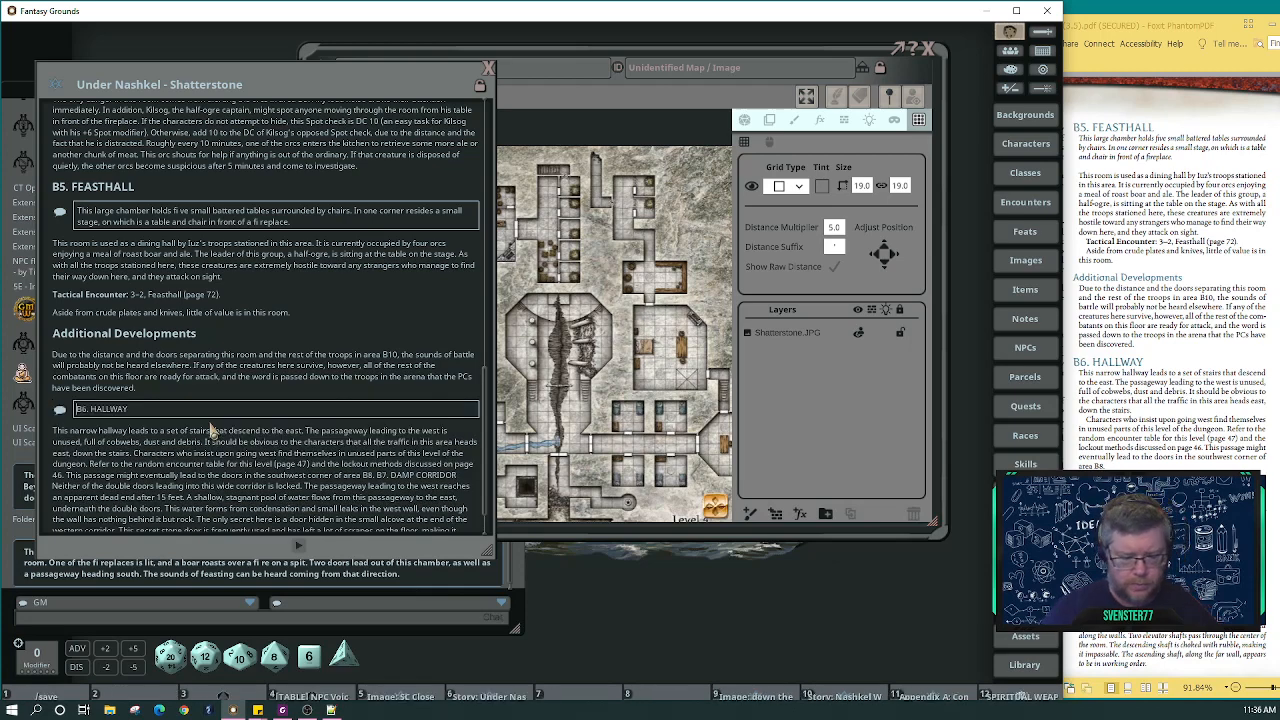
key(ctrl+1)
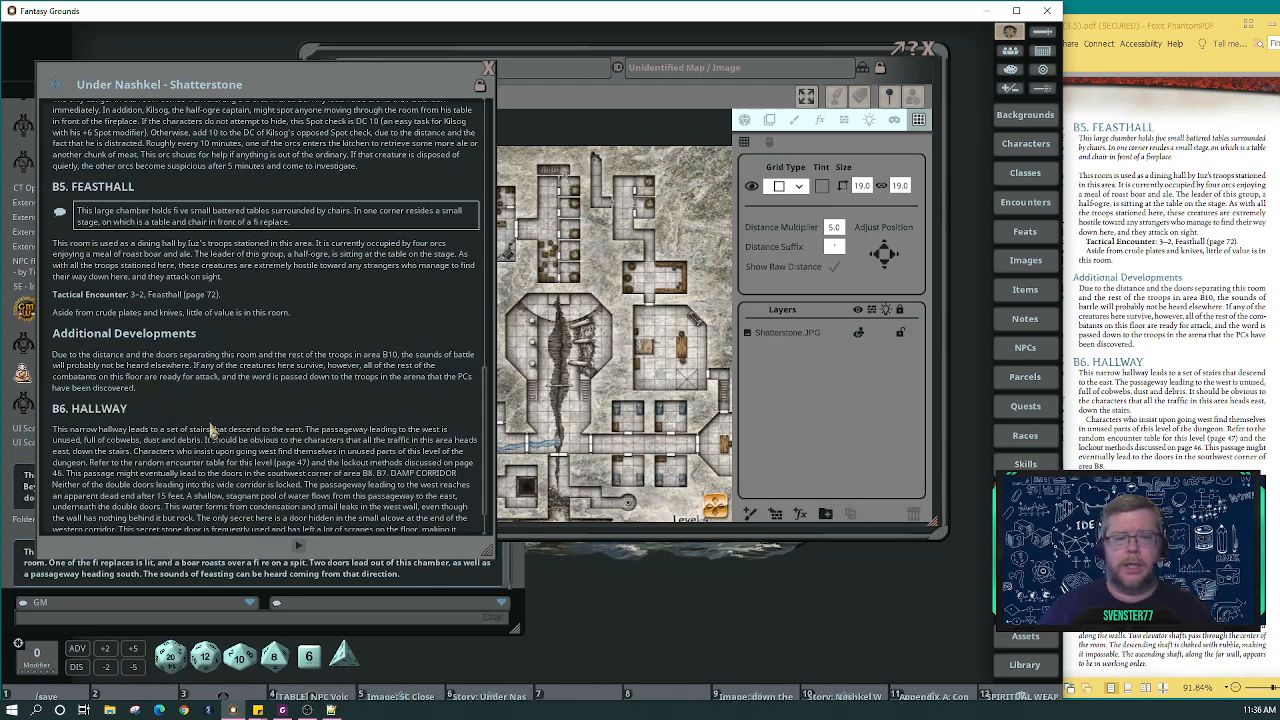
scroll(212, 430, down, 1)
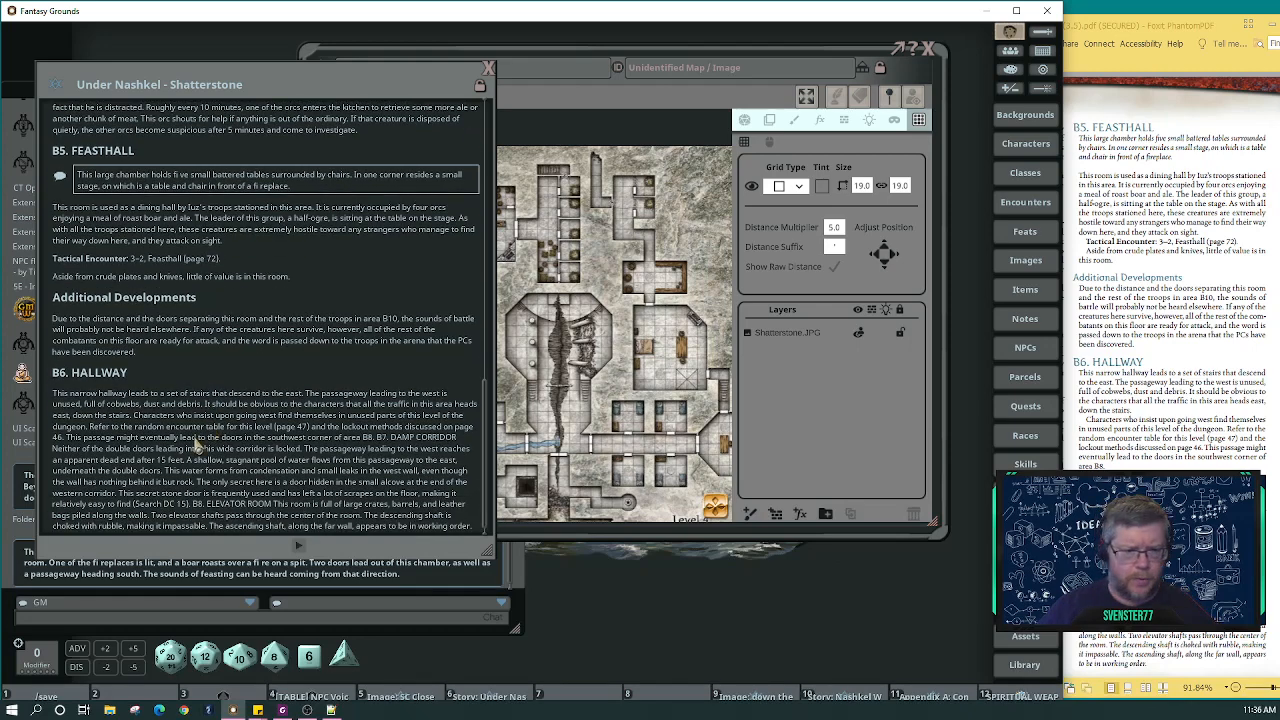
click(135, 416)
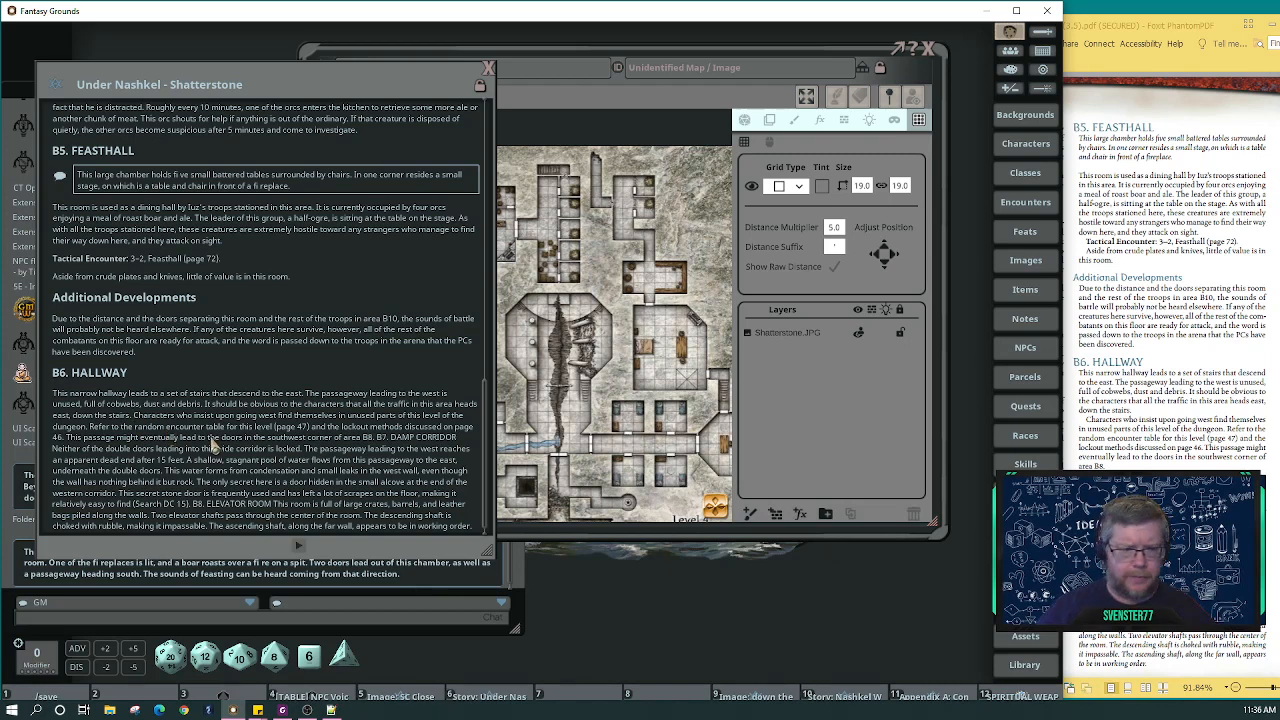
key(Return)
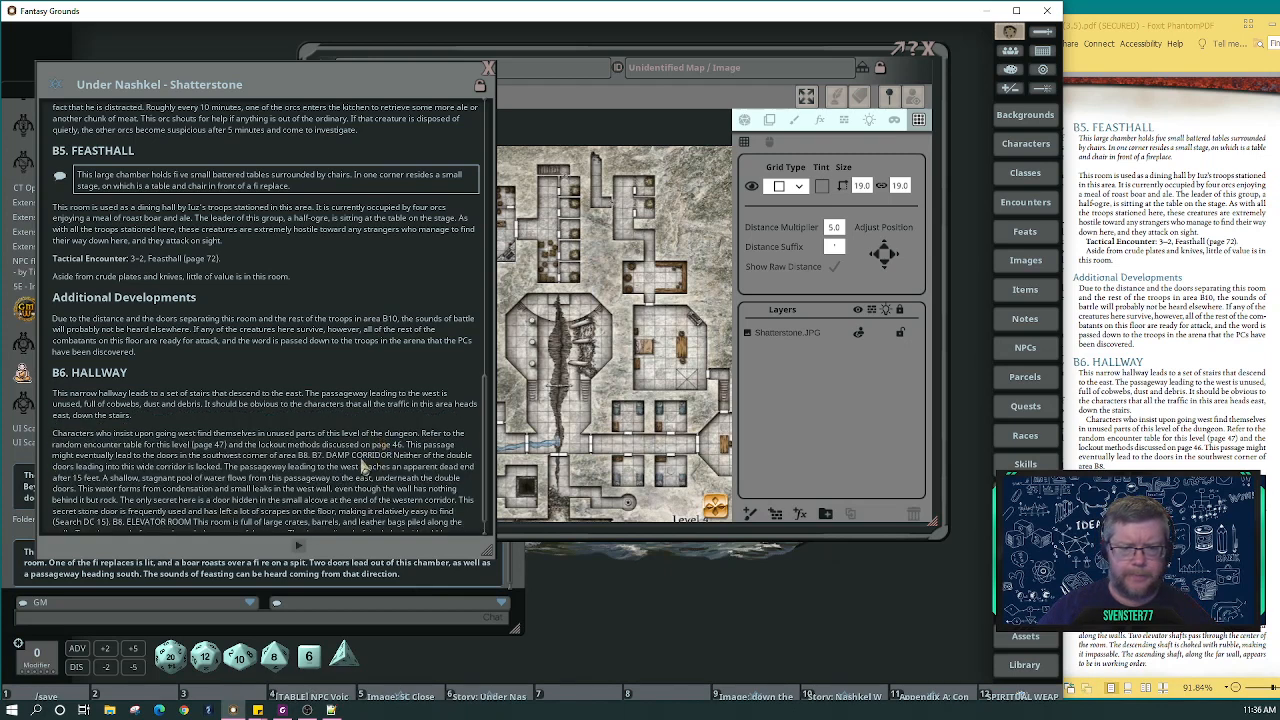
Put "B7. DAMP CORRIDOR" on its own line as a heading and start a new paragraph at "The only secret here".
click(310, 456)
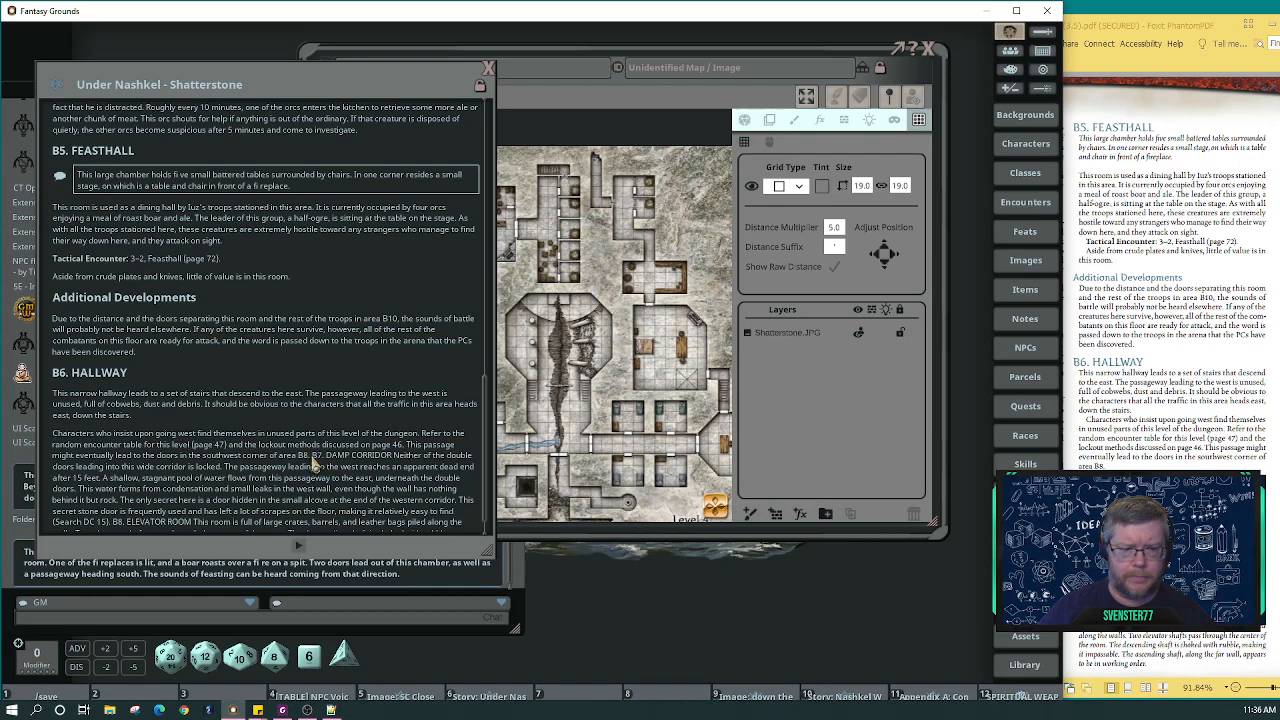
key(Return)
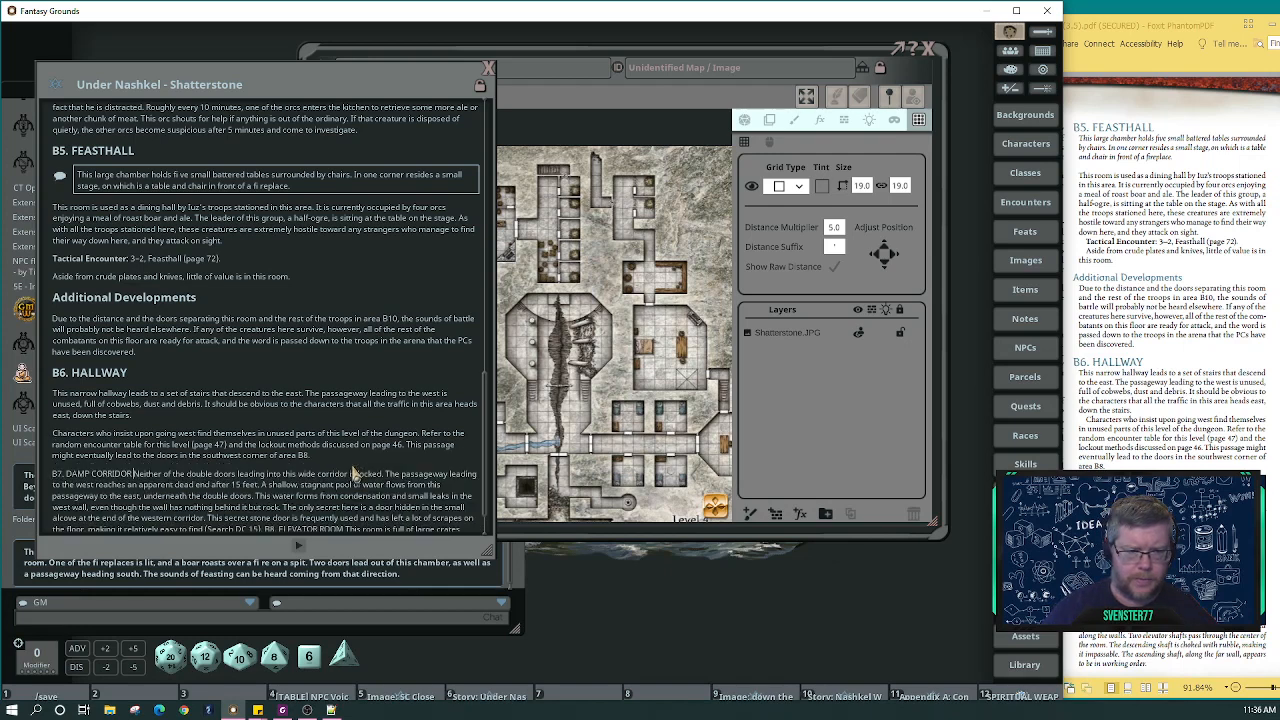
key(Return)
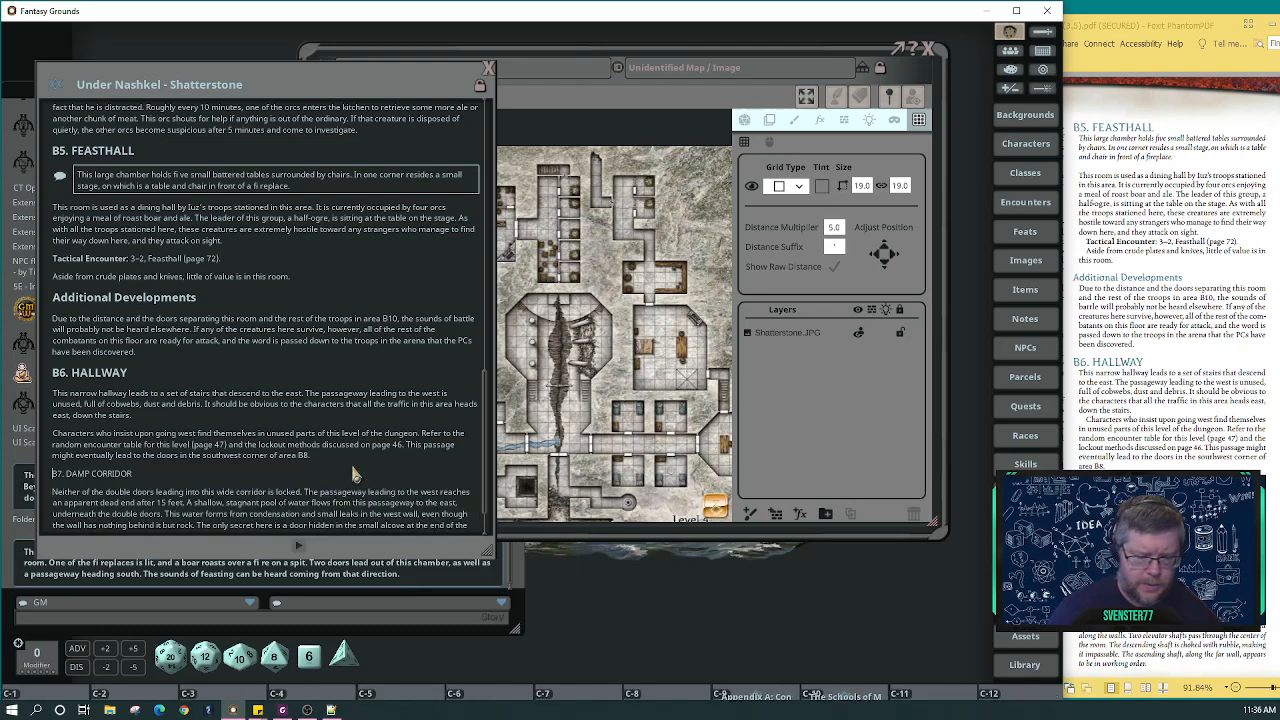
key(ctrl+1)
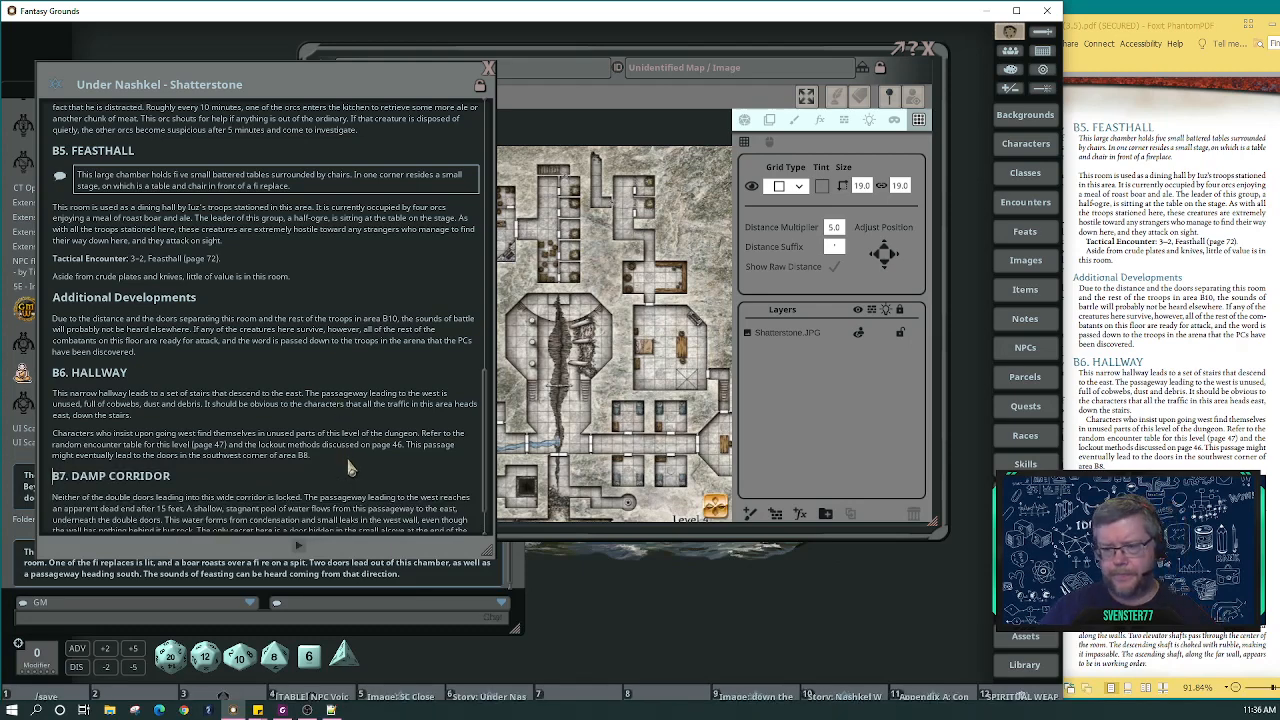
scroll(350, 468, down, 1)
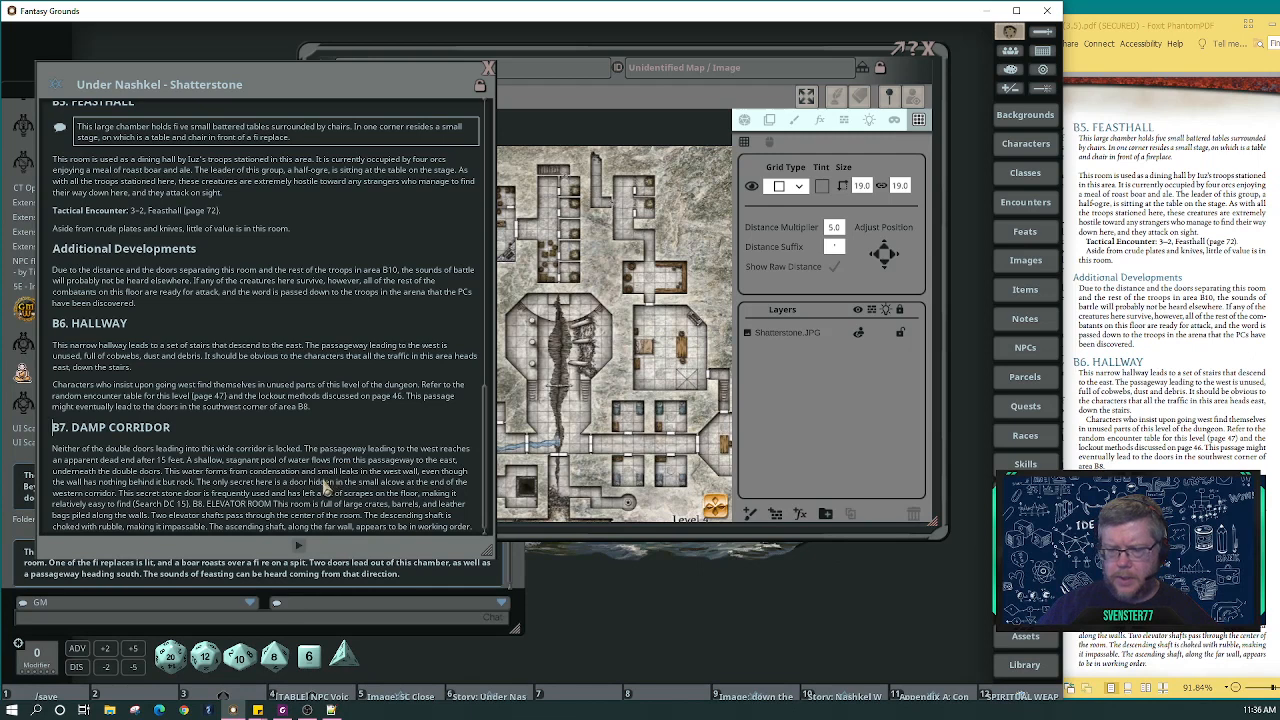
click(197, 482)
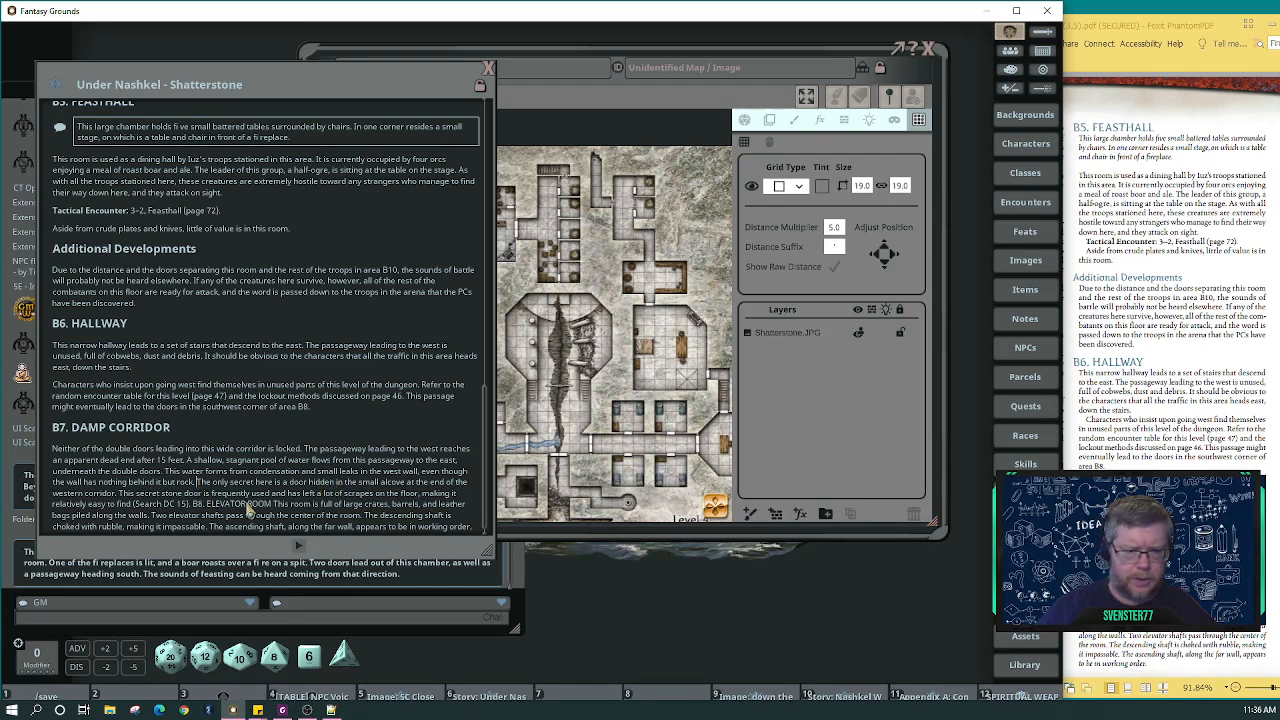
key(Return)
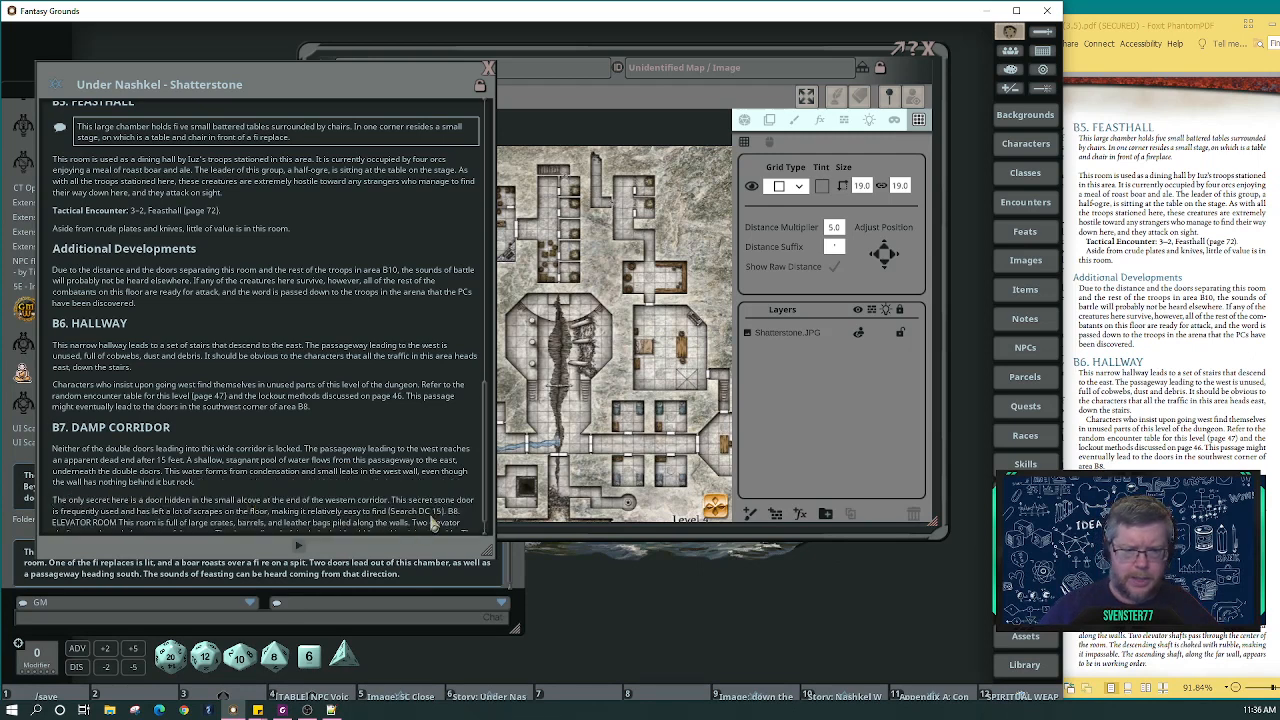
Split off "B8. ELEVATOR ROOM" as a heading and format the description below it as a framed chat block.
key(Return)
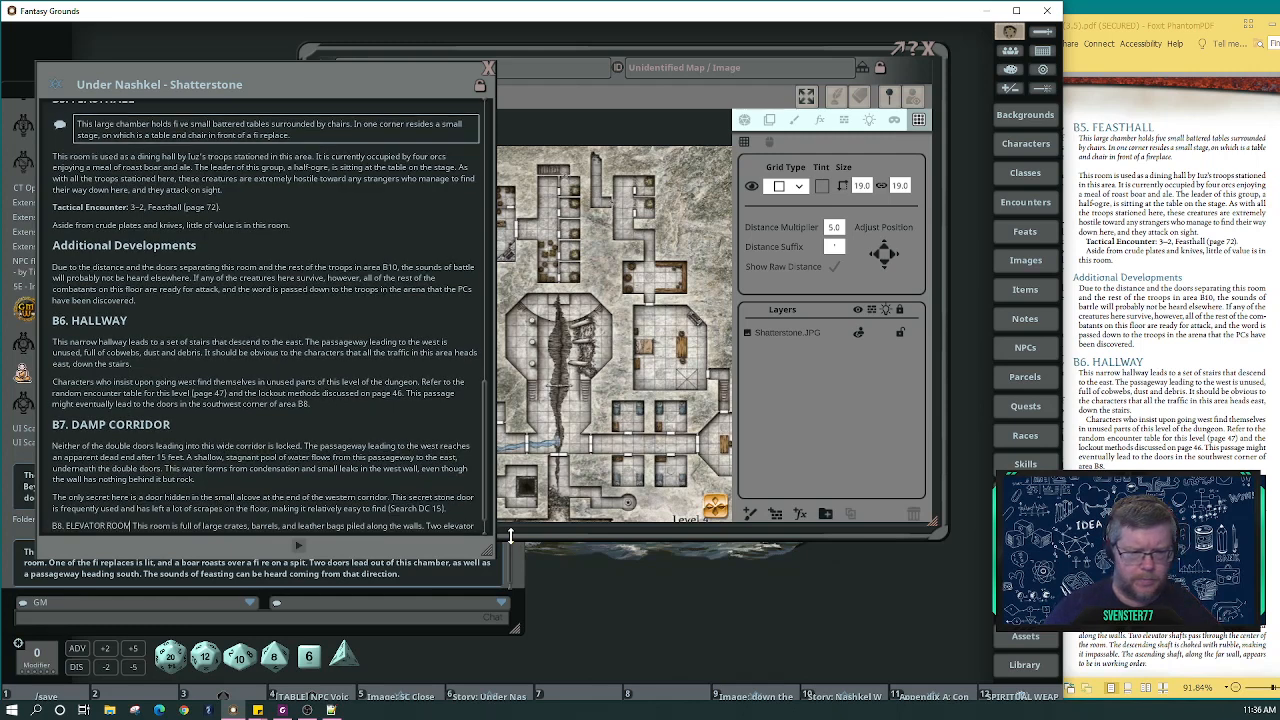
key(Return)
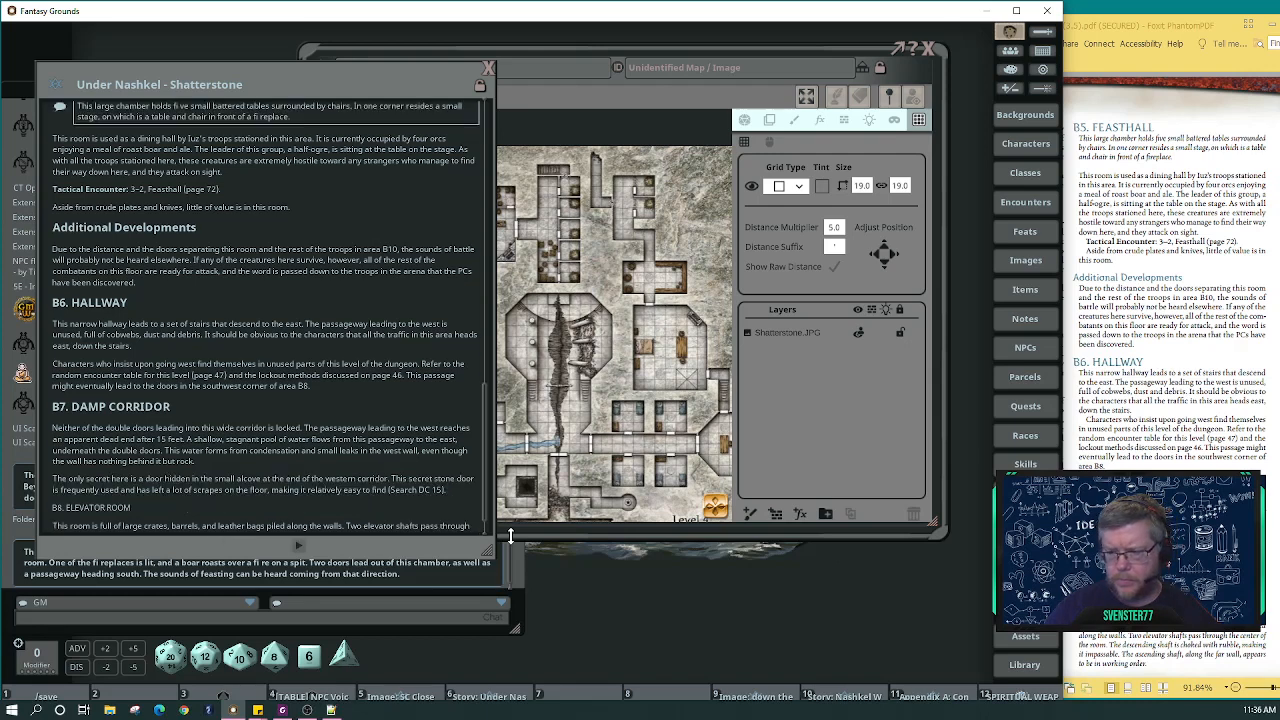
key(ctrl+2)
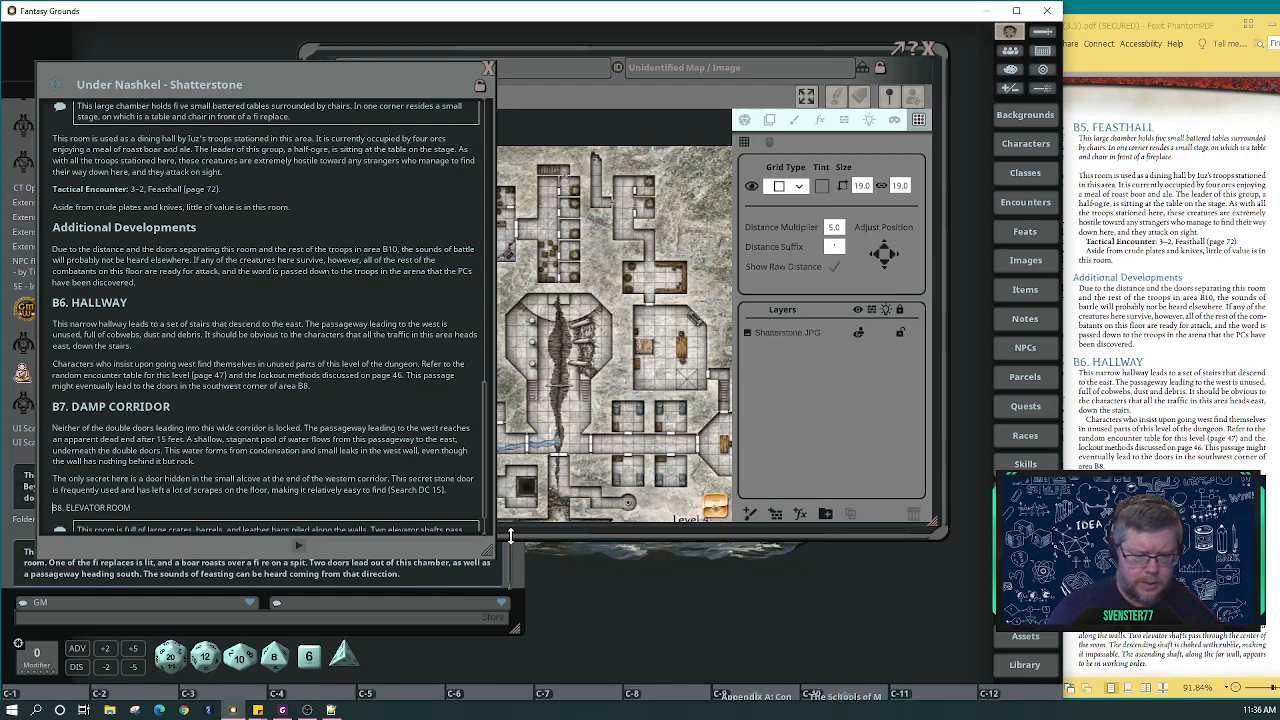
key(ctrl+1)
scroll(348, 432, down, 1)
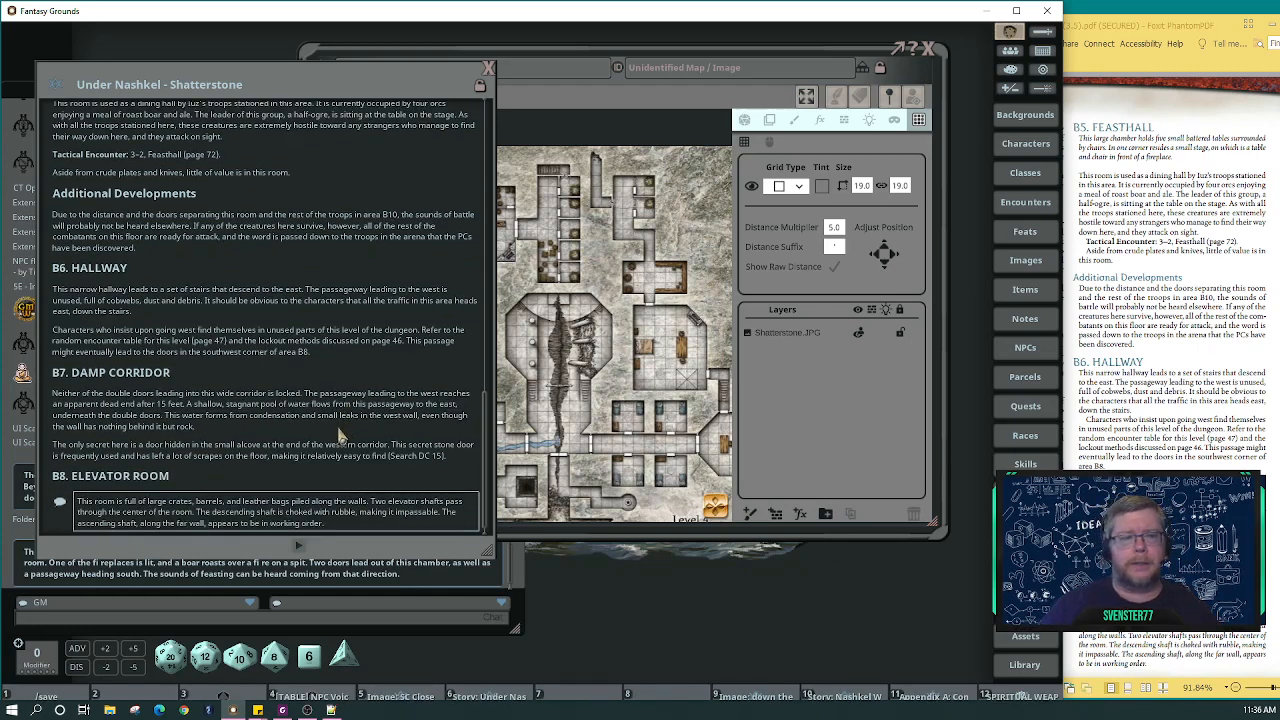
Show the ! Wednesdays group in the encounters list and review the Shatterstone room descriptions beside it.
scroll(338, 435, up, 3)
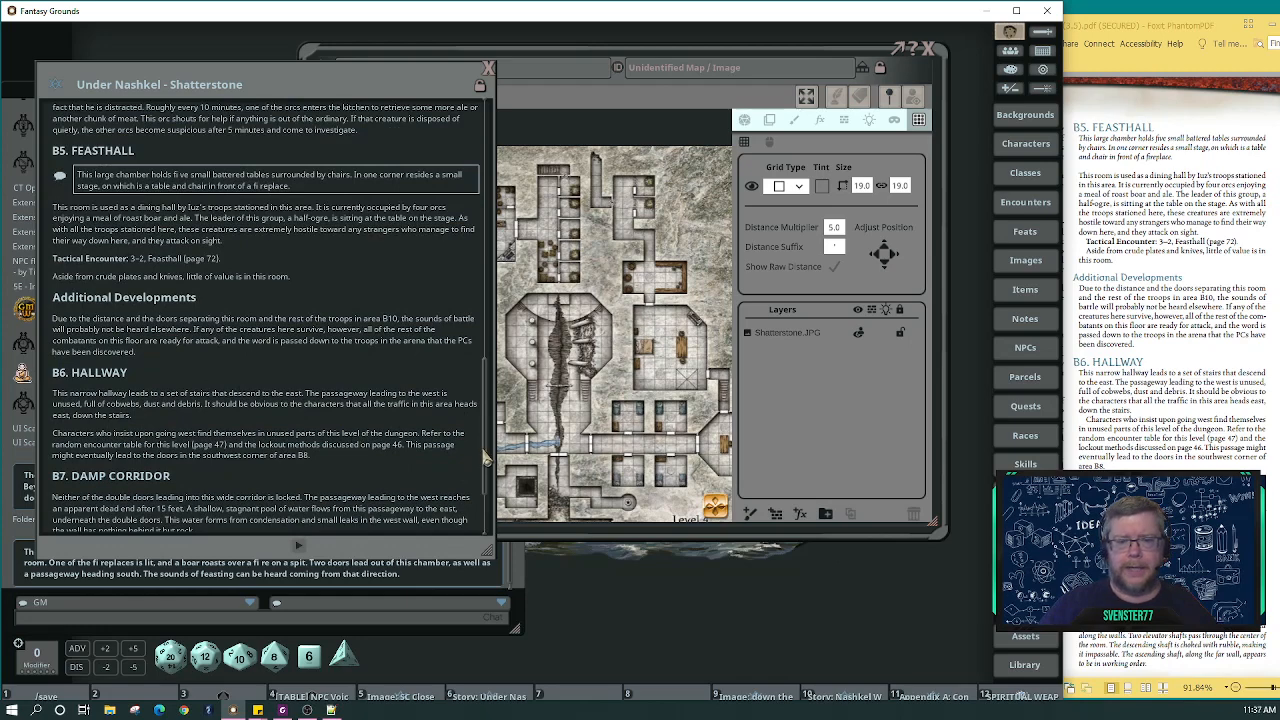
drag(487, 438, 493, 321)
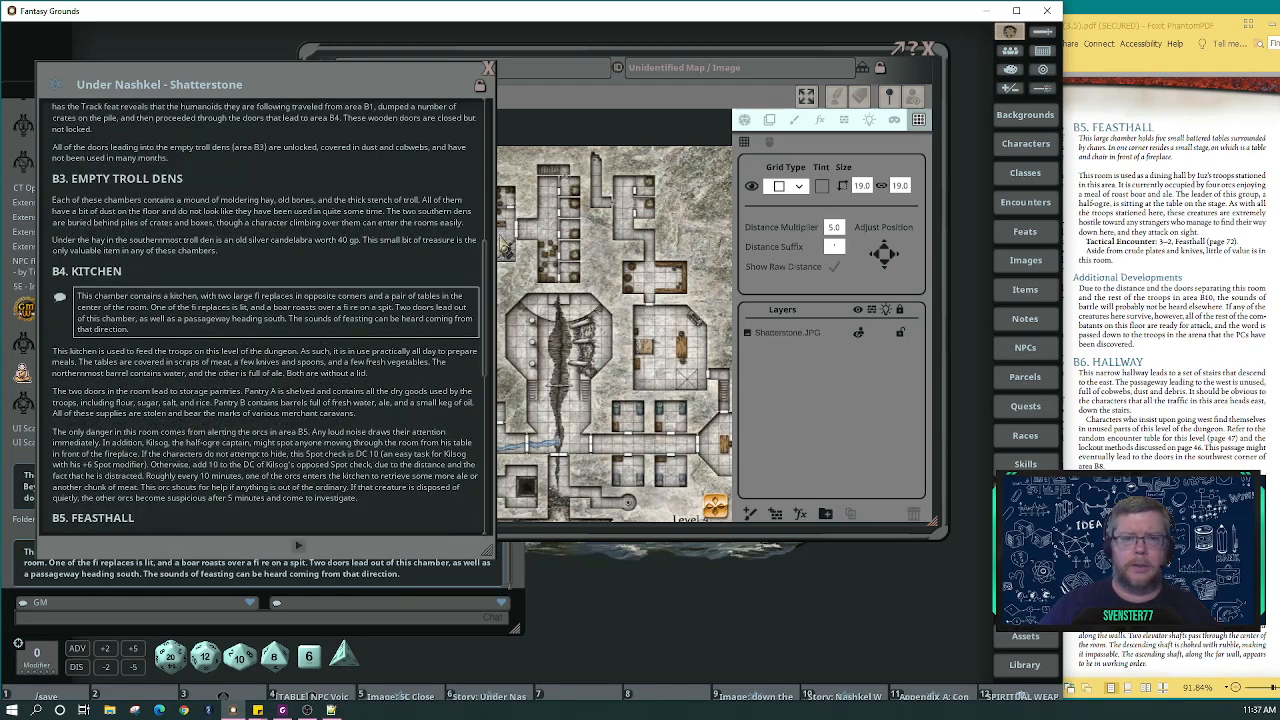
drag(482, 268, 480, 122)
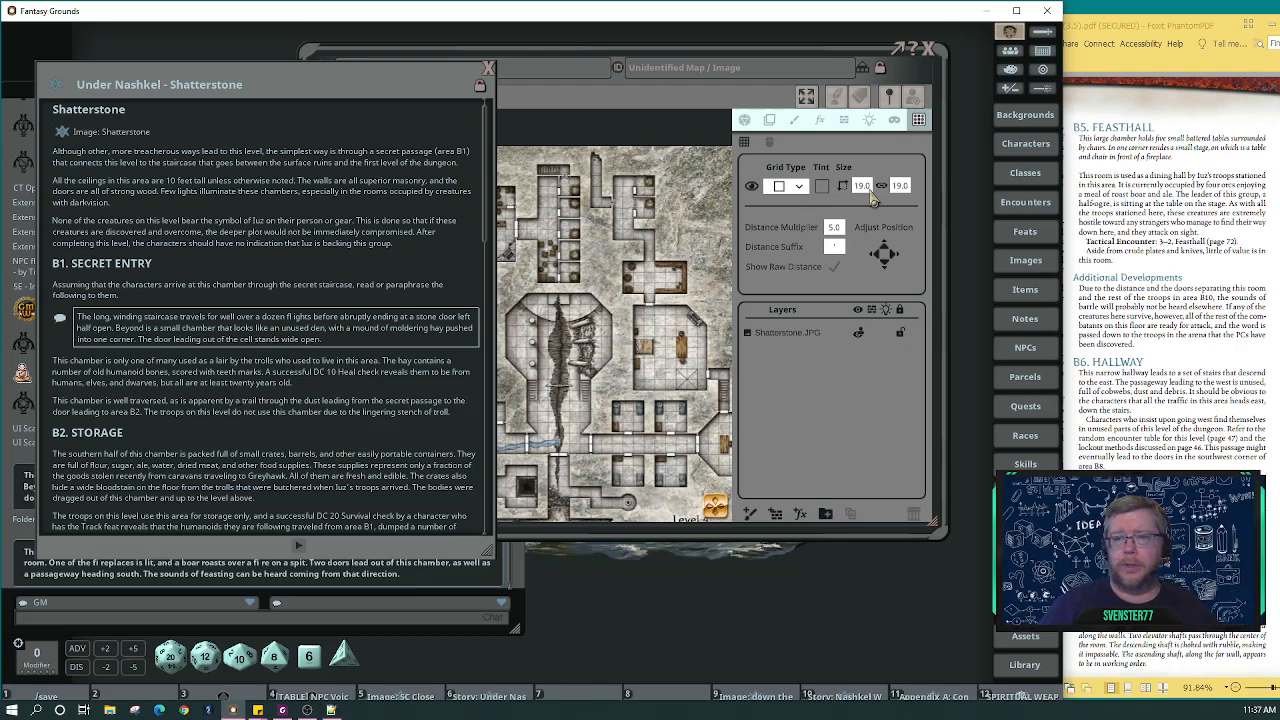
click(1035, 210)
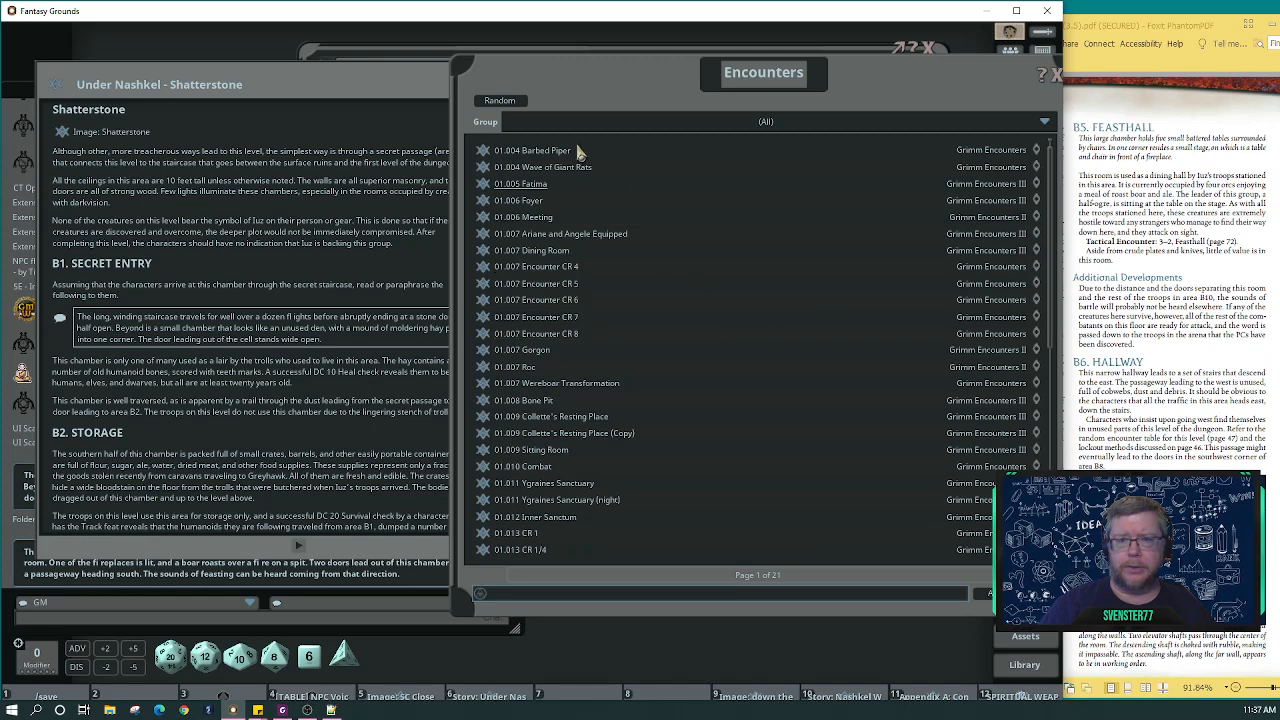
click(741, 130)
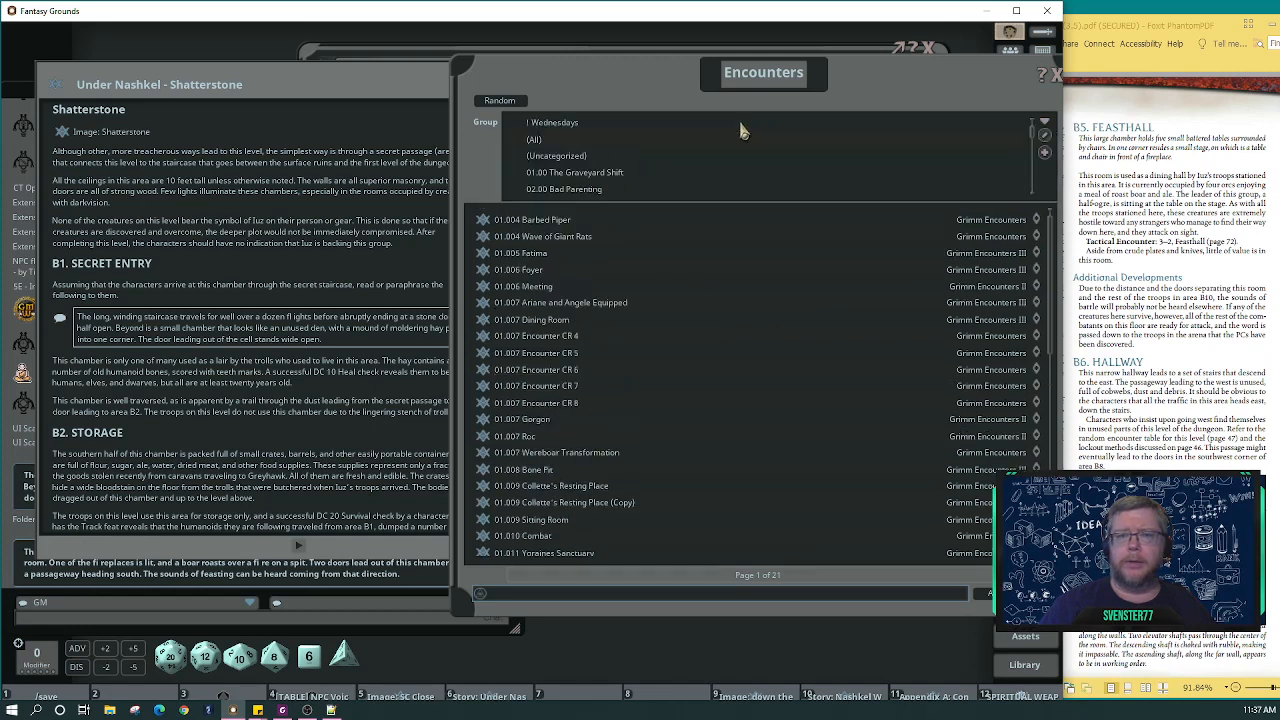
click(565, 128)
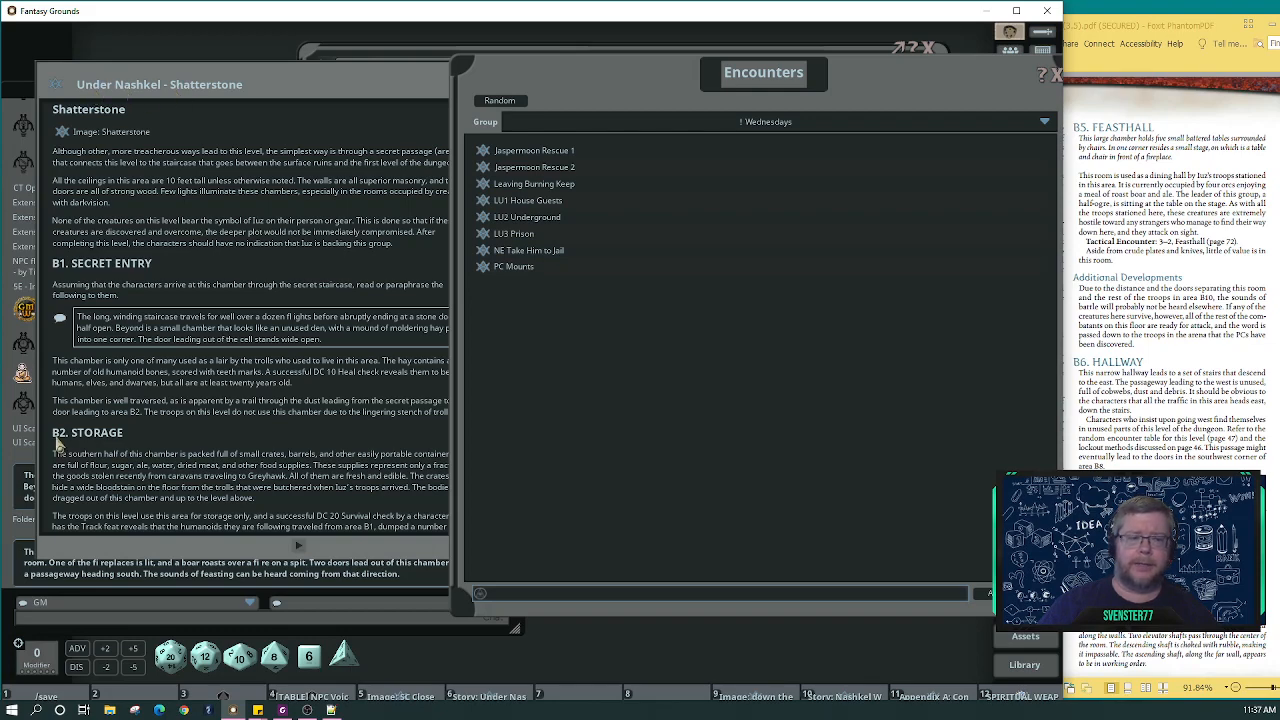
scroll(160, 405, down, 12)
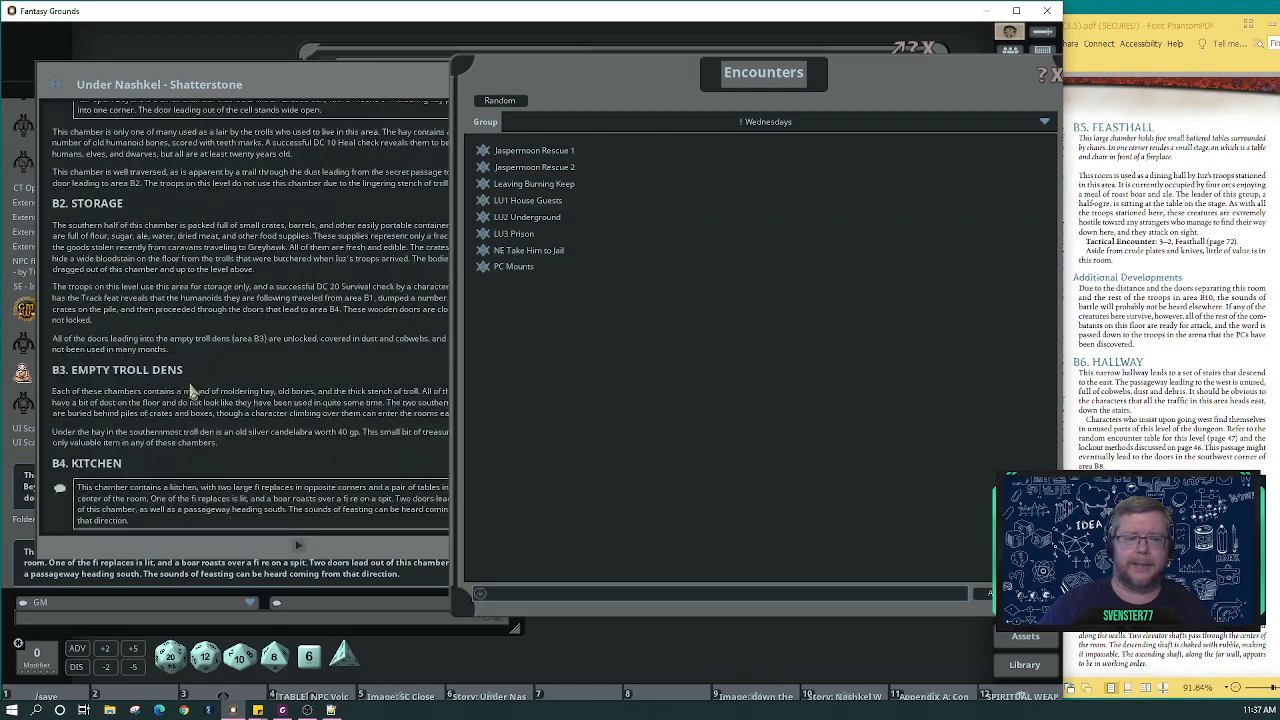
scroll(190, 420, down, 5)
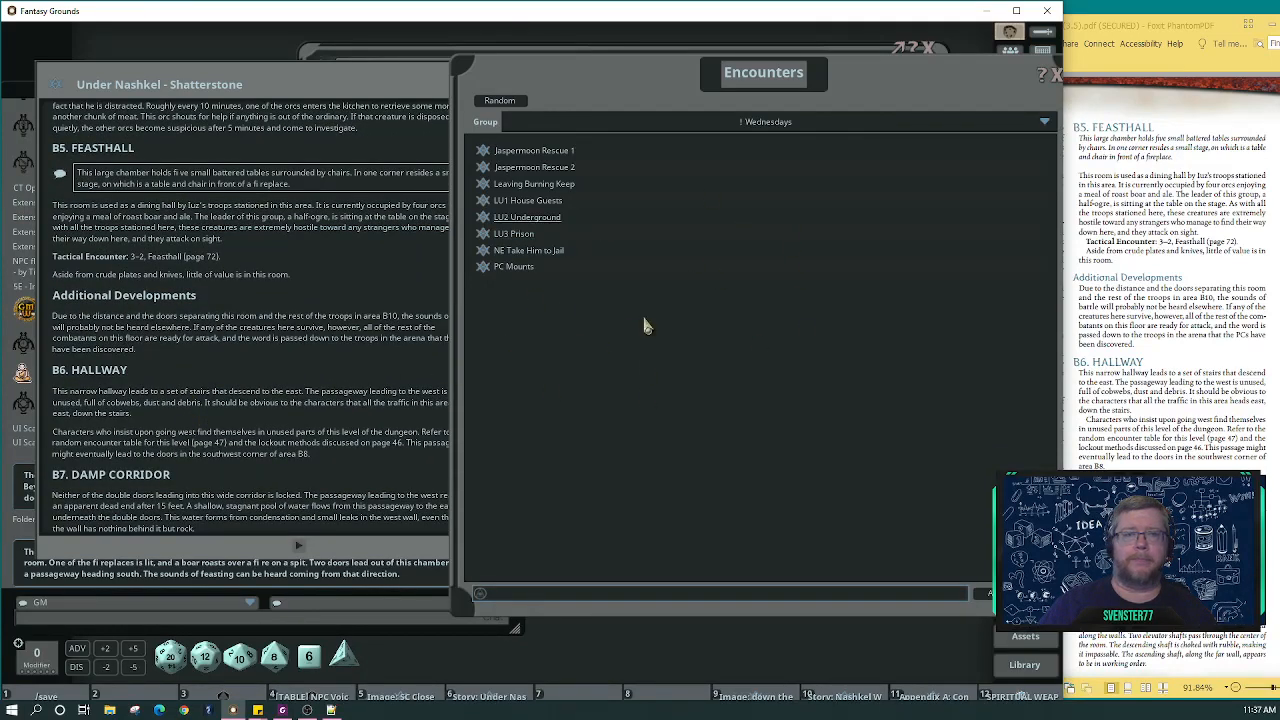
drag(969, 89, 912, 90)
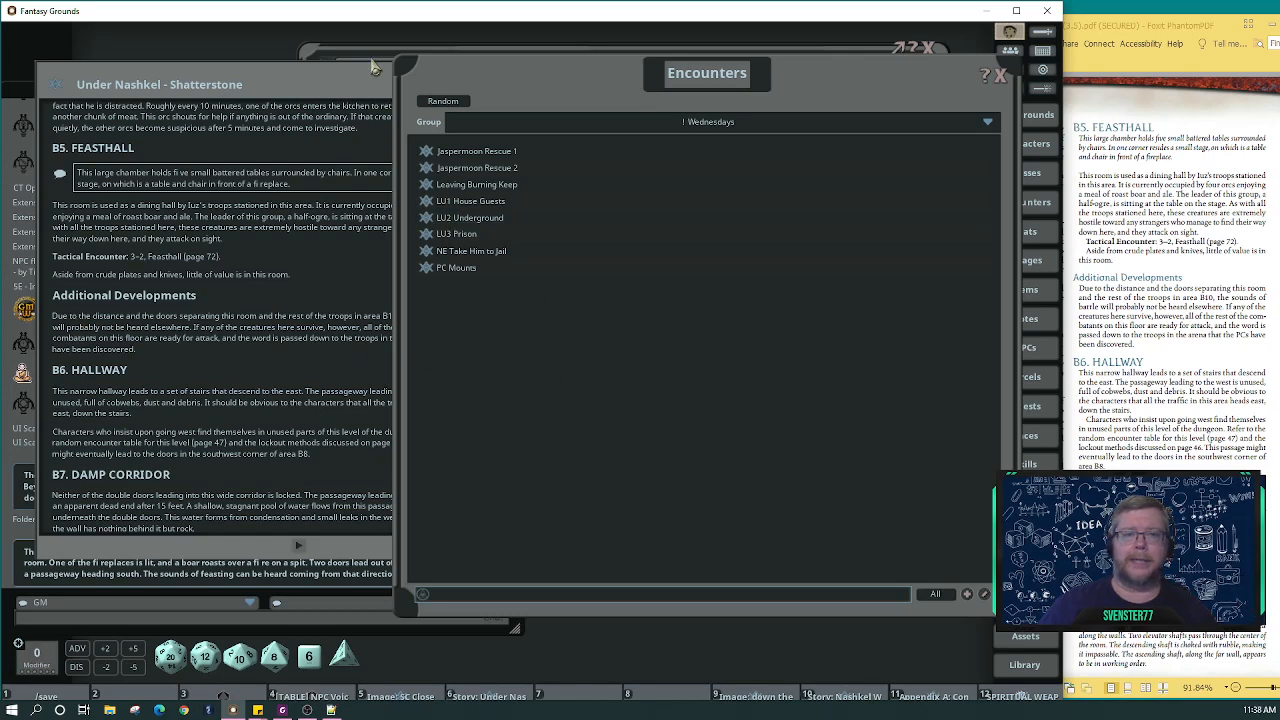
Pin the Under Nashkel - Shatterstone story link on the map beside the northernmost staircase and leave grid editing.
click(370, 55)
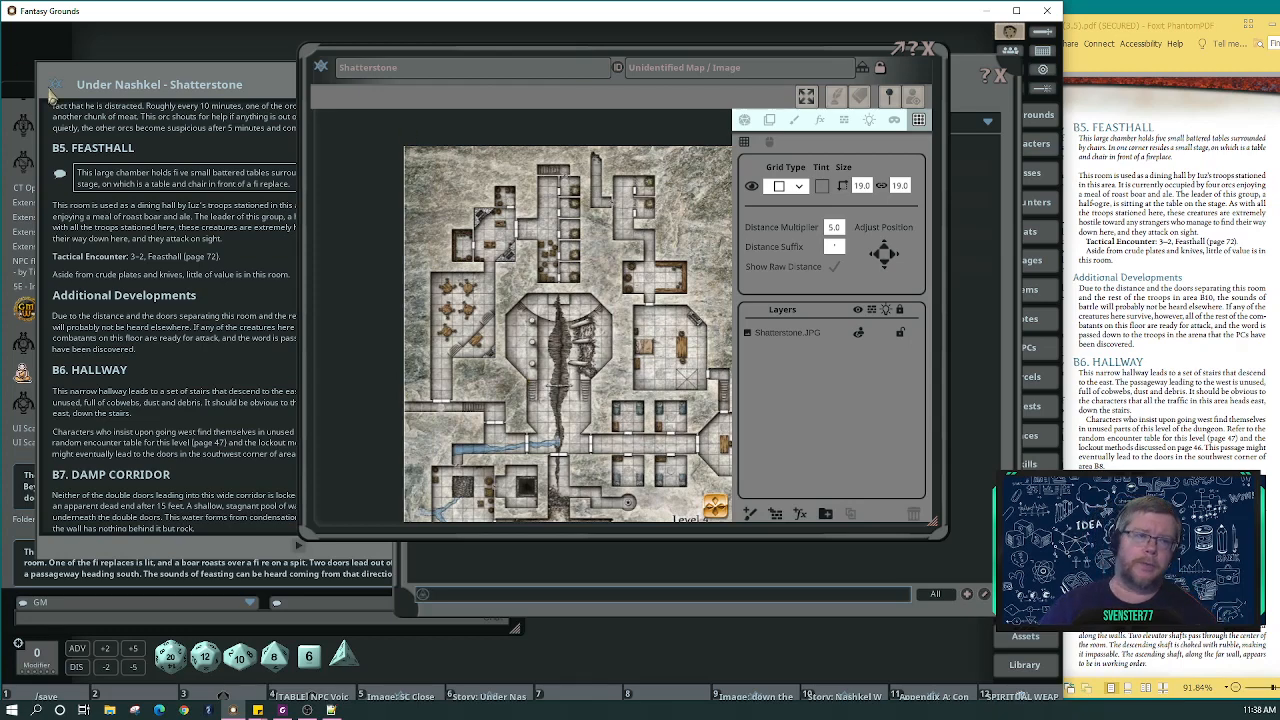
click(58, 87)
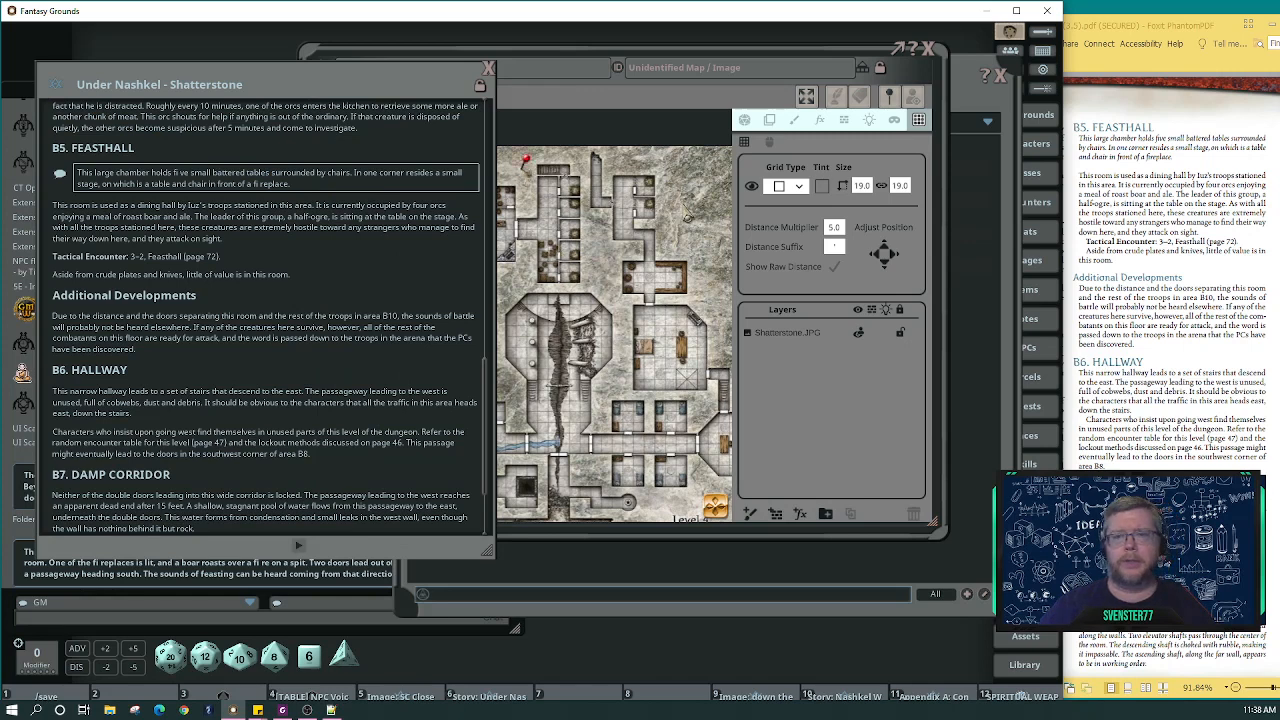
click(690, 212)
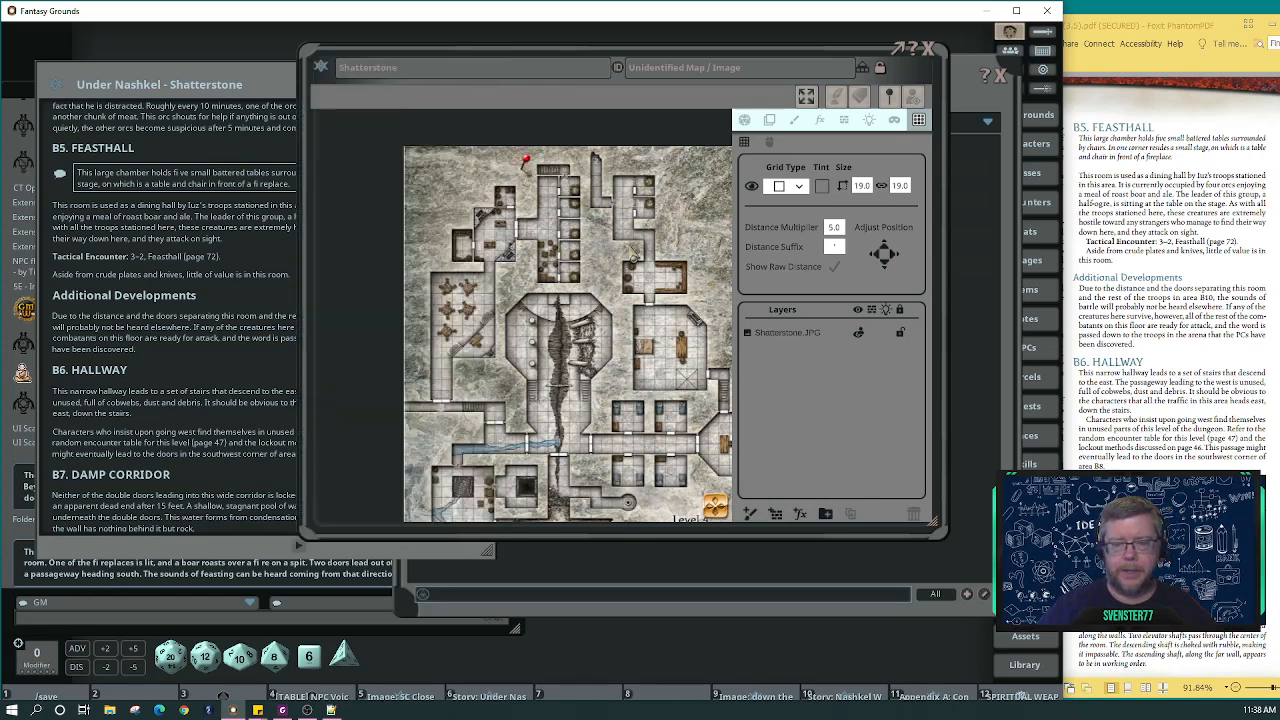
click(744, 121)
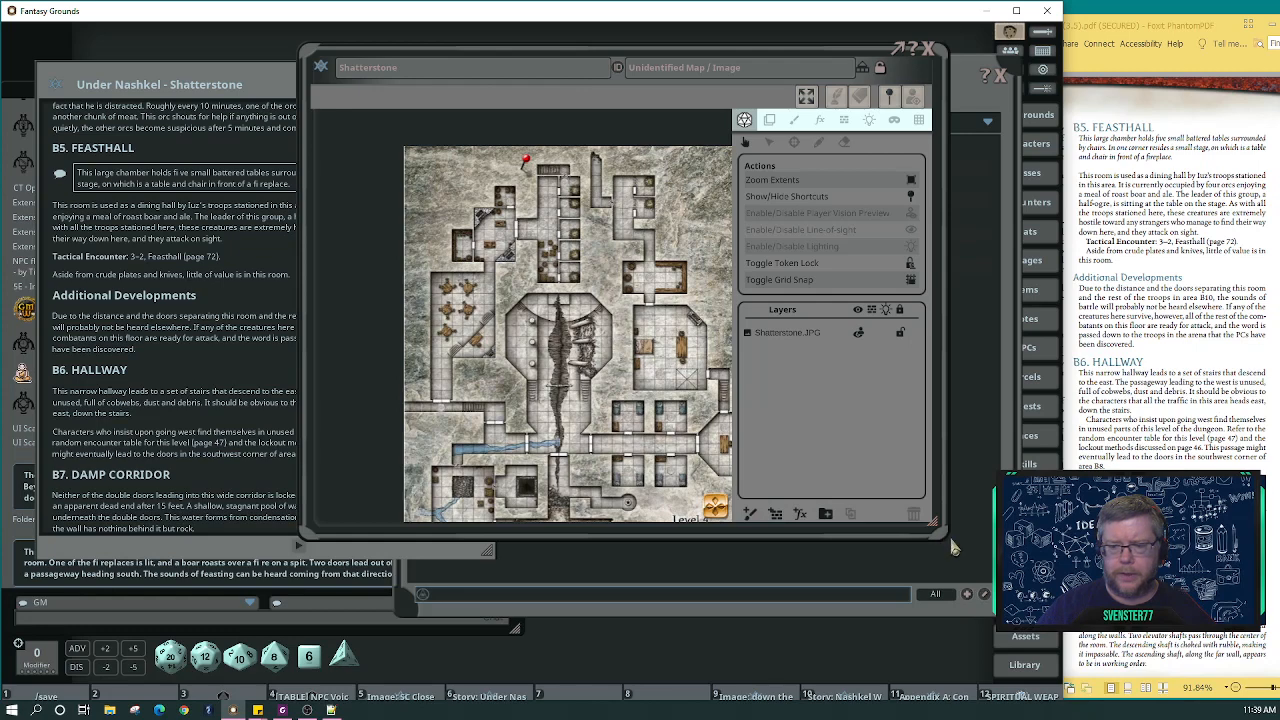
drag(945, 538, 955, 656)
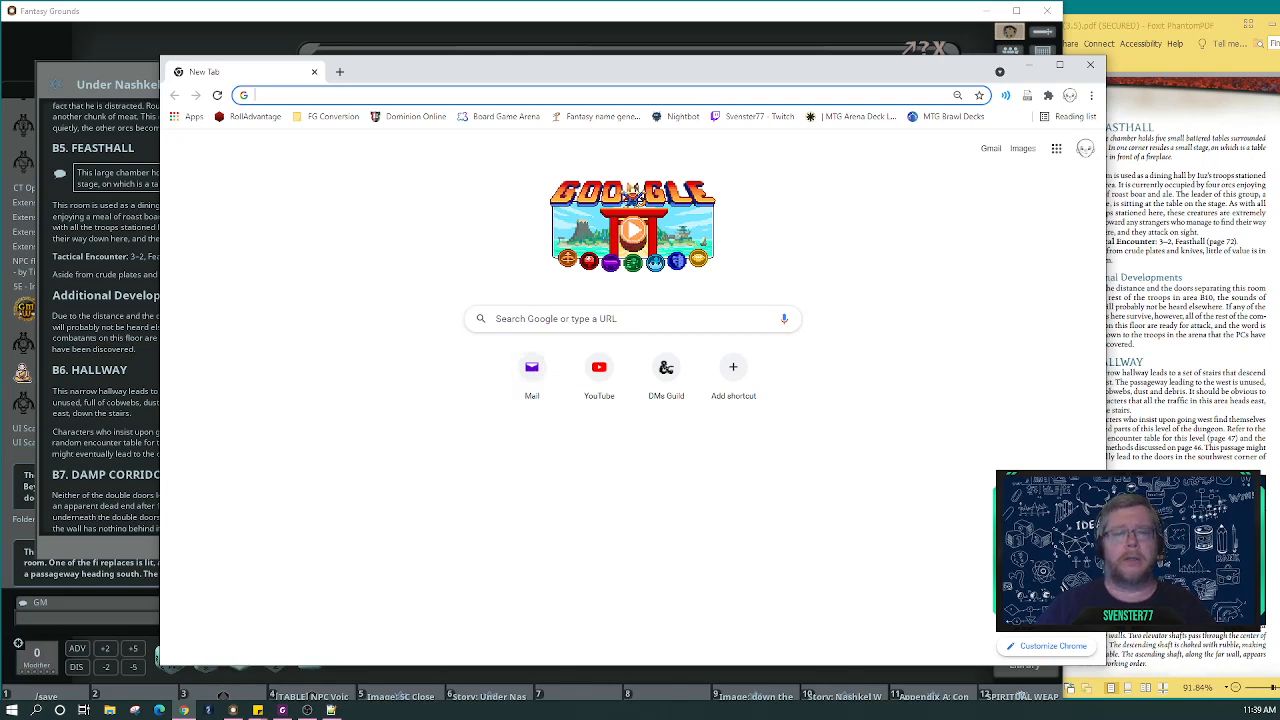
In Chrome, go to the Pixlr E photo editor and open the recent project shatterstone.jpg.
click(275, 121)
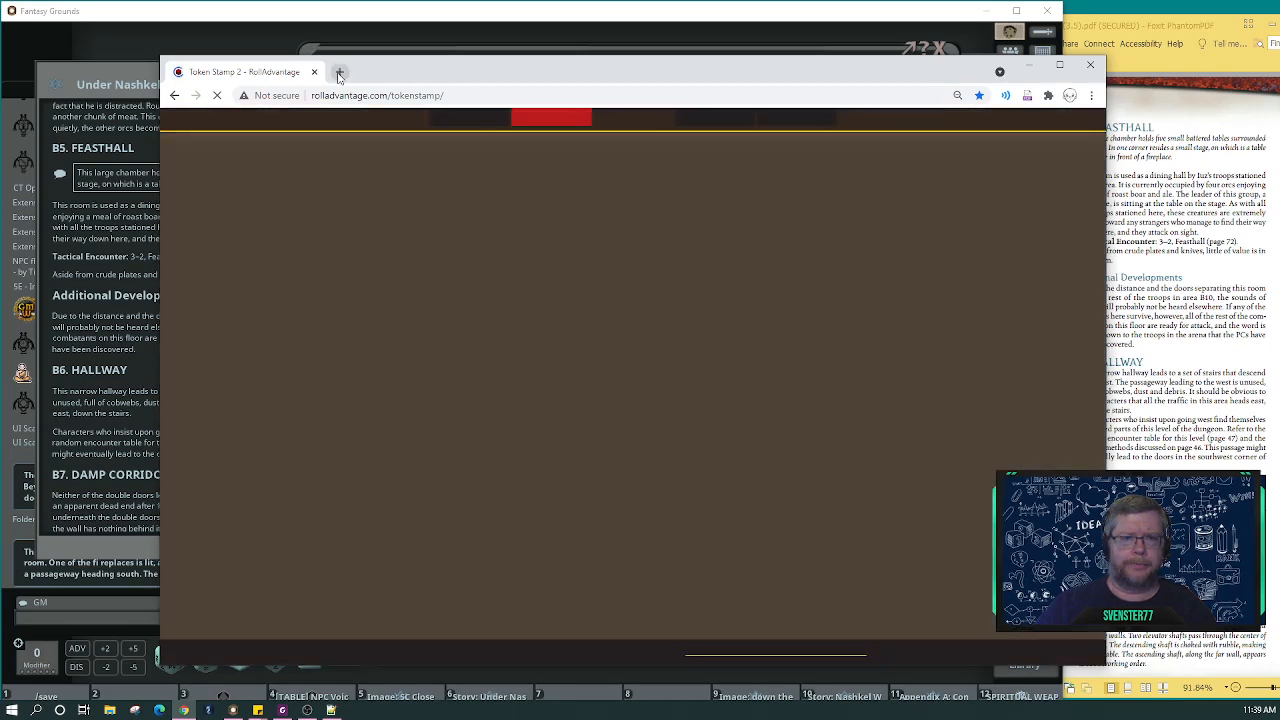
click(340, 72)
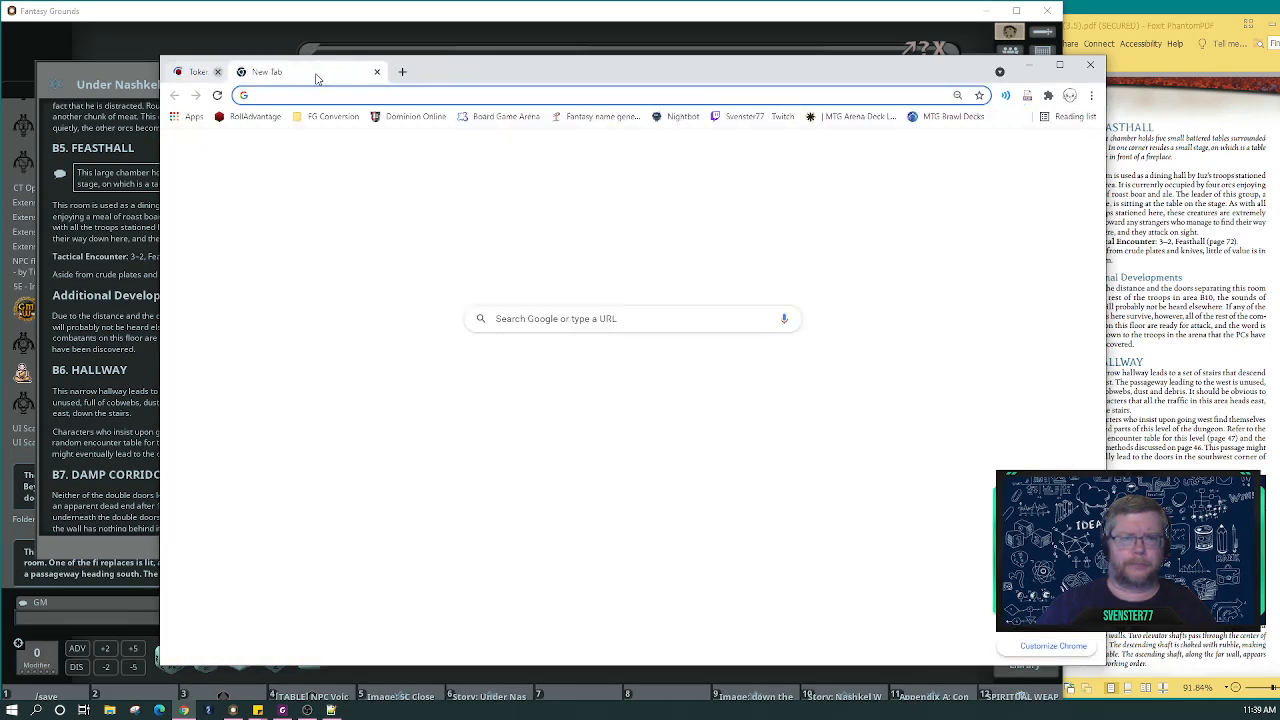
click(280, 72)
click(320, 117)
click(330, 166)
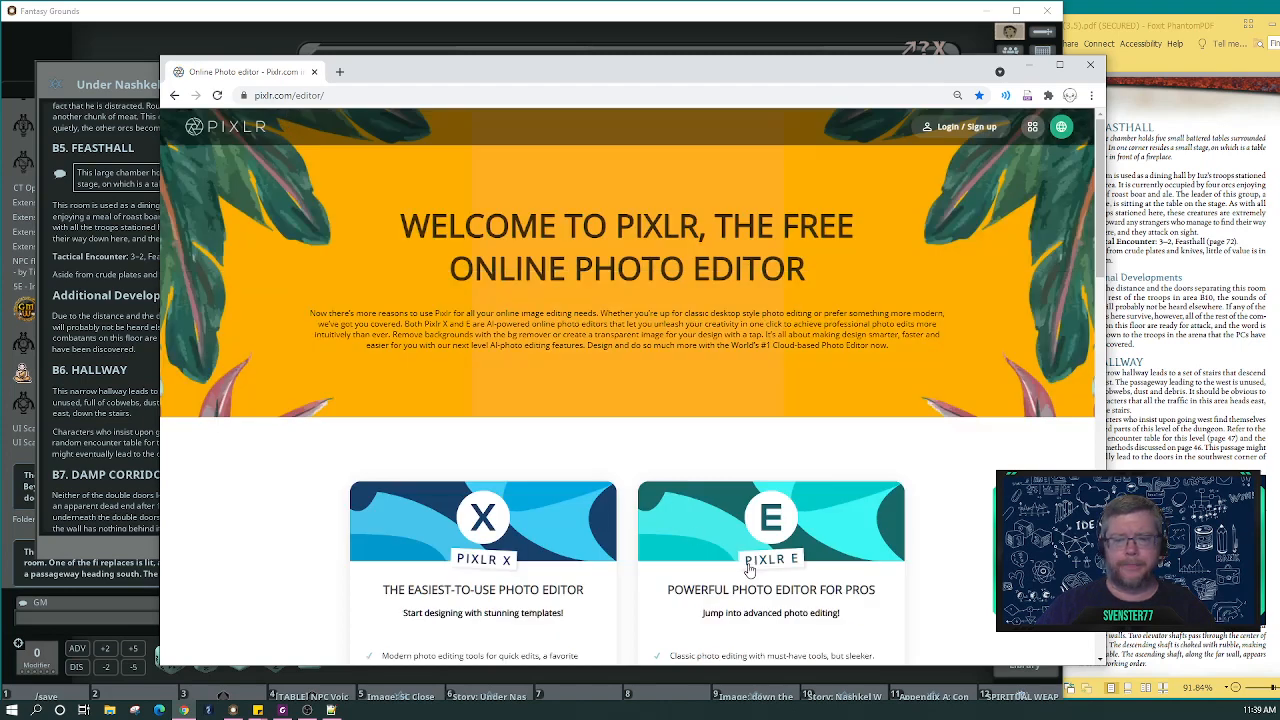
click(766, 568)
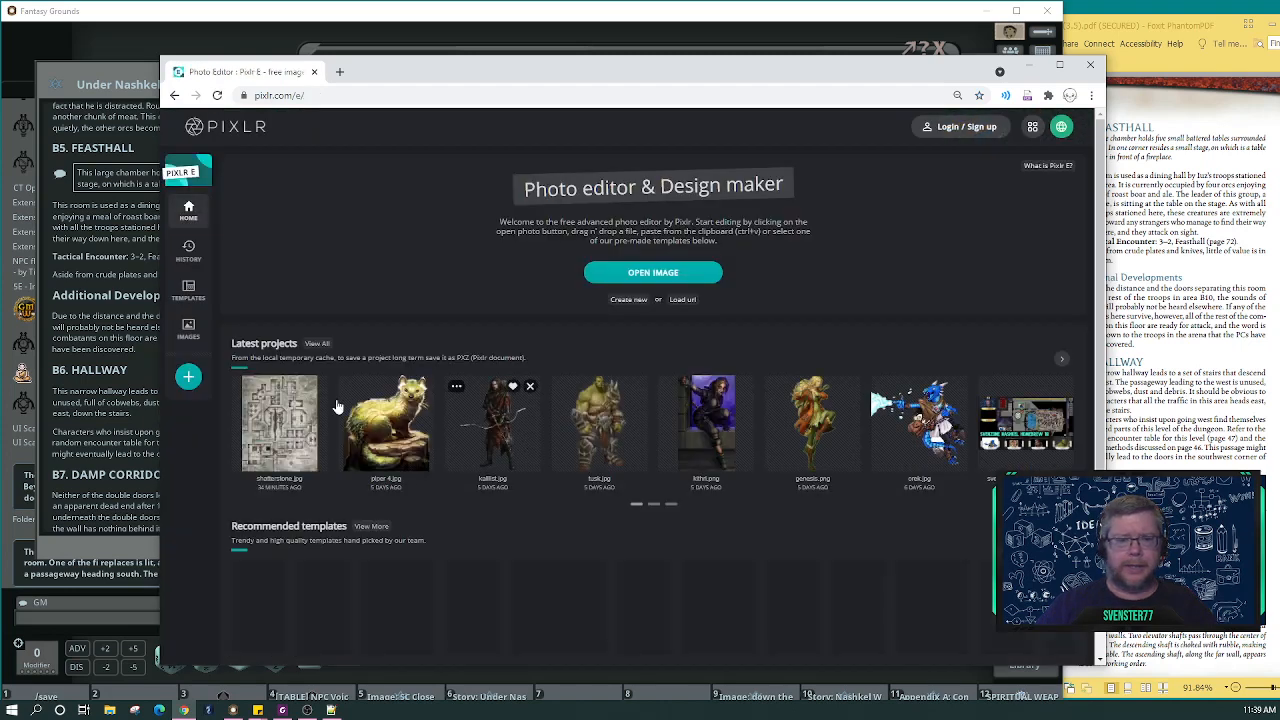
click(280, 418)
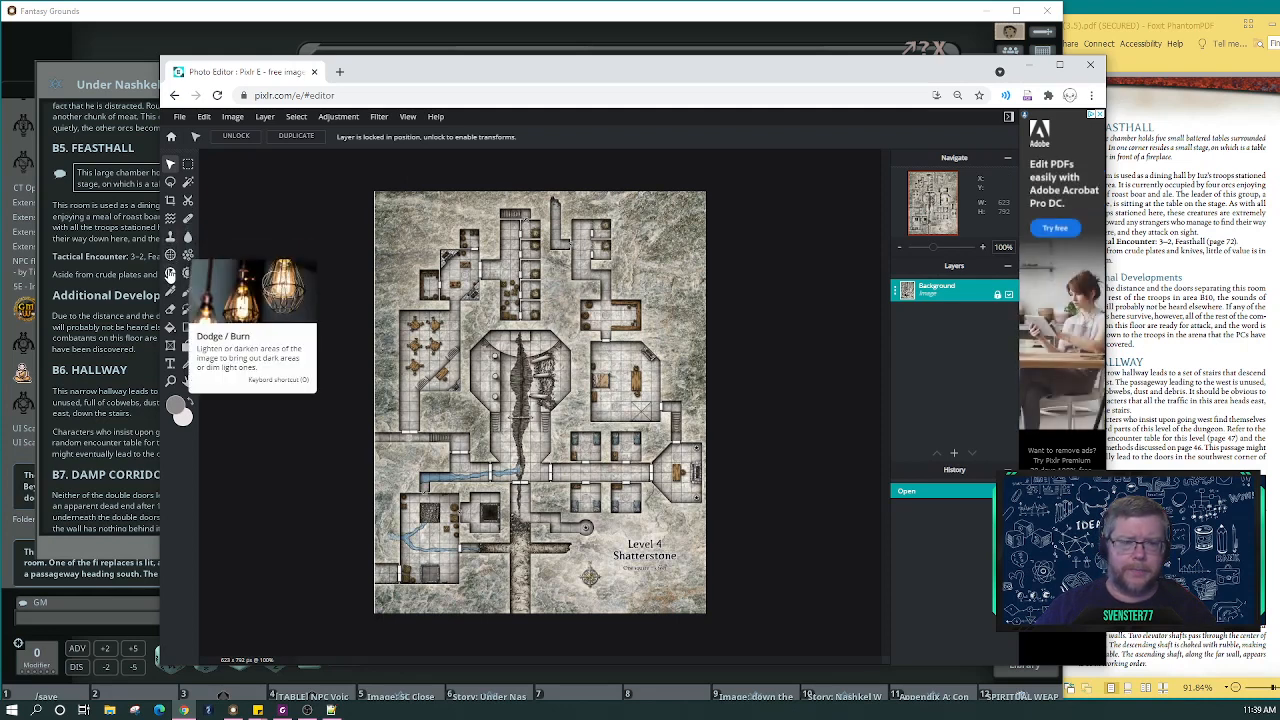
Choose the Clone tool and set its brush size to 14 px.
click(170, 236)
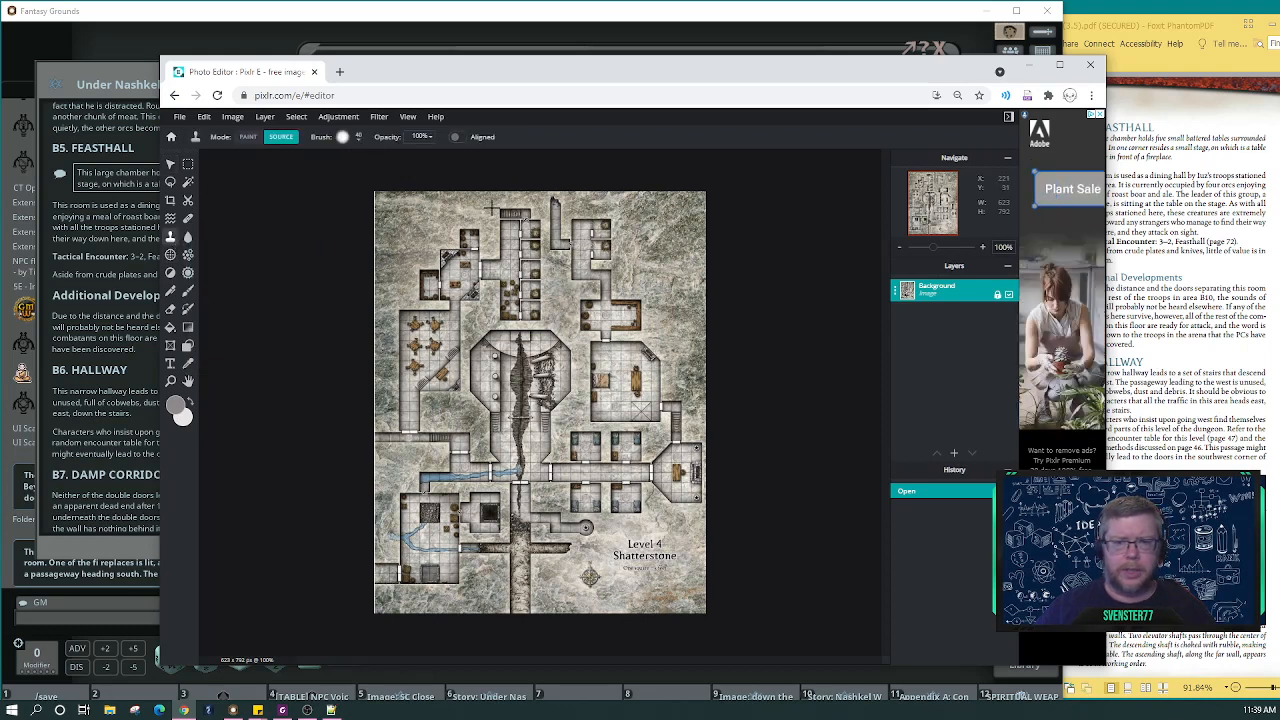
click(358, 137)
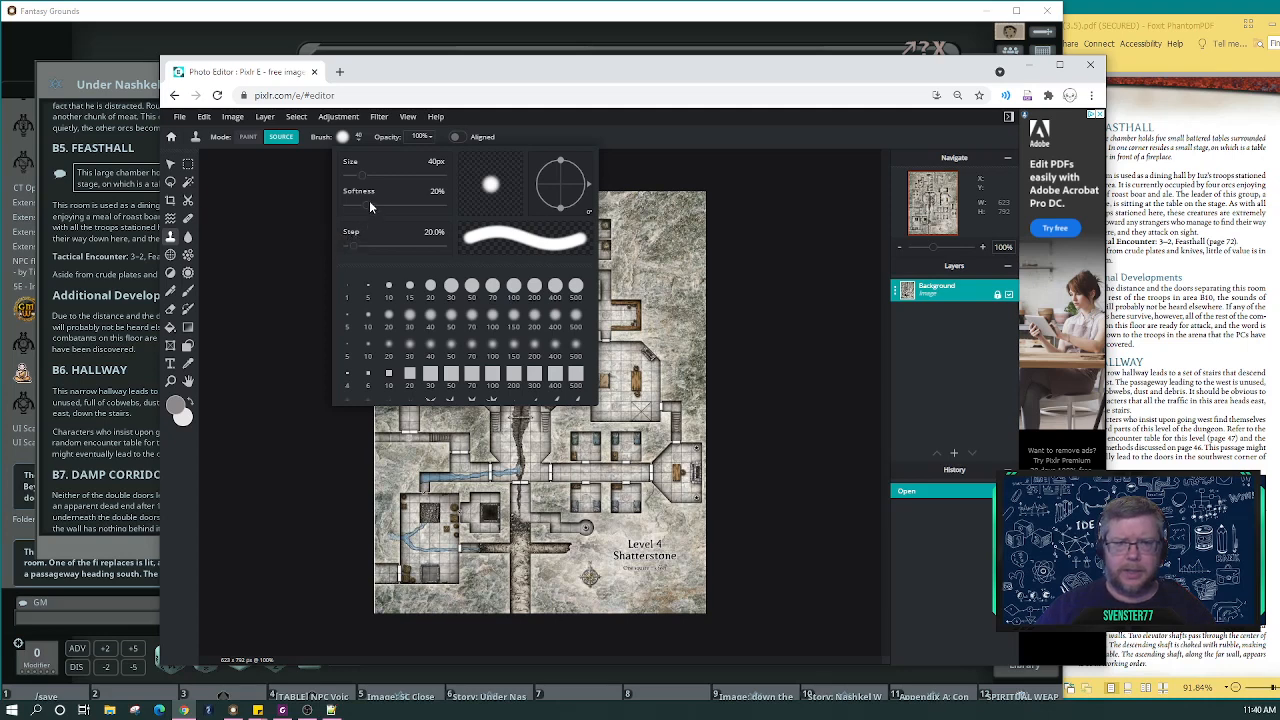
drag(362, 178, 354, 178)
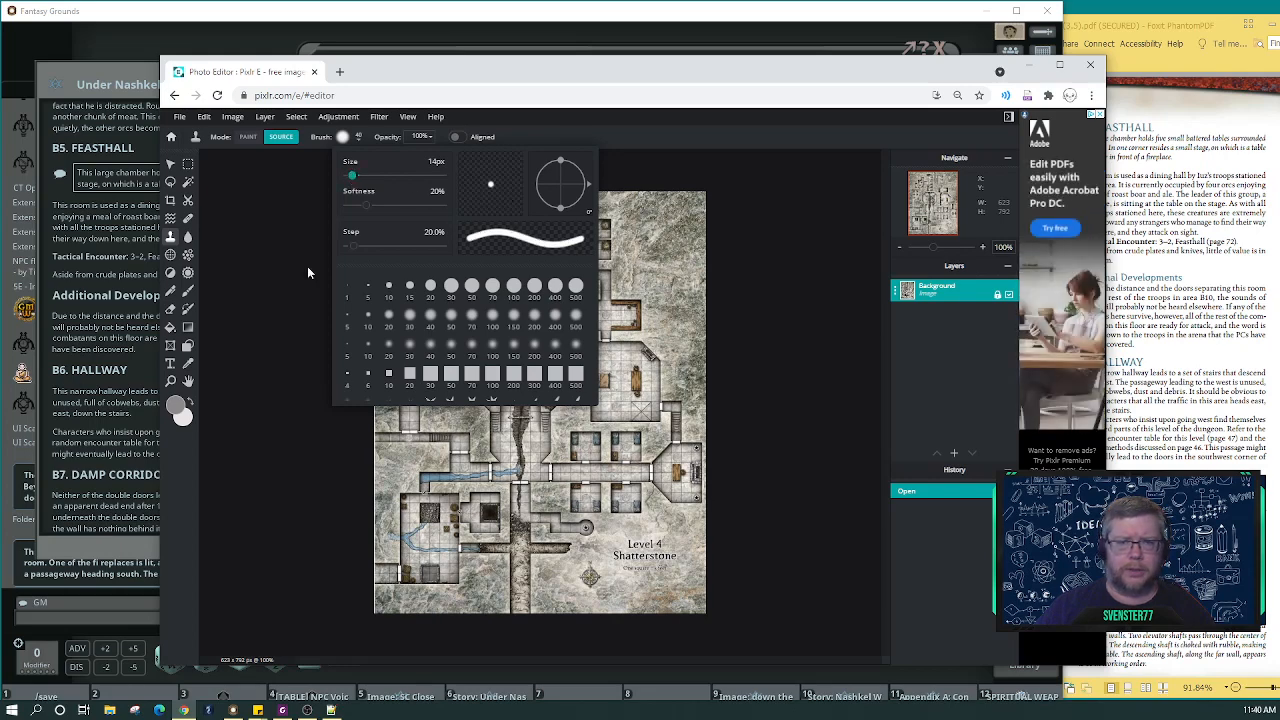
click(266, 257)
Sample clean floor in the long corridor between the small southeastern bedrooms as the clone source.
scroll(485, 236, up, 3)
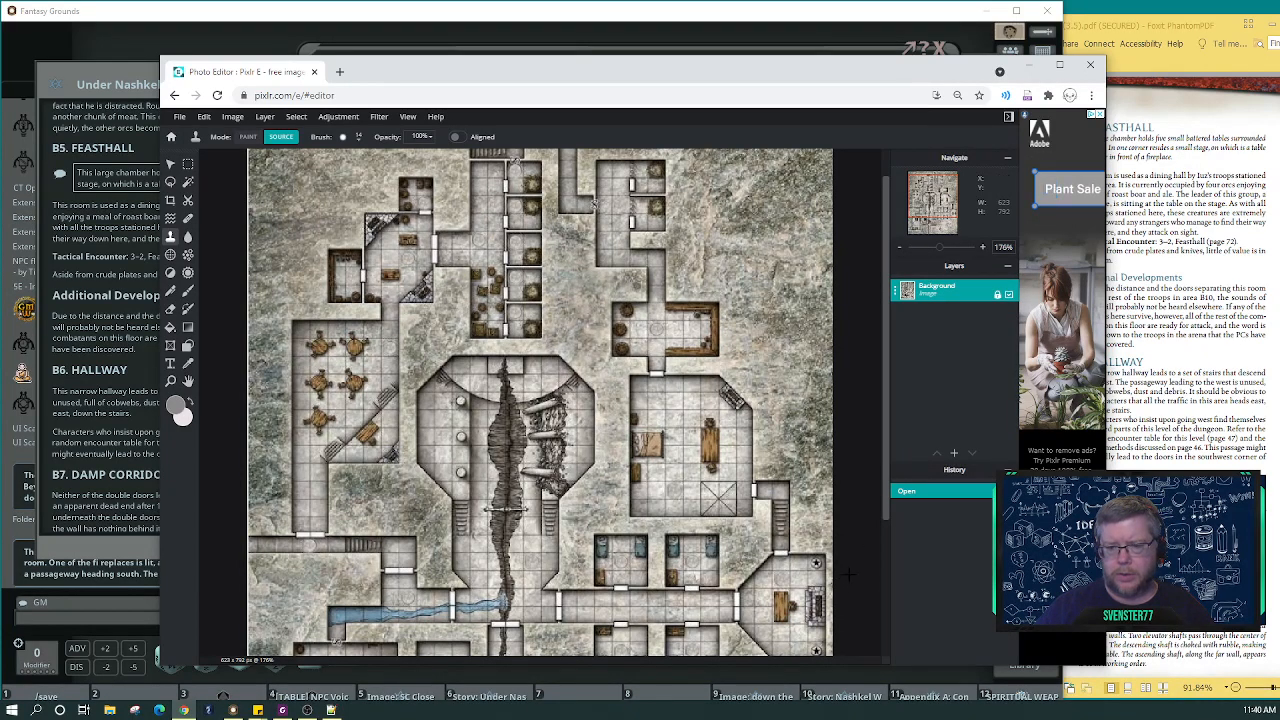
scroll(882, 506, down, 2)
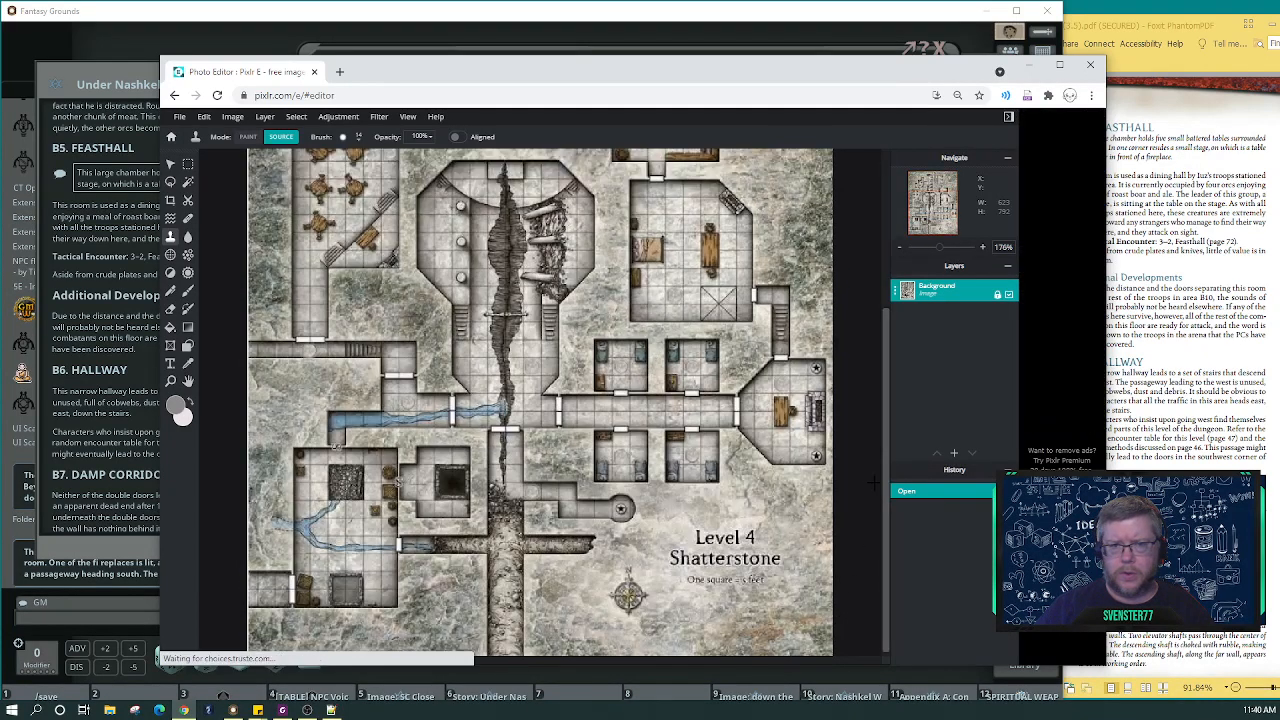
scroll(453, 236, up, 4)
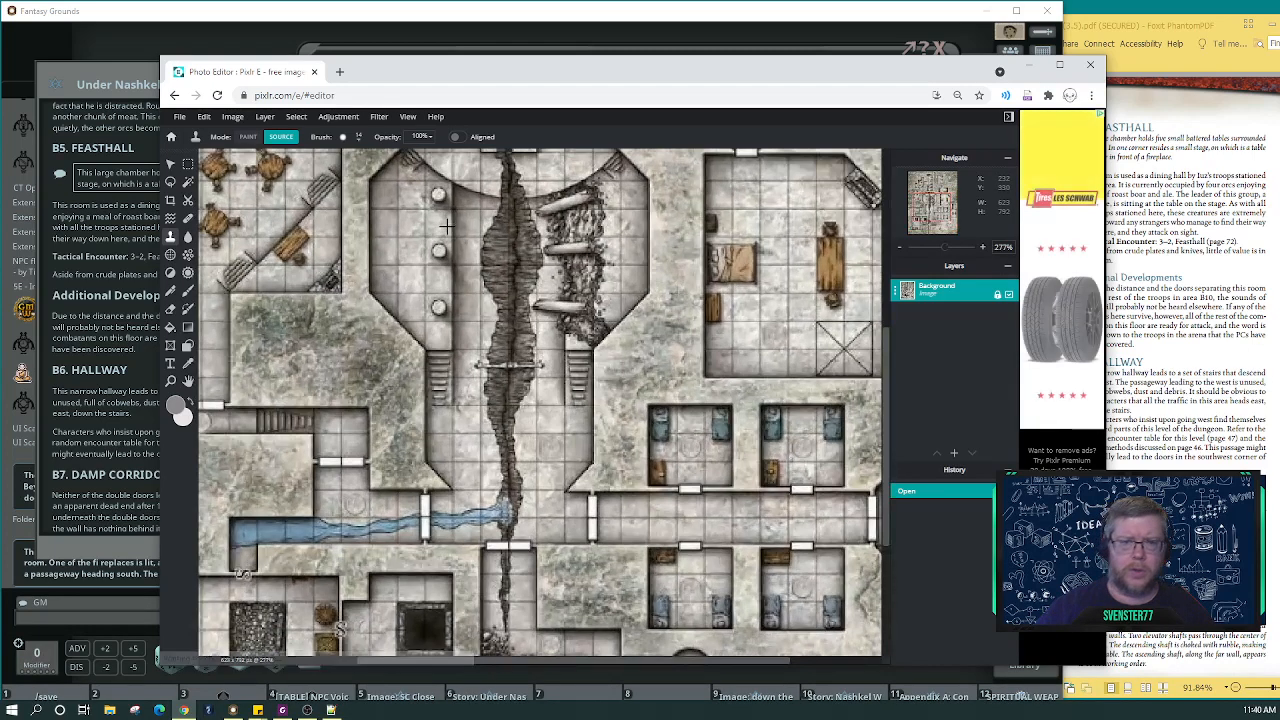
drag(884, 522, 889, 320)
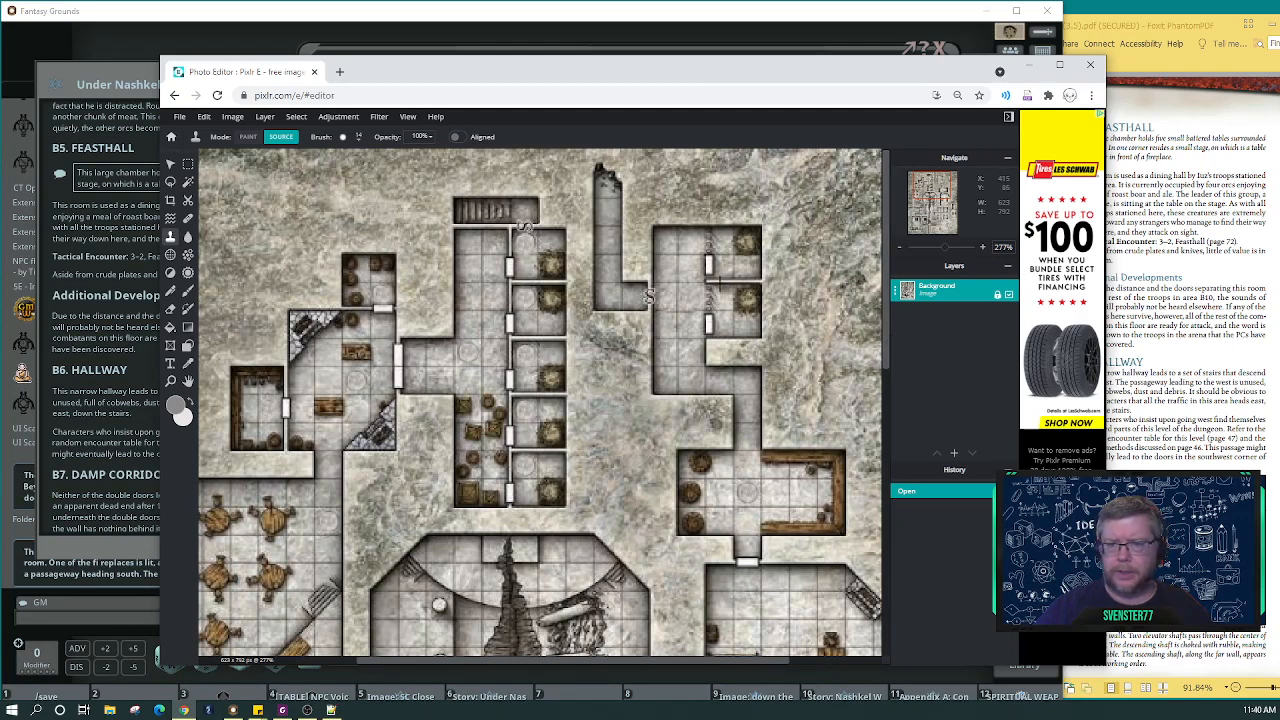
drag(883, 348, 880, 538)
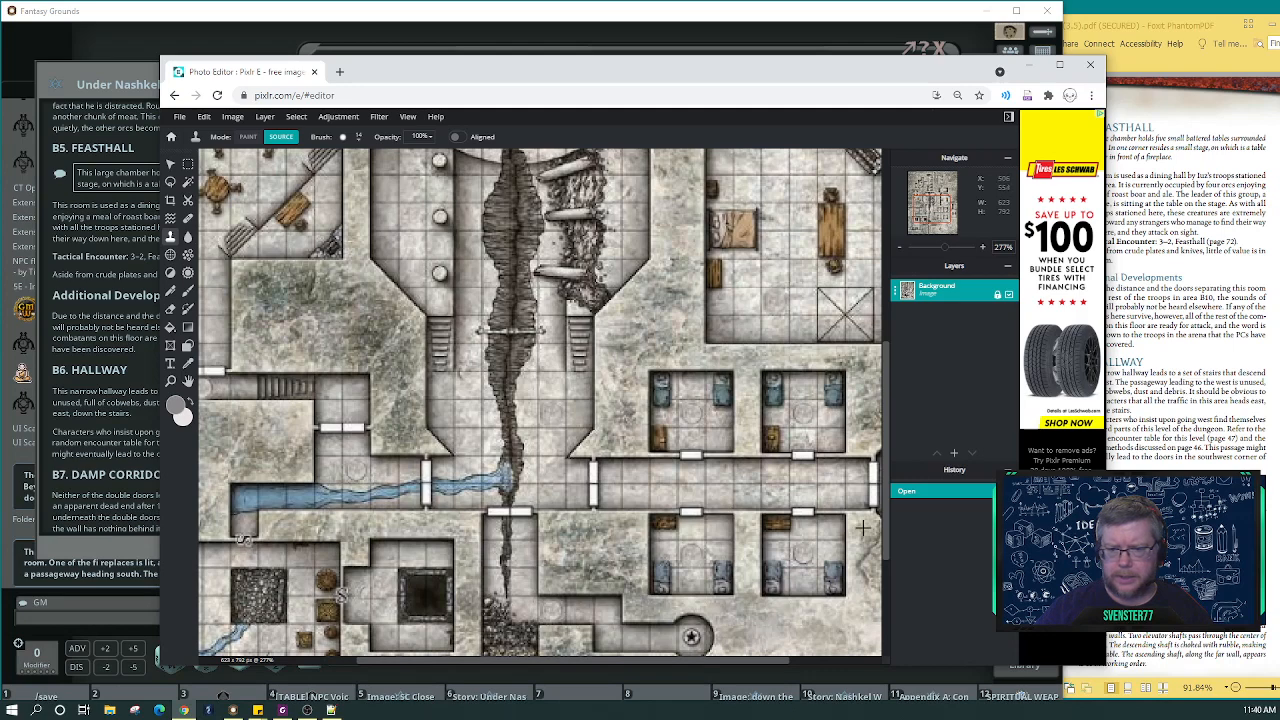
scroll(717, 450, down, 4)
scroll(716, 450, down, 3)
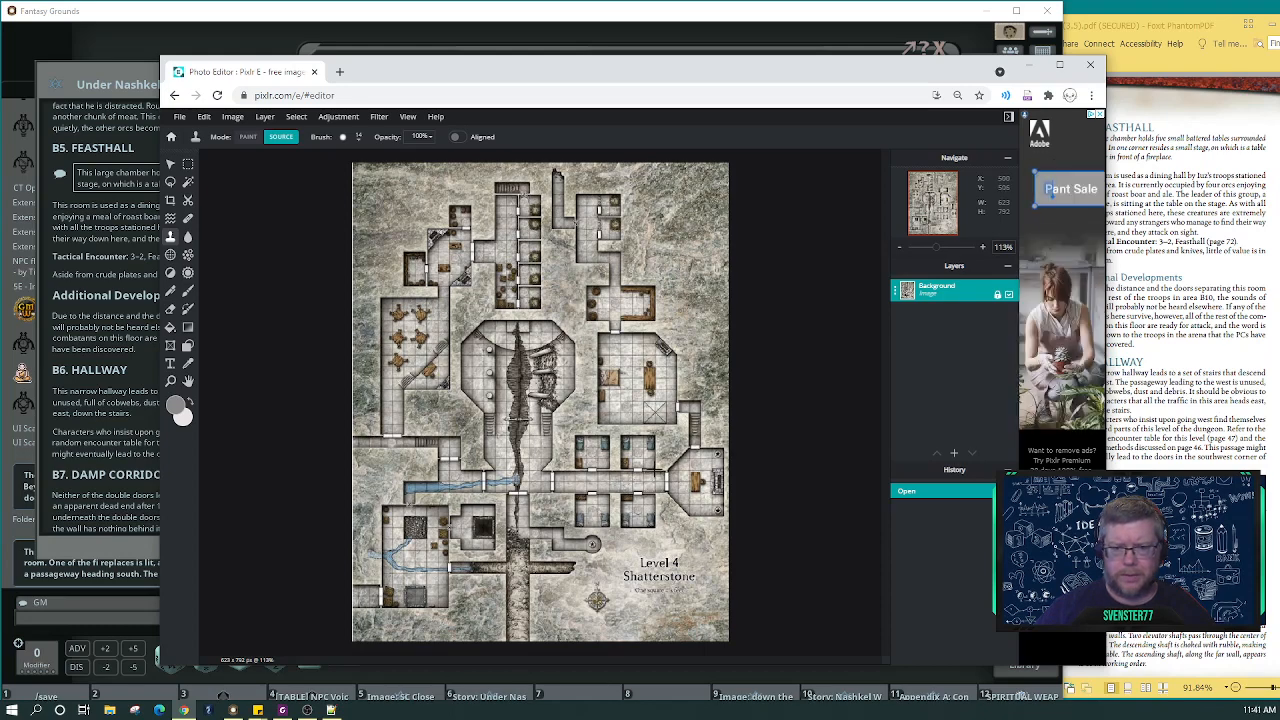
scroll(654, 468, up, 5)
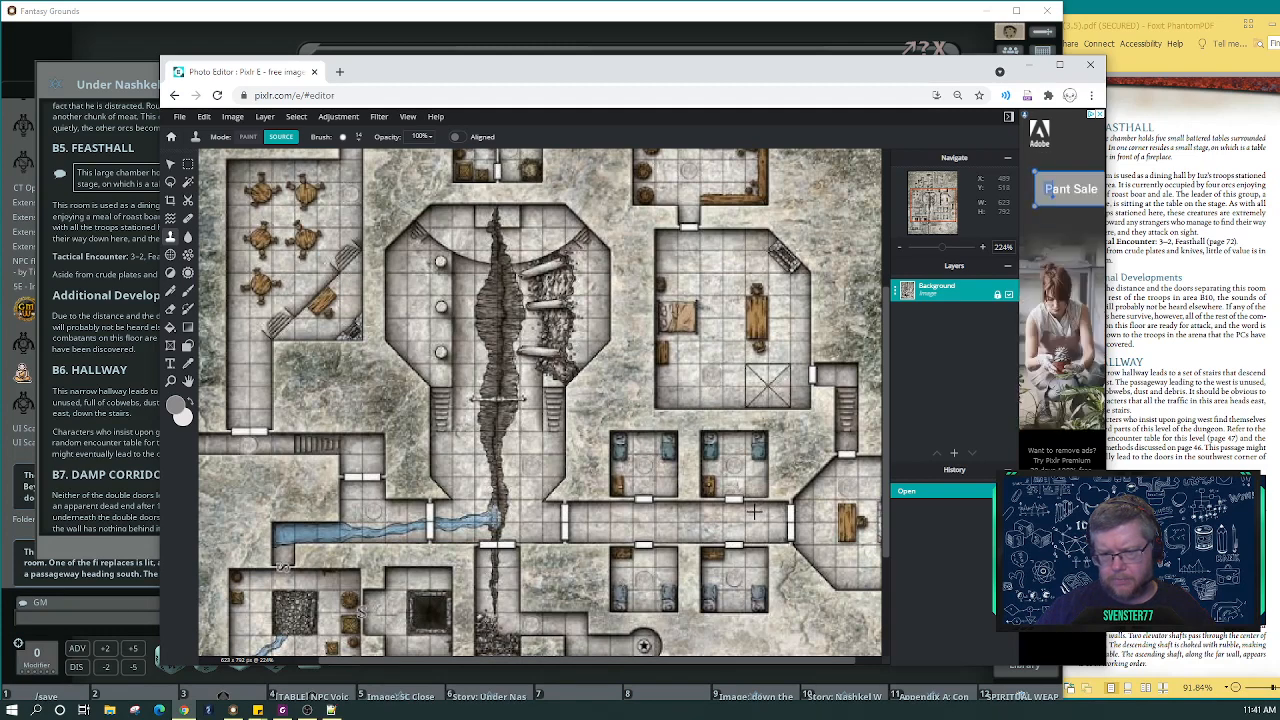
click(756, 512)
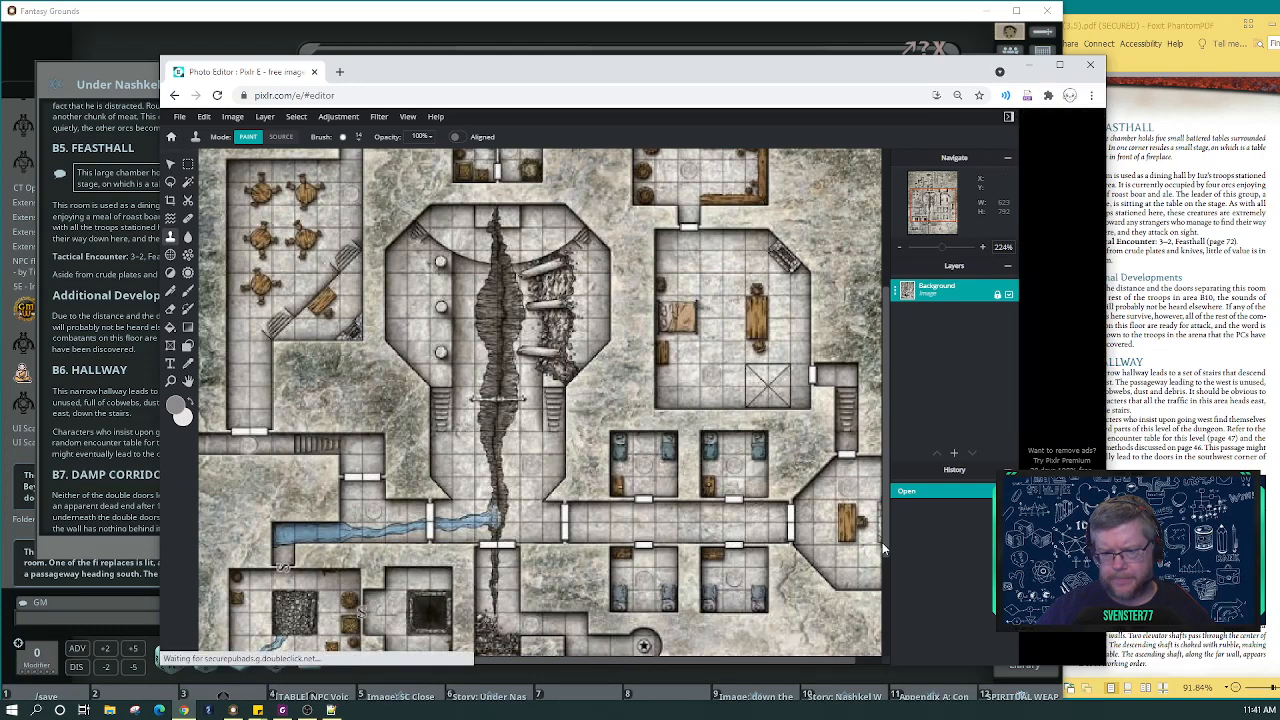
Clone the sampled floor over the S secret-door marker at the foot of the northernmost staircase.
drag(884, 536, 900, 383)
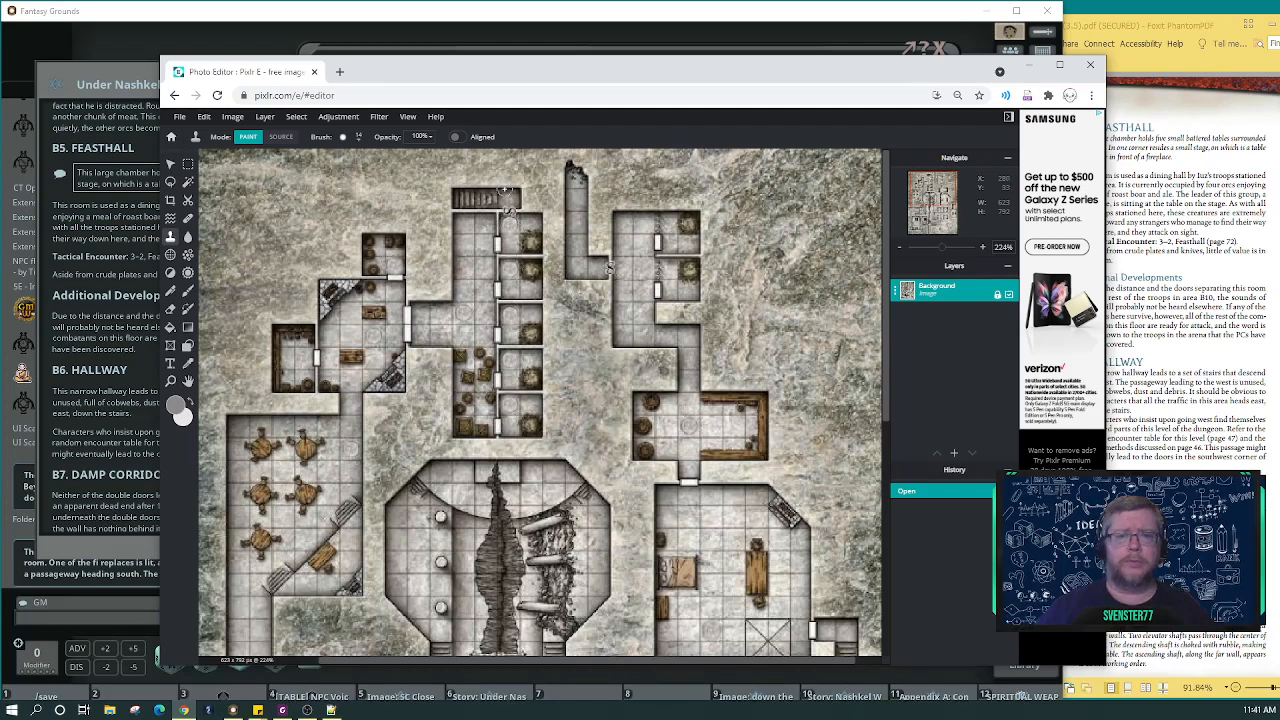
scroll(508, 190, up, 1)
scroll(499, 163, up, 1)
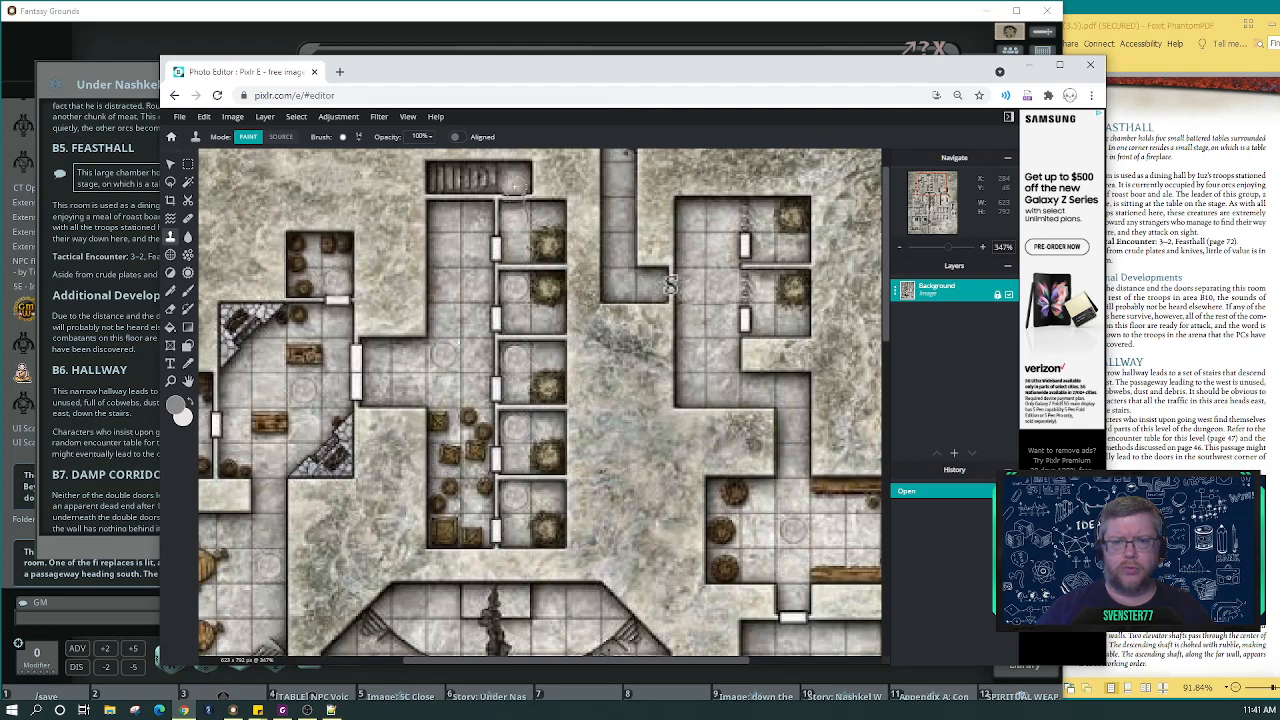
click(515, 186)
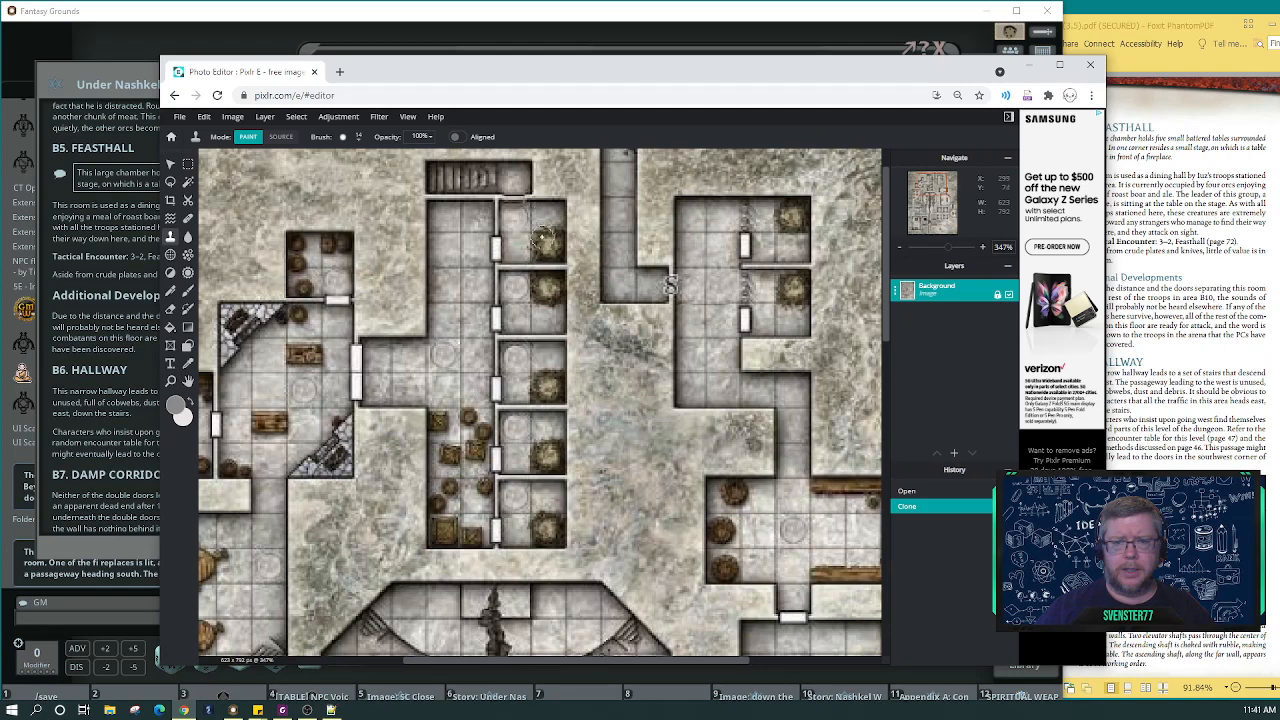
scroll(541, 246, down, 2)
scroll(541, 245, up, 1)
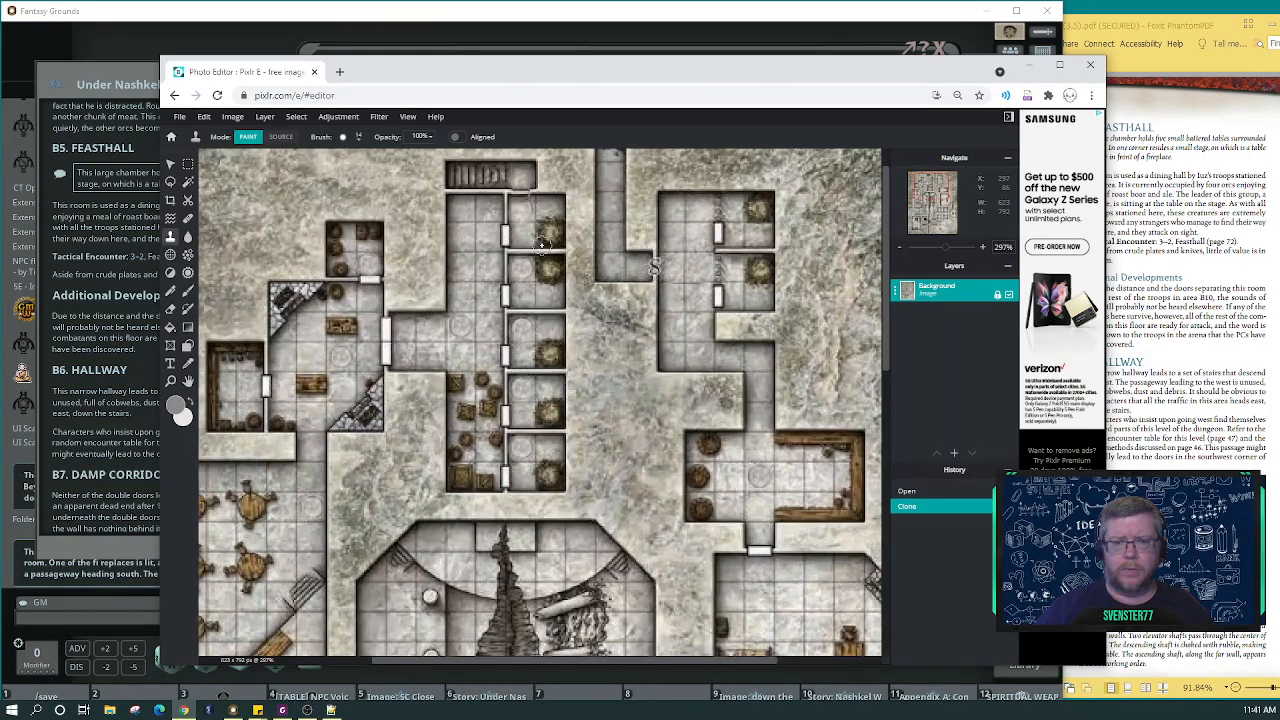
scroll(541, 245, up, 1)
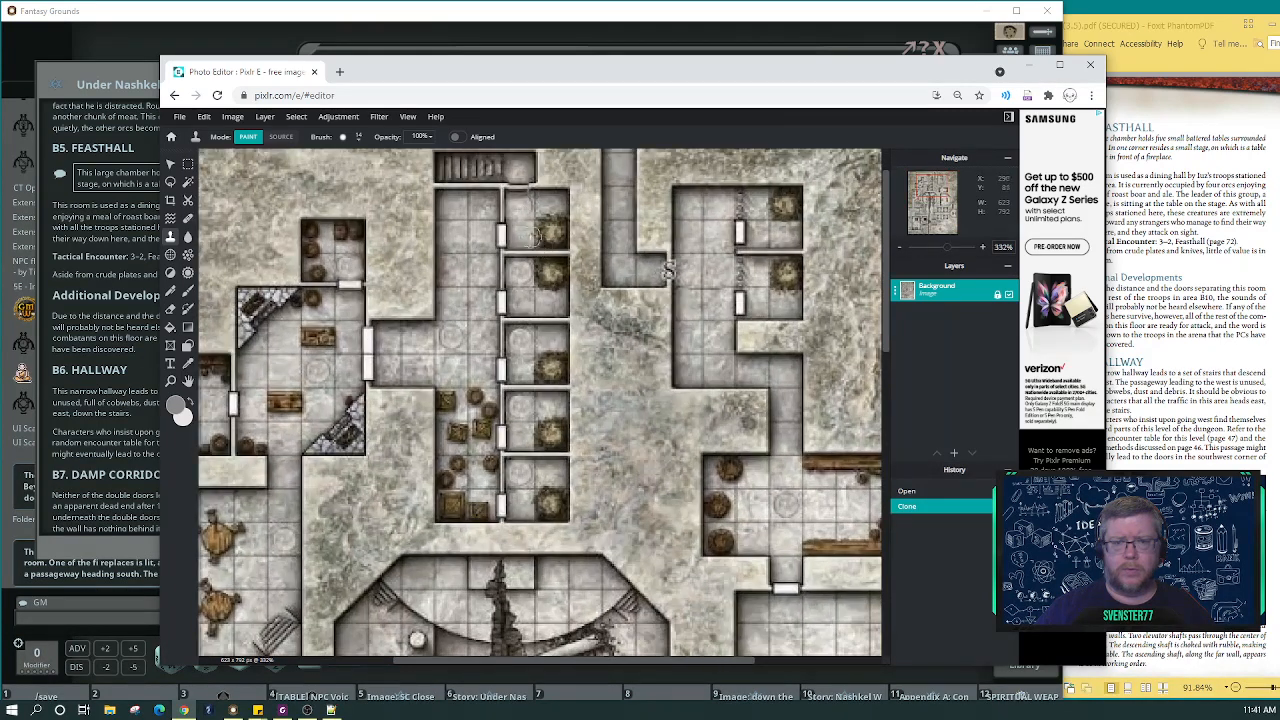
Clone the sampled floor over the remaining marker traces at the northernmost staircase and the marker below the stream's western end.
click(513, 182)
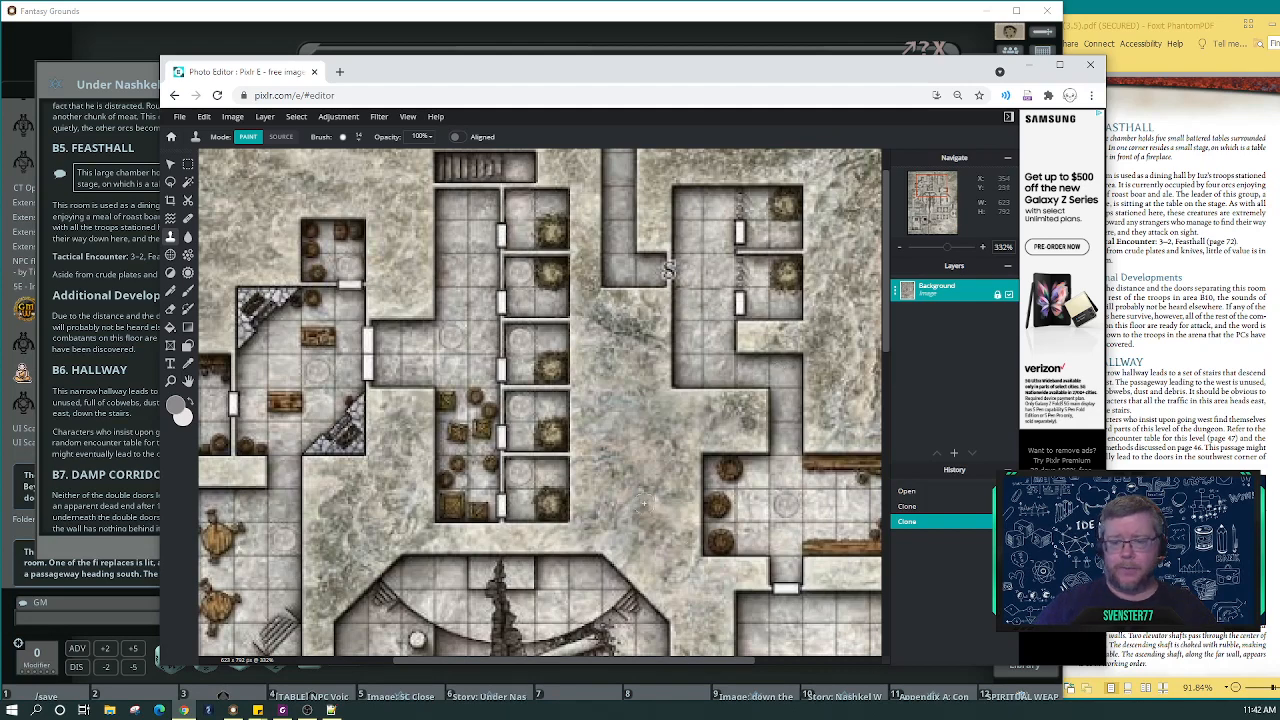
drag(886, 318, 955, 531)
drag(739, 660, 644, 660)
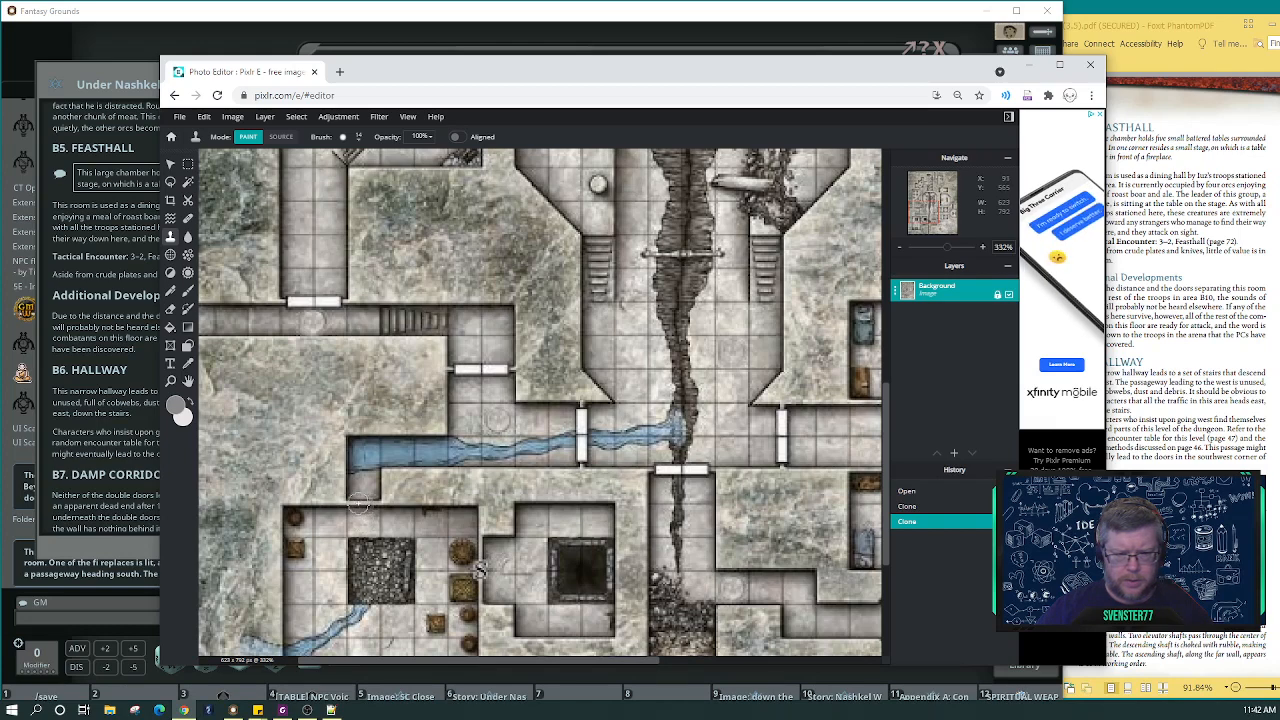
click(480, 567)
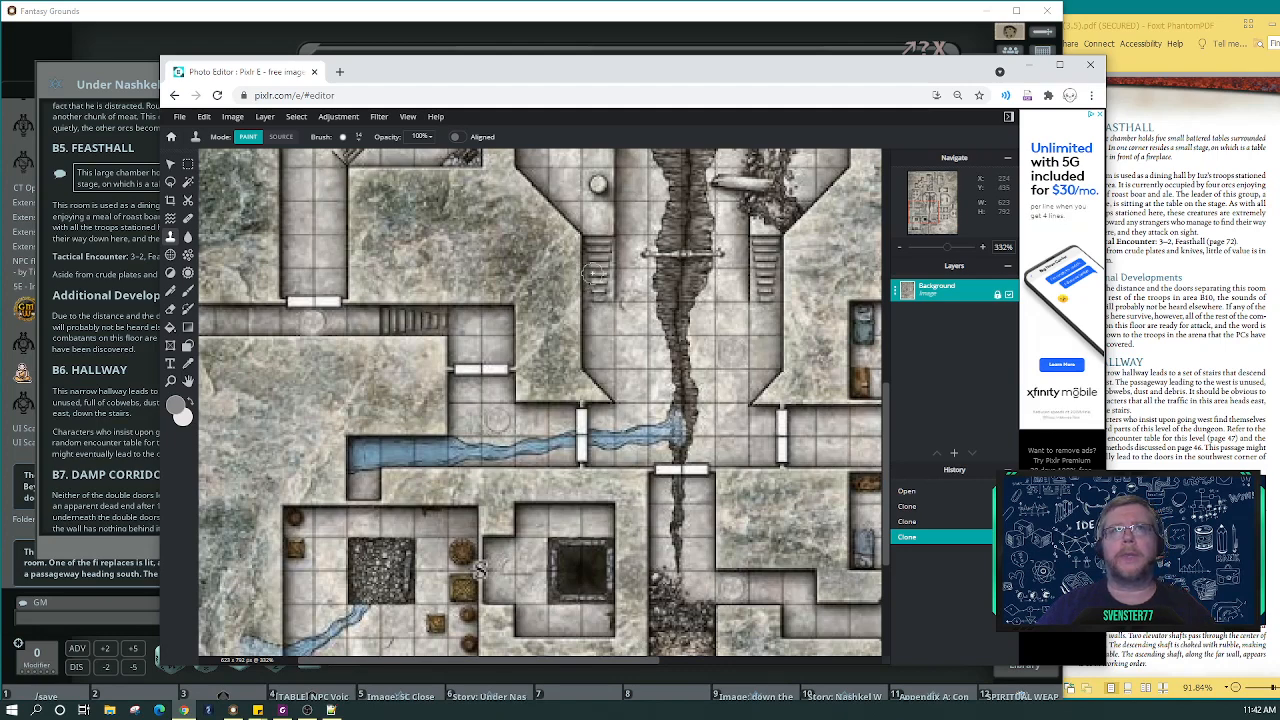
Sample floor in the northernmost small bedroom beside the long corridor and clone it over the S marker at the dead-end passage's eastern corner.
scroll(884, 419, up, 3)
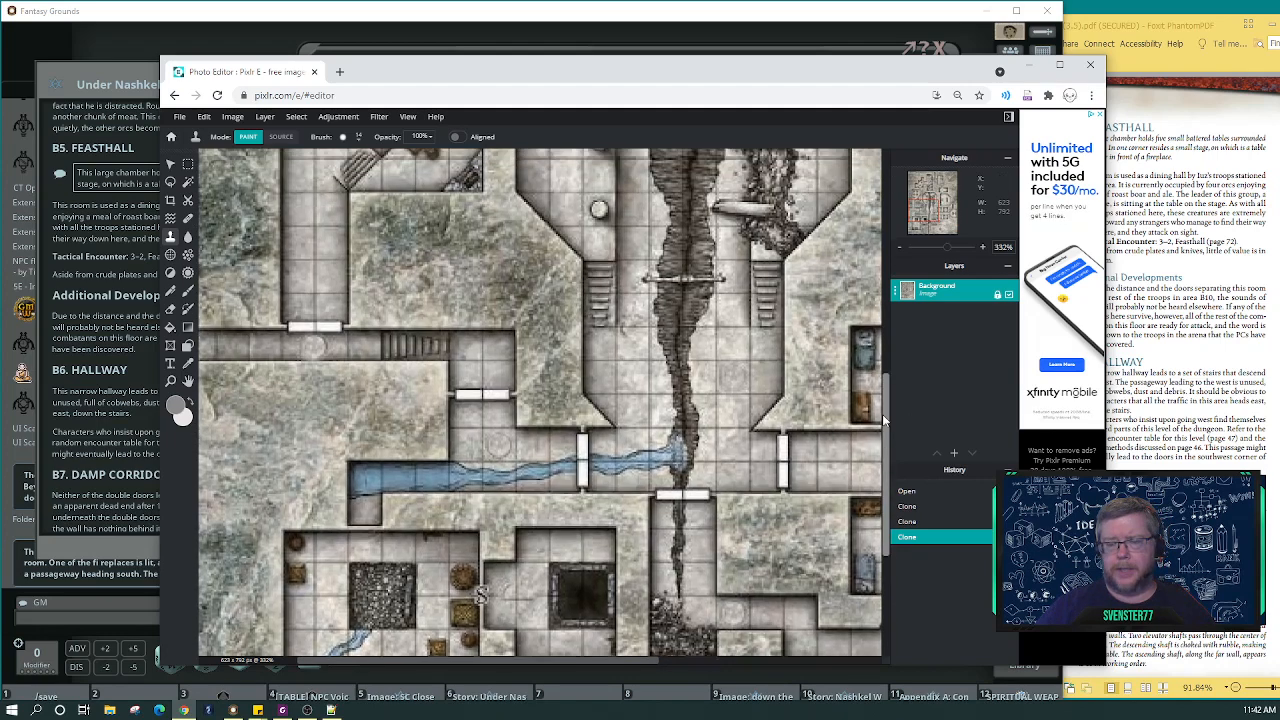
drag(885, 358, 887, 163)
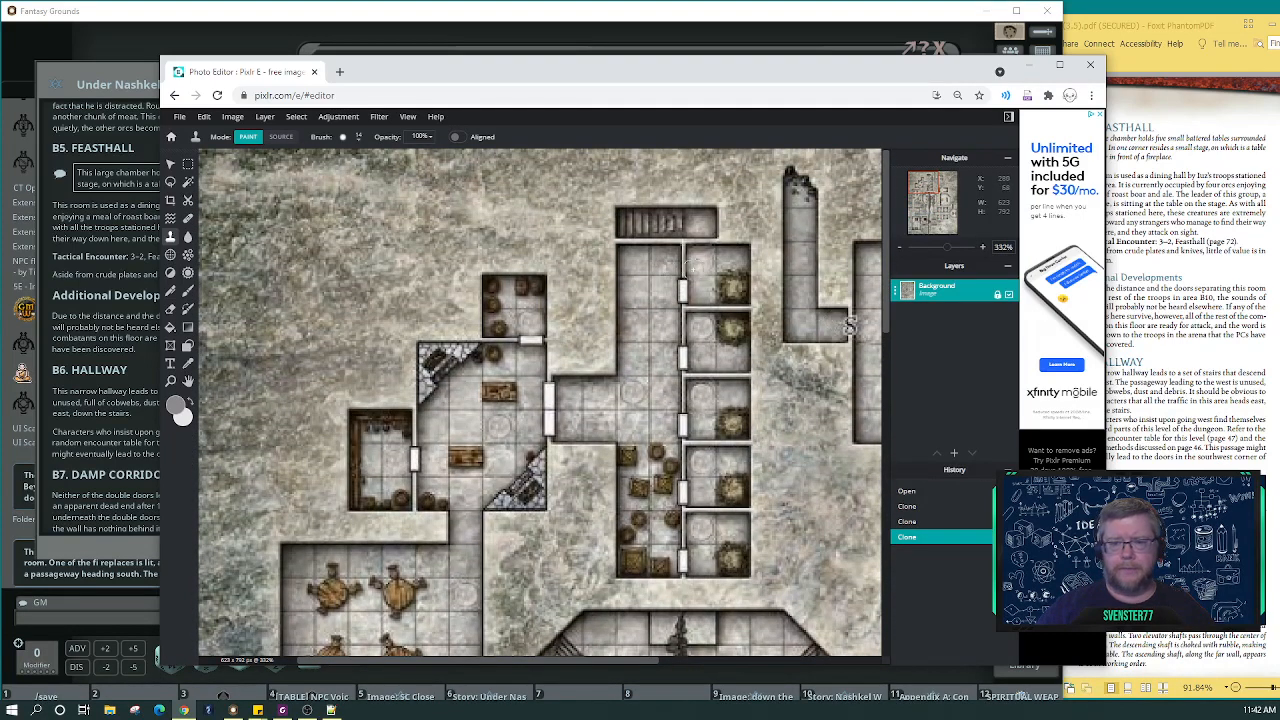
scroll(849, 325, down, 5)
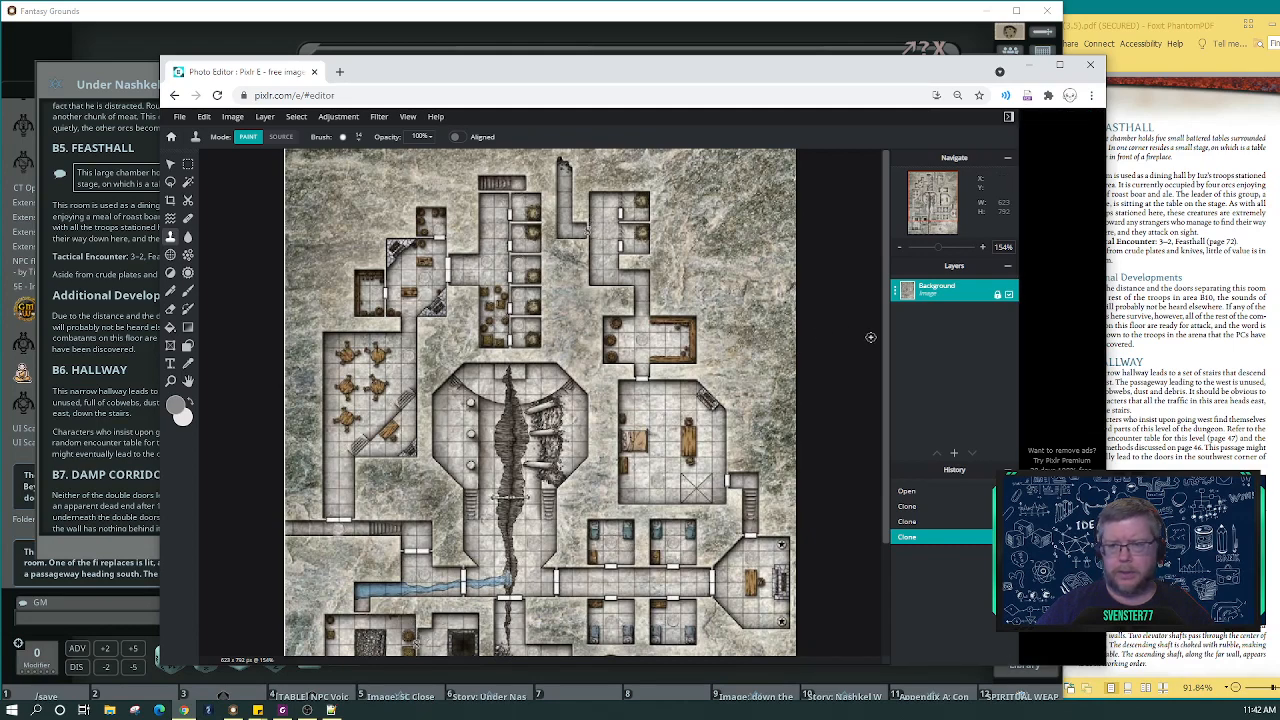
drag(887, 338, 907, 458)
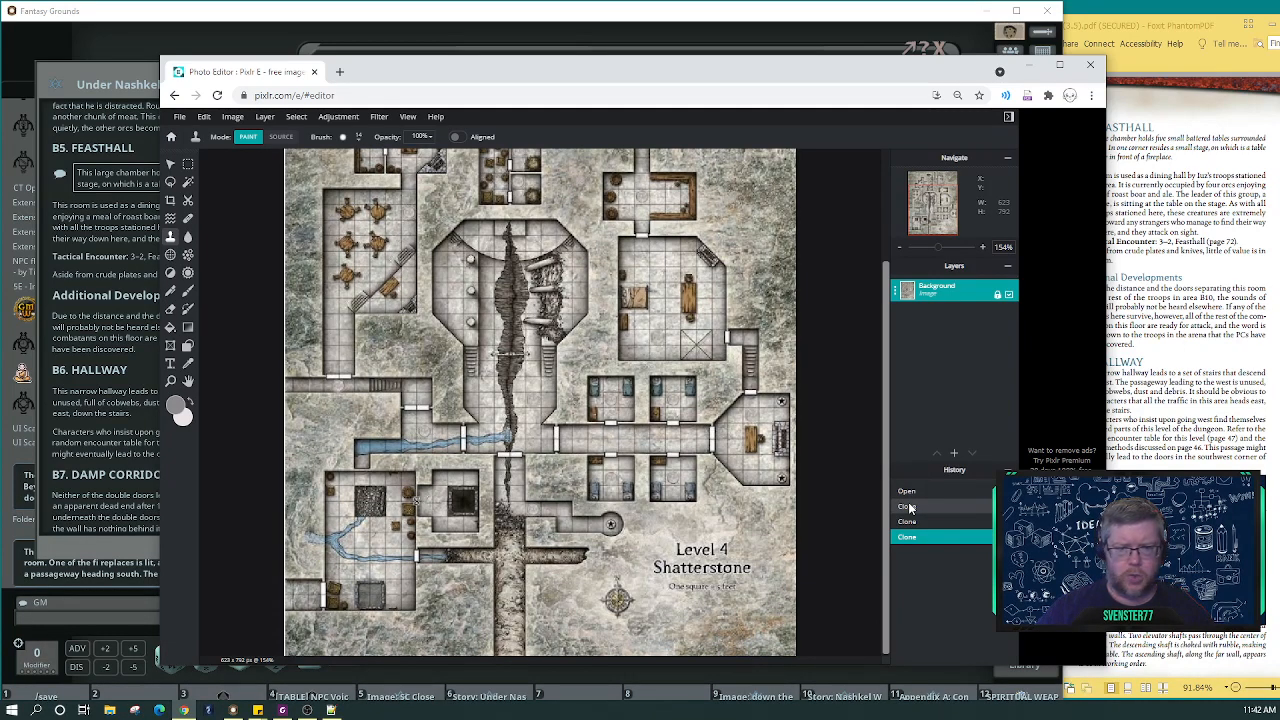
drag(890, 436, 893, 314)
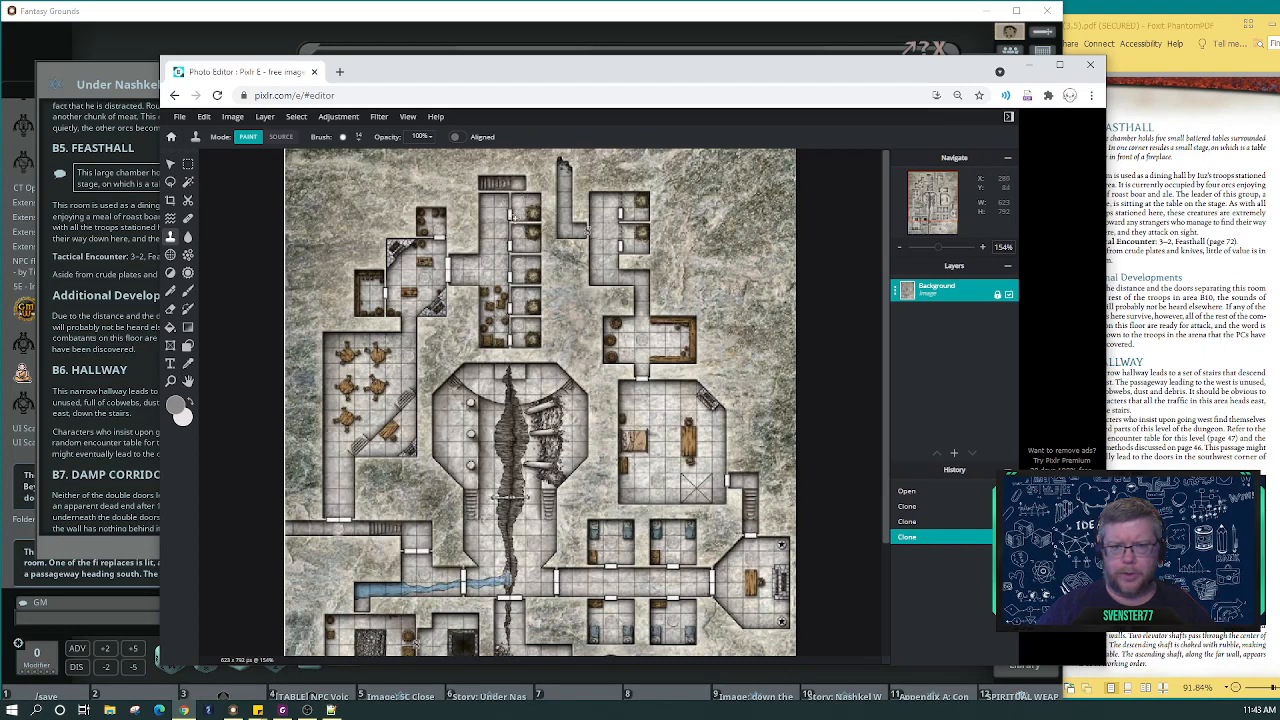
scroll(516, 220, up, 5)
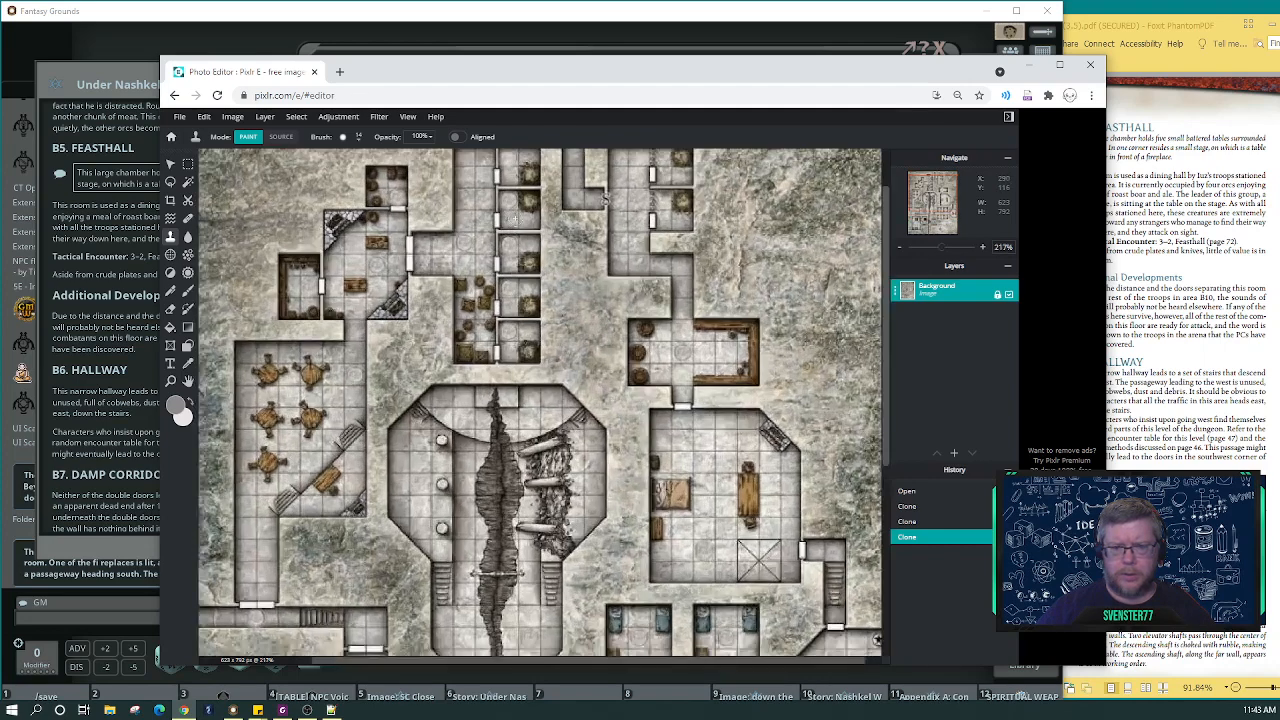
scroll(882, 418, up, 2)
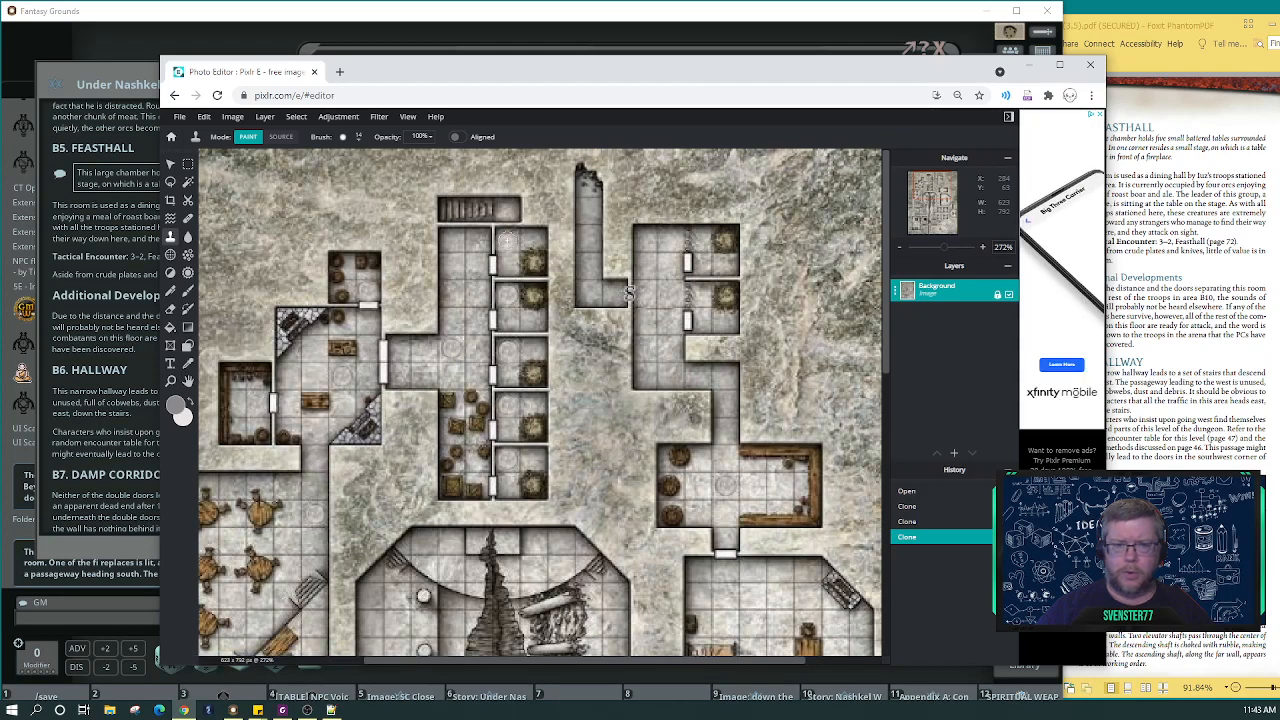
key(ctrl)
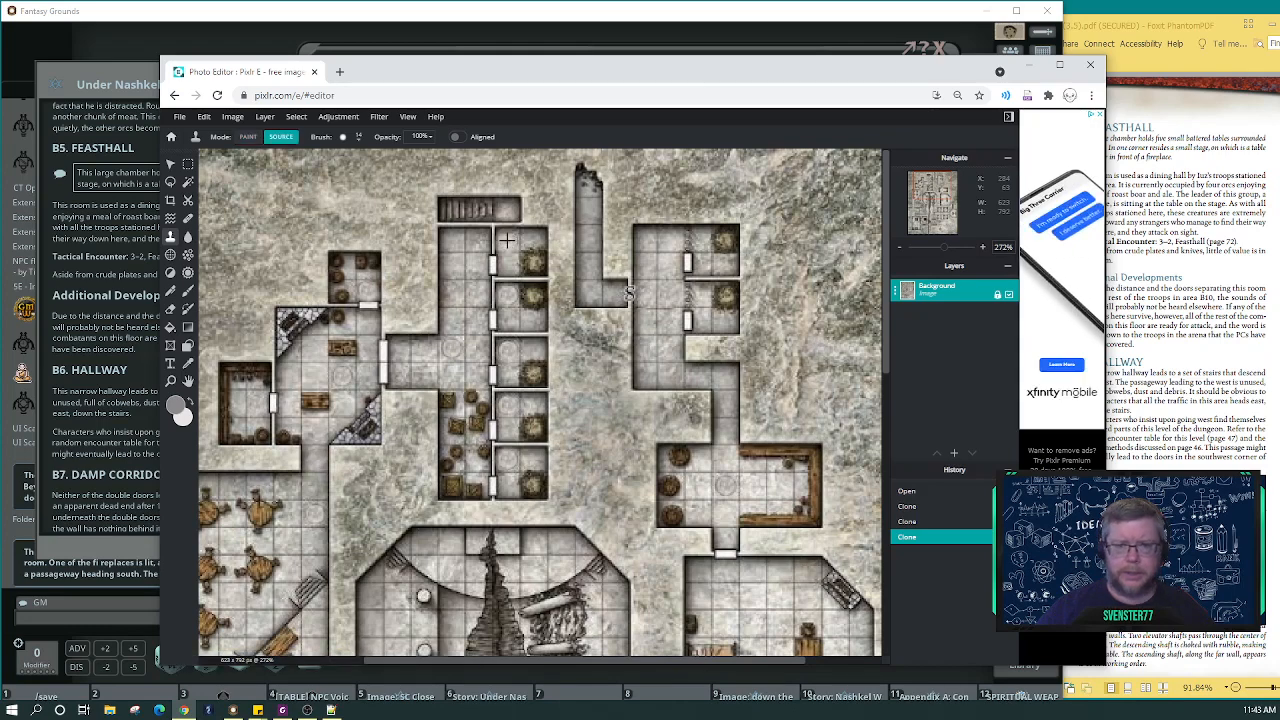
ctrl+click(507, 240)
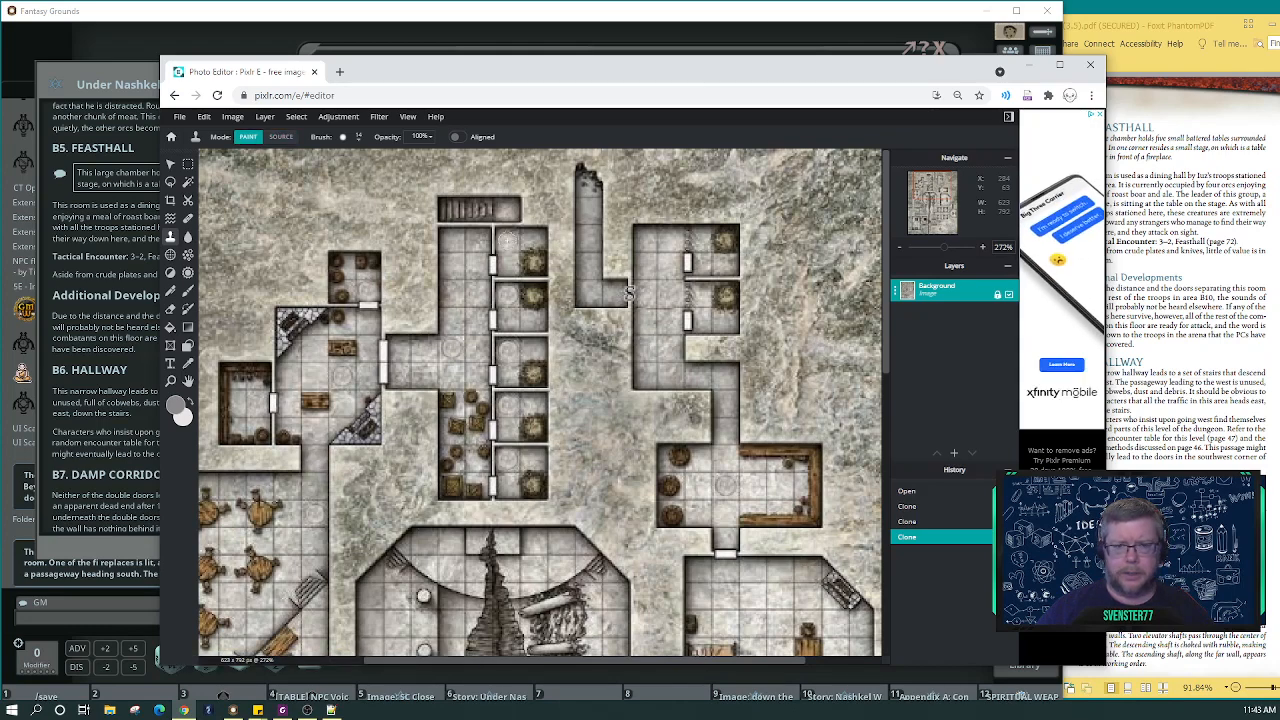
click(626, 296)
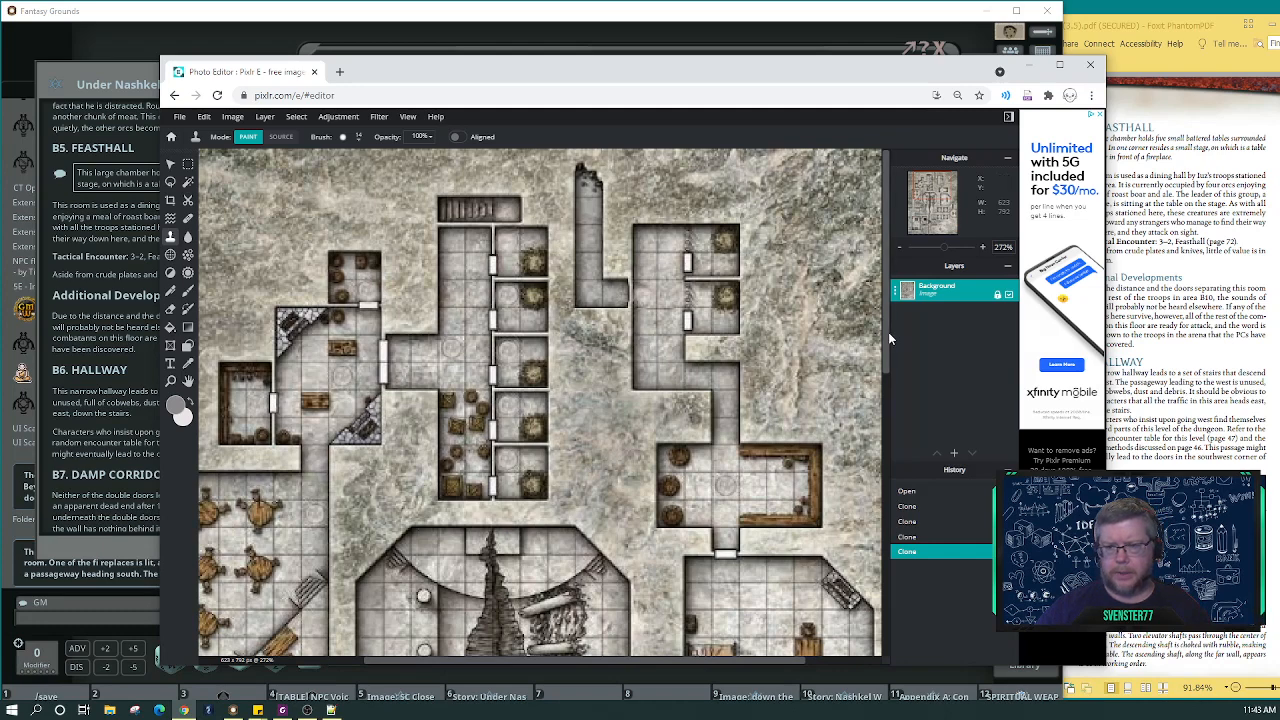
Clone the sampled floor over the S marker on the wall between the barrel storeroom and the dark pit room.
click(885, 399)
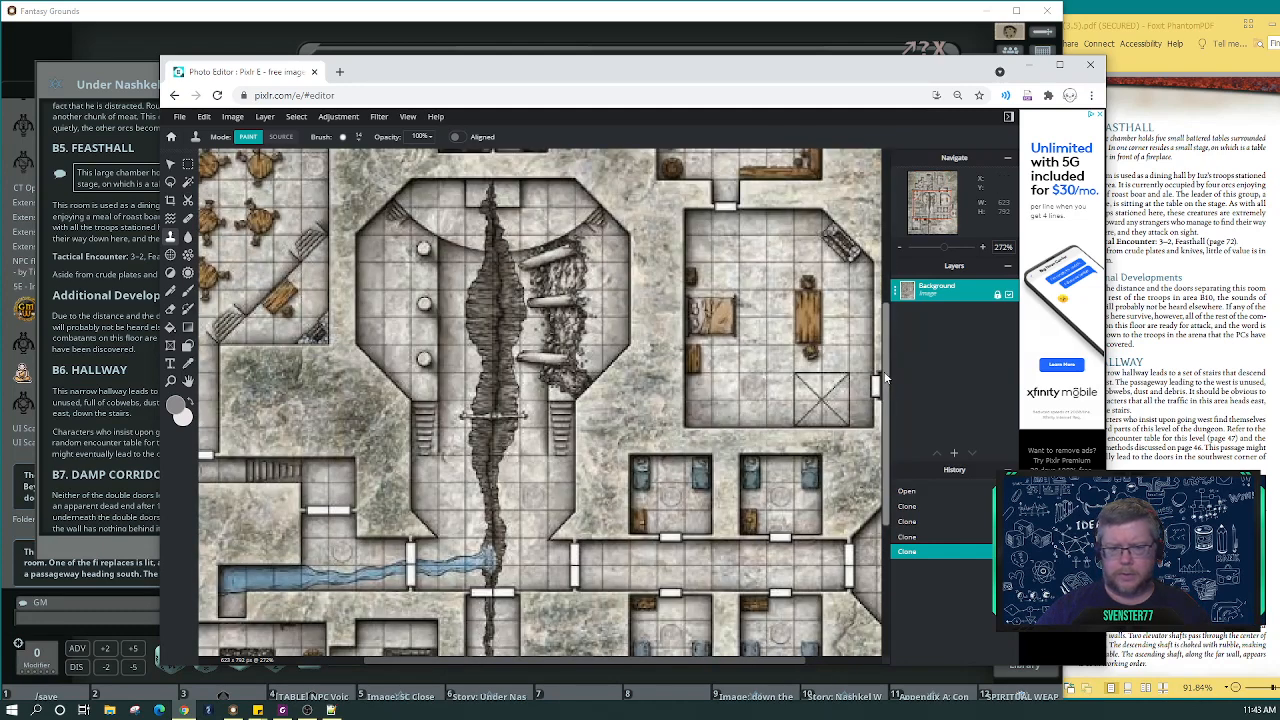
drag(882, 386, 891, 522)
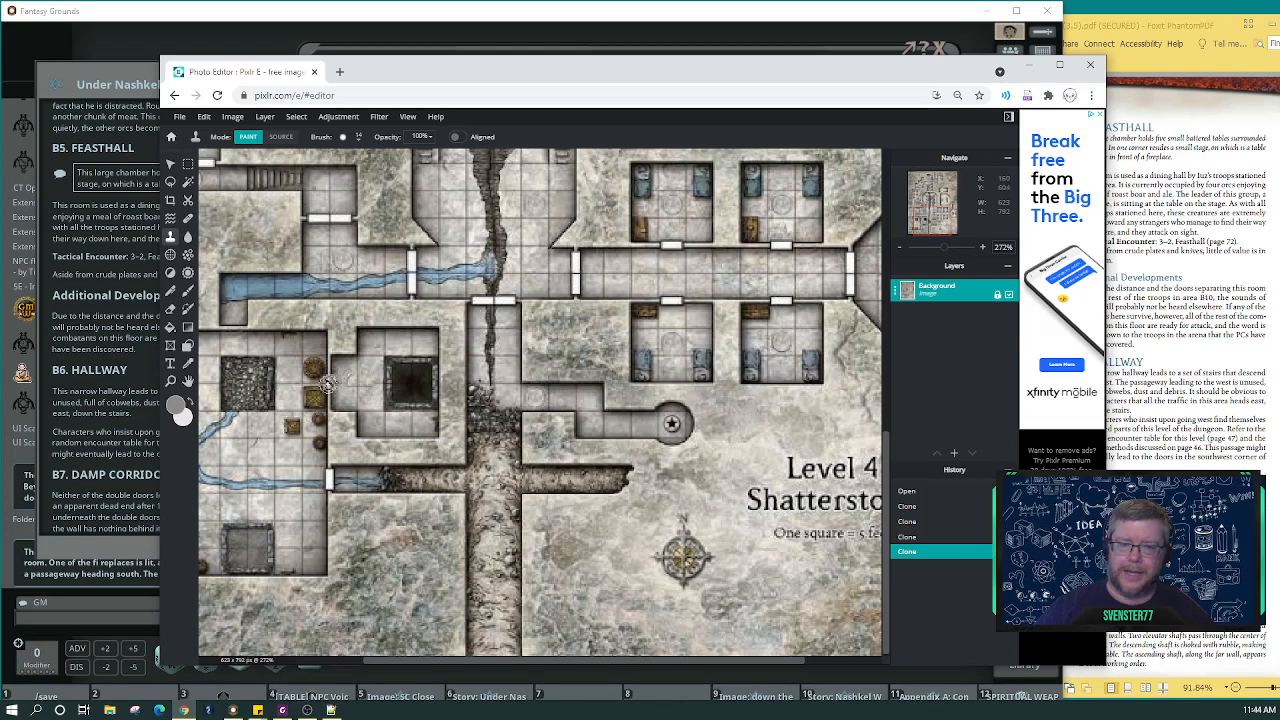
scroll(314, 380, up, 2)
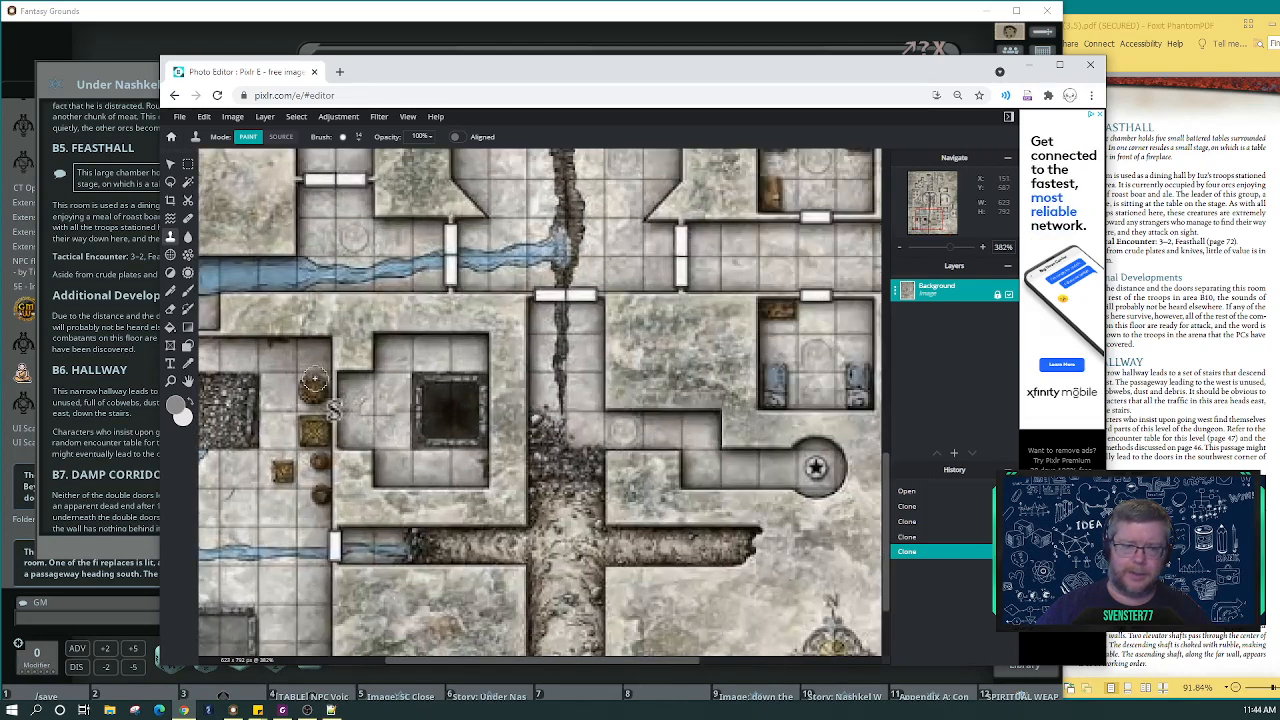
scroll(314, 380, up, 1)
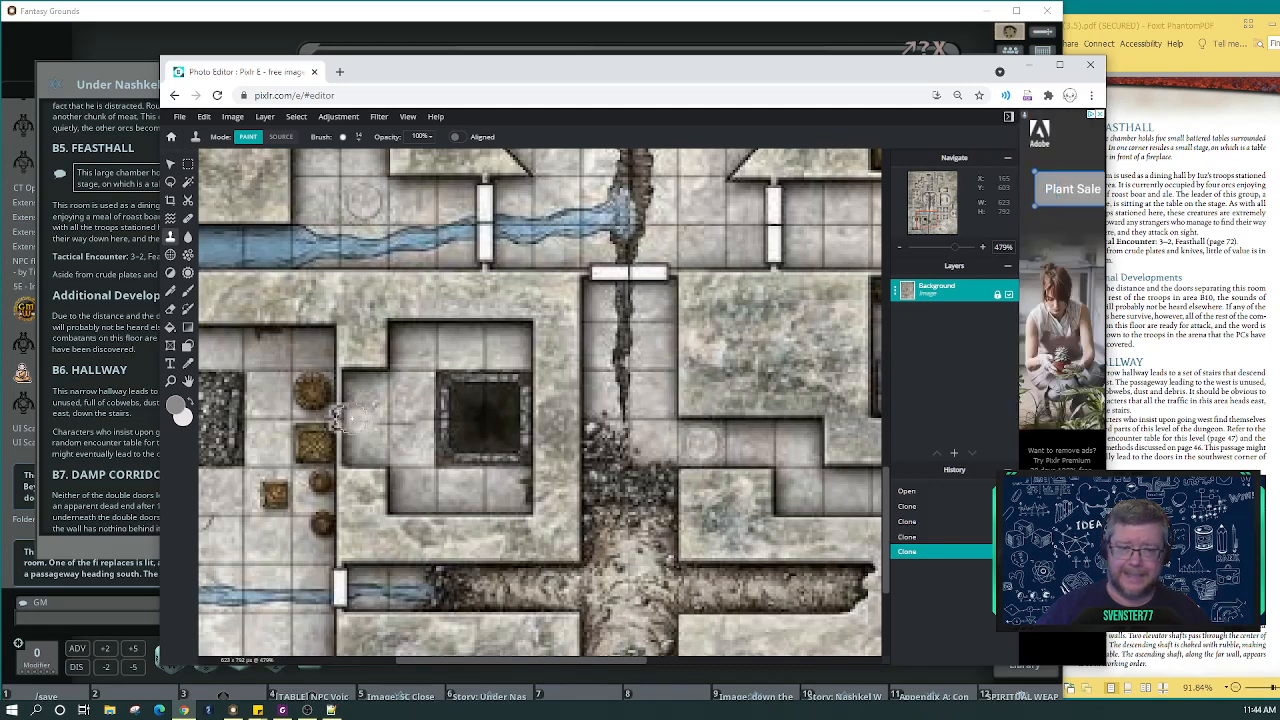
drag(352, 418, 346, 414)
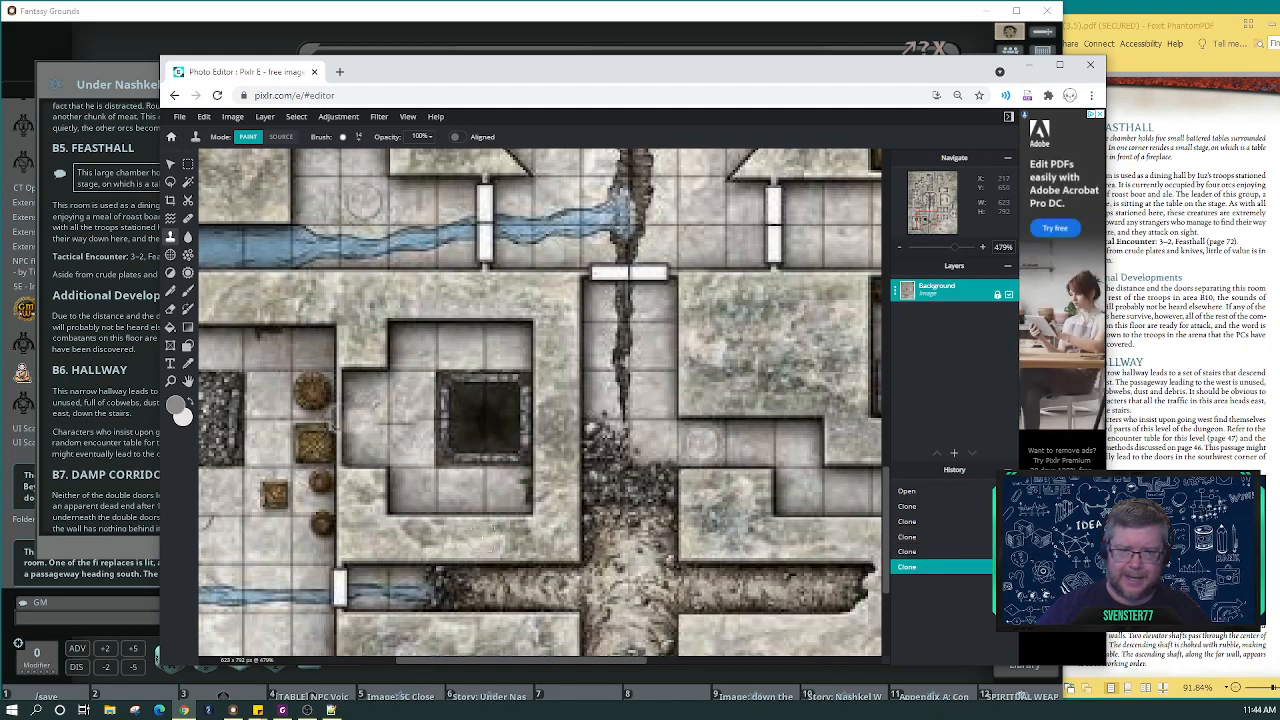
Examine the patched wall beside the barrel storeroom up close and check the whole map for leftover secret-door markers.
scroll(366, 468, down, 5)
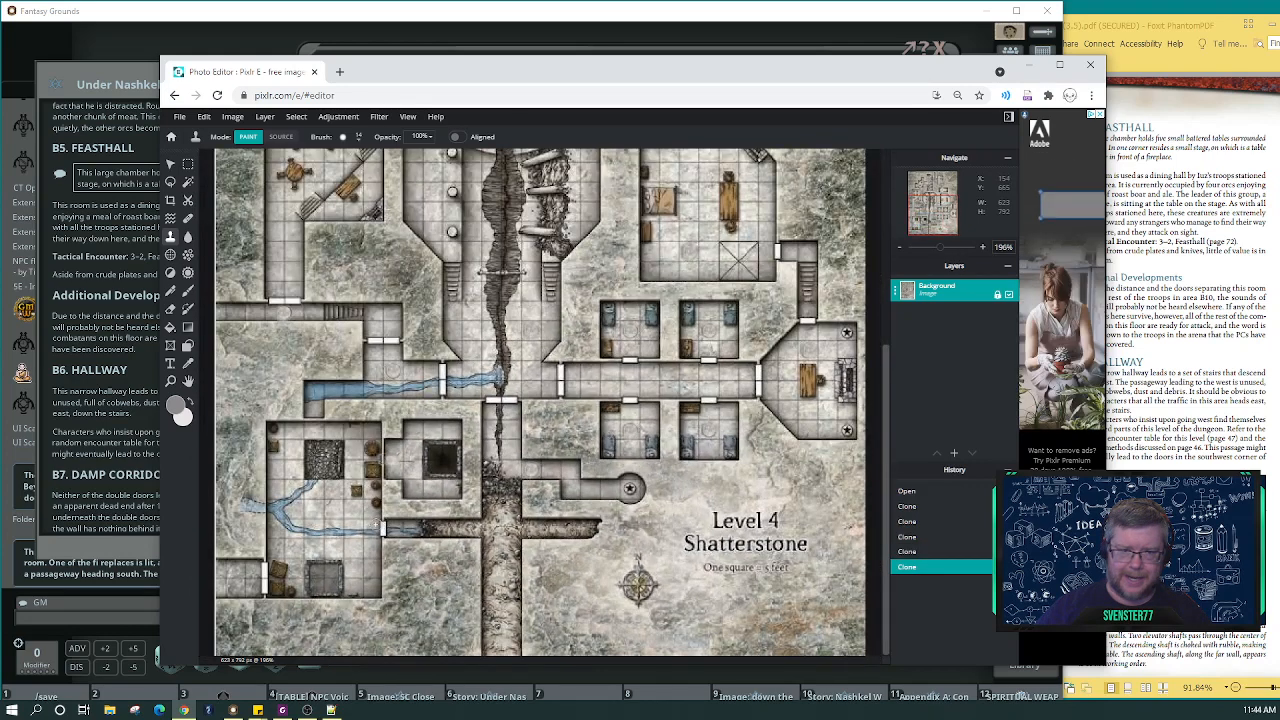
scroll(352, 452, up, 5)
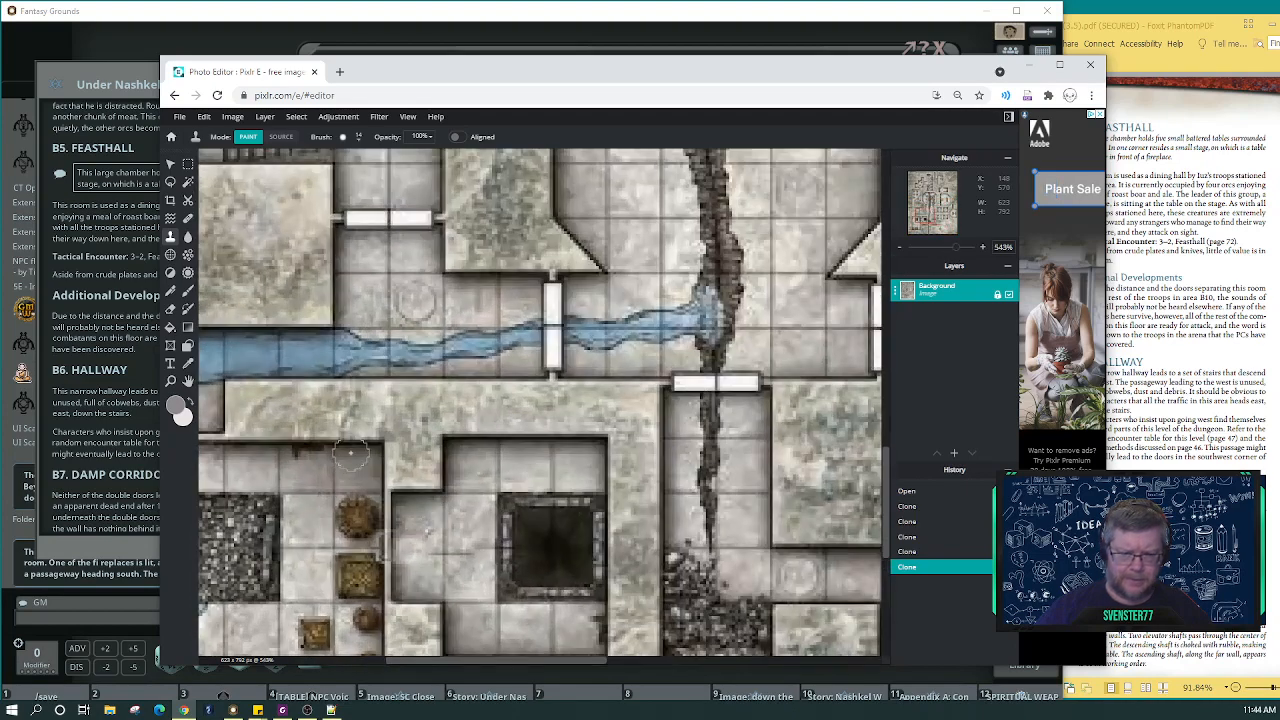
scroll(350, 452, up, 3)
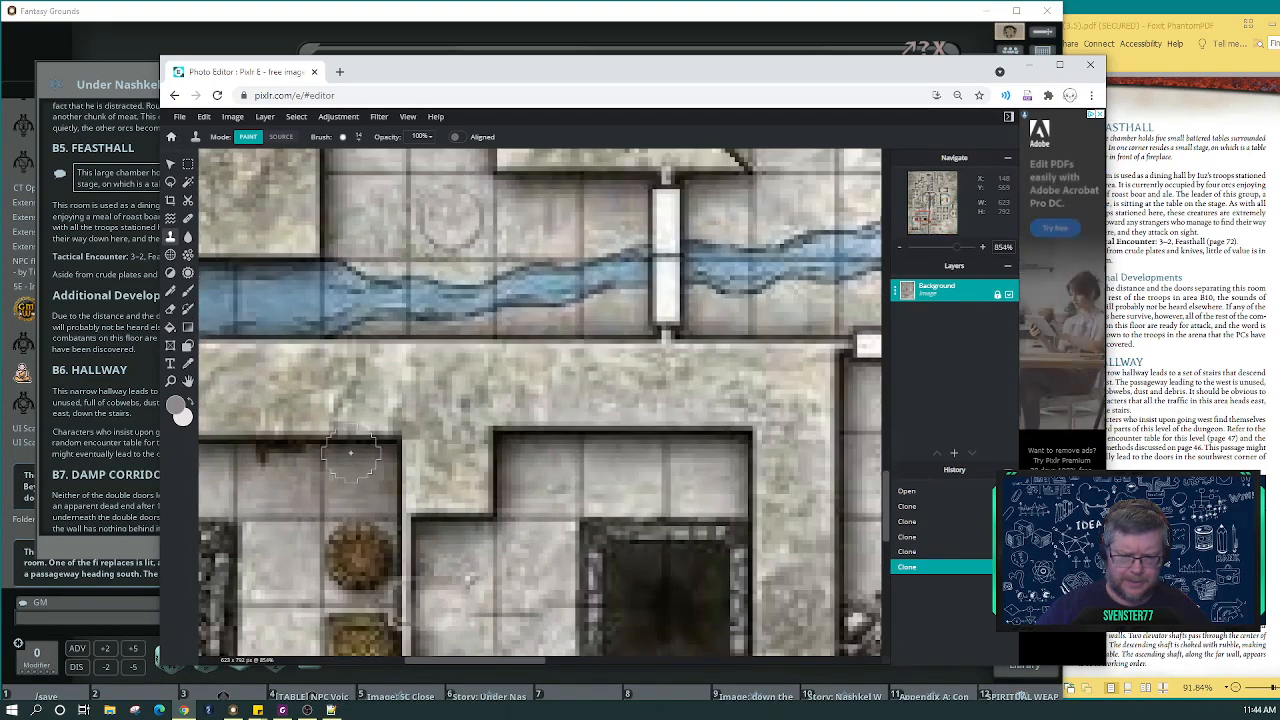
scroll(350, 452, down, 5)
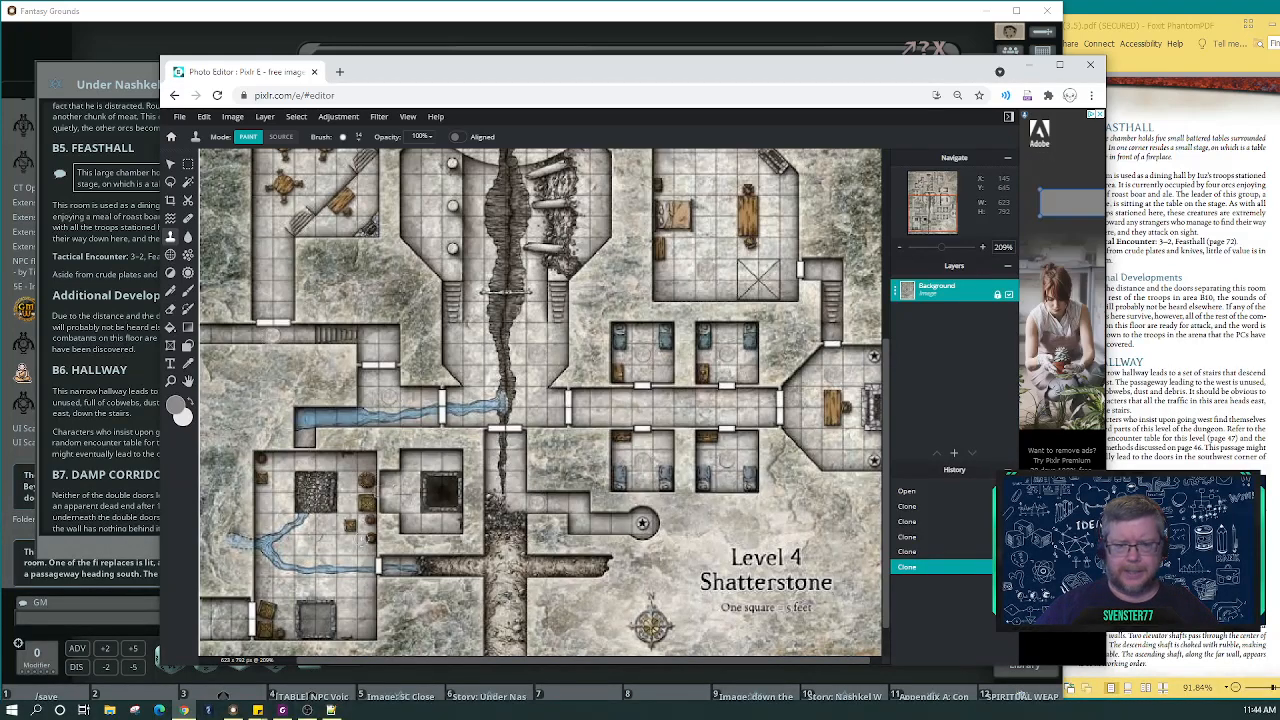
scroll(362, 502, up, 8)
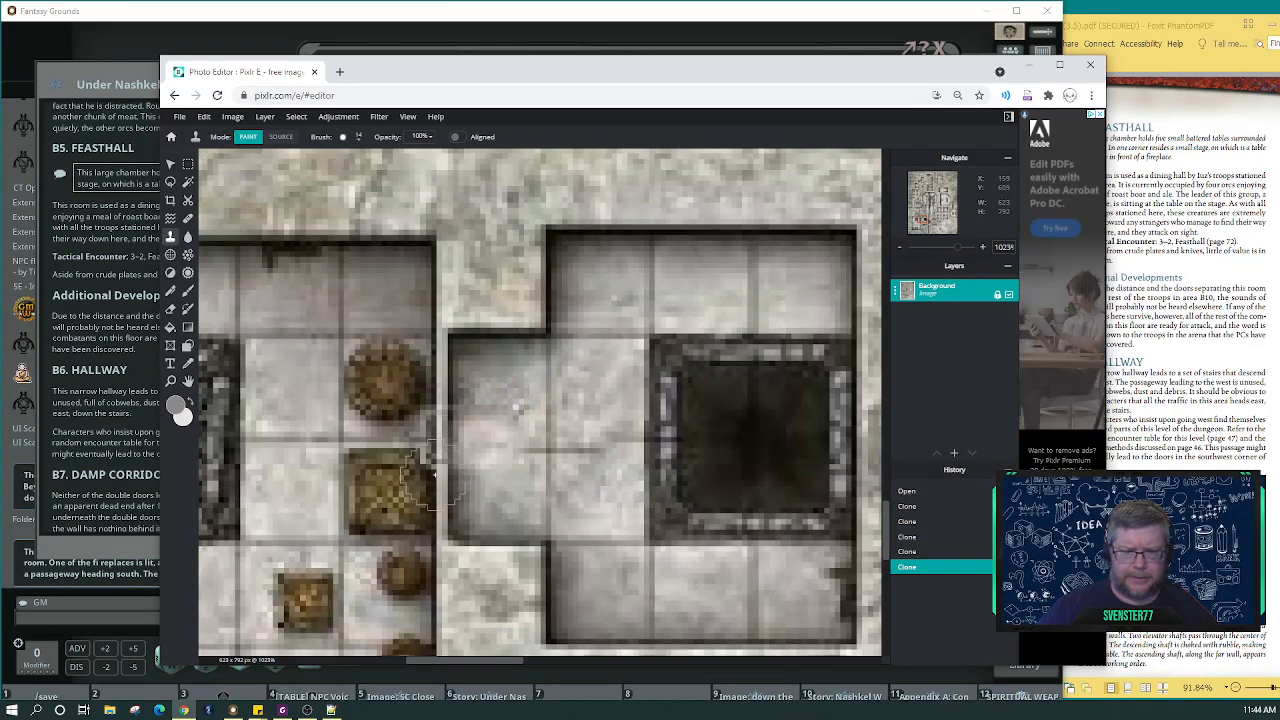
scroll(452, 468, down, 3)
scroll(458, 471, down, 6)
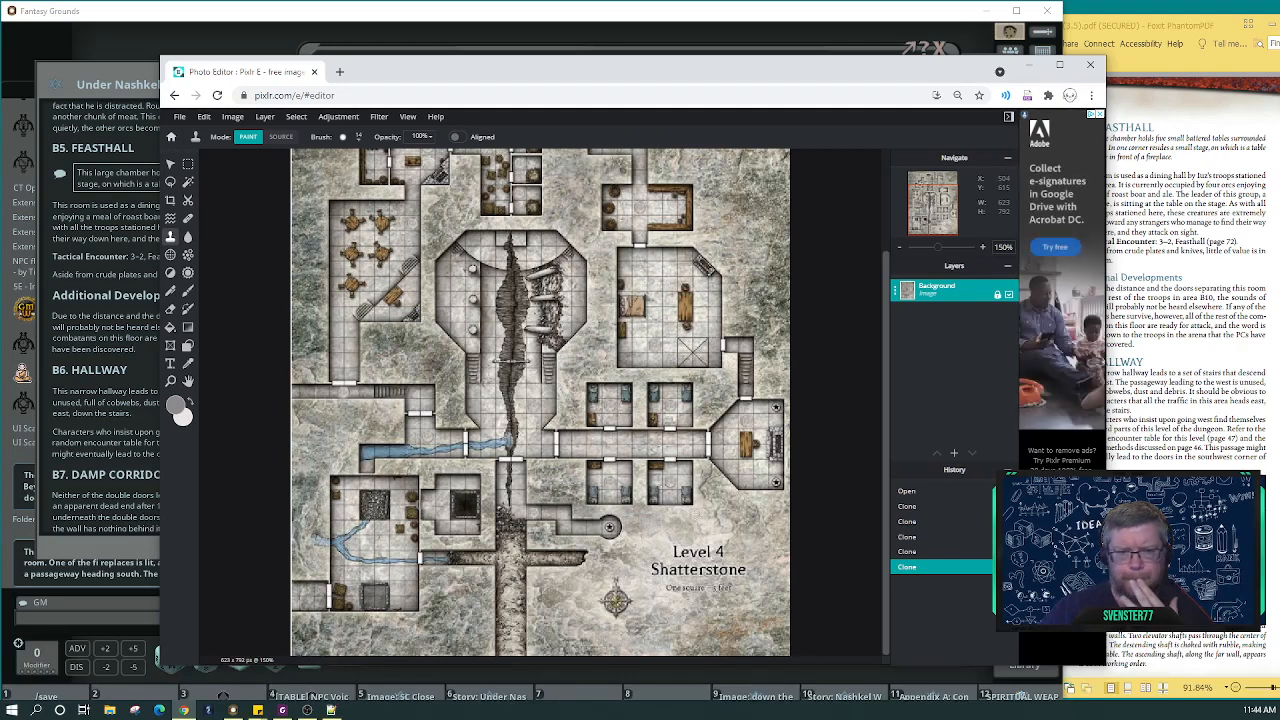
scroll(515, 408, down, 1)
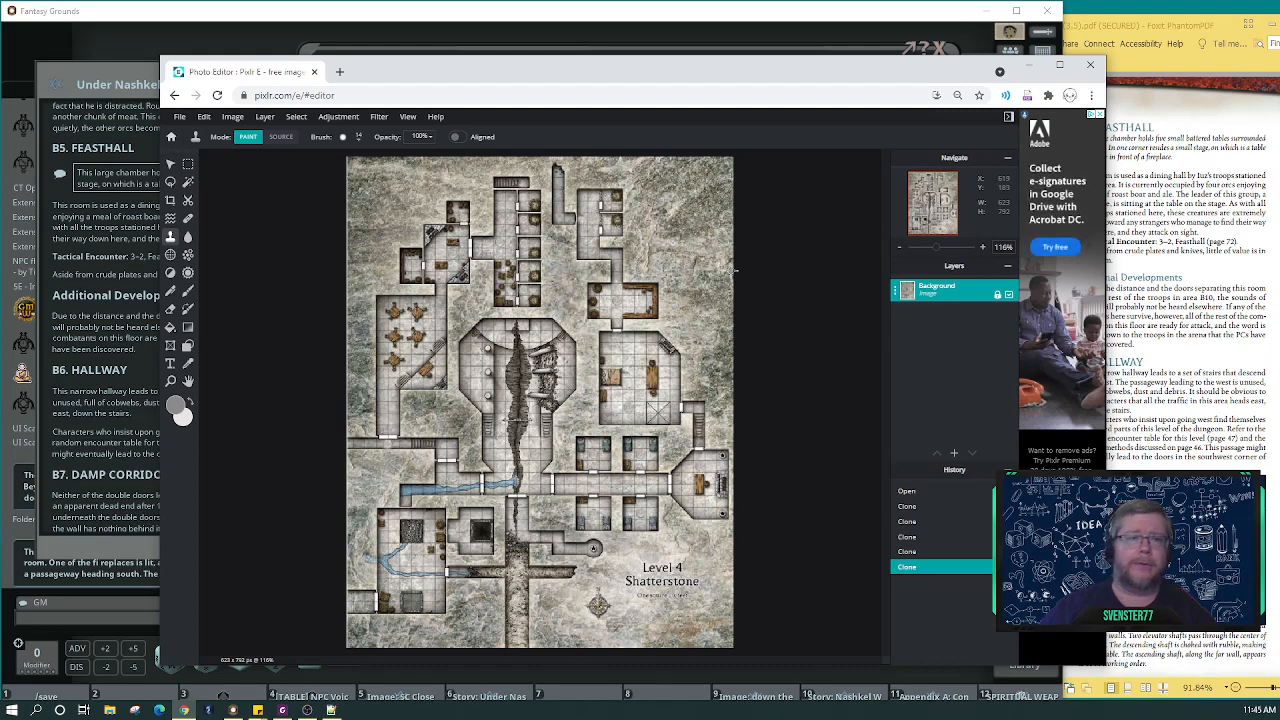
Save the cleaned map as a high-quality JPG, overwriting Shatterstone.JPG in the FG Maps folder.
click(180, 117)
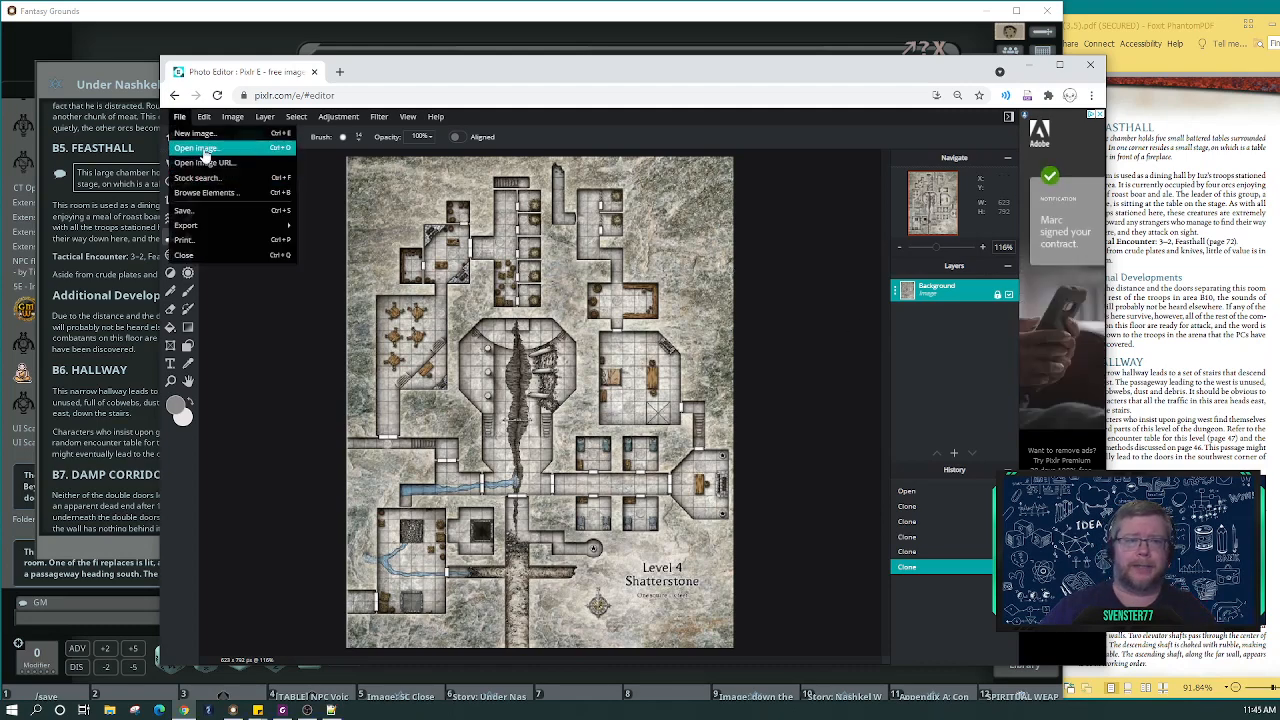
click(210, 213)
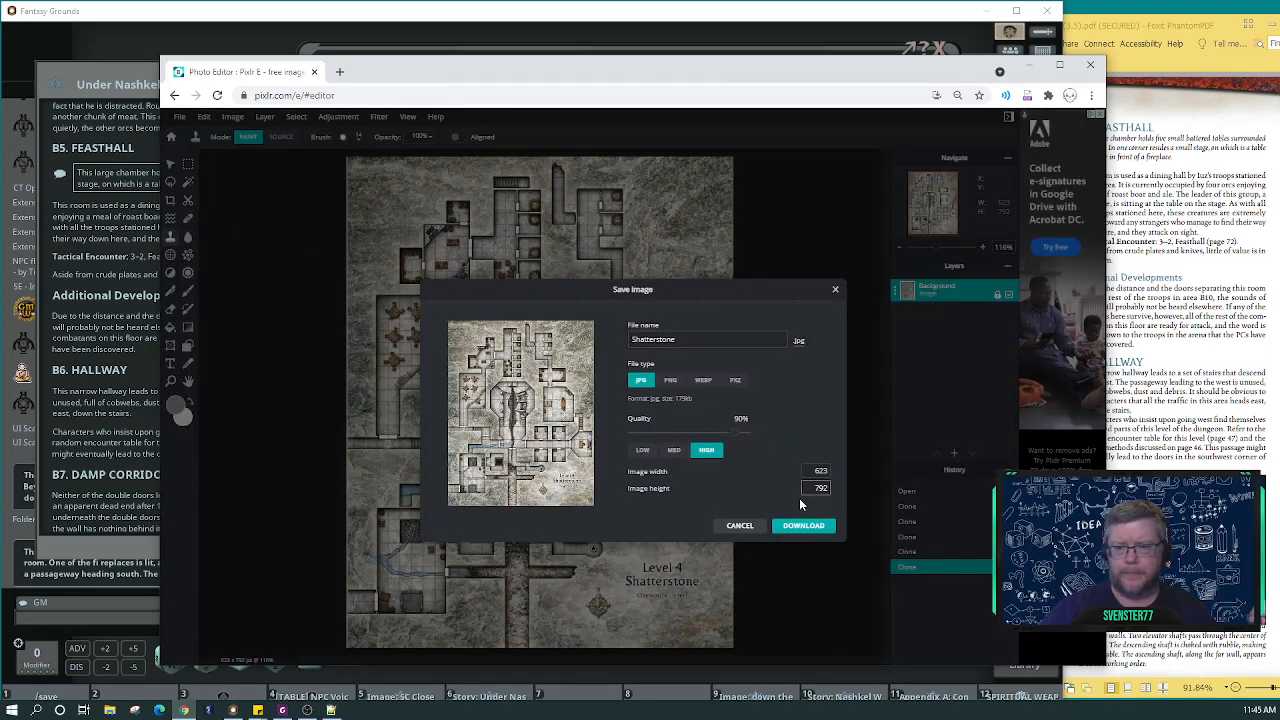
click(804, 529)
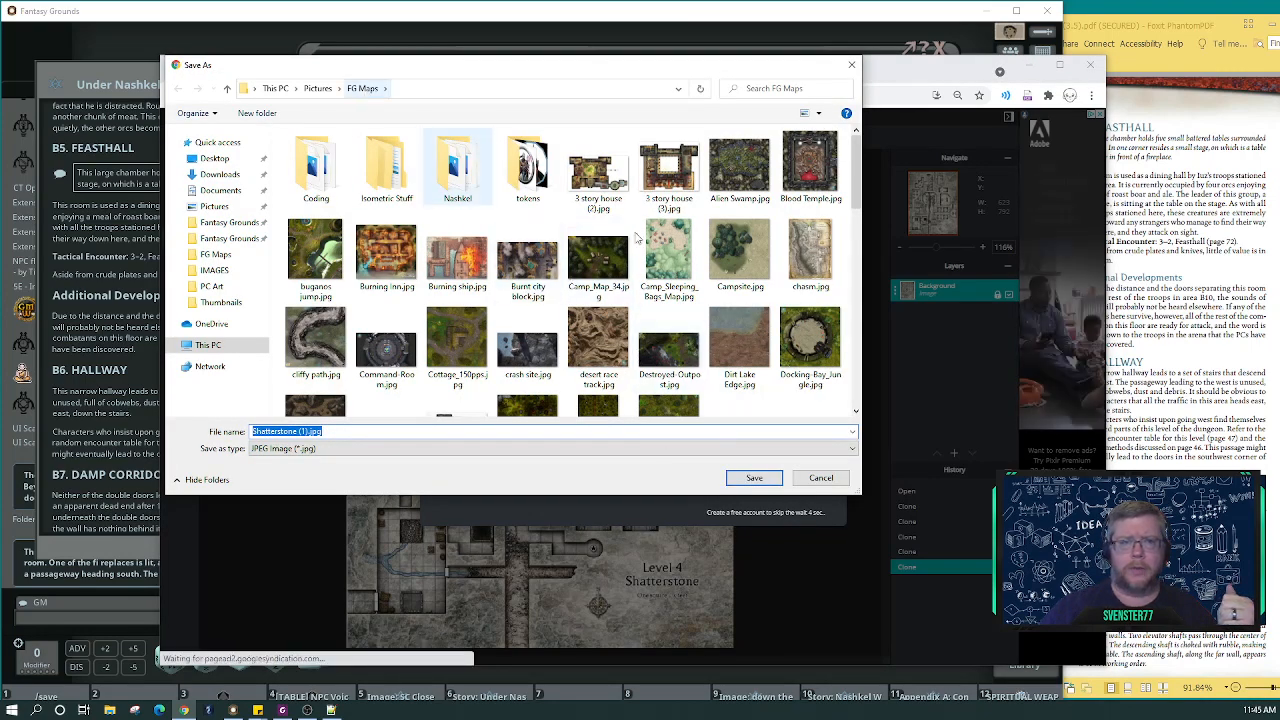
drag(858, 203, 875, 410)
drag(865, 352, 860, 320)
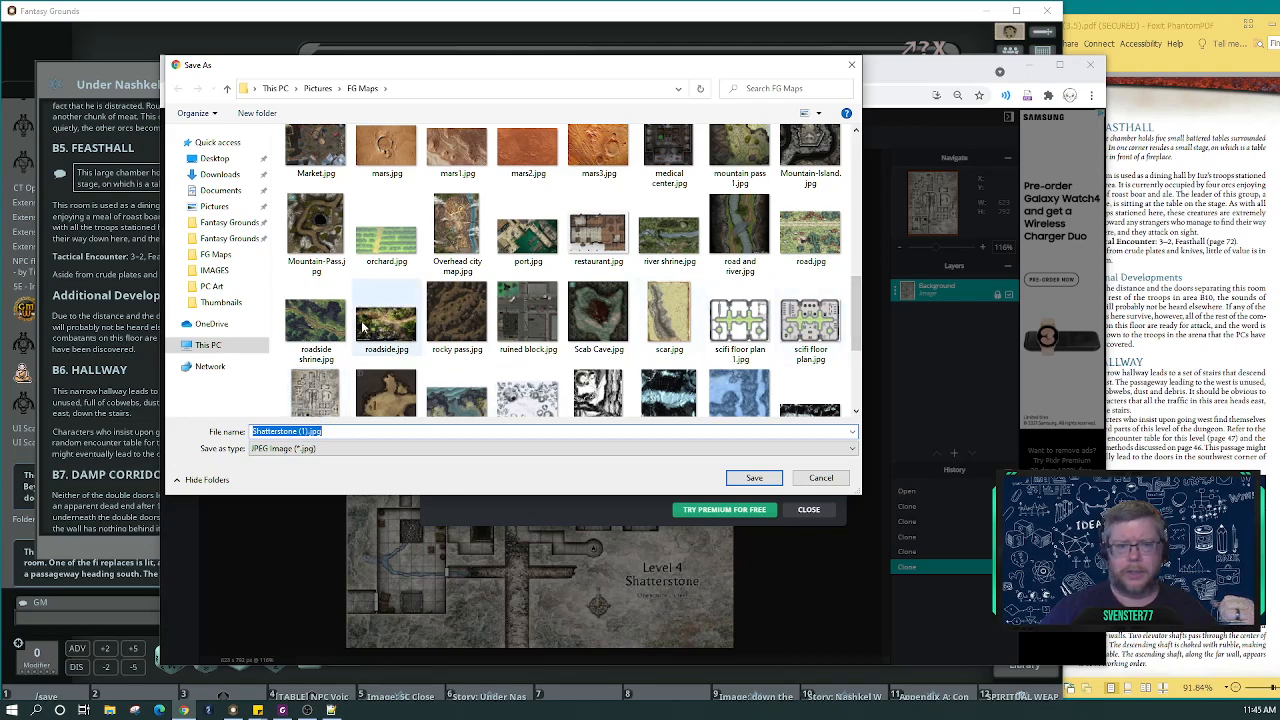
click(316, 388)
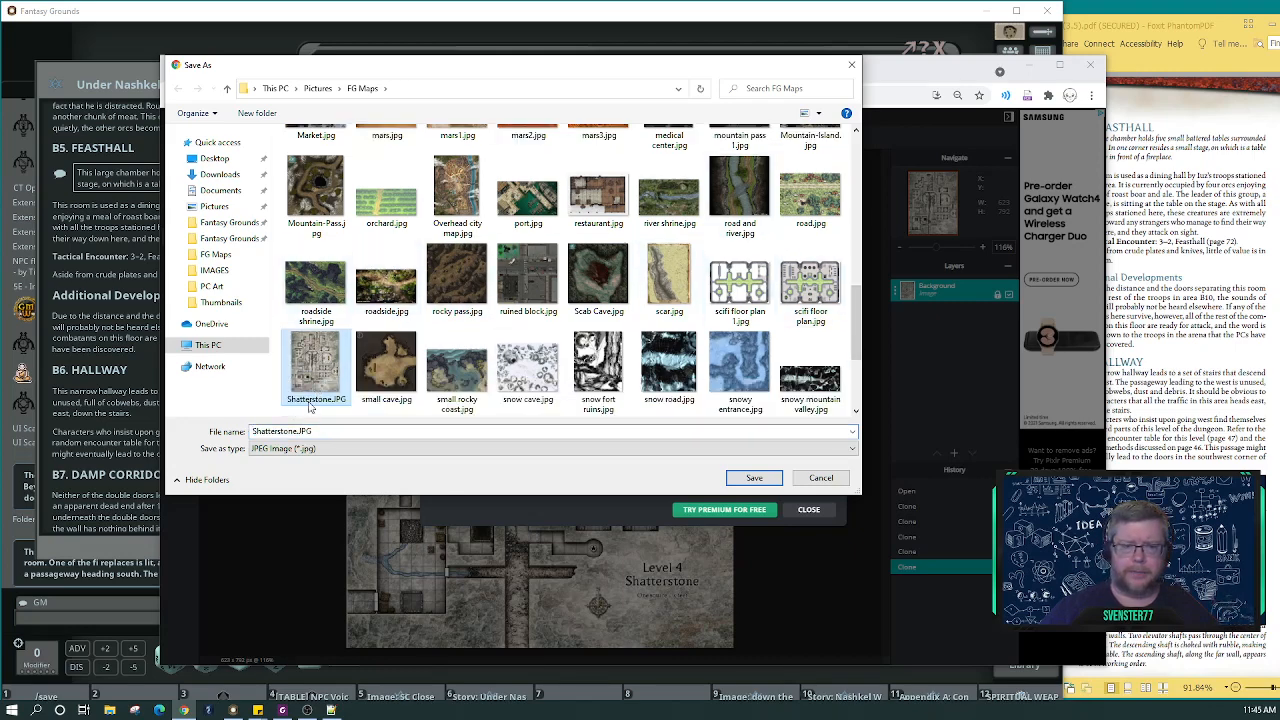
click(757, 478)
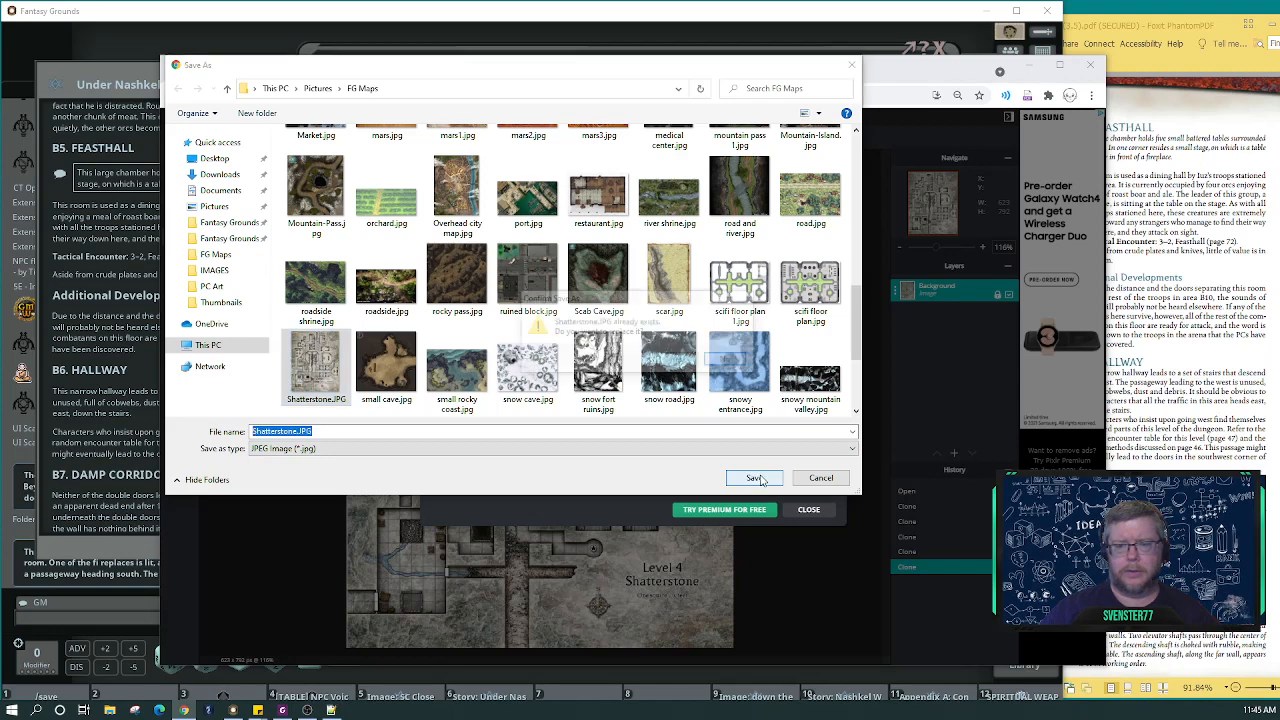
click(679, 361)
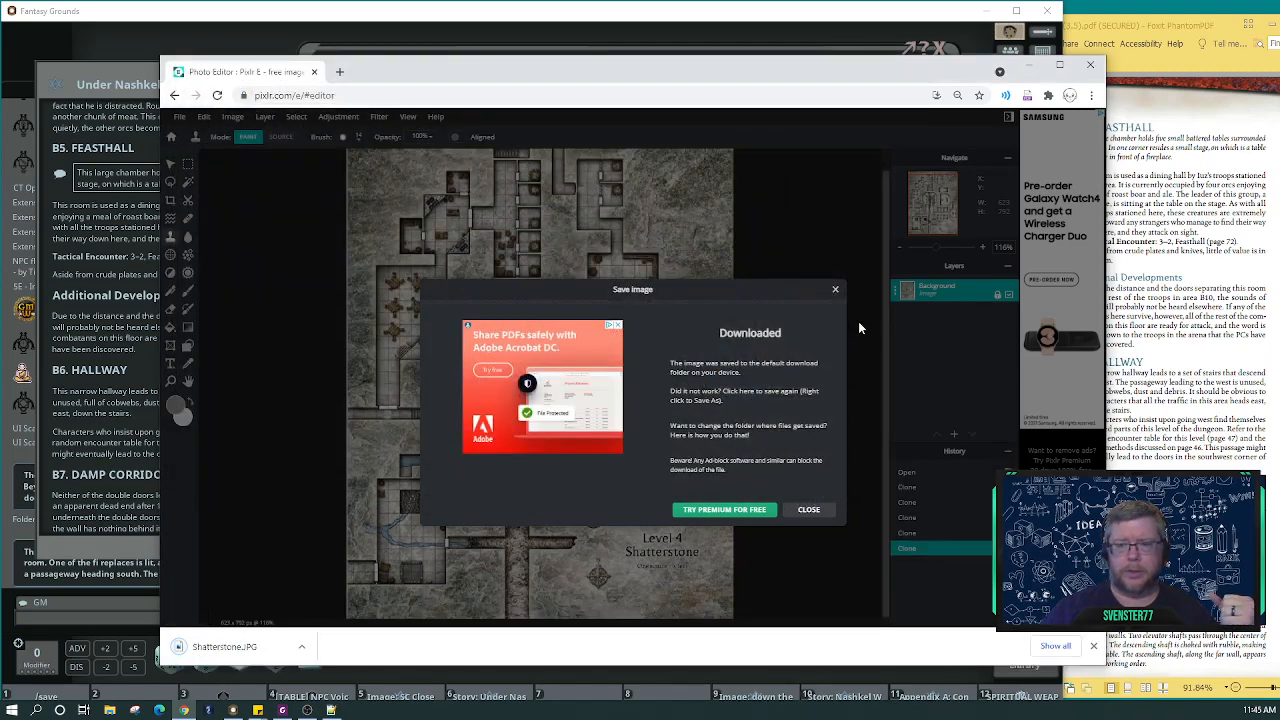
click(835, 289)
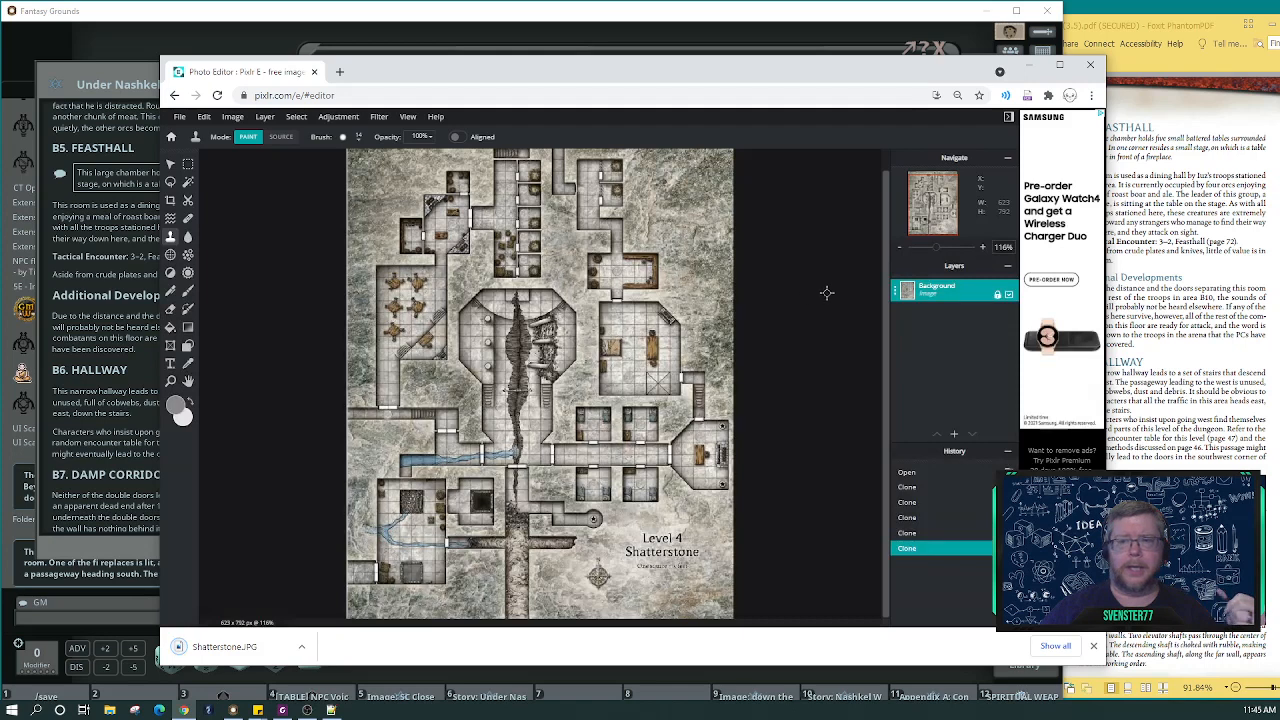
Save the cleaned map as a high-quality JPG, overwriting Shatterstone.JPG in the general Fantasy Grounds images folder.
click(180, 117)
mouse_move(207, 224)
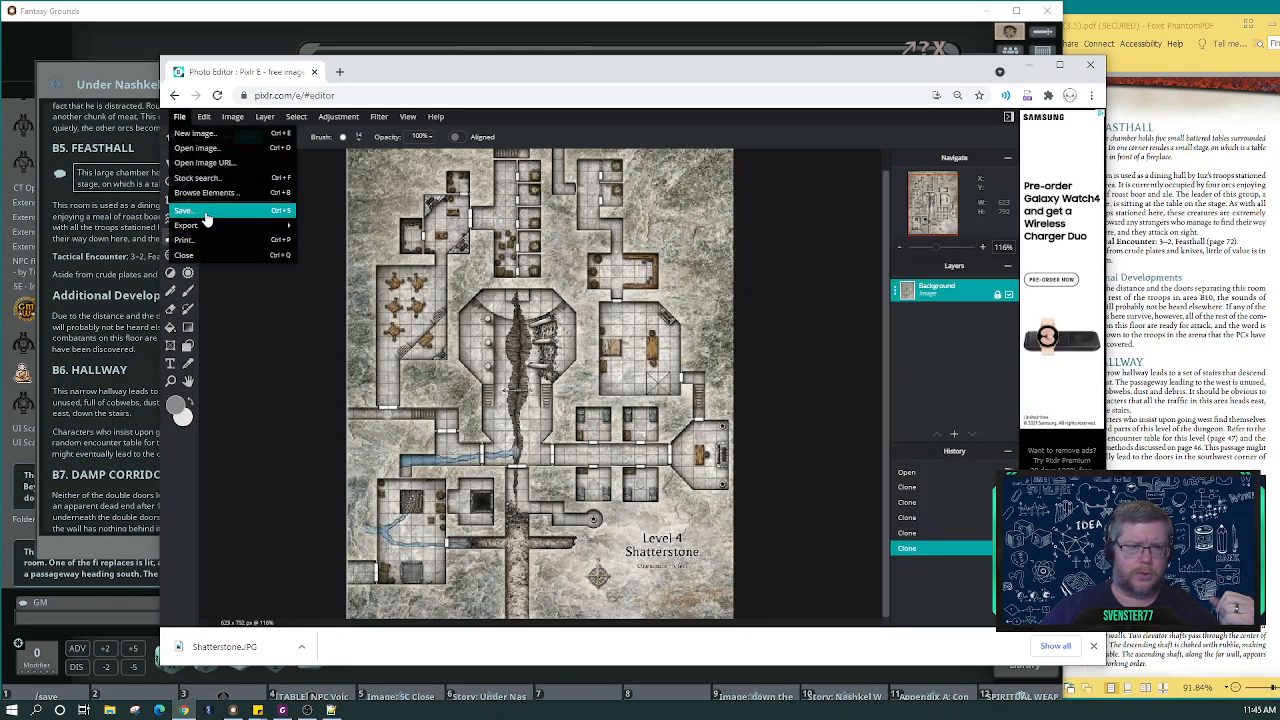
click(185, 211)
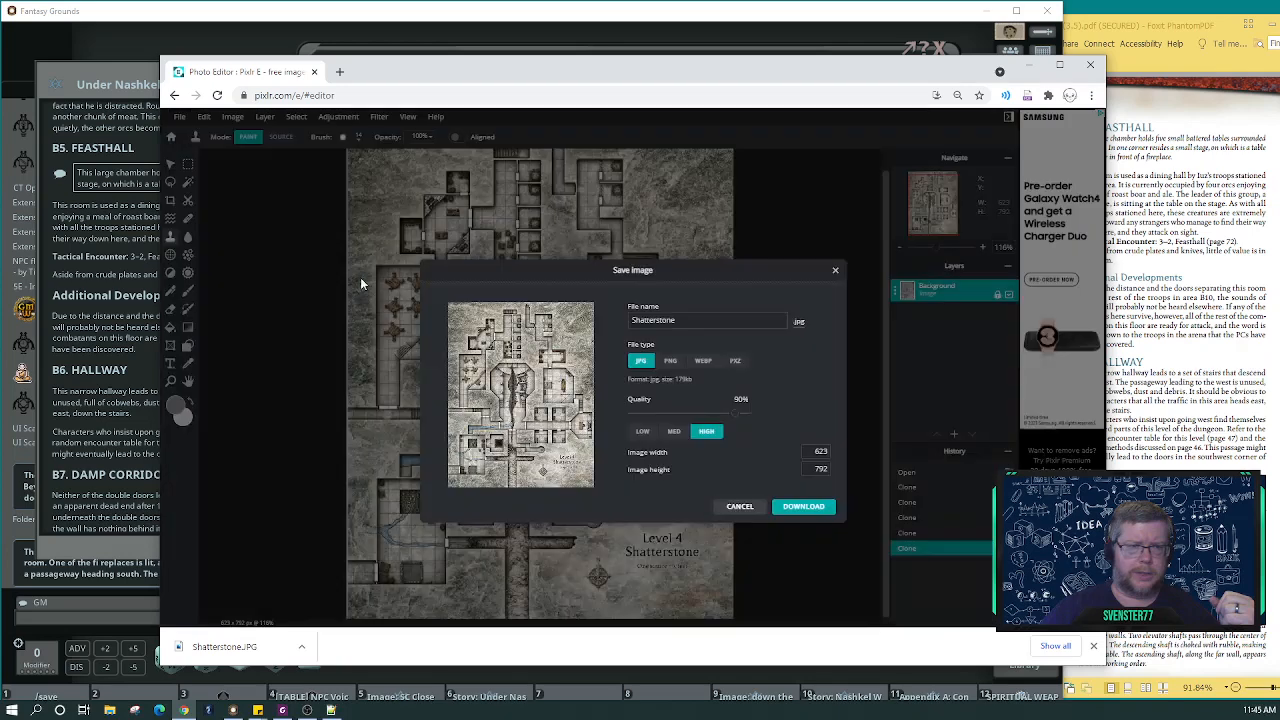
click(803, 507)
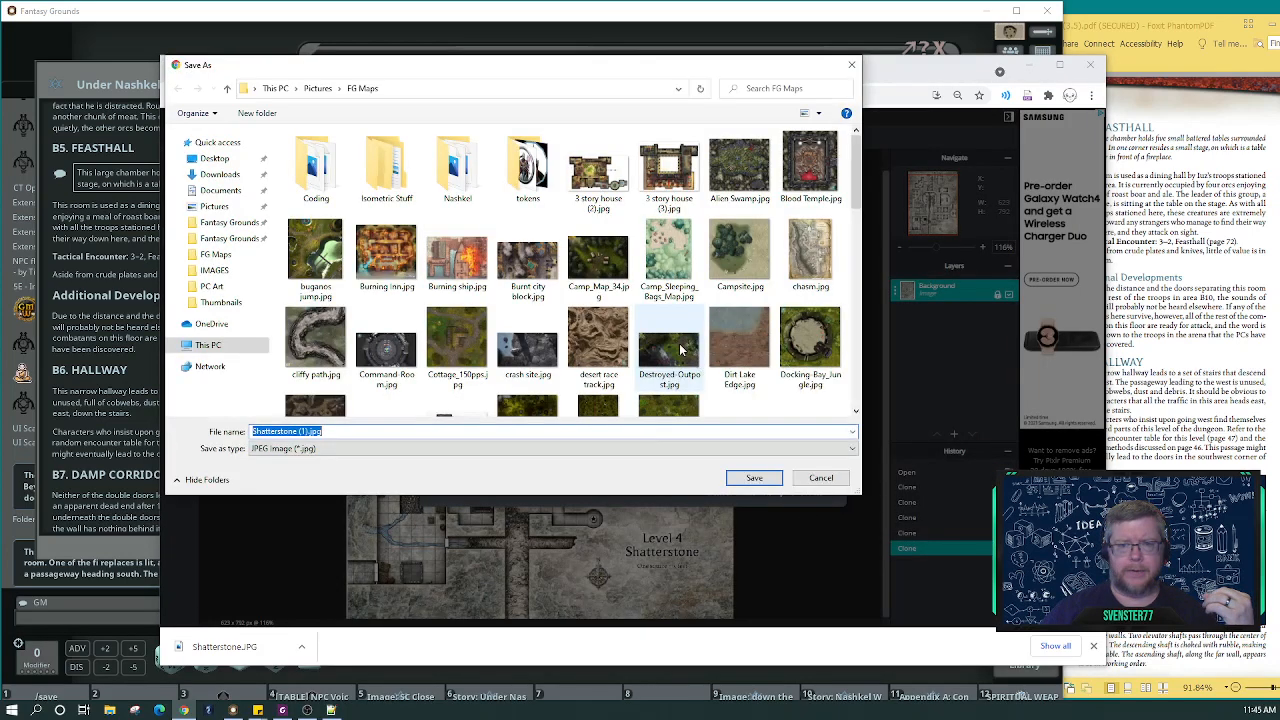
click(229, 240)
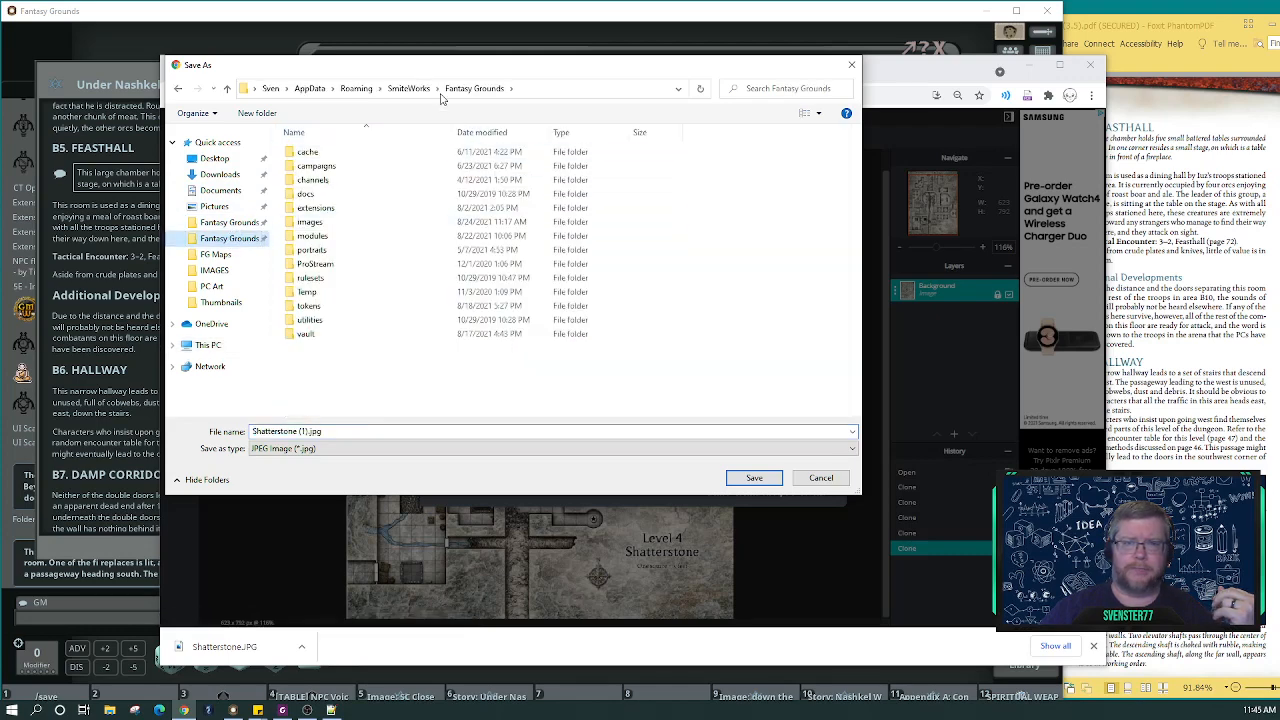
double_click(320, 224)
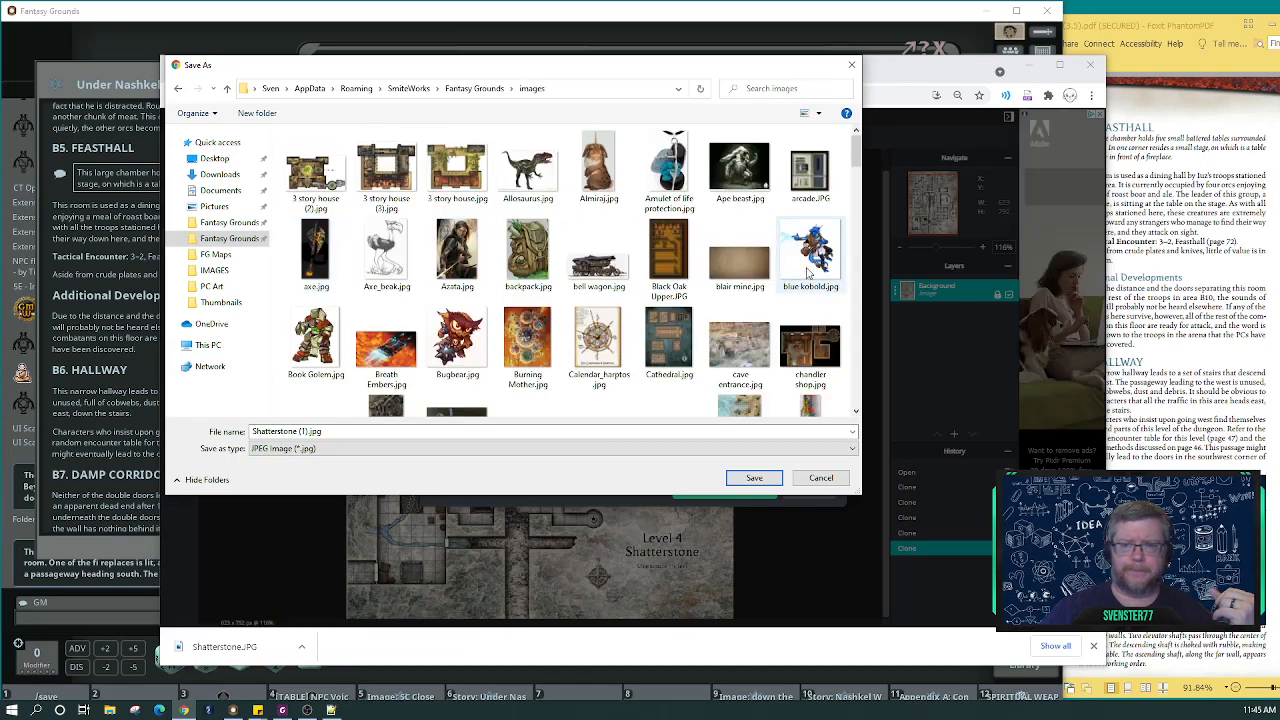
drag(855, 148, 866, 298)
scroll(810, 255, down, 10)
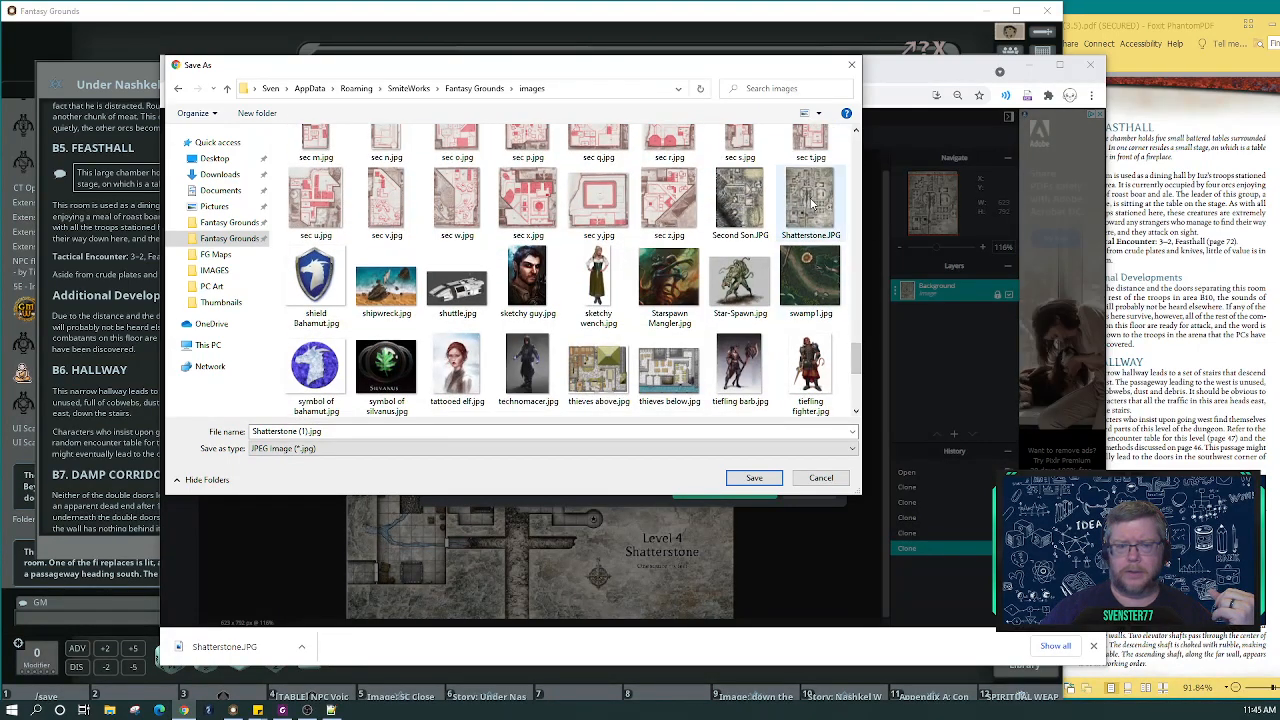
click(812, 208)
click(754, 478)
click(679, 360)
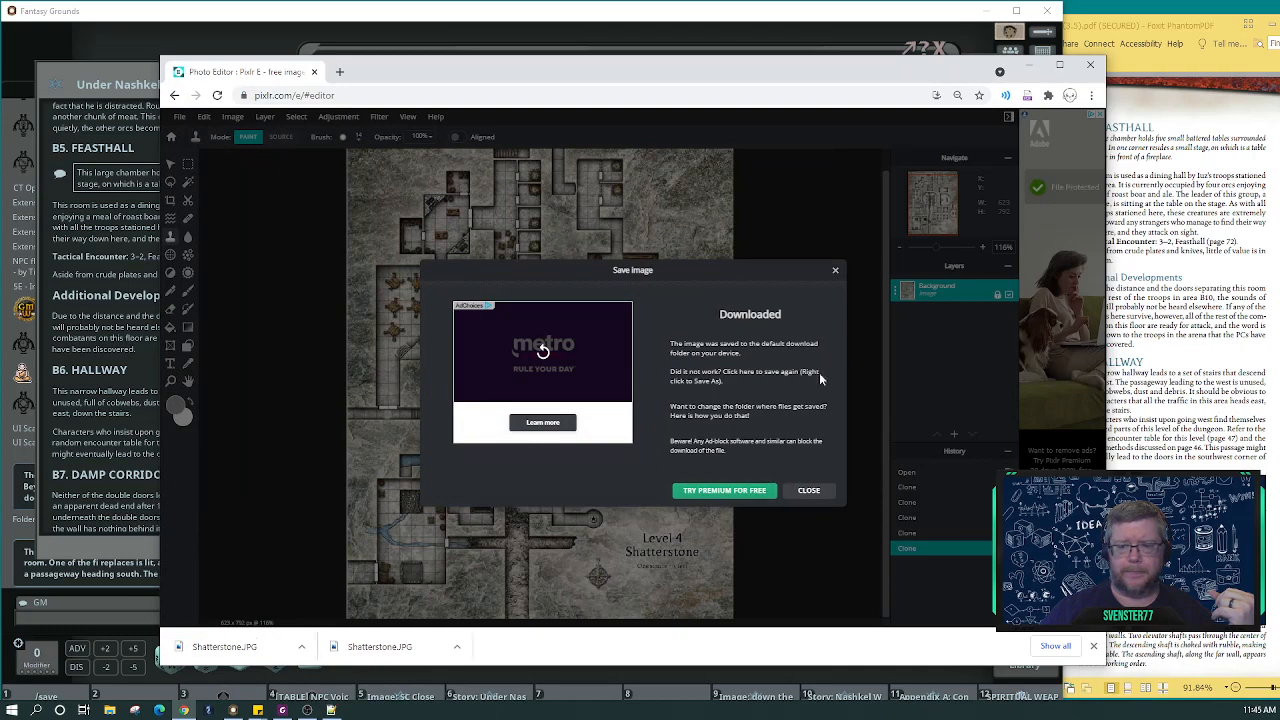
click(836, 273)
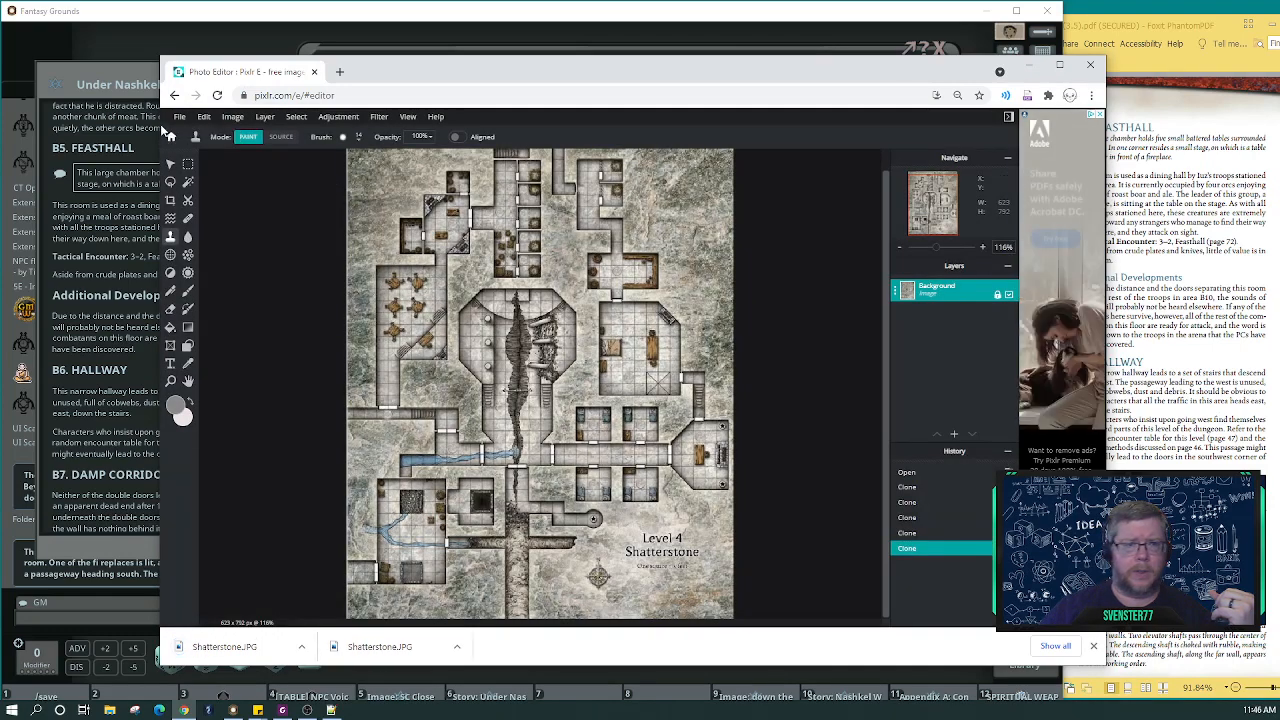
Save the map as a high-quality JPG over Shatterstone.JPG in the Wednesdays campaign's images folder, and close the image editor.
click(180, 118)
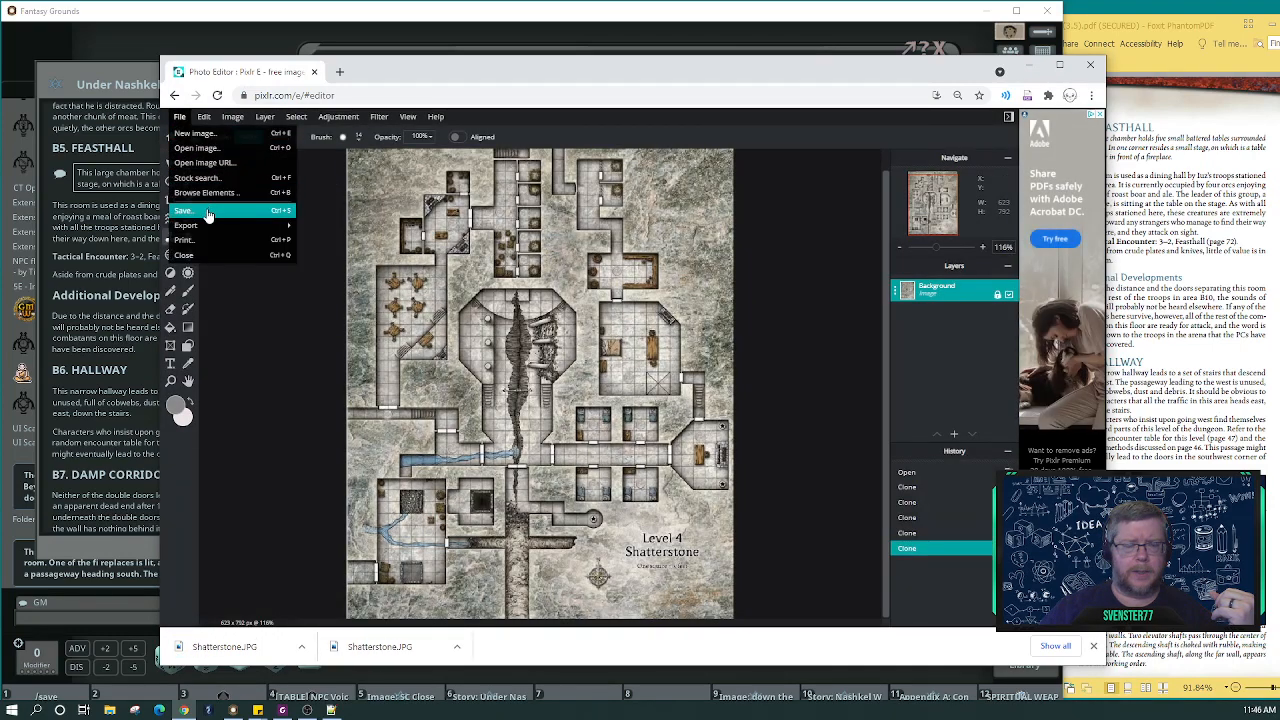
click(207, 215)
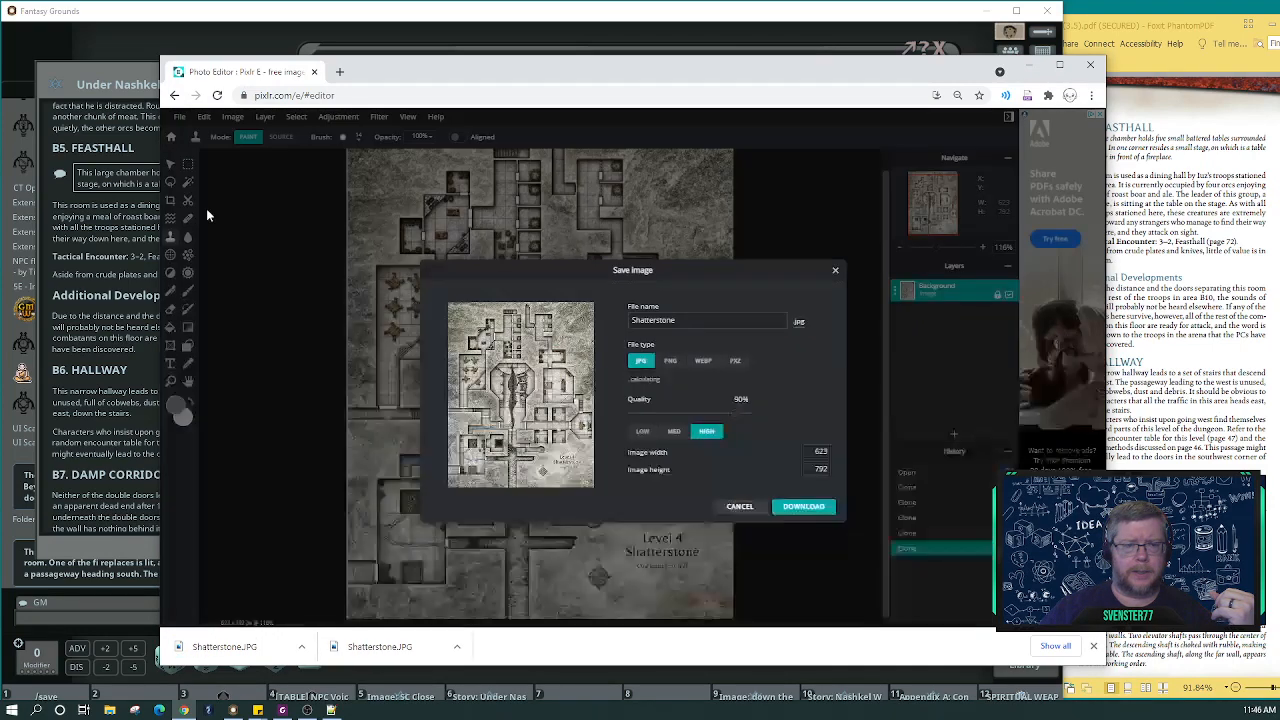
click(808, 510)
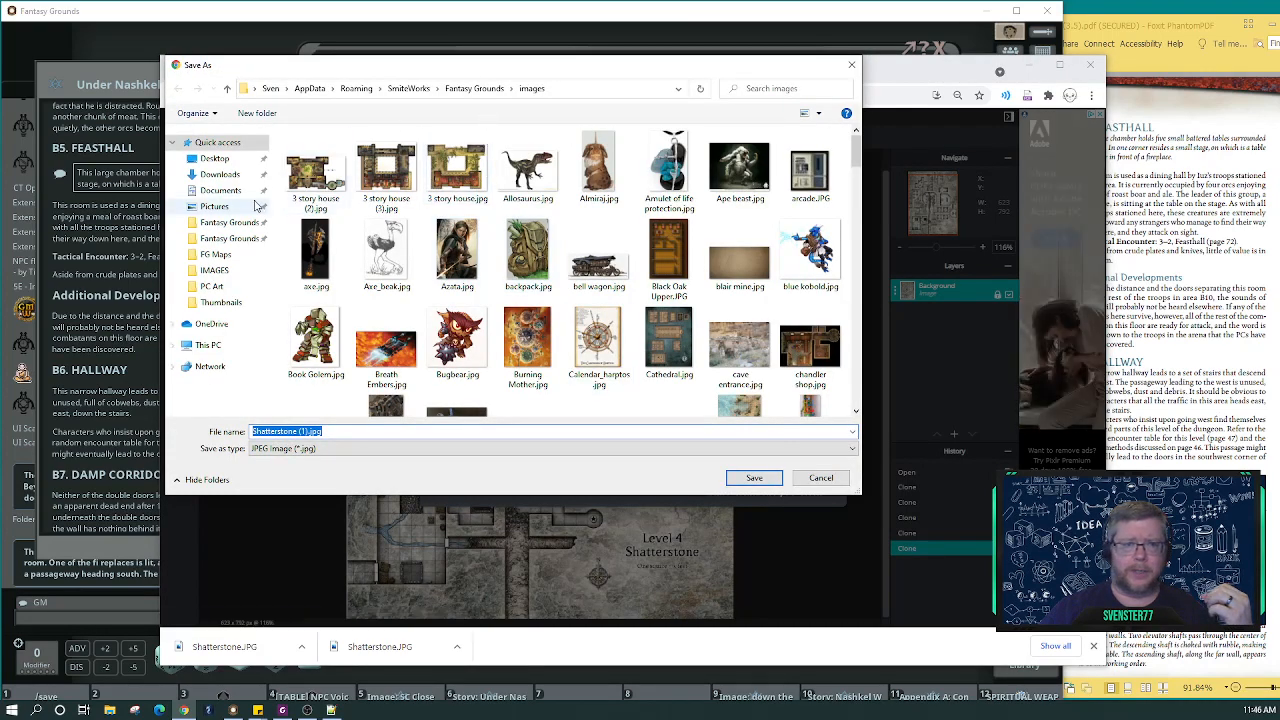
click(229, 240)
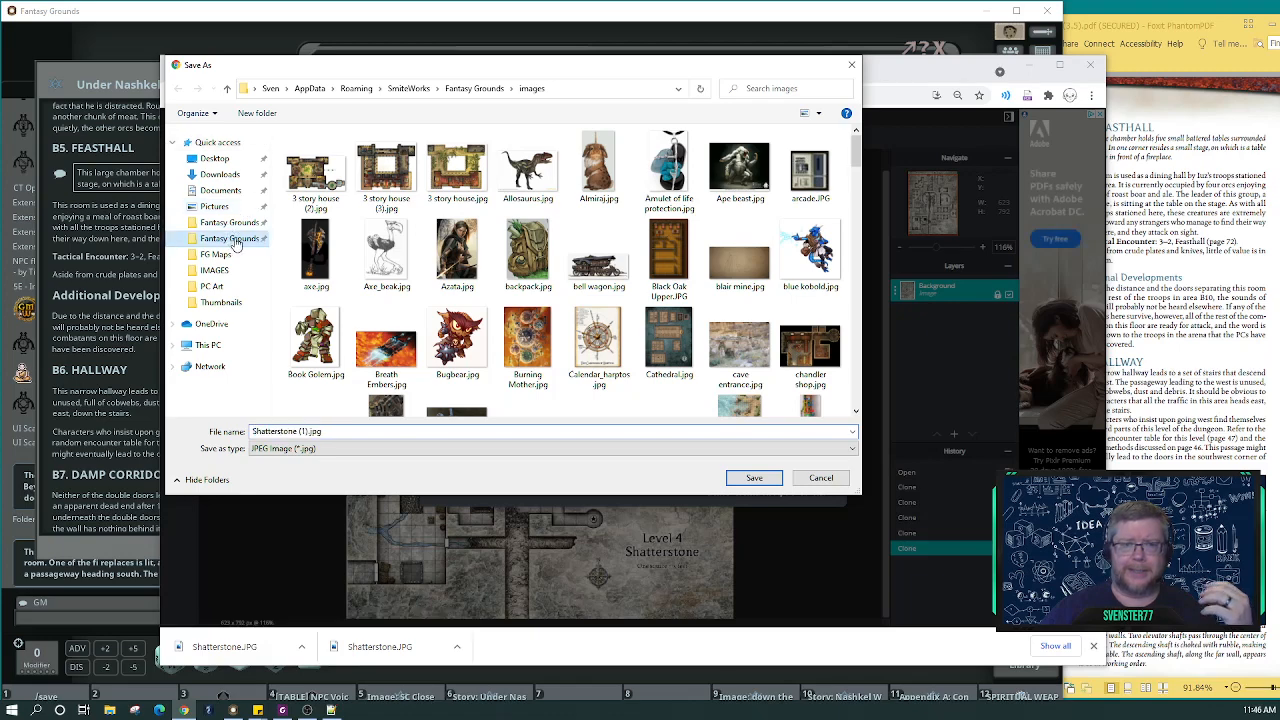
click(330, 167)
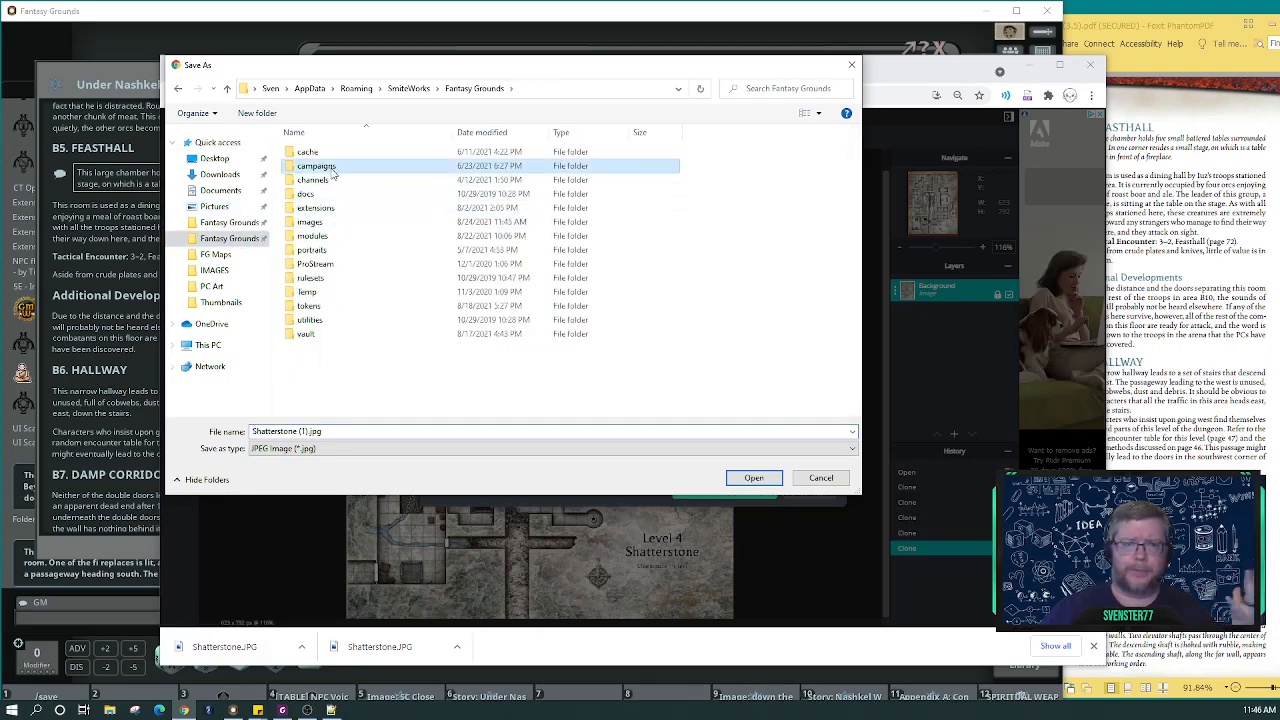
double_click(332, 168)
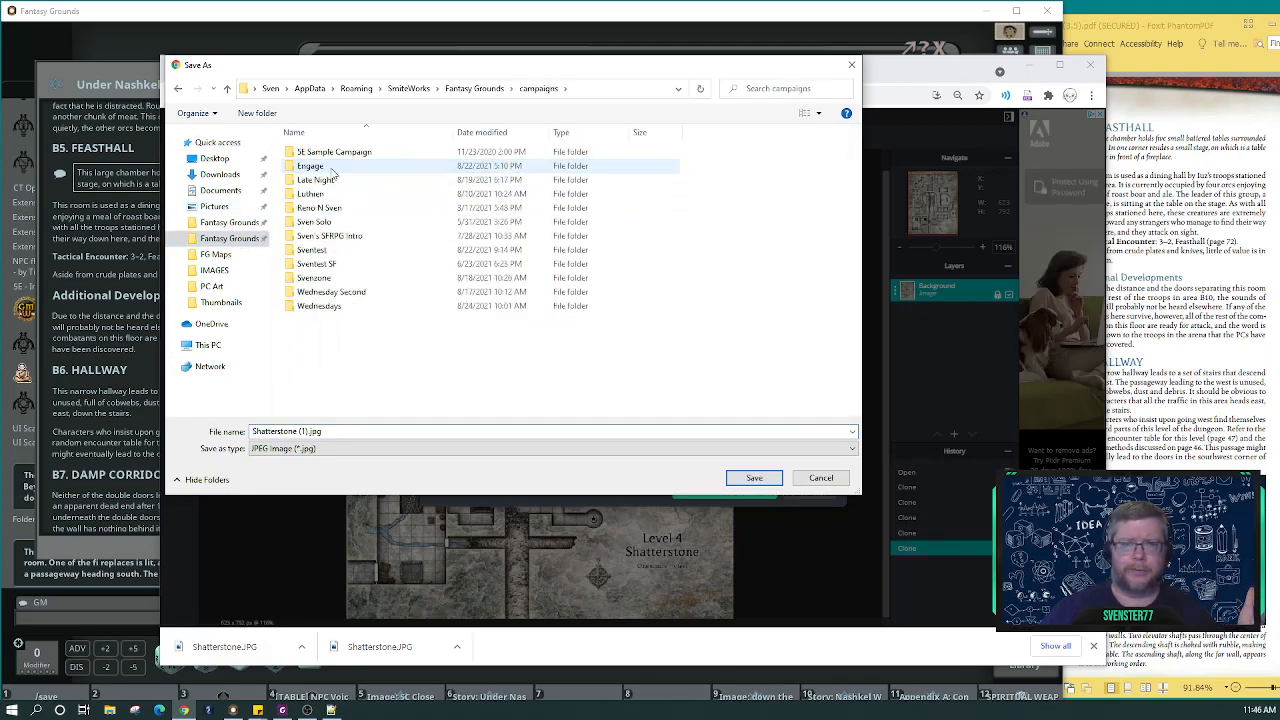
double_click(322, 306)
double_click(318, 153)
click(747, 165)
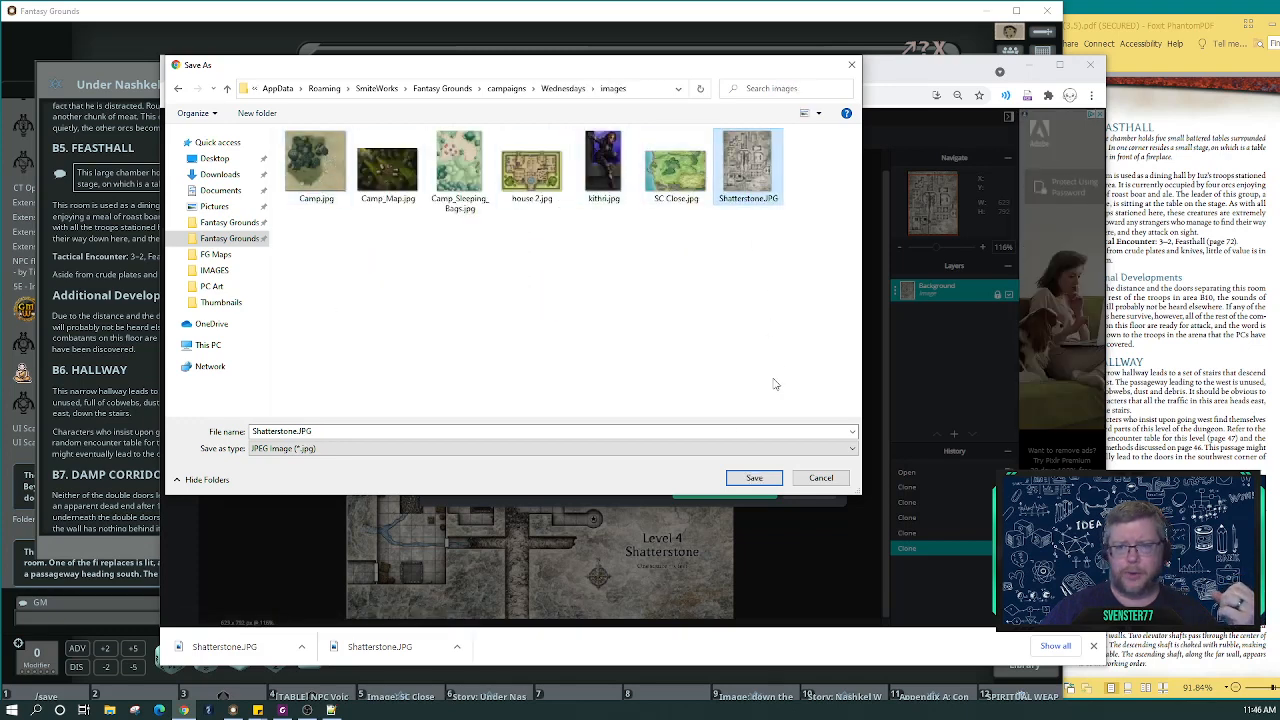
click(755, 478)
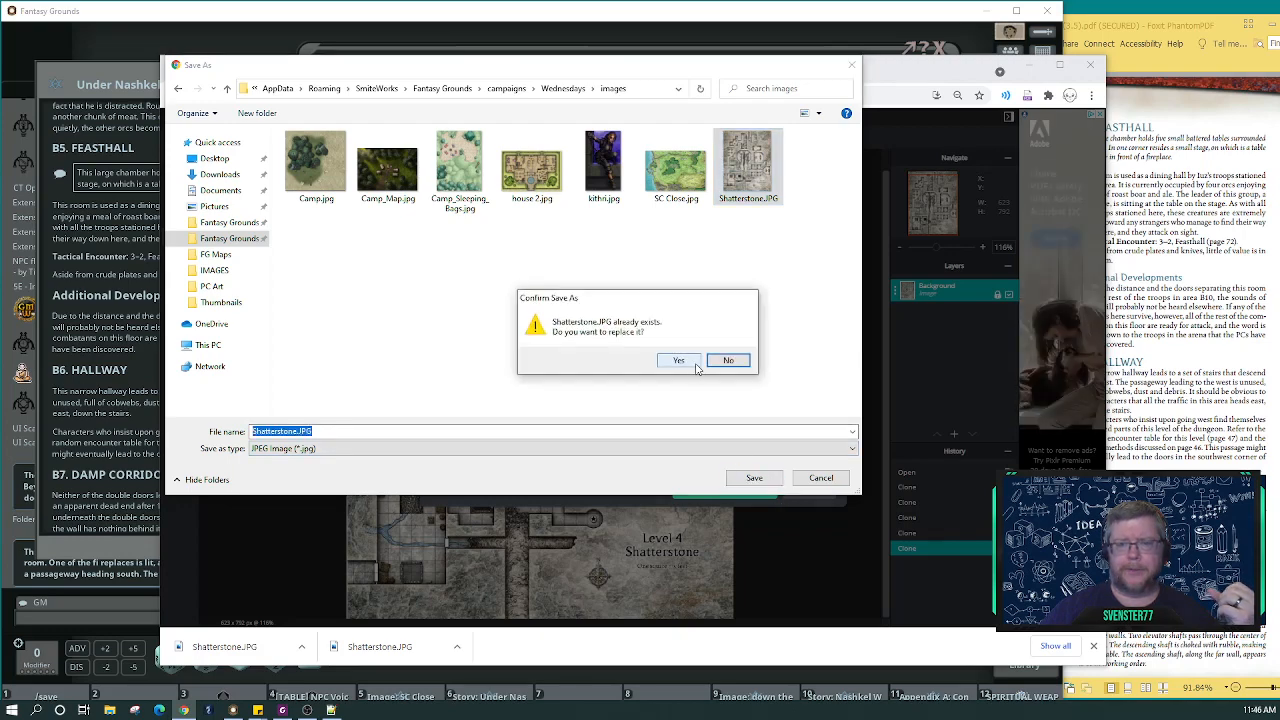
click(679, 361)
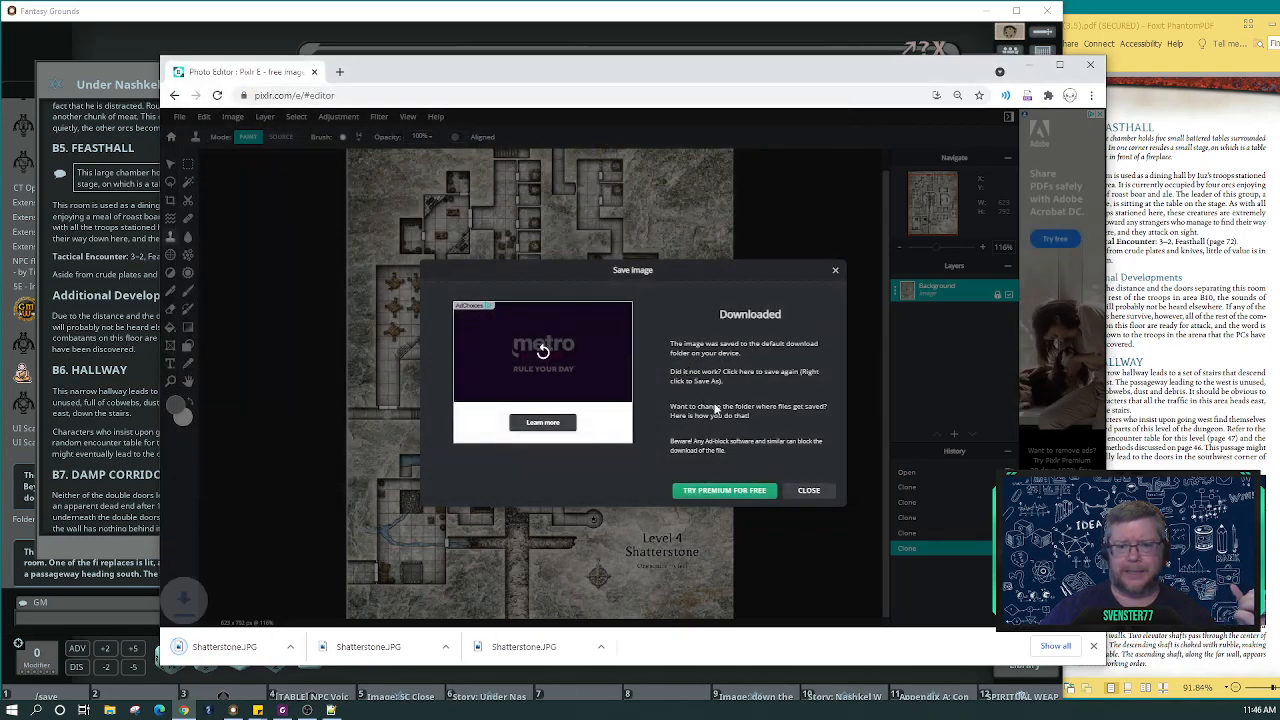
click(835, 272)
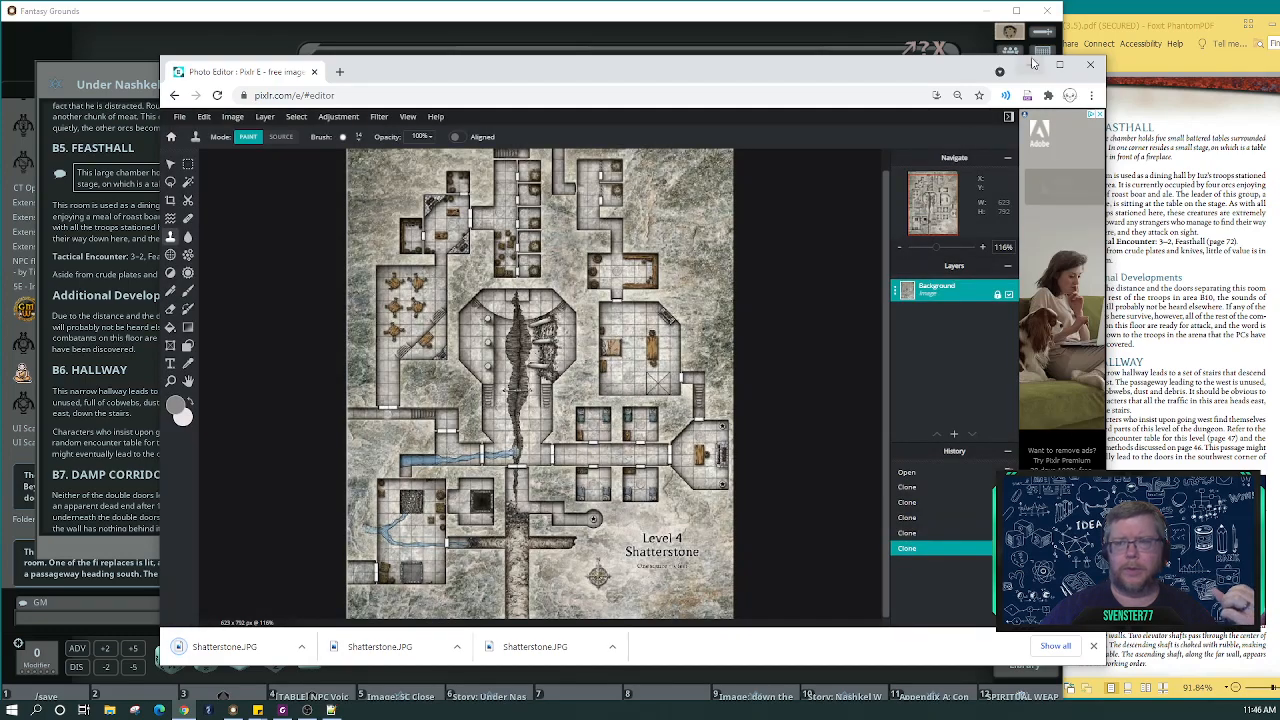
click(1091, 67)
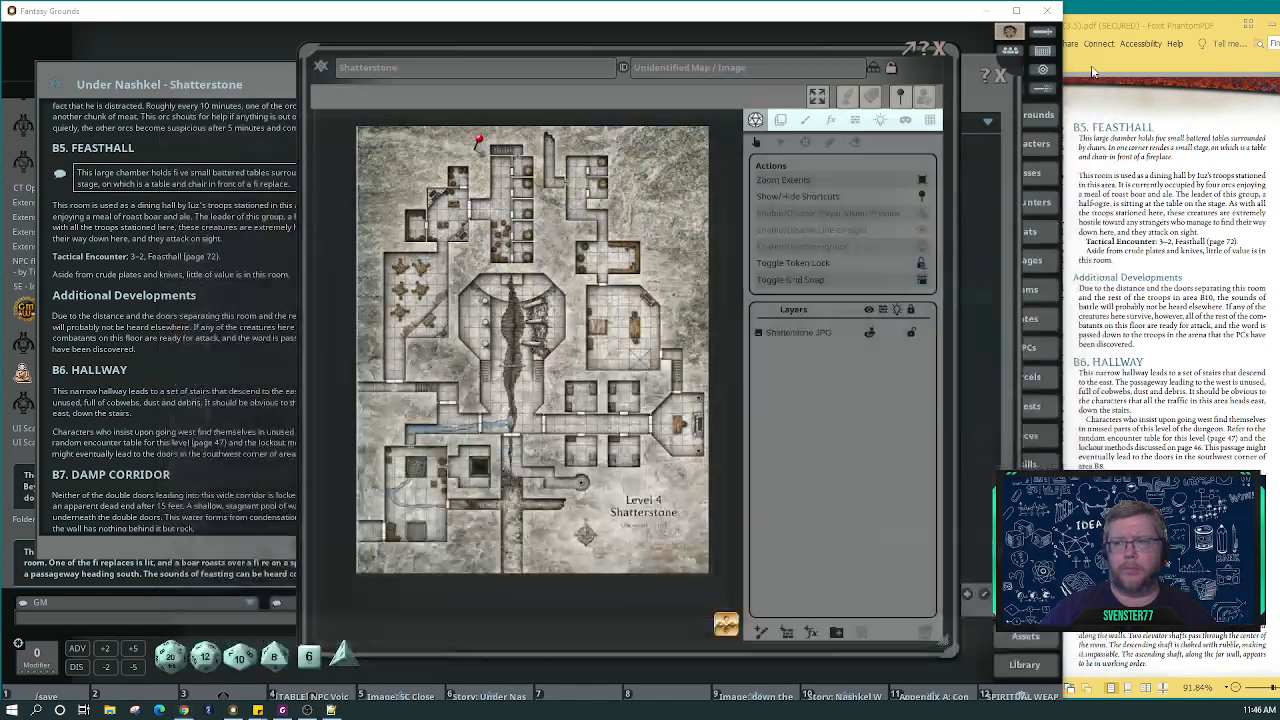
Close the open Shatterstone map, refresh the assets, and preview the first Shatterstone image found by filtering for "shatter".
click(946, 56)
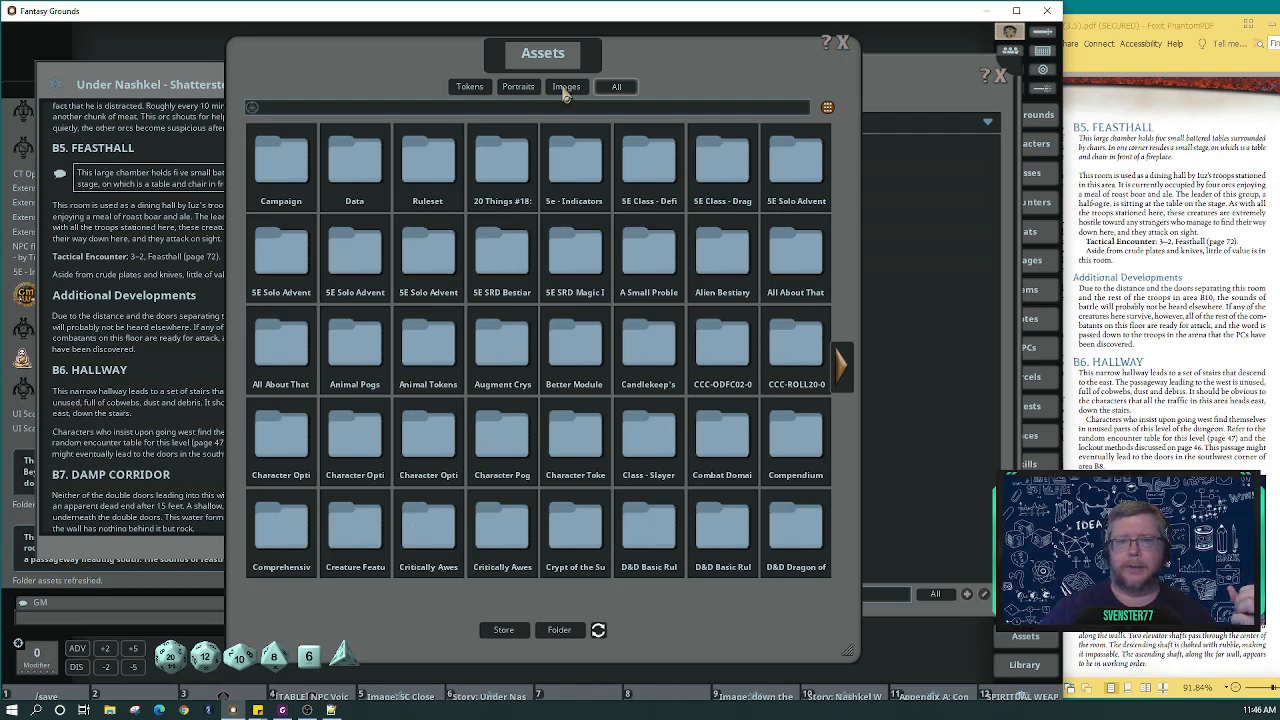
click(512, 112)
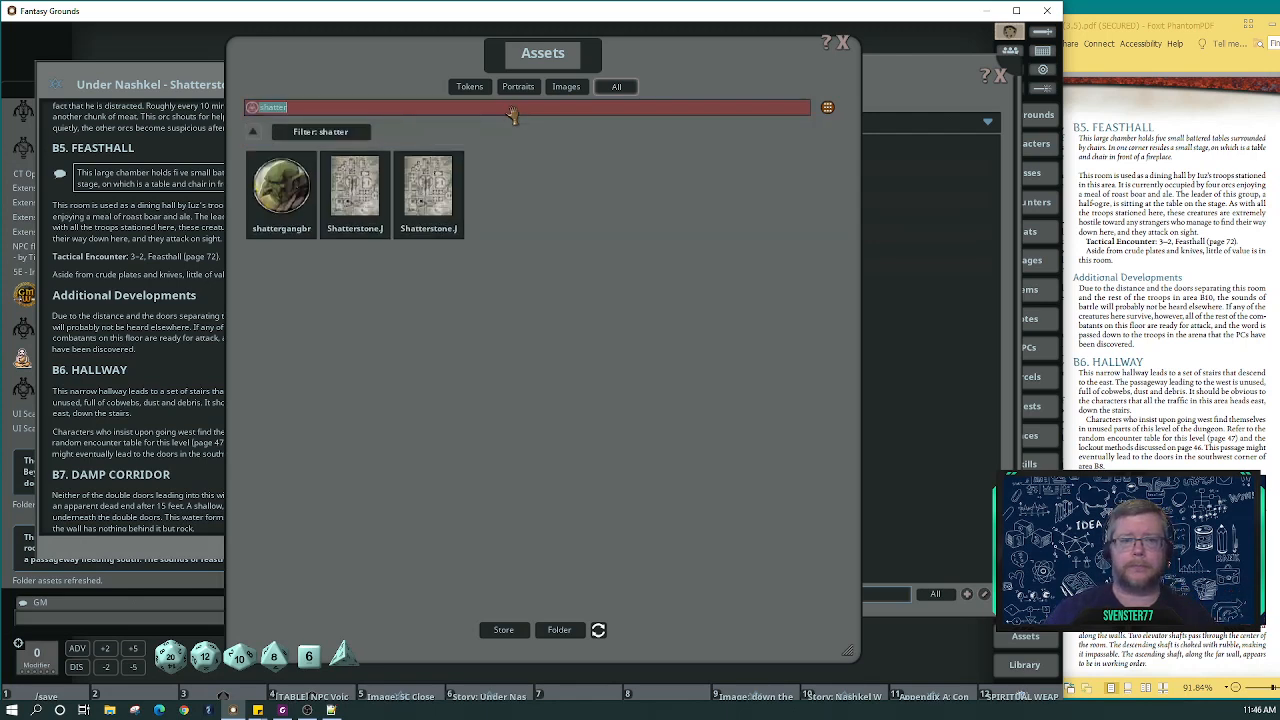
click(368, 211)
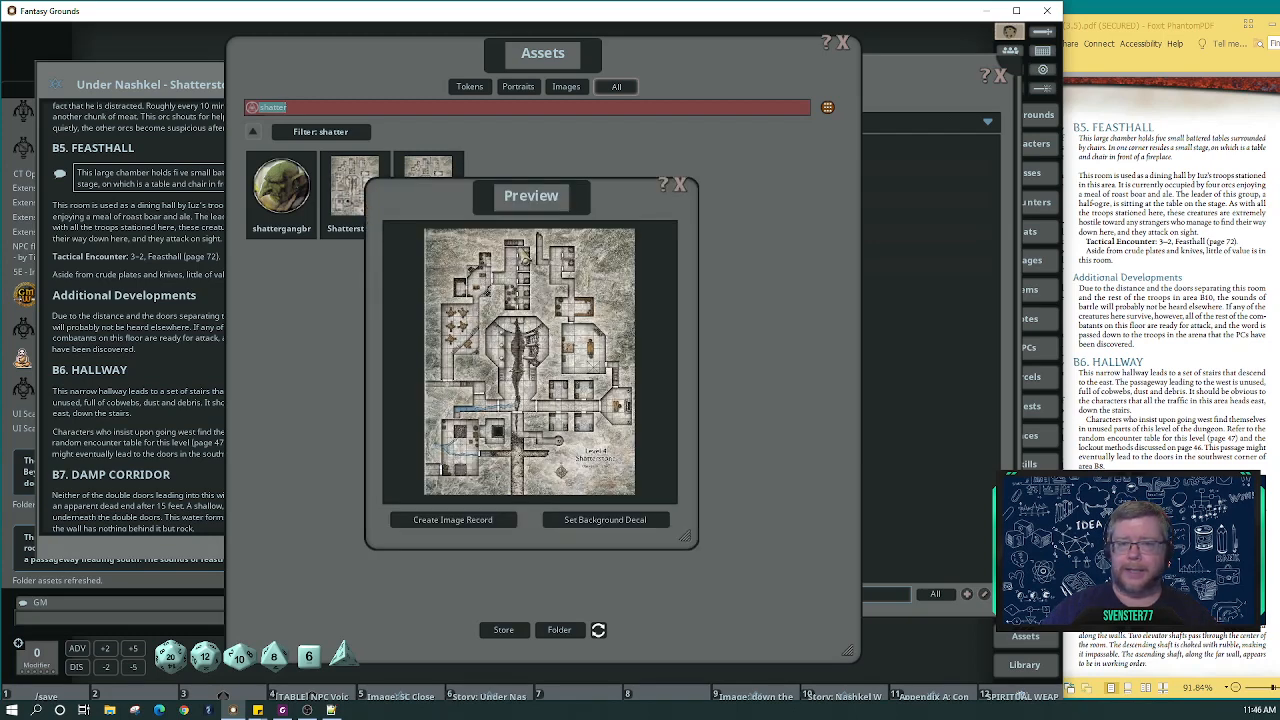
click(680, 185)
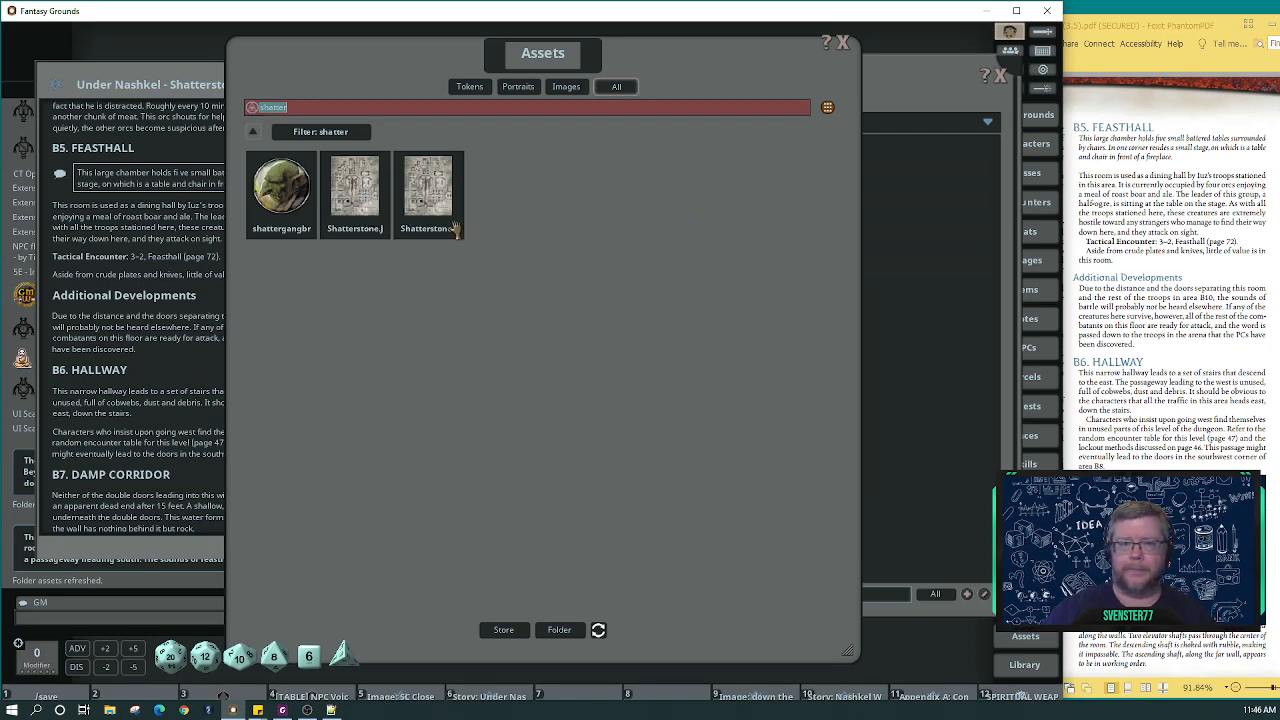
click(843, 43)
Close the encounters list, filter the image records by "shat" and open the Shatterstone map.
click(745, 378)
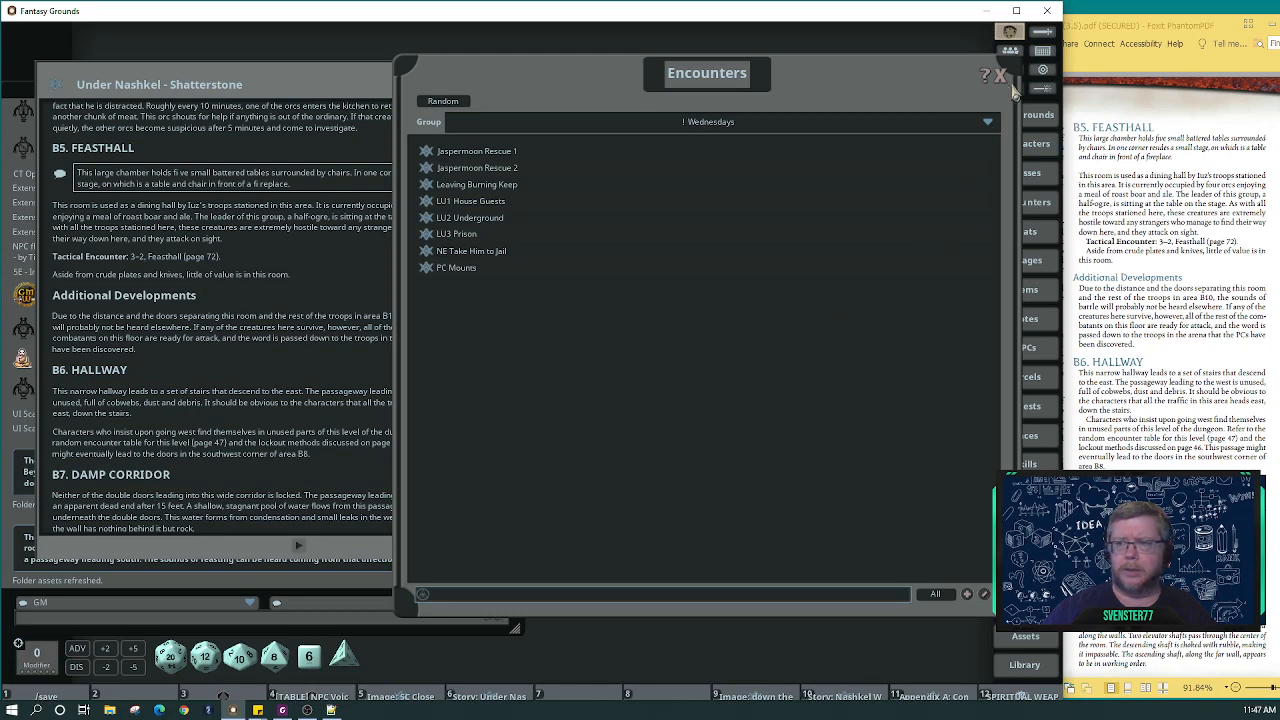
click(1001, 78)
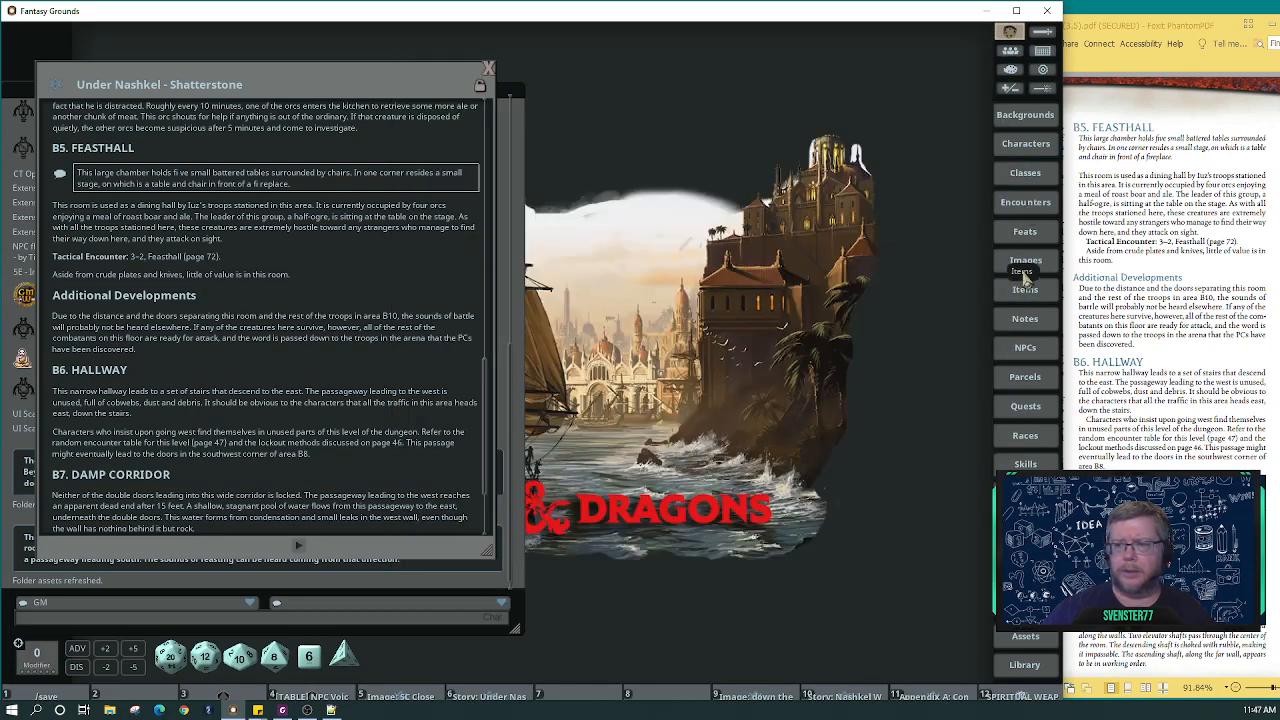
click(1024, 258)
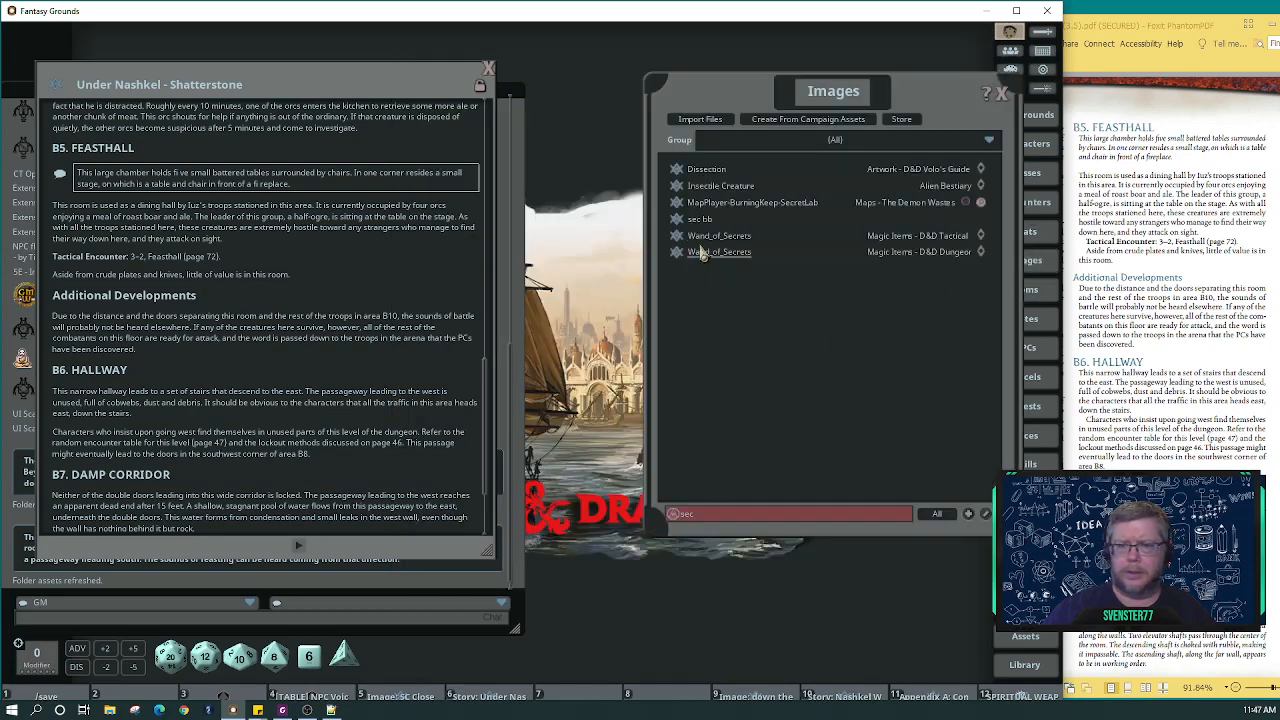
drag(753, 95, 685, 102)
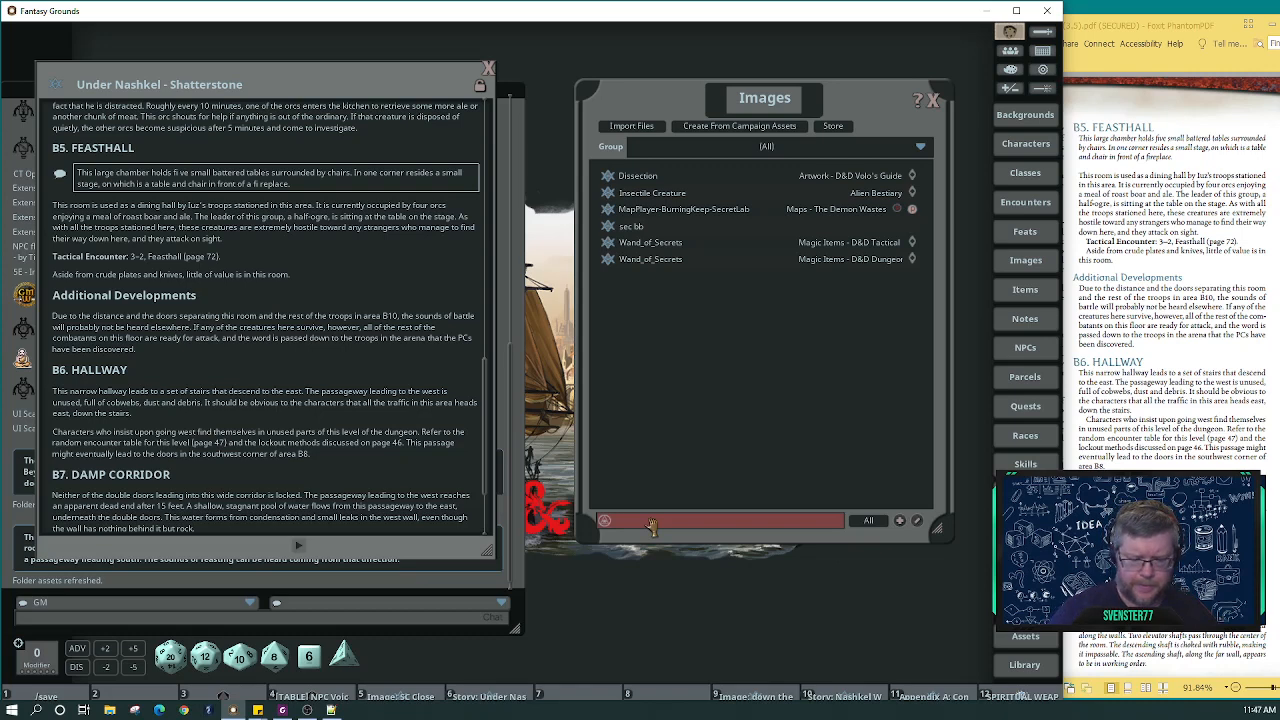
text(t)
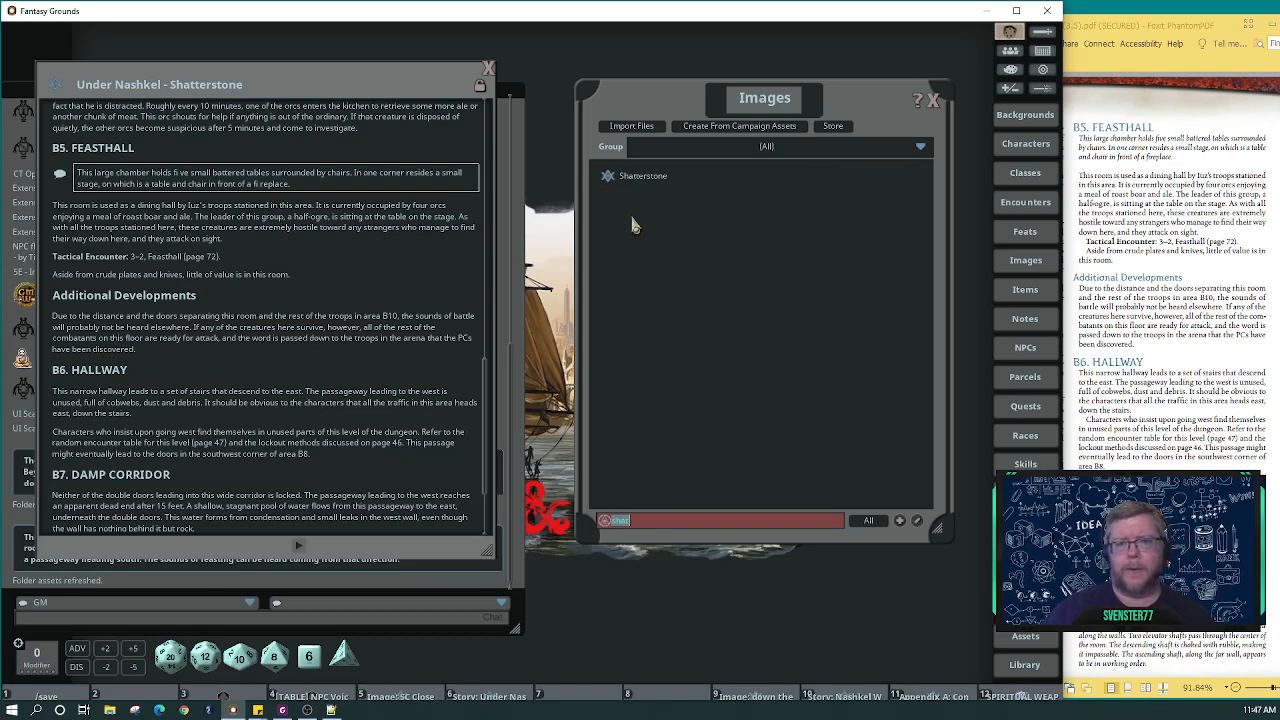
click(612, 177)
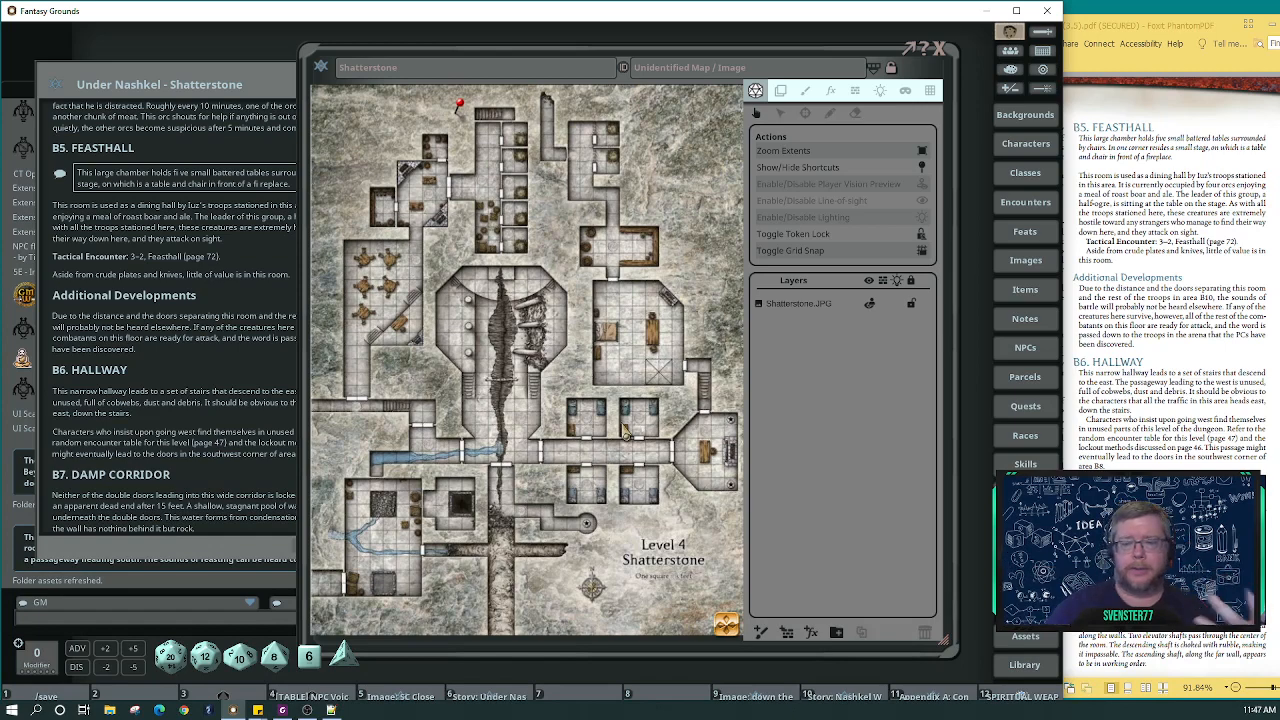
Filter the assets by "shat" and preview the Shatterstone image from which an image record can be created.
click(1043, 640)
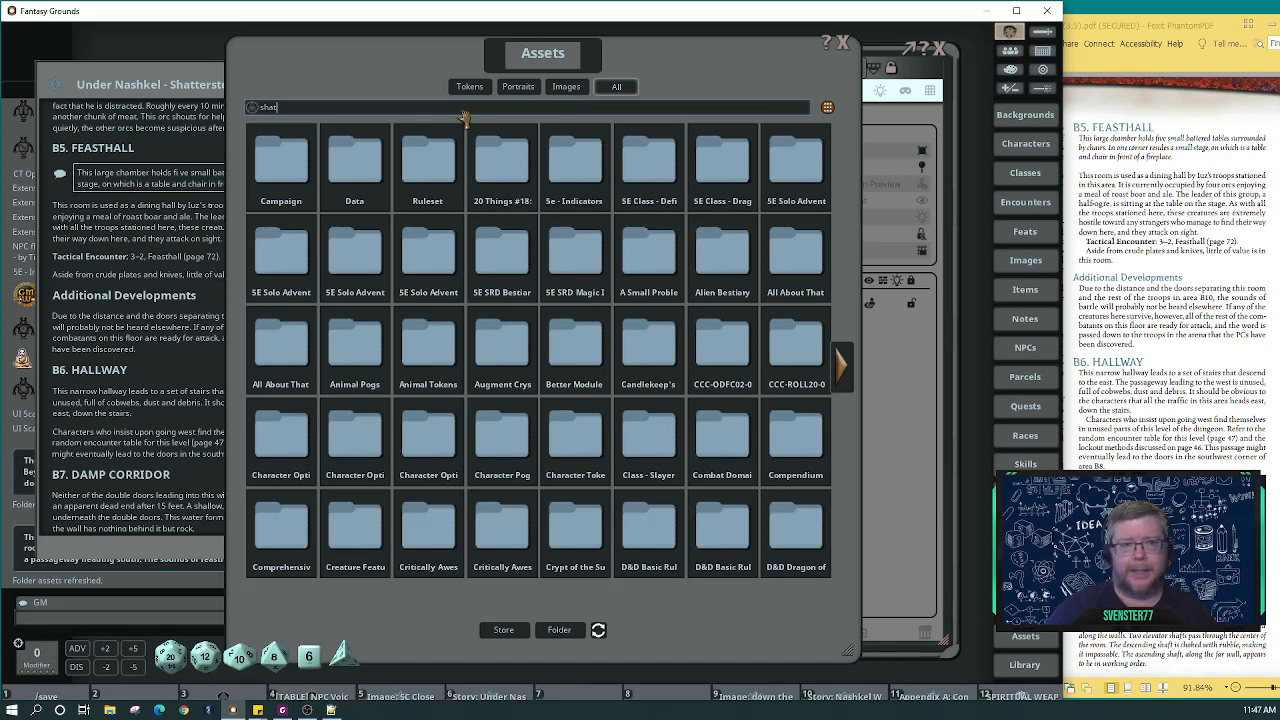
key(Return)
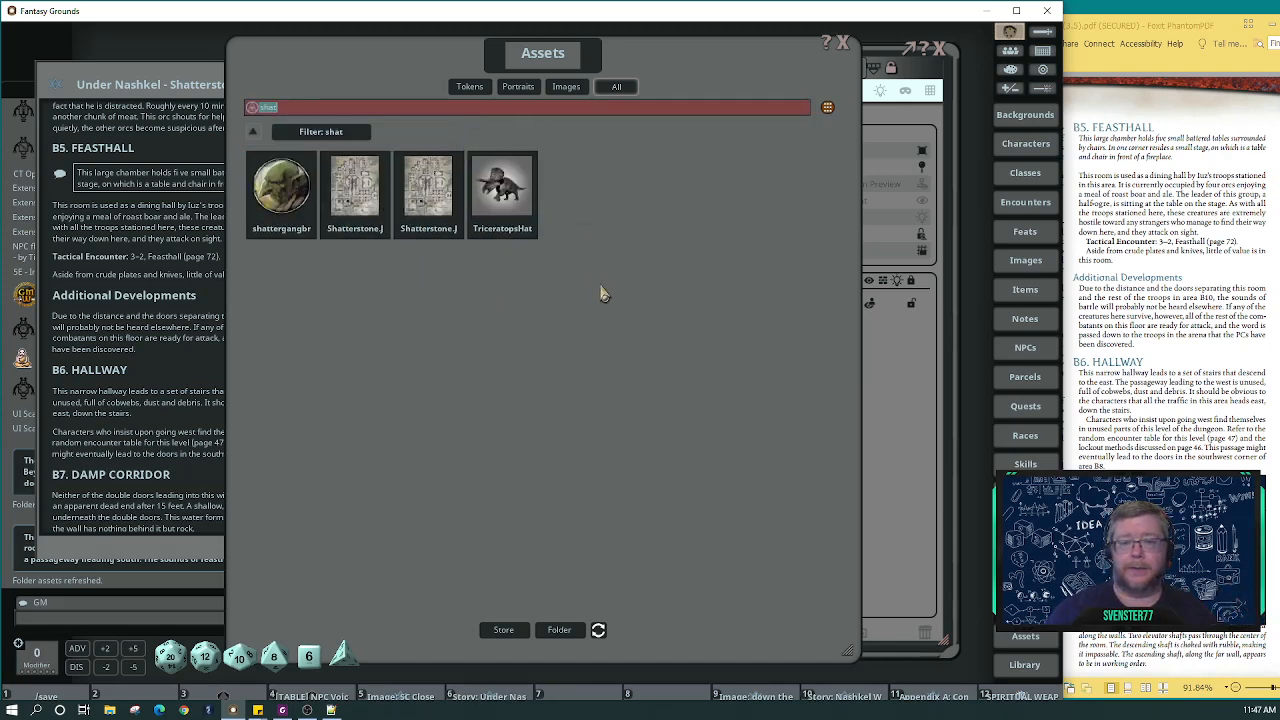
click(354, 196)
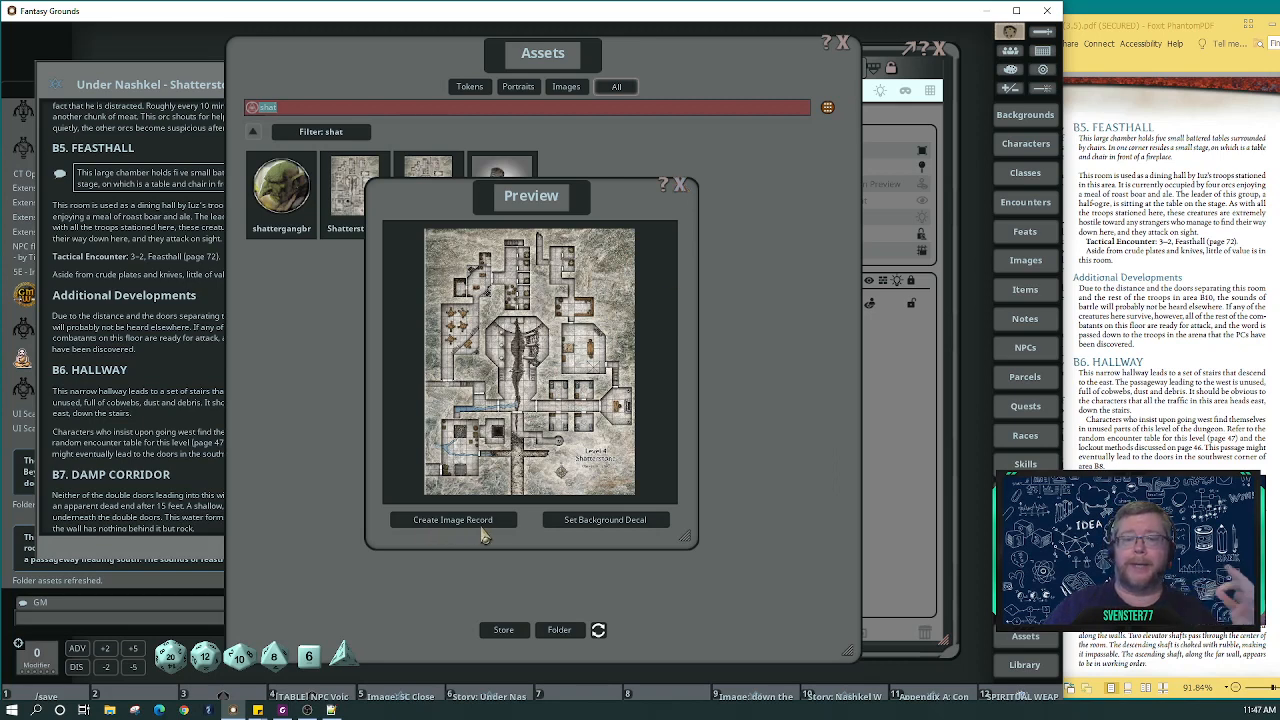
click(680, 185)
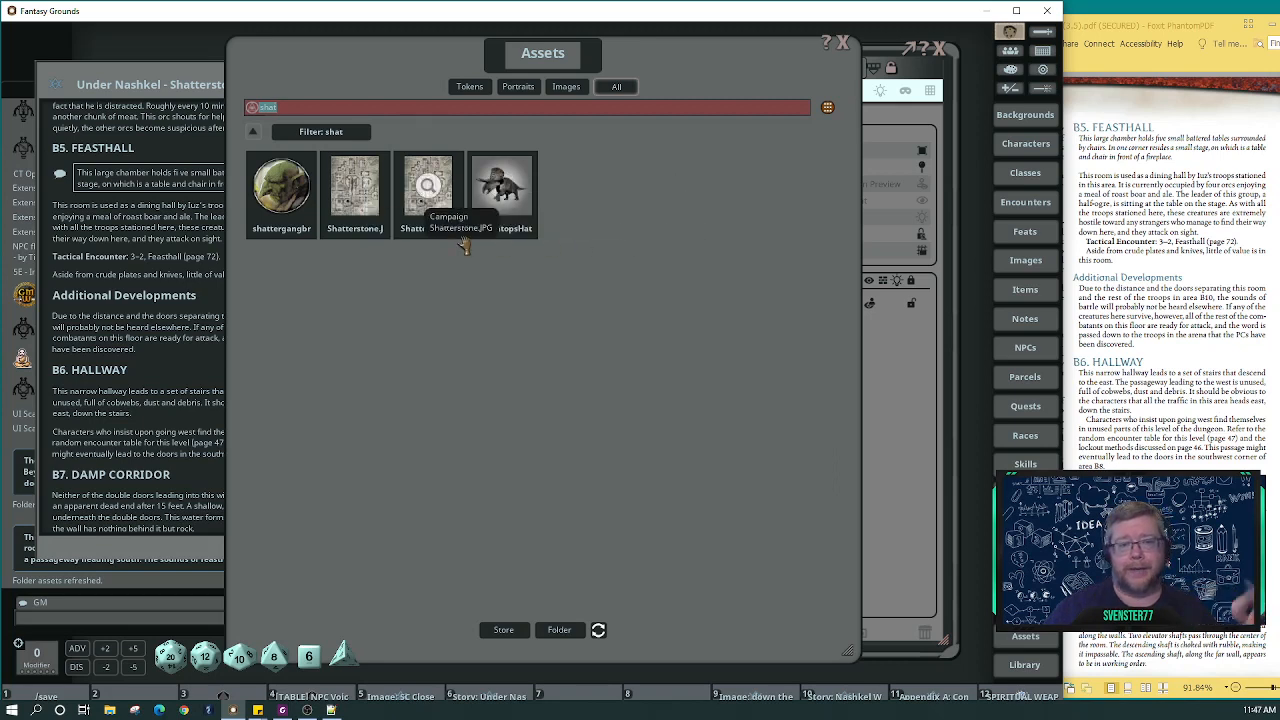
click(844, 44)
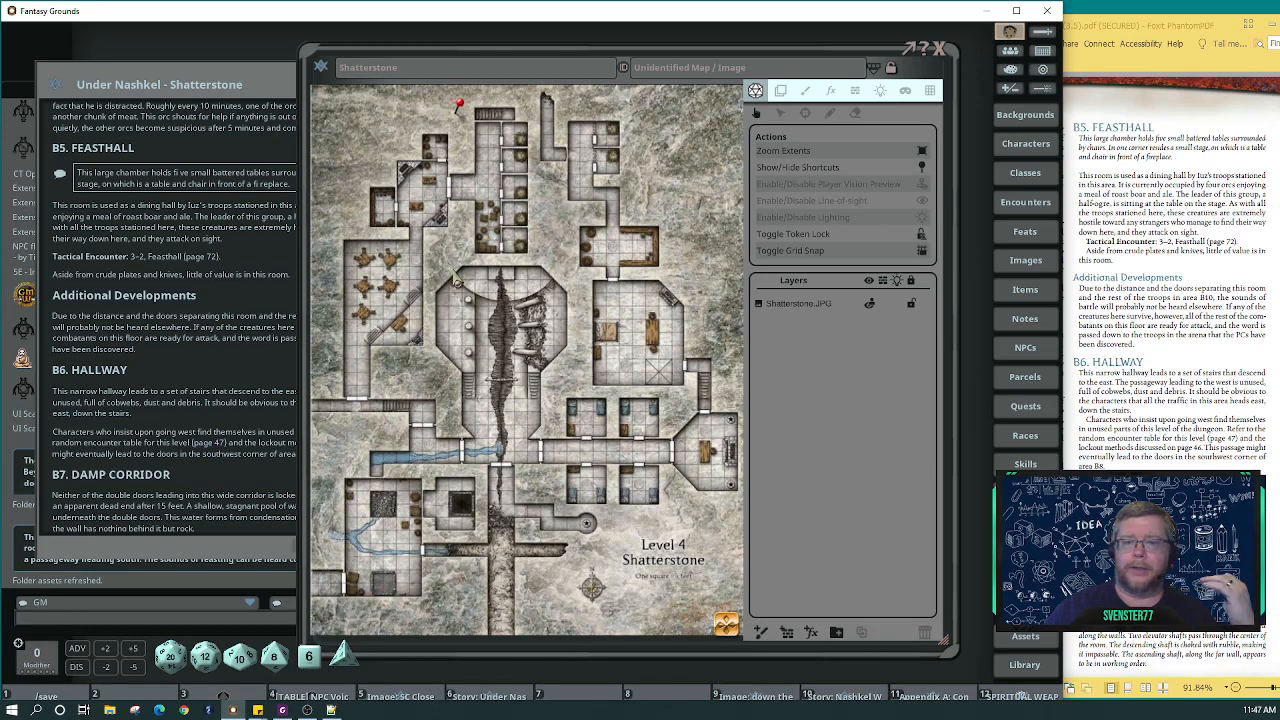
scroll(413, 282, up, 2)
scroll(413, 282, up, 3)
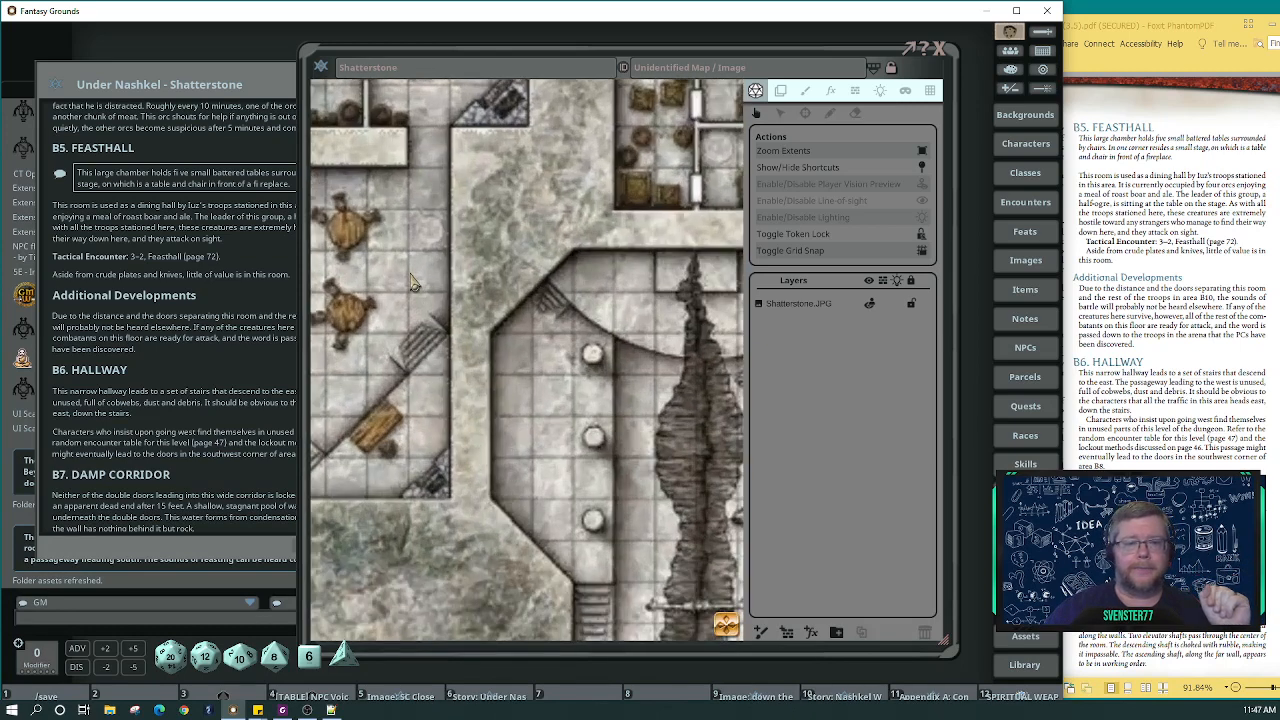
scroll(413, 283, down, 4)
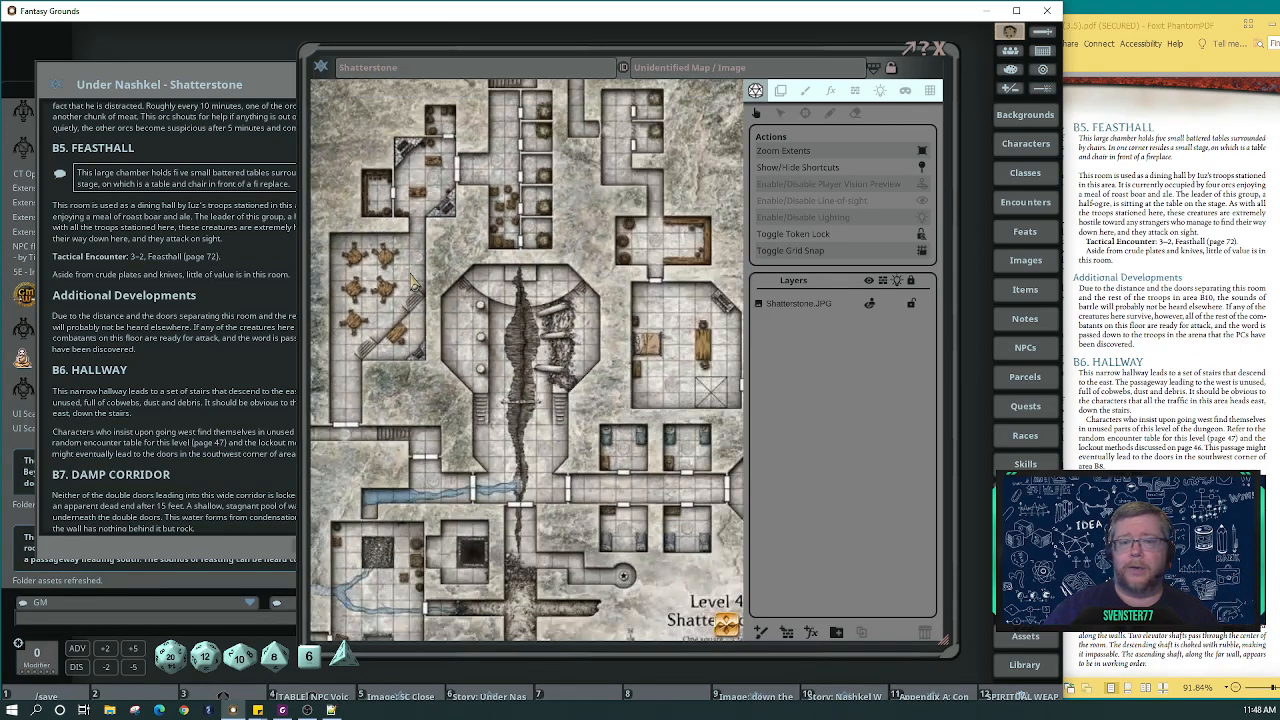
scroll(413, 283, down, 1)
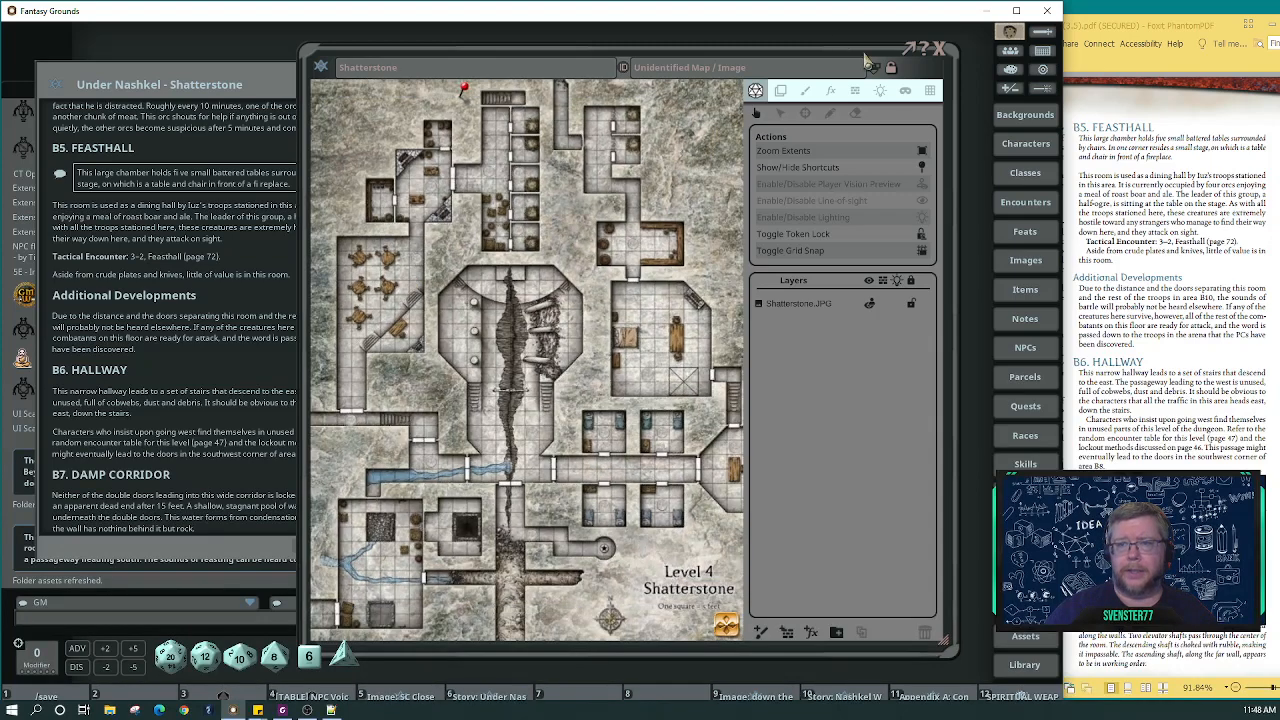
Filter the assets by "bed" and place the blue Bed_1_interior image in the eastern bedroom of the Shatterstone map.
drag(630, 51, 359, 49)
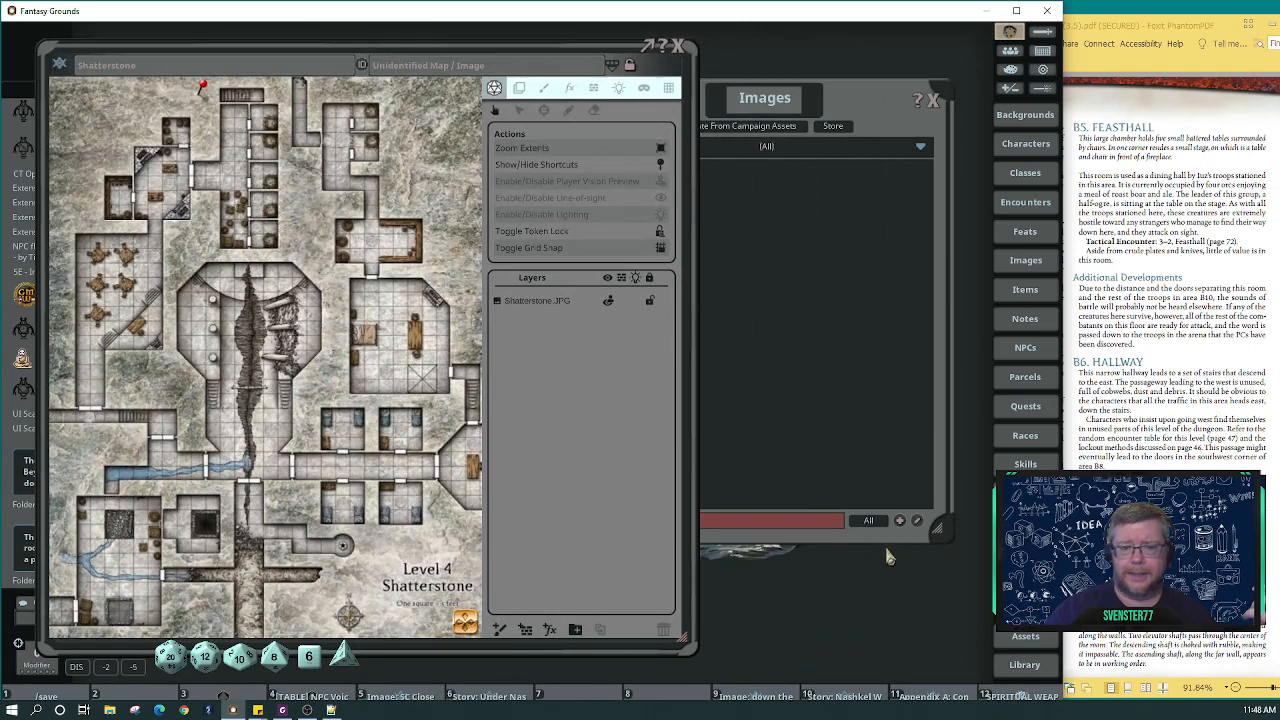
click(1040, 640)
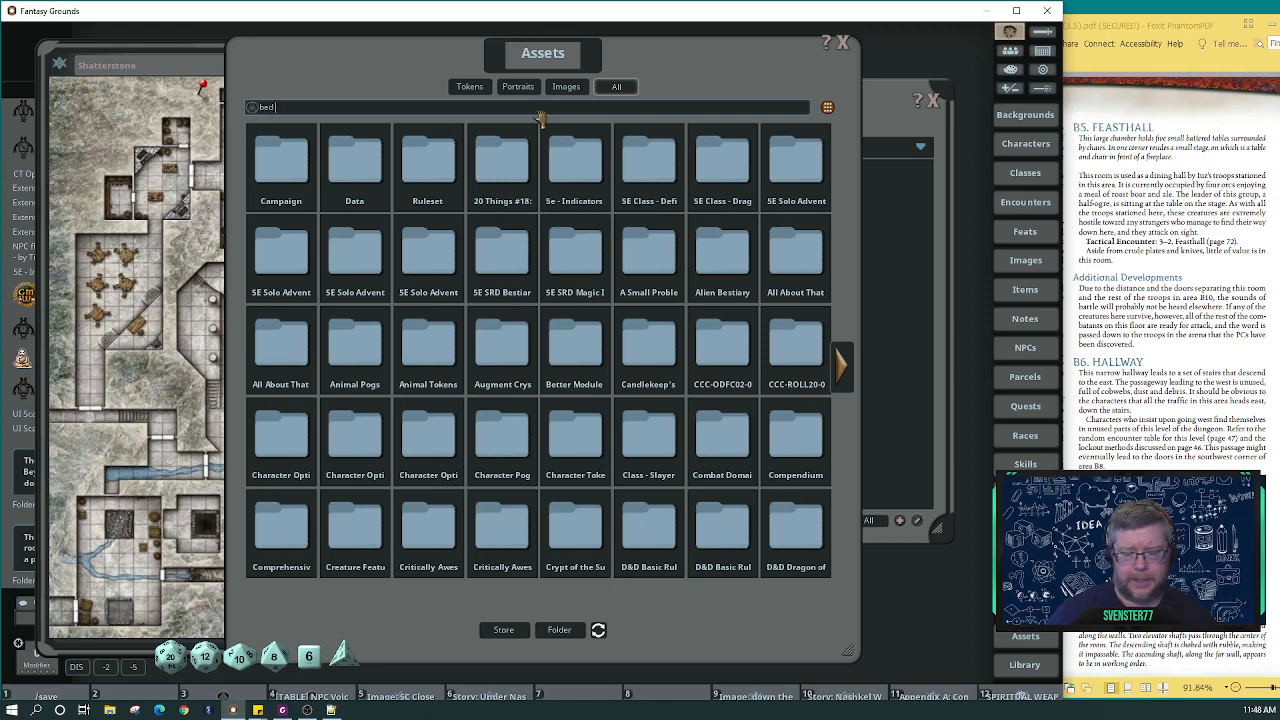
key(Return)
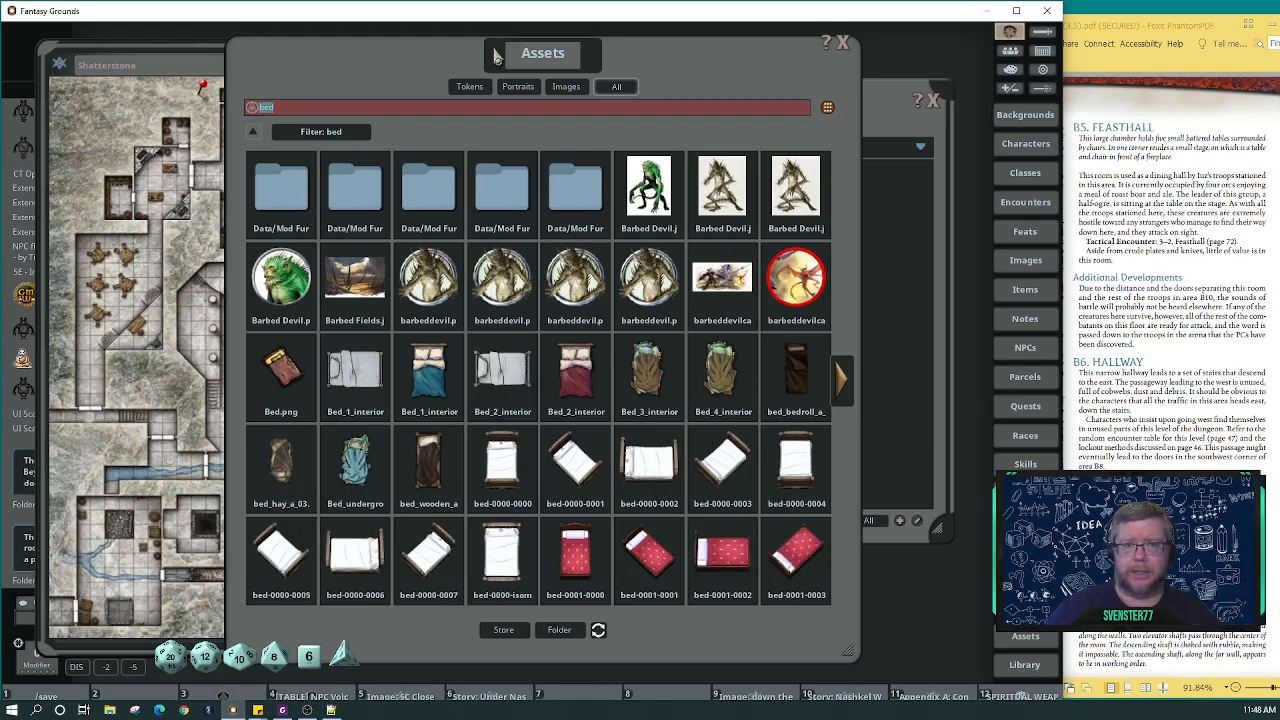
drag(437, 60, 694, 74)
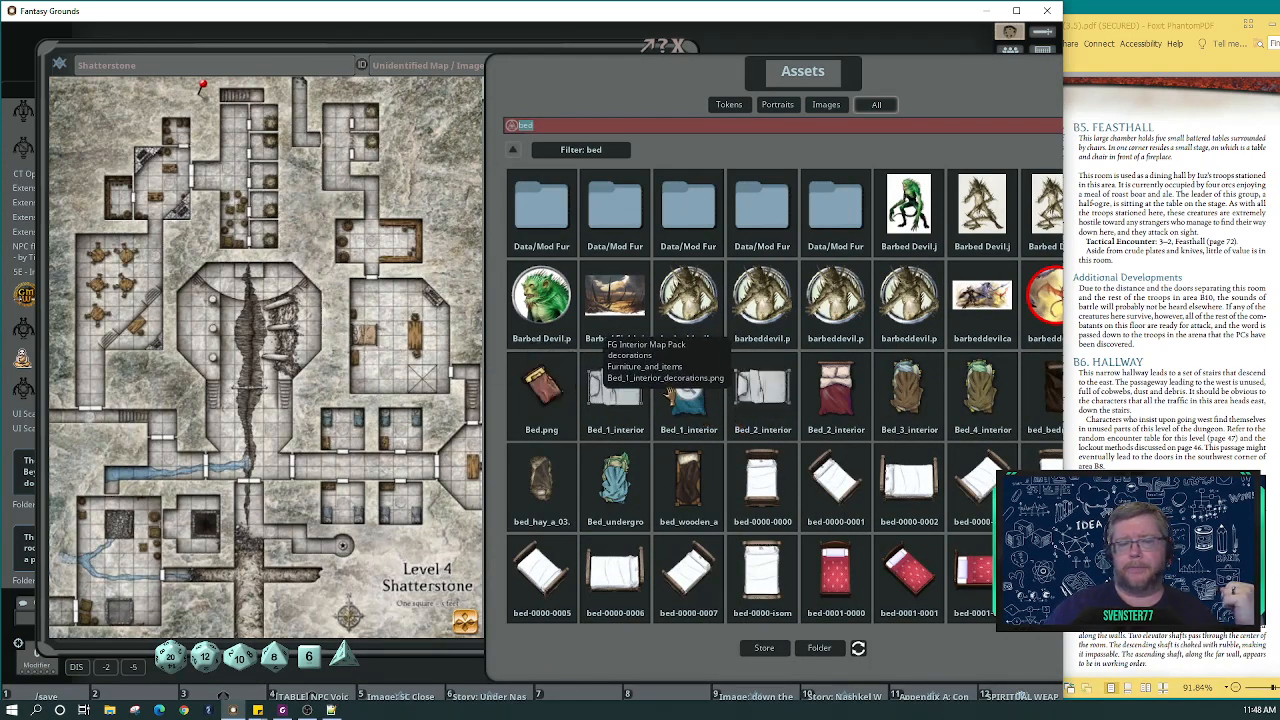
drag(689, 395, 376, 343)
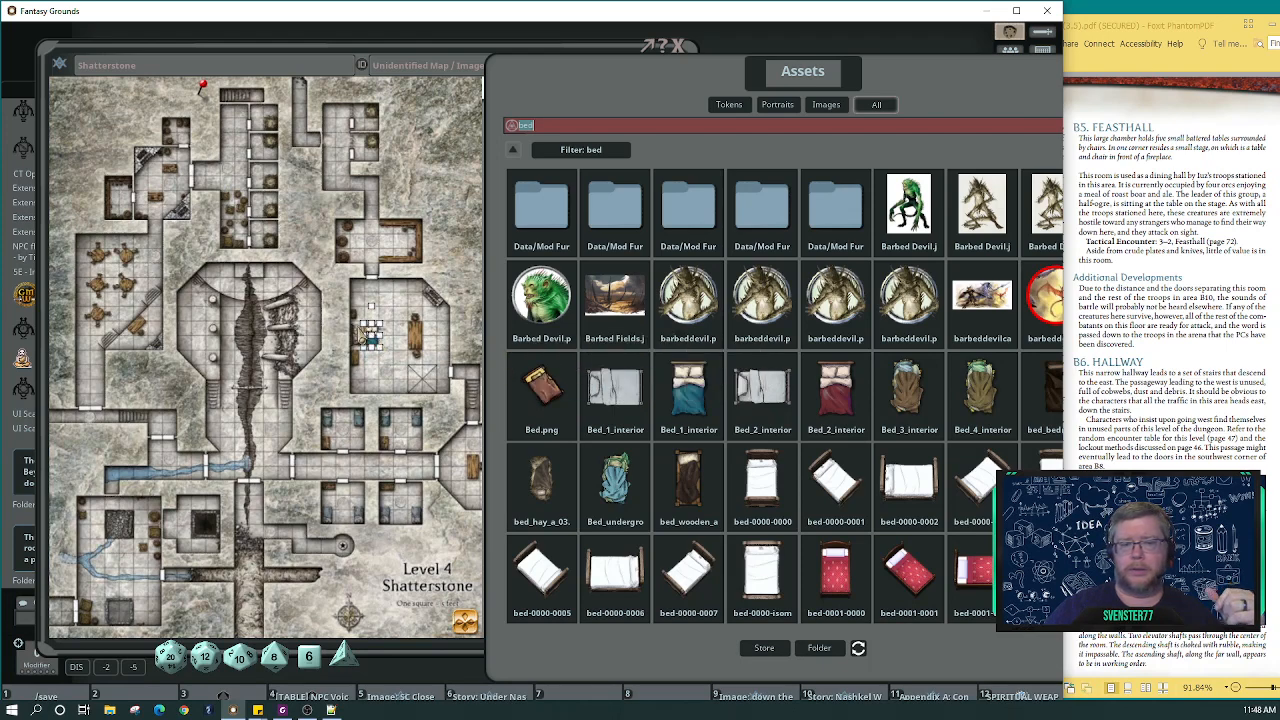
Rotate the placed bed to 270 degrees and move it over the bed drawn on the map.
scroll(375, 342, up, 5)
scroll(373, 341, up, 3)
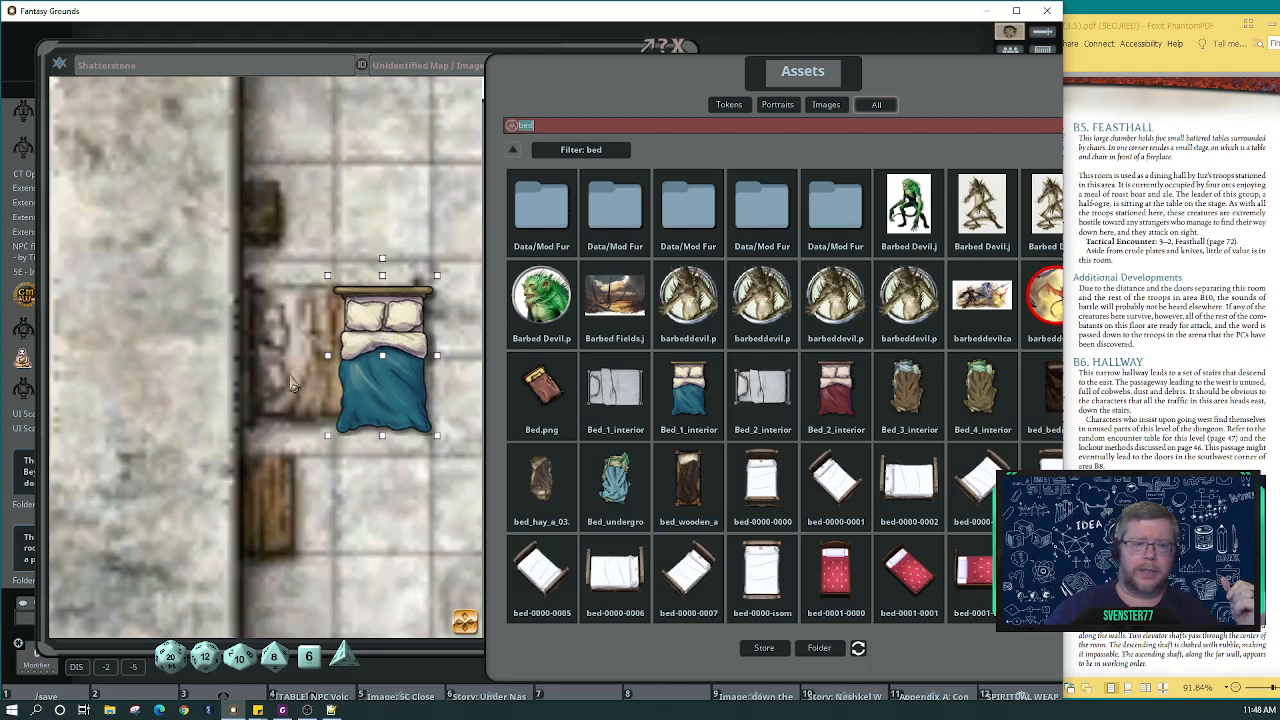
click(386, 268)
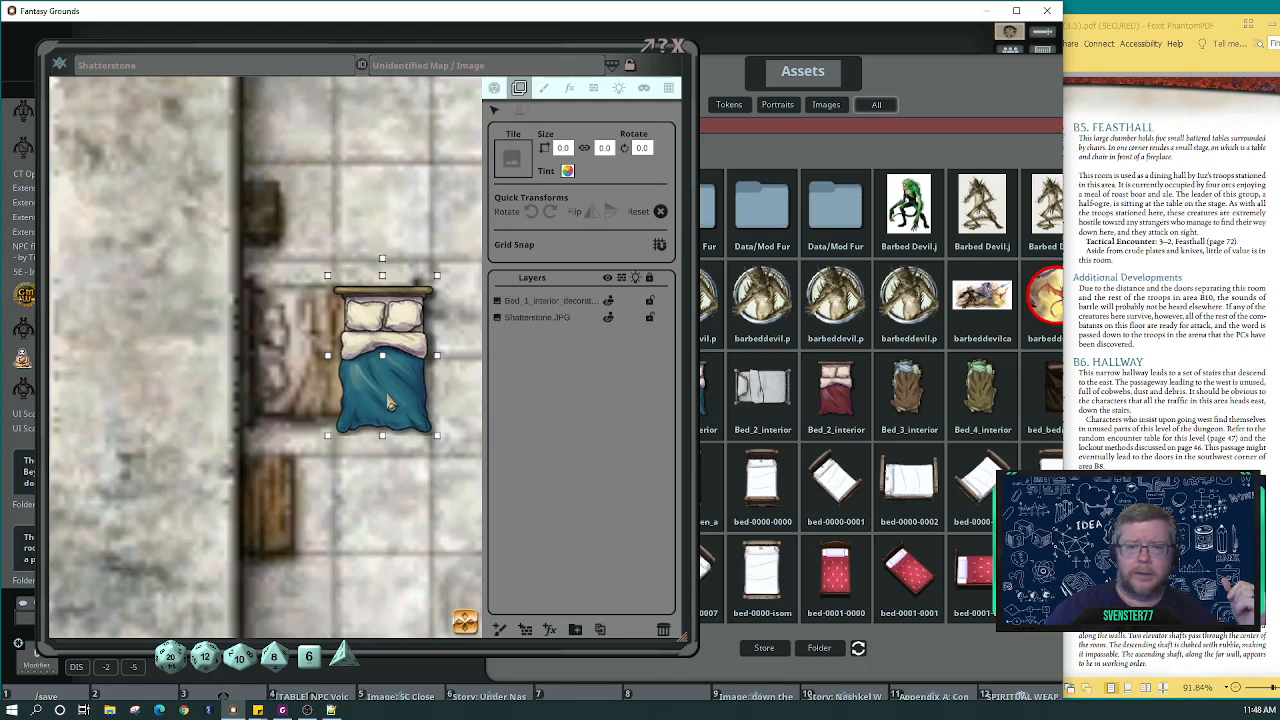
click(519, 303)
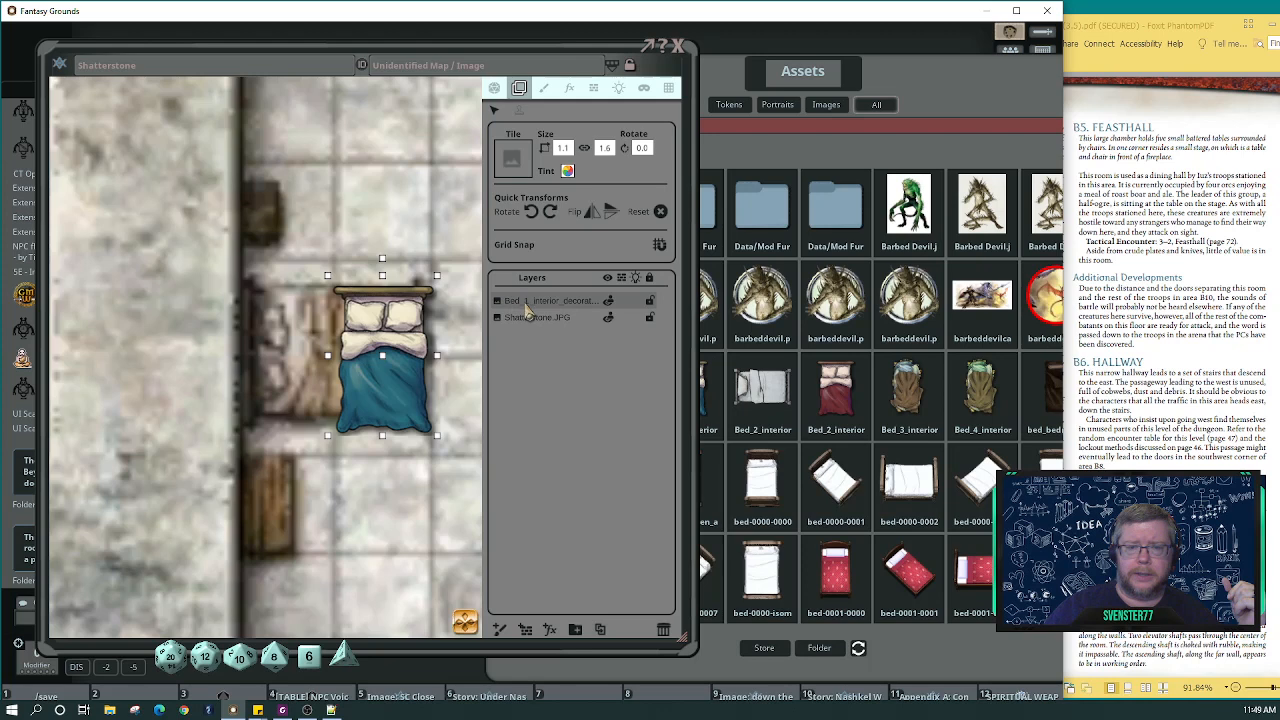
click(533, 213)
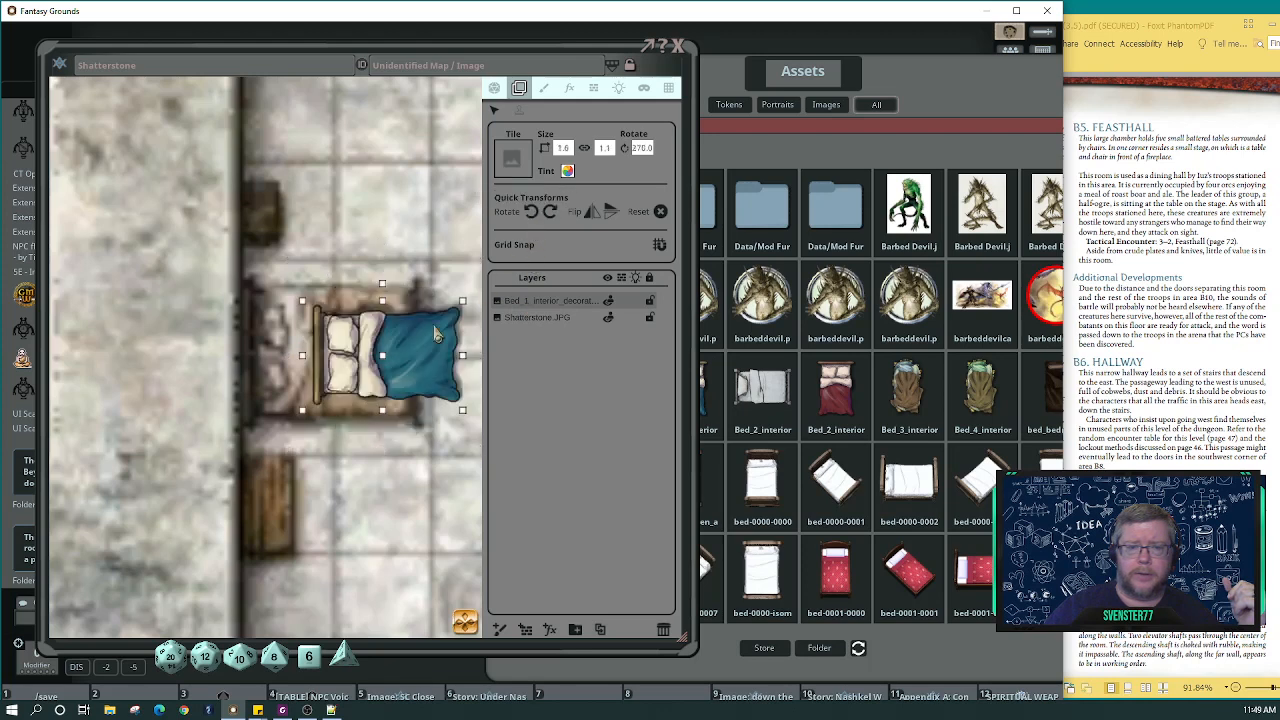
drag(398, 348, 342, 343)
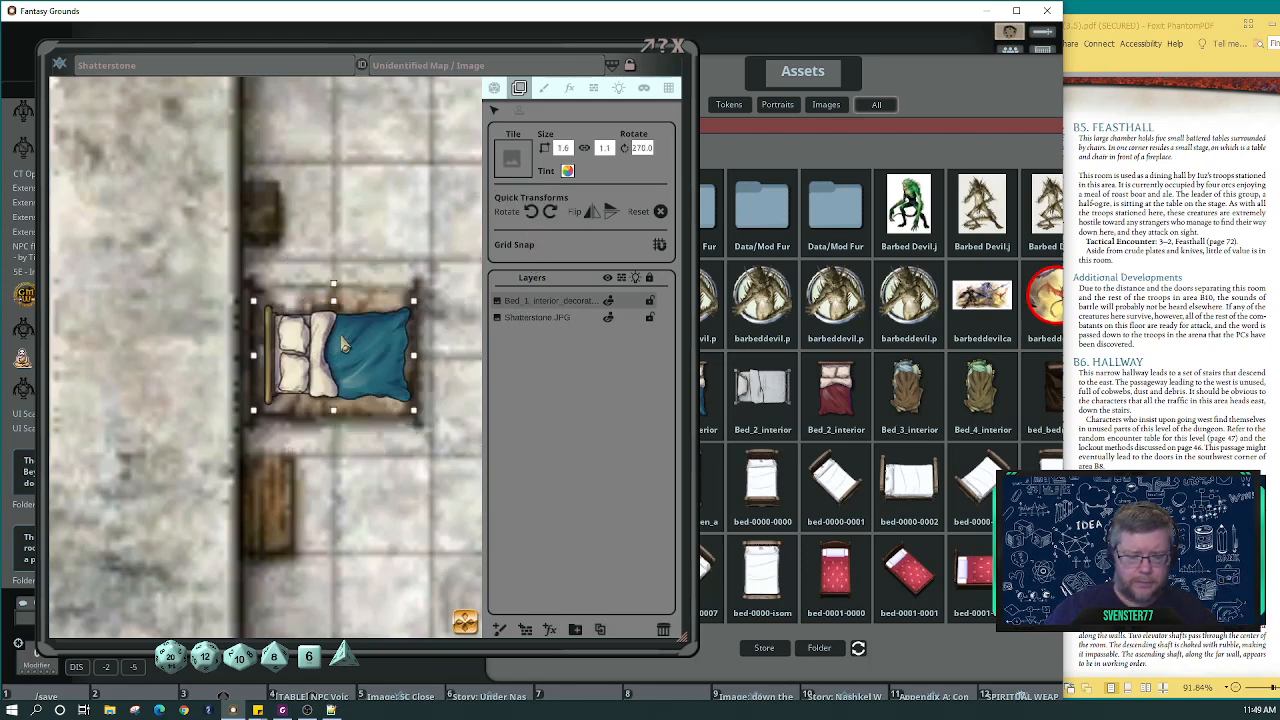
Set the bed's width to 2, enlarge it proportionally to a height of 1.6, and leave tile editing.
click(564, 148)
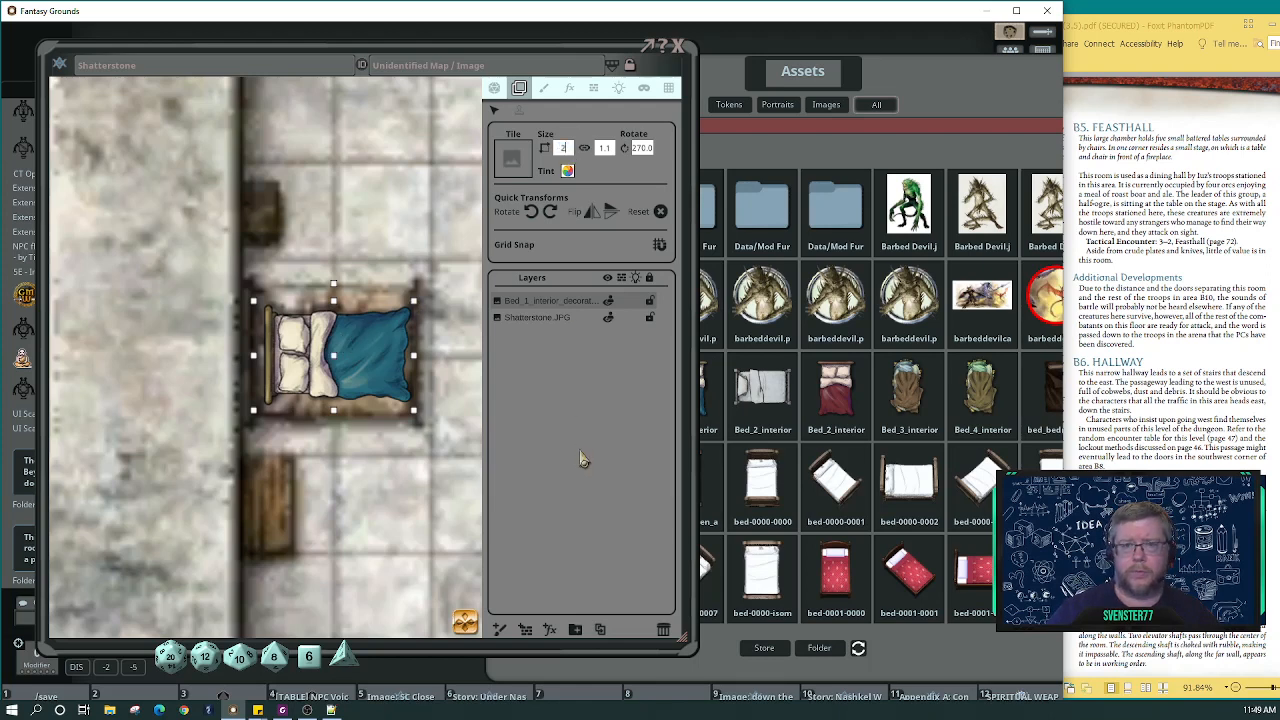
text(2)
key(Return)
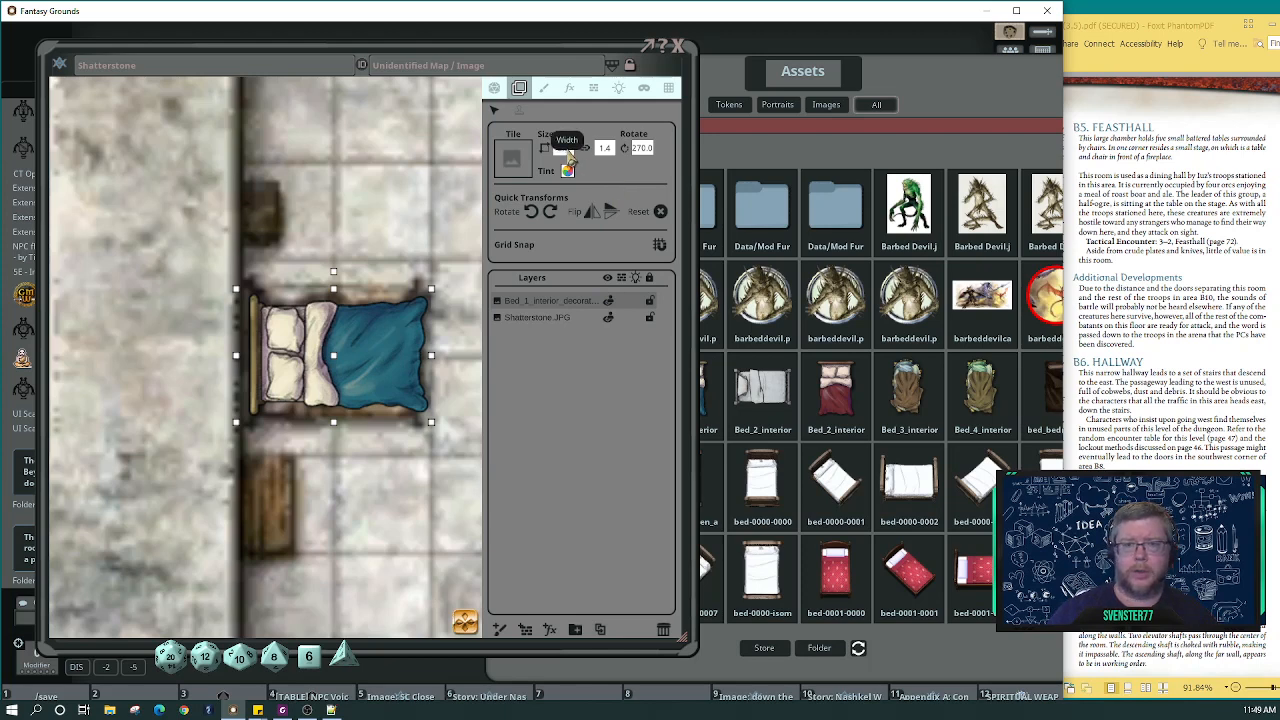
scroll(570, 155, up, 2)
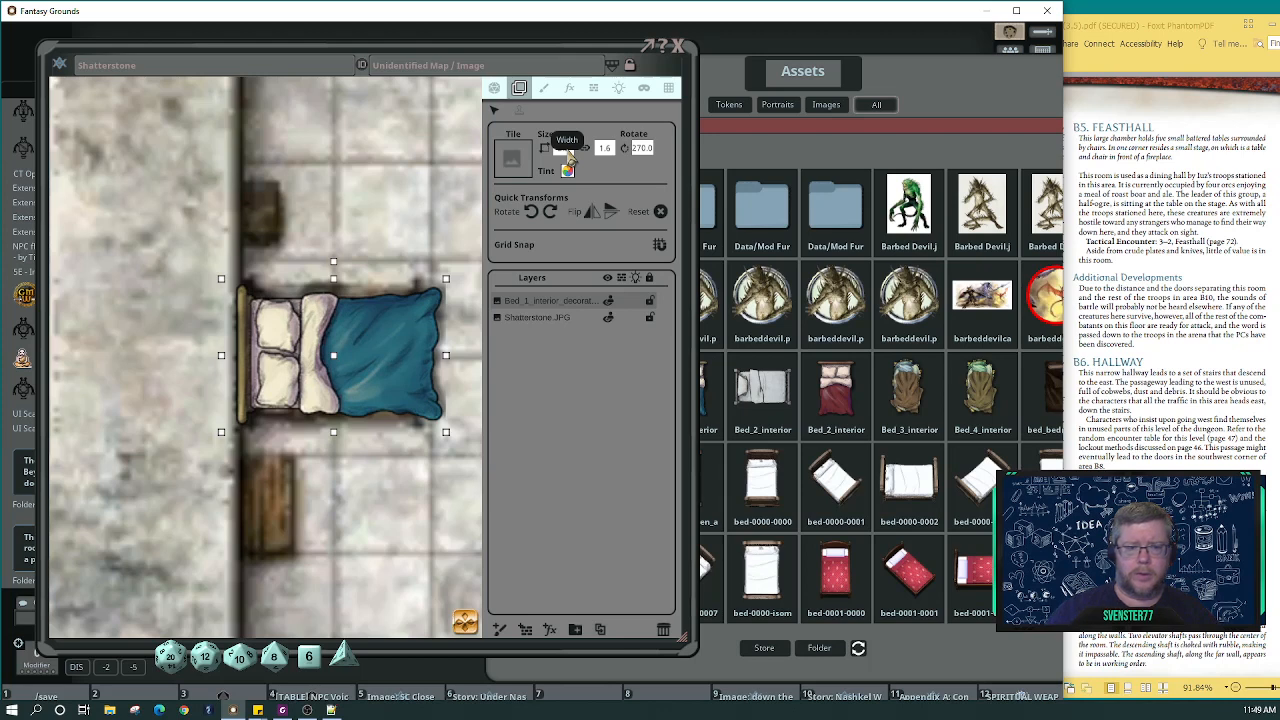
click(420, 537)
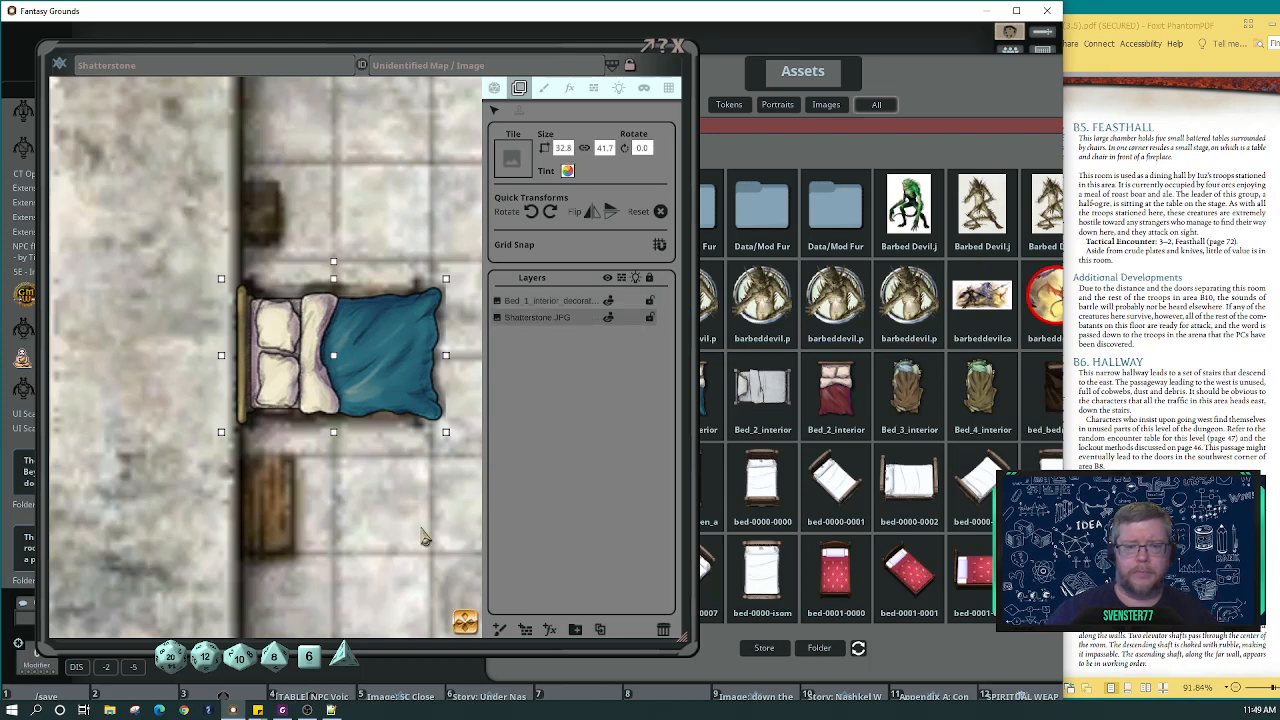
click(494, 88)
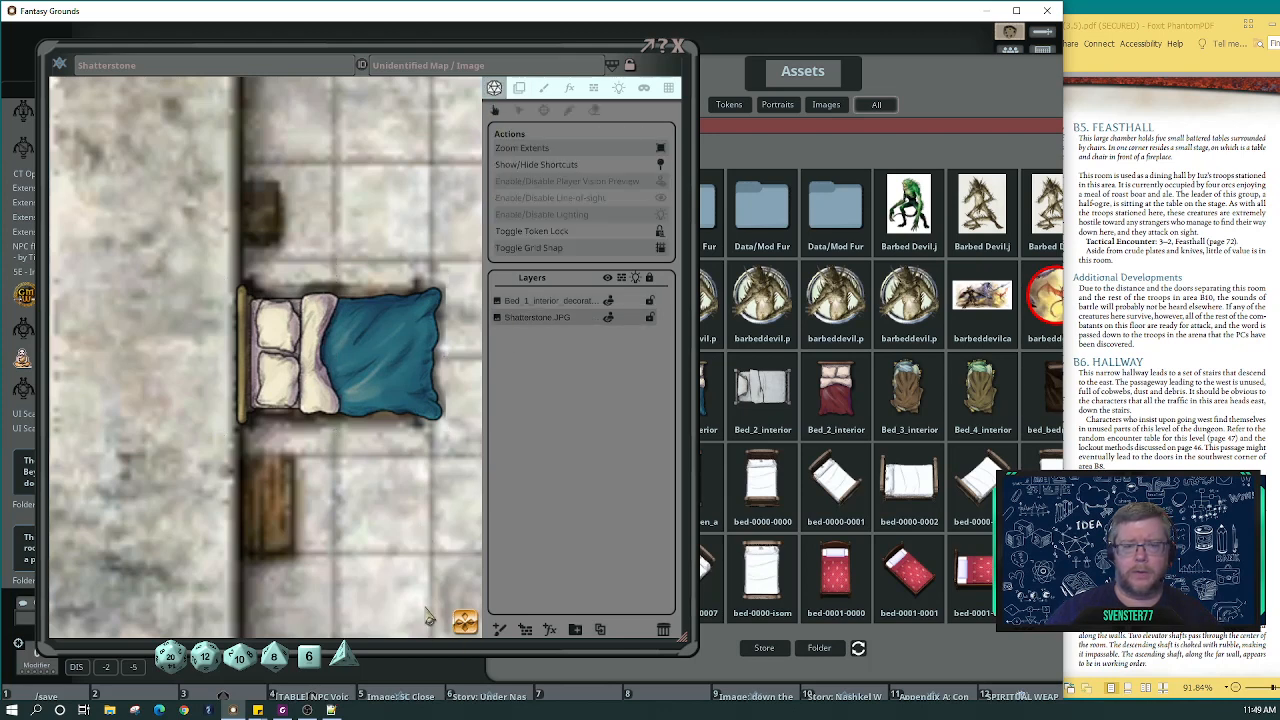
Lock the Shatterstone map record with the whole level in view.
scroll(470, 606, down, 4)
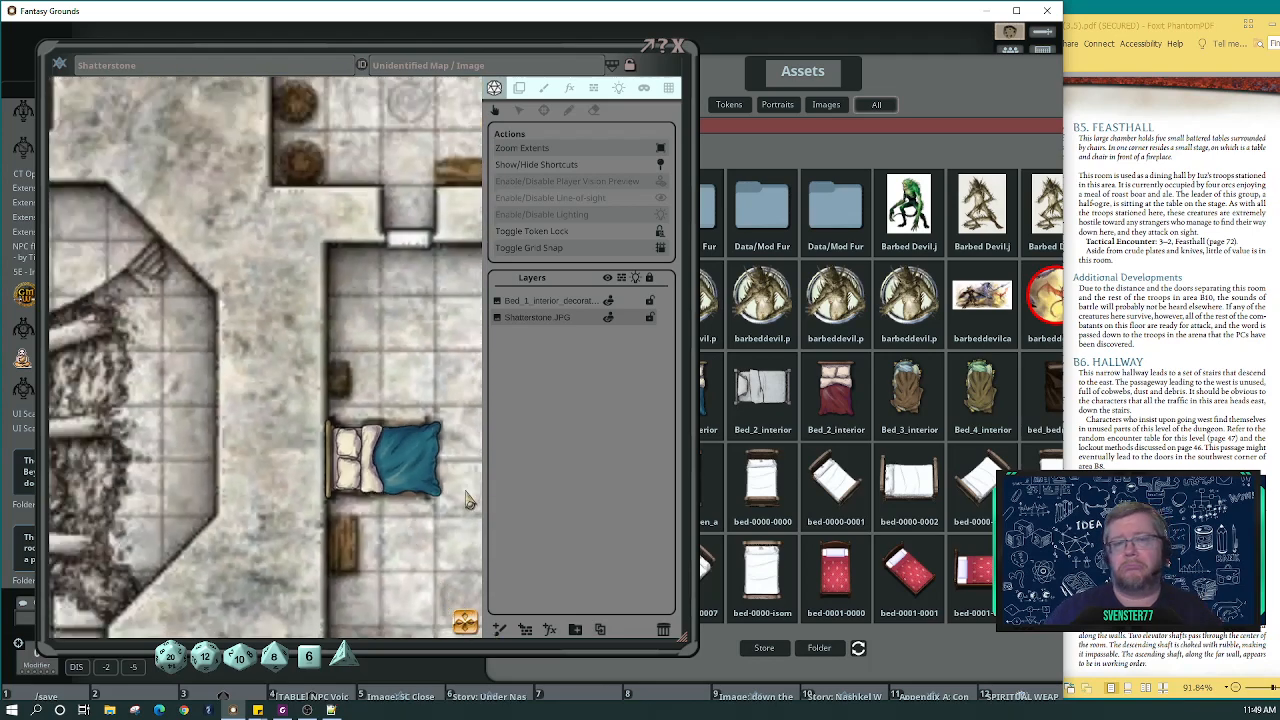
scroll(428, 436, down, 2)
scroll(428, 436, down, 3)
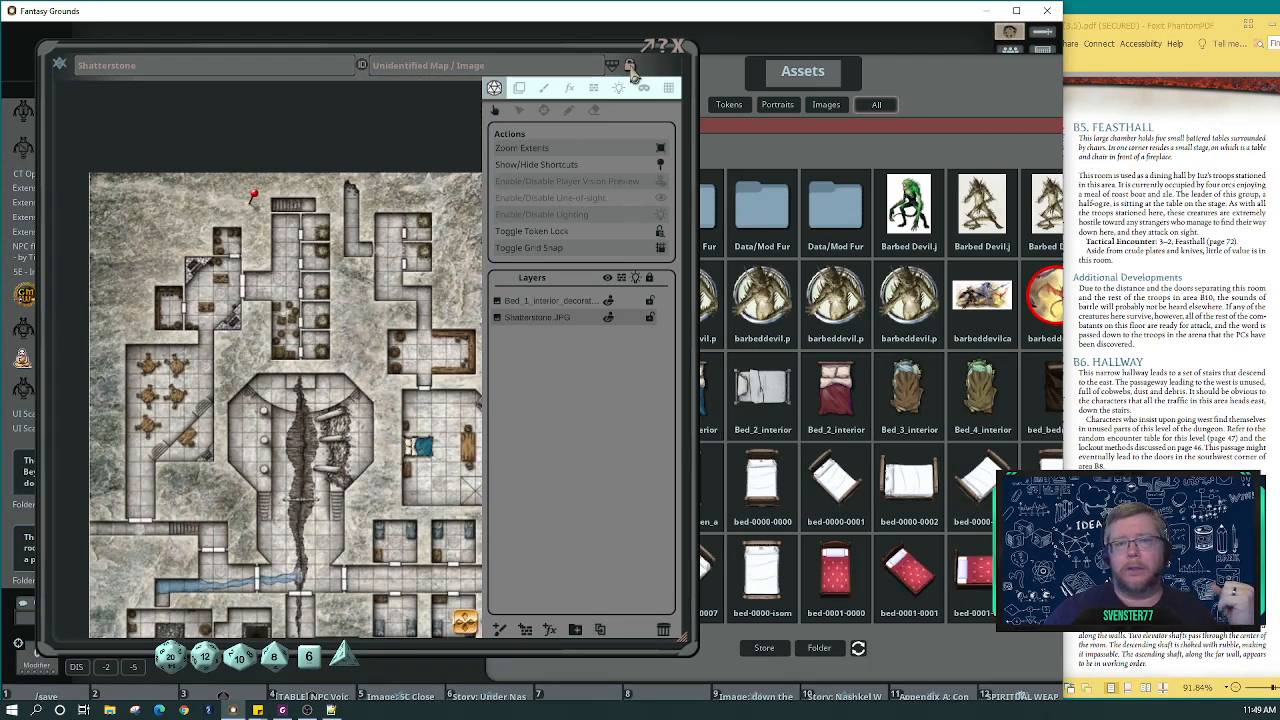
click(631, 70)
drag(667, 632, 693, 648)
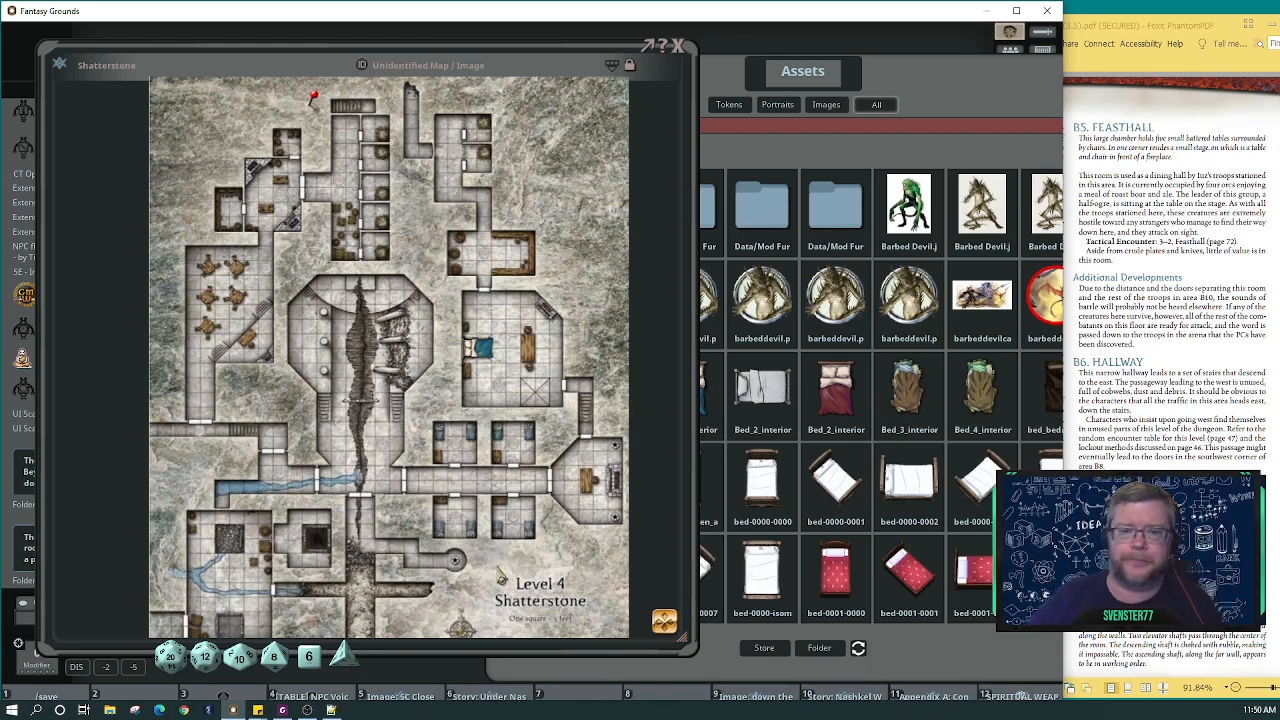
scroll(484, 350, up, 2)
scroll(484, 350, up, 3)
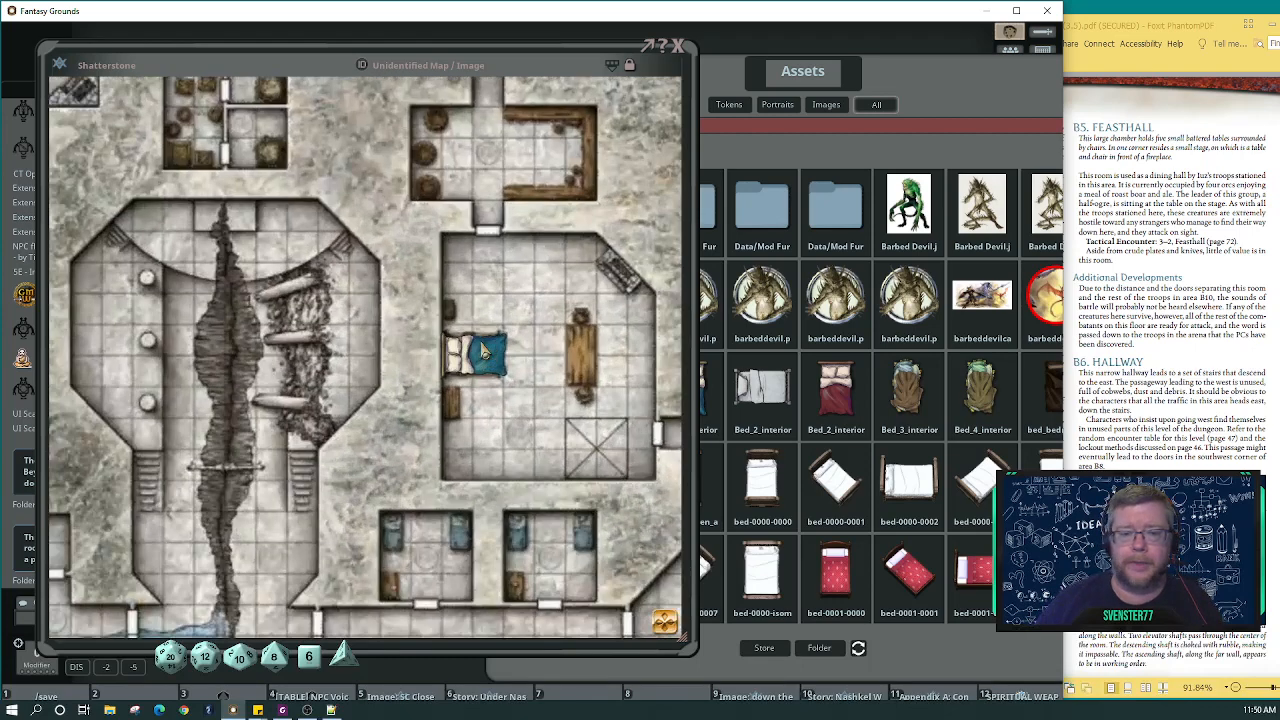
scroll(590, 432, up, 2)
scroll(590, 432, down, 5)
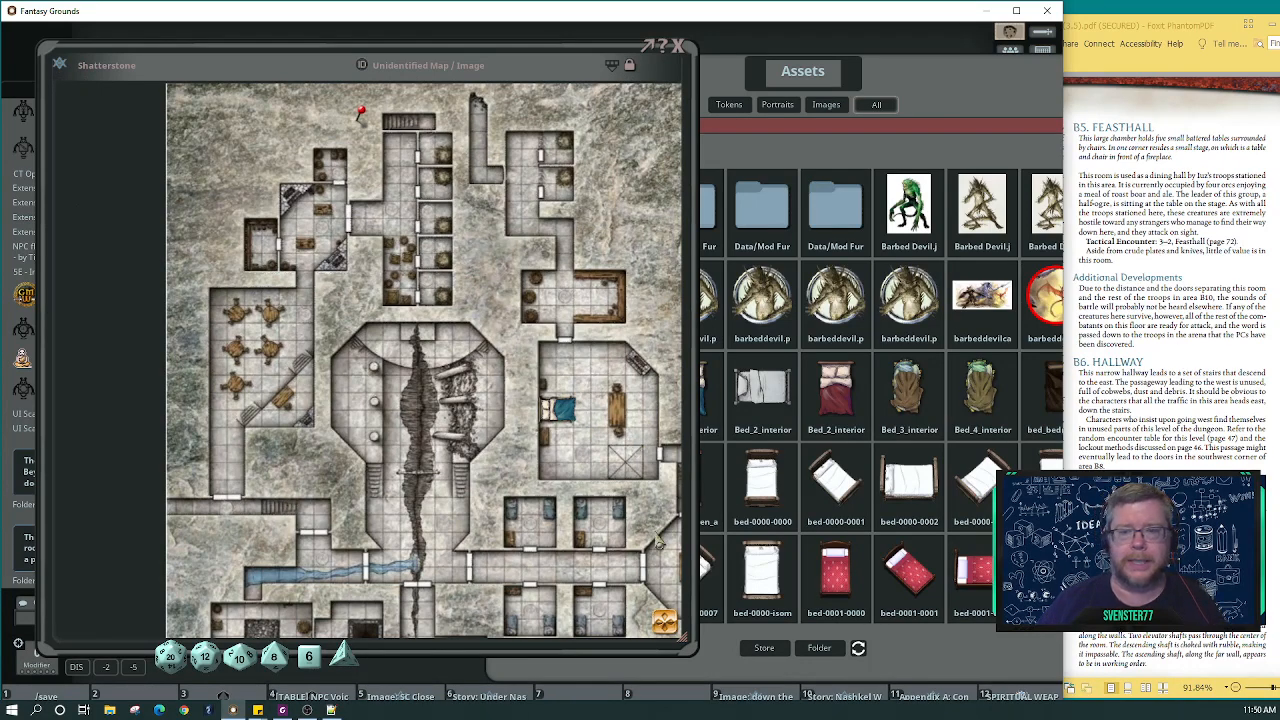
drag(667, 621, 691, 633)
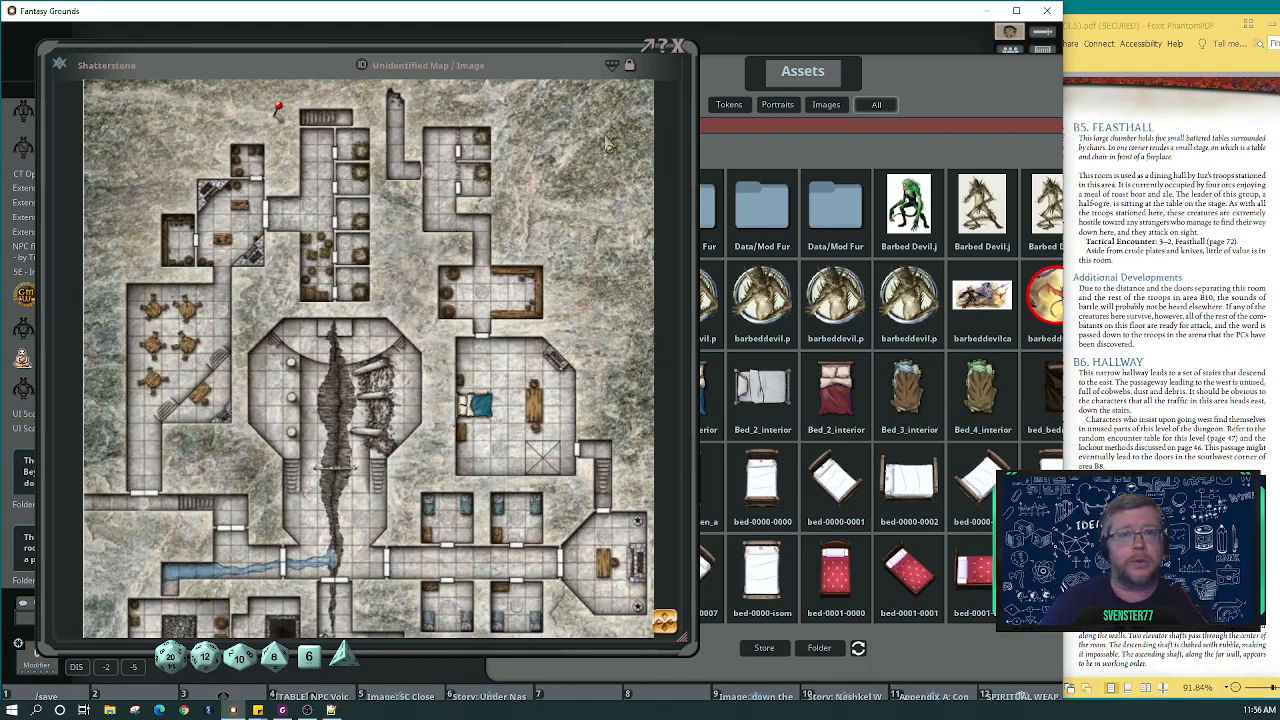
Close the Shatterstone map and the asset browser.
drag(697, 651, 450, 578)
drag(195, 262, 665, 296)
click(916, 90)
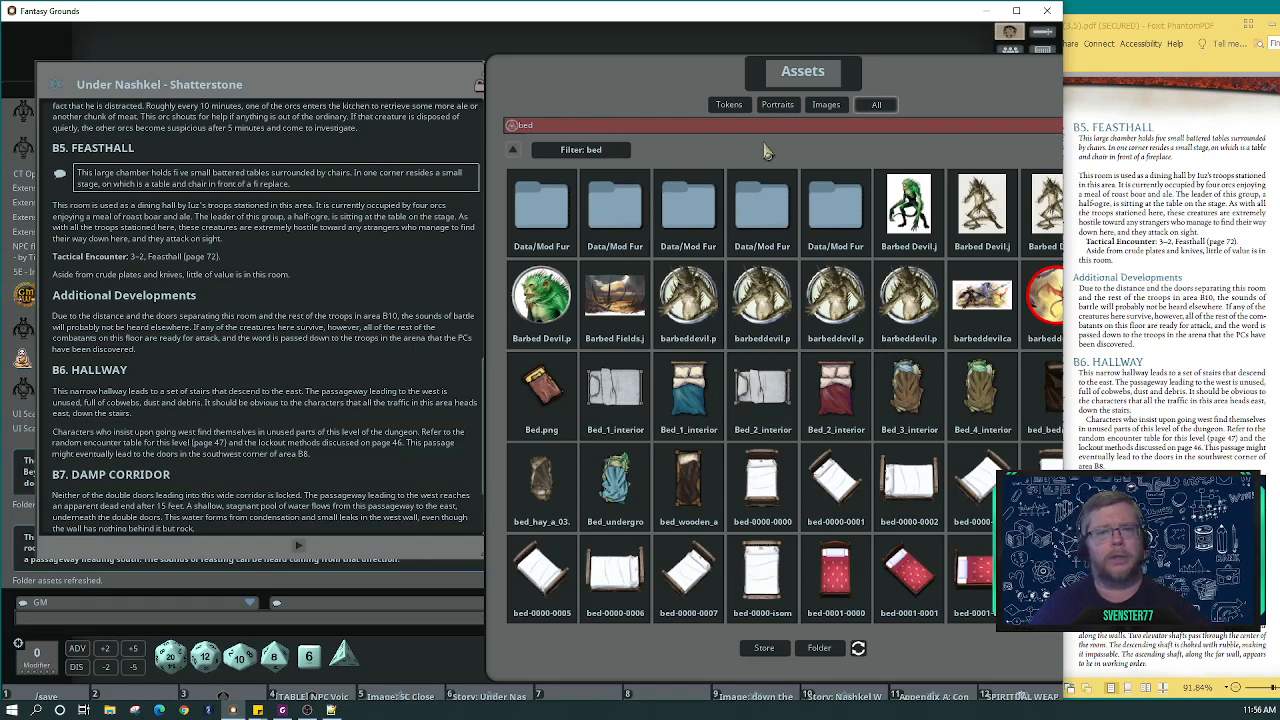
click(1170, 157)
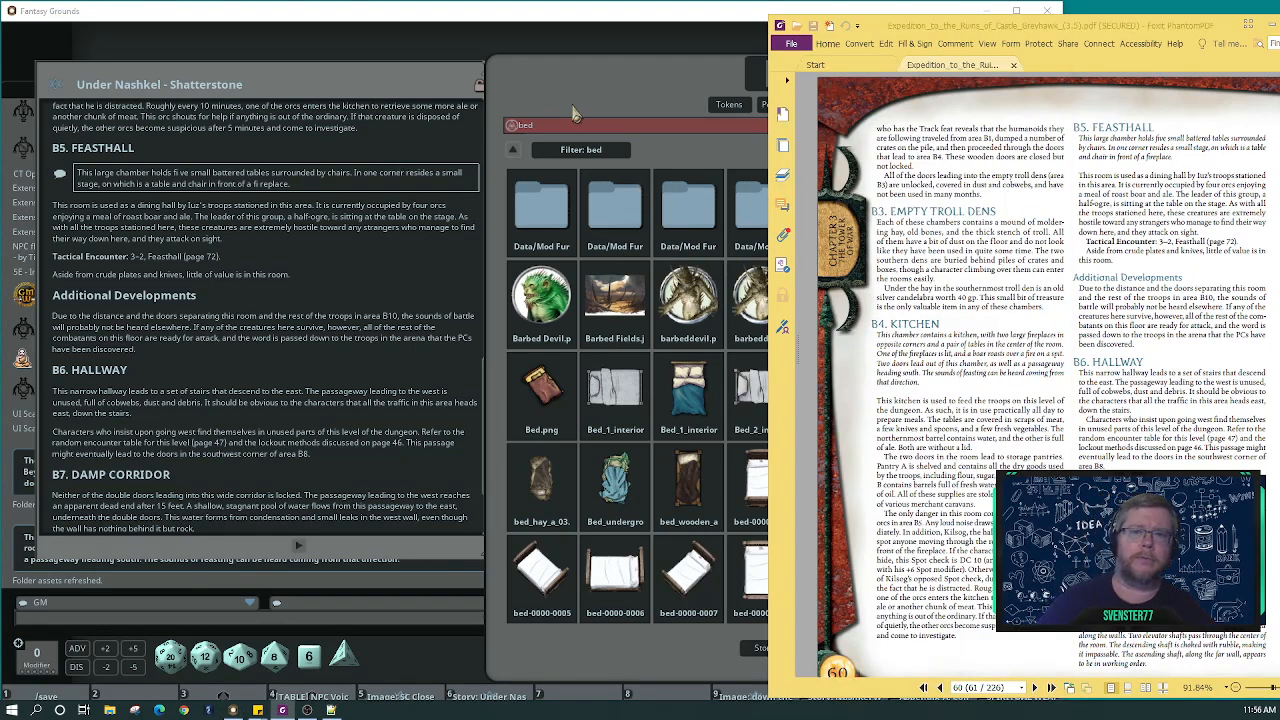
click(650, 47)
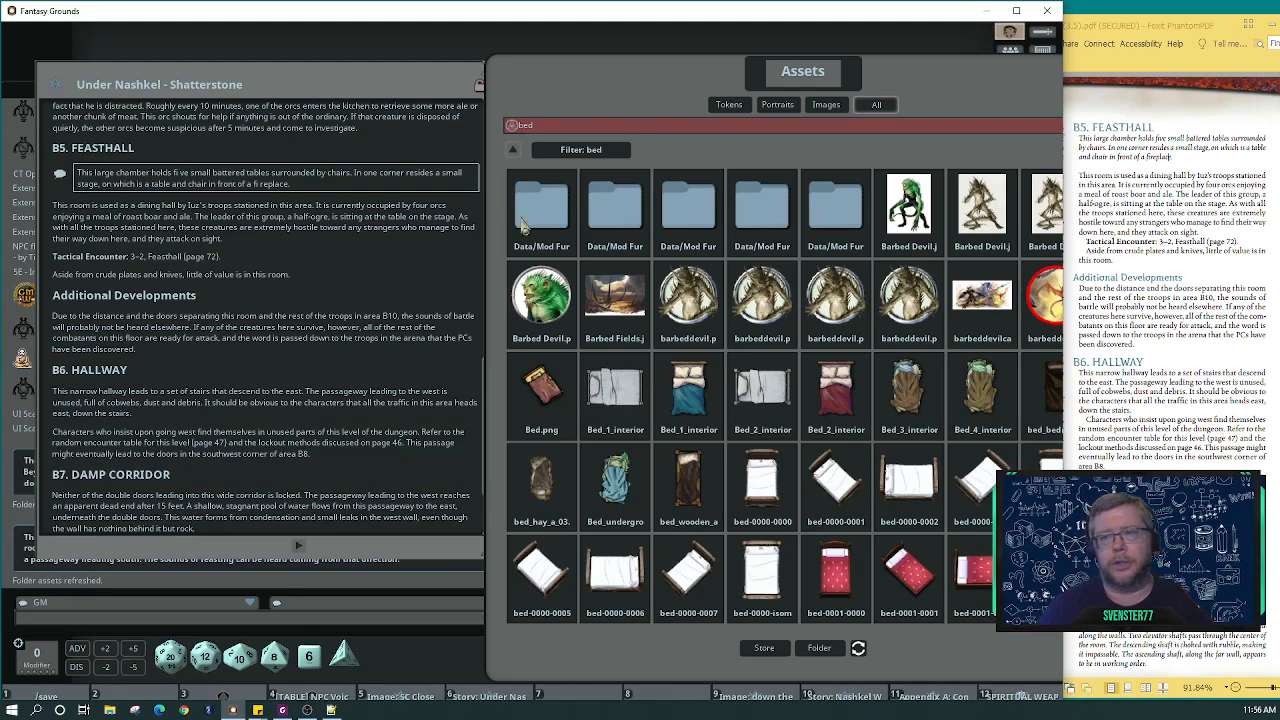
drag(847, 75, 646, 80)
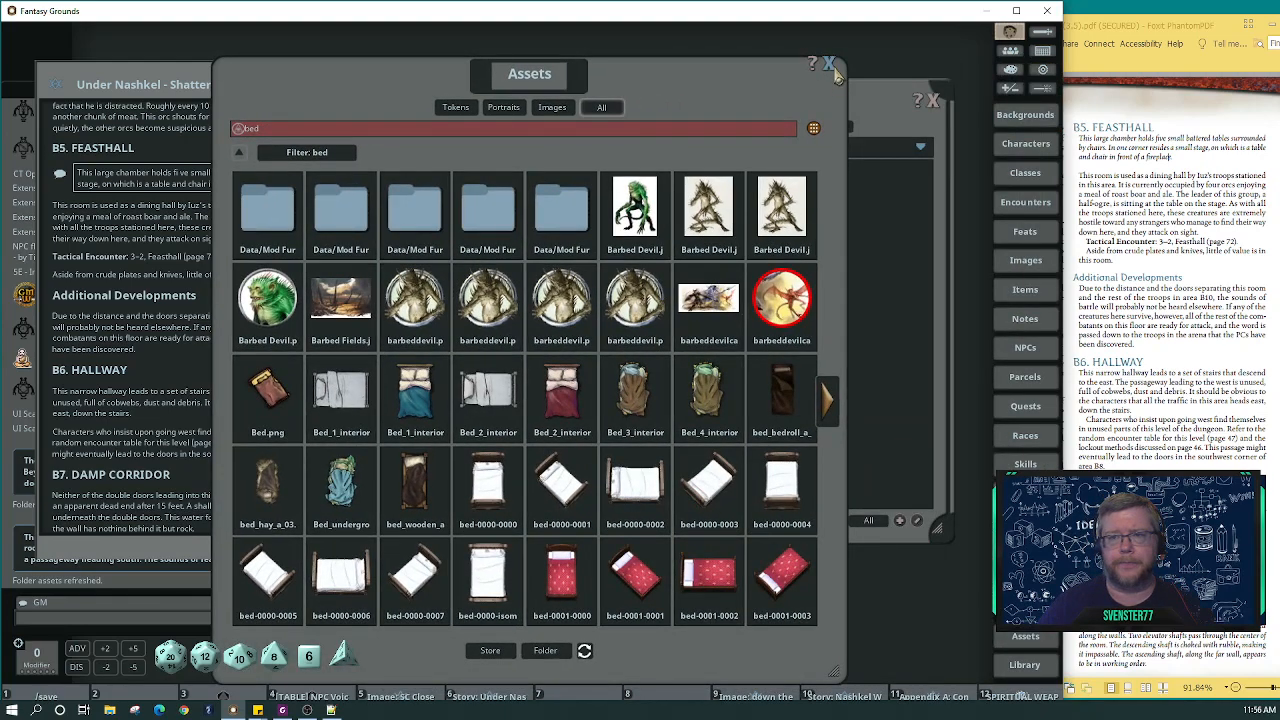
click(832, 78)
Return to the beginning of the Shatterstone story, then close the images list and the story entry.
scroll(285, 362, up, 10)
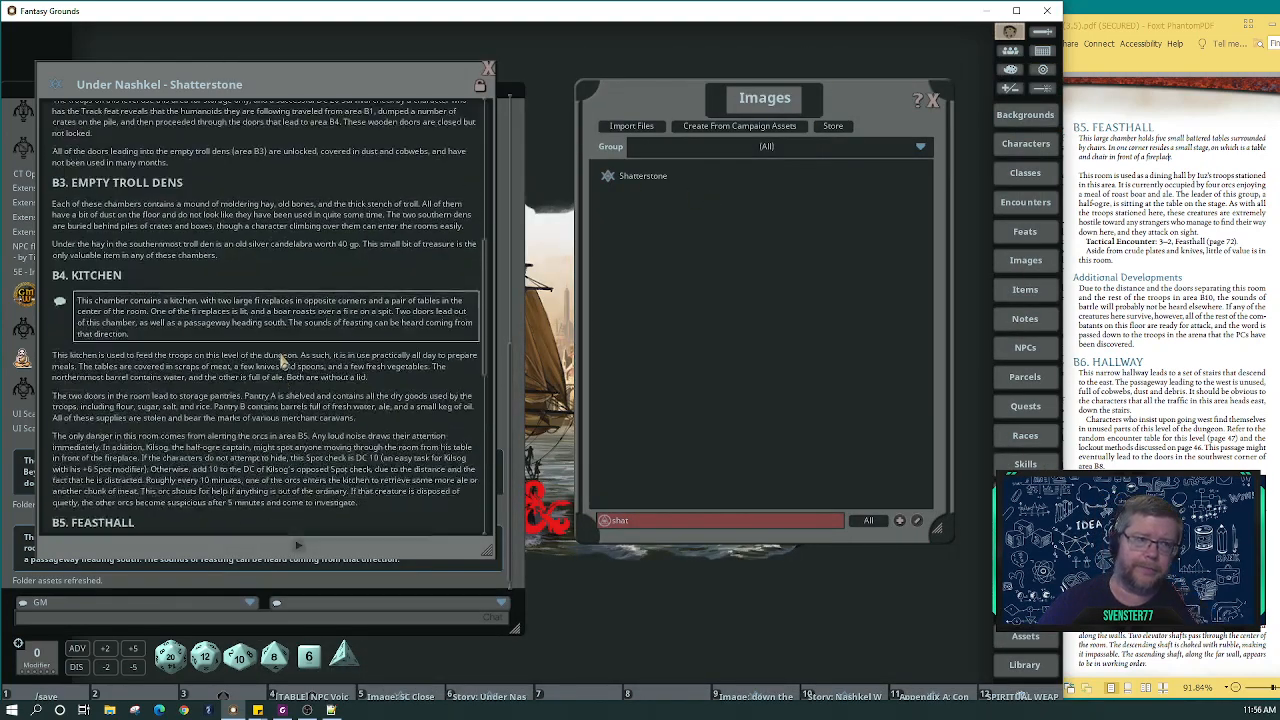
scroll(283, 363, up, 4)
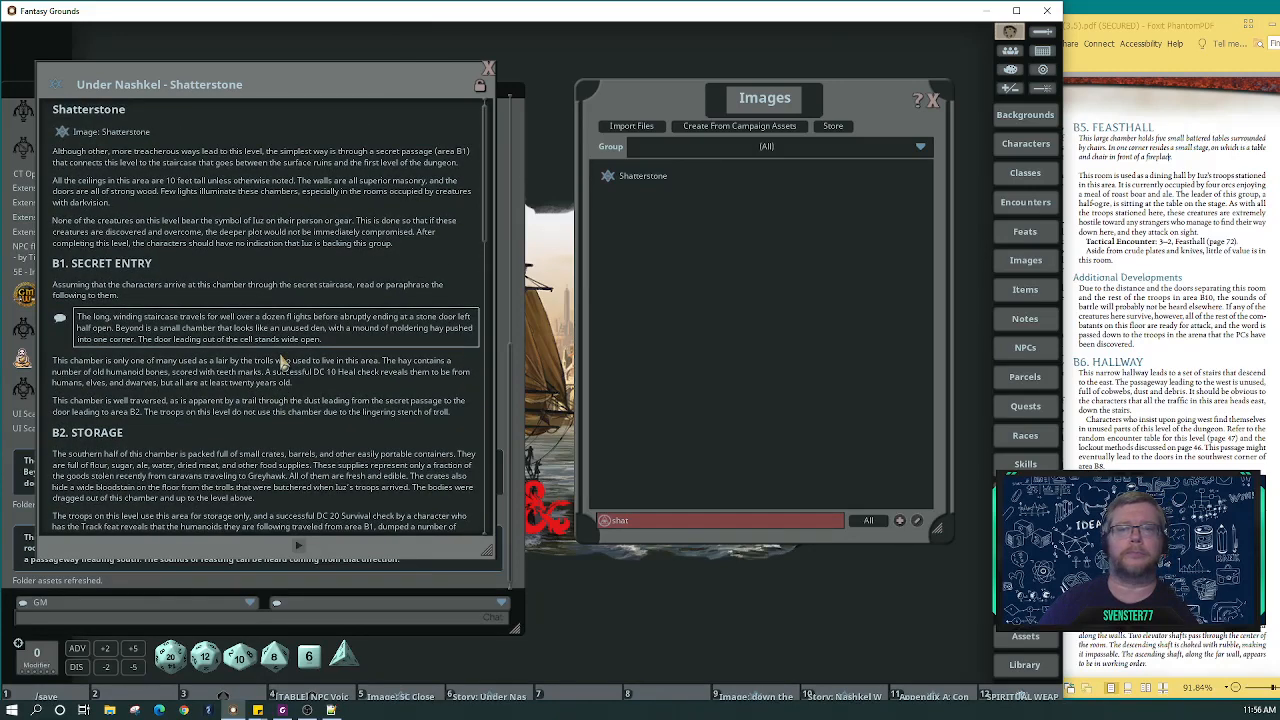
click(934, 101)
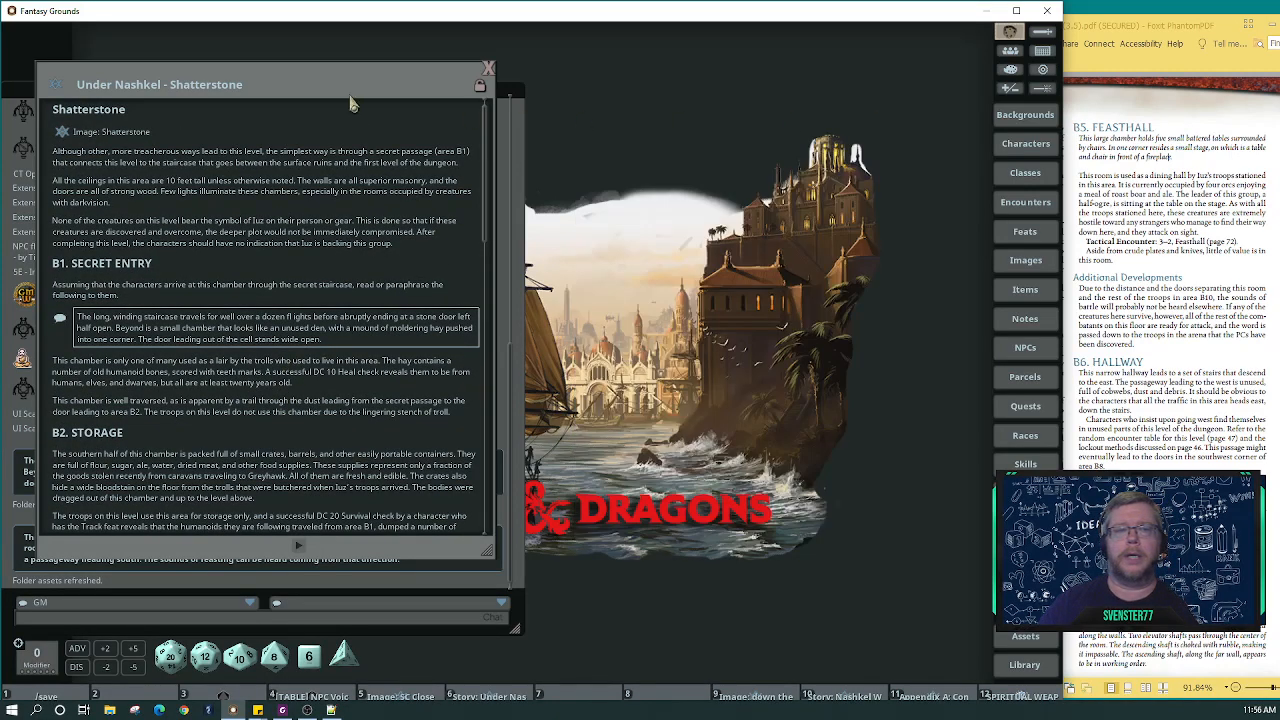
drag(72, 75, 535, 48)
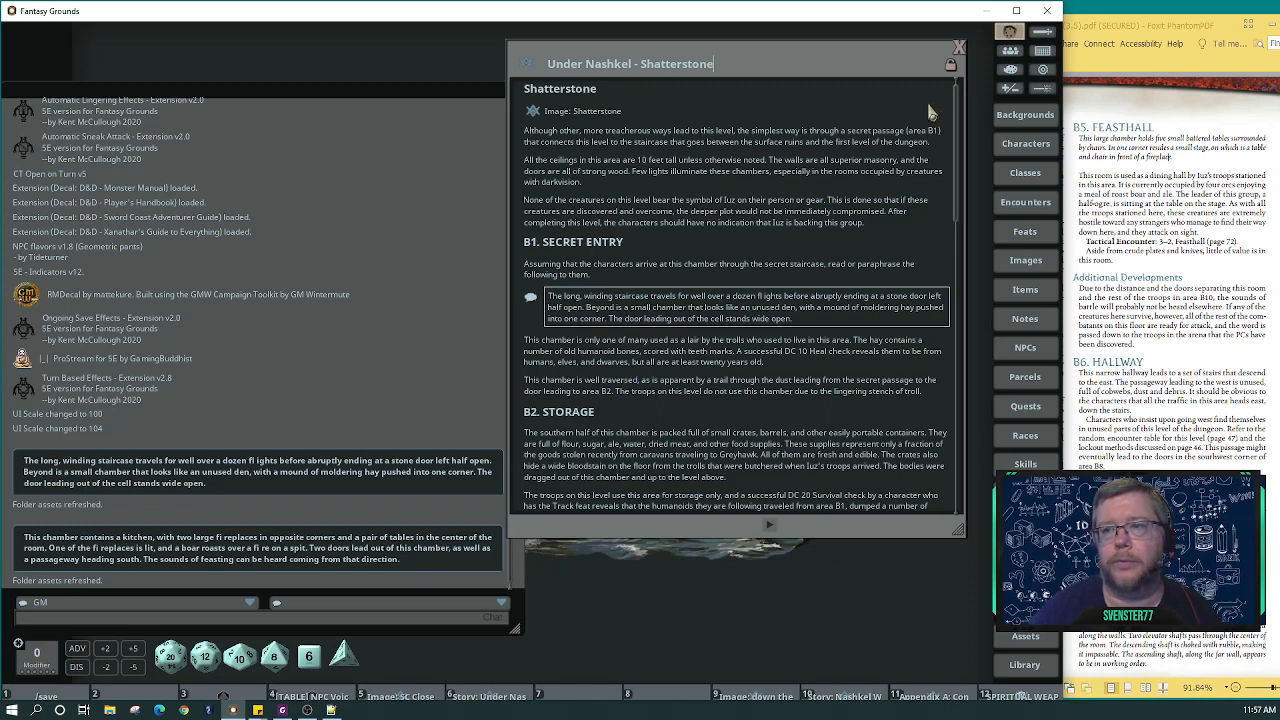
click(960, 48)
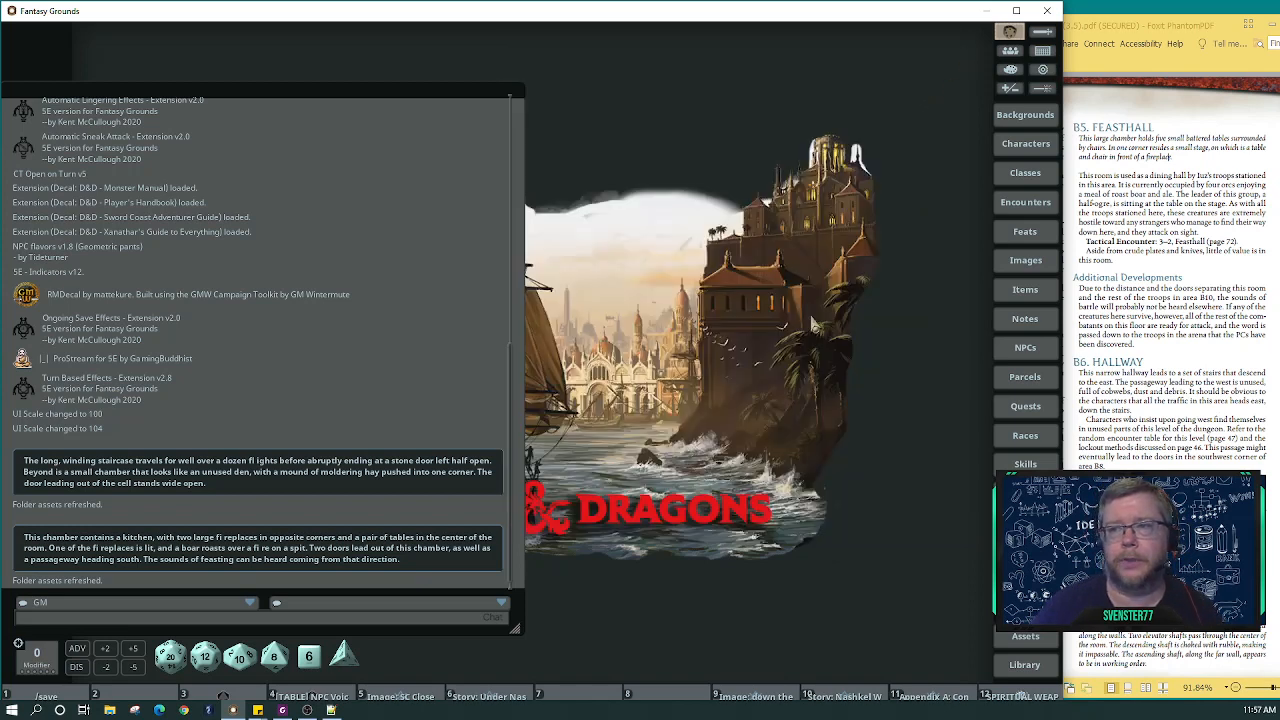